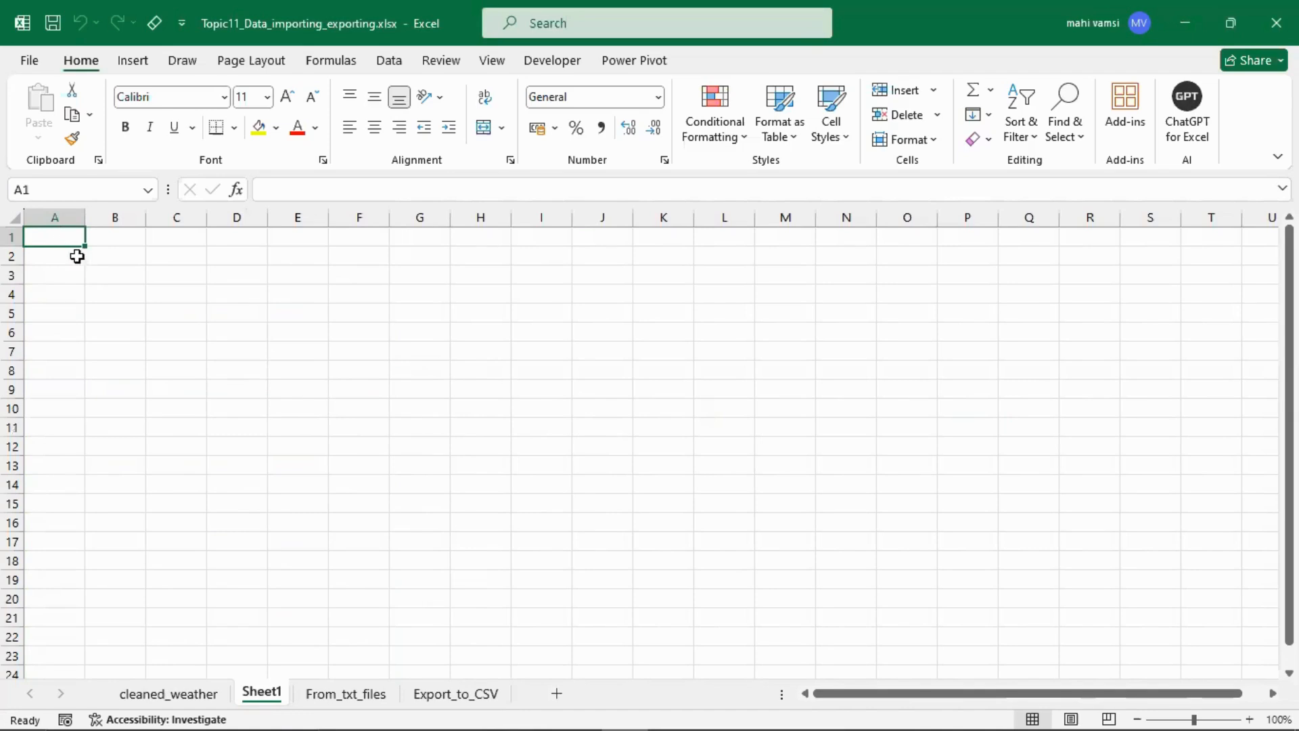
left_click_drag(68, 240, 311, 429)
left_click(310, 429)
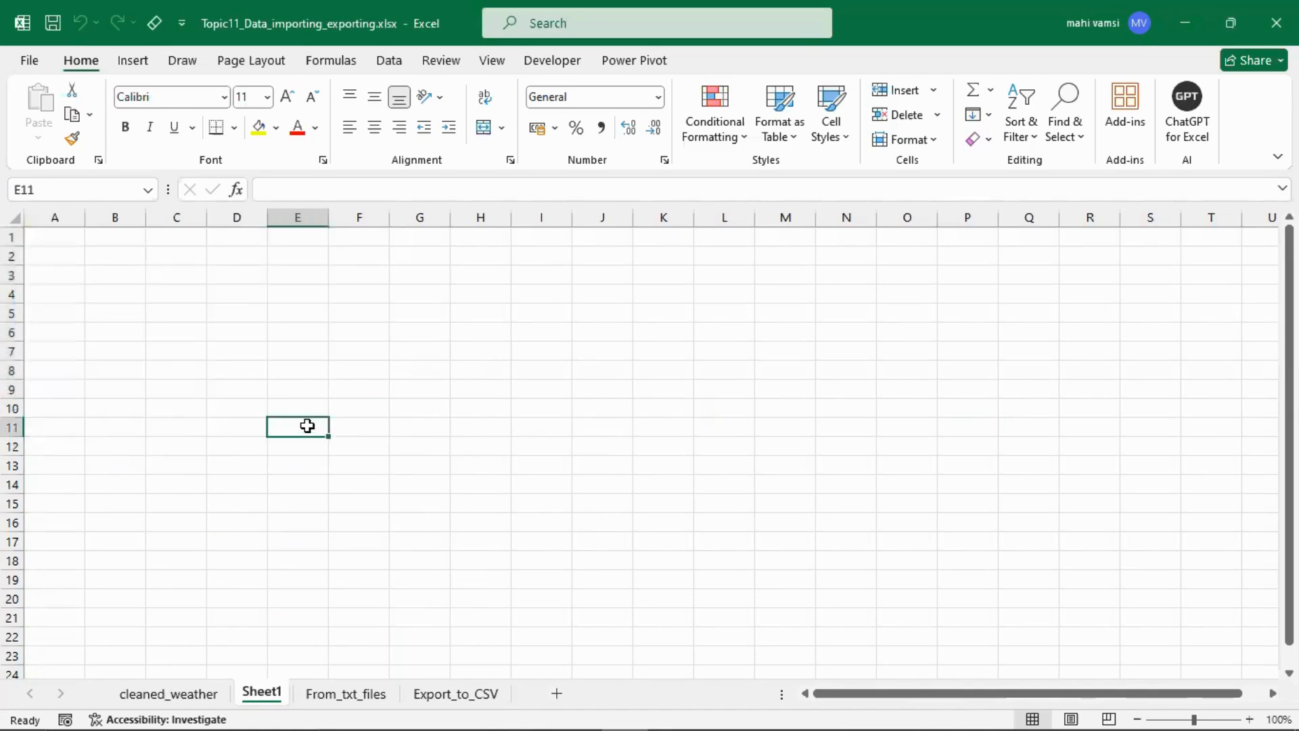
- Switch to File Explorer and review the file names and types in the Topic11_Topic15 practice folder, then return to the Excel workbook
key("alt+Tab")
key("alt+Tab")
key("alt+Tab")
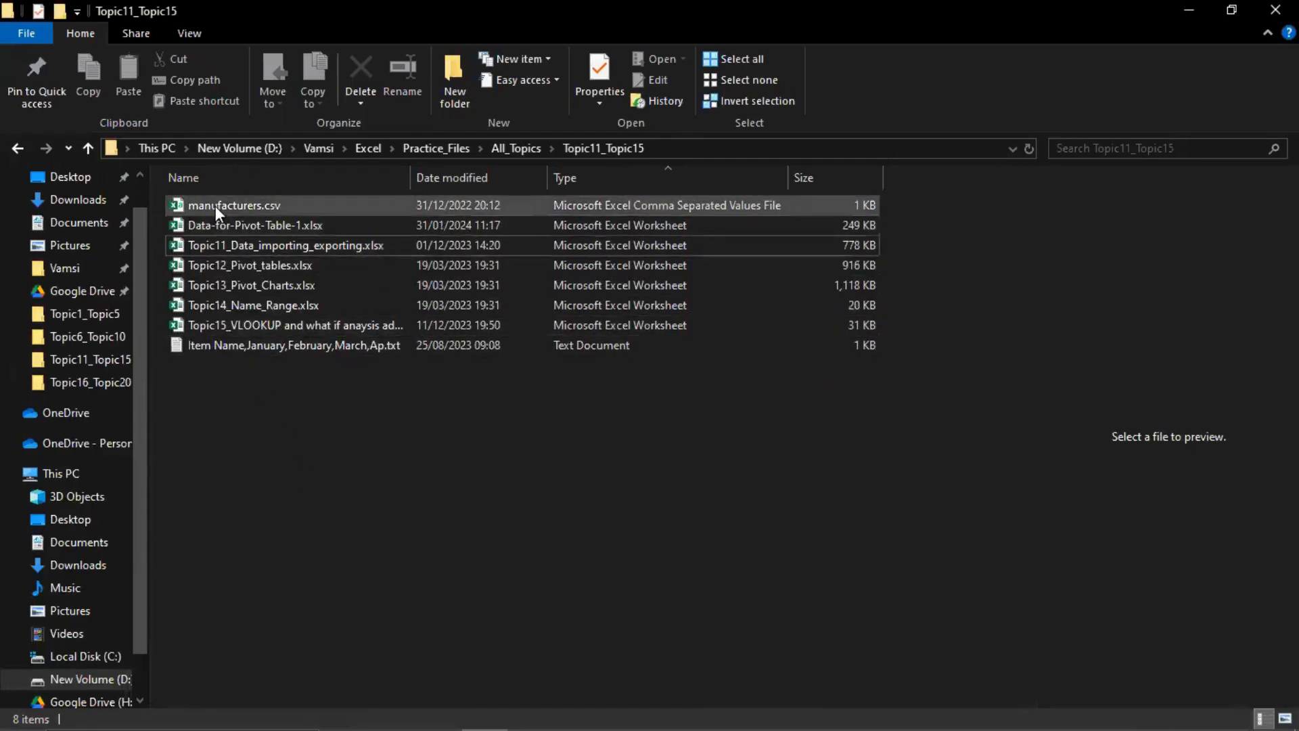
left_click_drag(915, 195, 826, 319)
key("alt+p")
left_click(639, 434)
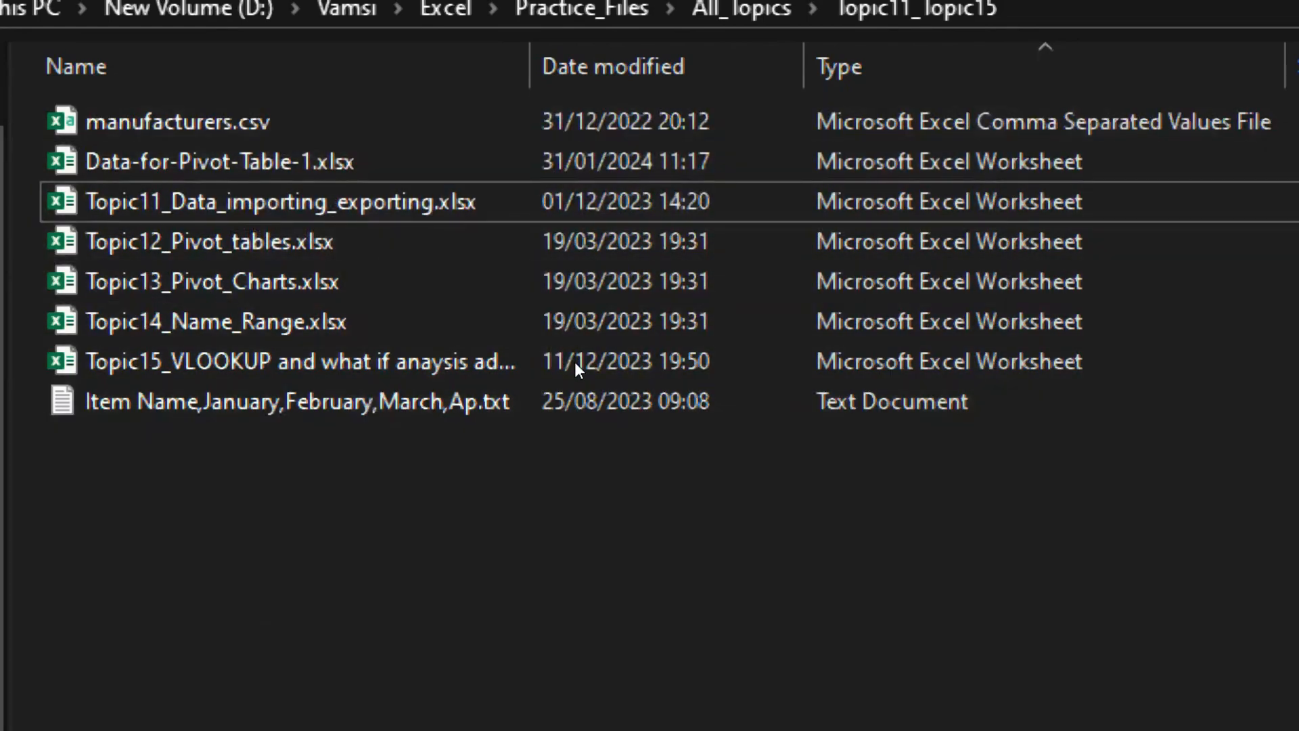
key("super+minus")
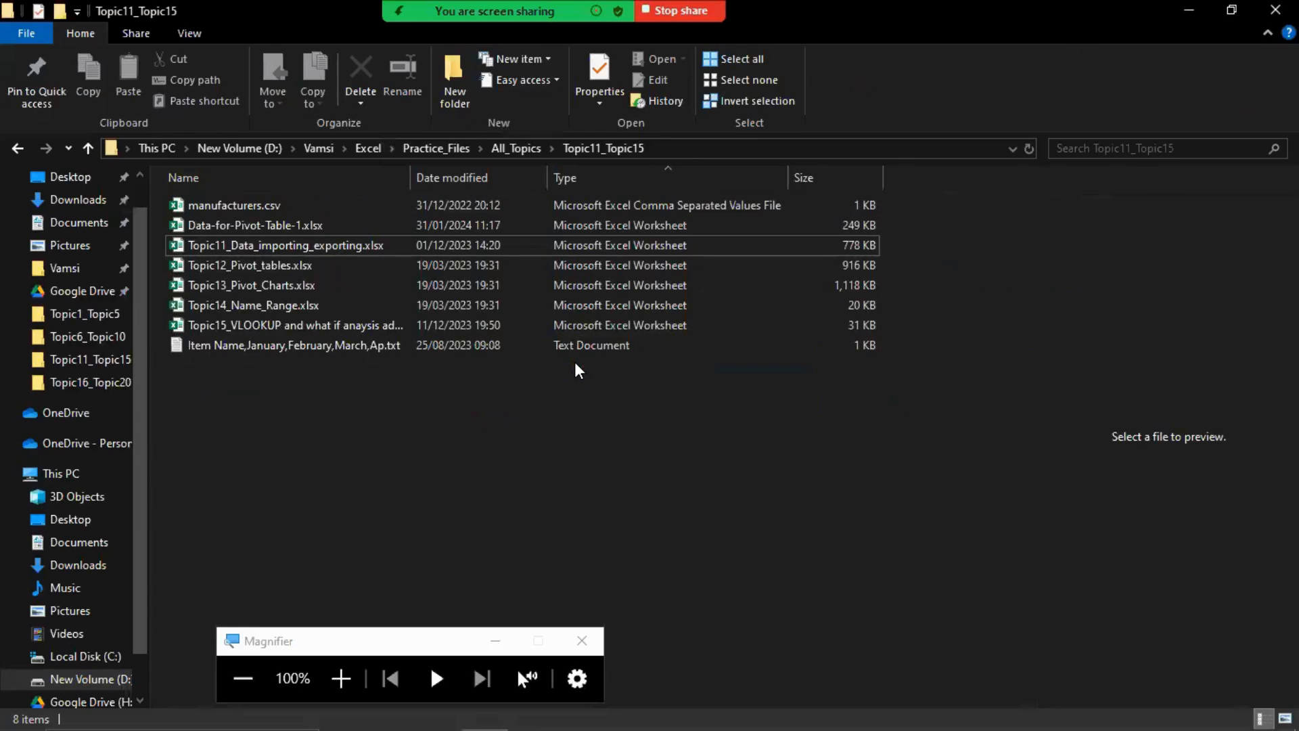
left_click(584, 640)
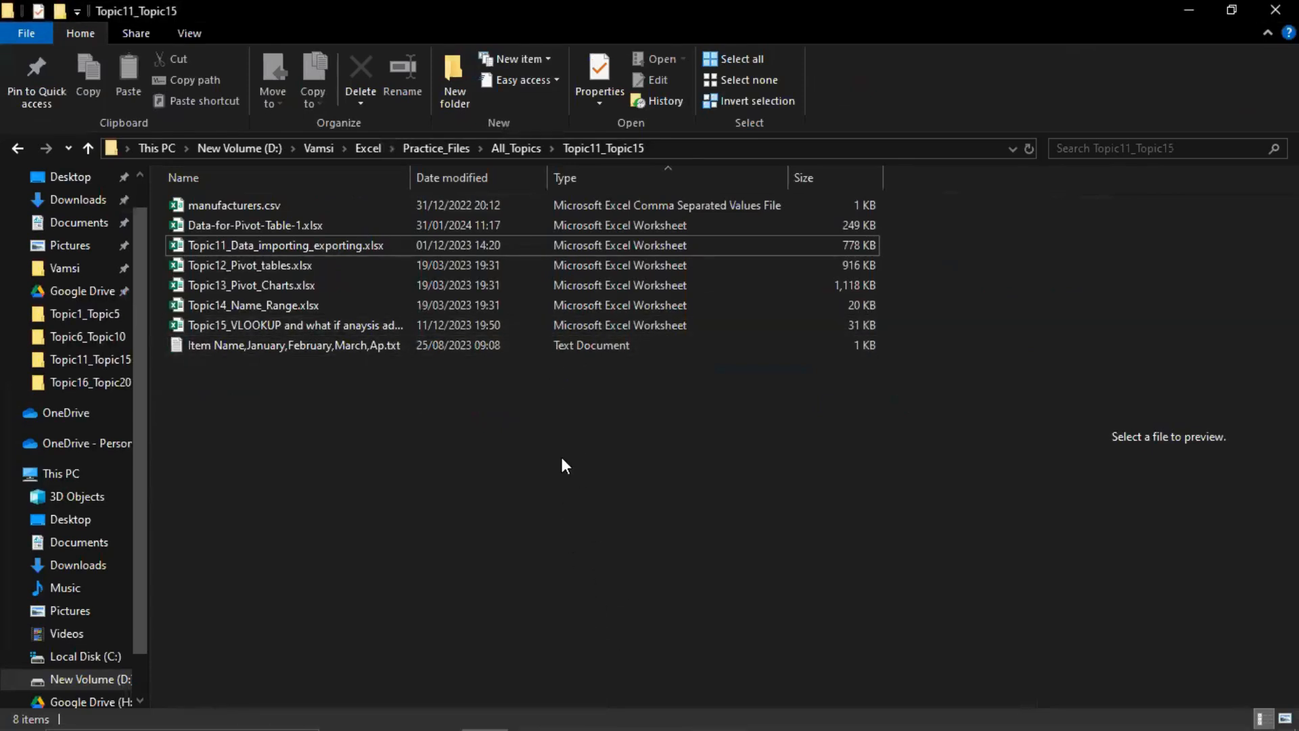
key("alt+Tab")
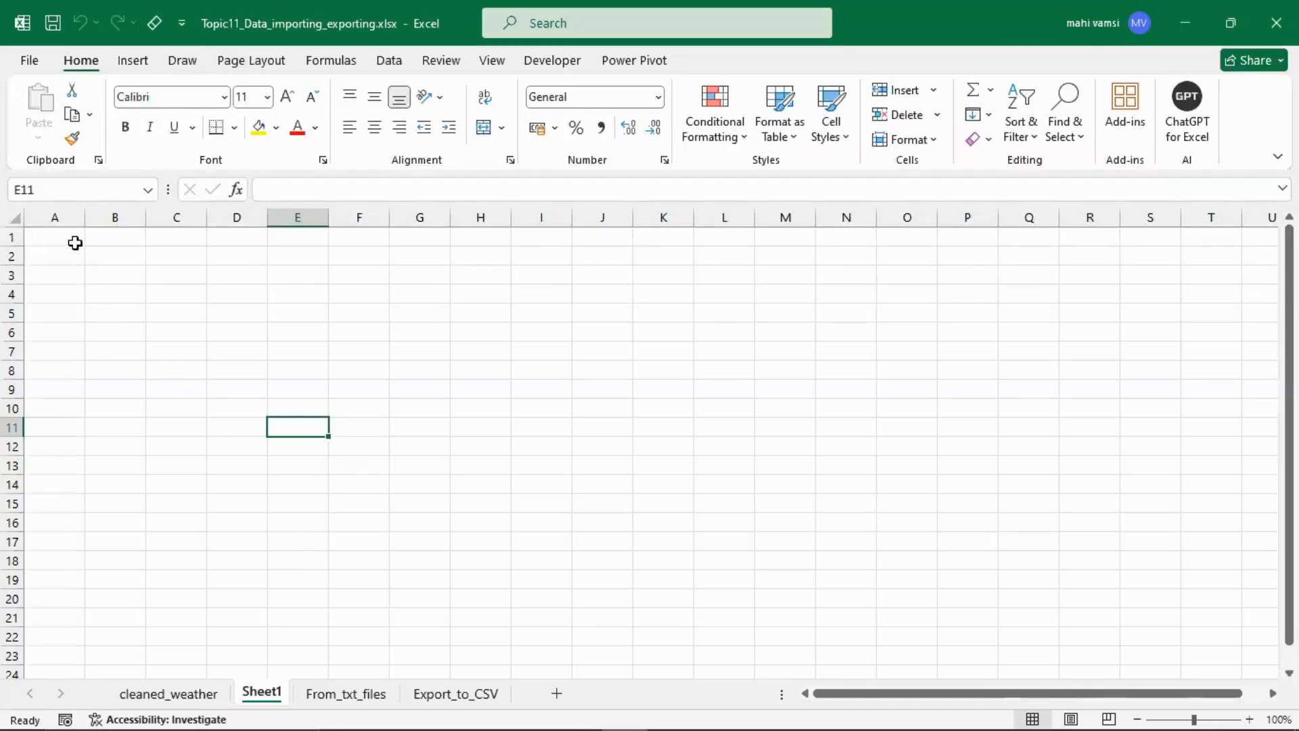
- Show the data import commands and review the Get & Transform Data sources, especially the text/CSV option
left_click(390, 68)
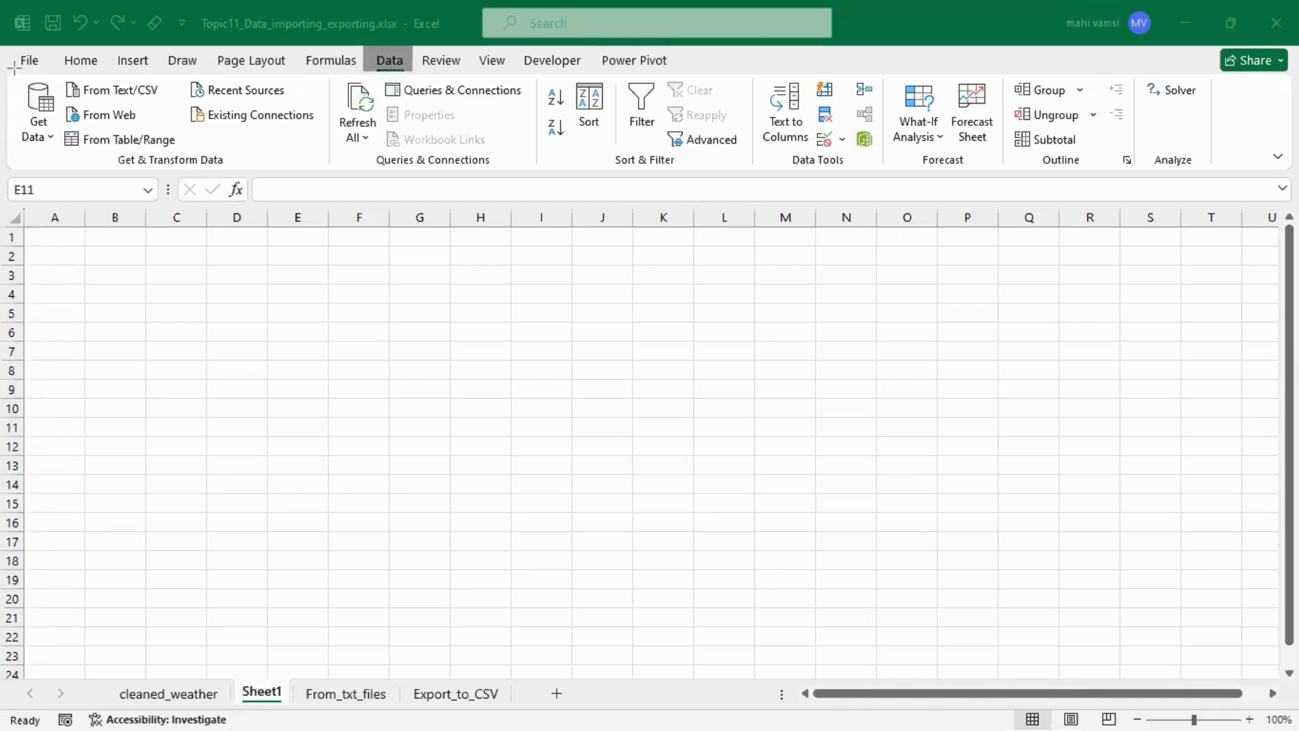
left_click_drag(6, 69, 330, 173)
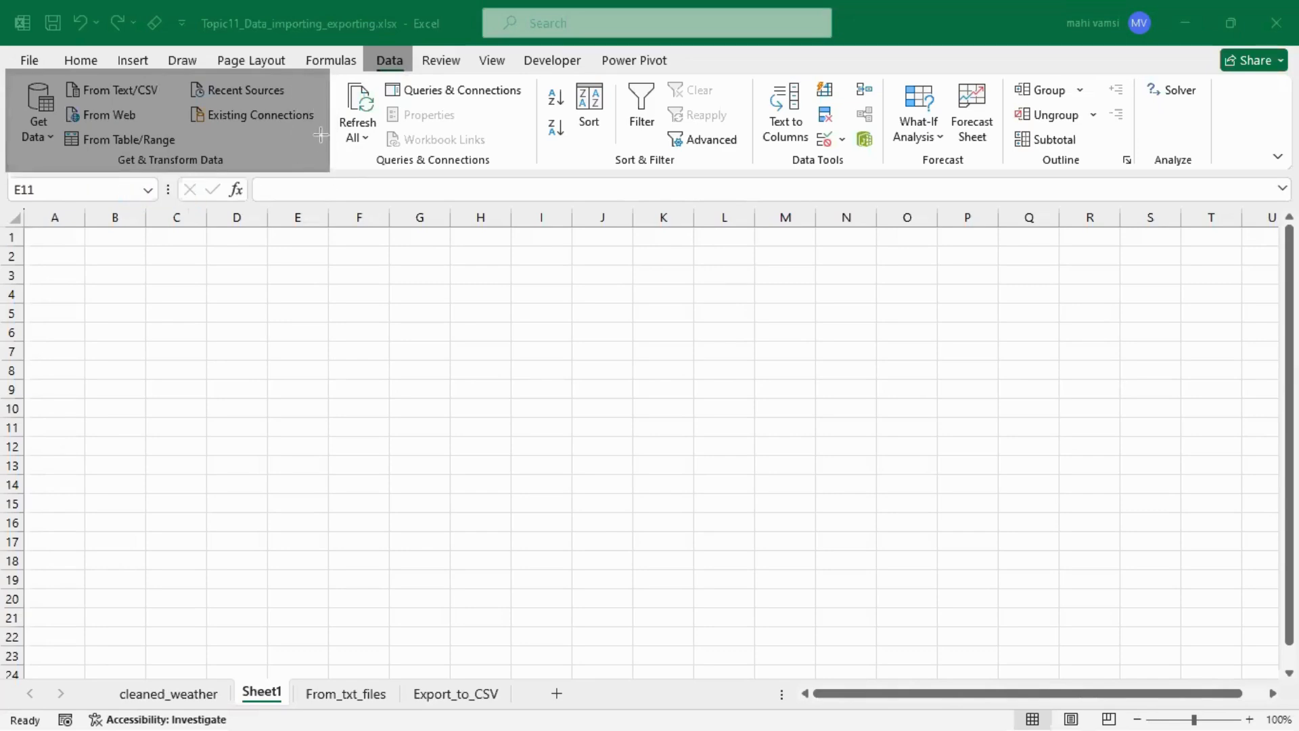
left_click_drag(58, 73, 168, 107)
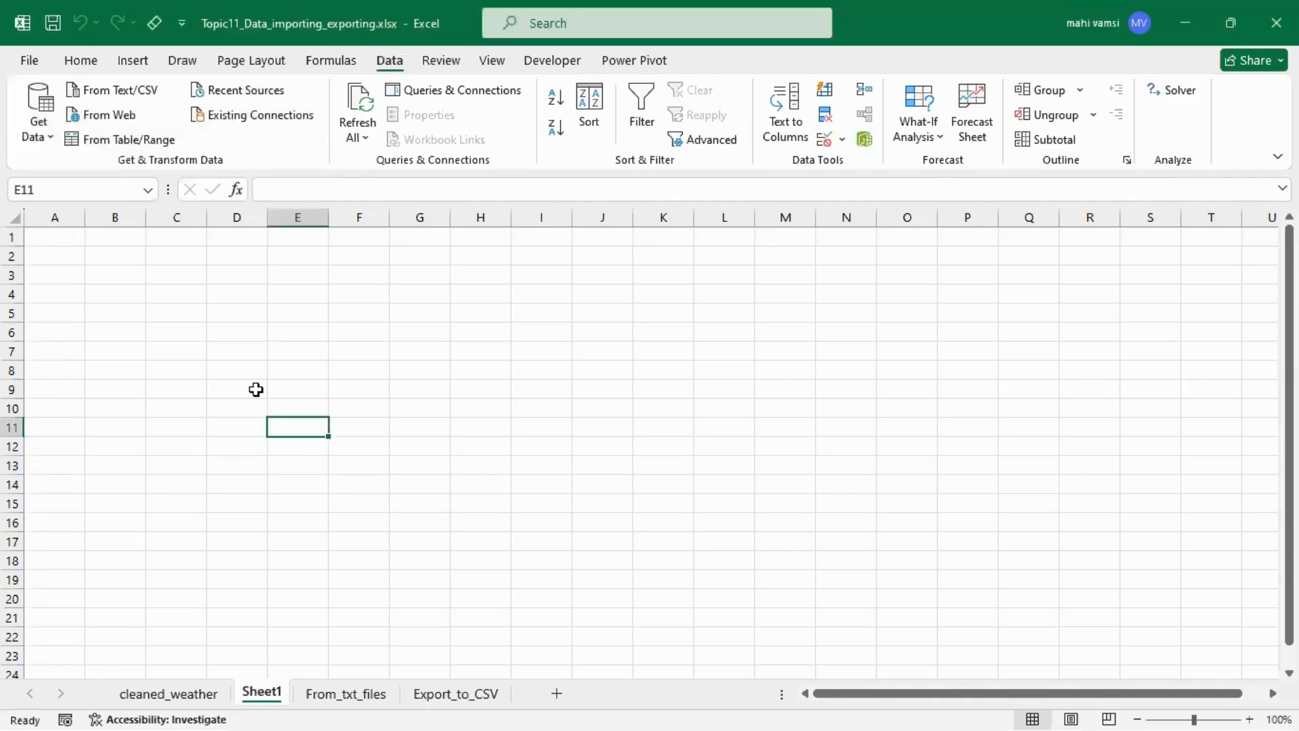
key("alt+Tab")
key("alt+Tab")
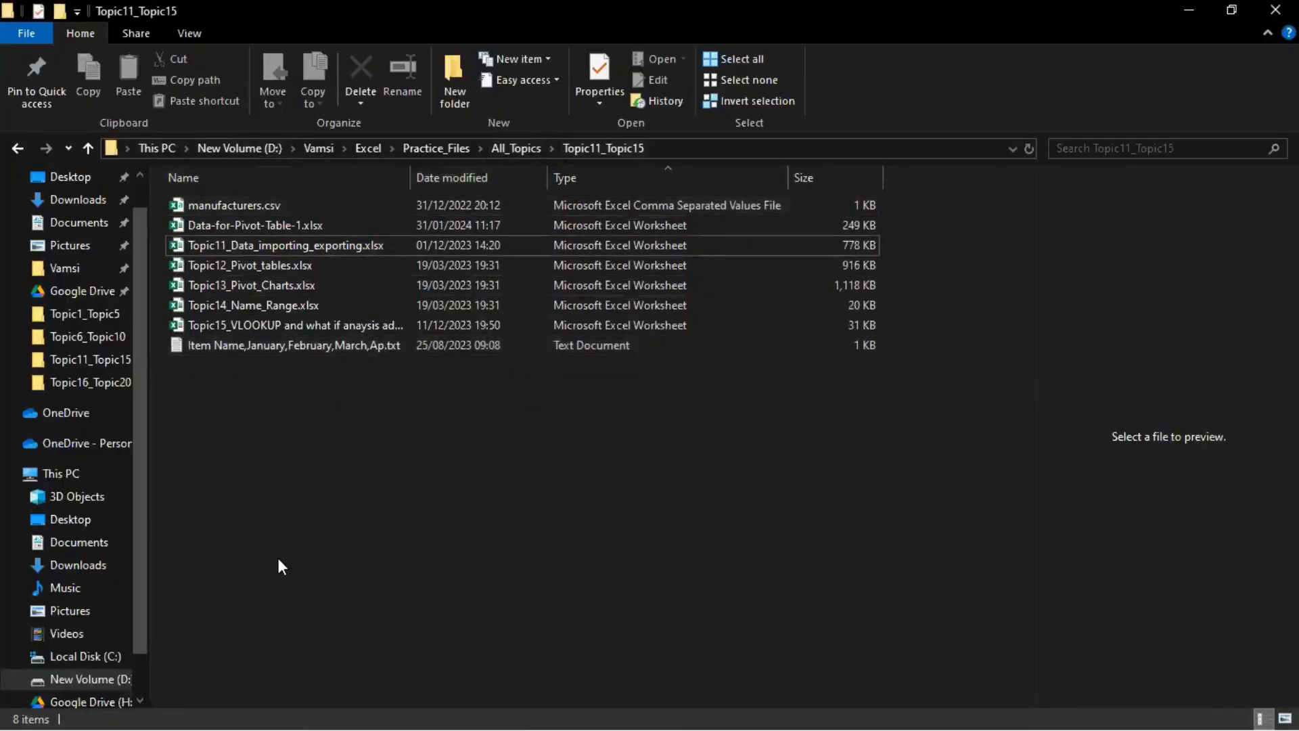
key("alt+Tab")
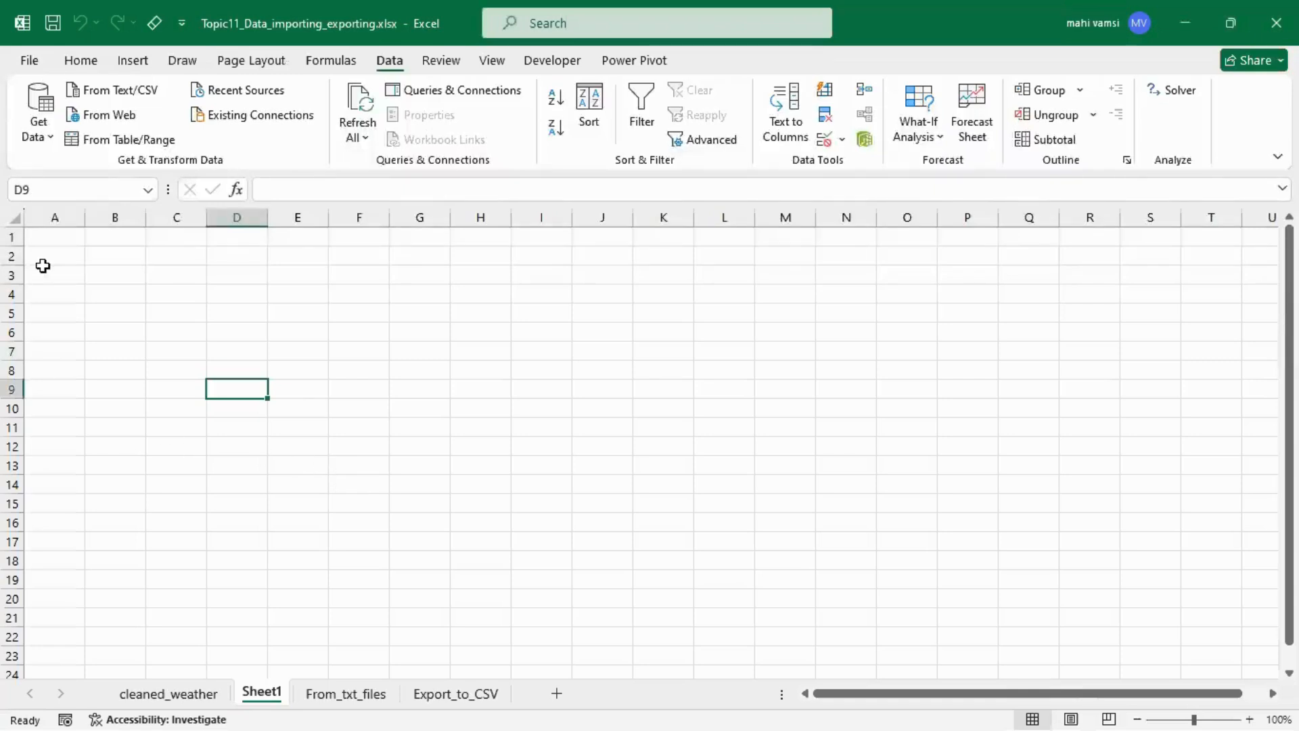
- Start a text/CSV import from cell A1 of Sheet1 and browse on drive D to Excel, Practice_Files, All_Topics, Topic11_Topic15
left_click(54, 237)
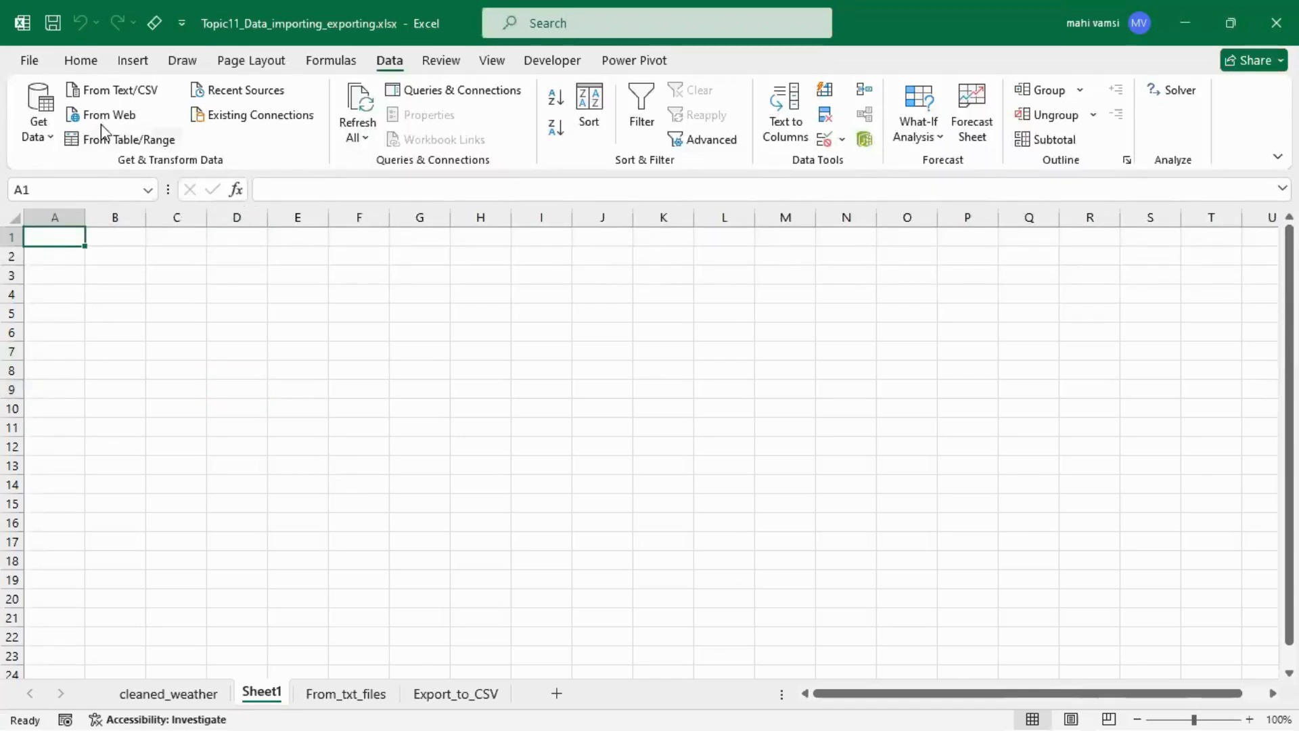
left_click(127, 92)
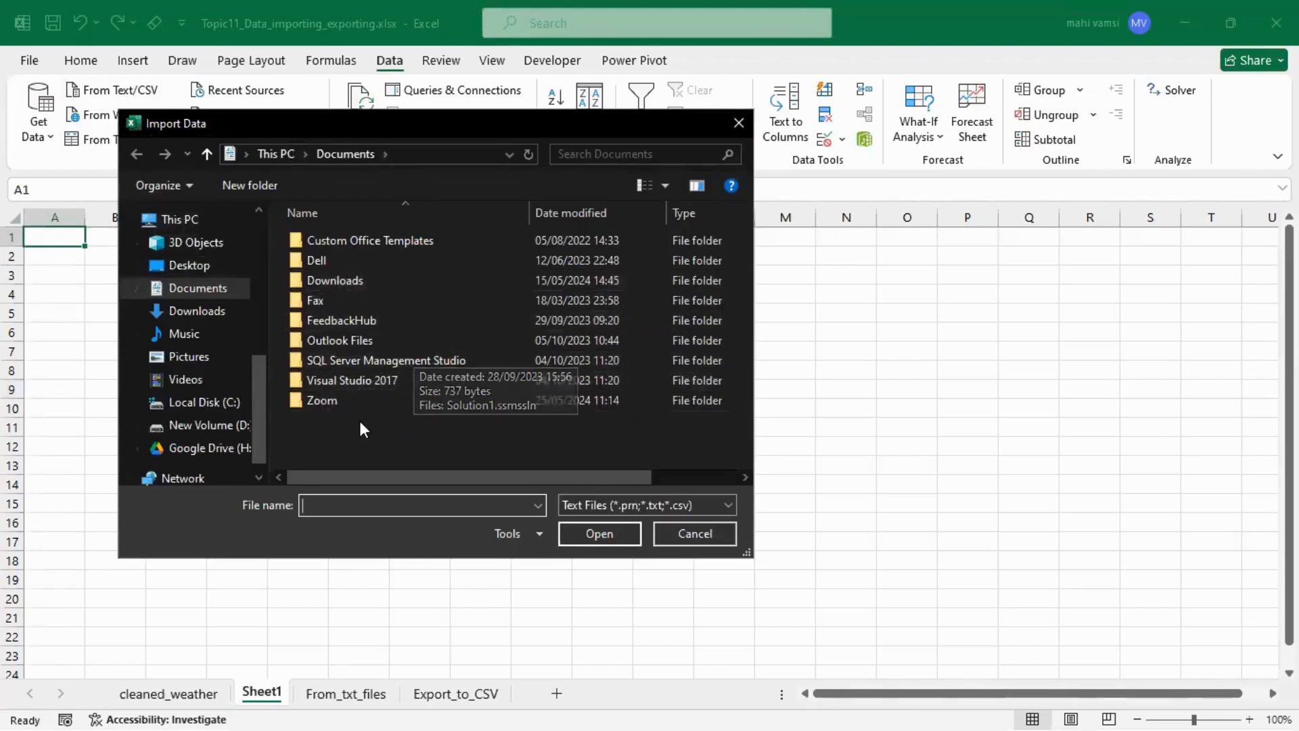
left_click(216, 430)
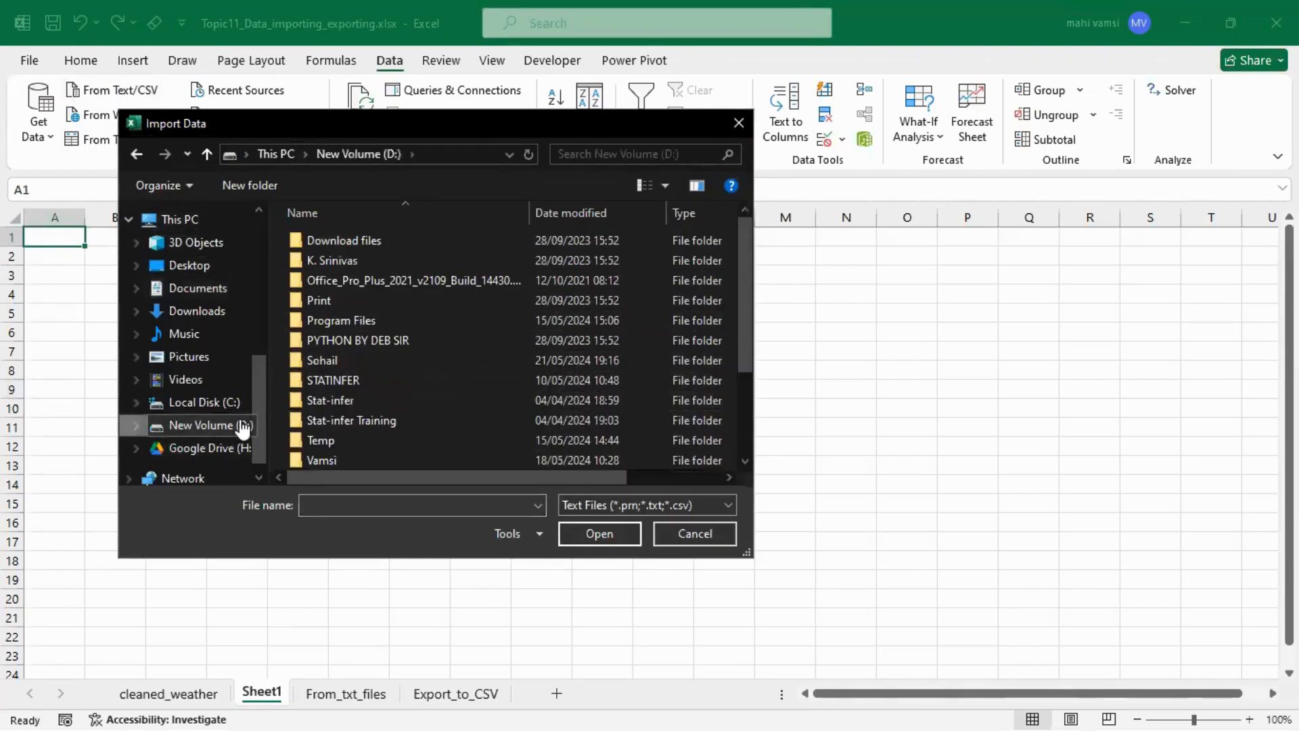
double_click(342, 437)
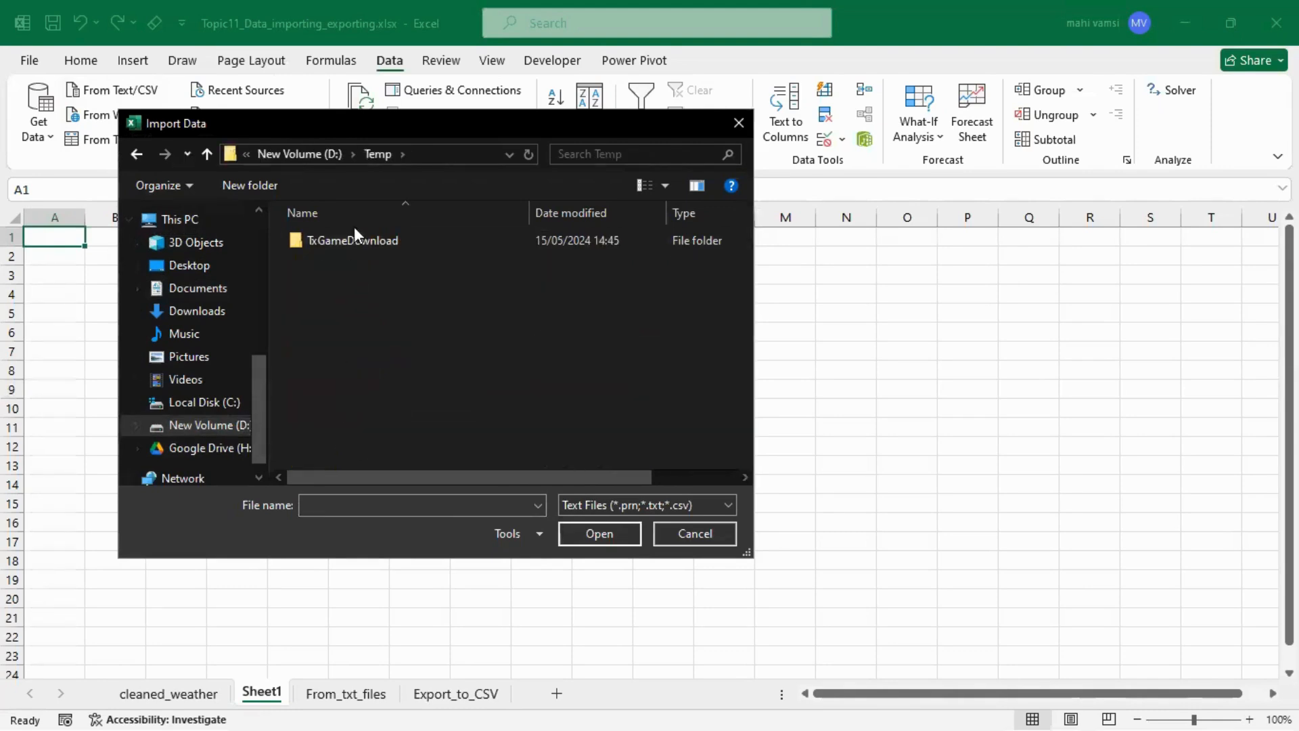
left_click(225, 429)
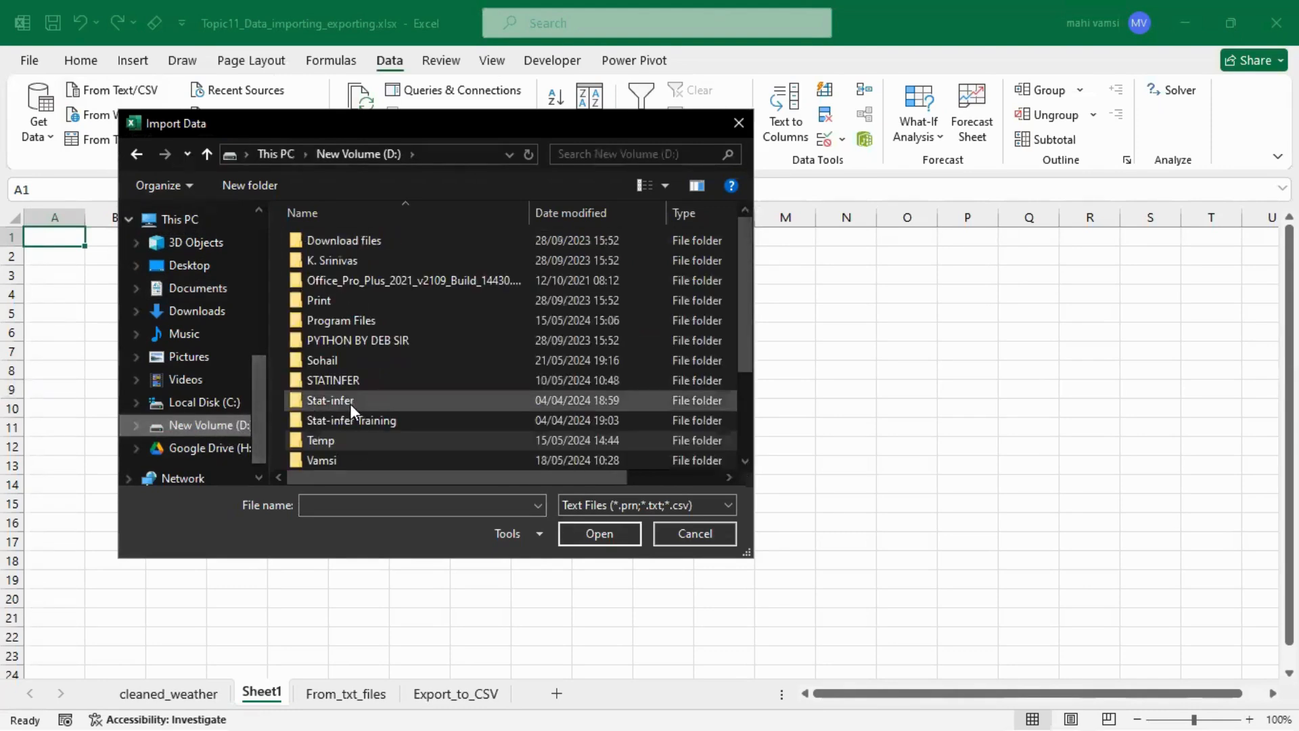
double_click(347, 452)
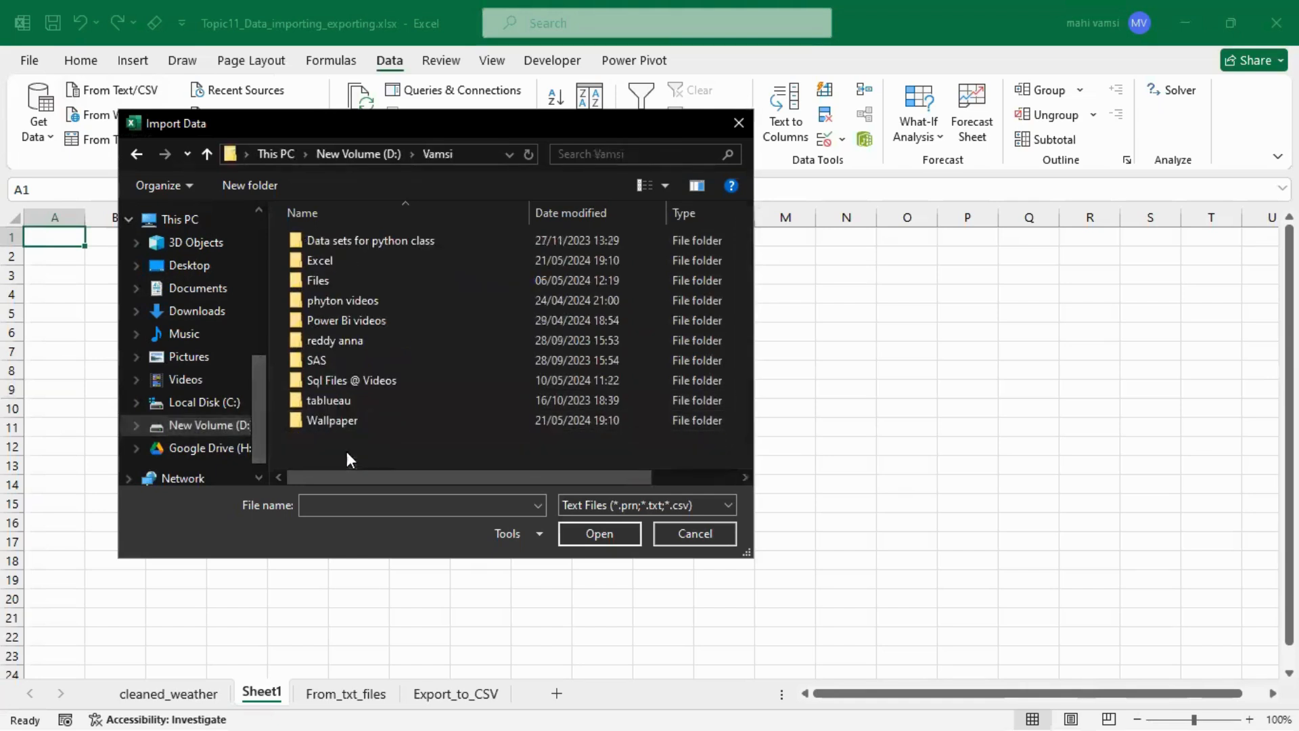
double_click(347, 262)
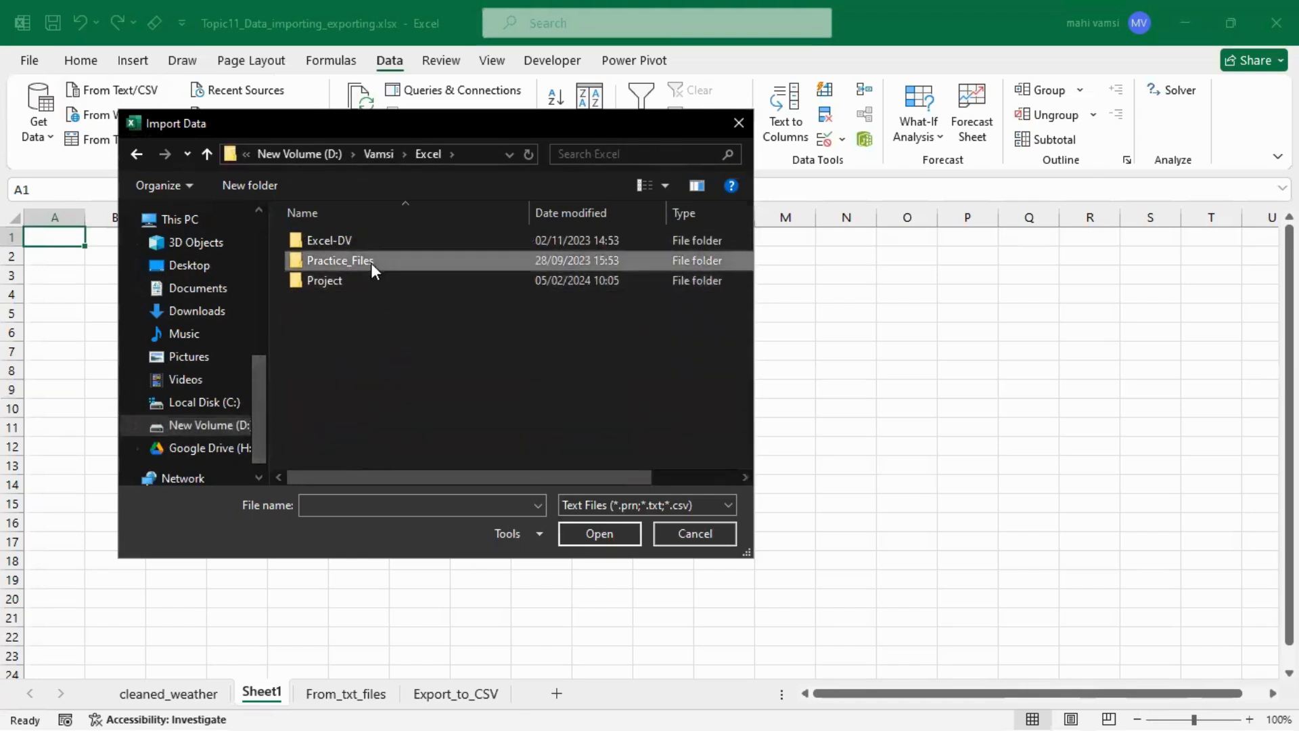
double_click(371, 262)
double_click(365, 241)
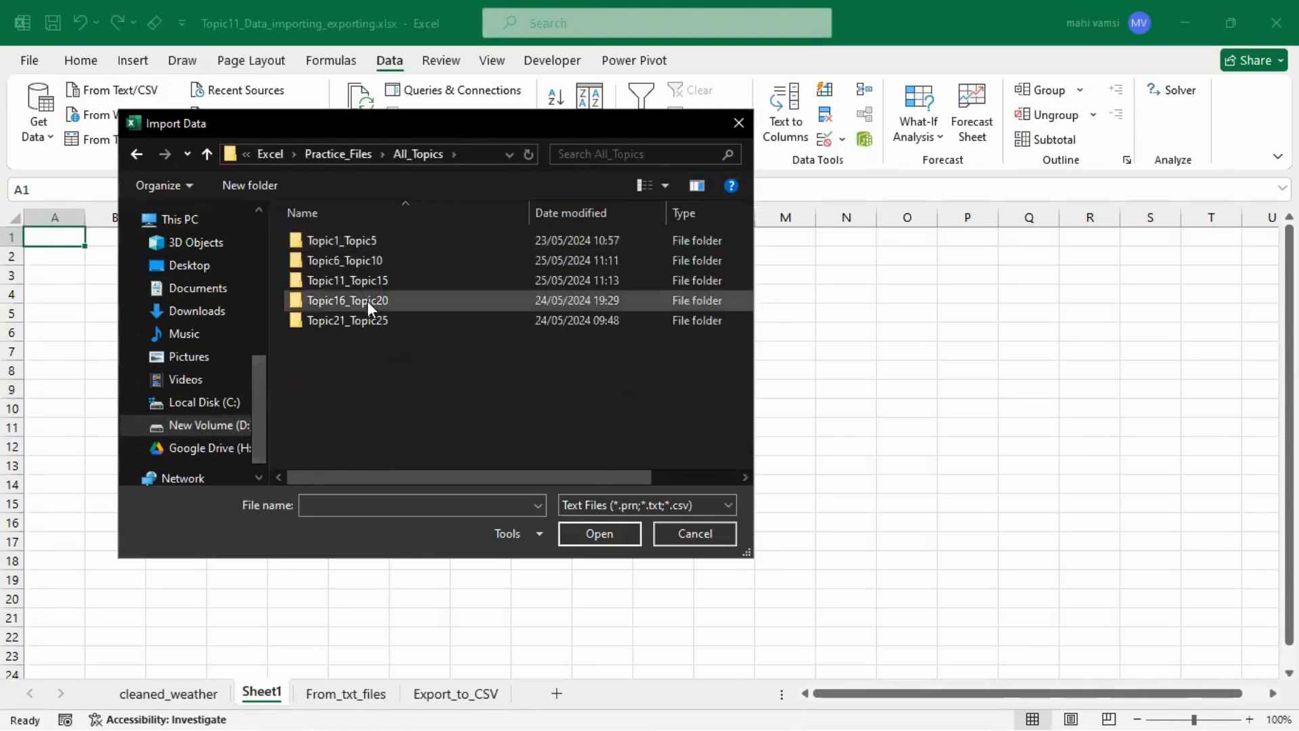
double_click(368, 283)
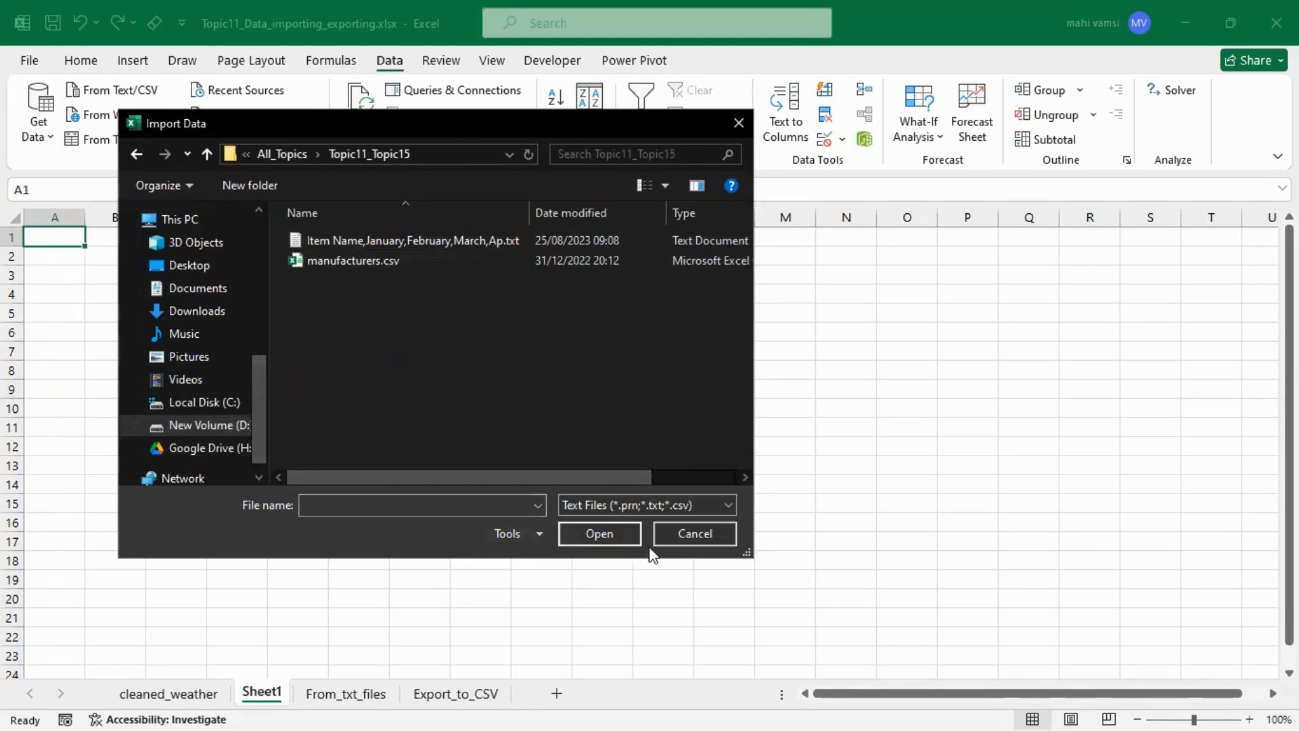
- List all file types in the folder and import manufacturers.csv, loading it into the workbook as a table
left_click(718, 504)
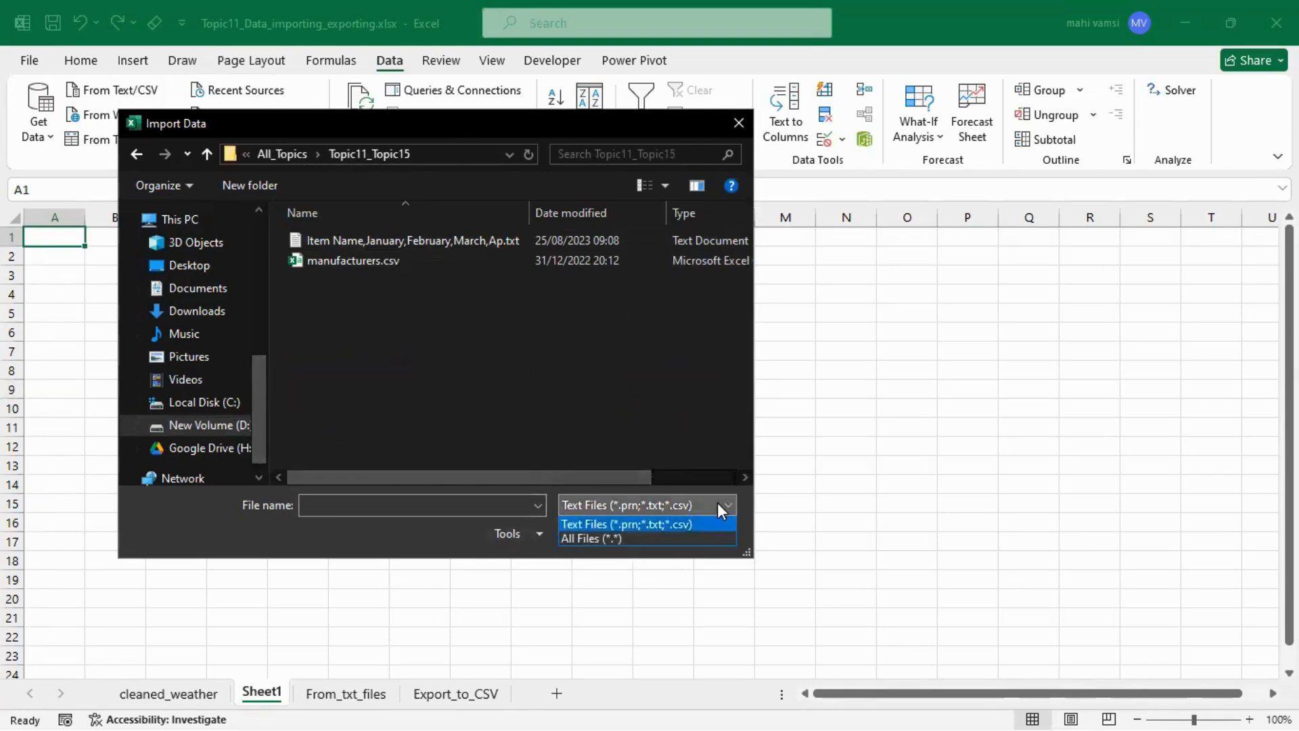
left_click(617, 540)
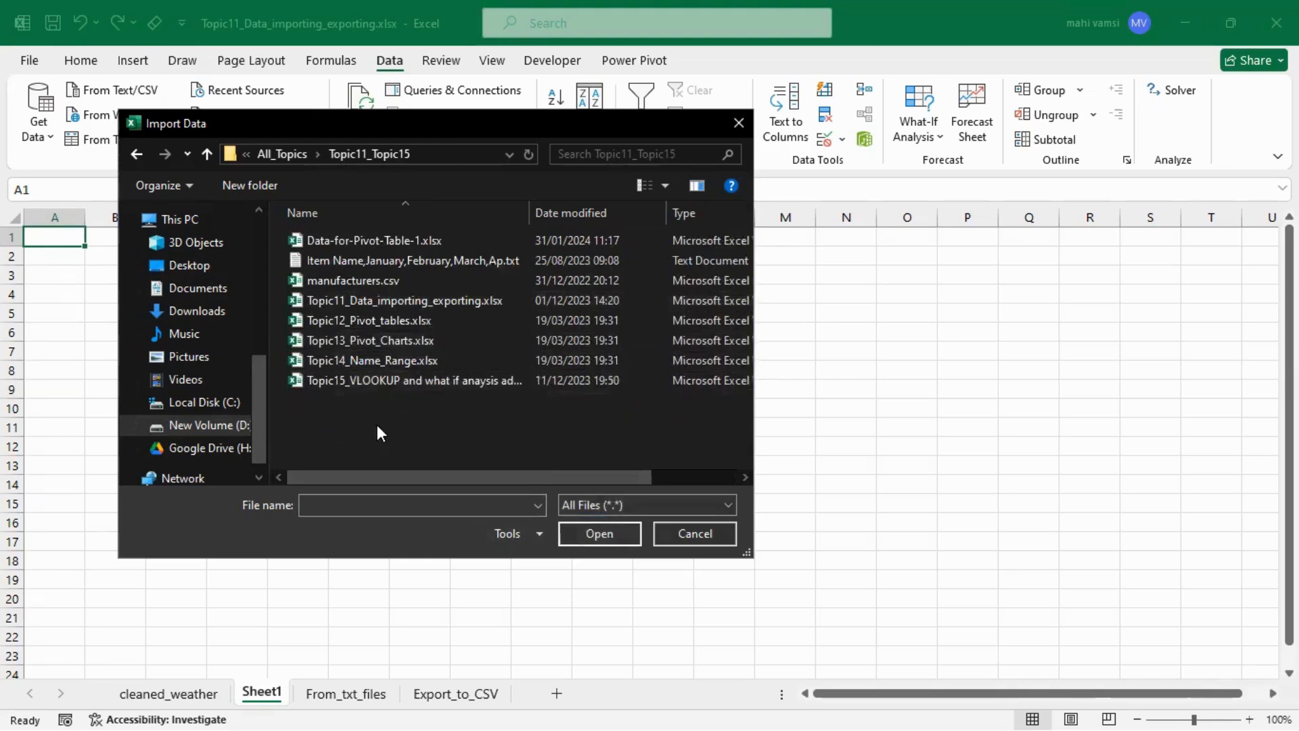
left_click(403, 282)
left_click(600, 534)
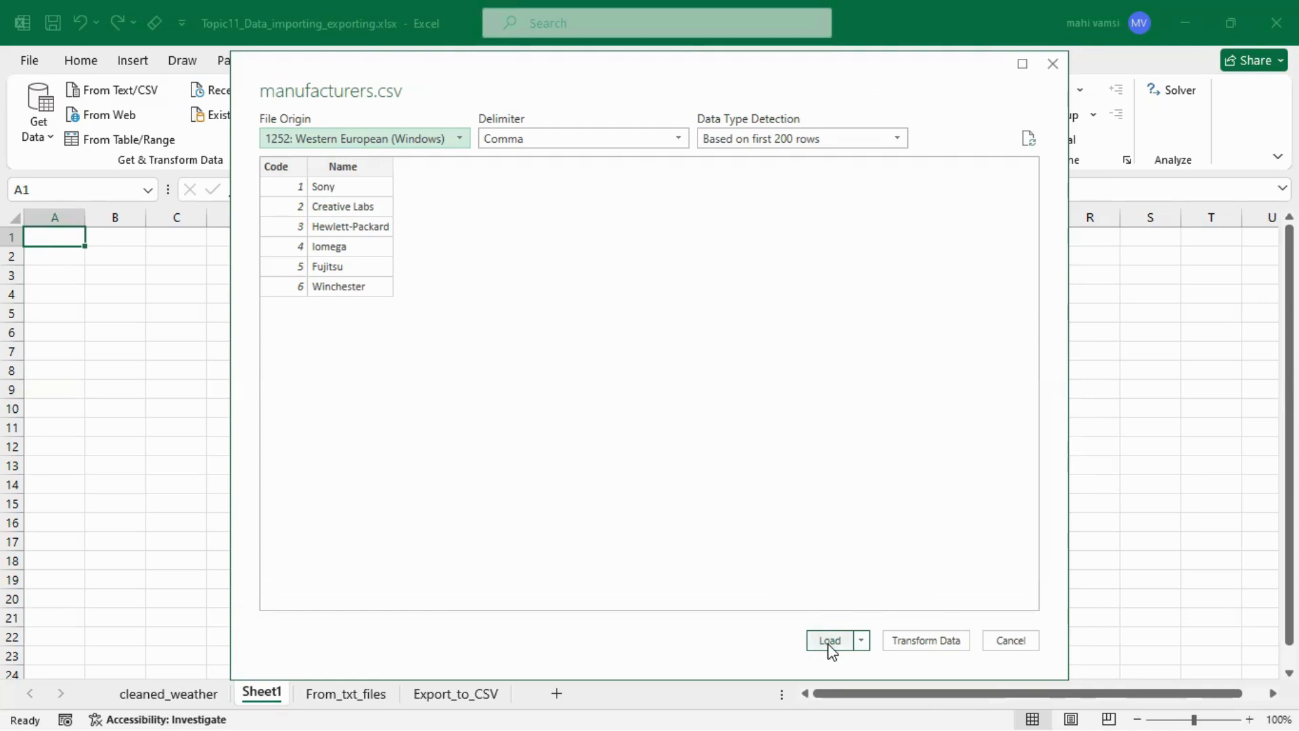
left_click(830, 641)
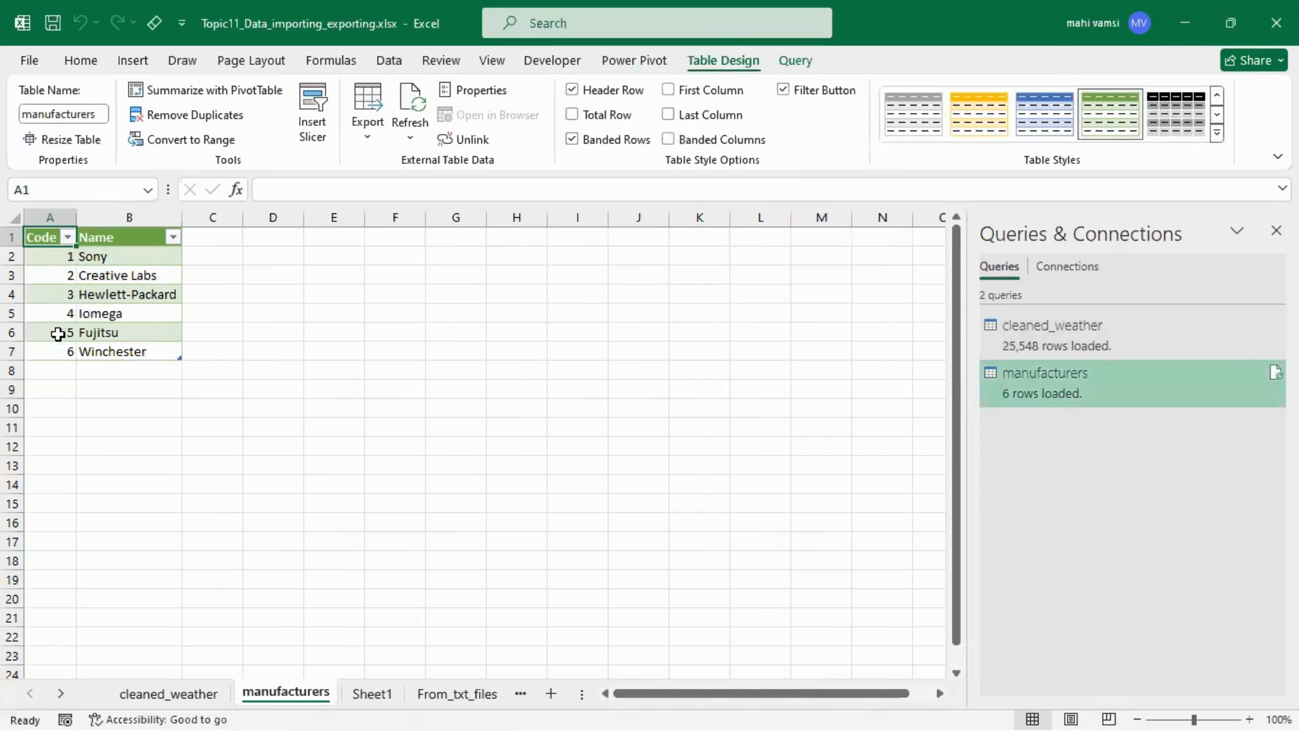
- From Sheet1, import the text file "Item Name,January,February,March,Ap.txt" and load it into the workbook as a table
left_click(374, 695)
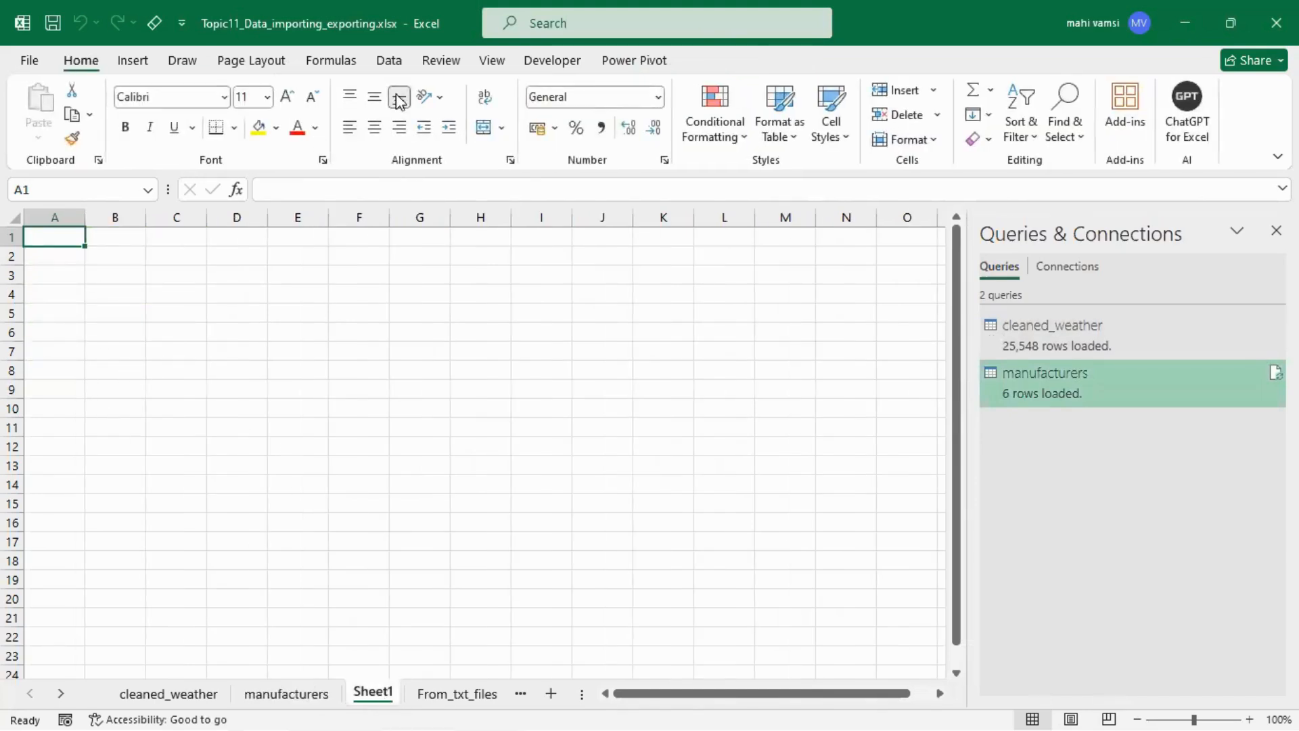
left_click(396, 65)
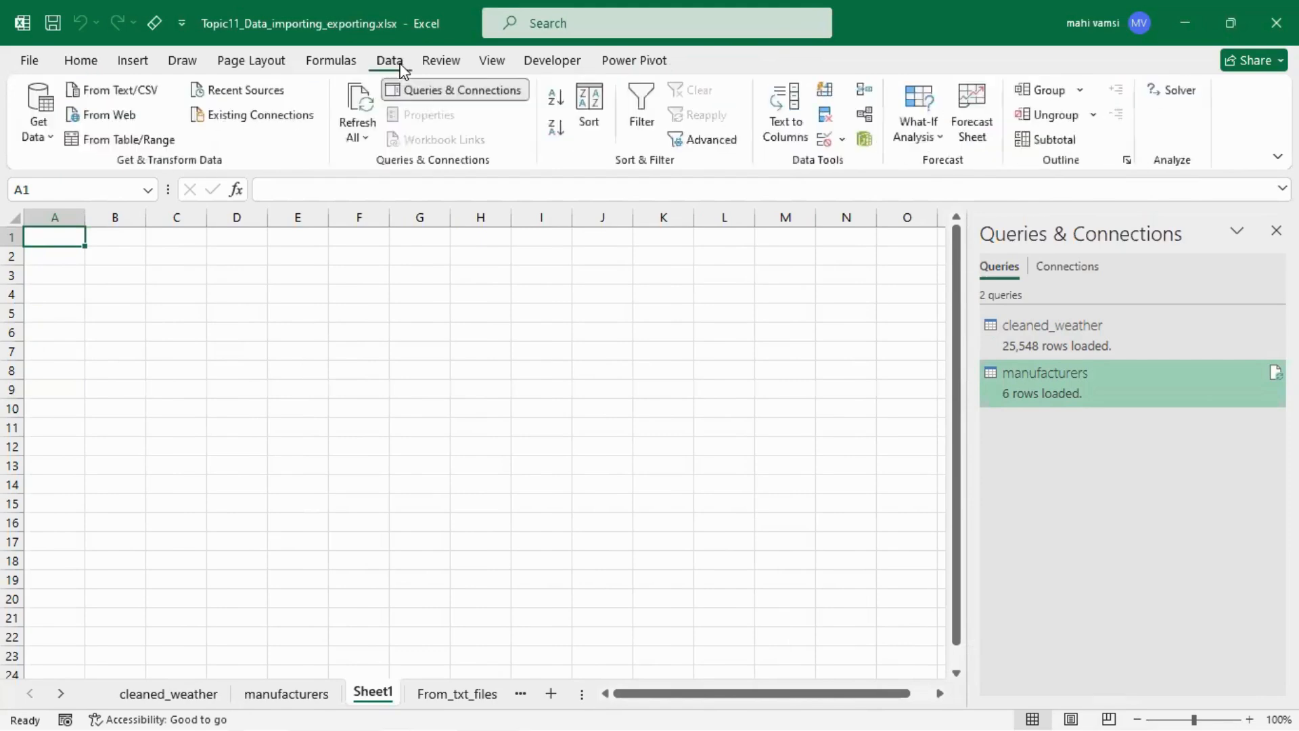
left_click(137, 91)
left_click(400, 241)
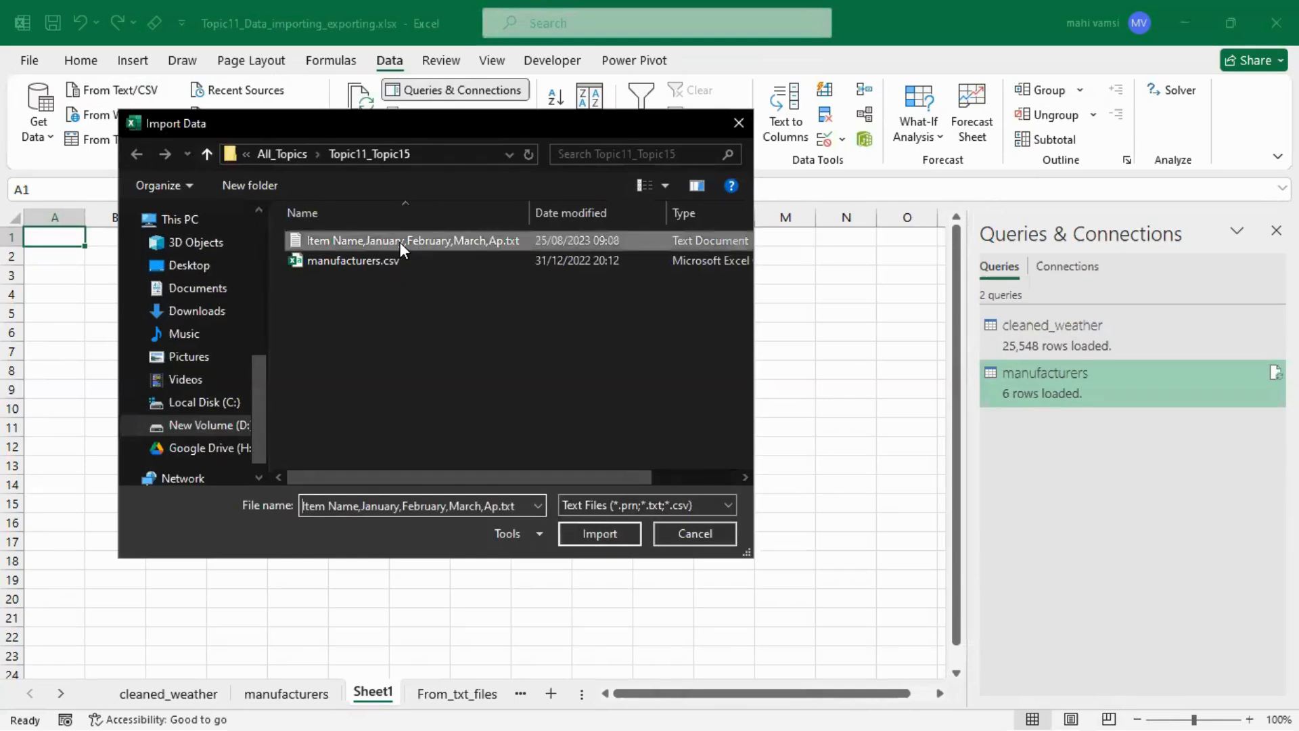
left_click(600, 534)
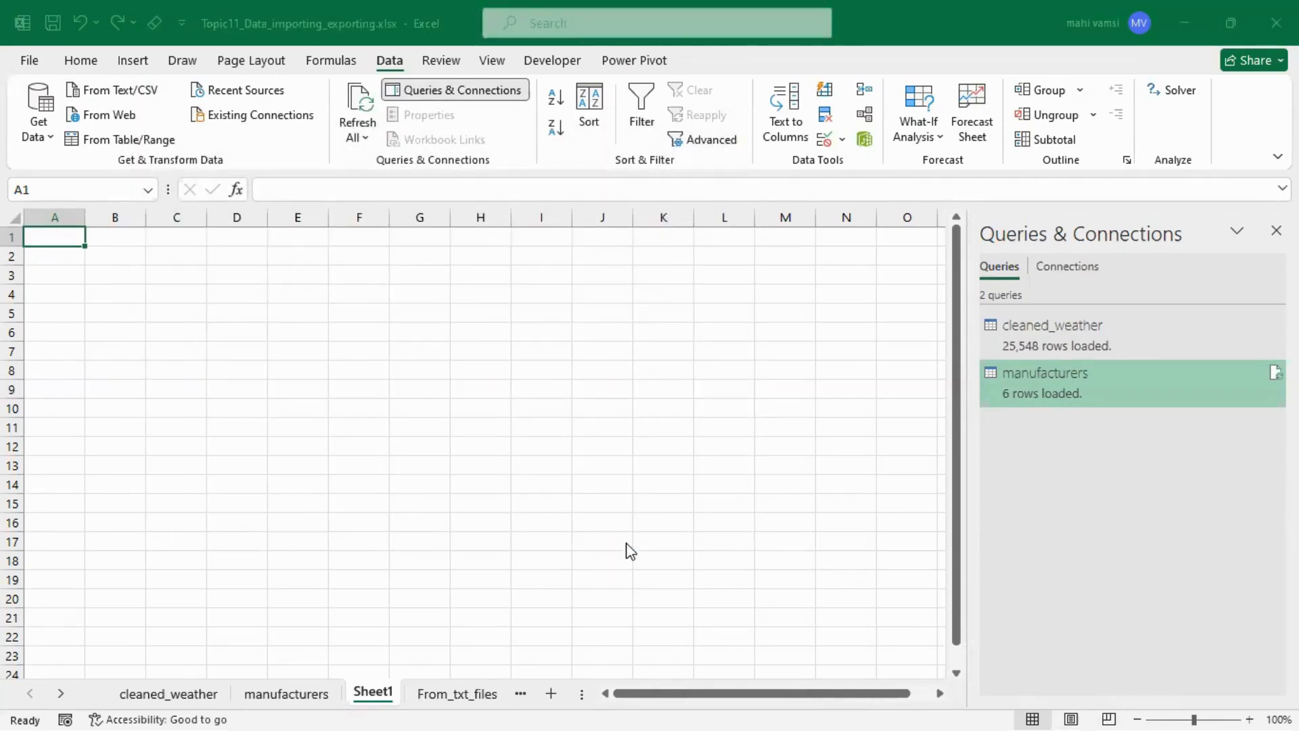
left_click(816, 639)
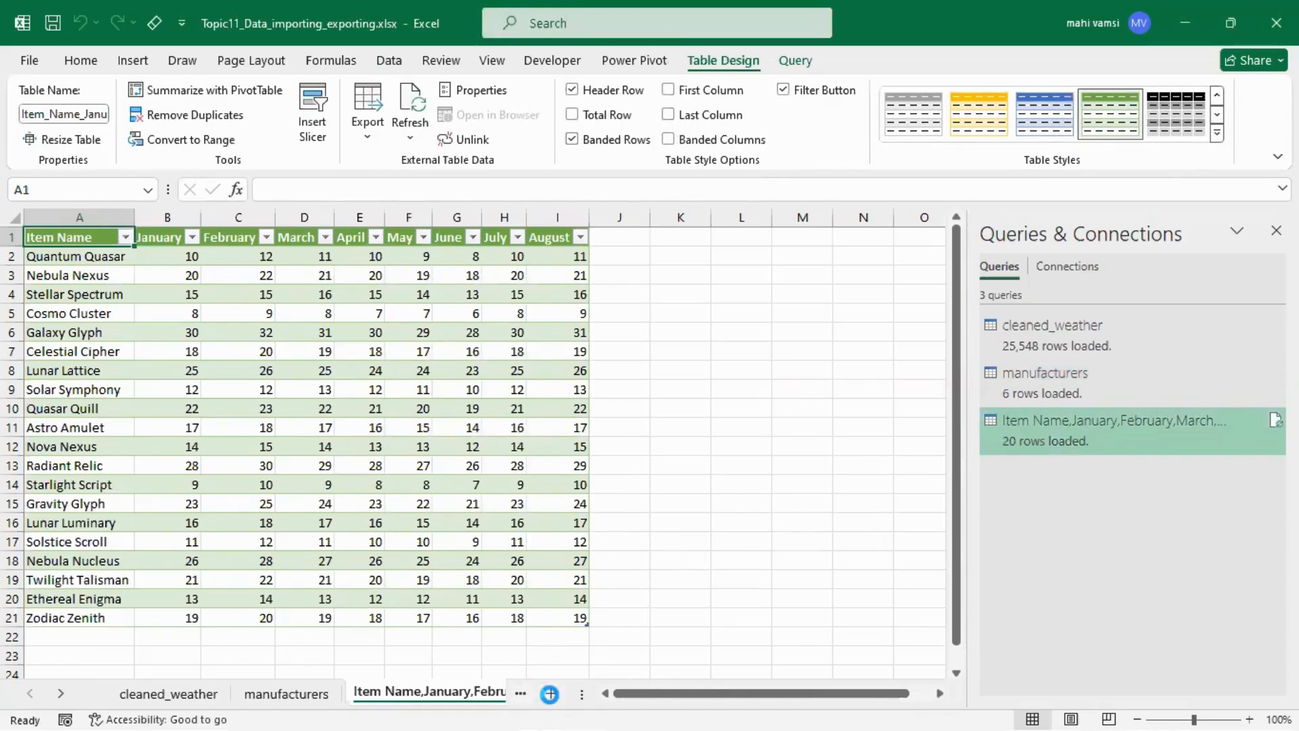
- Add a blank worksheet after the sheet holding the imported monthly item data
left_click(551, 693)
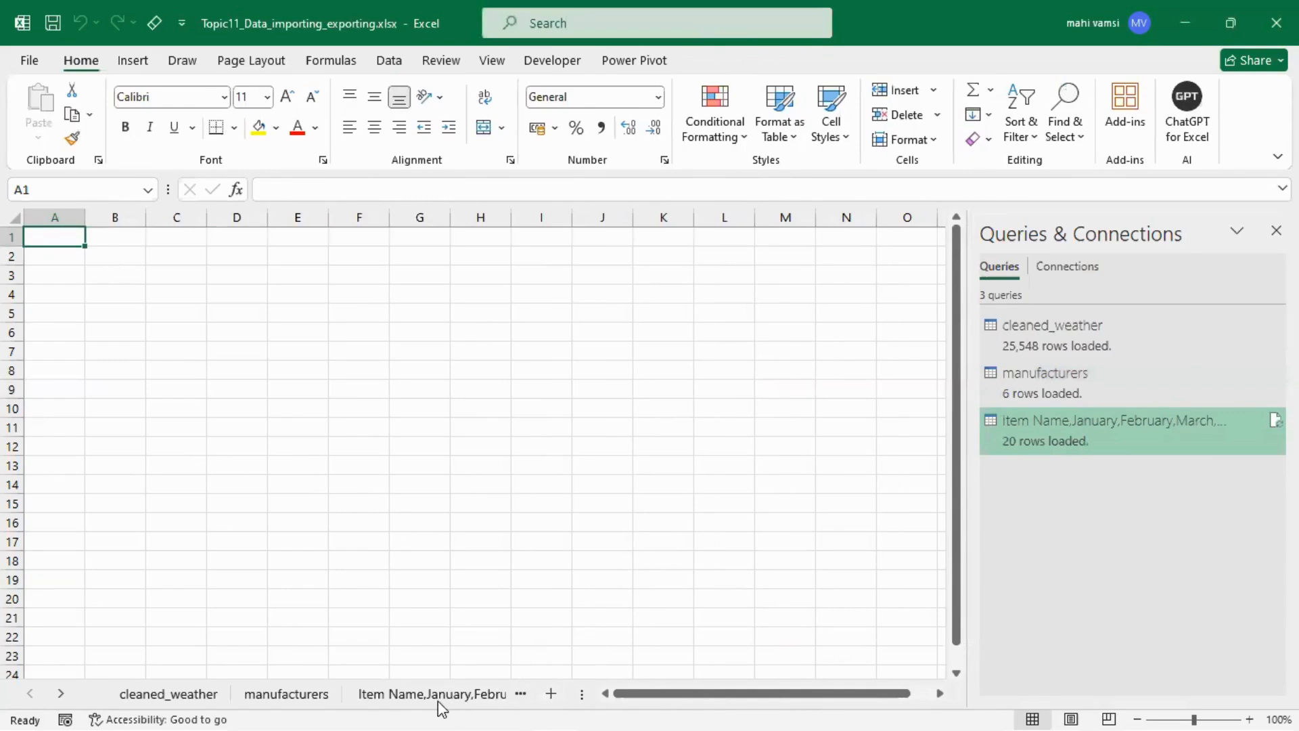
left_click(570, 449)
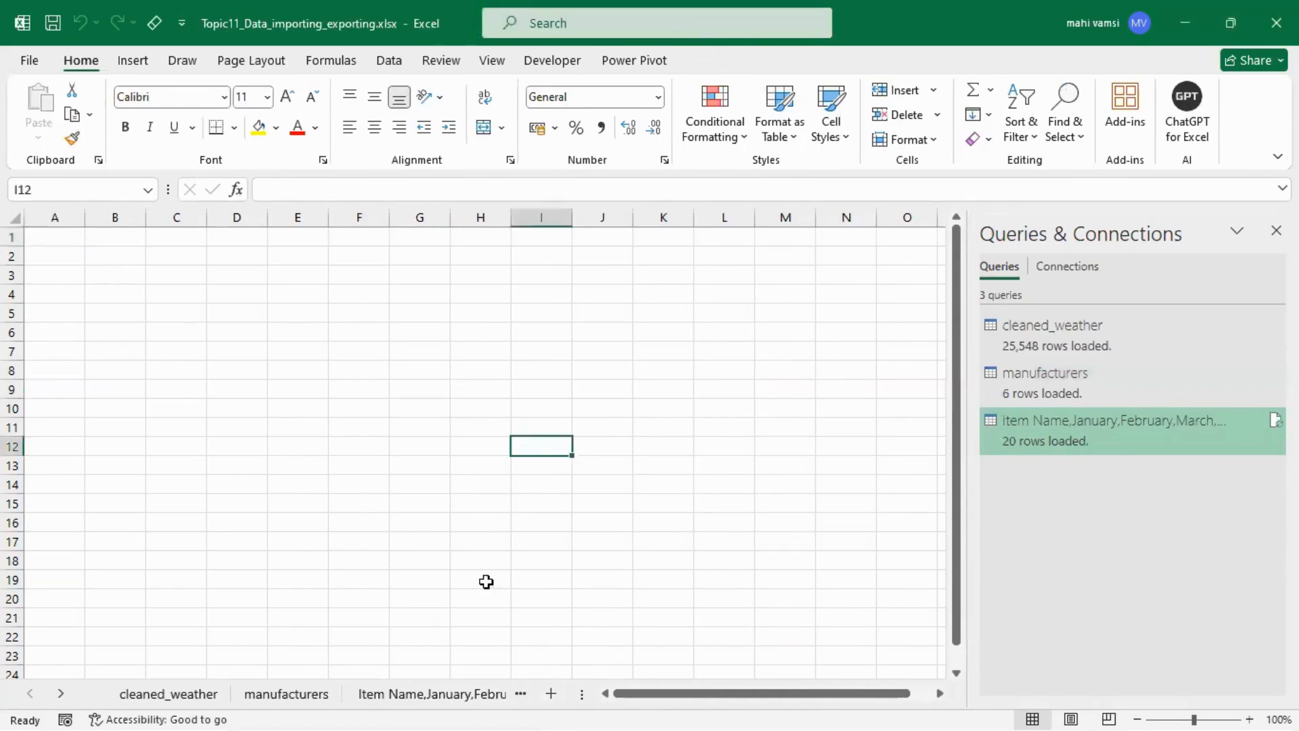
- Minimise the workbook and folder windows and switch to Google Chrome with a new tab open
left_click(1182, 21)
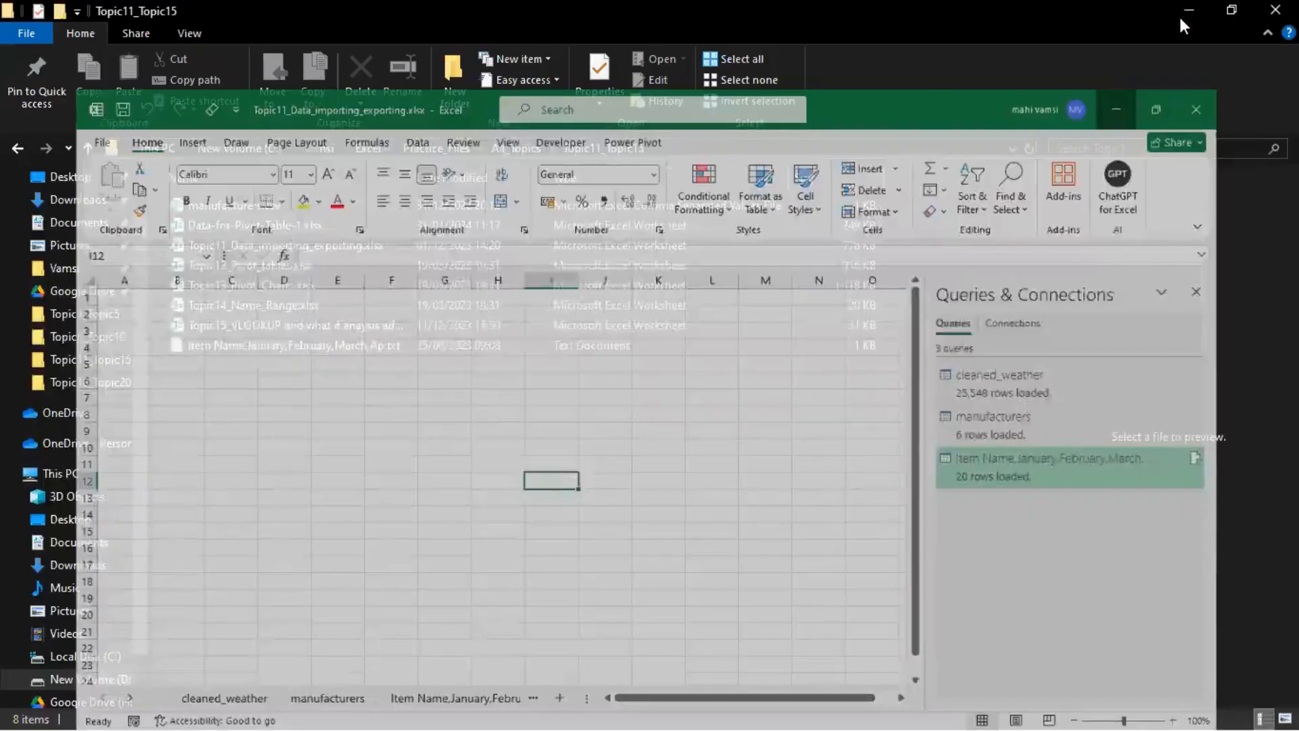
left_click(1189, 9)
left_click(1189, 10)
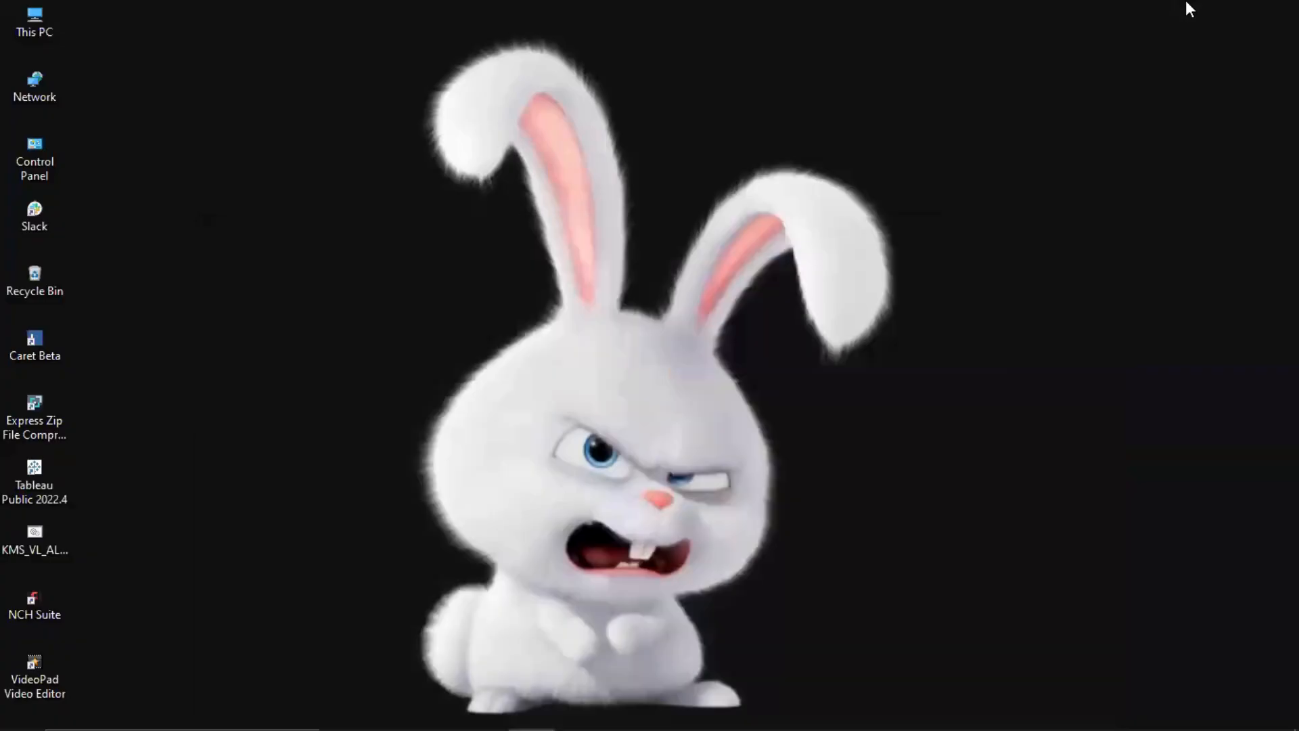
mouse_move(521, 700)
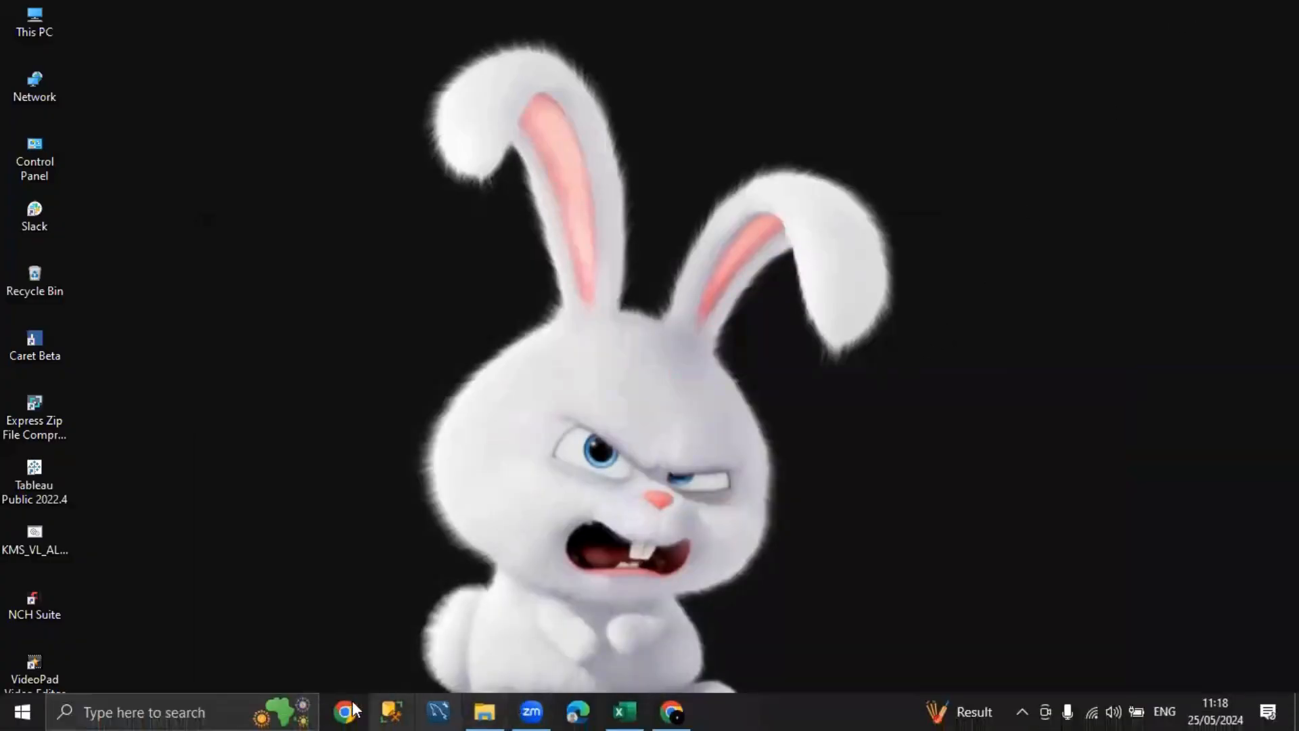
left_click(390, 710)
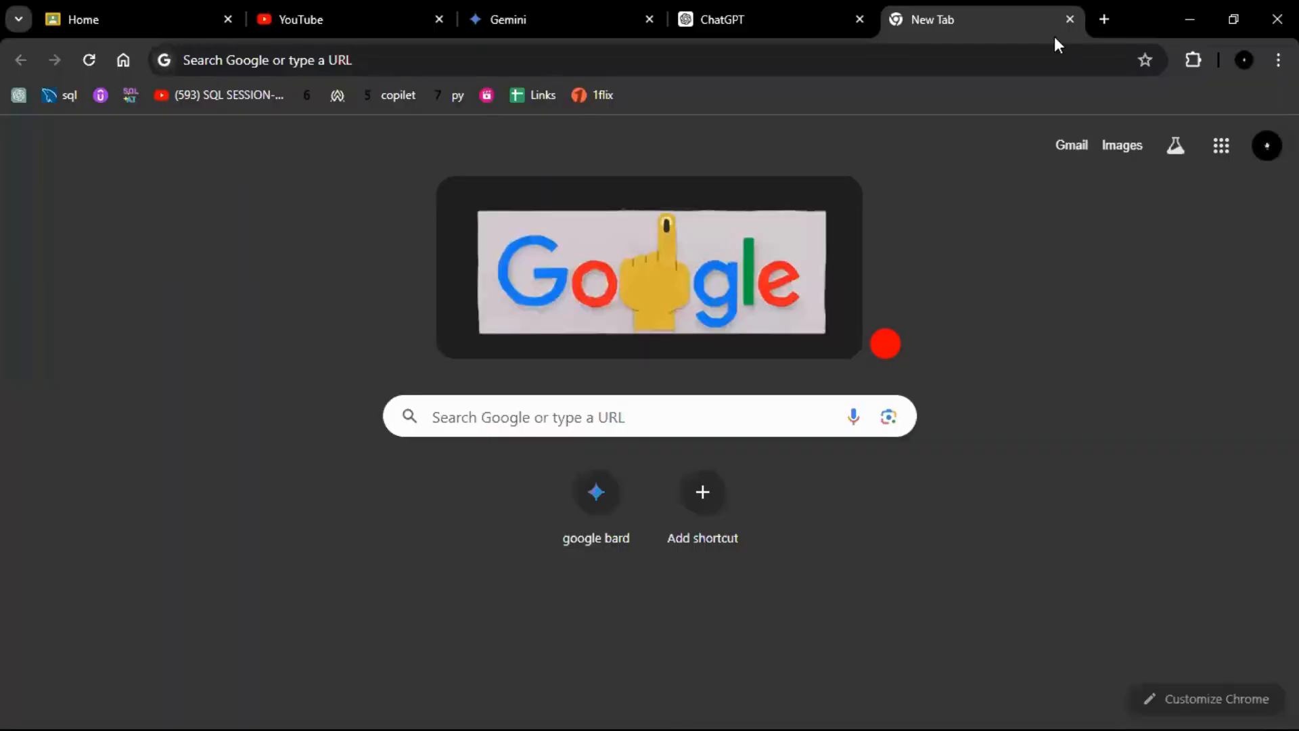
- Open cricinfo.com and look up the IPL 2024 points table on the Indian Premier League 2024 page
left_click(919, 54)
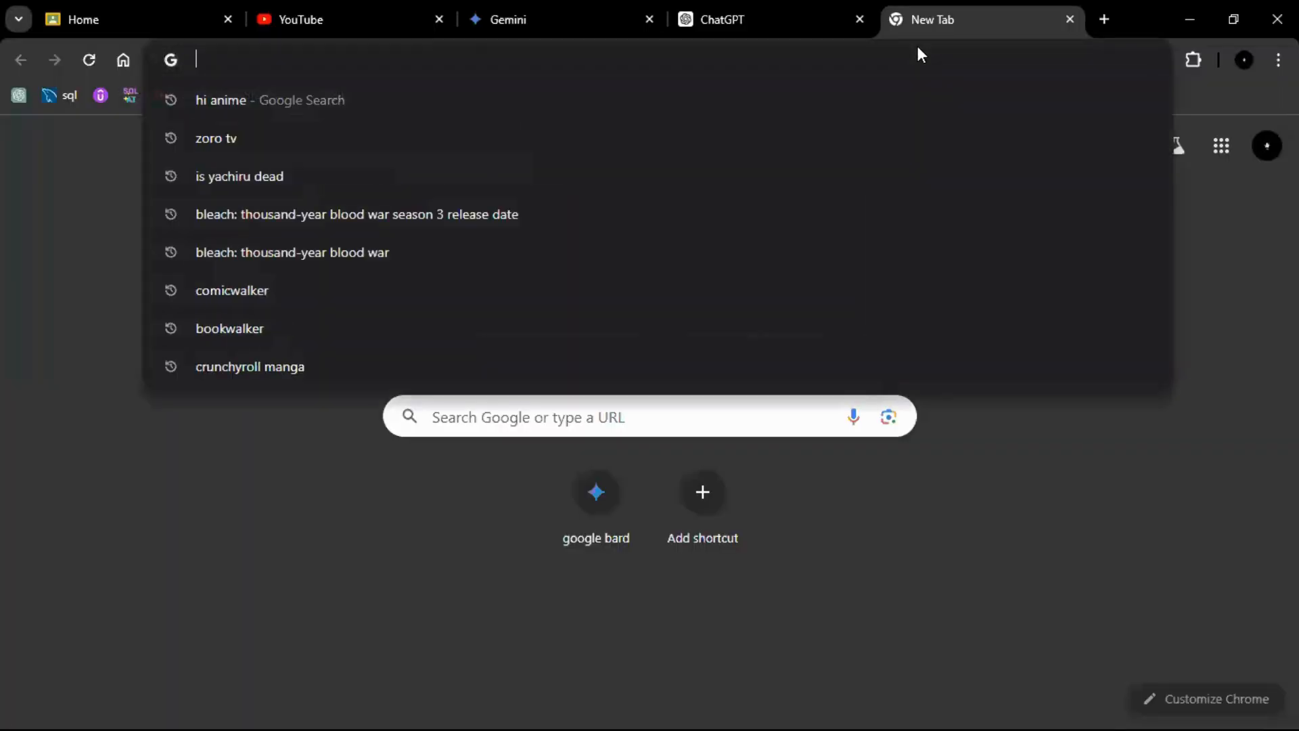
type("cric")
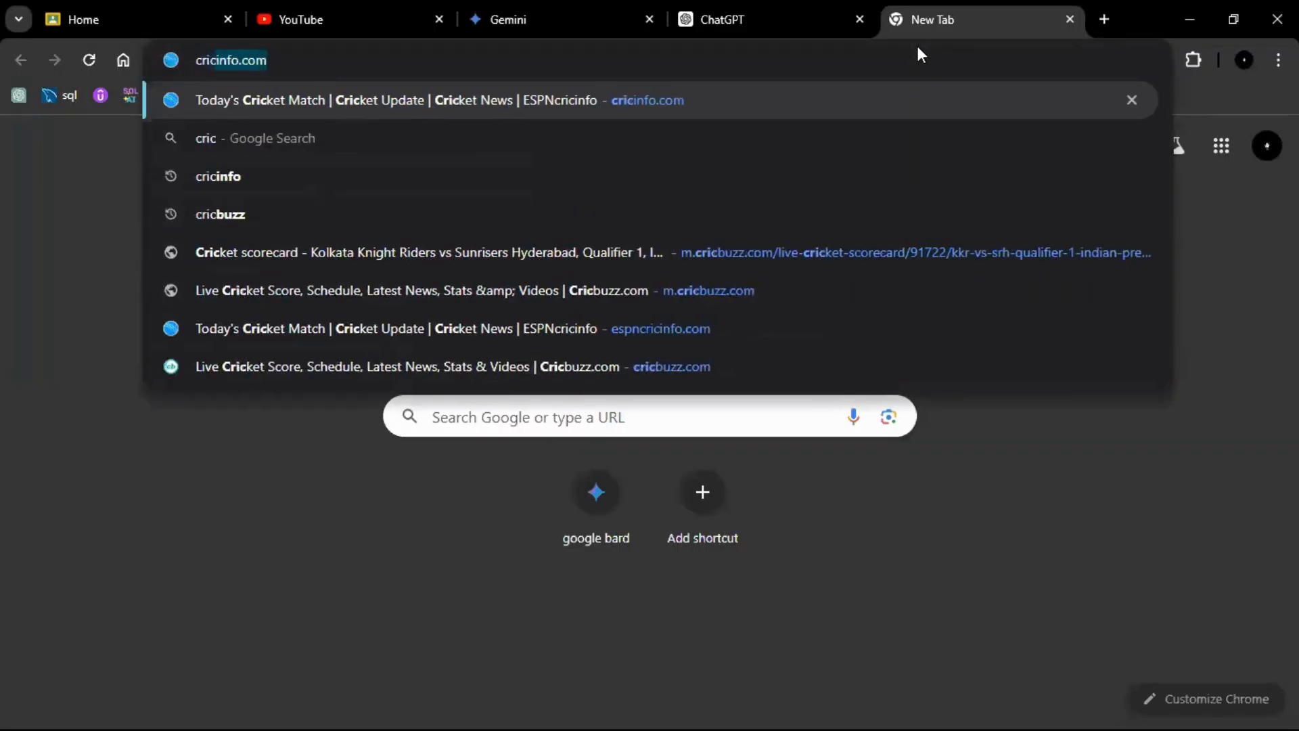
key("Return")
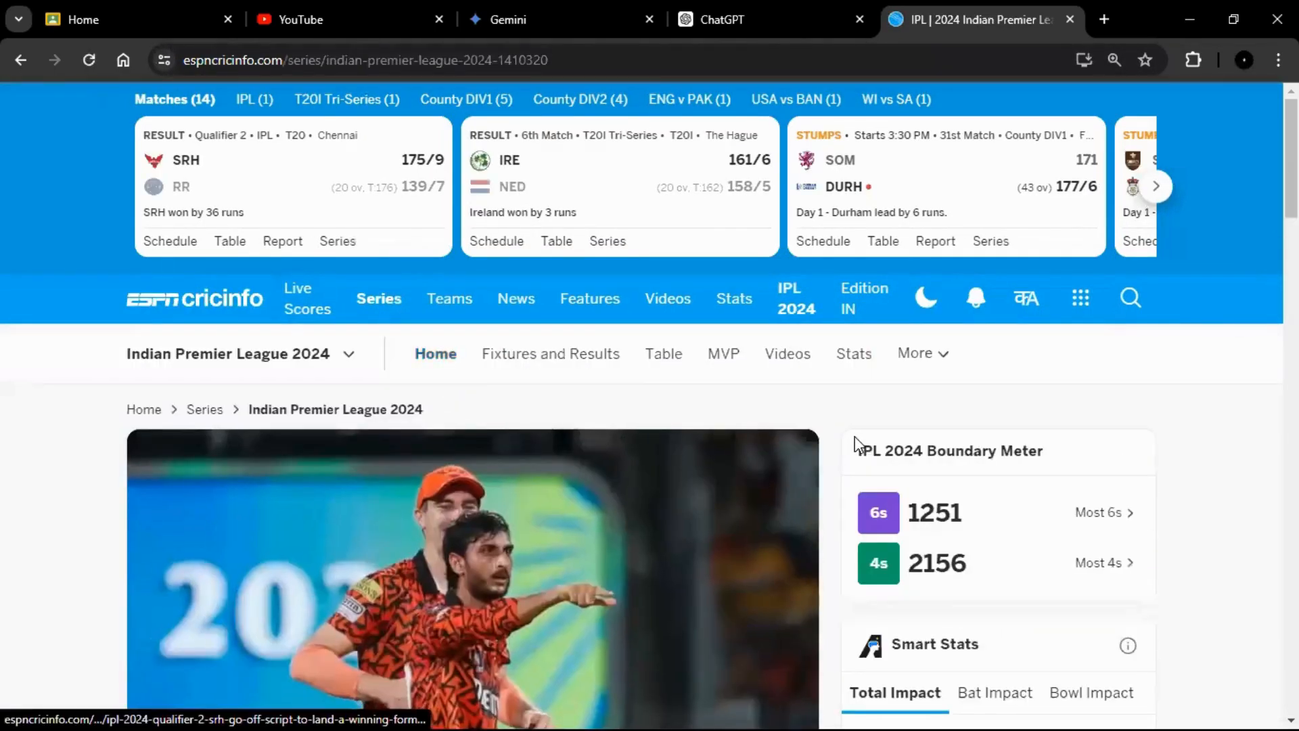
scroll(855, 436, "down", 1)
scroll(855, 436, "down", 4)
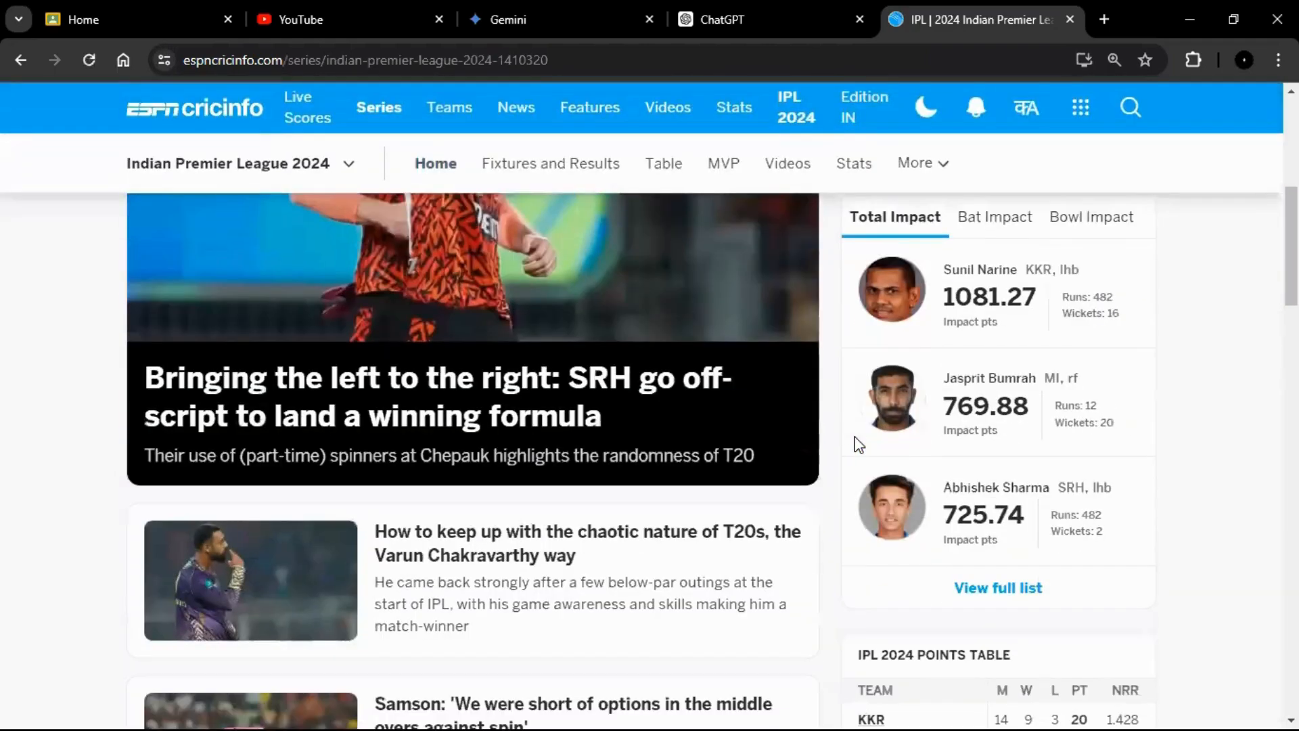
scroll(855, 438, "down", 4)
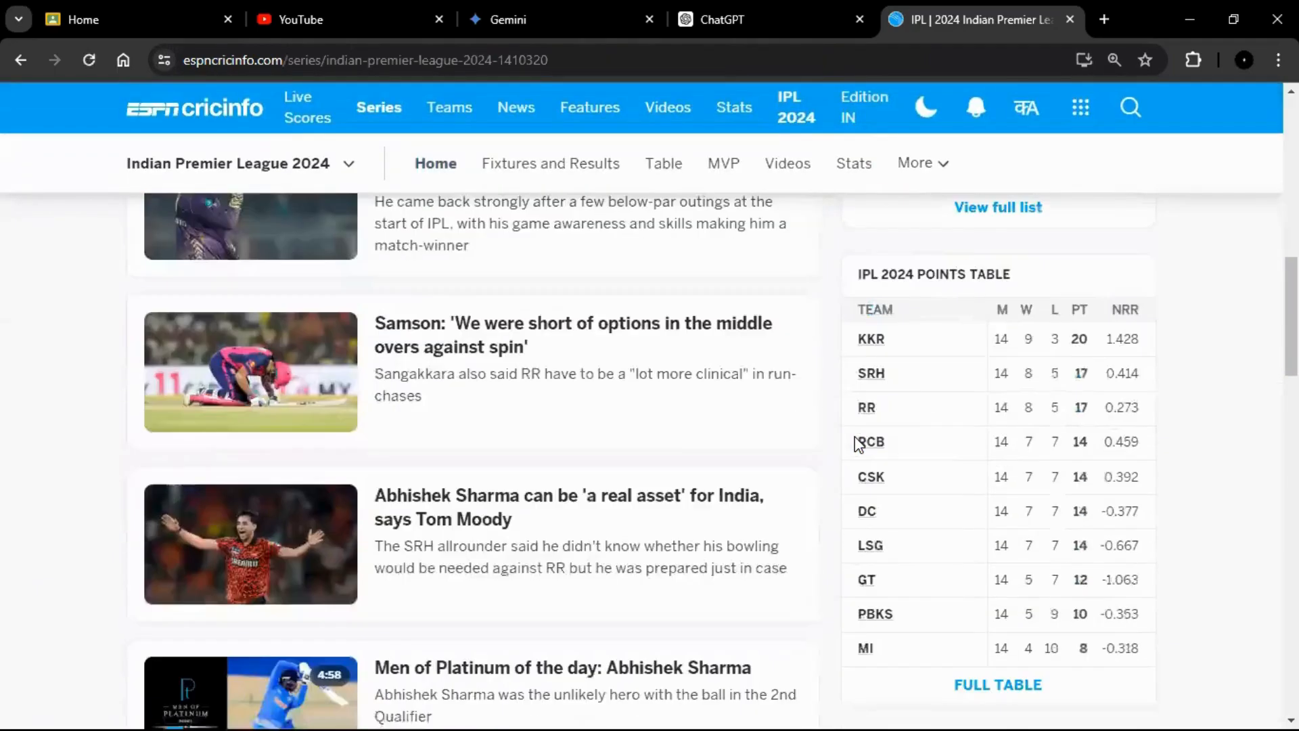
scroll(854, 438, "up", 2)
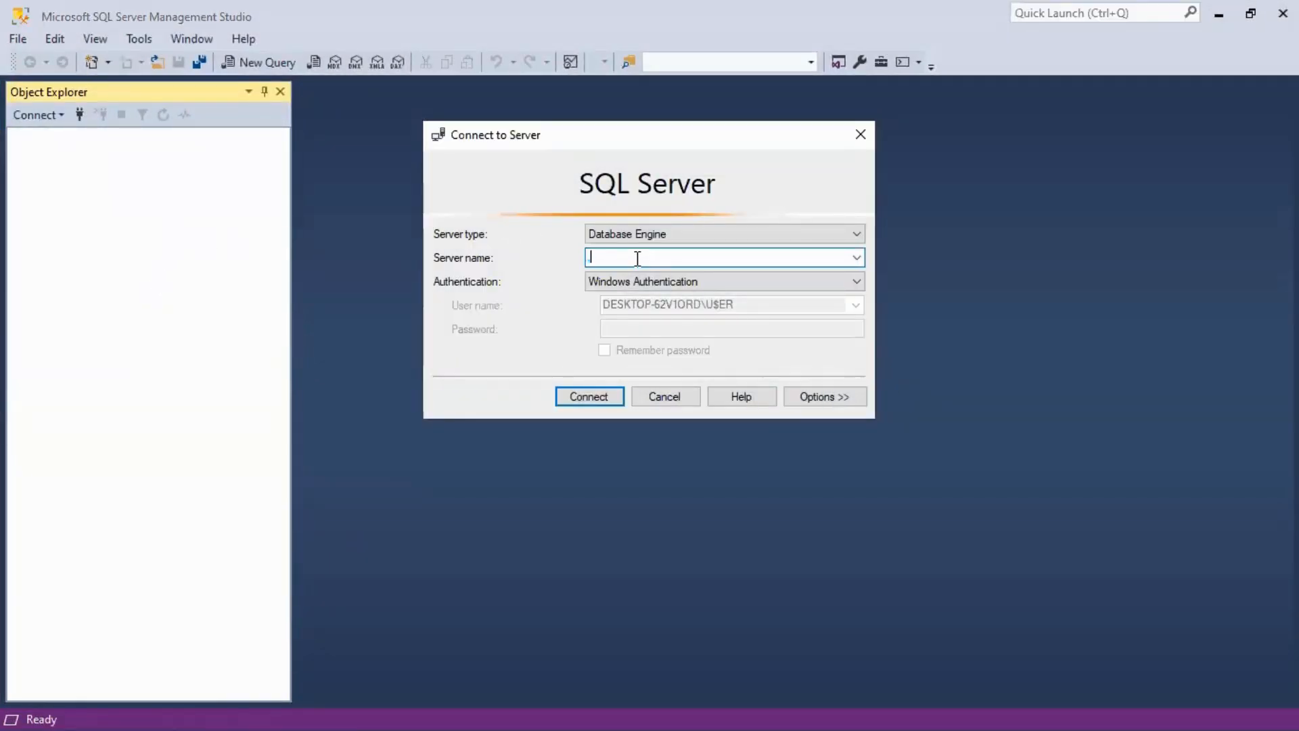
- Switch to SQL Server Management Studio, connect to the server "." and expand the tables of the training database
type(".")
left_click(590, 395)
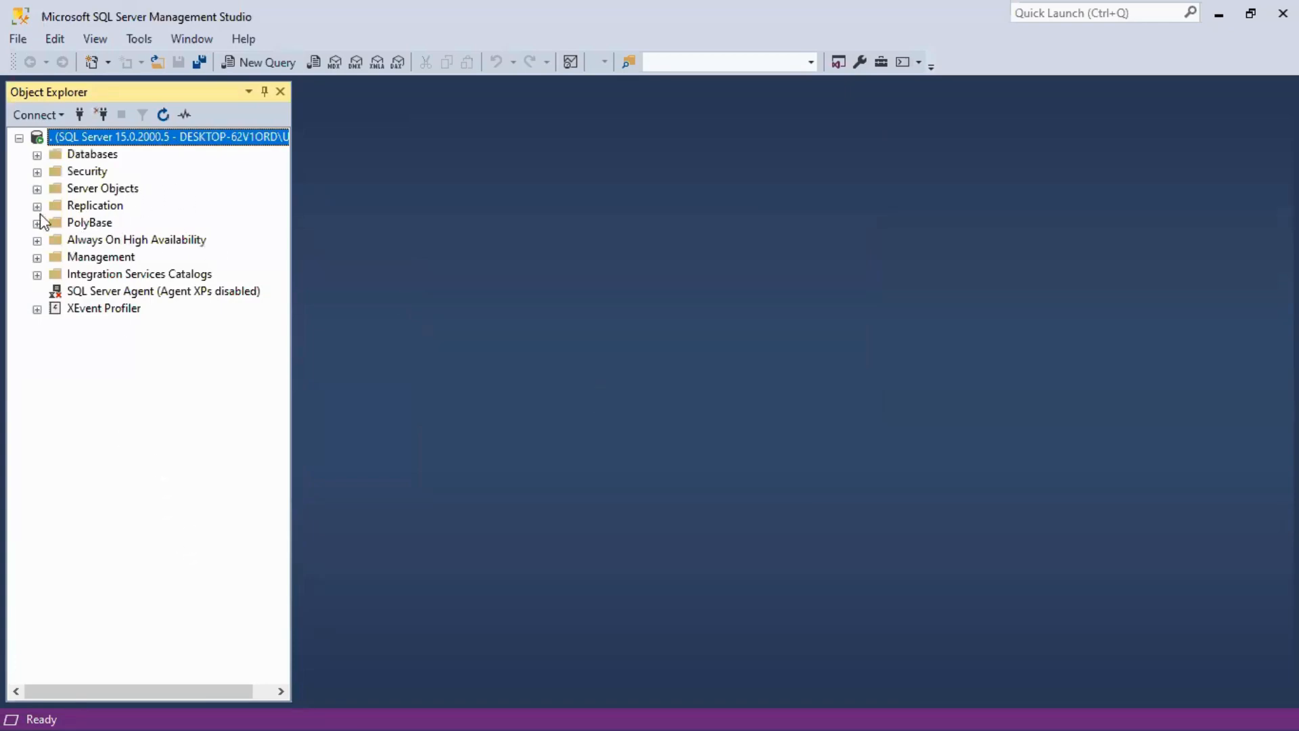
left_click(37, 156)
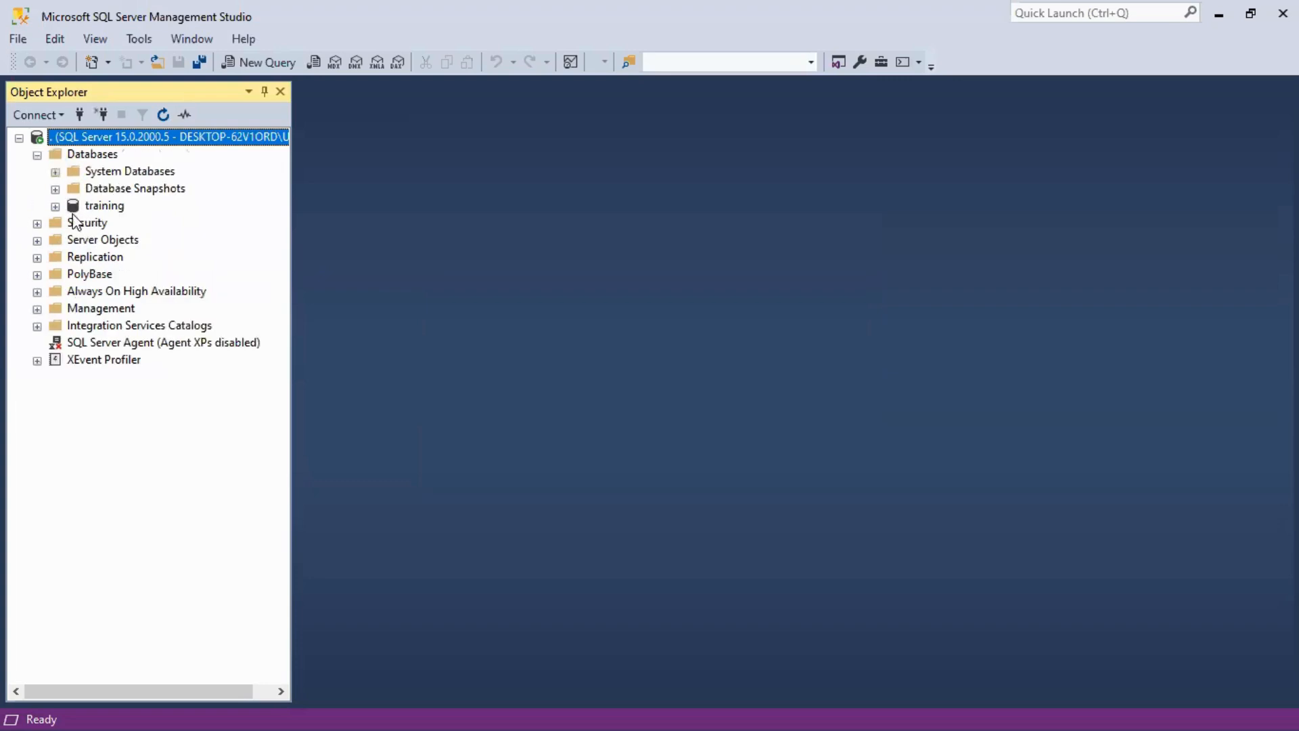
left_click(55, 206)
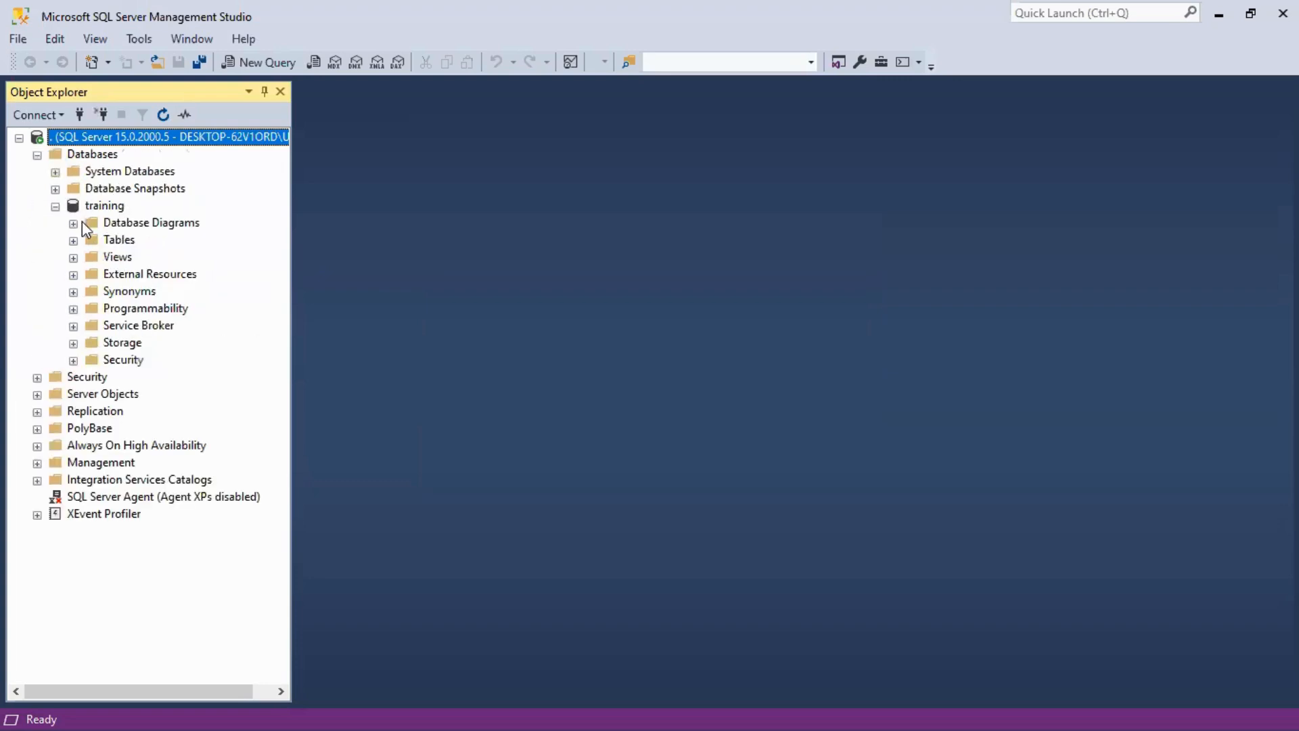
left_click(73, 240)
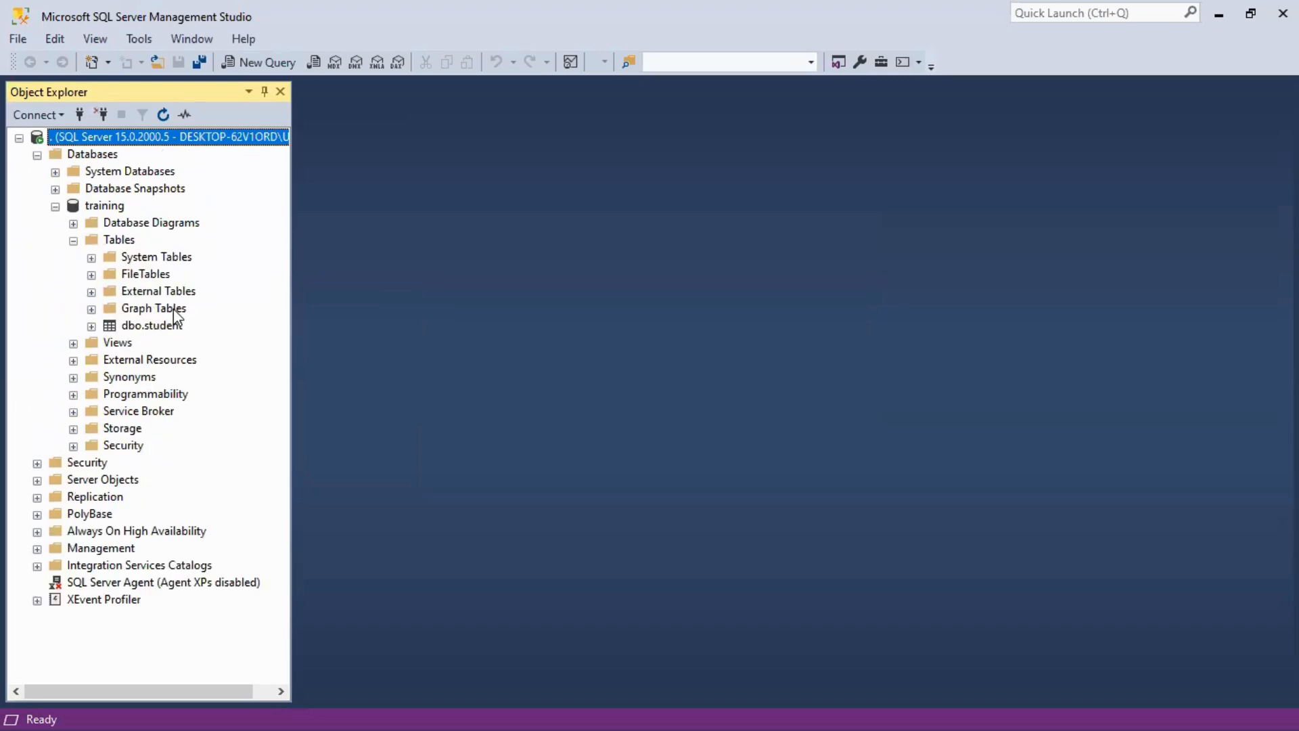
- Open a new query and set its database to training
left_click(258, 63)
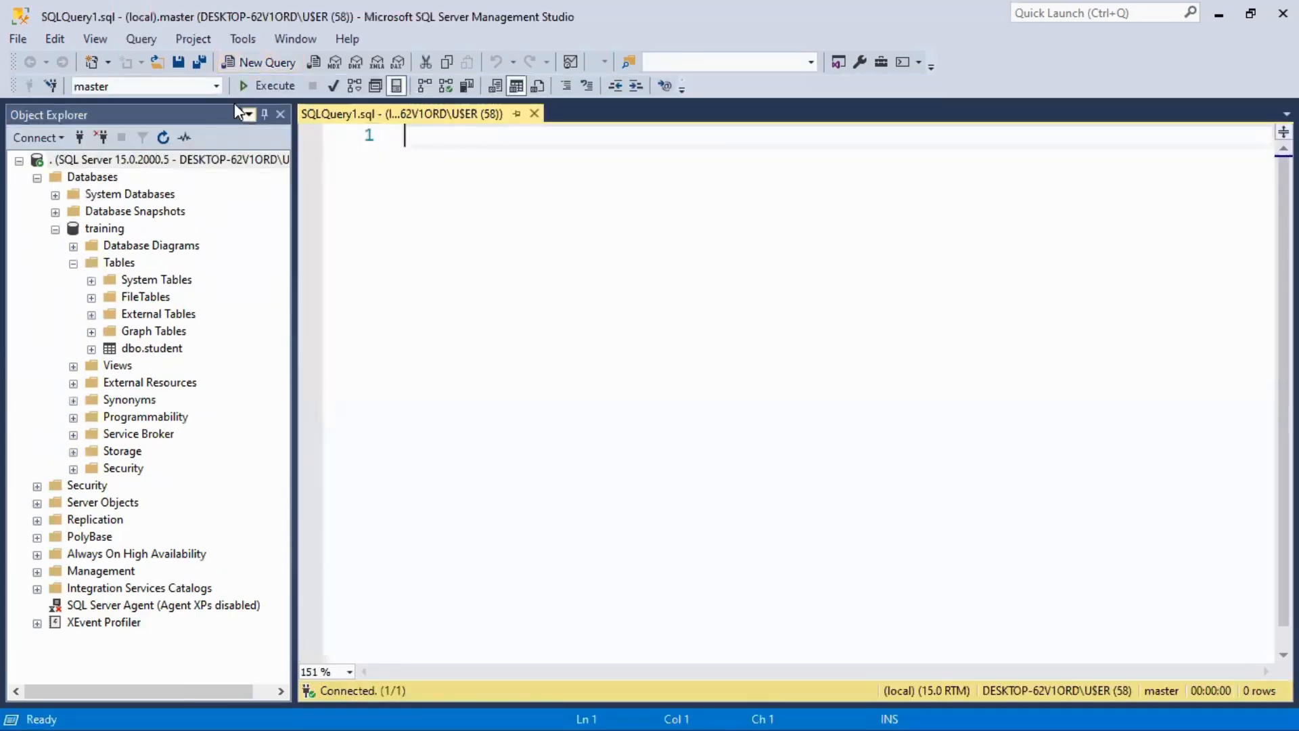
left_click(216, 86)
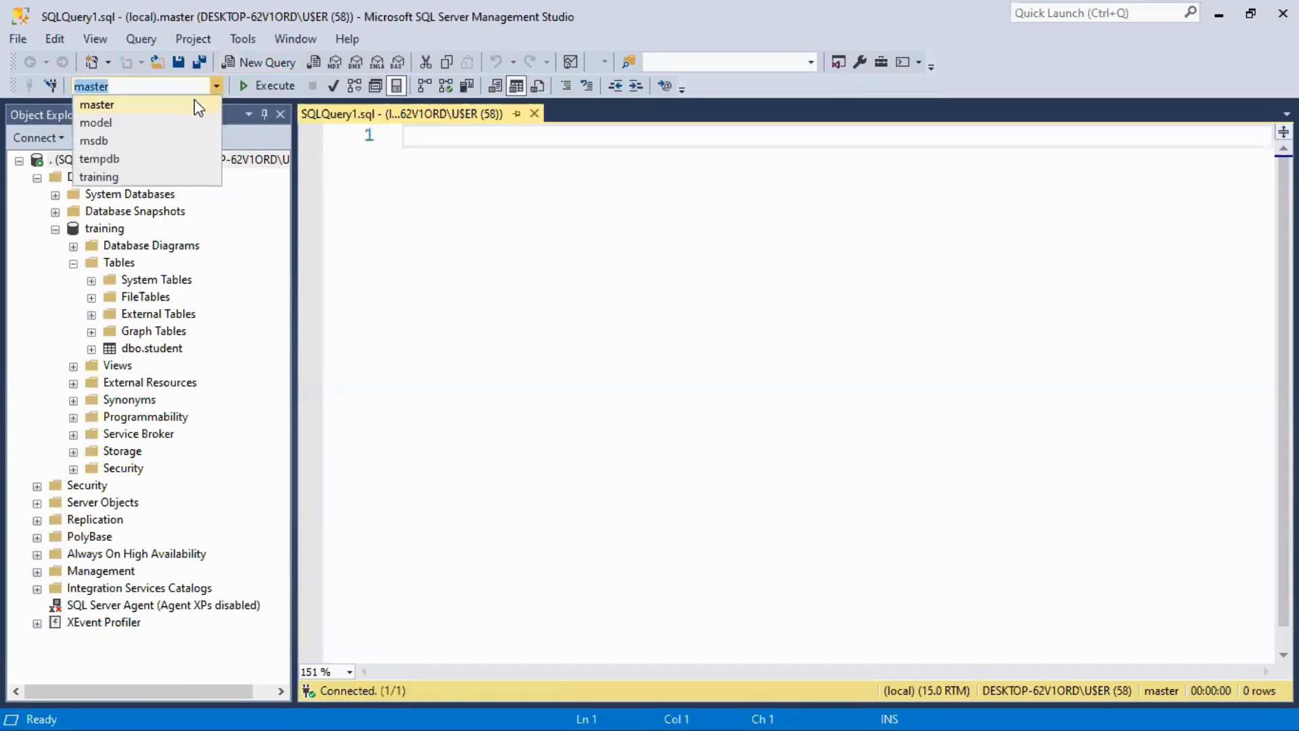
left_click(118, 177)
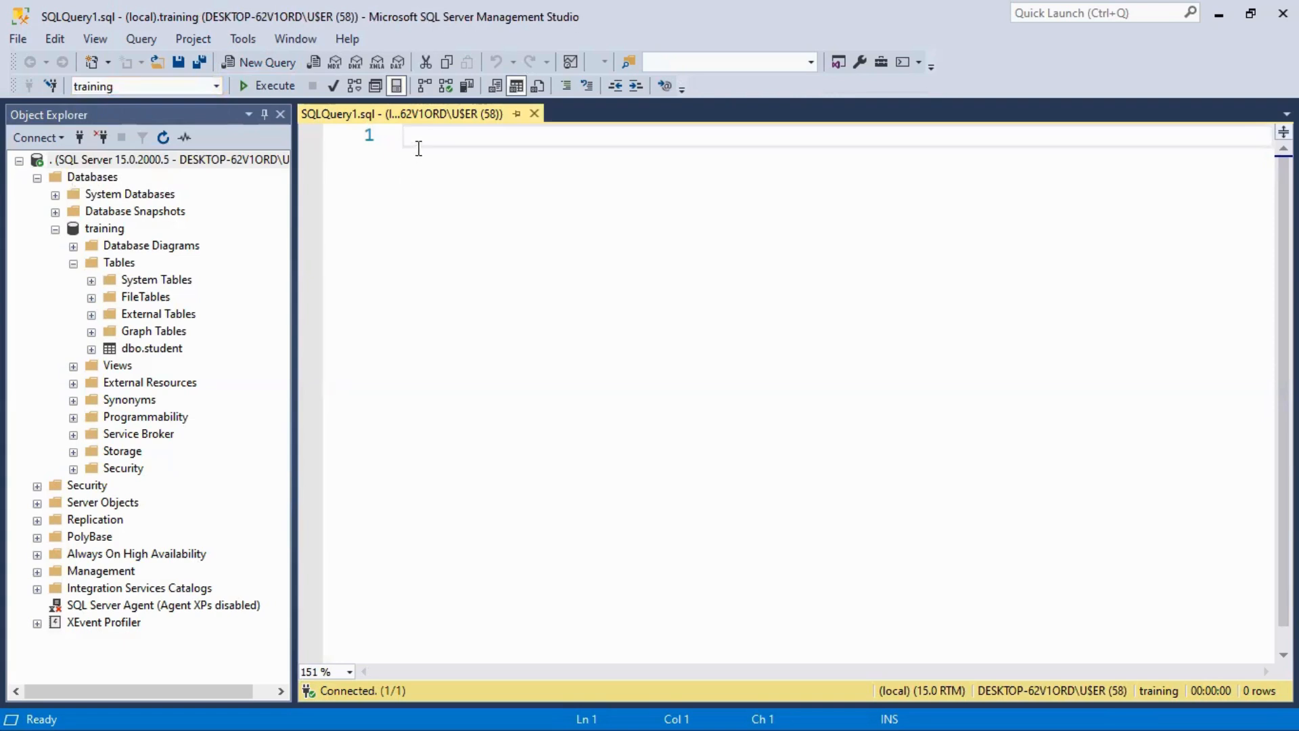
- Write and run the query "select * from student;"
type("se")
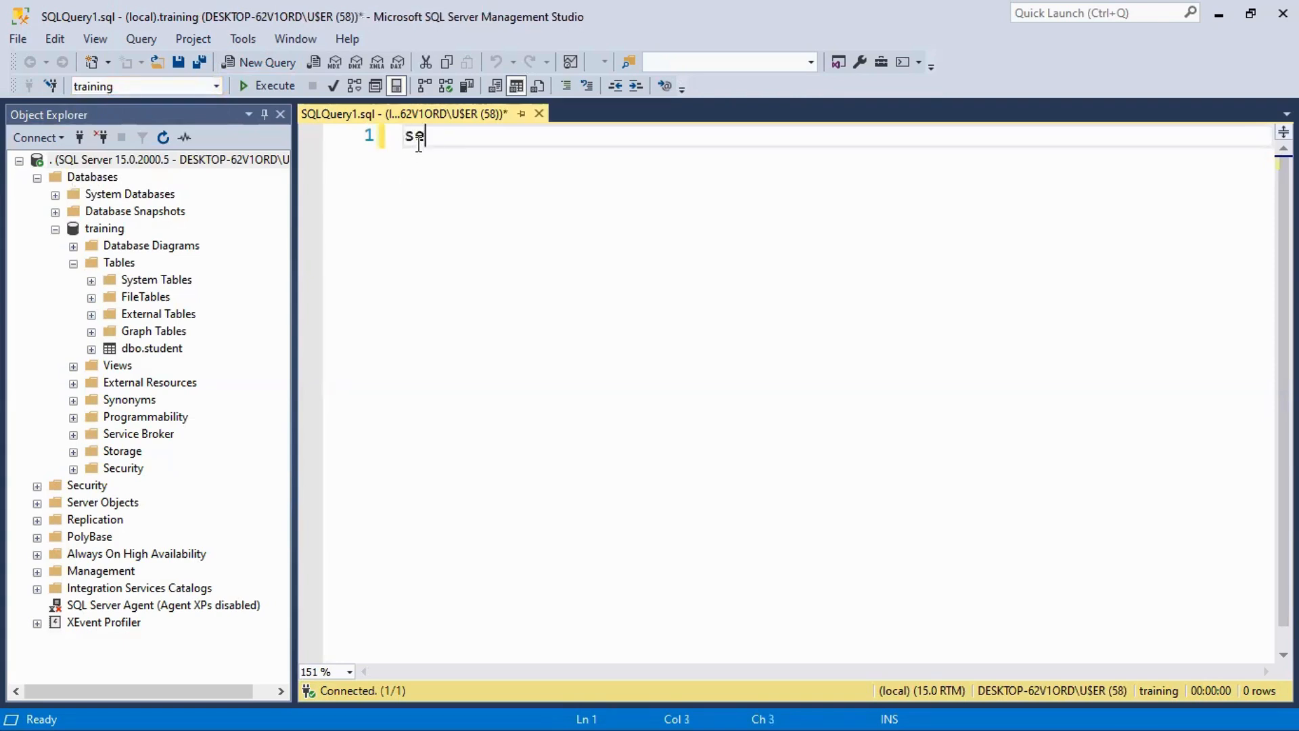
type("lect * from ")
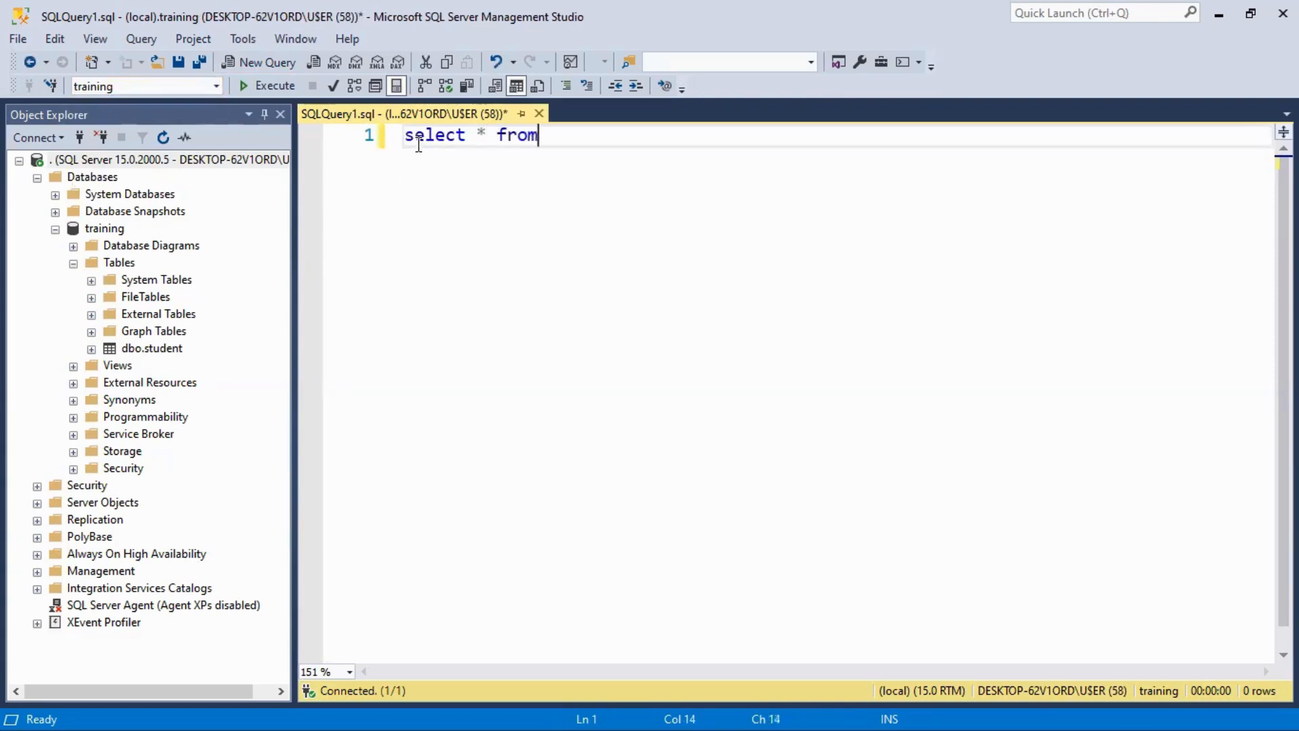
type("studen")
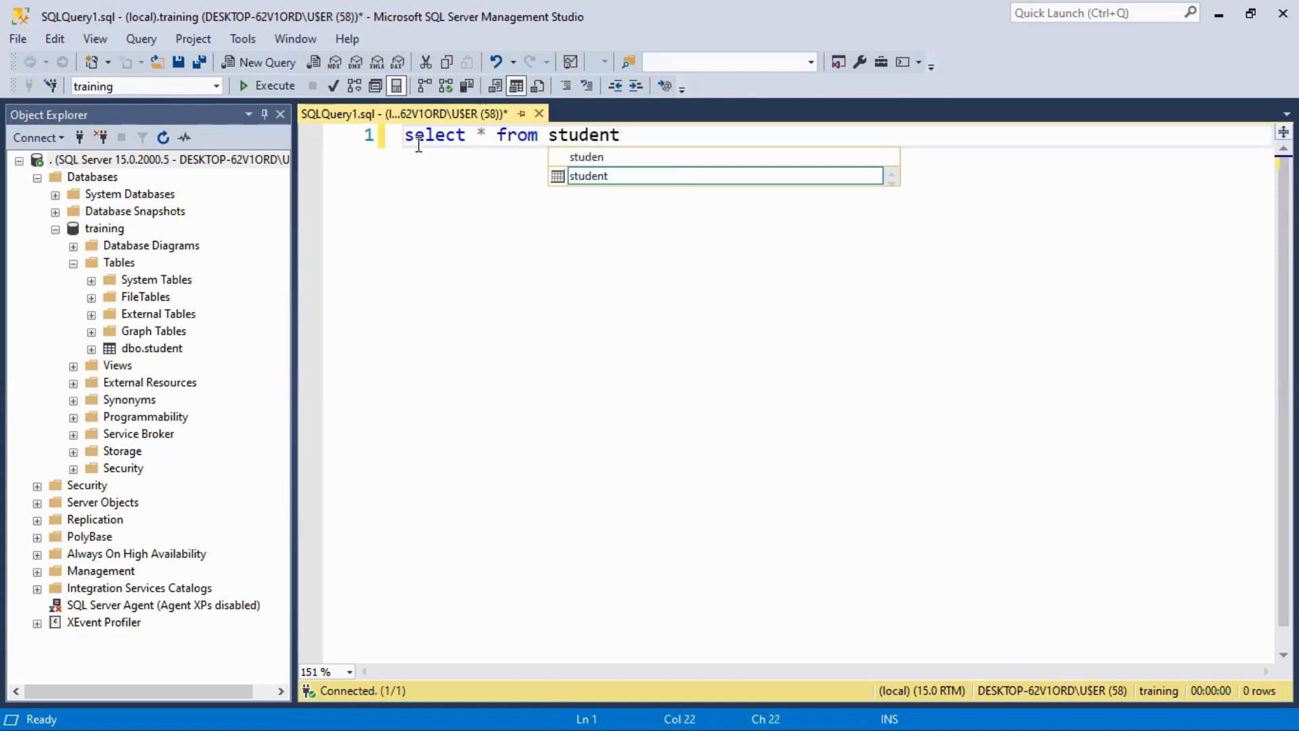
type("t")
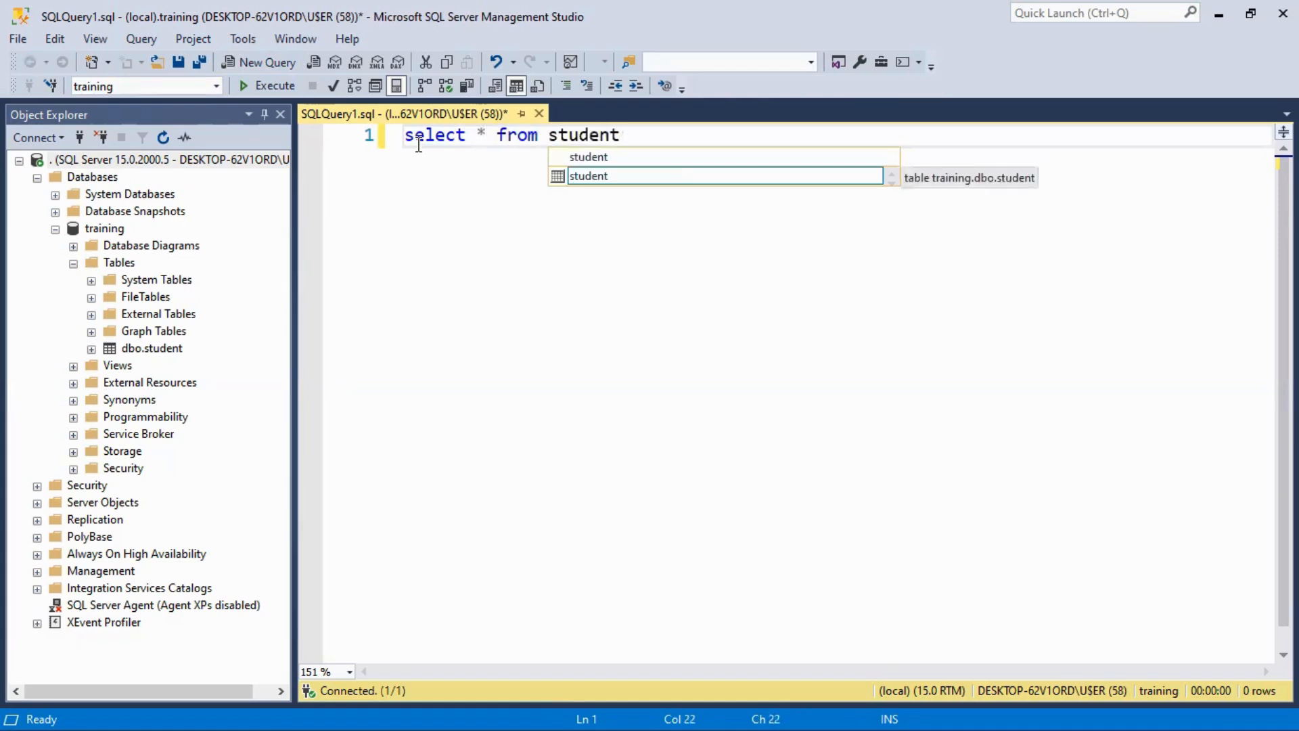
type(";")
key("ctrl+a")
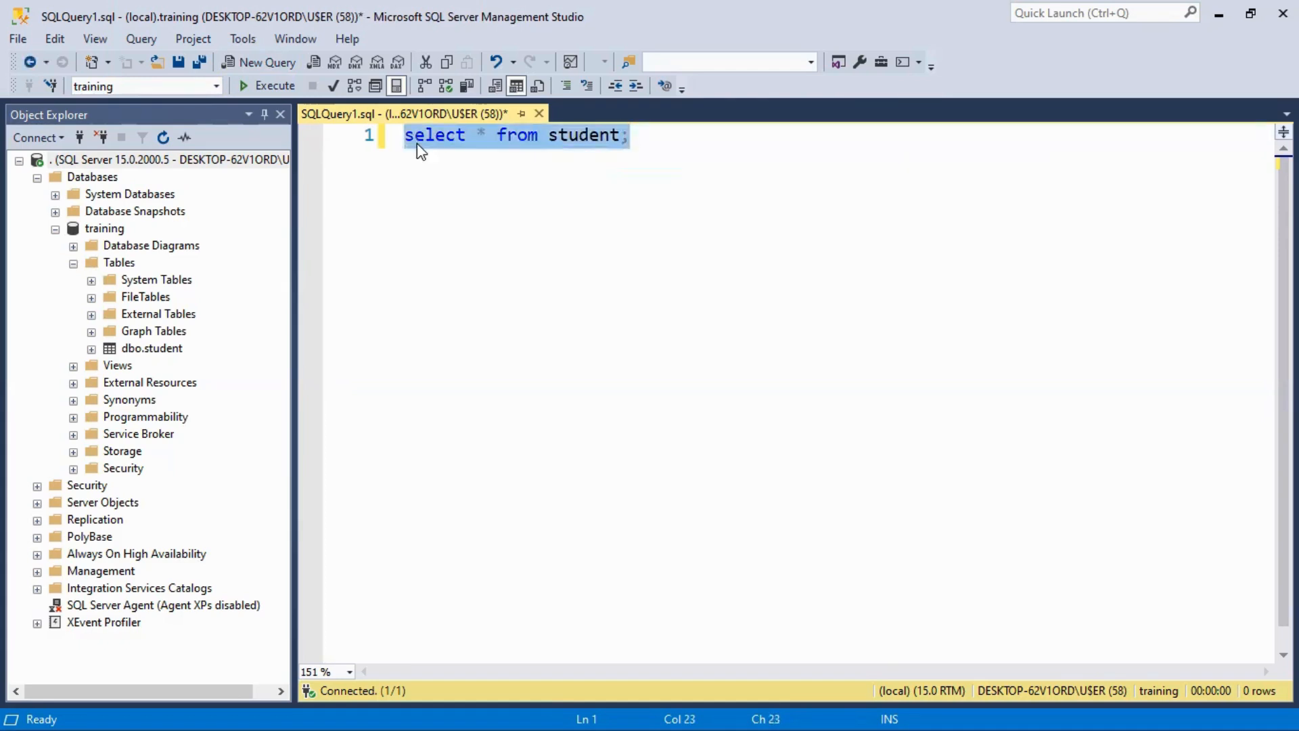
key("F5")
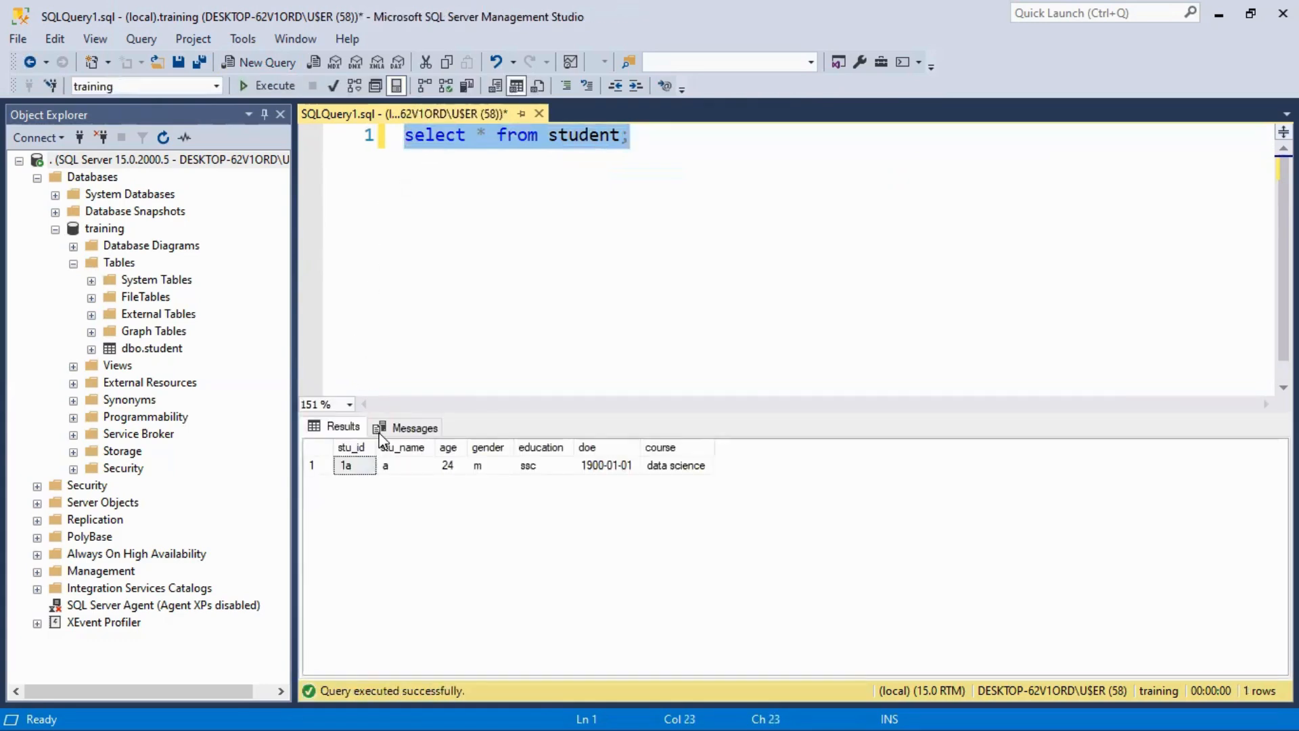
left_click(762, 203)
- Switch to the Topic11_Data_importing_exporting workbook in Excel and, from cell A1, connect to a SQL Server database on server "." with no database name
key("alt+Tab")
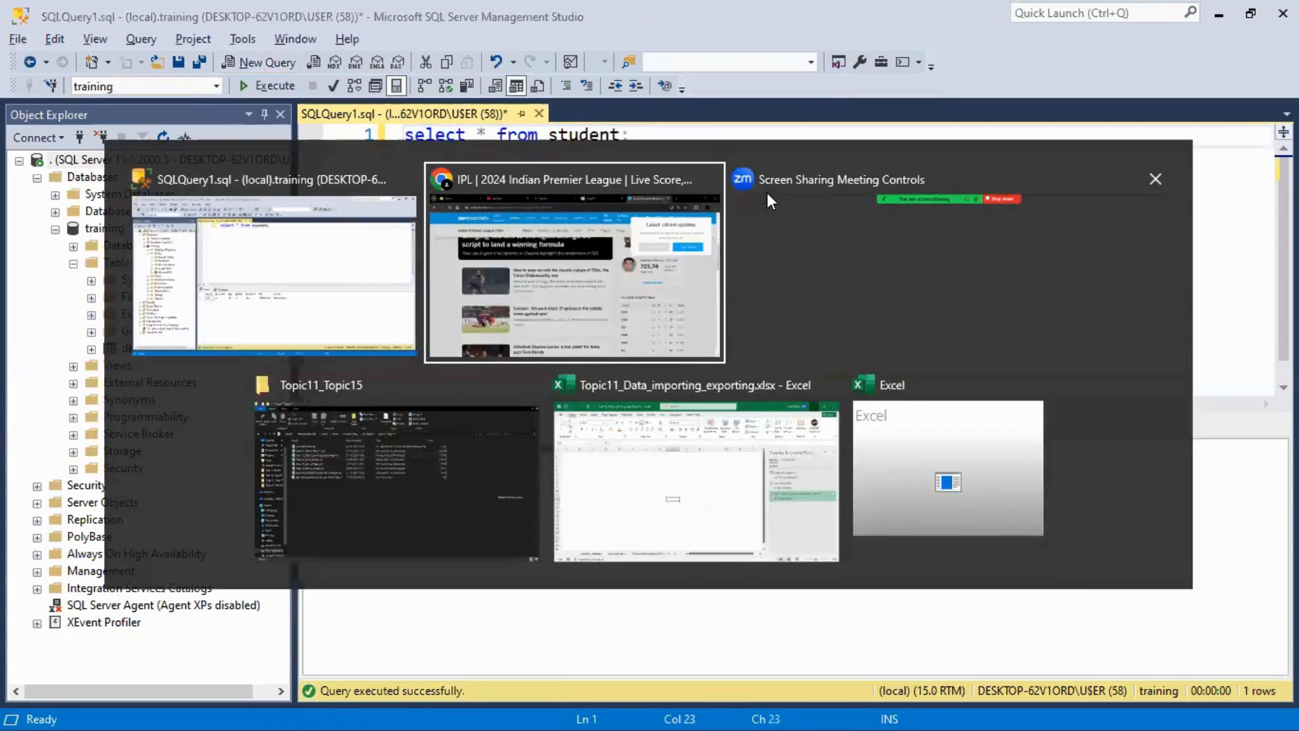
key("alt+Tab")
key("alt+Tab")
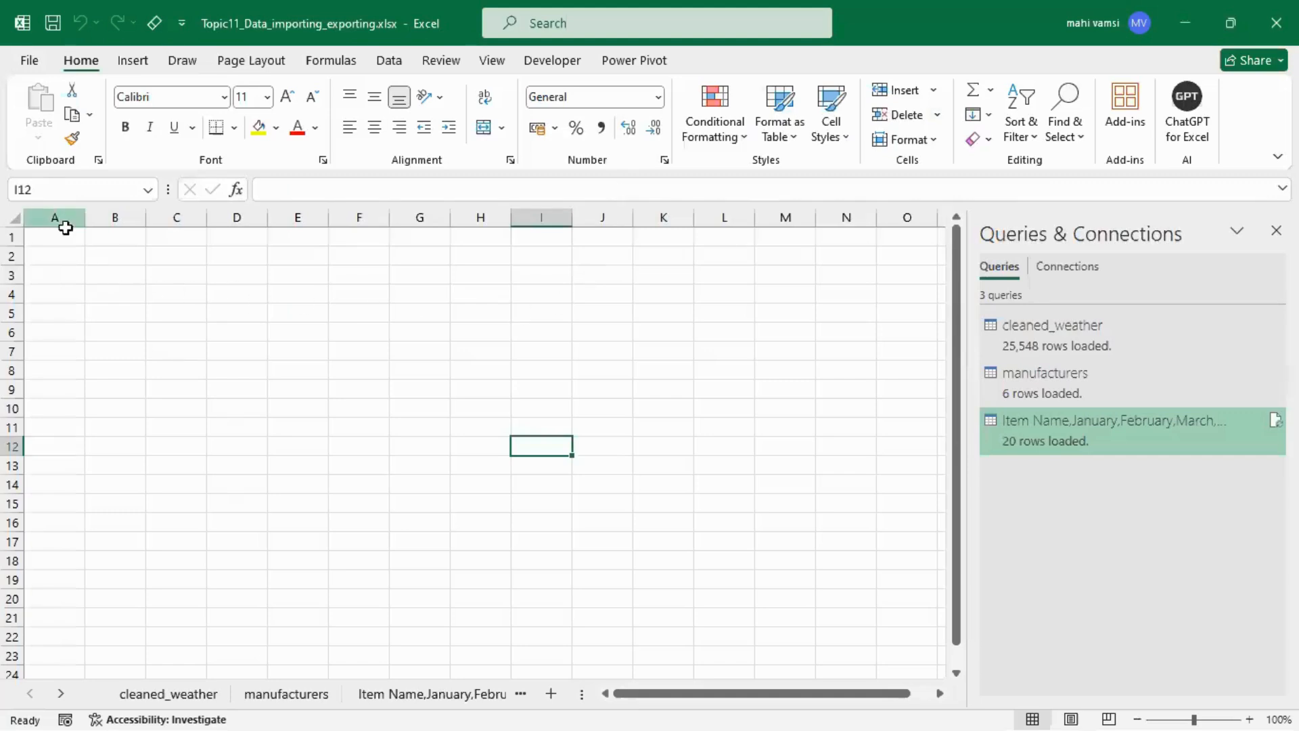
left_click(64, 241)
left_click(383, 65)
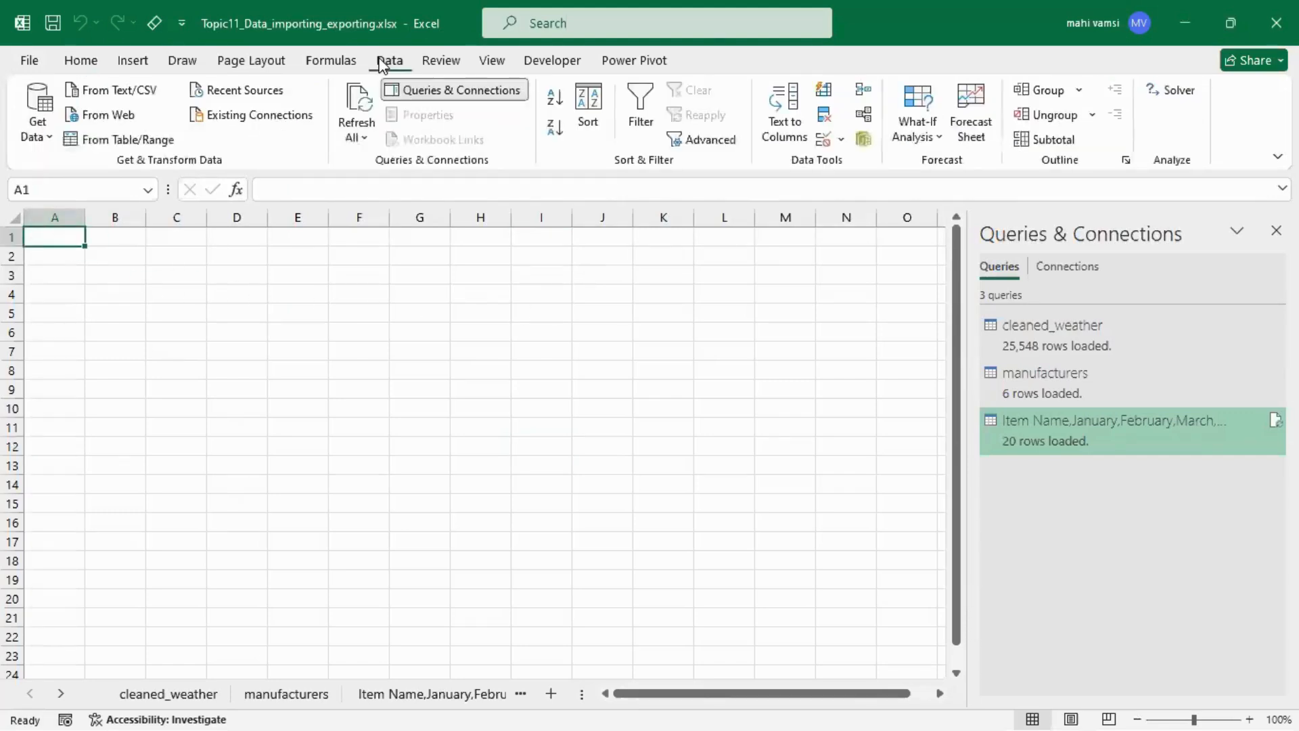
left_click(51, 144)
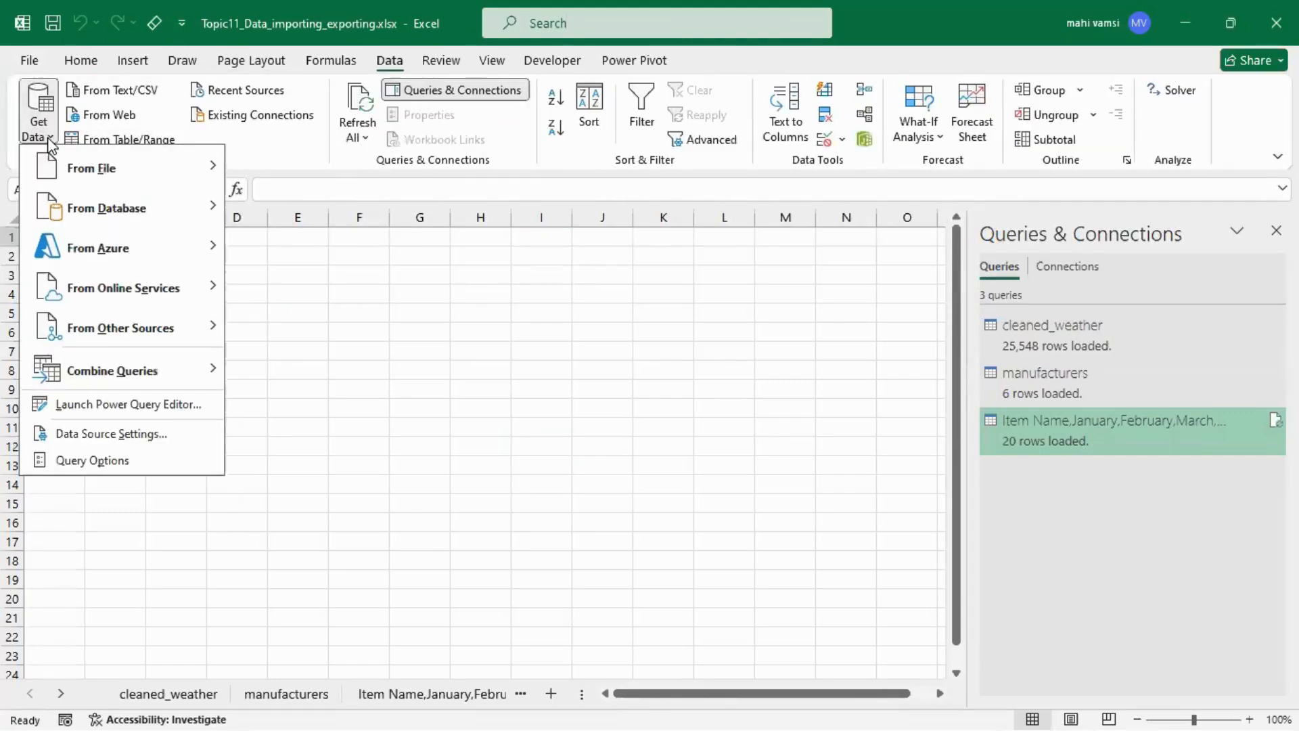
mouse_move(128, 173)
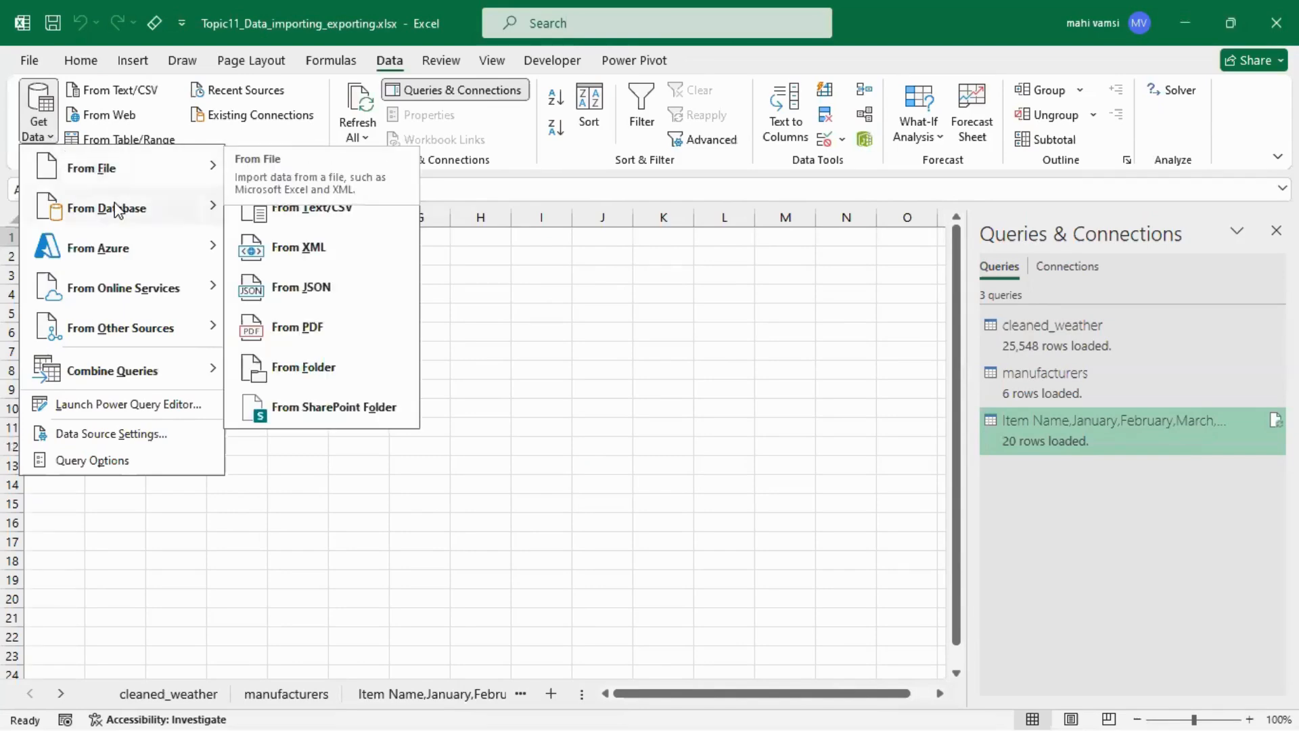
mouse_move(118, 211)
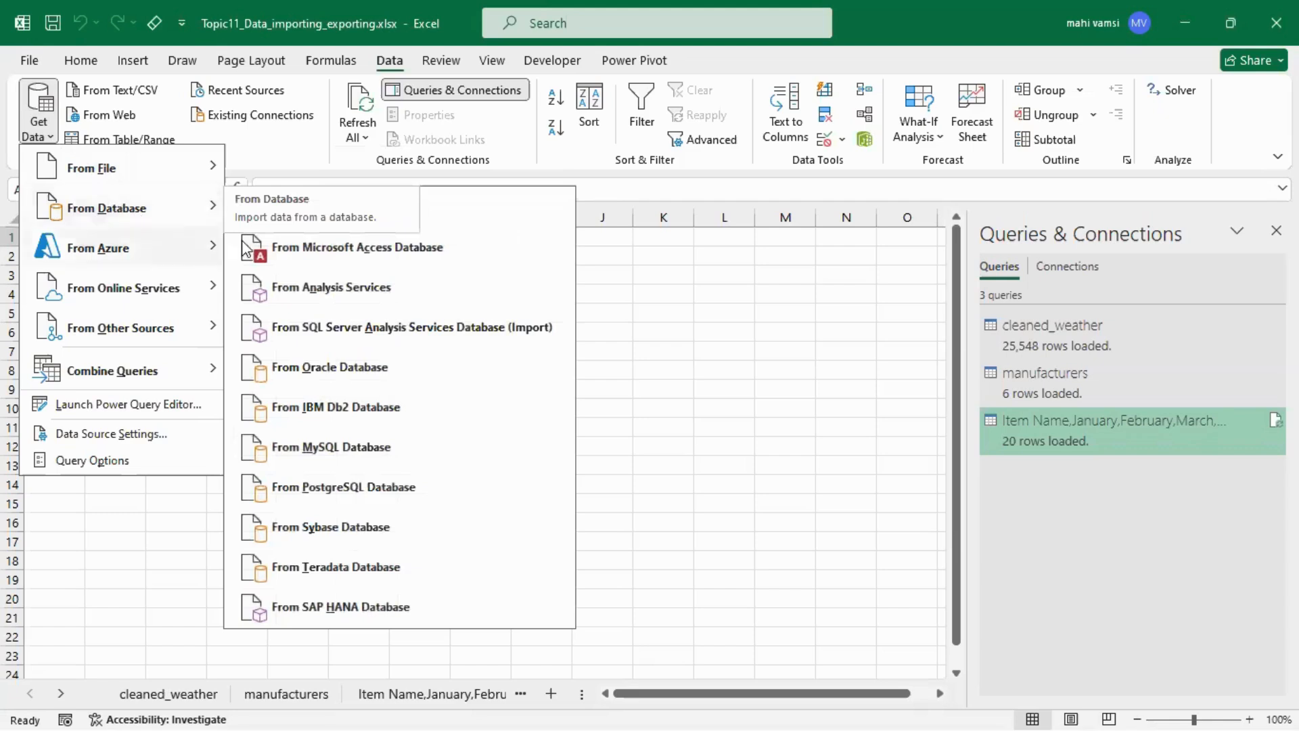
left_click(355, 215)
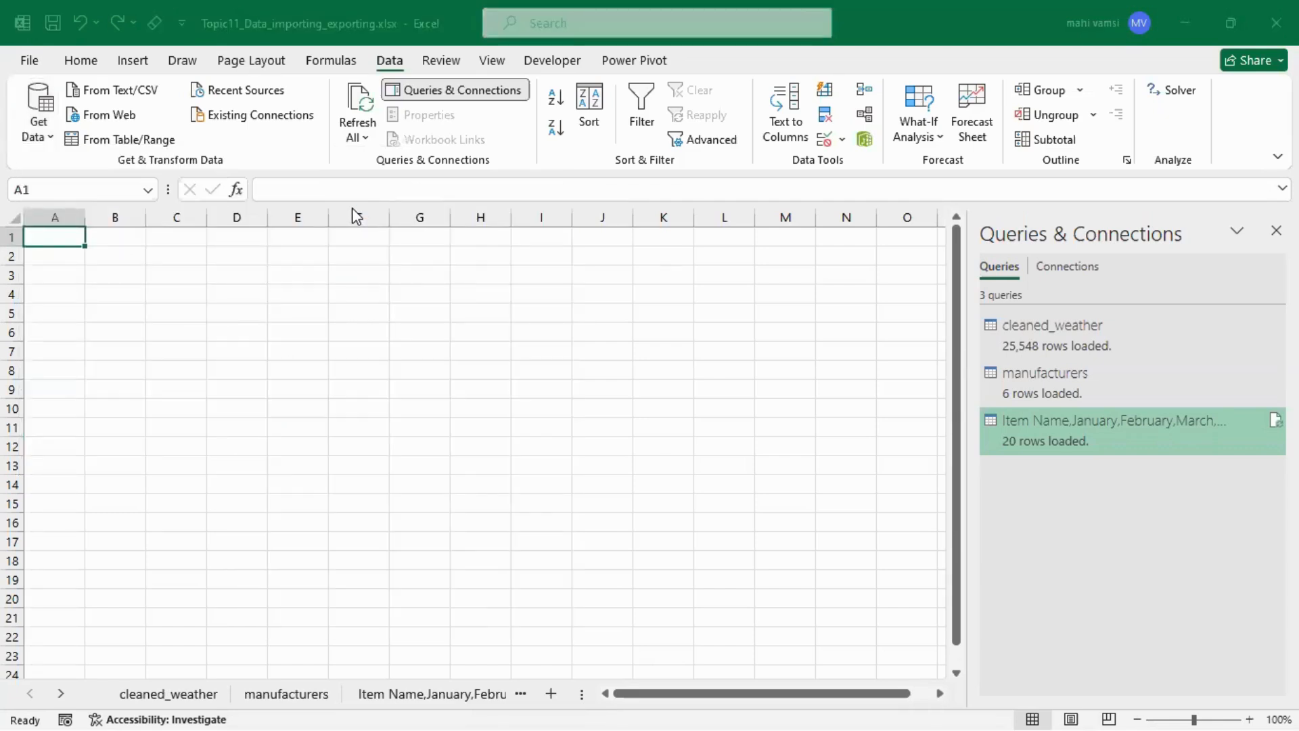
left_click(362, 330)
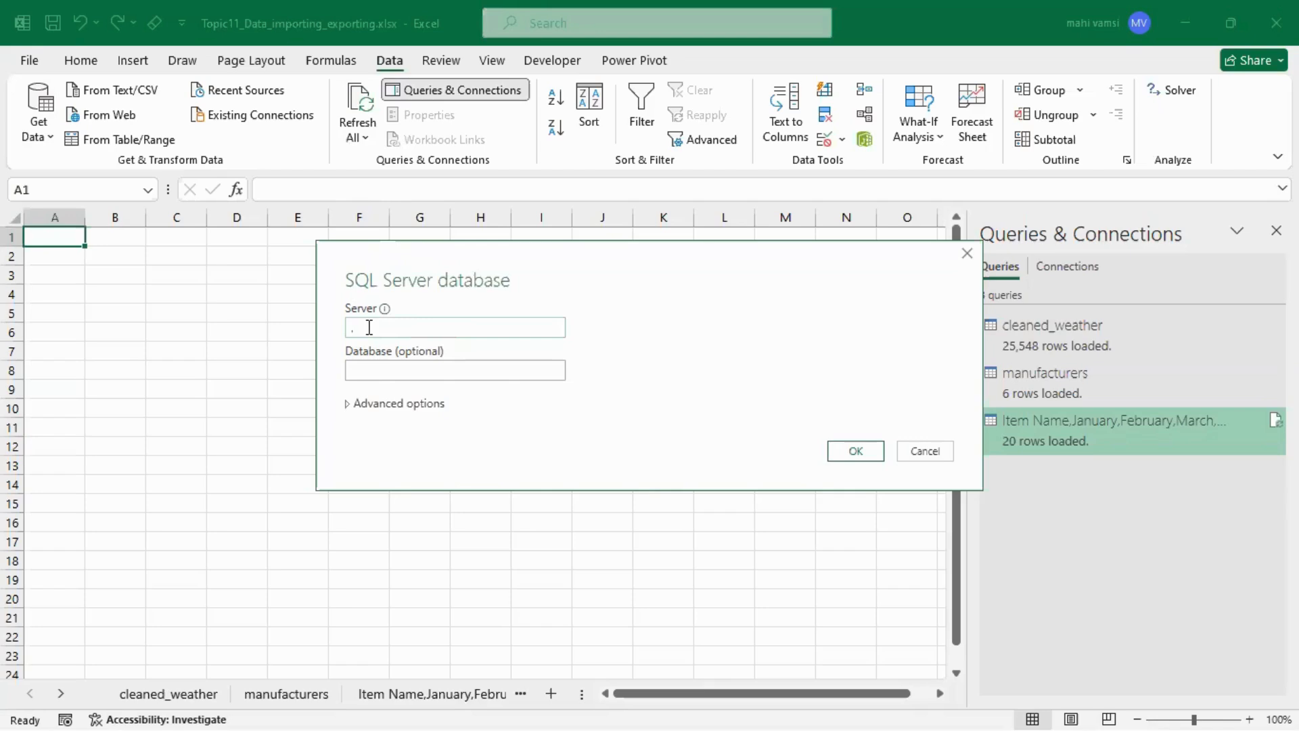
left_click(373, 373)
left_click(852, 452)
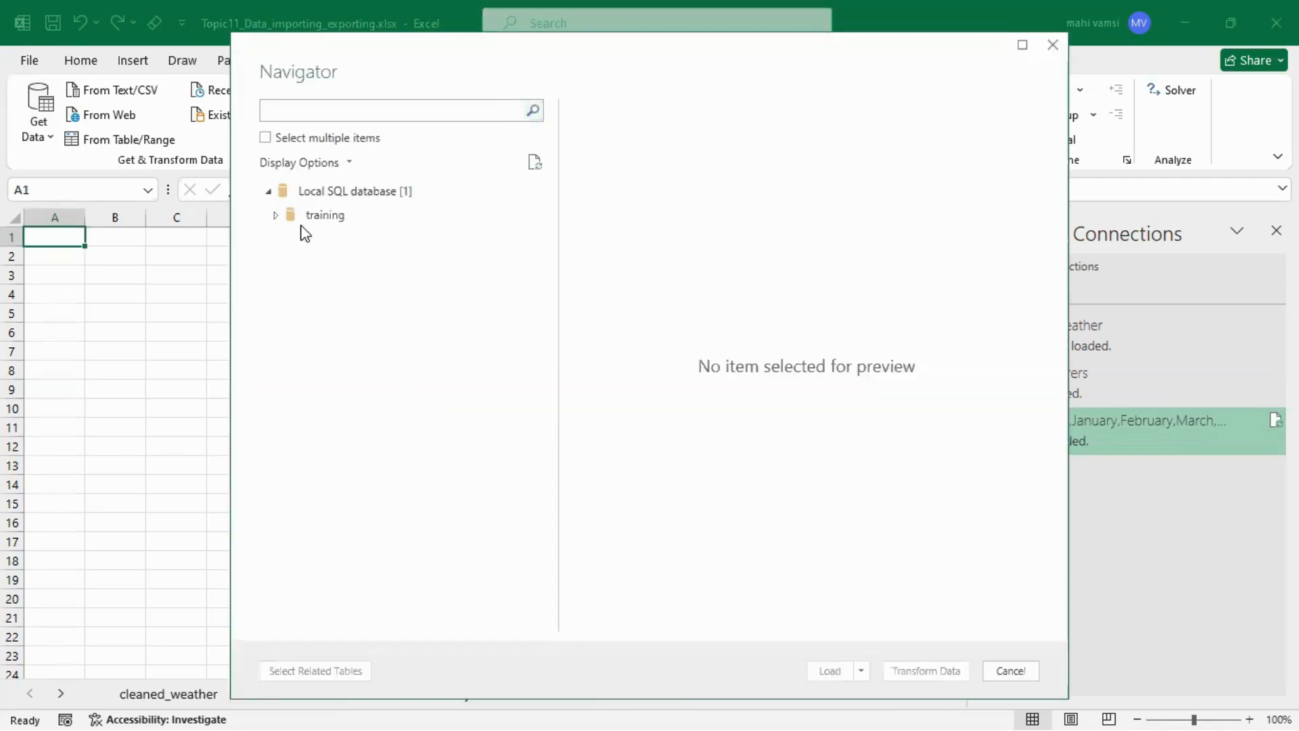
- Select the student table in the training database and load it into the workbook
left_click(276, 215)
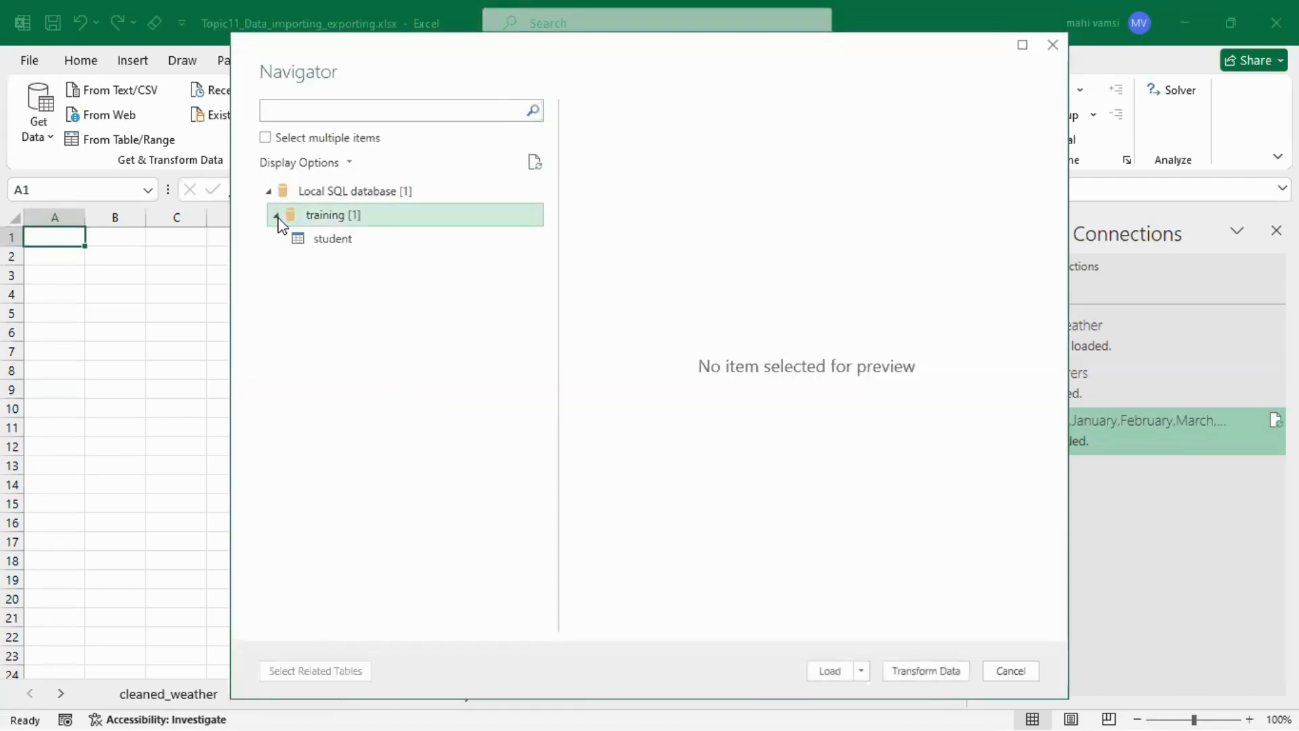
left_click(318, 239)
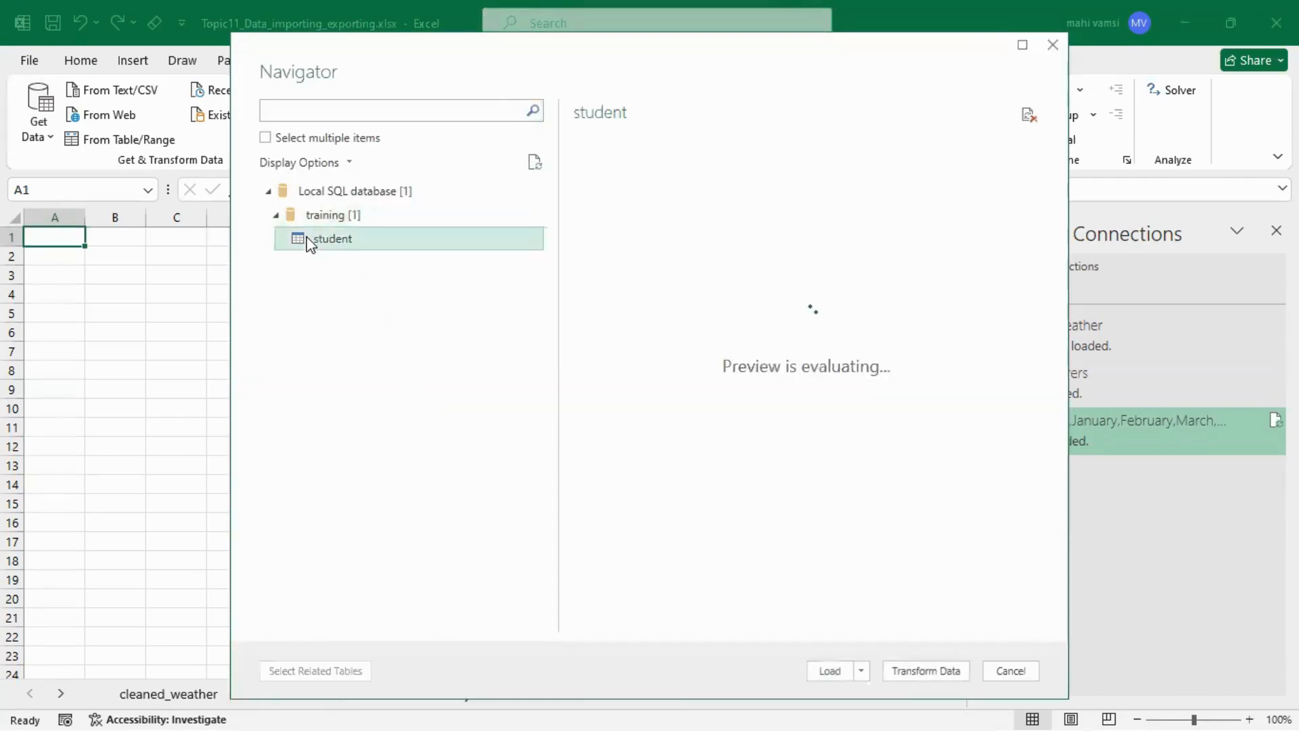
left_click(831, 672)
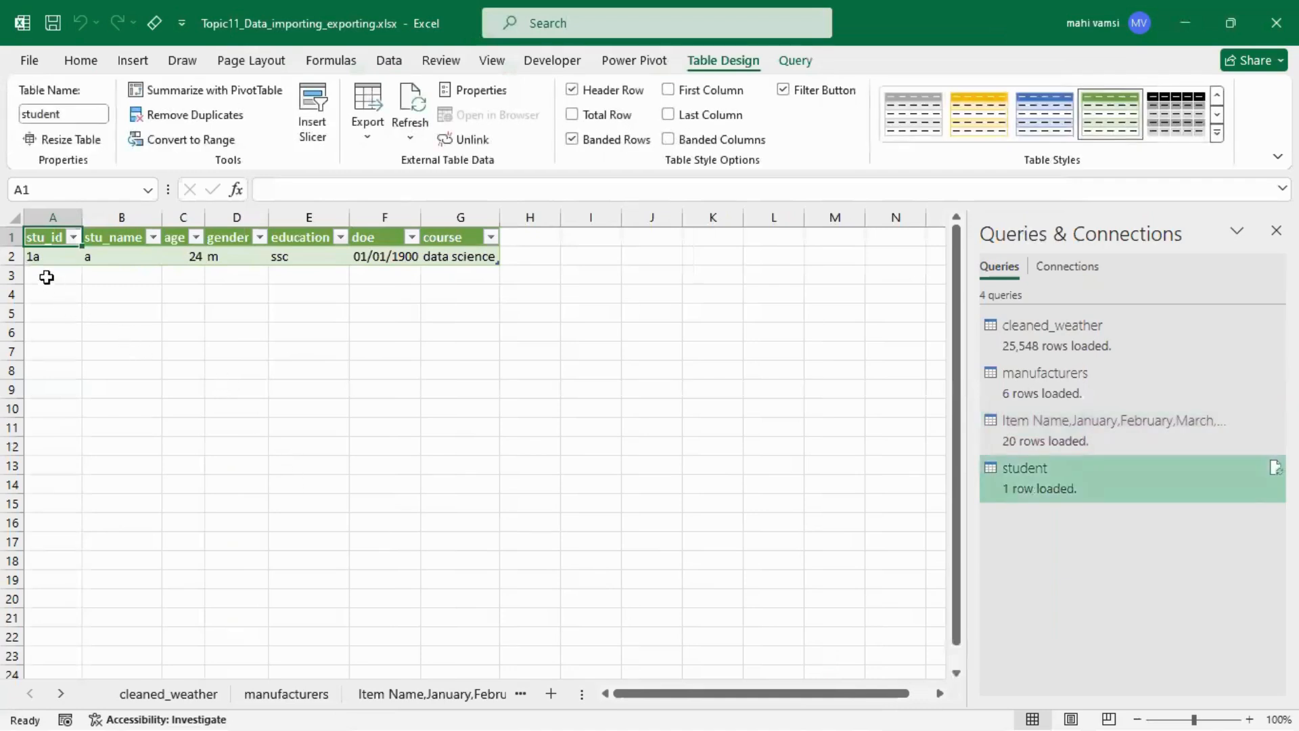
left_click(30, 238)
key("ctrl+a")
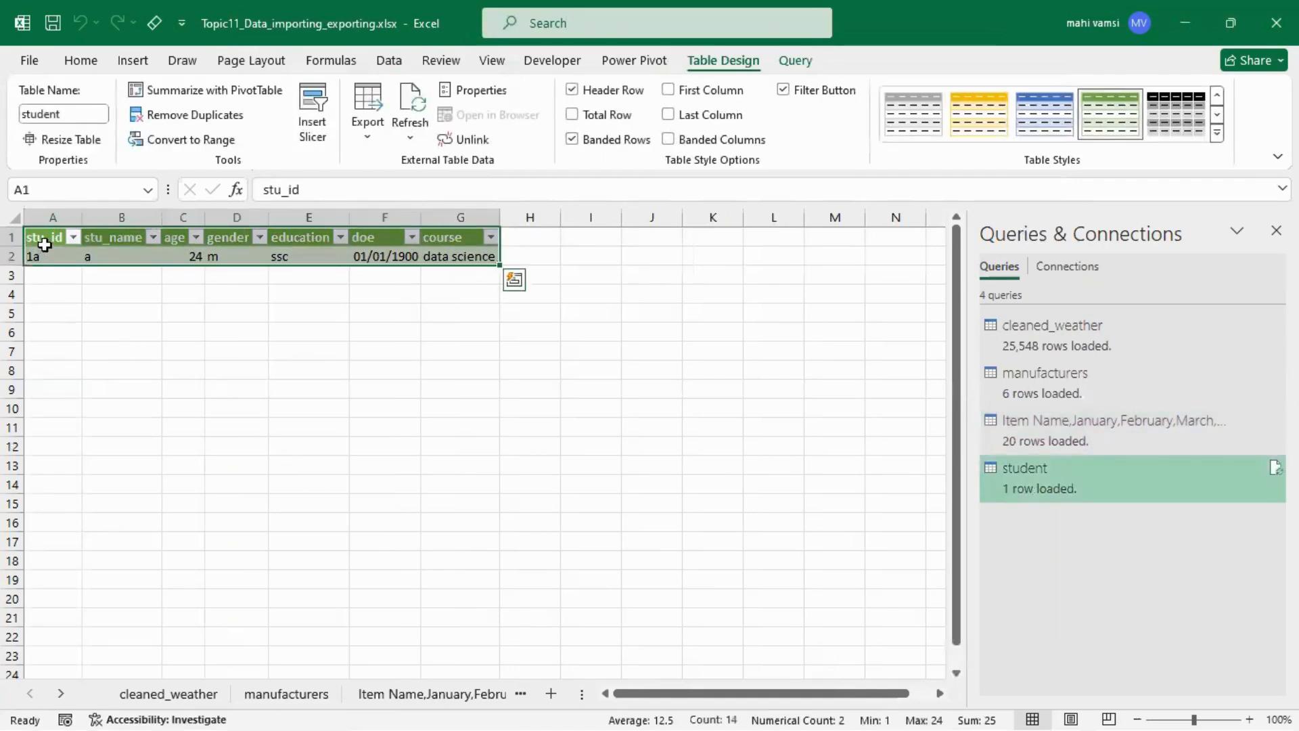
left_click(45, 298)
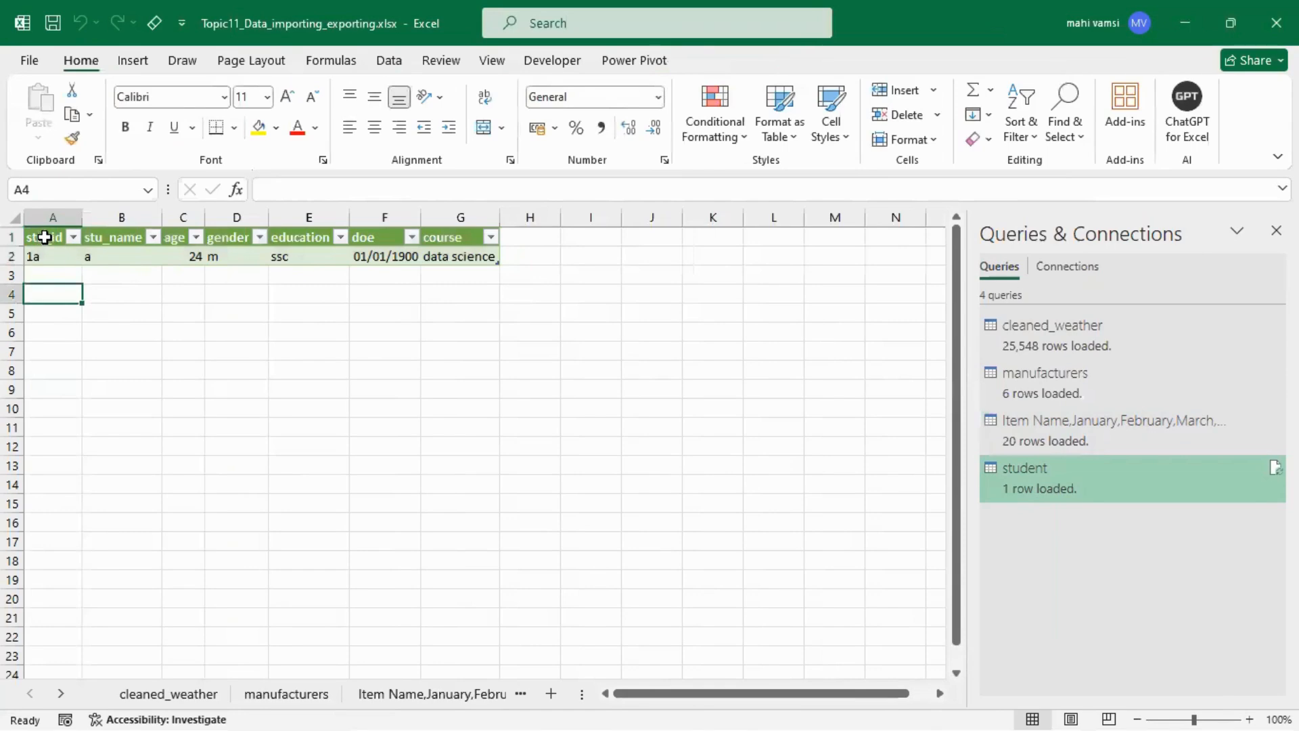
left_click_drag(52, 238, 450, 257)
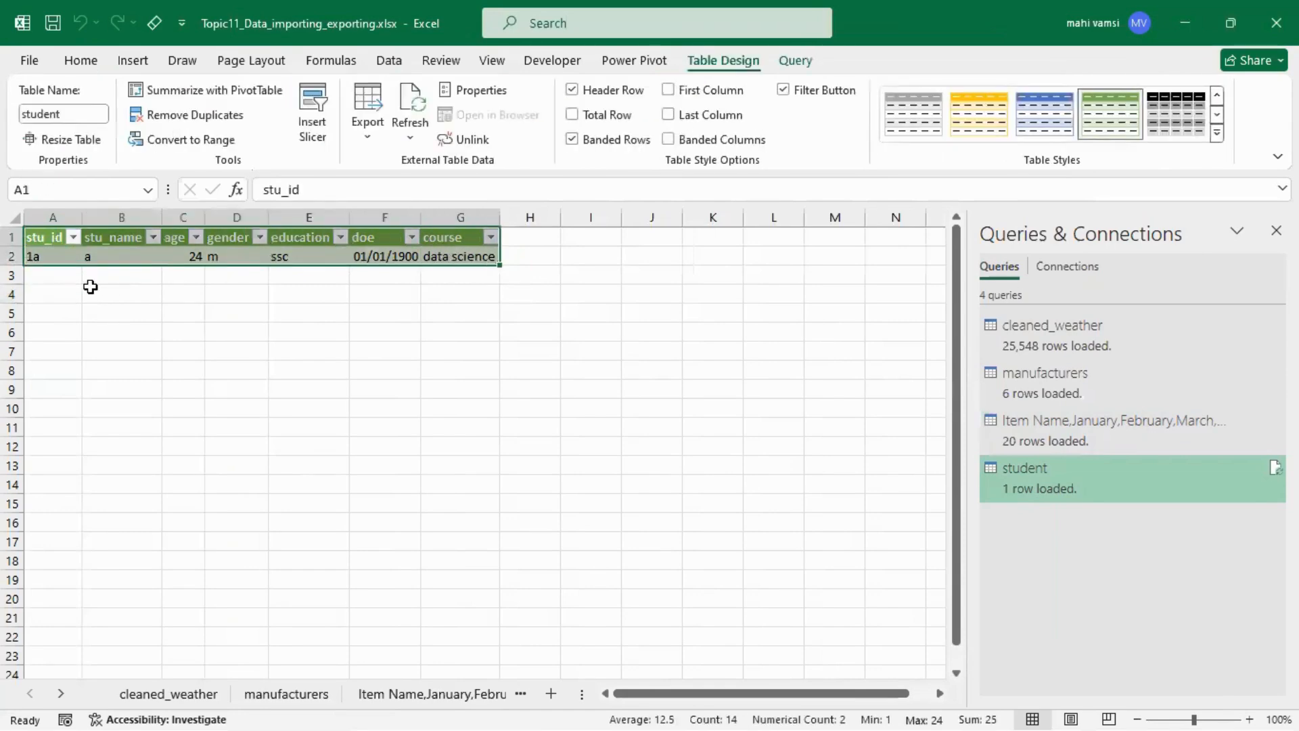
left_click(174, 324)
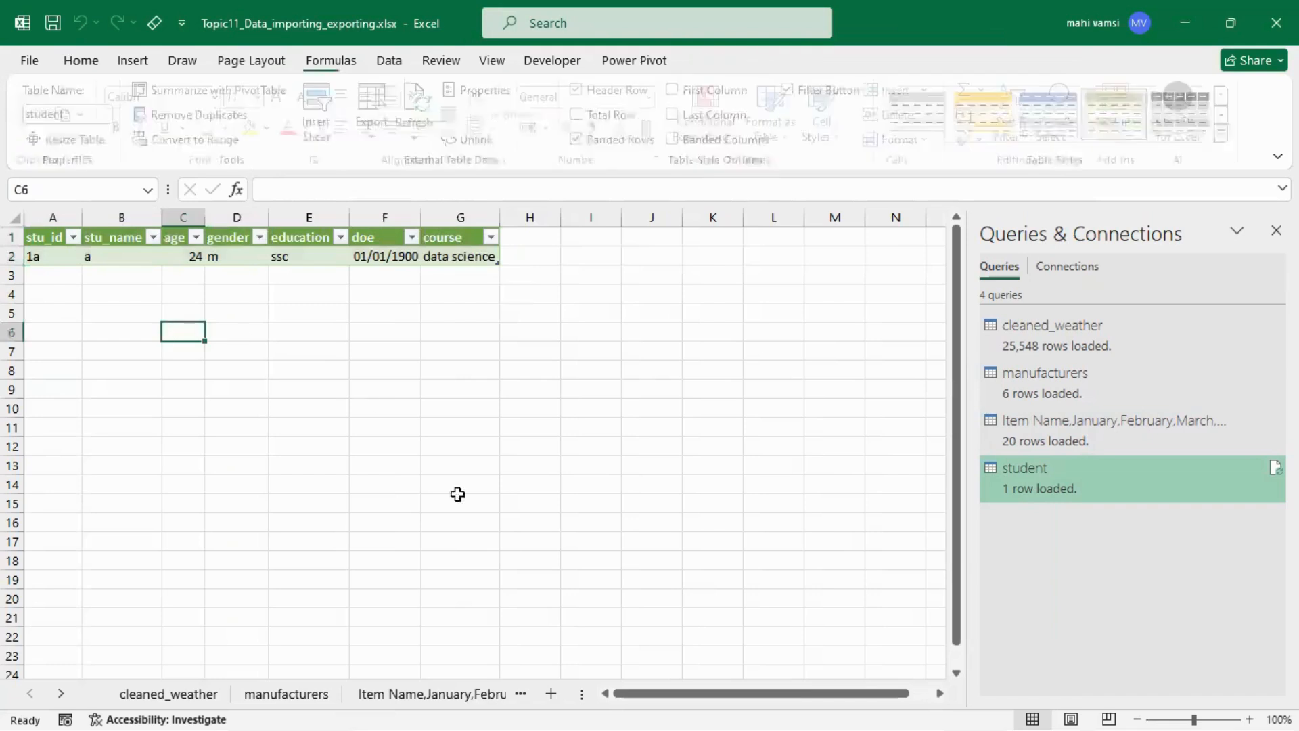
- Add a blank worksheet, and in Chrome dismiss the notification offer on the ESPNcricinfo IPL 2024 page and open its full player impact list
left_click(551, 694)
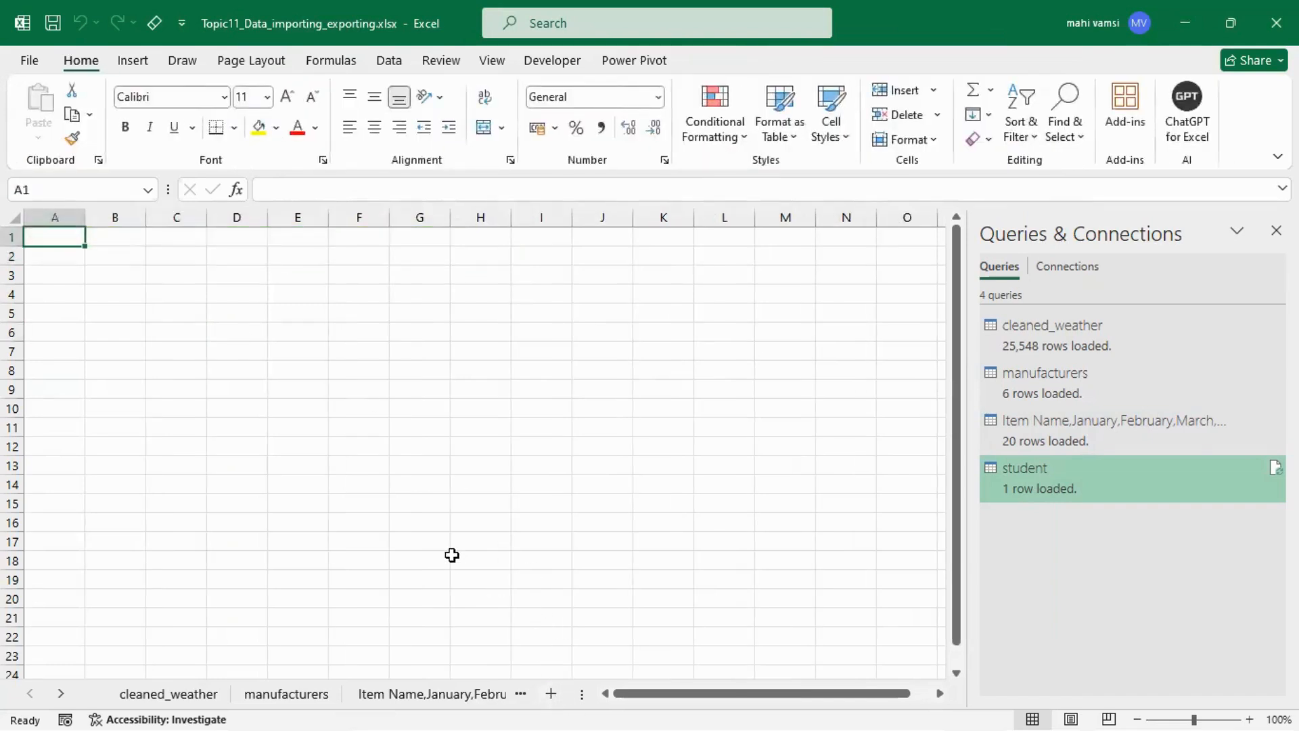
key("alt+Tab")
key("alt+Tab")
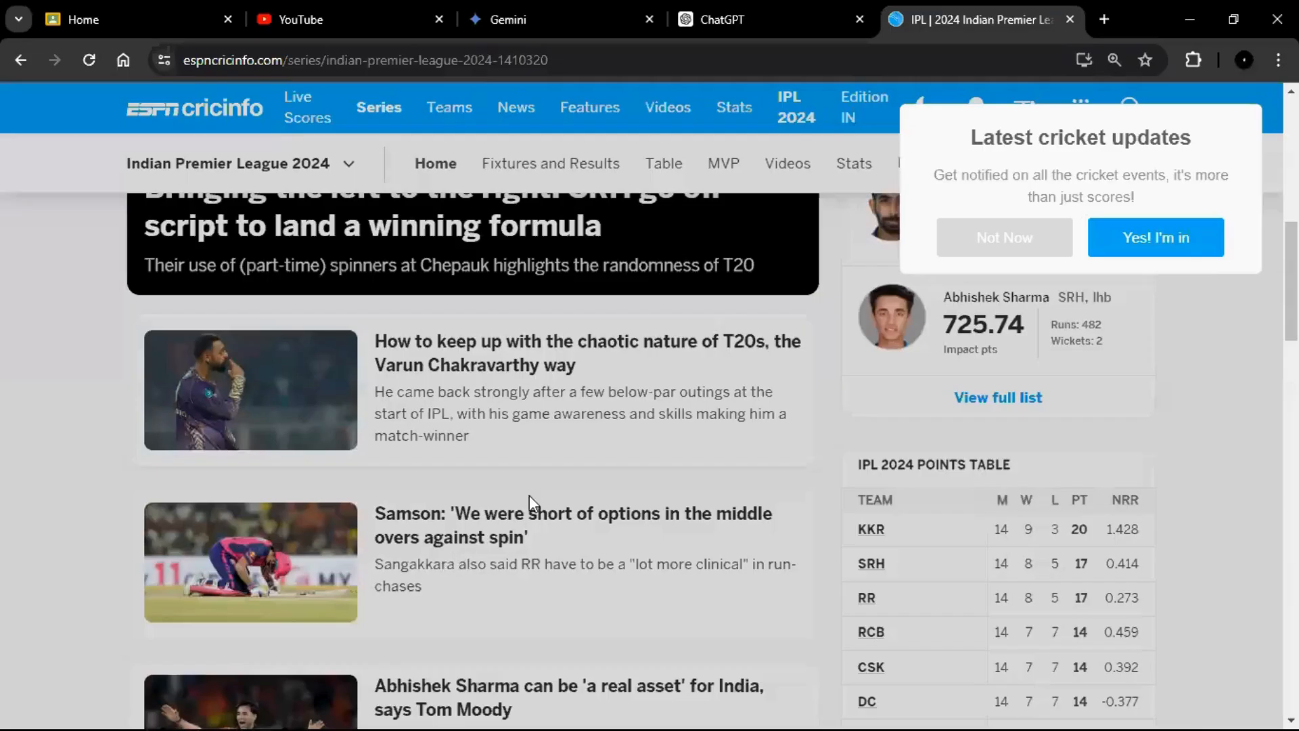
left_click(981, 252)
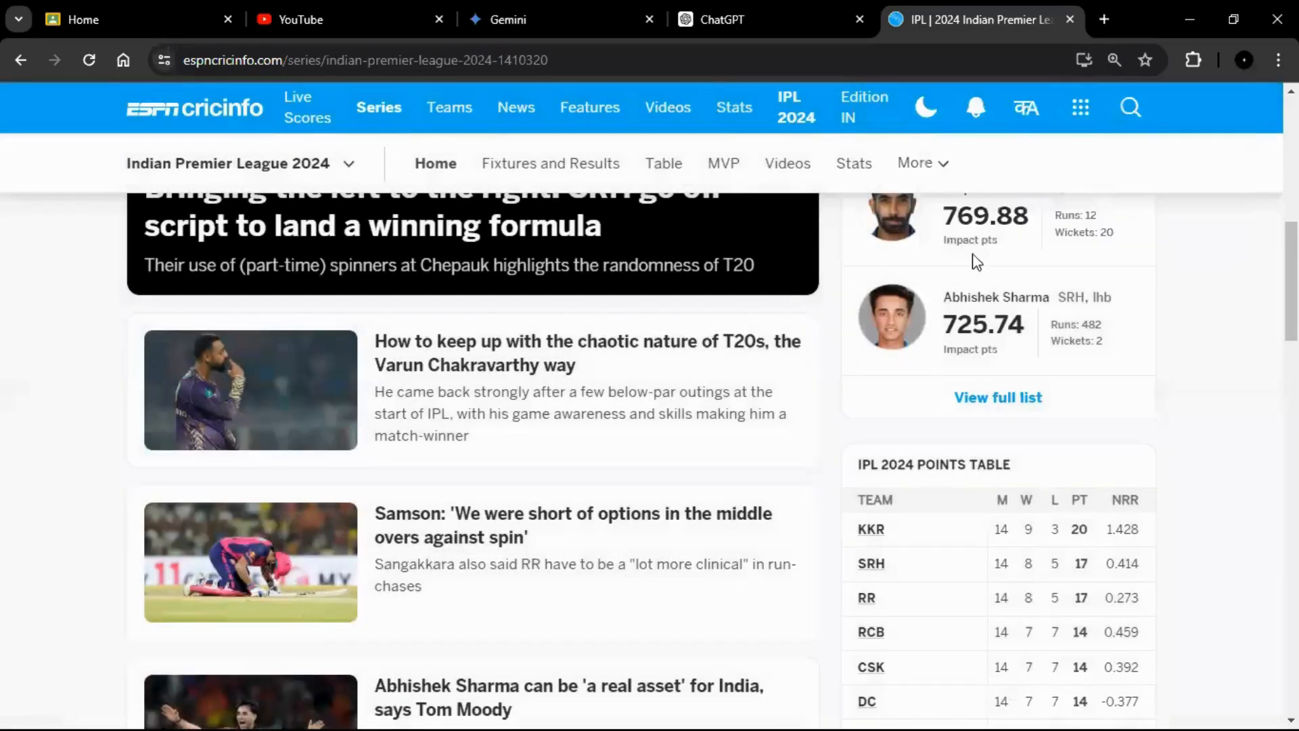
left_click(970, 406)
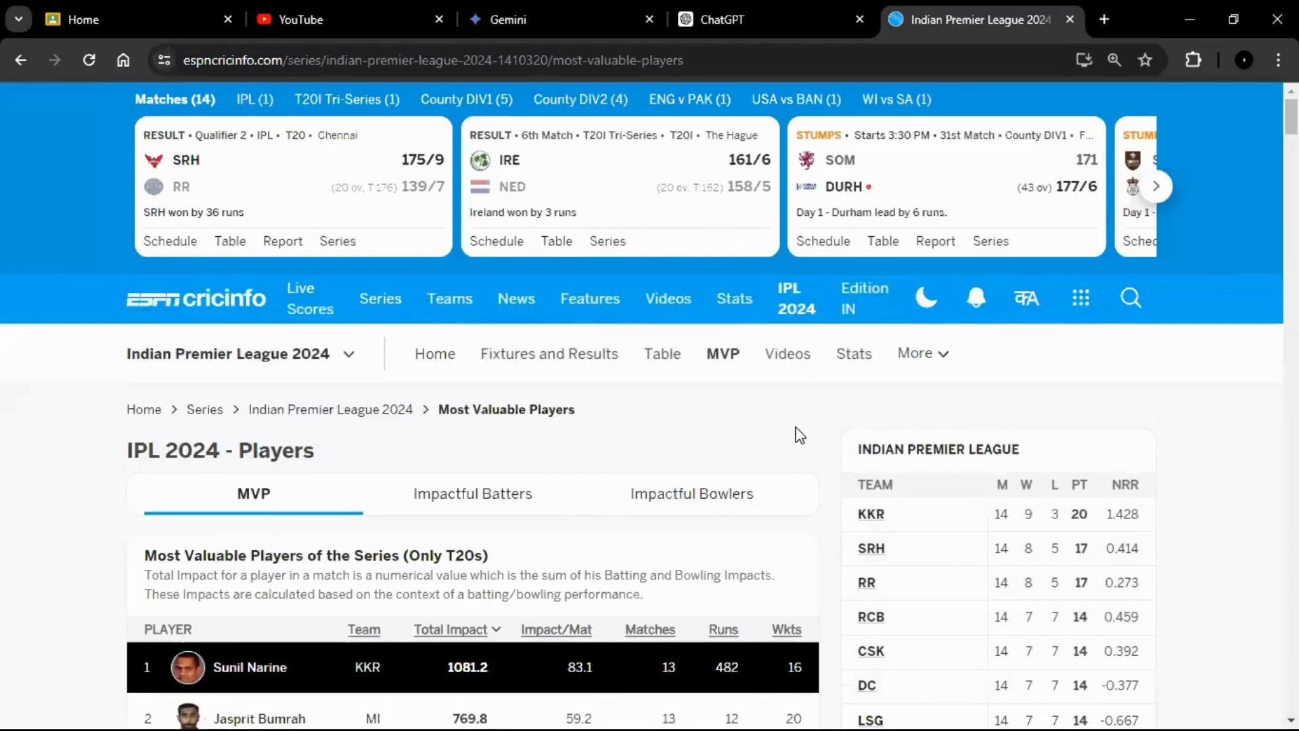
- Look through the IPL 2024 Most Valuable Players page and open the full Top Run Scorers list
scroll(798, 435, "down", 3)
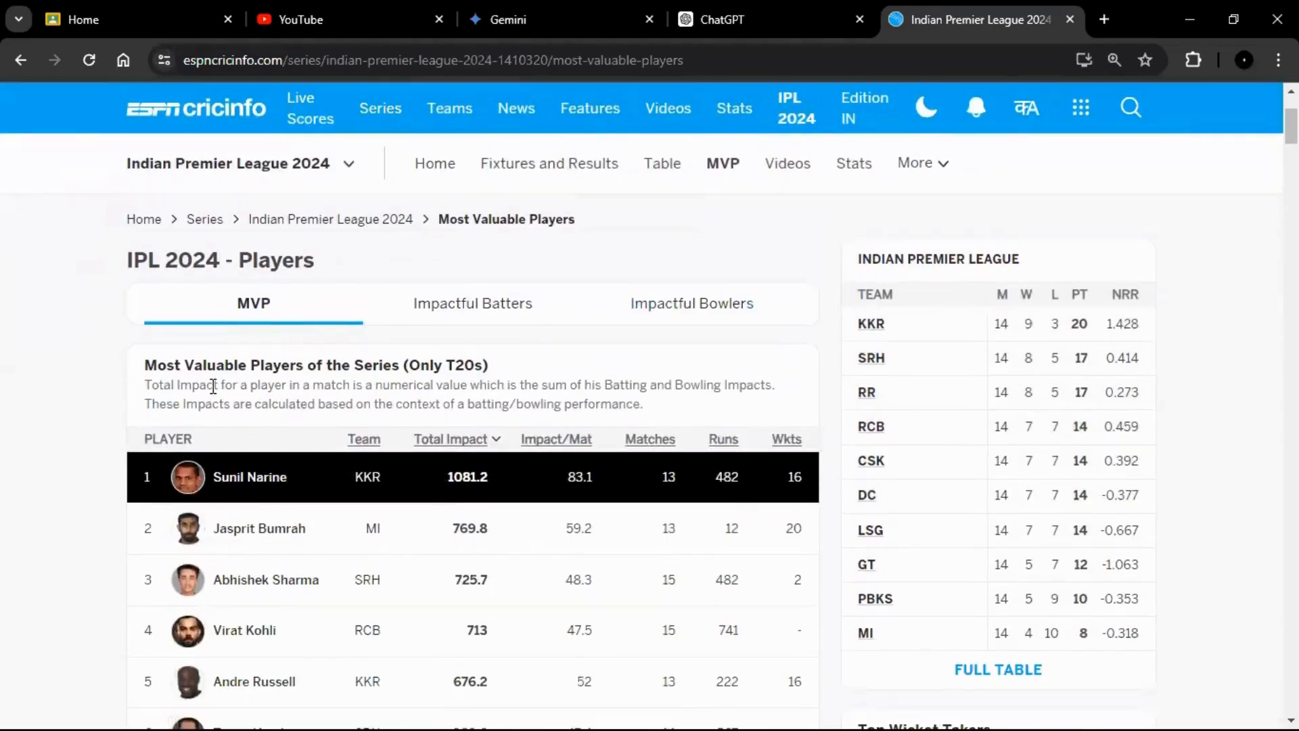
scroll(792, 395, "down", 6)
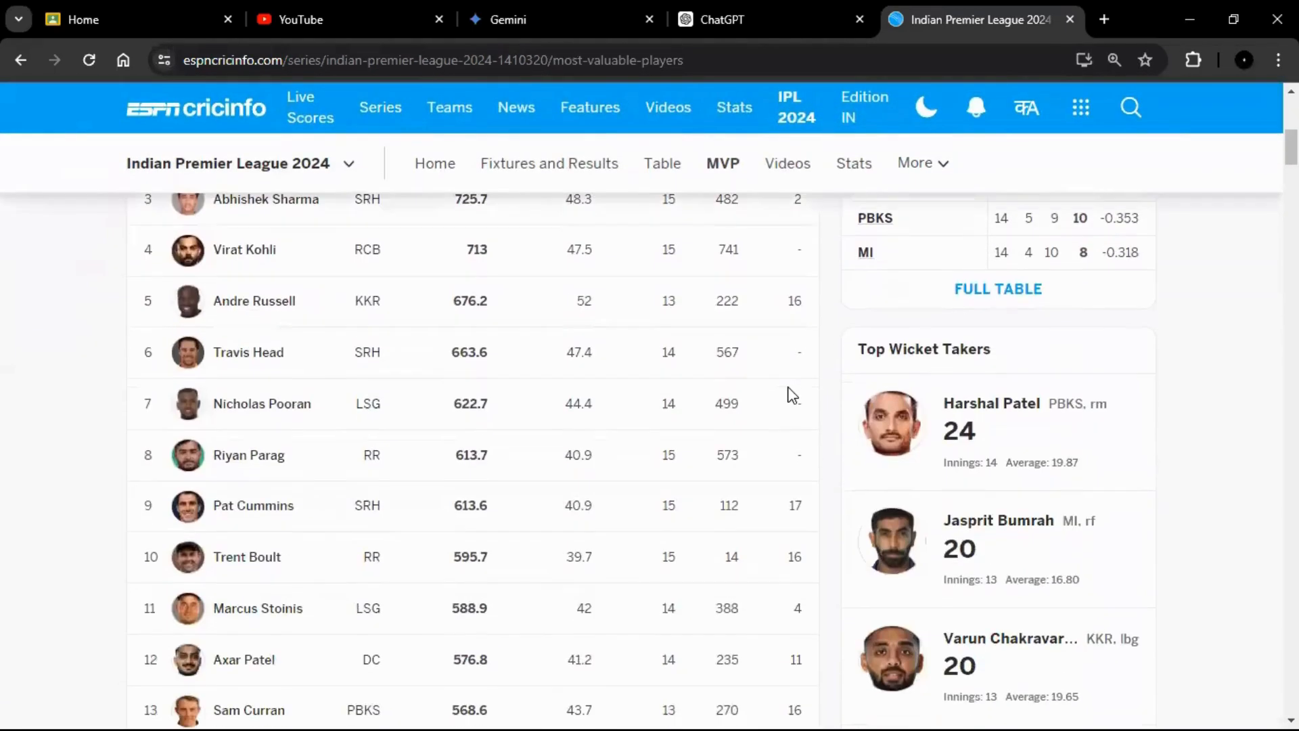
scroll(793, 395, "down", 2)
scroll(859, 351, "down", 4)
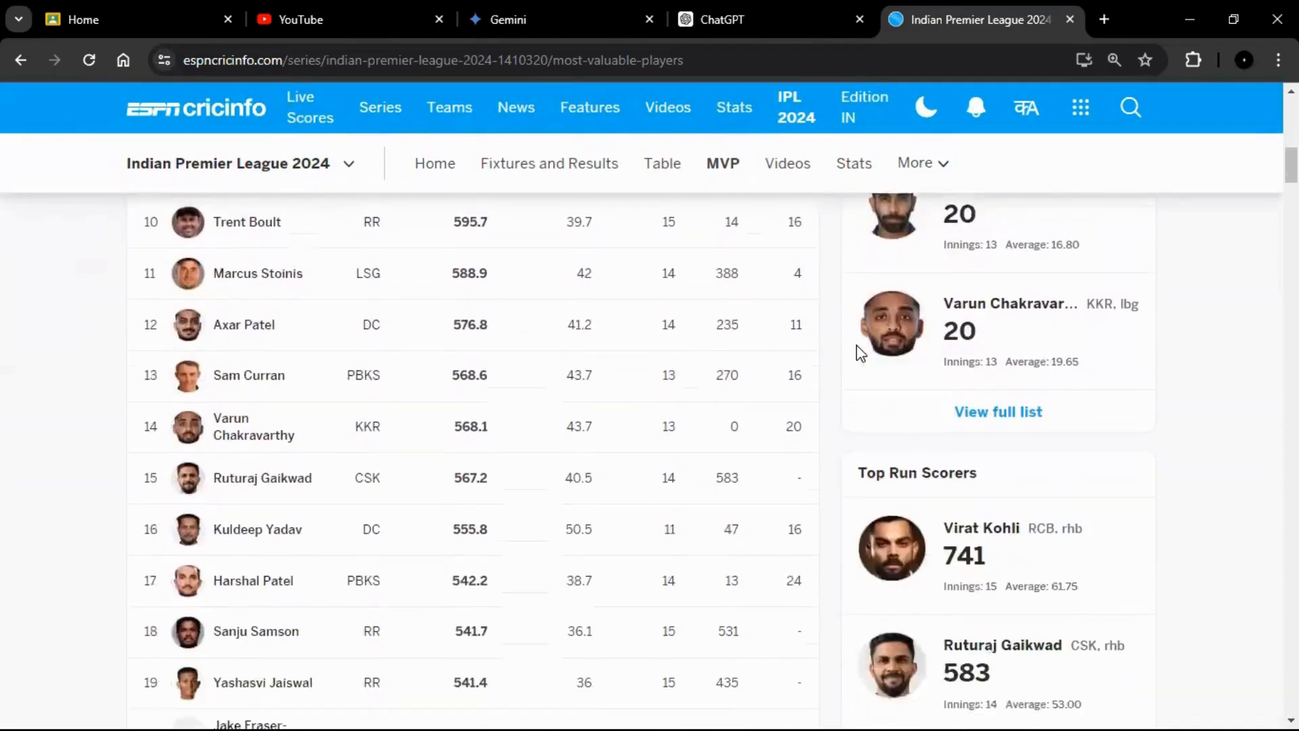
scroll(859, 351, "down", 5)
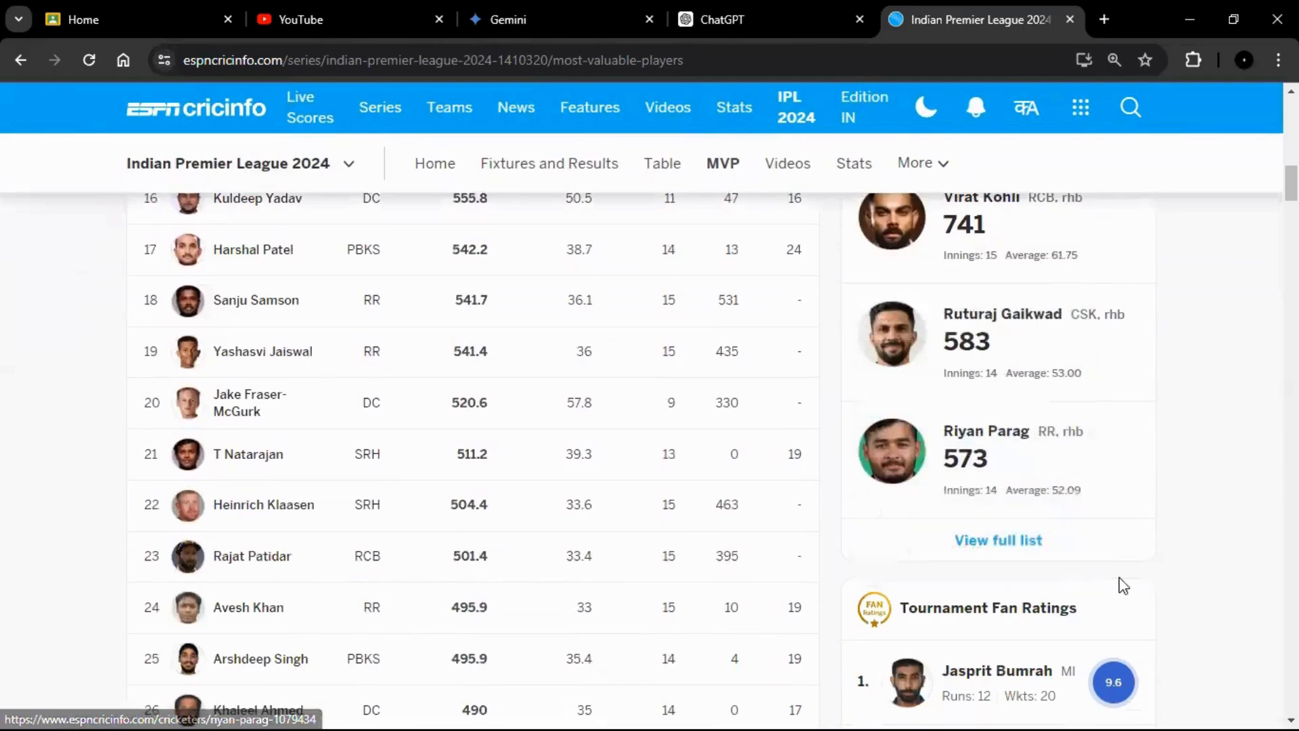
left_click(977, 547)
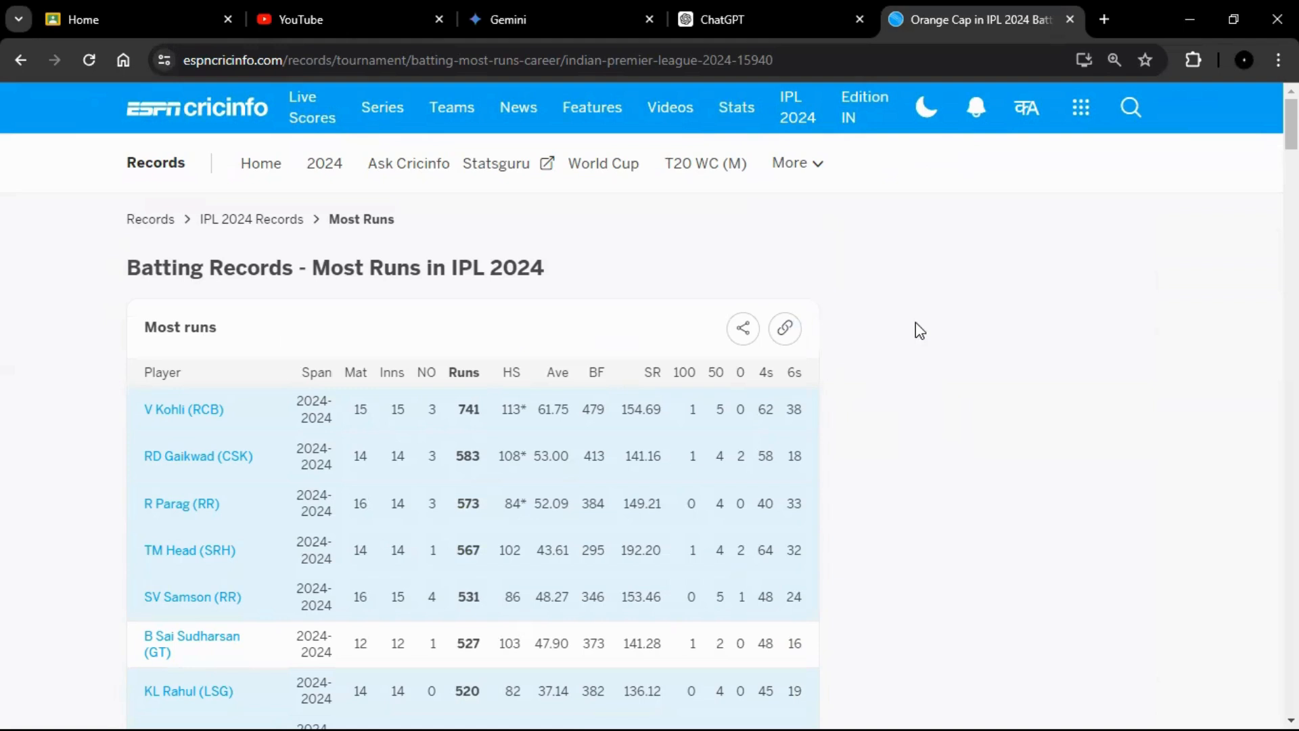
- Copy the Most Runs in IPL 2024 page's URL and connect to it as a web source in the Excel workbook
left_click(820, 63)
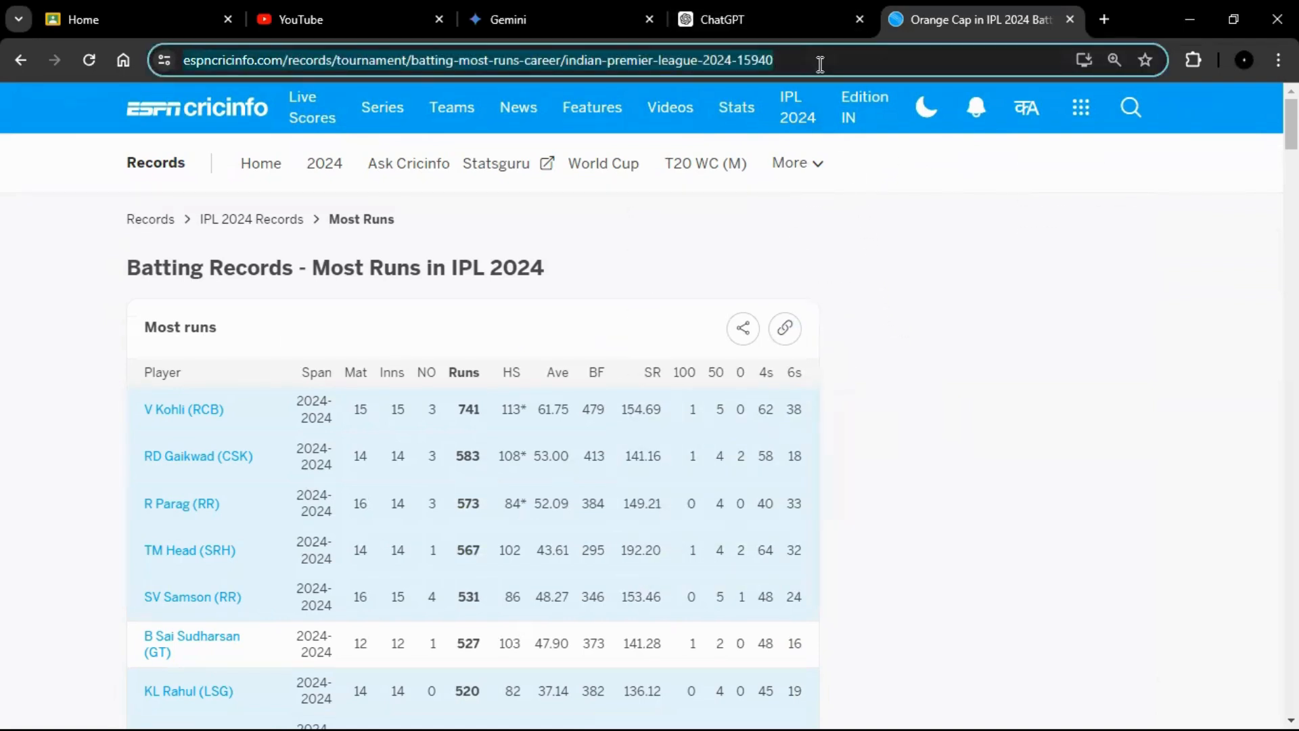
key("alt+Tab")
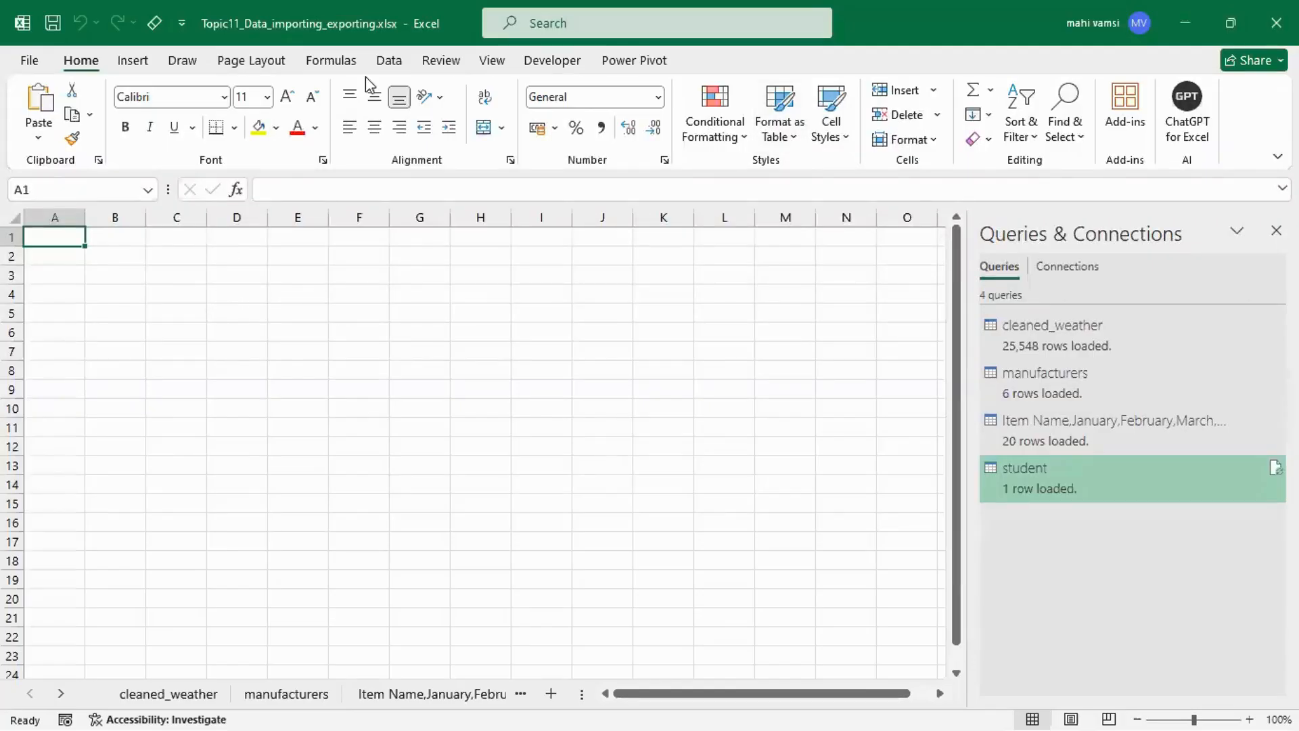
left_click(387, 65)
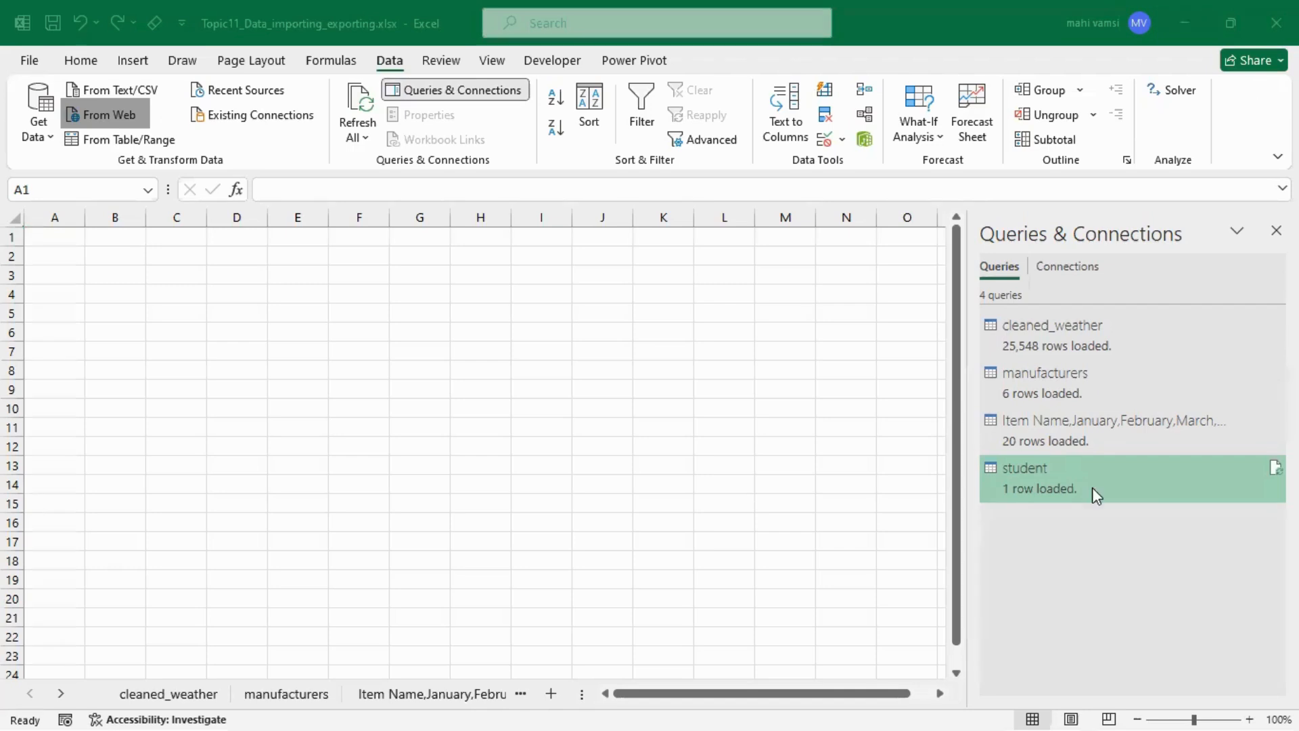
left_click(118, 115)
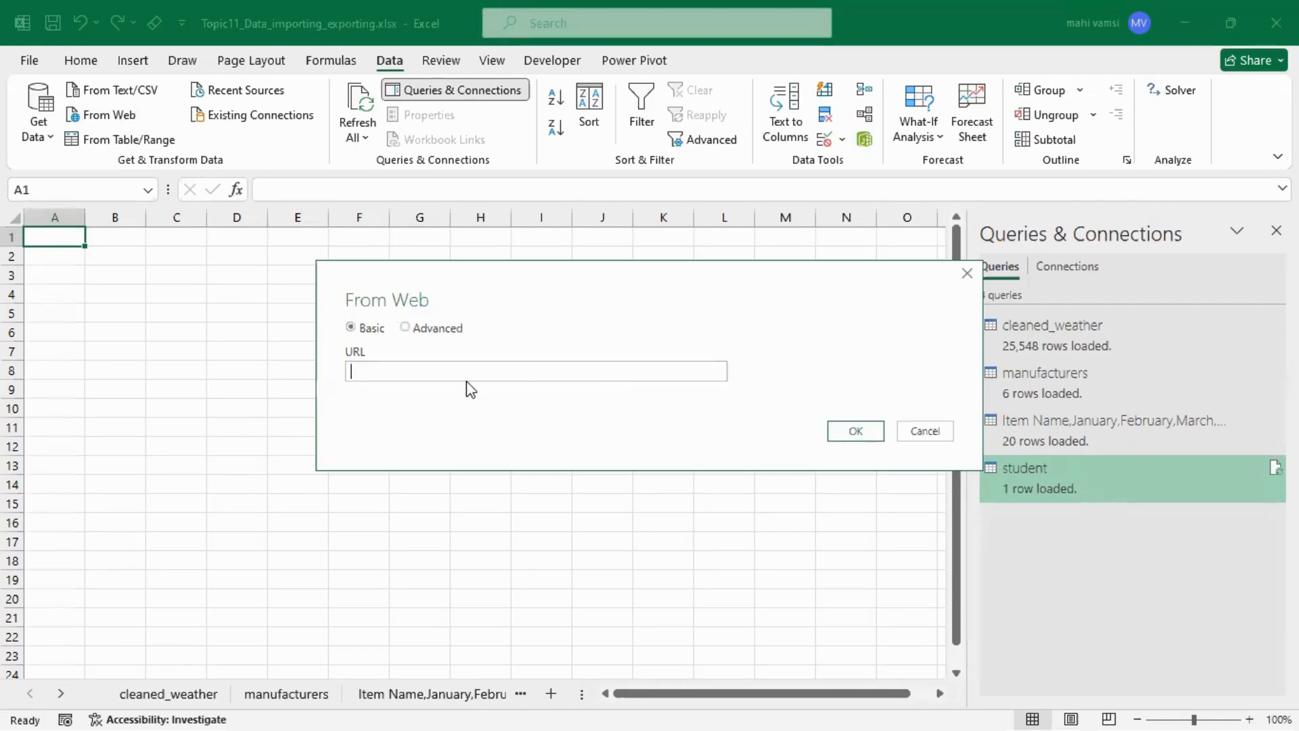
key("ctrl+v")
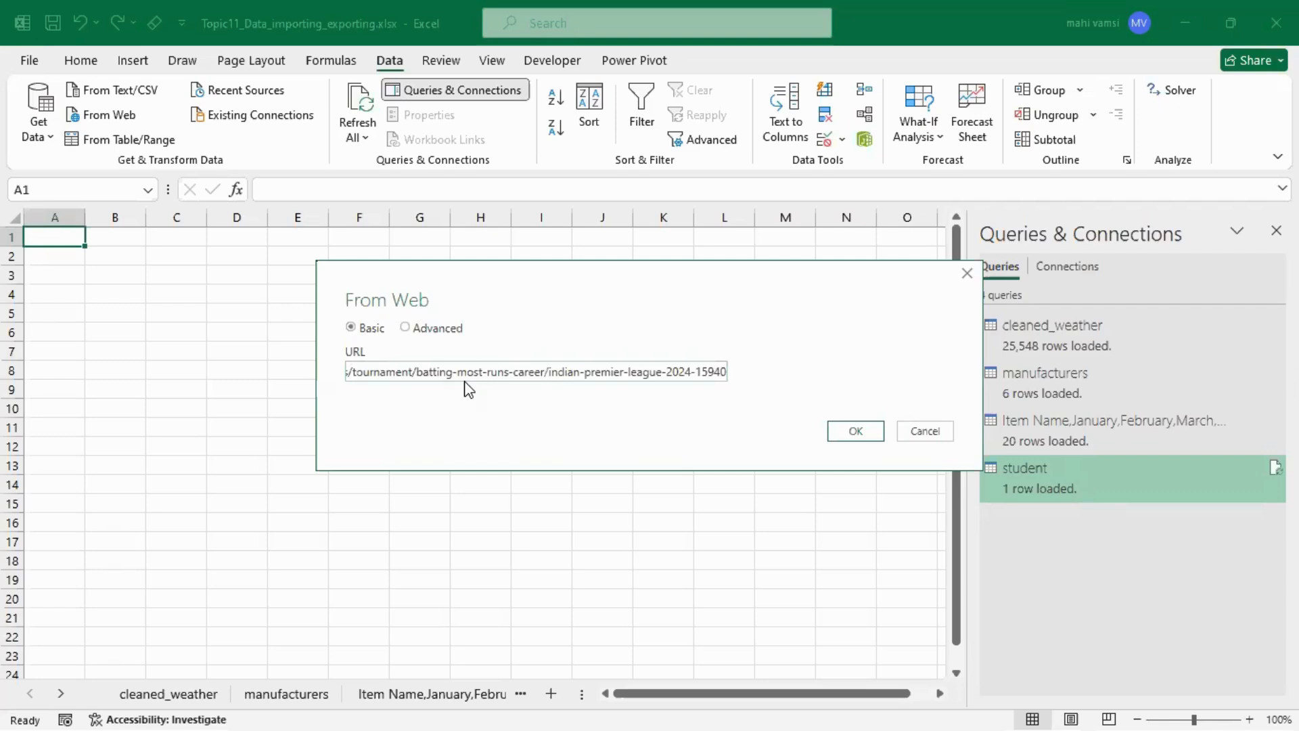
left_click(841, 431)
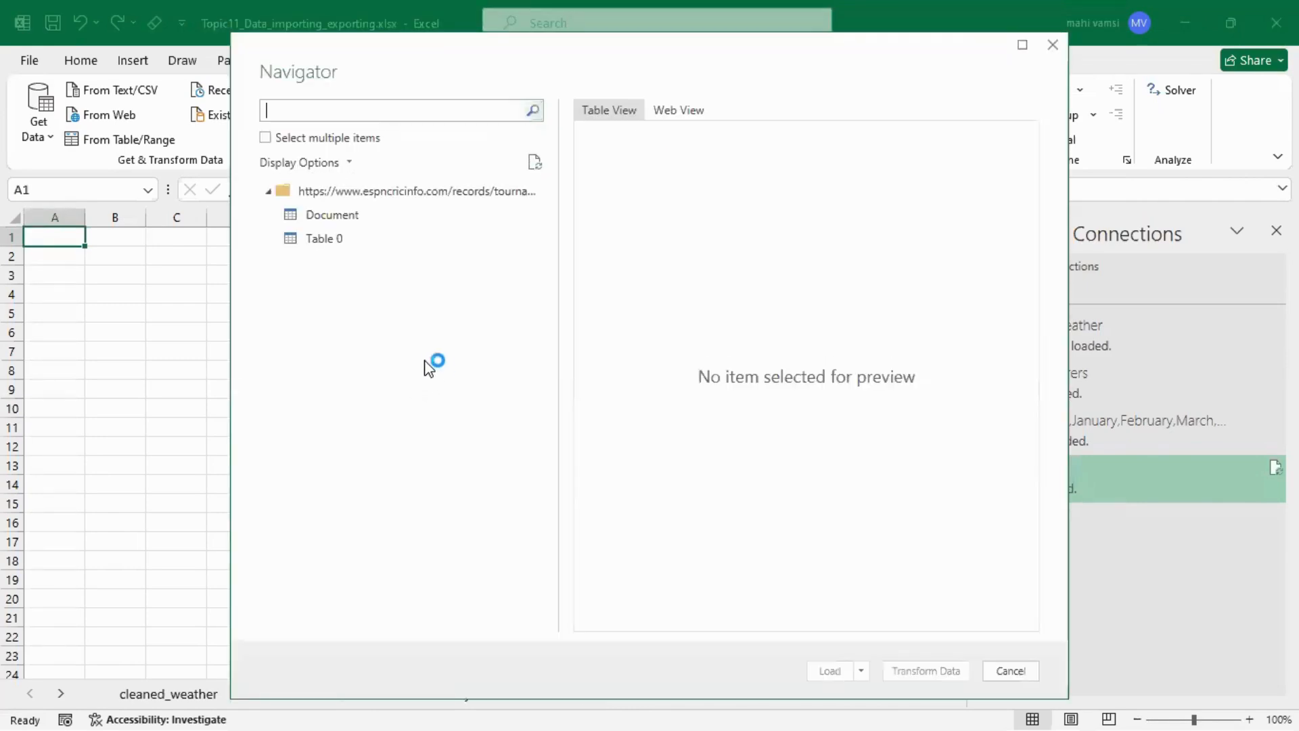
- Preview Document and Table 0, load Table 0 into the workbook, and compare it with the Most Runs web page
left_click(335, 220)
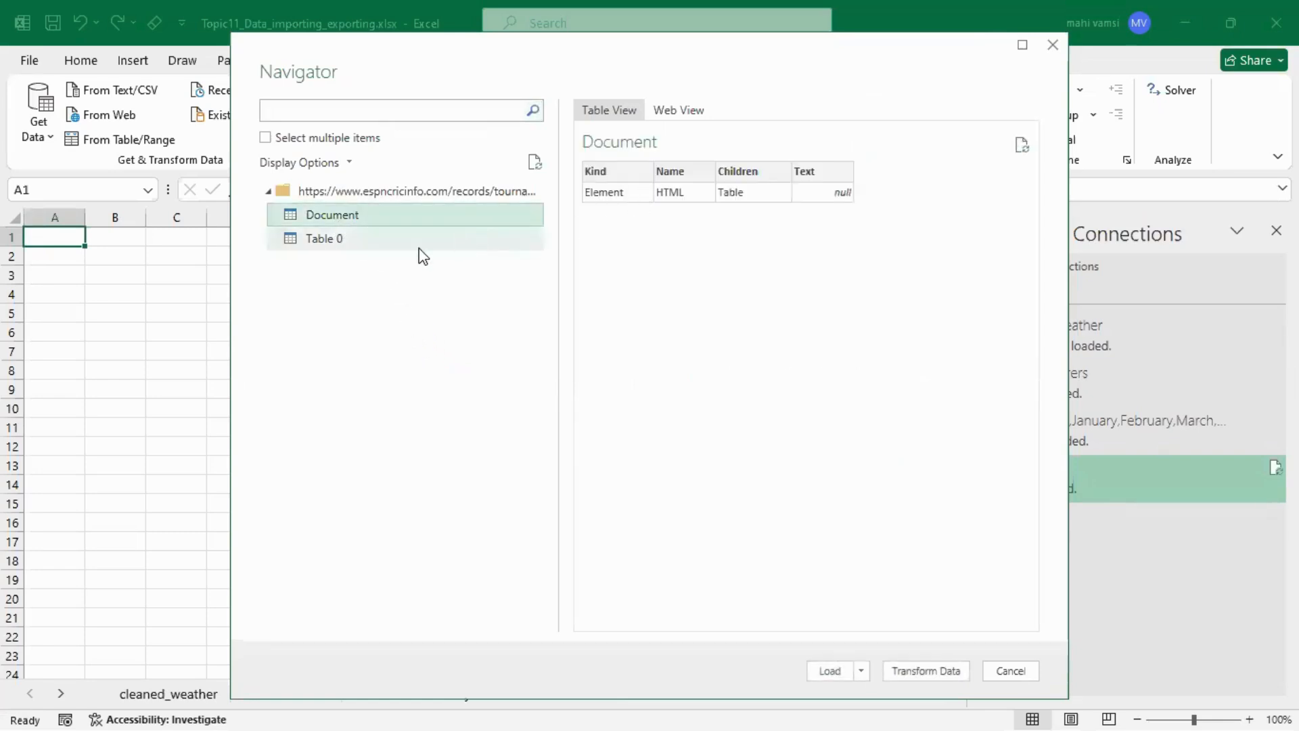
left_click(377, 243)
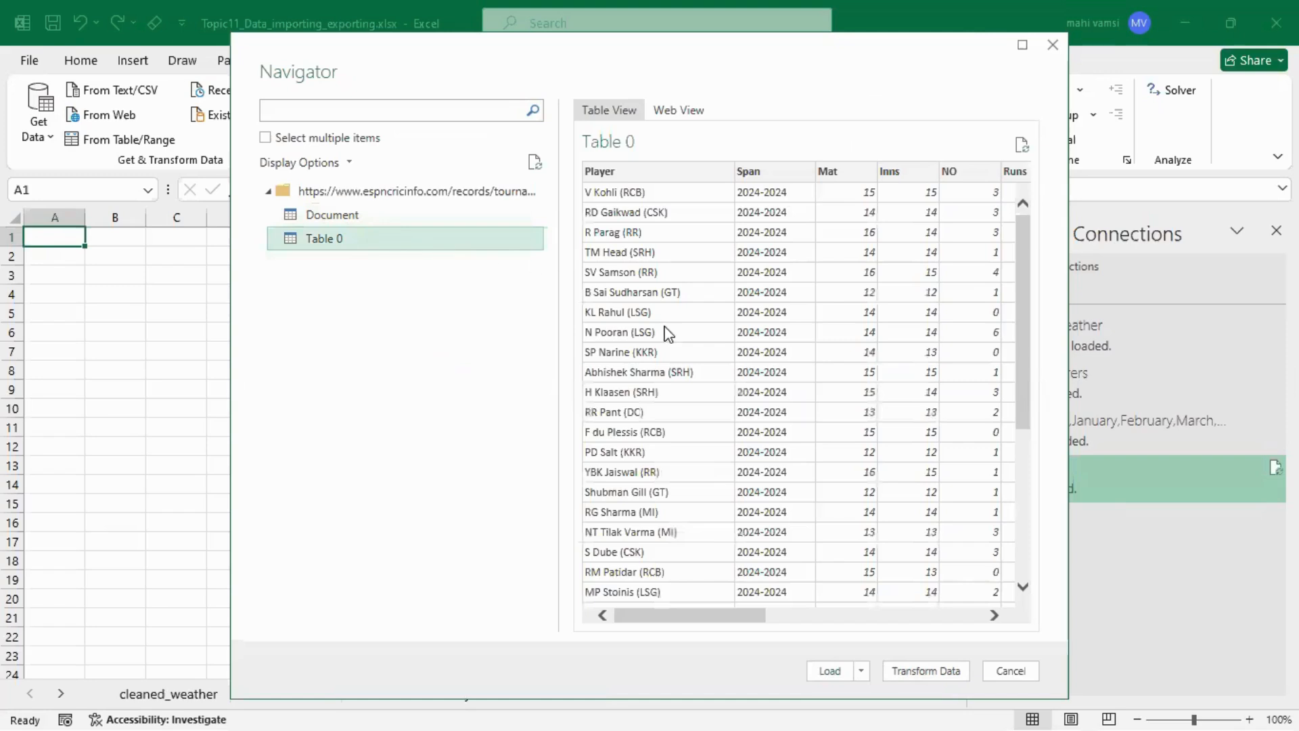
left_click_drag(683, 618, 910, 626)
left_click(822, 670)
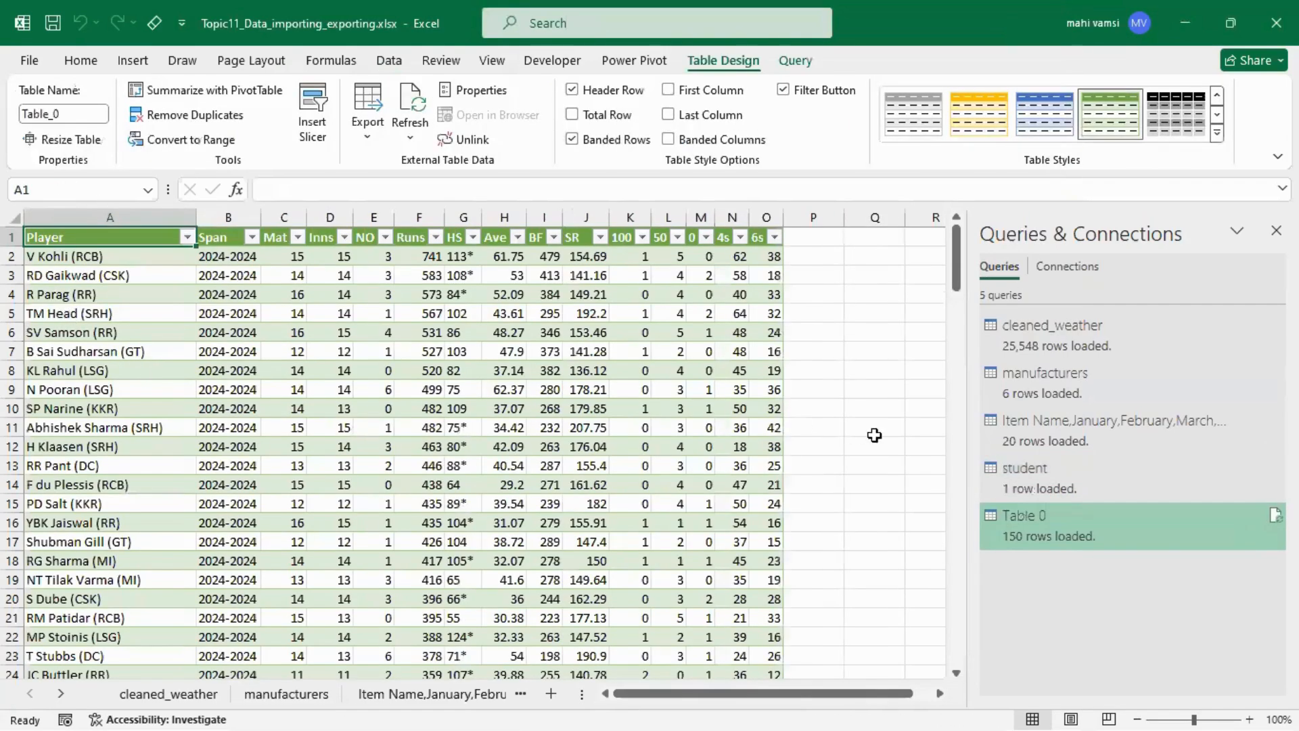
key("alt+Tab")
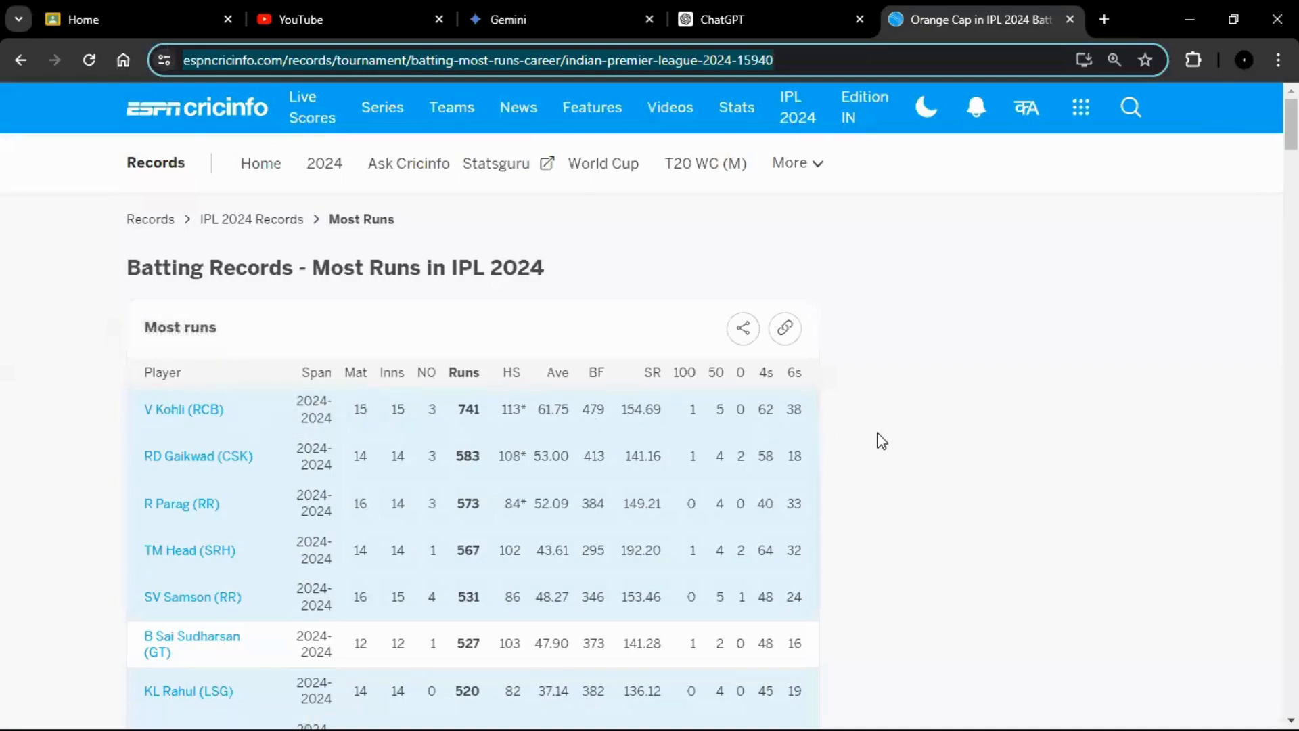
key("alt+Tab")
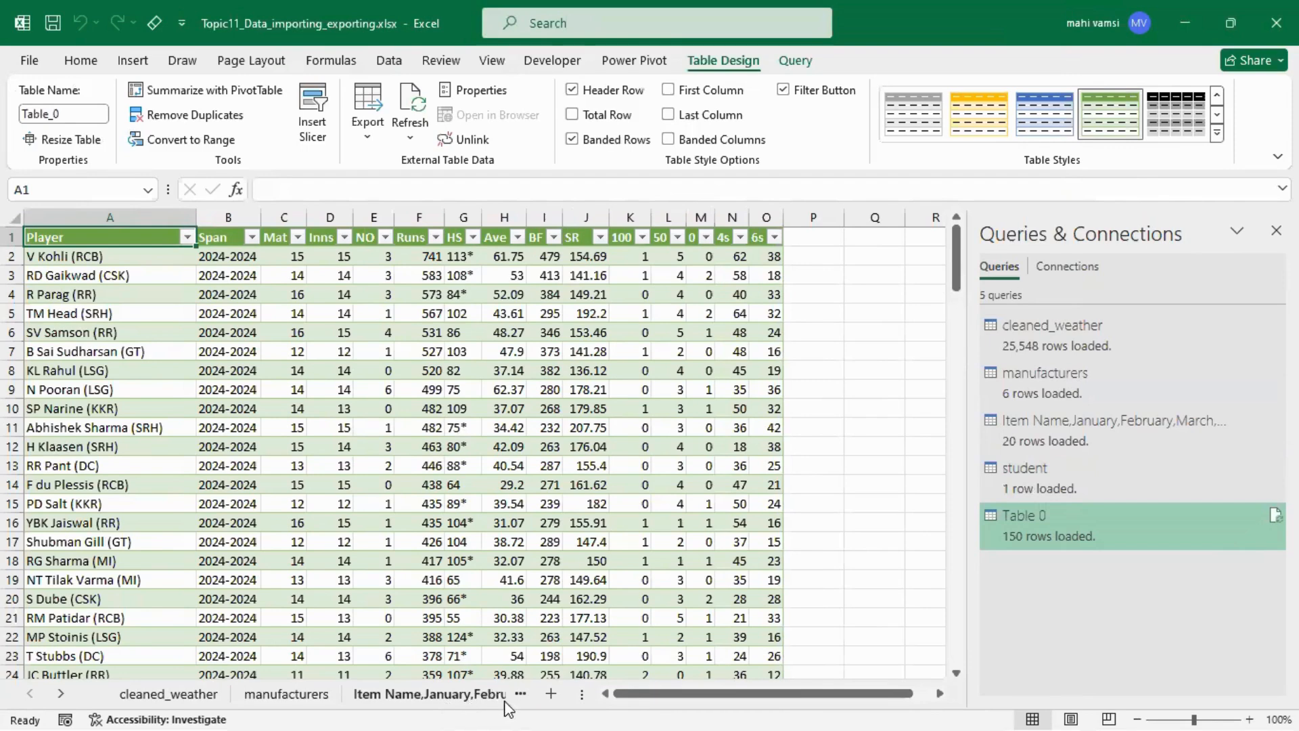
- Look through the workbook's sheets, including manufacturers, Export_to_CSV, Sheet2 and Sheet3, and open From_txt_files
left_click(308, 701)
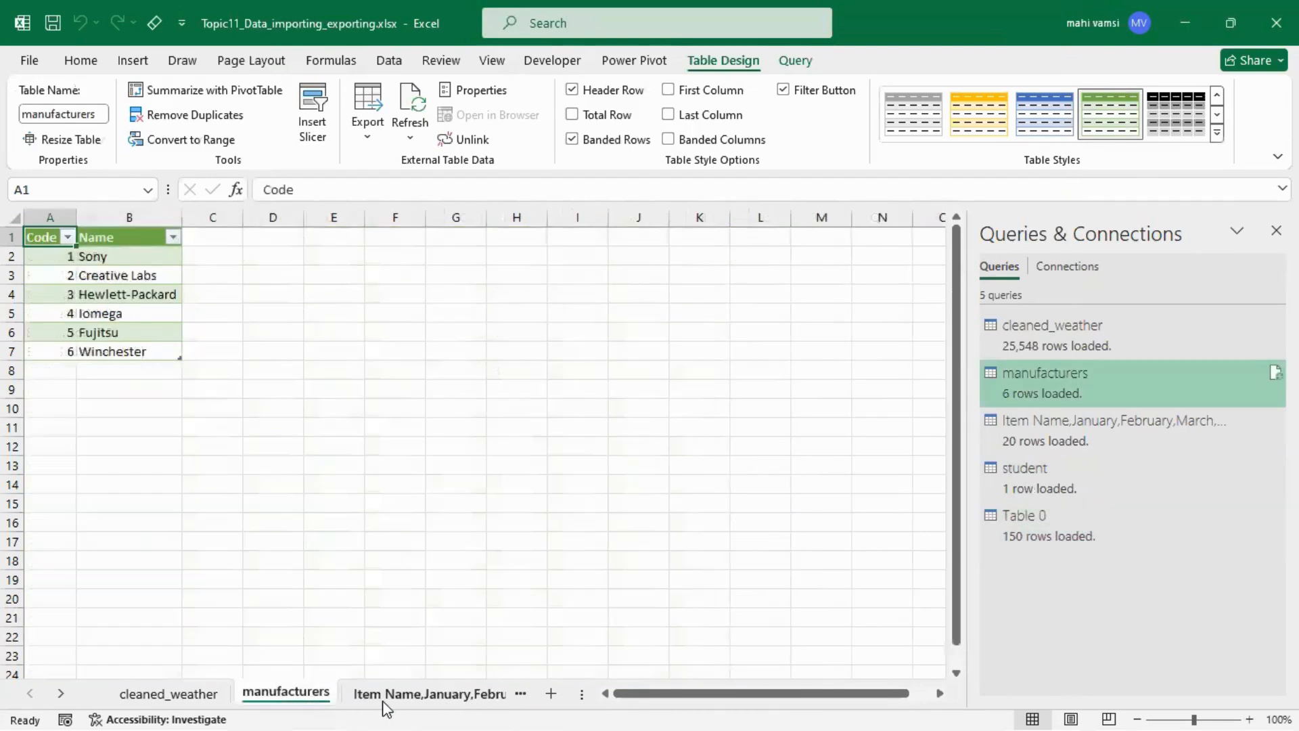
left_click(483, 697)
left_click(485, 698)
left_click(486, 698)
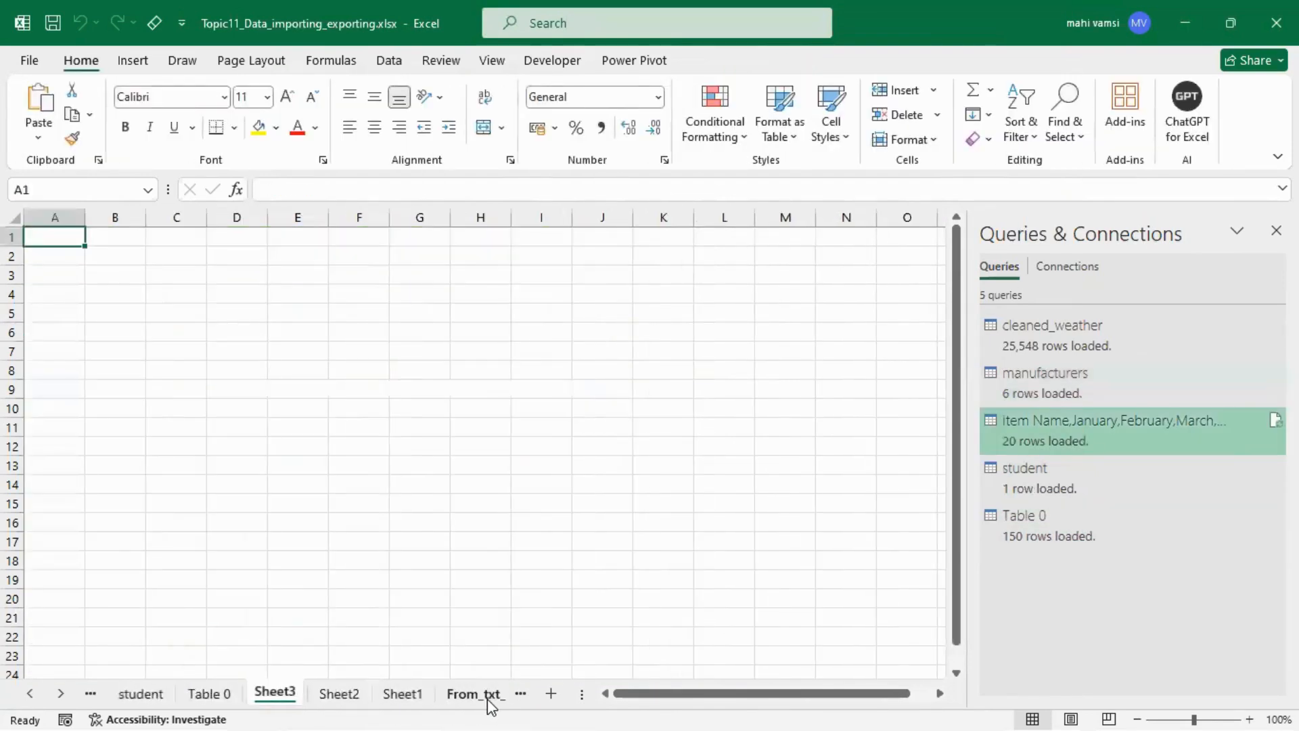
left_click(488, 700)
left_click(487, 700)
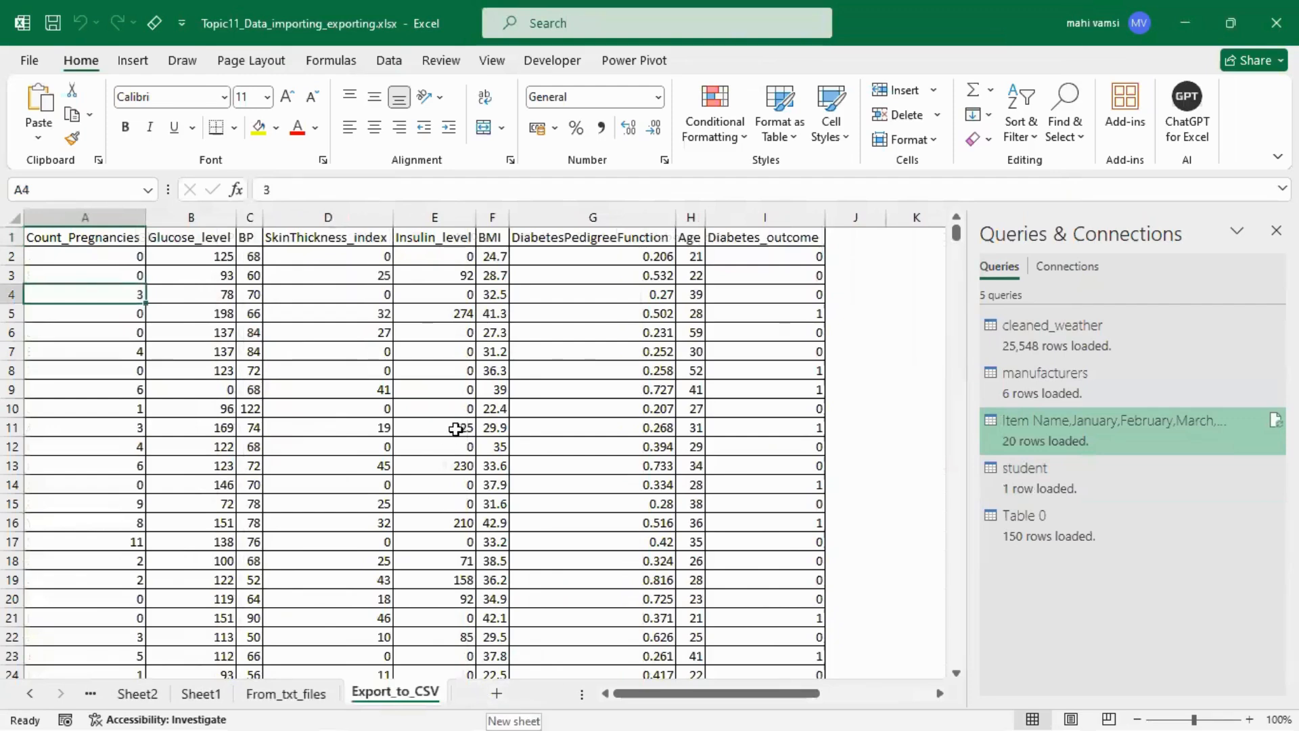
left_click(133, 697)
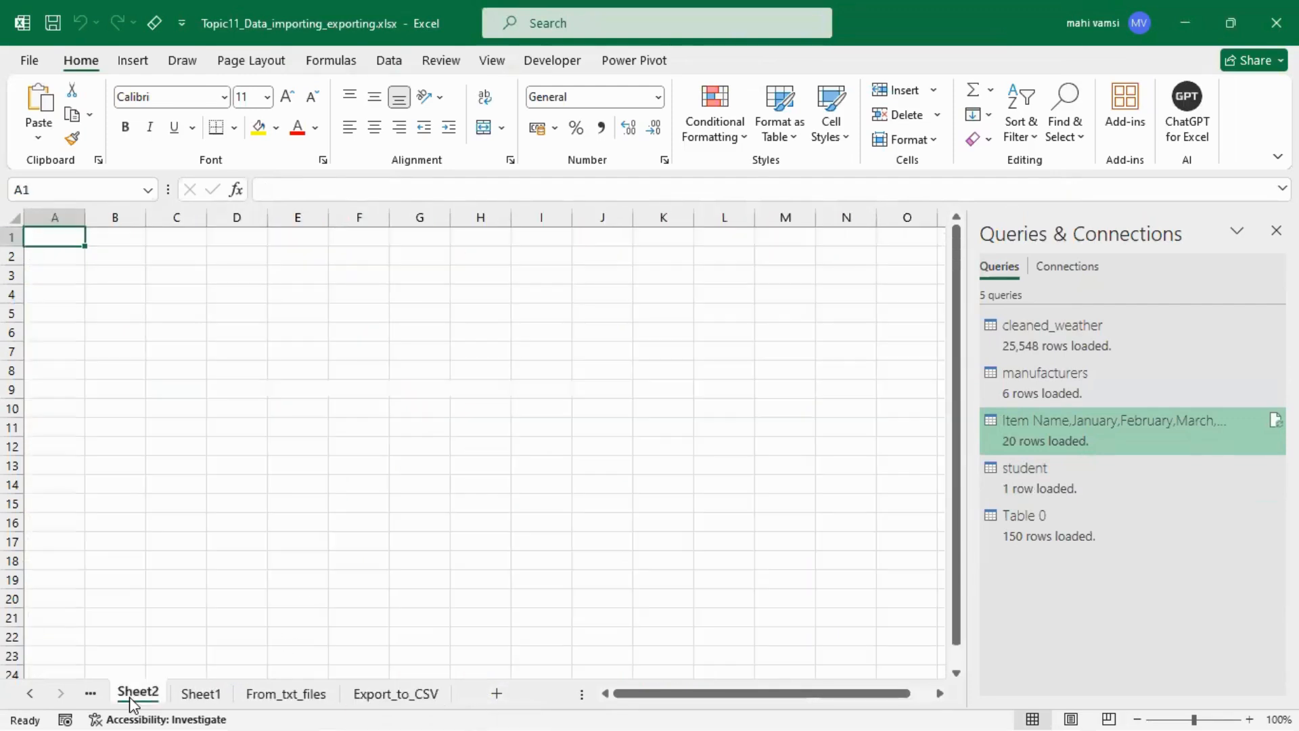
left_click(90, 693)
left_click(157, 697)
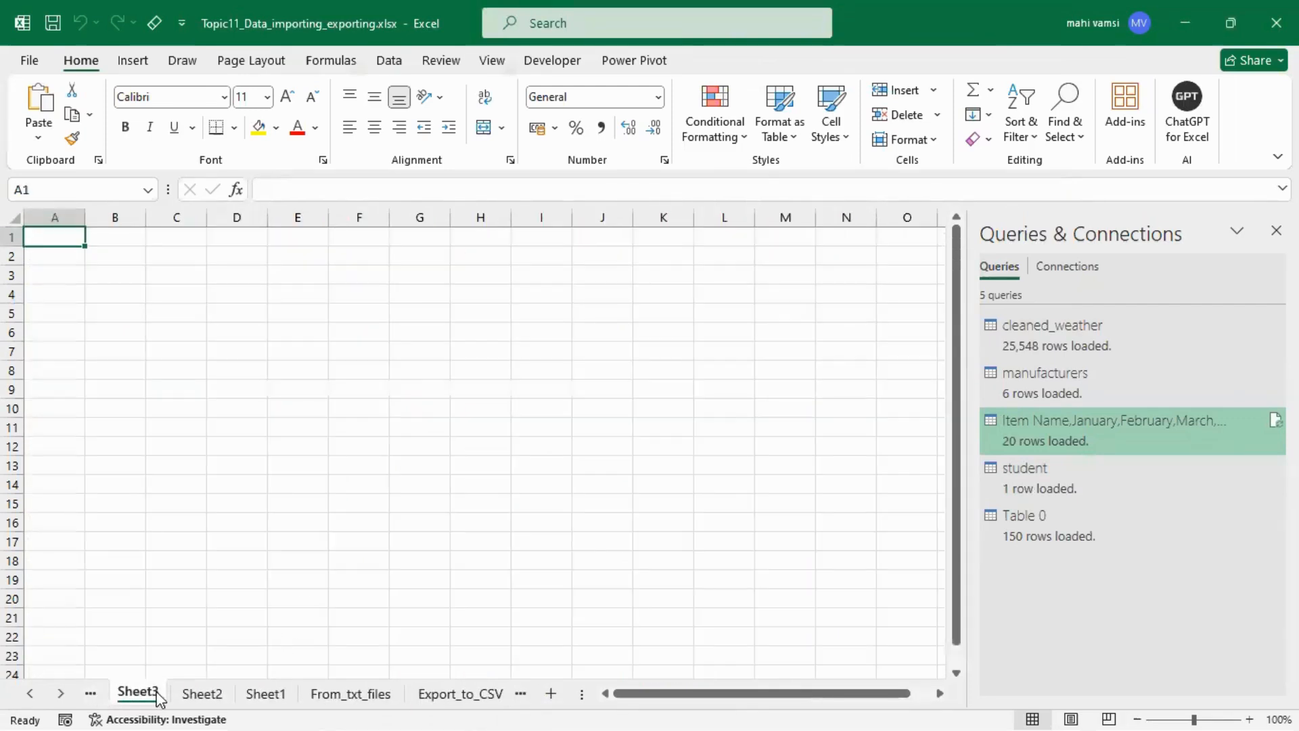
left_click(267, 697)
left_click(357, 697)
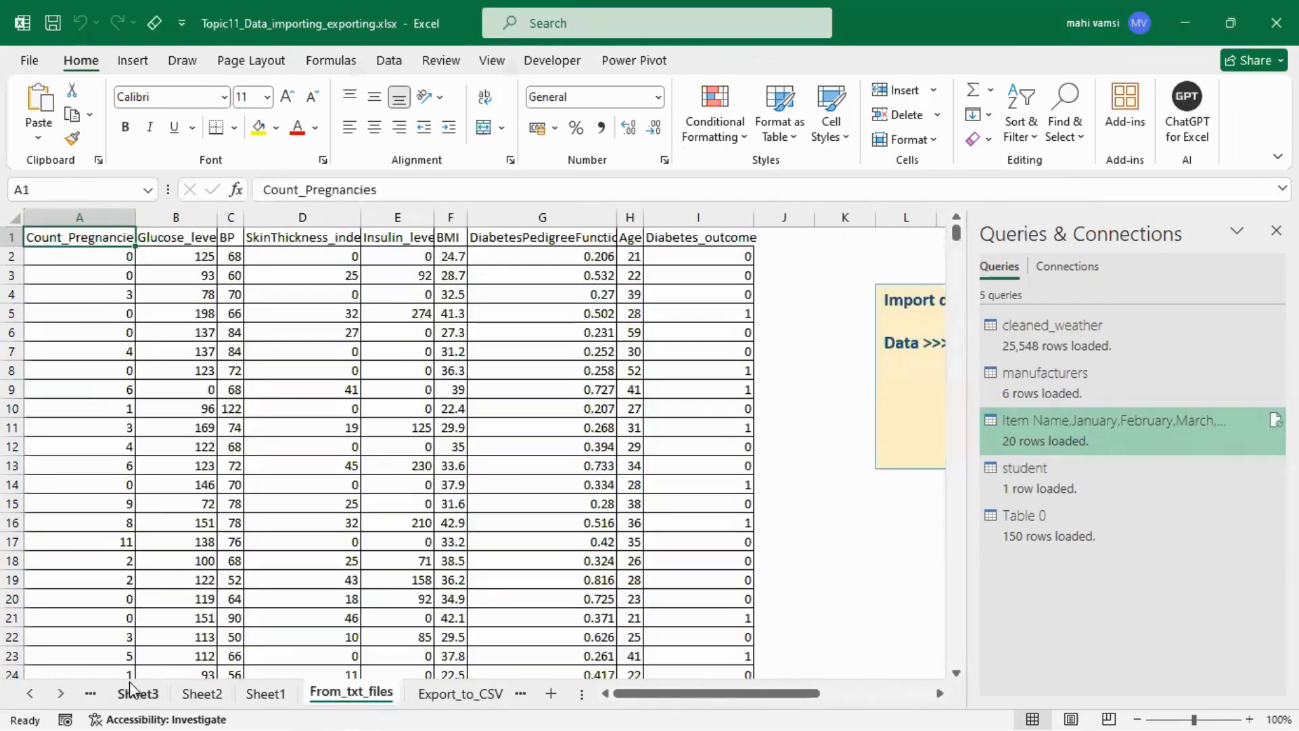
- Examine the file types available for saving the workbook to a folder on This PC, and return to the sheet without saving
left_click(29, 60)
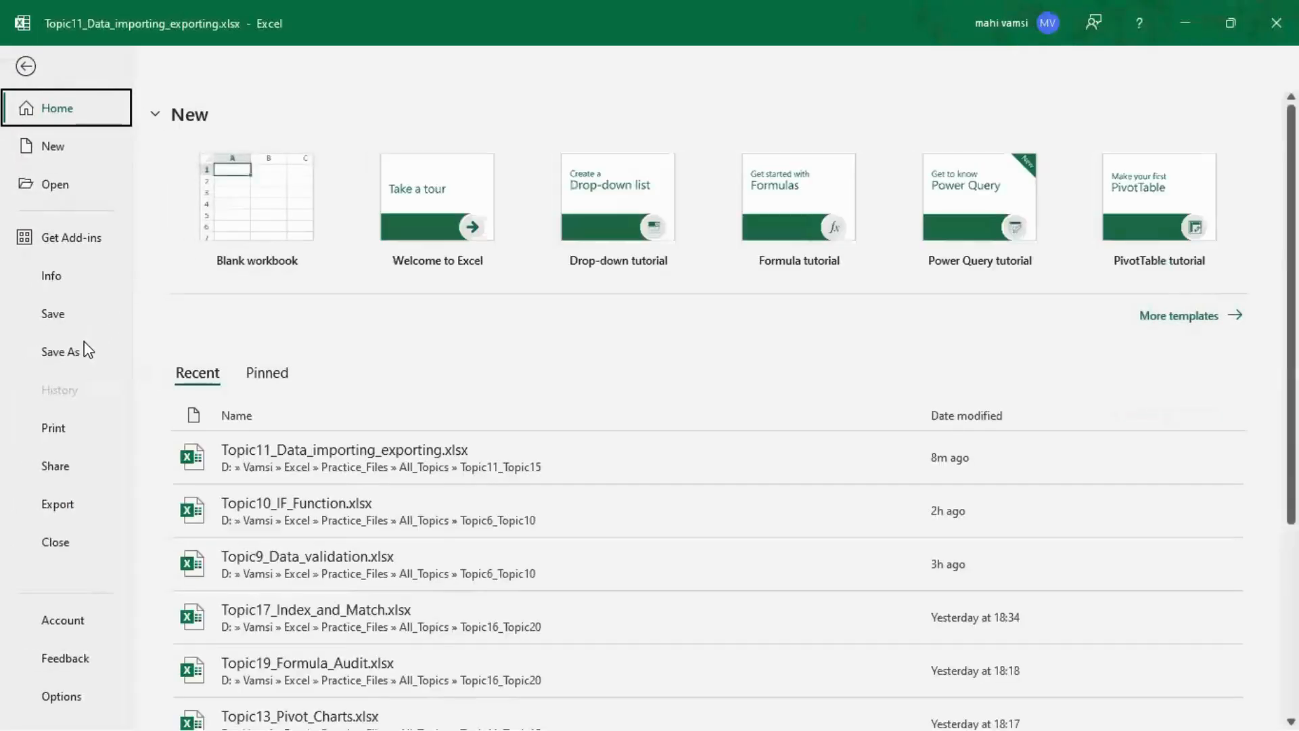
left_click(70, 353)
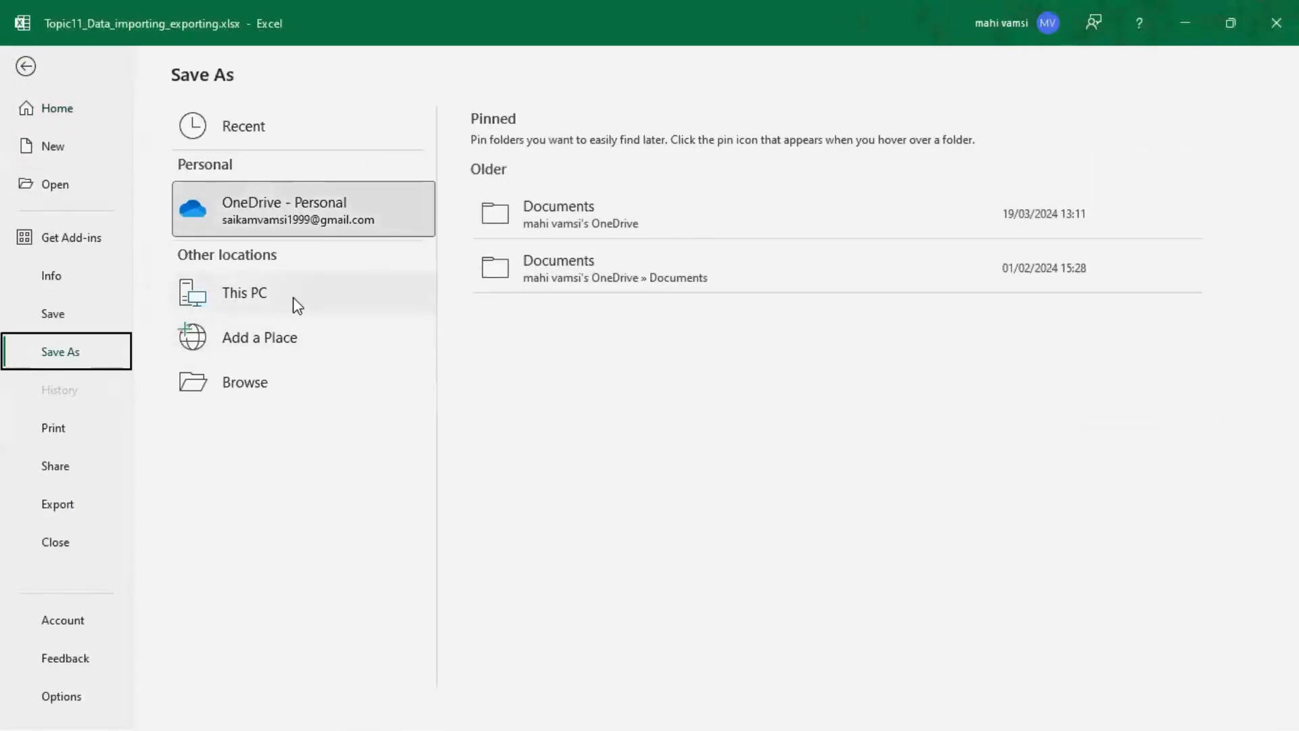
left_click(294, 298)
left_click(497, 278)
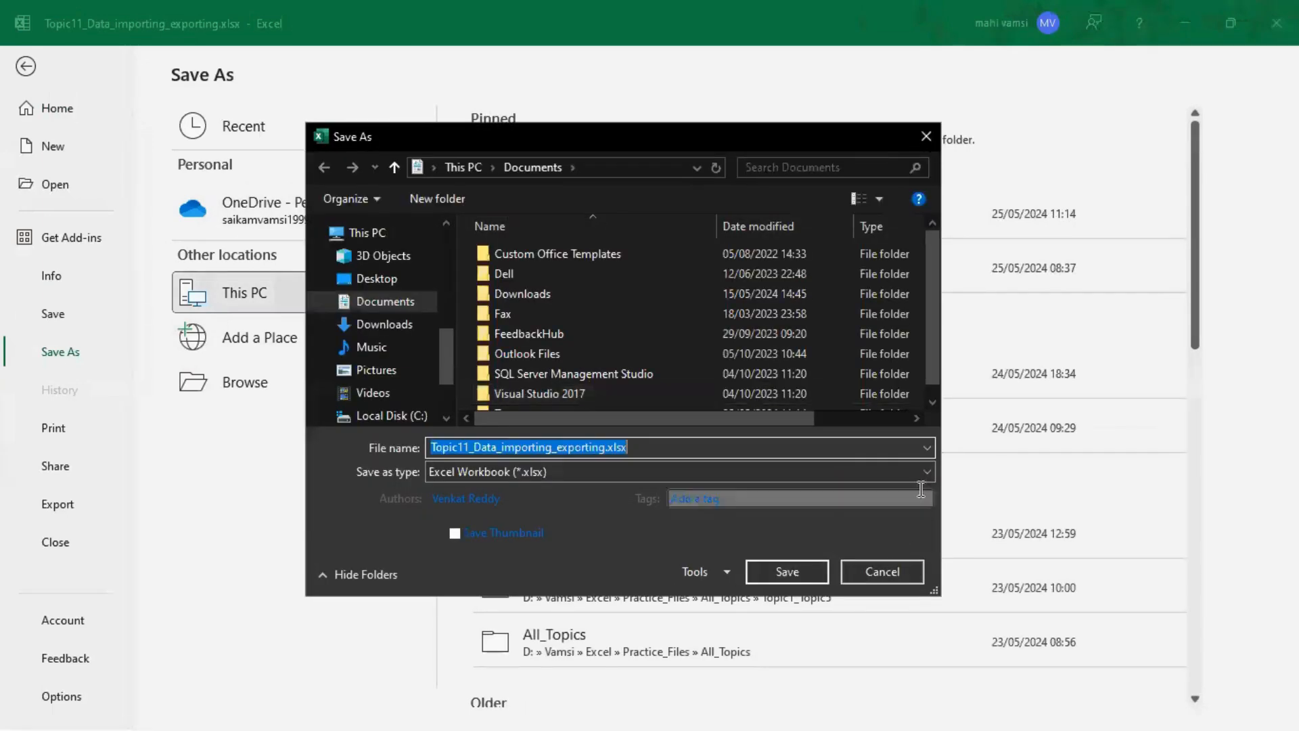
left_click(923, 470)
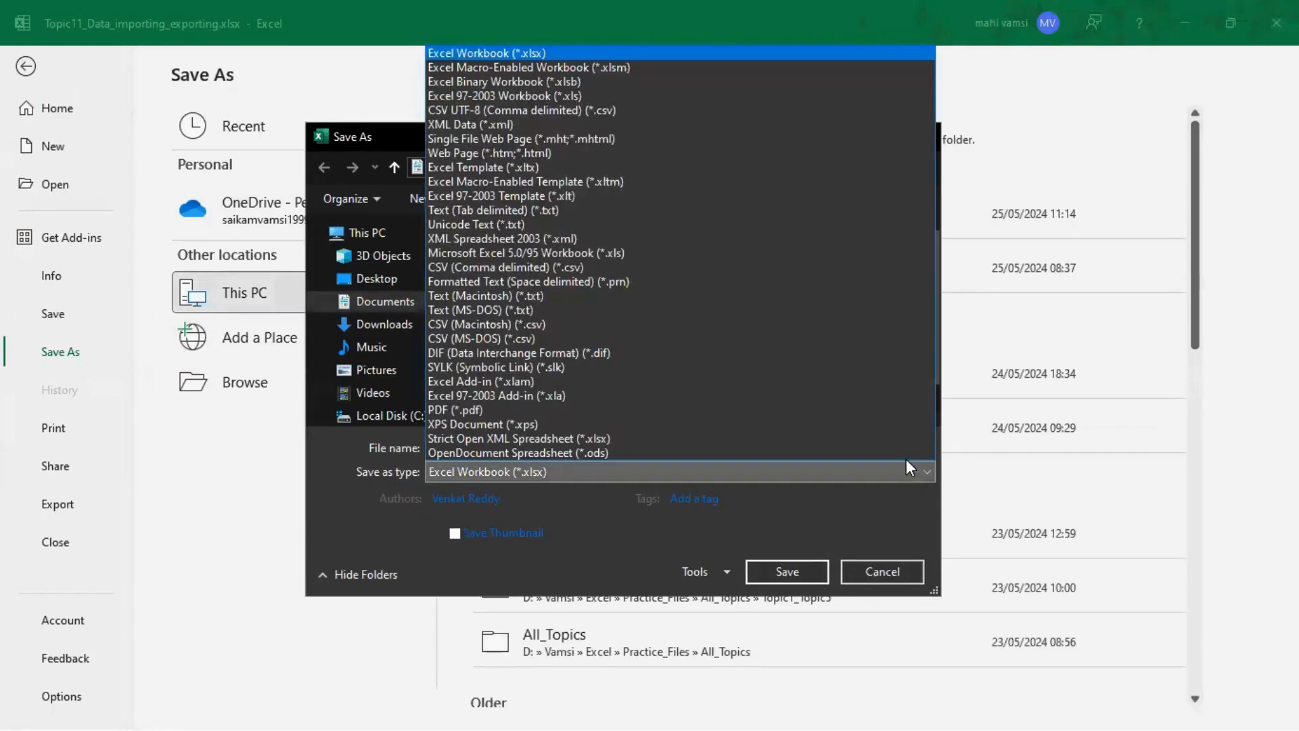
left_click(913, 468)
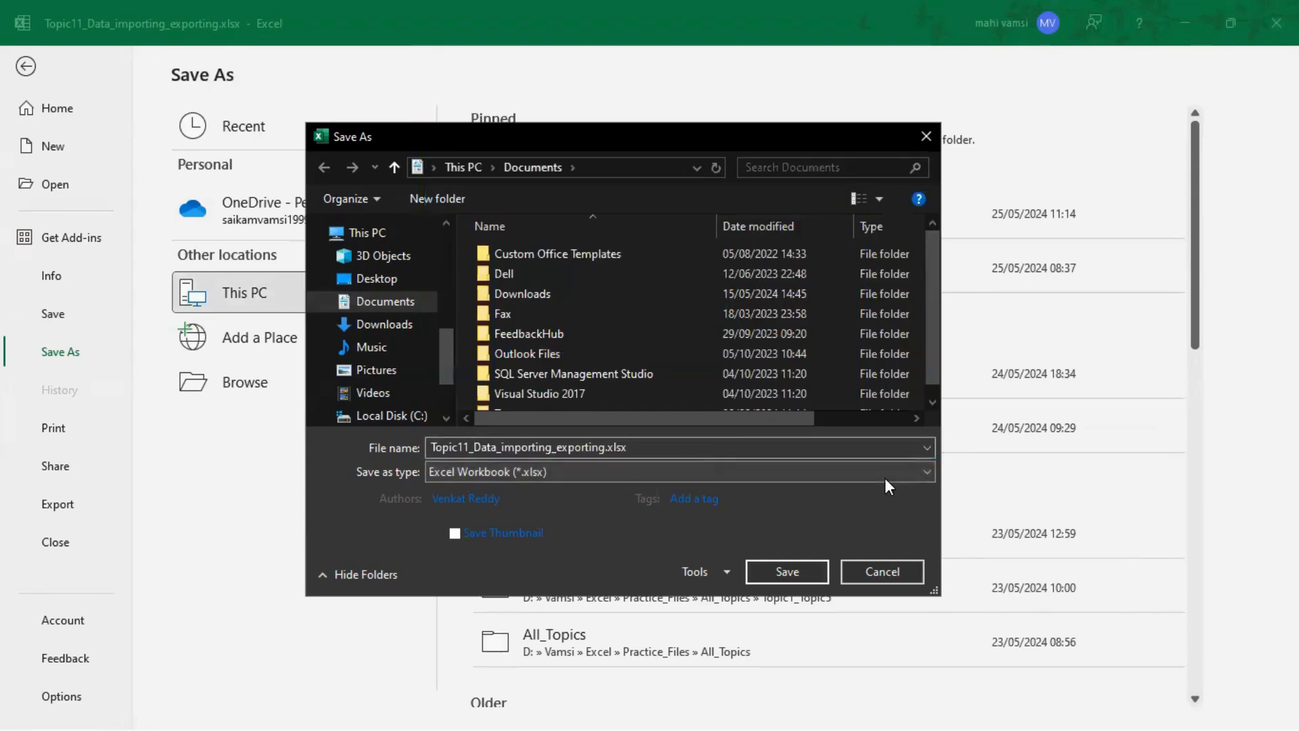
left_click(887, 476)
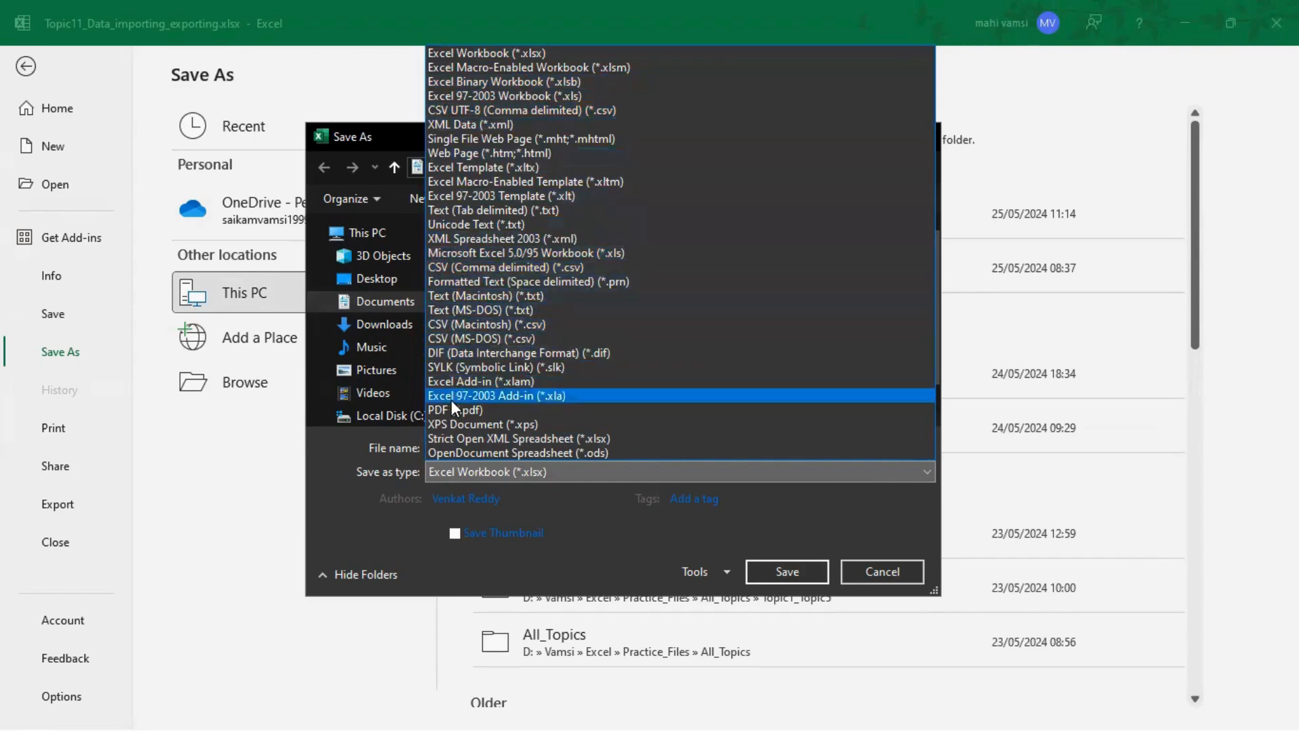
left_click(877, 567)
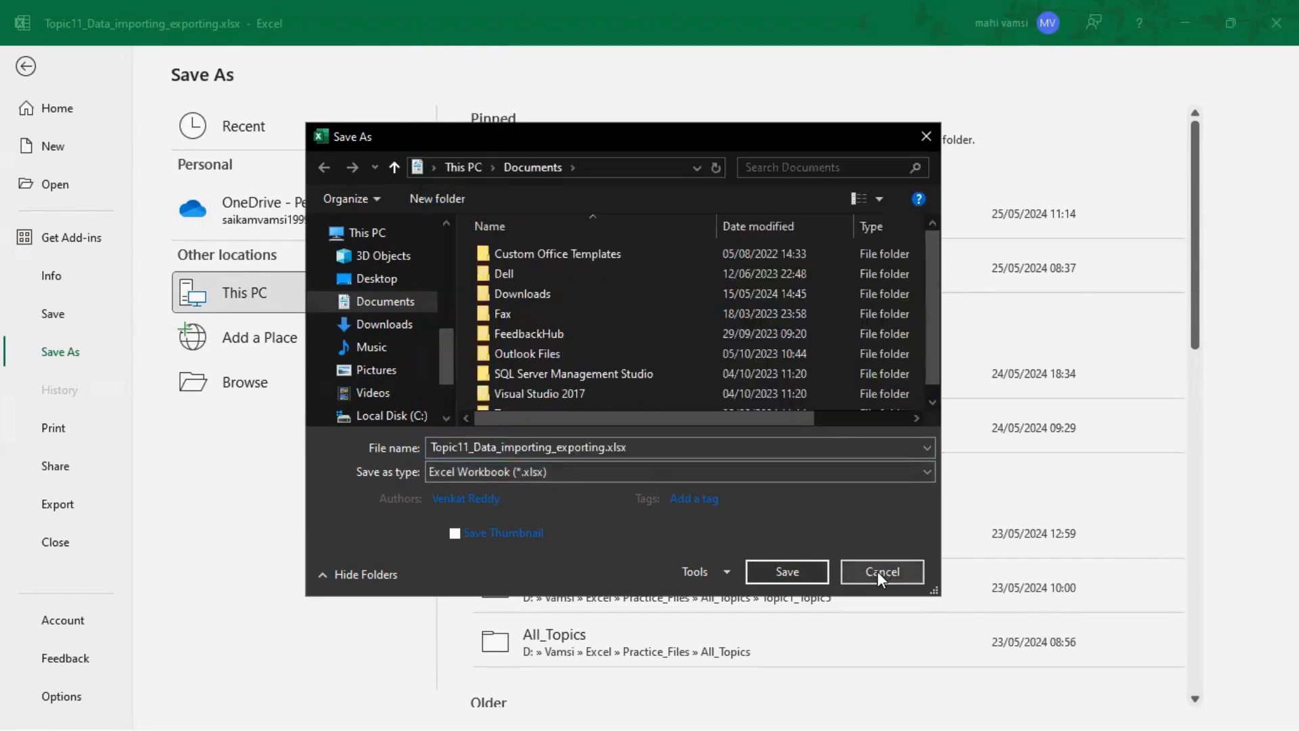
left_click(877, 572)
left_click(25, 67)
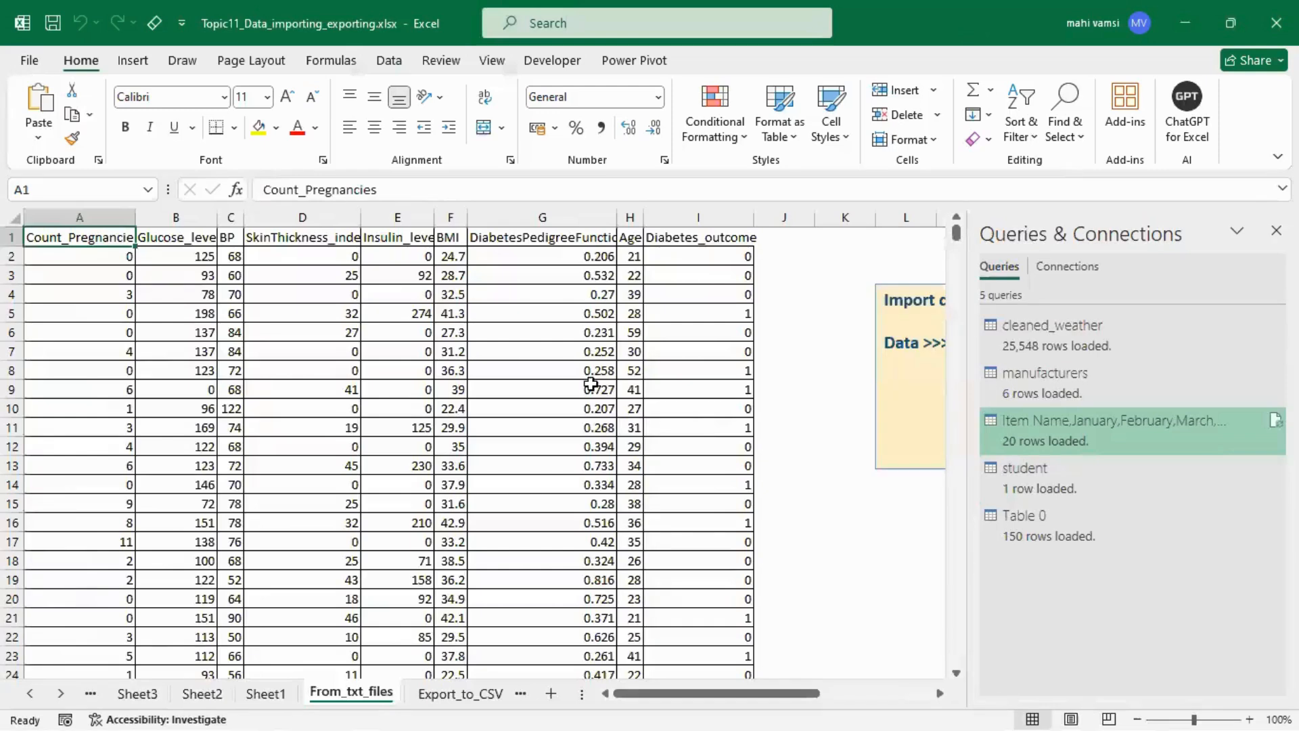
left_click(834, 431)
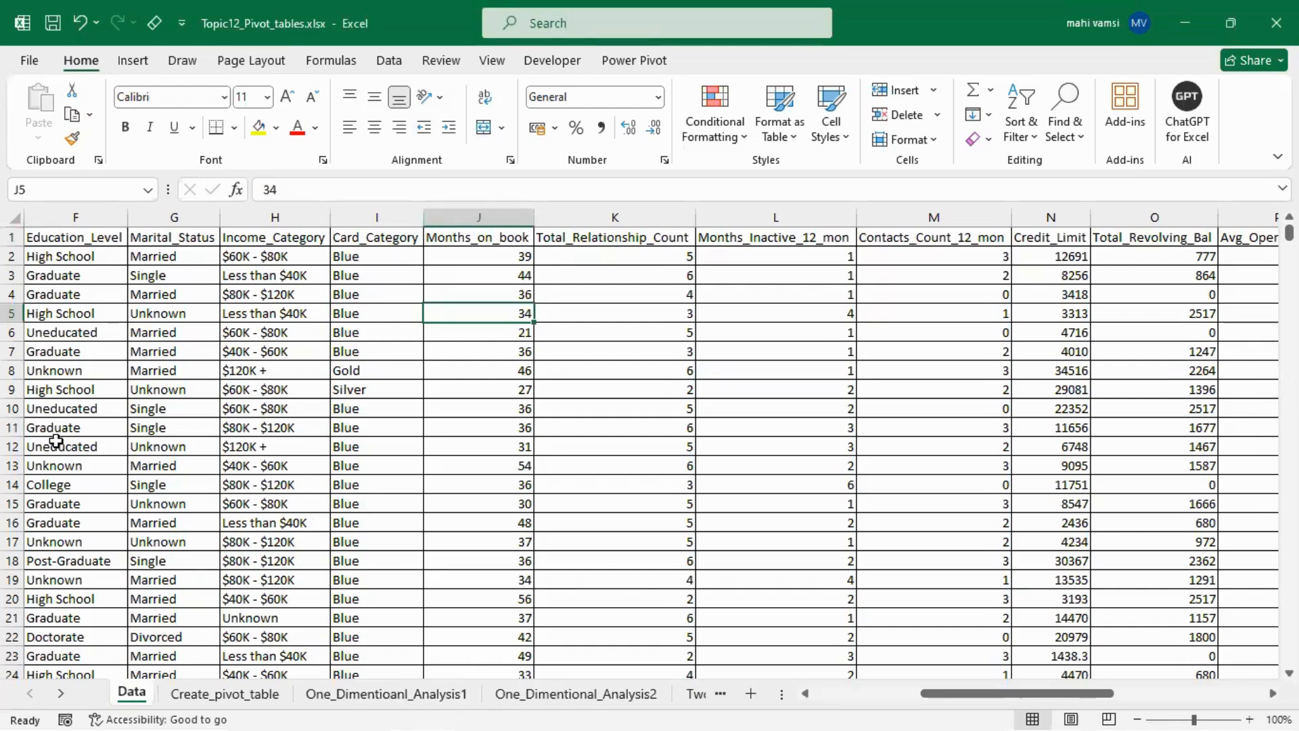
- Create a PivotTable from the range Data!$A$1:$U$2976, placed in cell A1 of the existing Create_pivot_table sheet
left_click(94, 448)
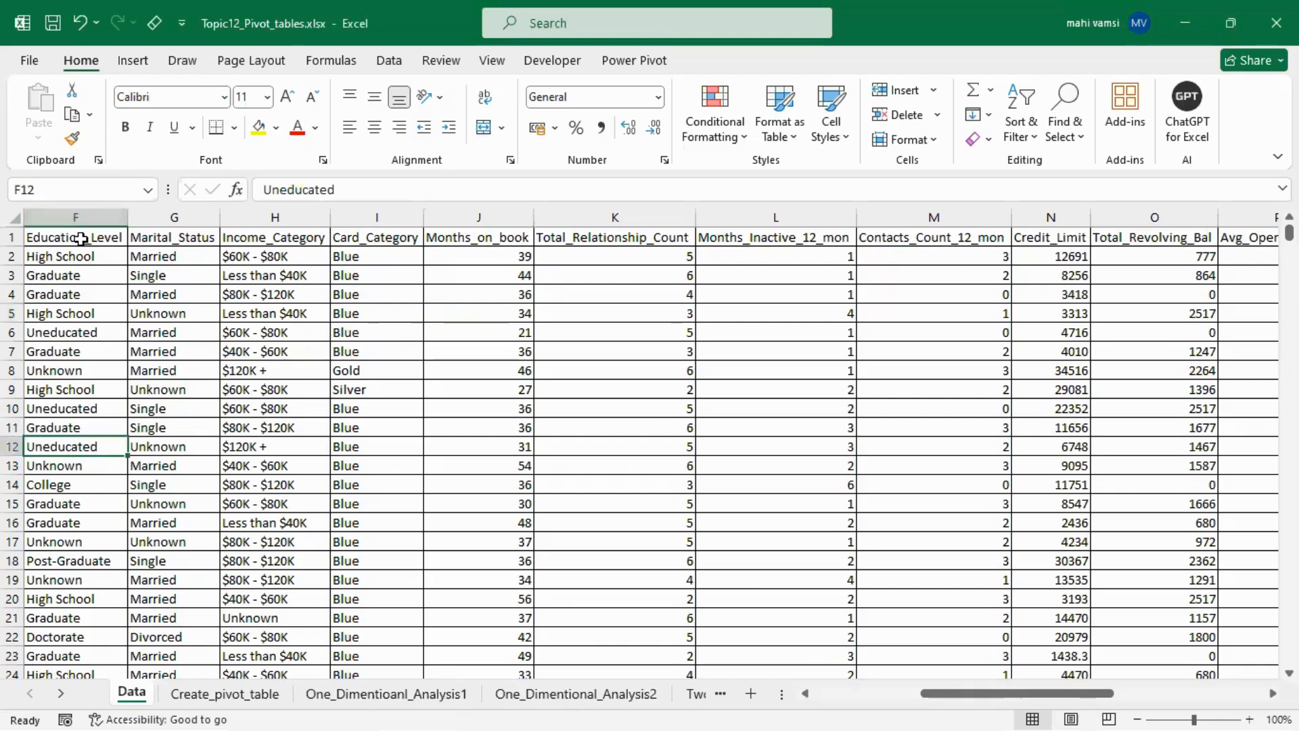
left_click_drag(974, 693, 852, 701)
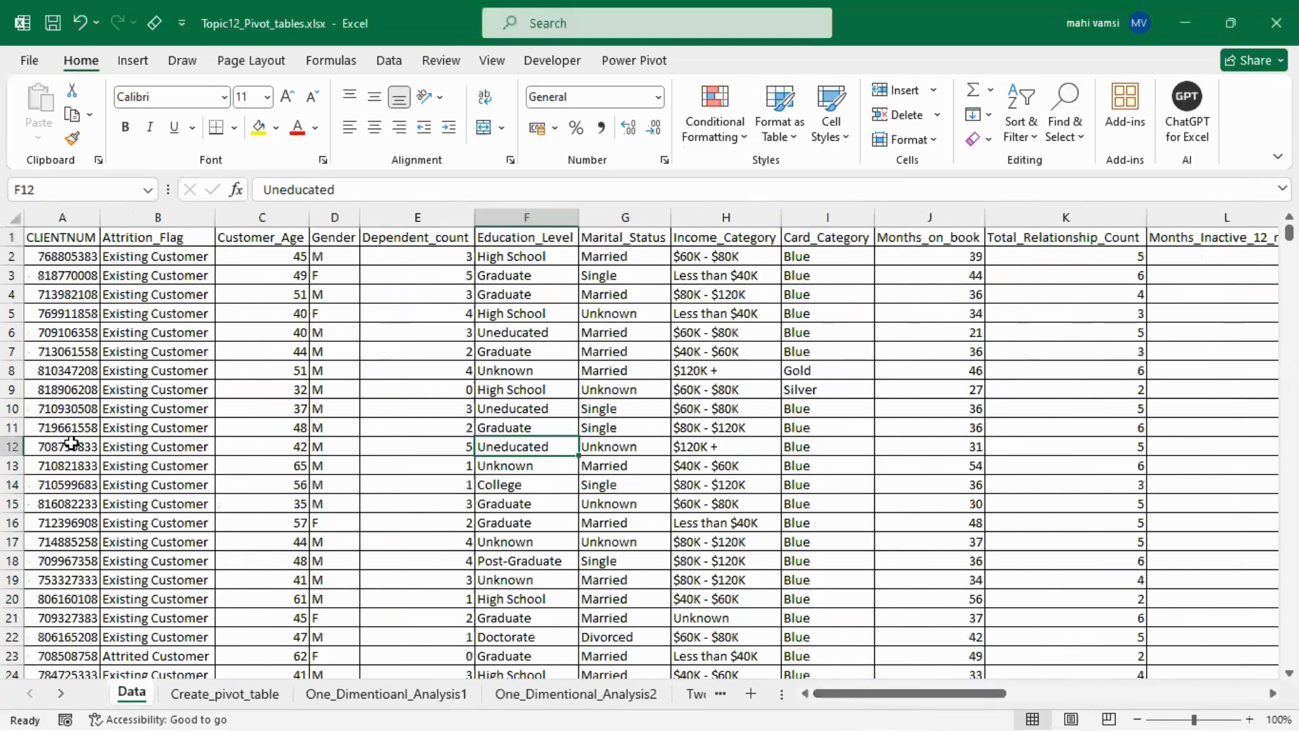
left_click(425, 428)
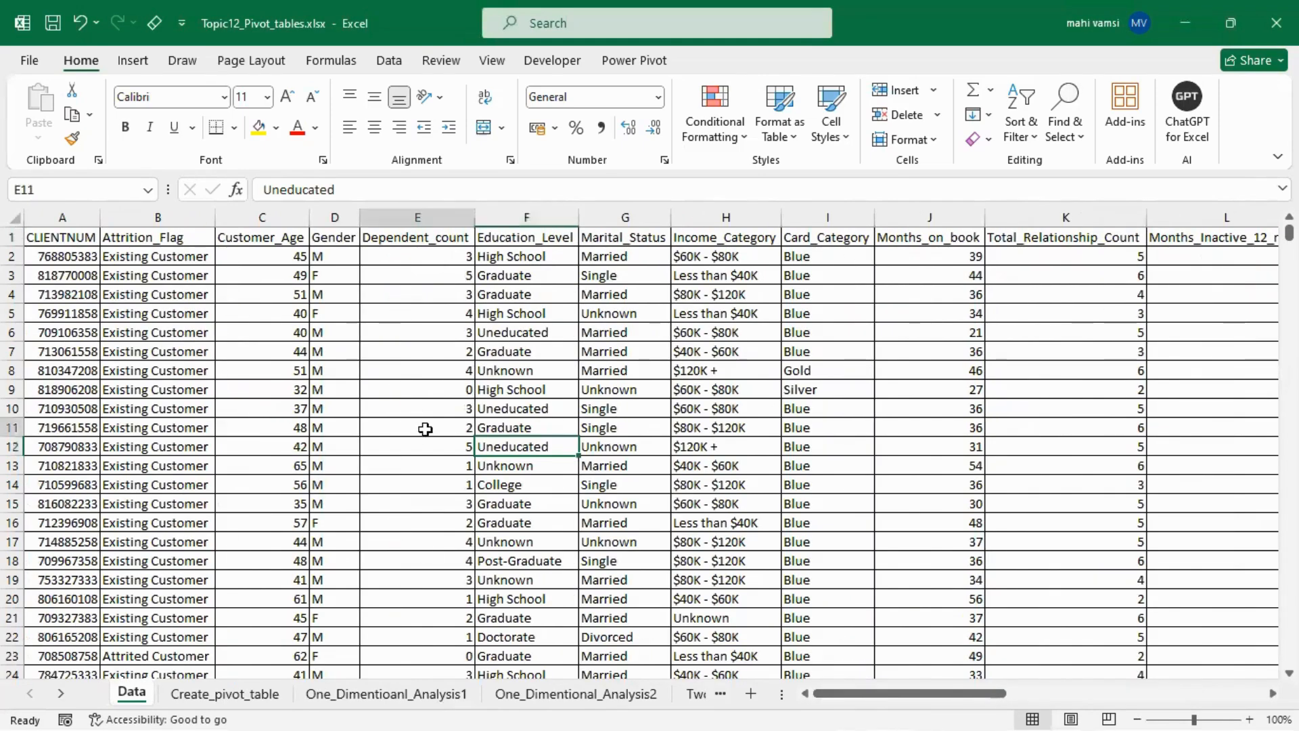
left_click(132, 60)
left_click(45, 100)
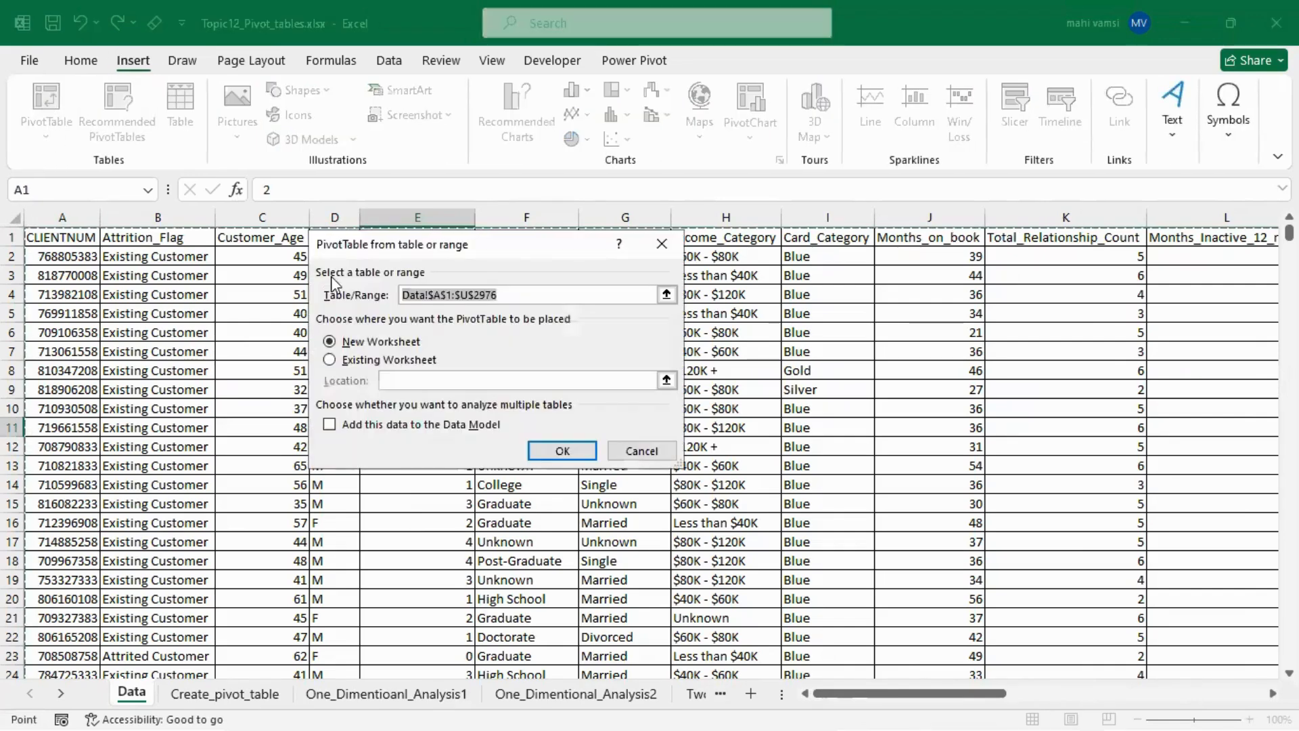
left_click(330, 360)
left_click(667, 380)
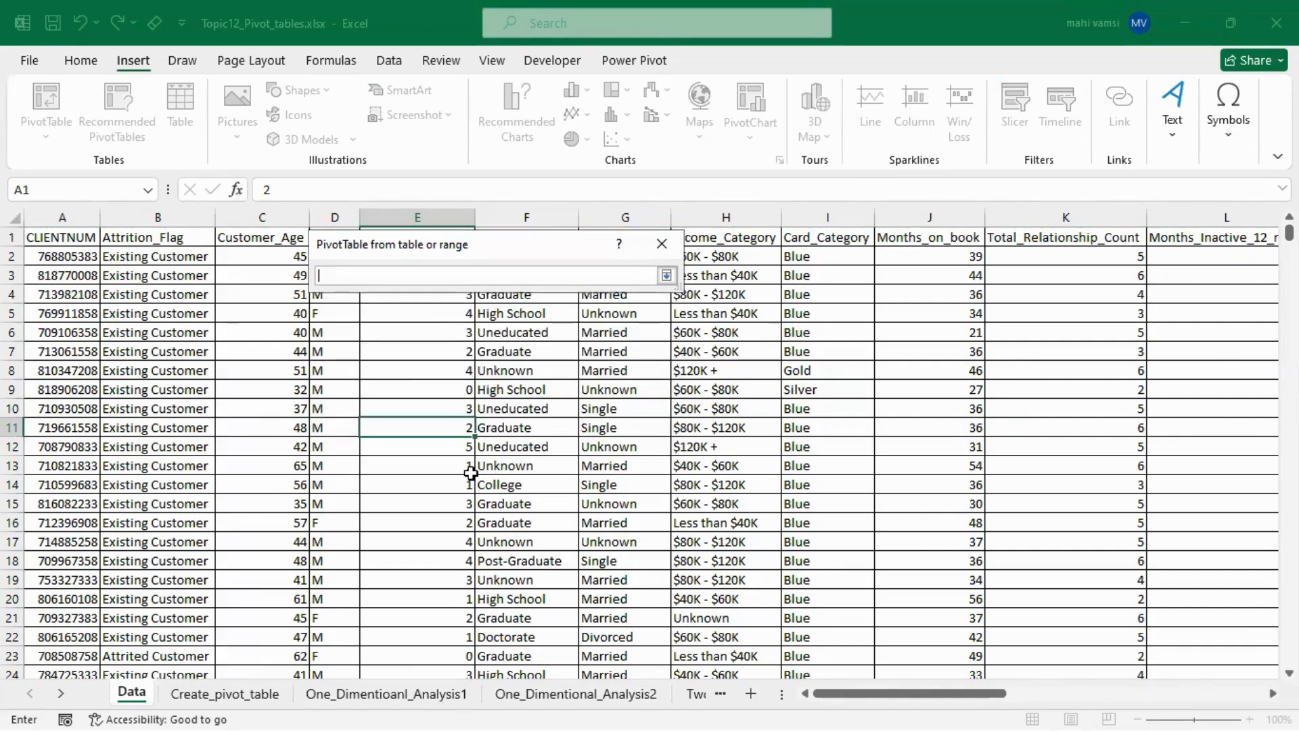
left_click(266, 694)
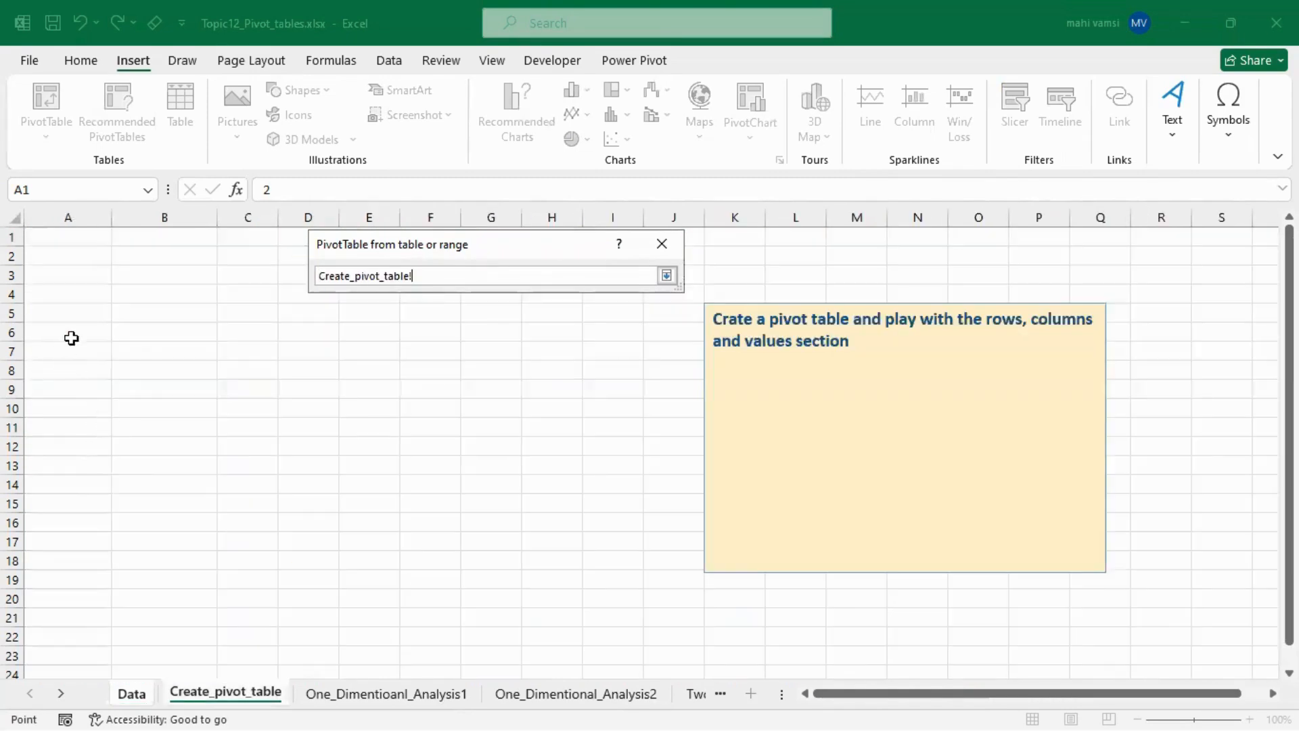
left_click(47, 236)
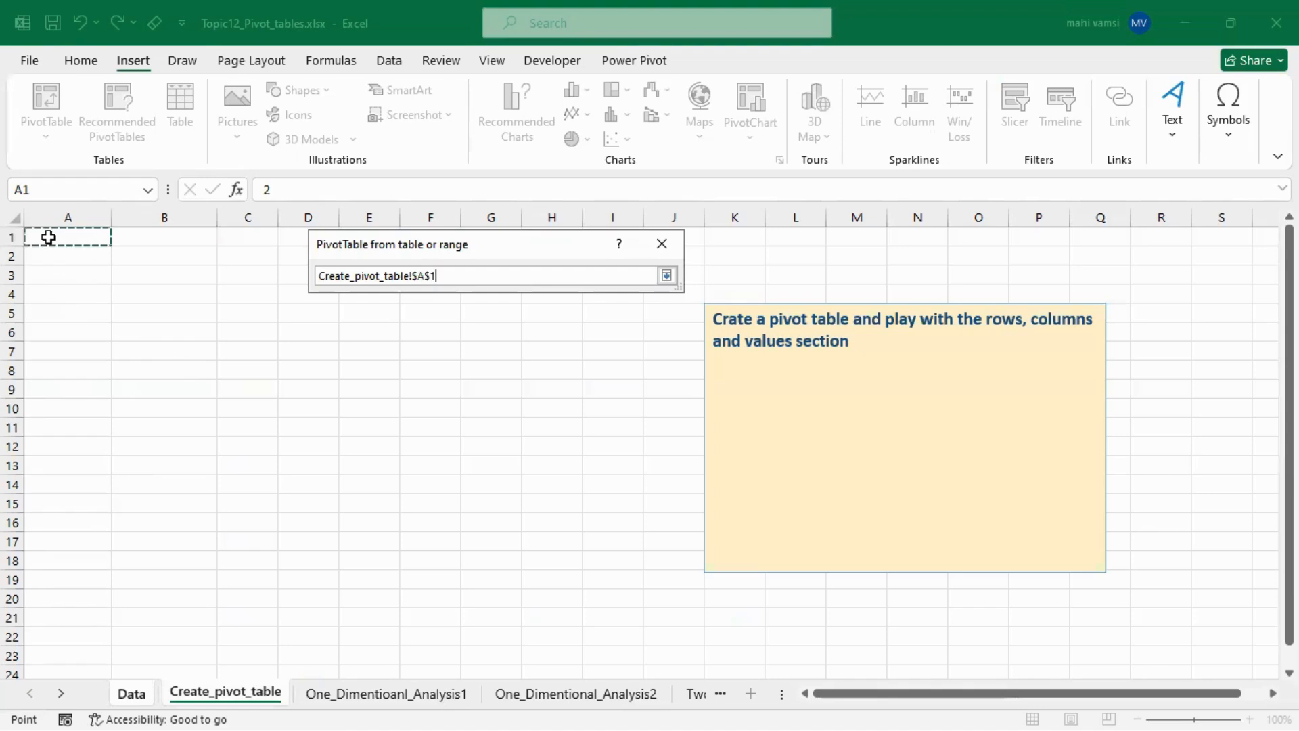
left_click(667, 277)
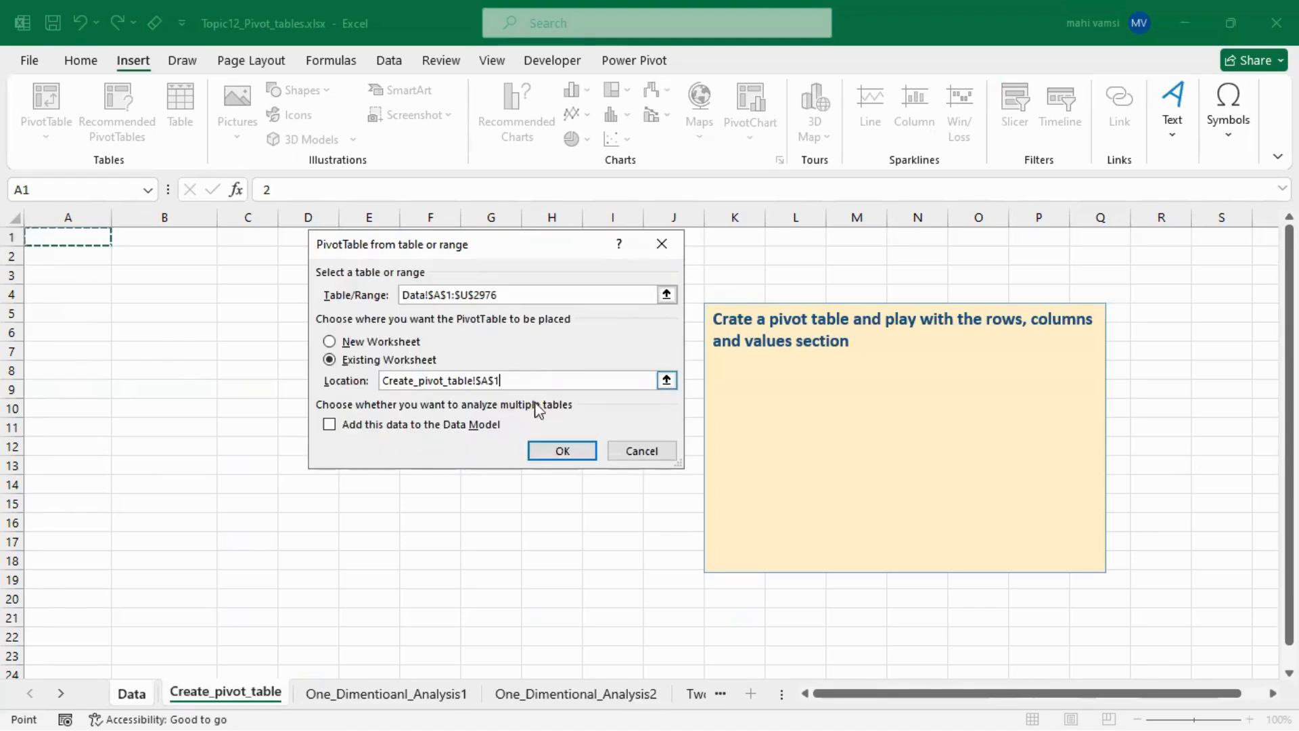
left_click(560, 452)
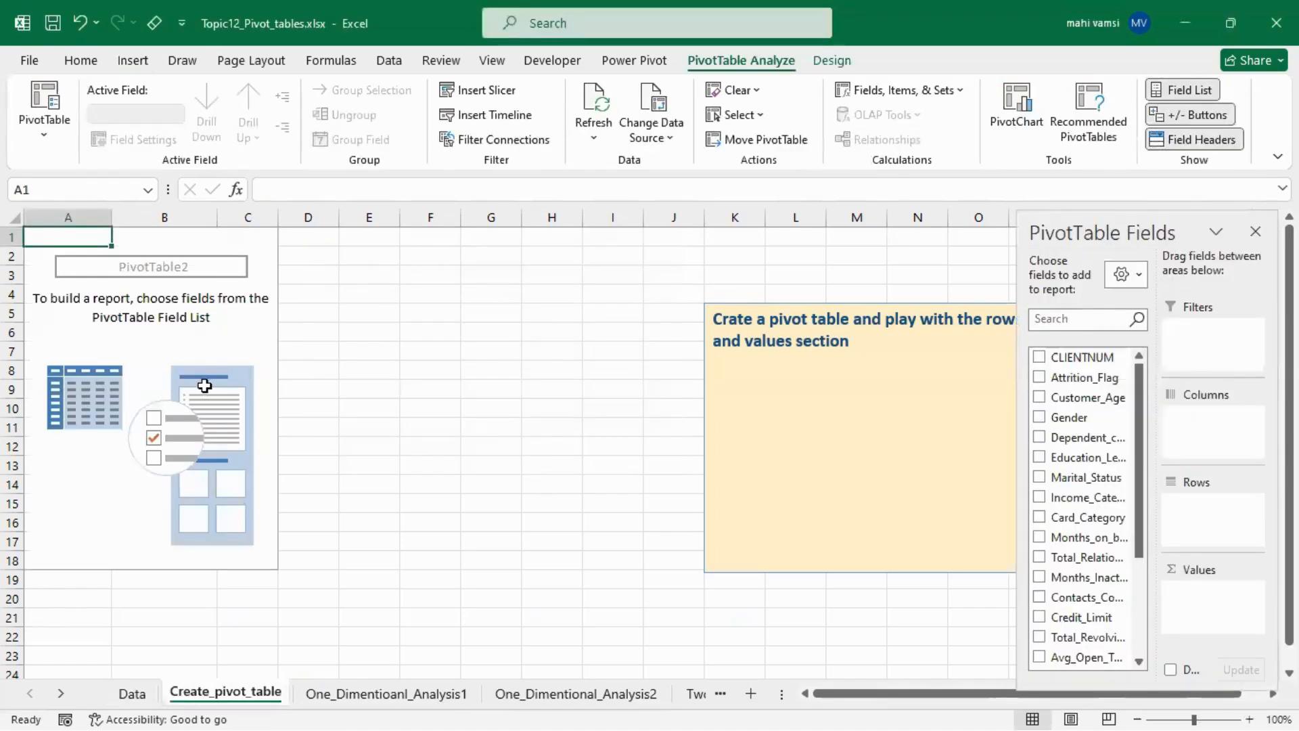
- Open the One_Dimentioanl_Analysis1 sheet and read its first question about the average credit limit by gender
left_click(382, 691)
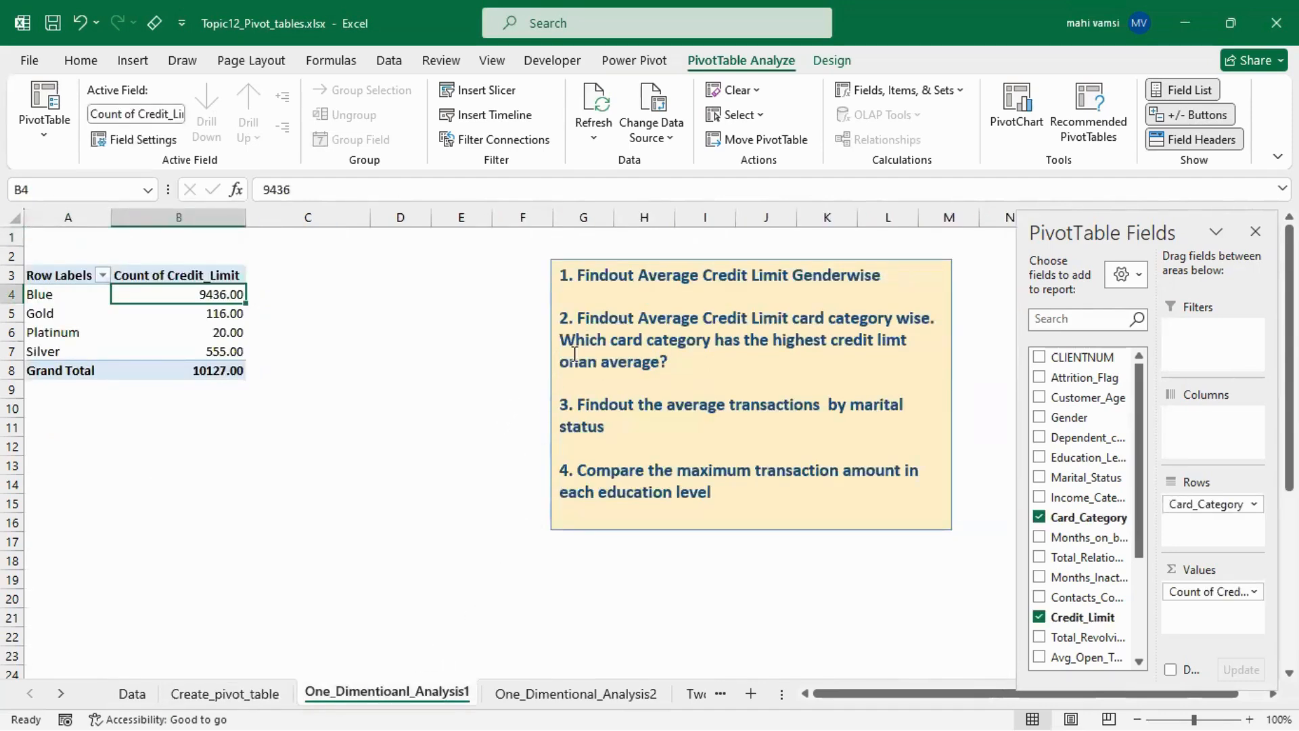
left_click(886, 278)
left_click_drag(841, 287, 622, 274)
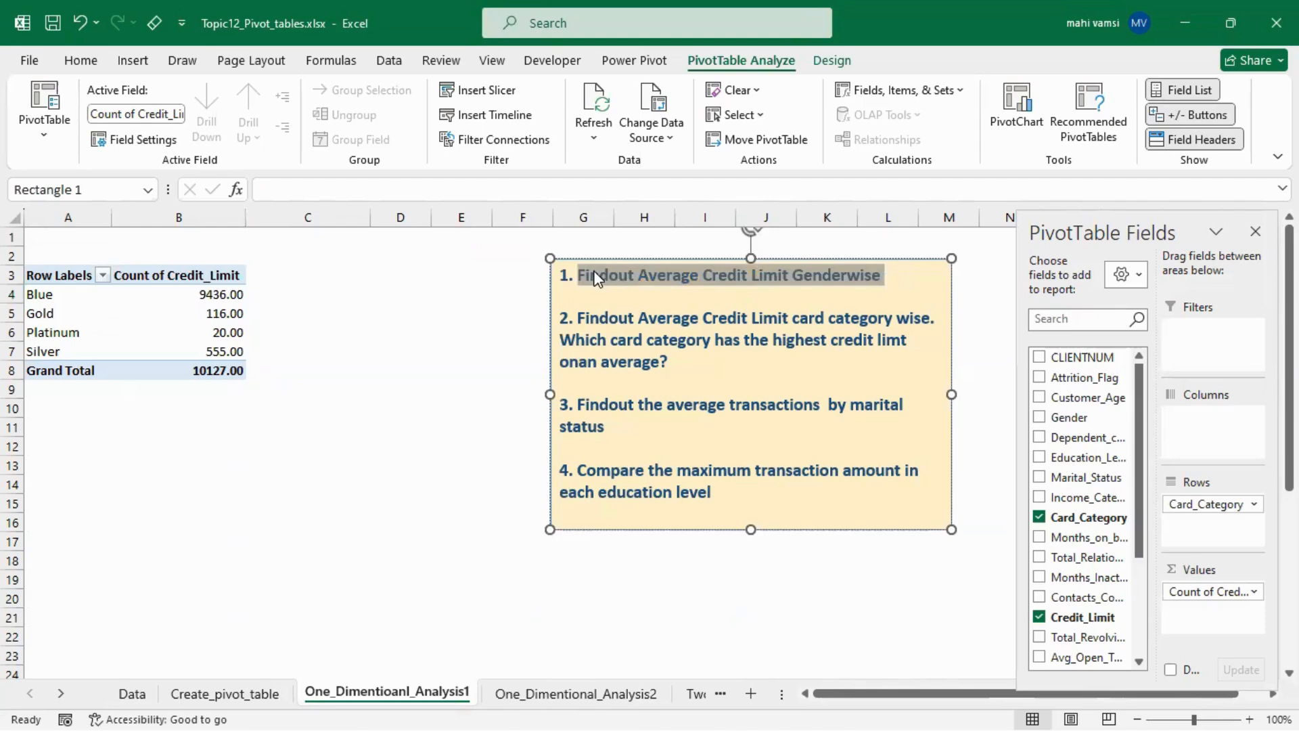
left_click(416, 331)
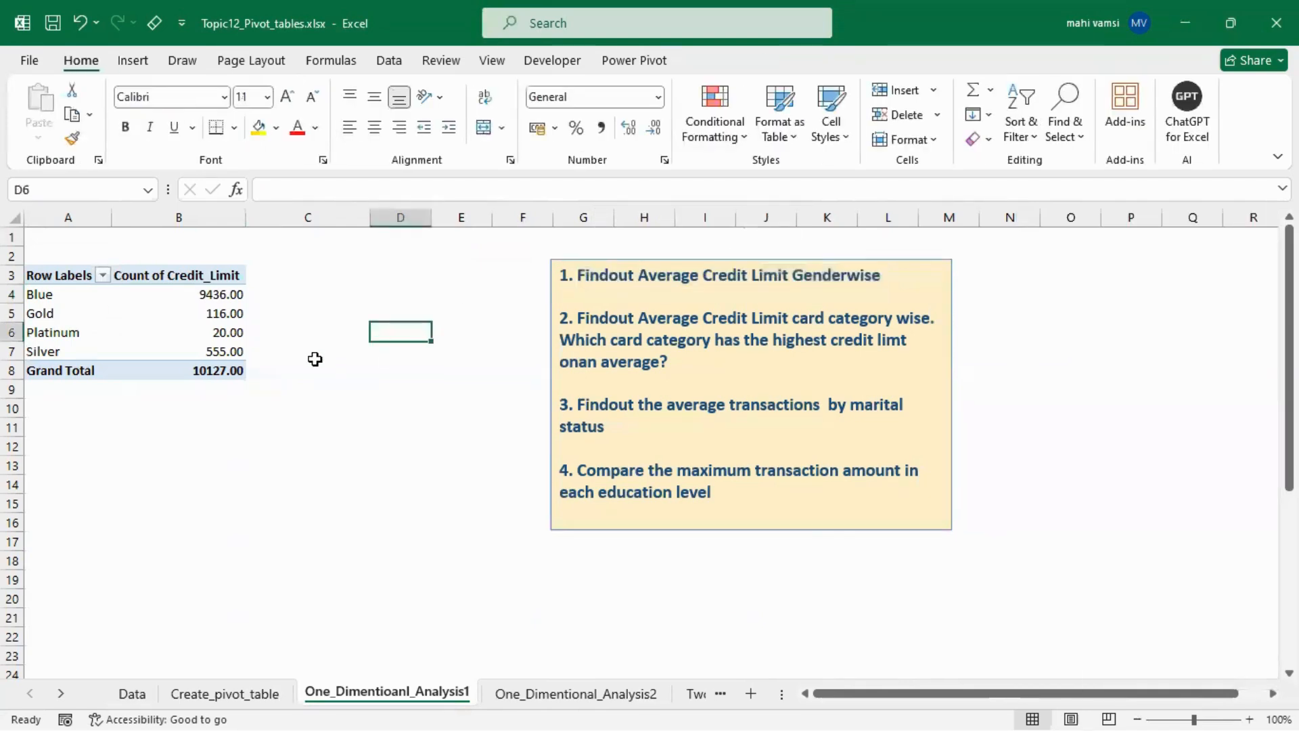
- Show the existing PivotTable's field list with fields and areas stacked, and return it to the side-by-side layout
left_click(148, 321)
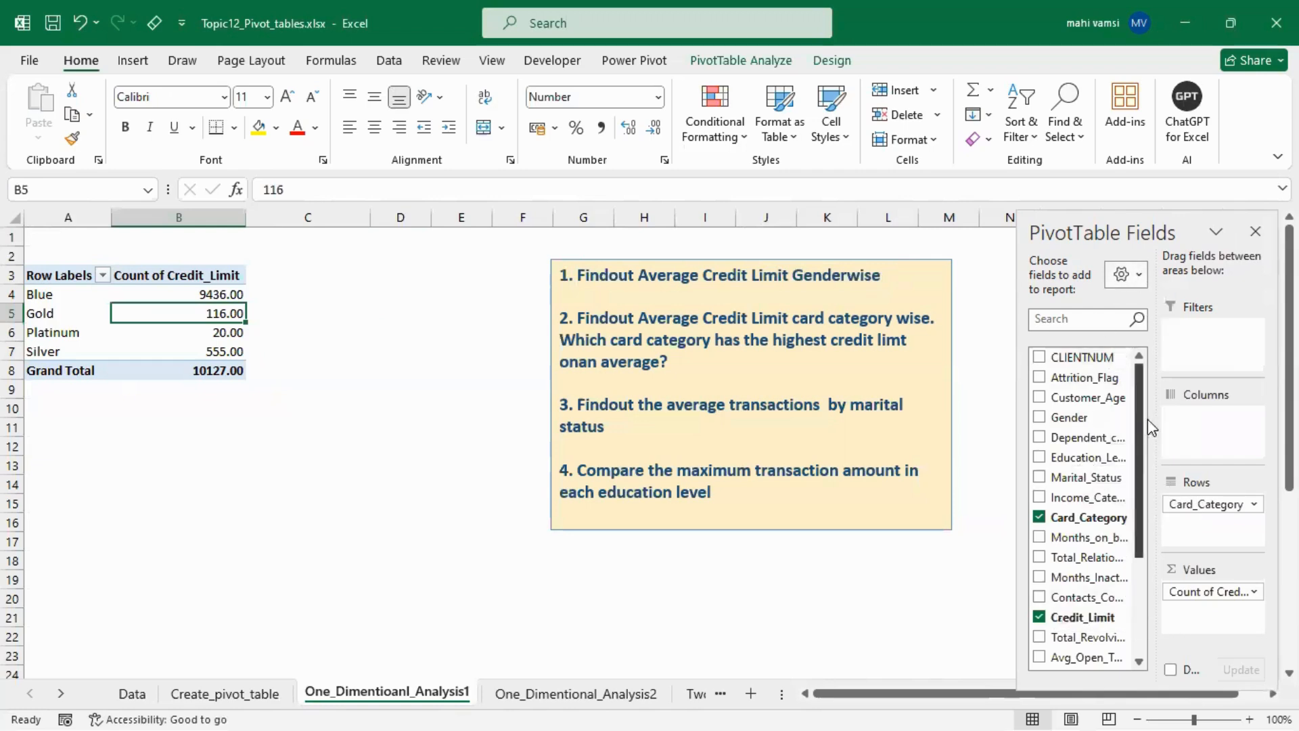
left_click(1135, 276)
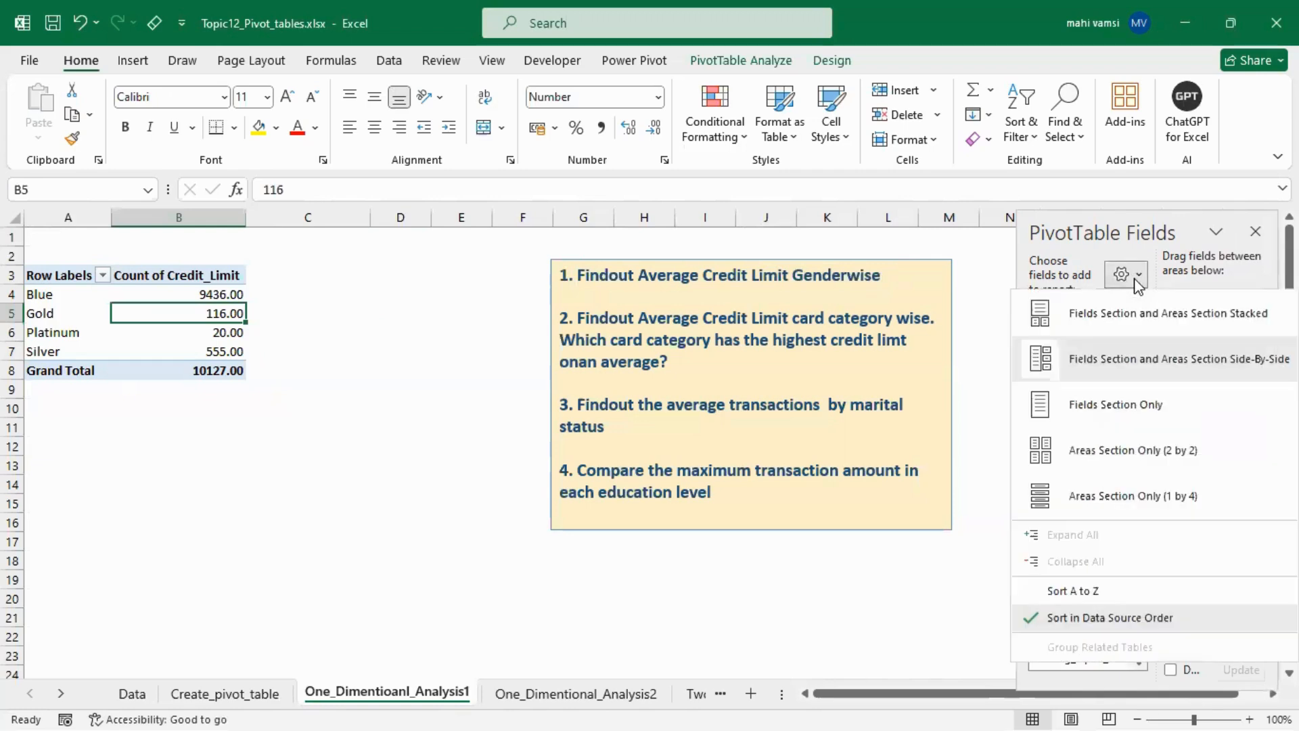
left_click(1134, 308)
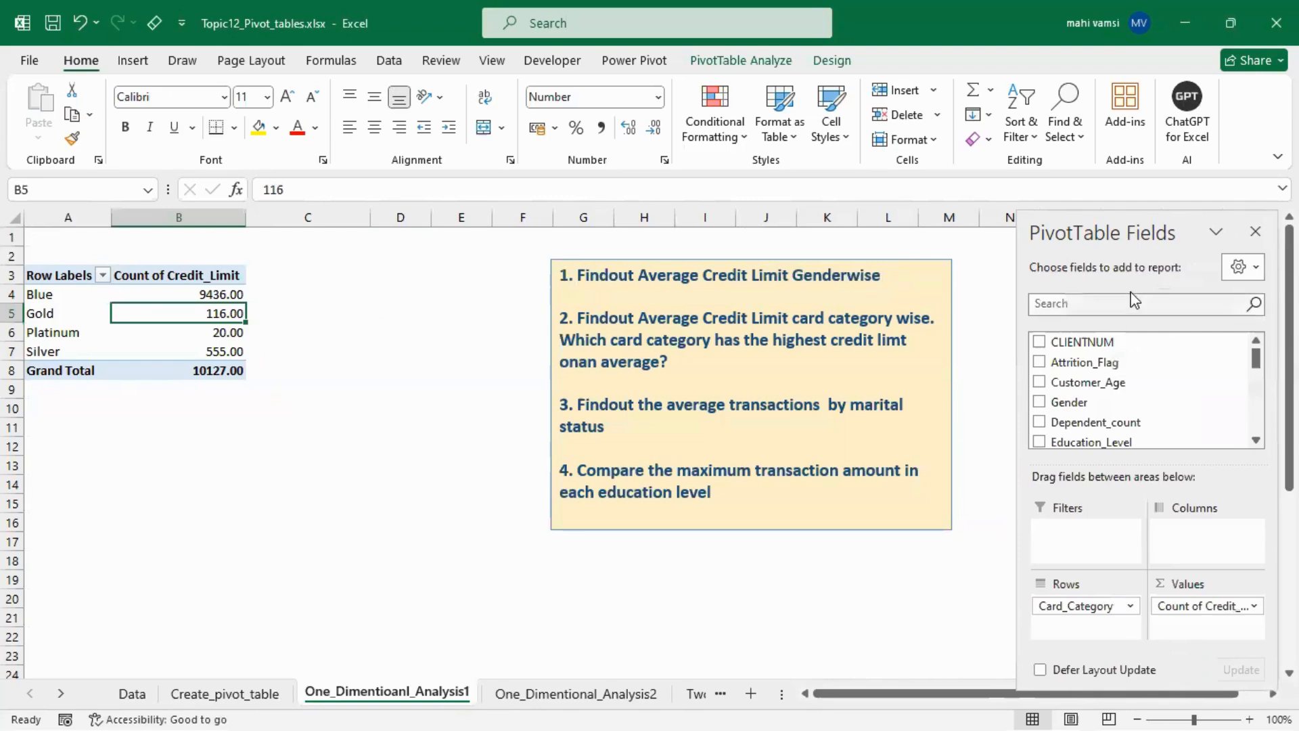
left_click(1239, 267)
left_click(1134, 351)
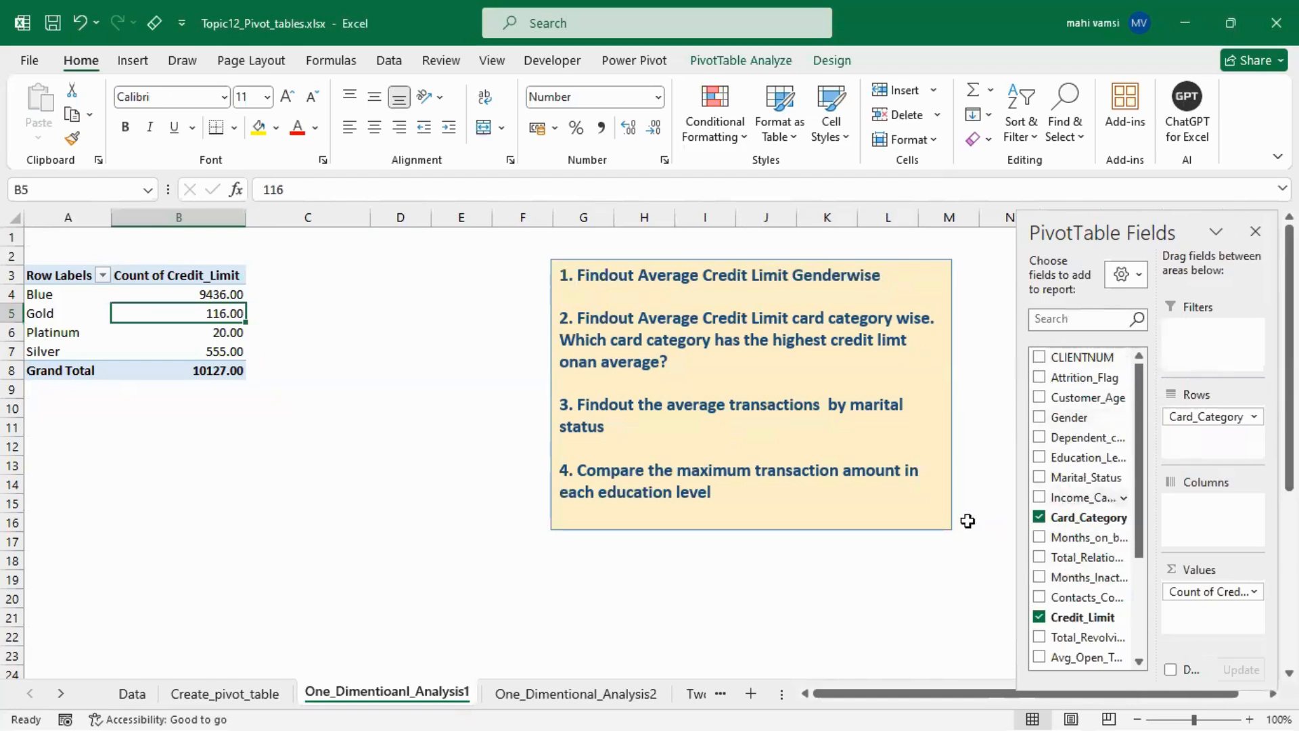
- Examine the column headers on the Data sheet from CLIENTNUM to Education_Level, and return to One_Dimentioanl_Analysis1
left_click(131, 693)
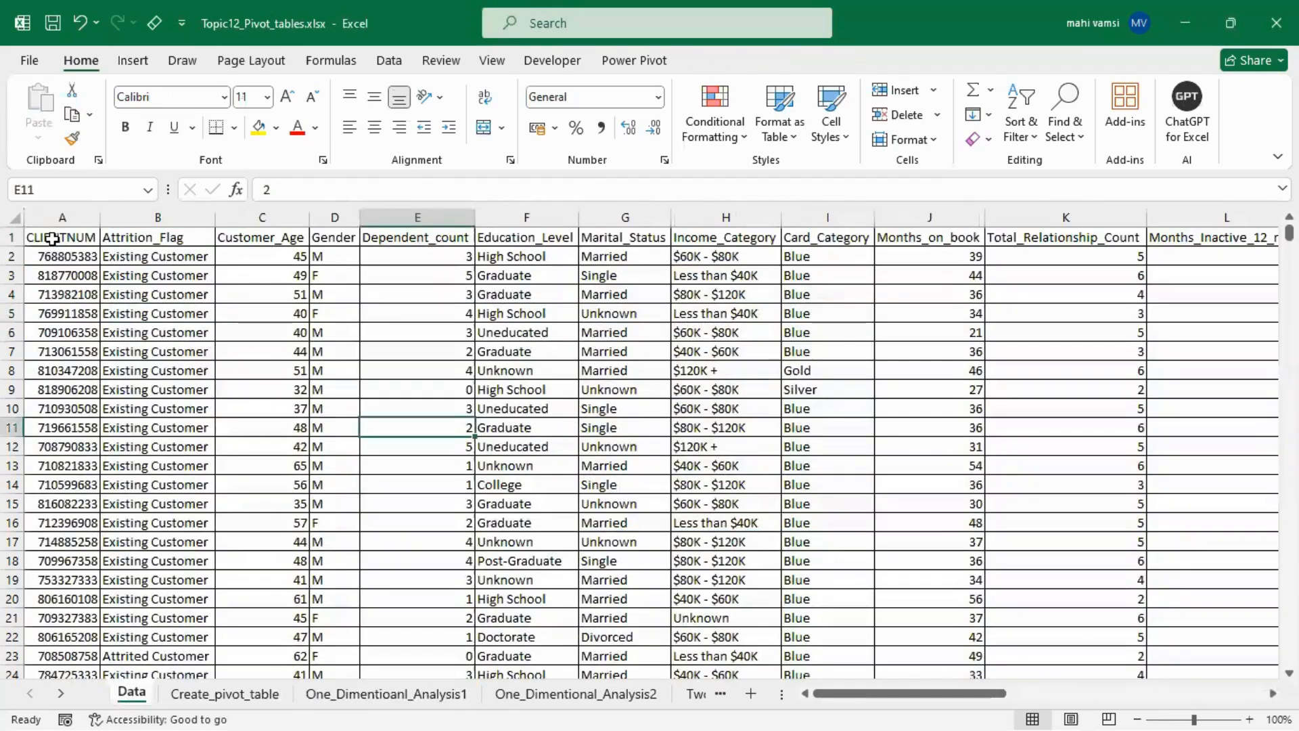
left_click_drag(52, 238, 542, 241)
left_click(329, 697)
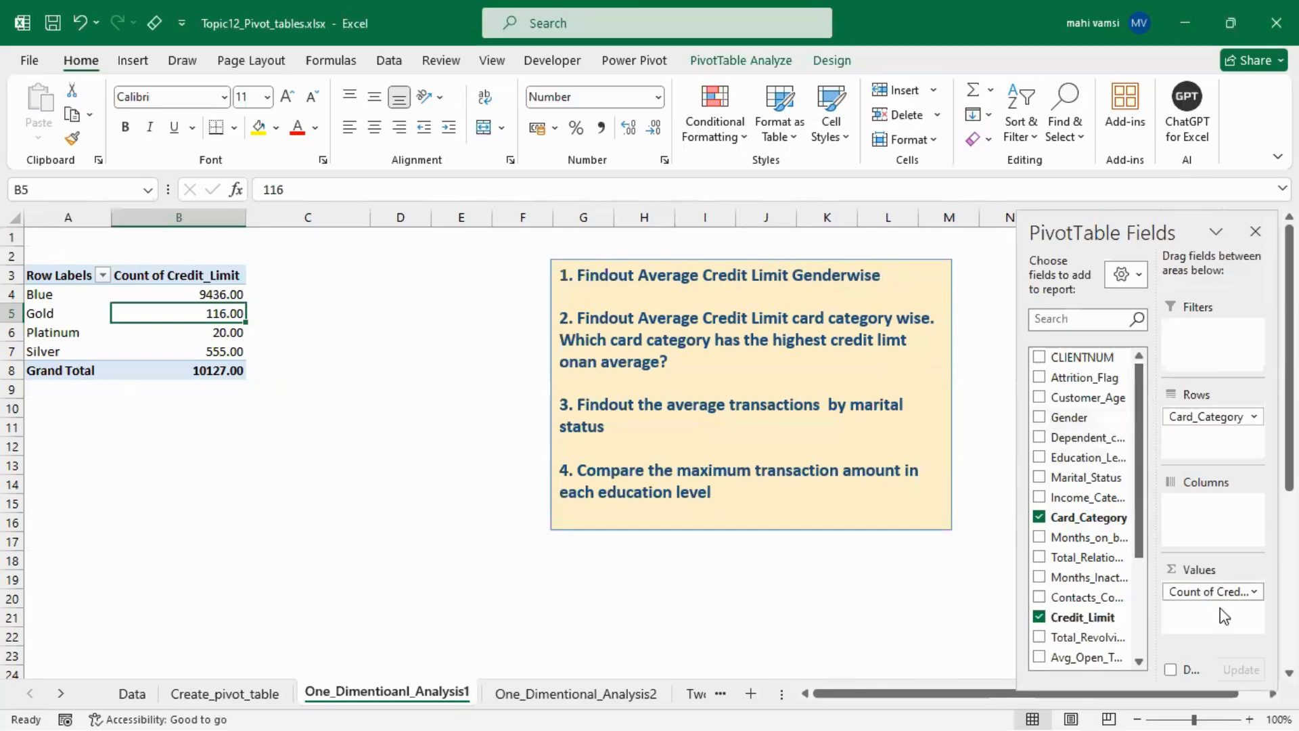
- Clear Card_Category and the Credit_Limit count from the PivotTable, and rebuild it with Gender as rows and Credit_Limit as values
left_click_drag(1211, 592, 914, 606)
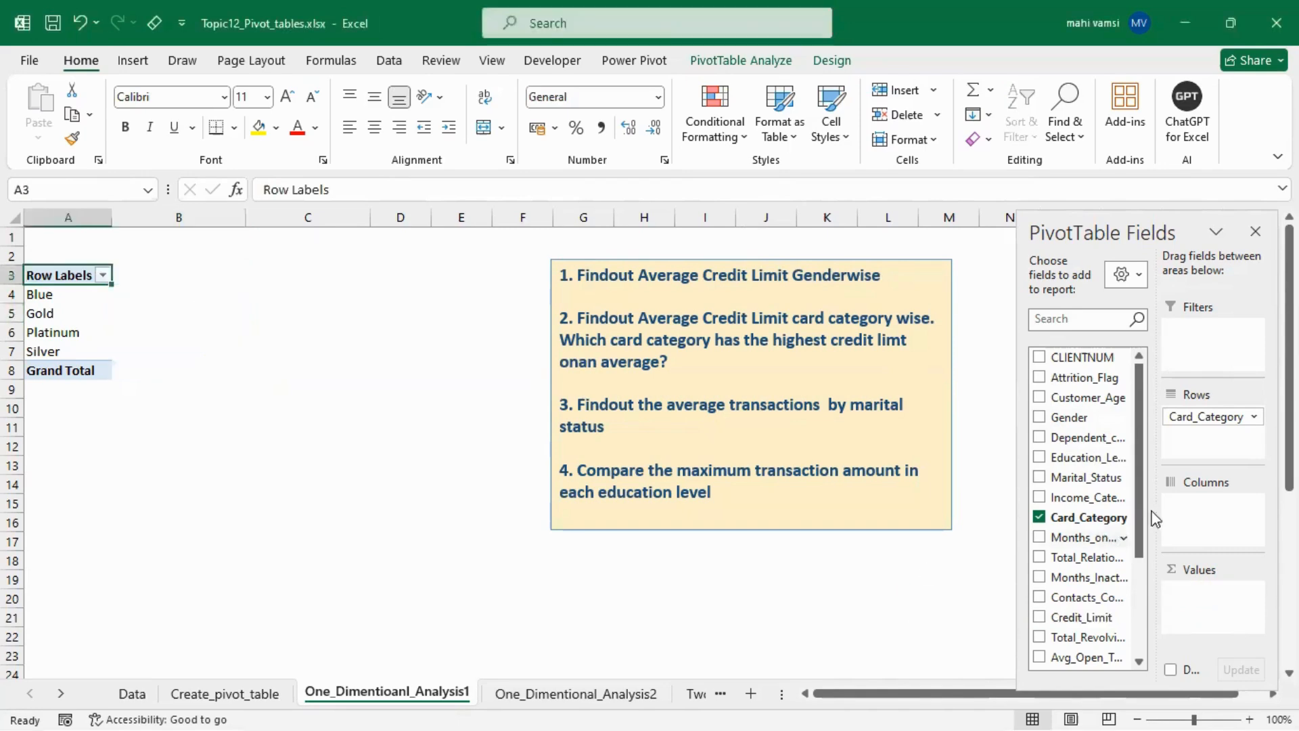
left_click_drag(1211, 416, 839, 441)
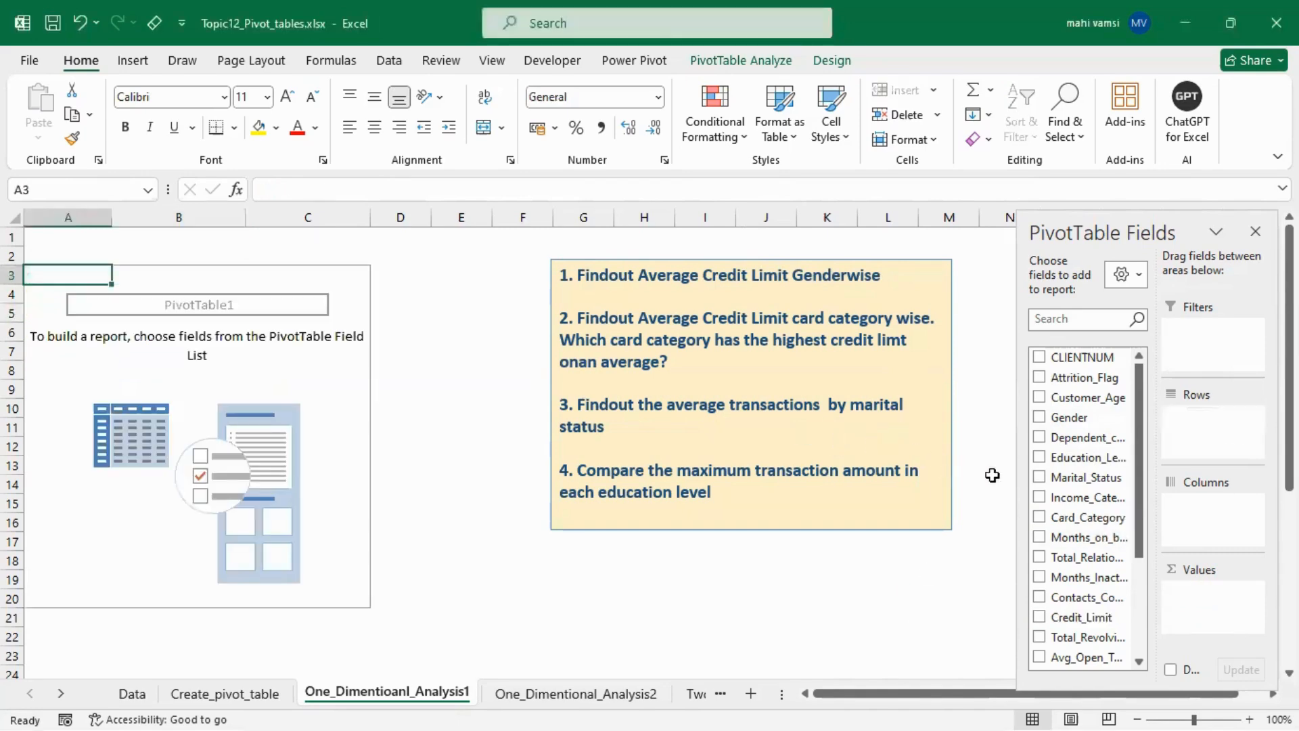
left_click(1040, 418)
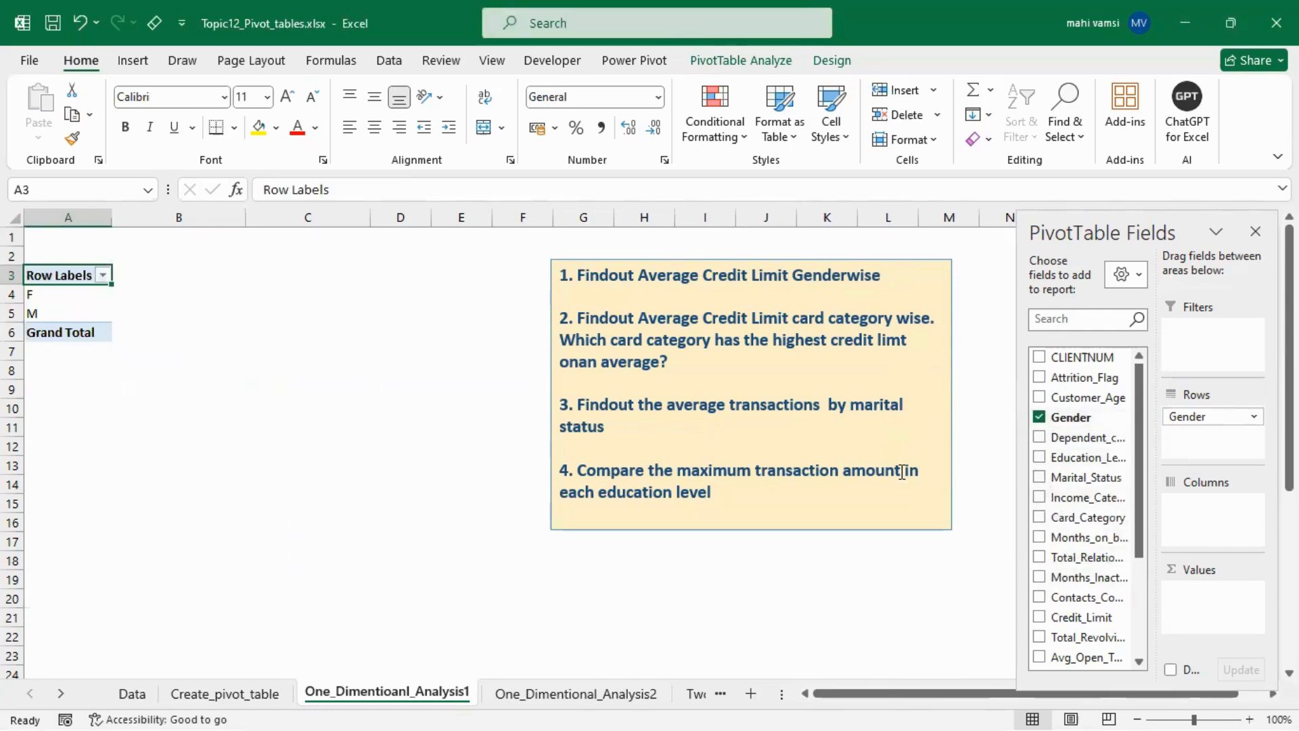
left_click(1039, 617)
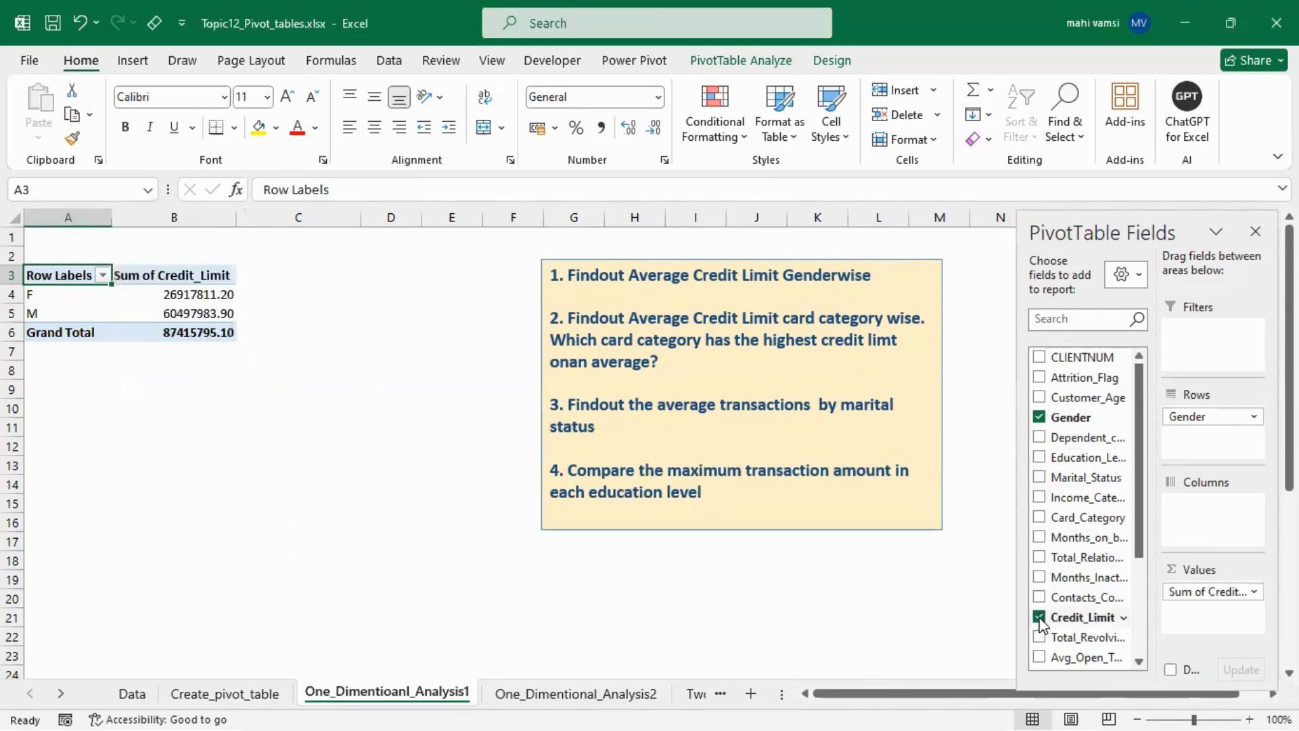
- Summarize the PivotTable's Credit_Limit values by Average instead of Sum
left_click(1255, 593)
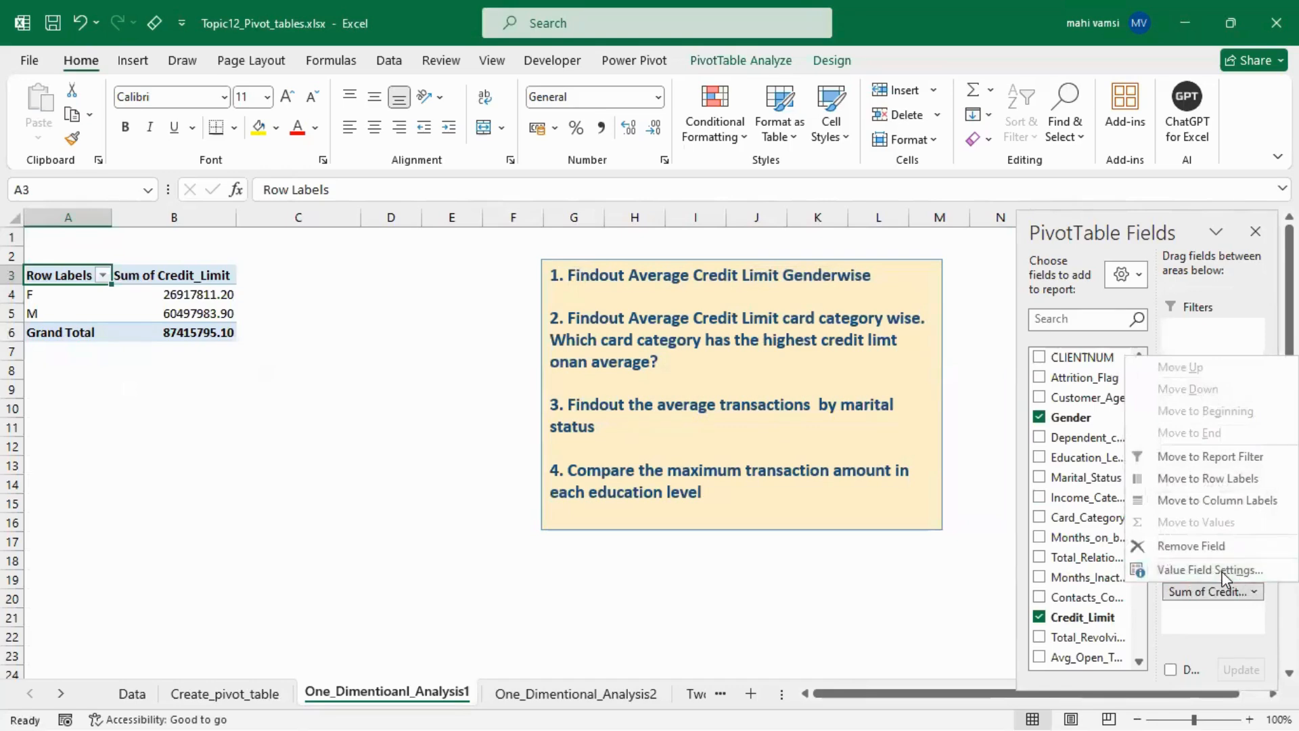
left_click(1230, 570)
left_click(375, 364)
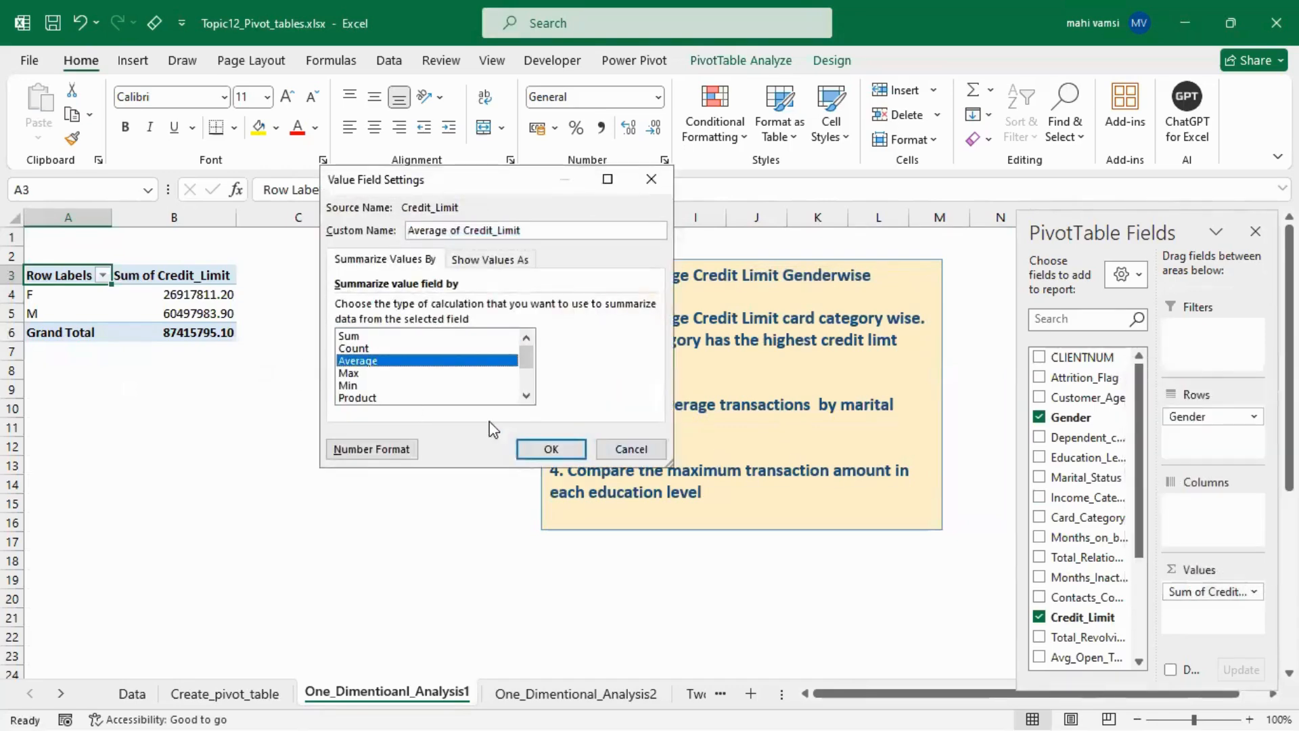
left_click(536, 448)
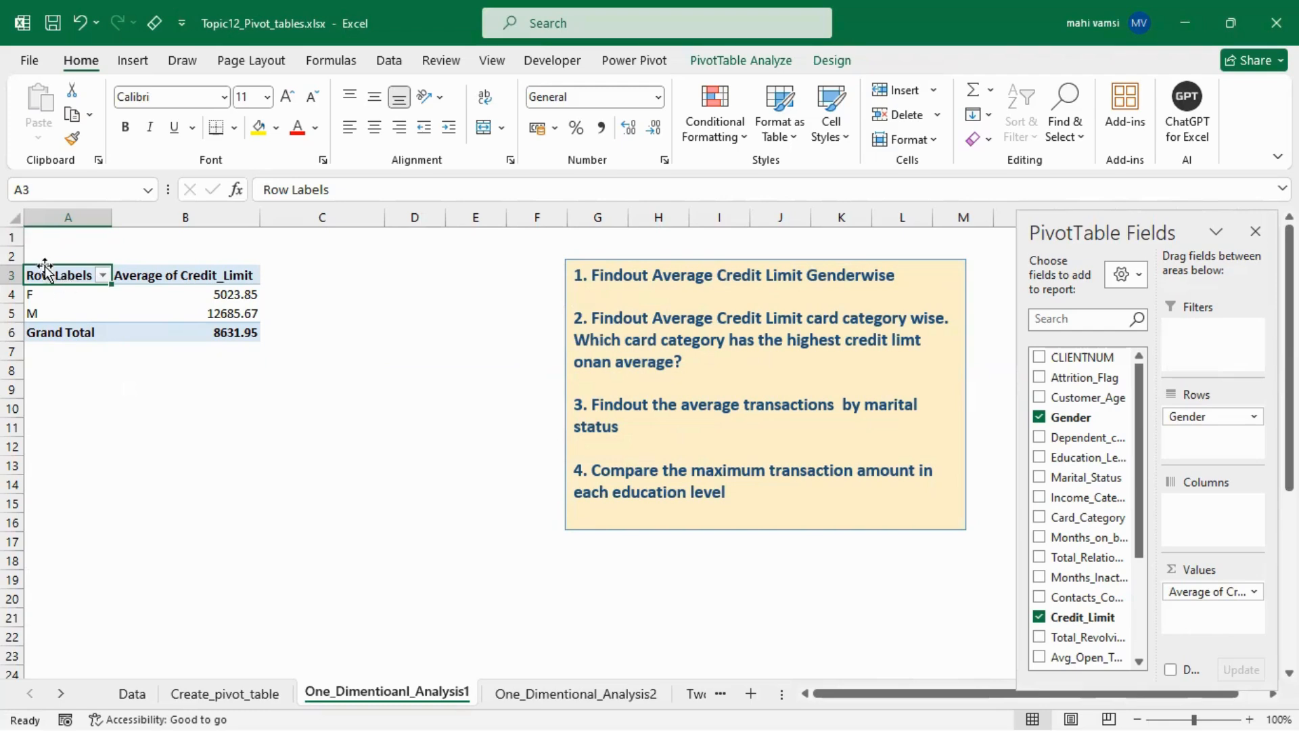
- Insert a clustered column PivotChart of average credit limit by gender, move it below the PivotTable and enlarge it to about 8.33 by 12.91 cm
left_click_drag(54, 278, 207, 334)
left_click(832, 61)
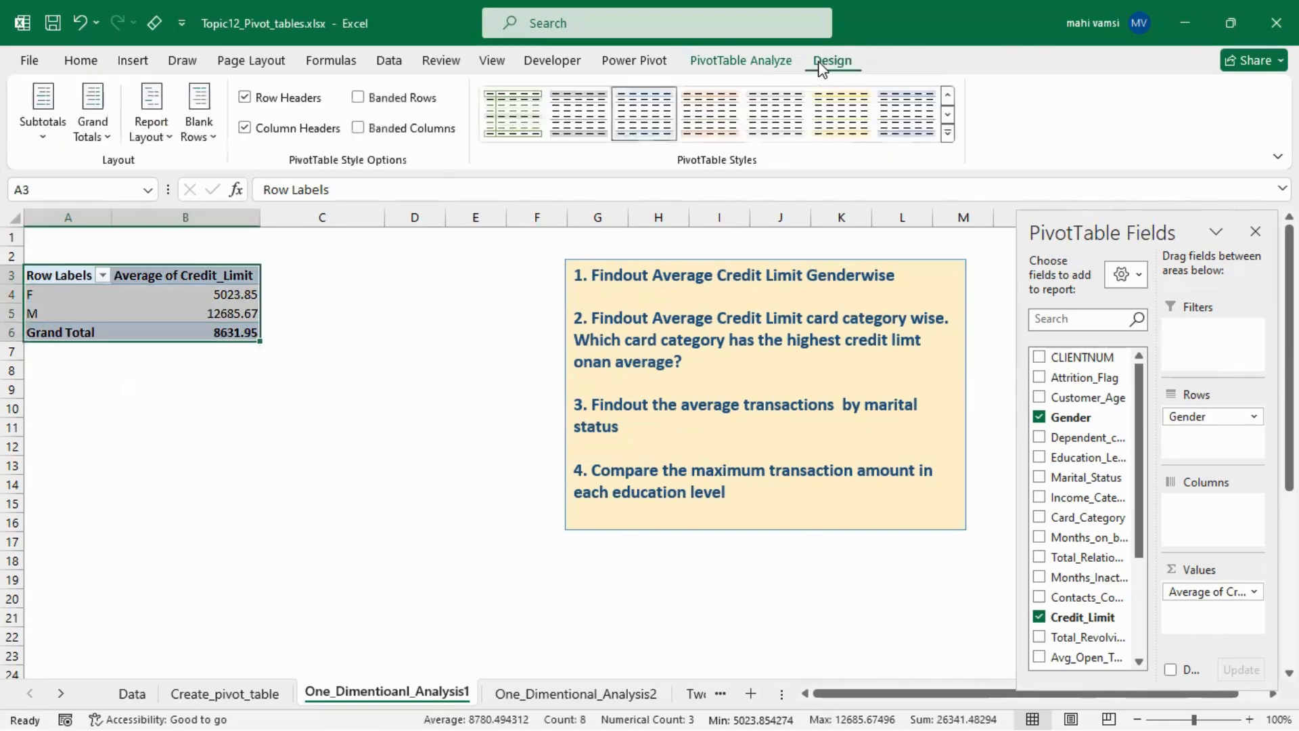
left_click(757, 67)
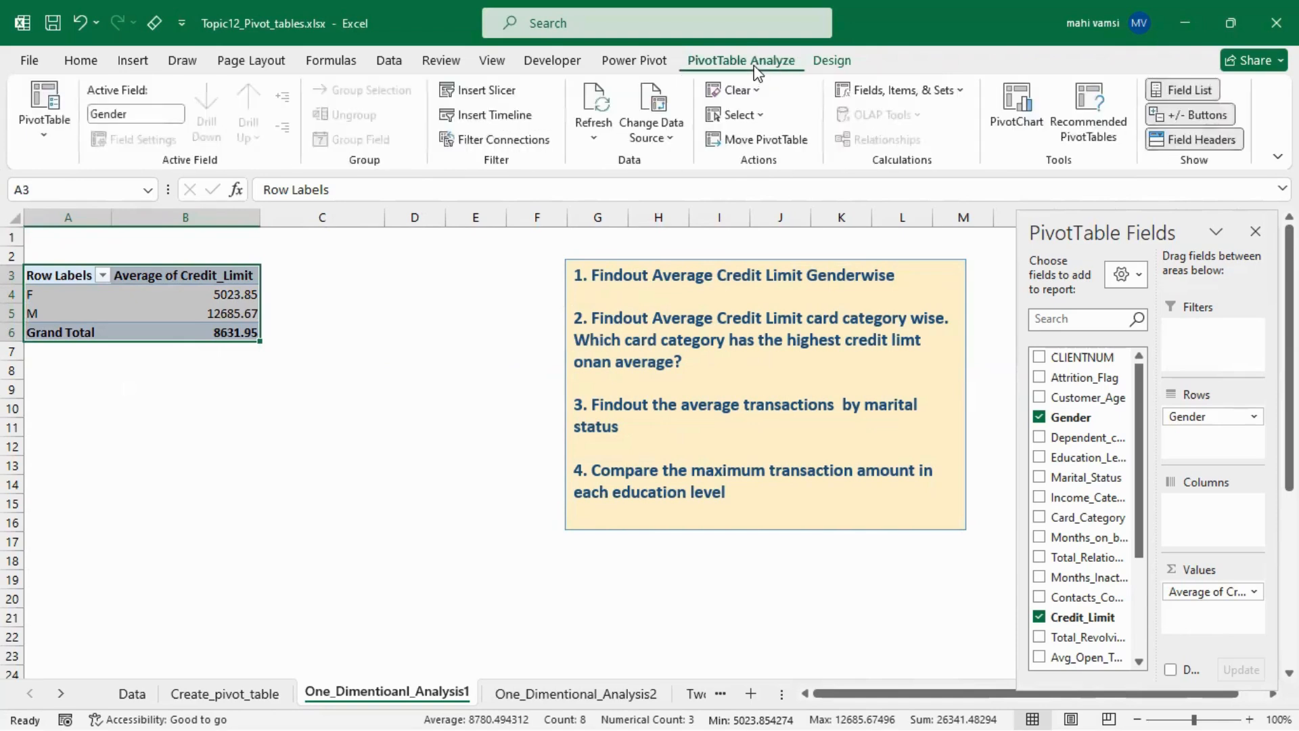
left_click(1017, 108)
mouse_move(627, 327)
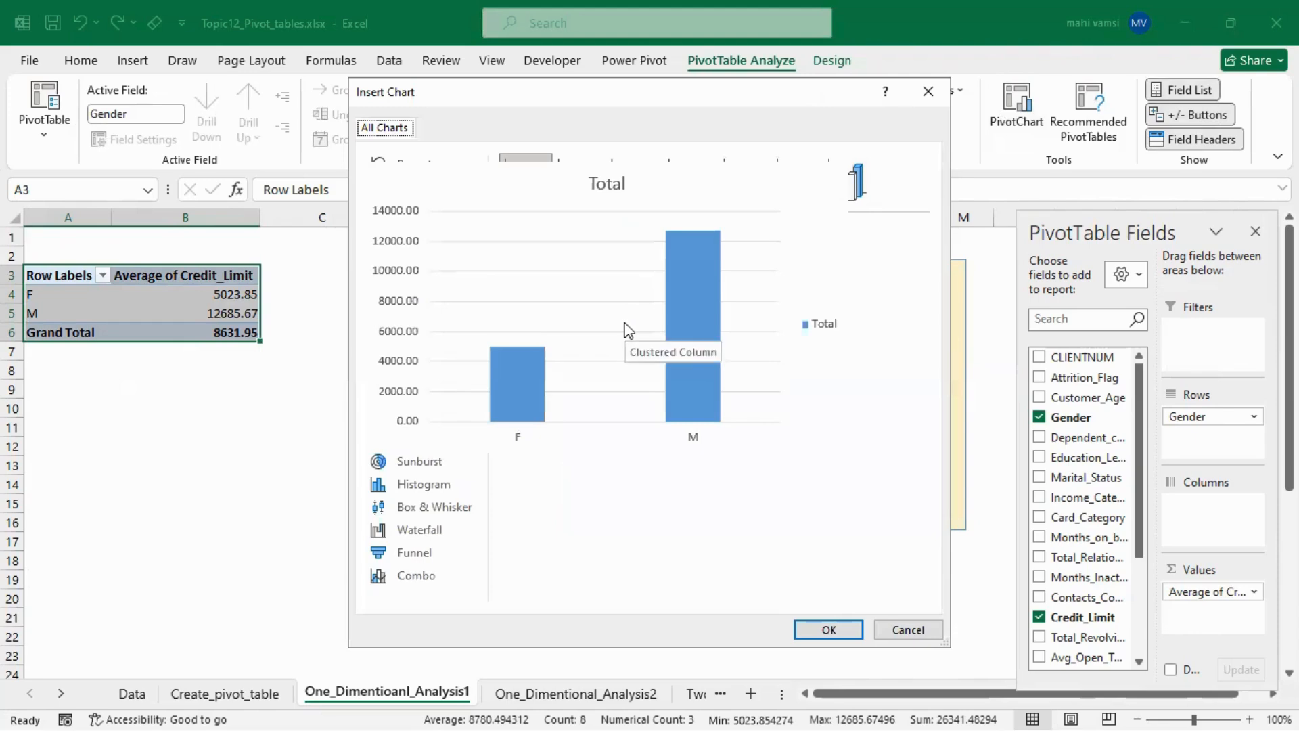
left_click(827, 630)
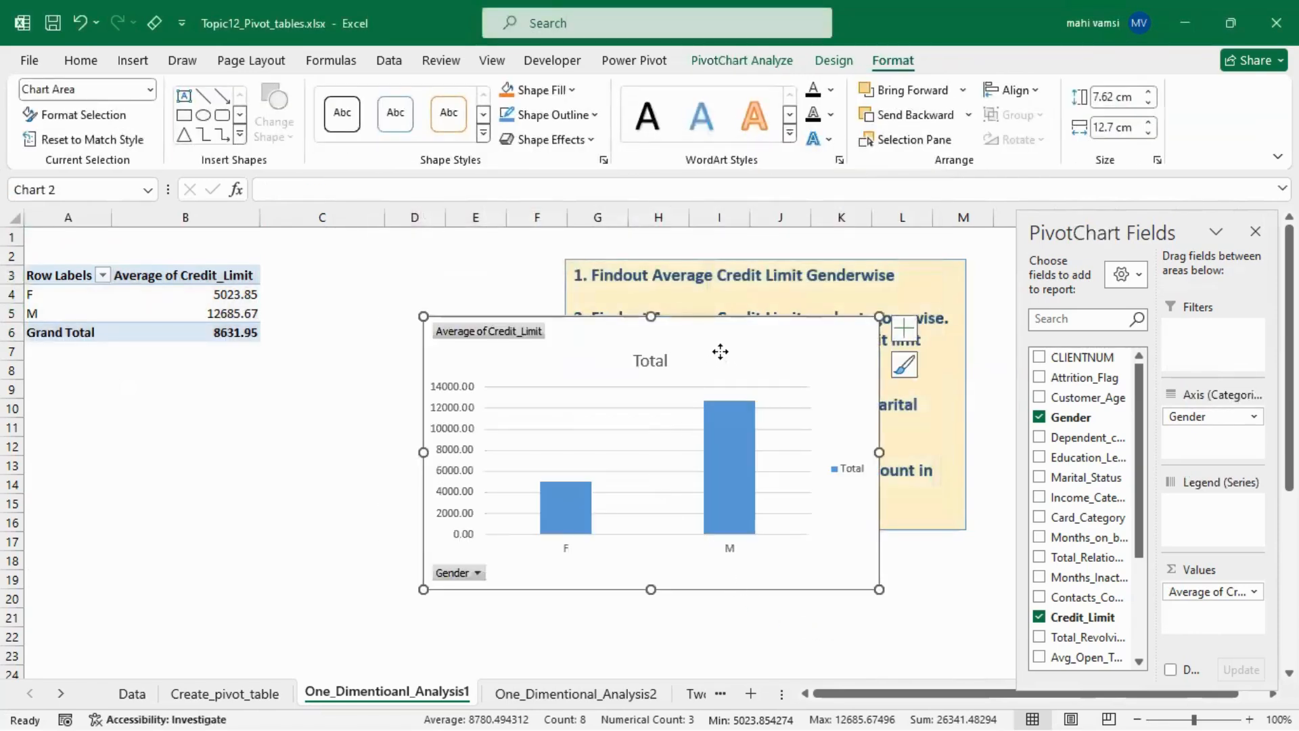
left_click_drag(719, 351, 310, 389)
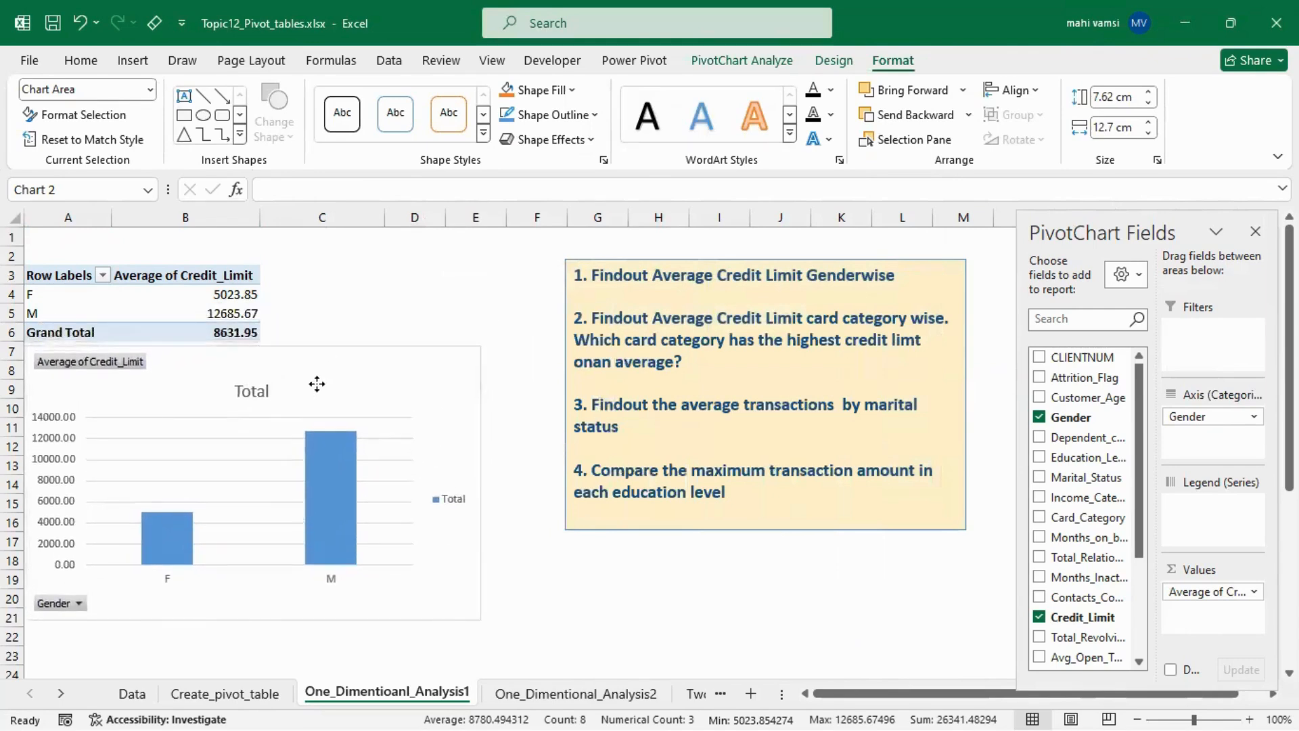
left_click_drag(477, 621, 488, 645)
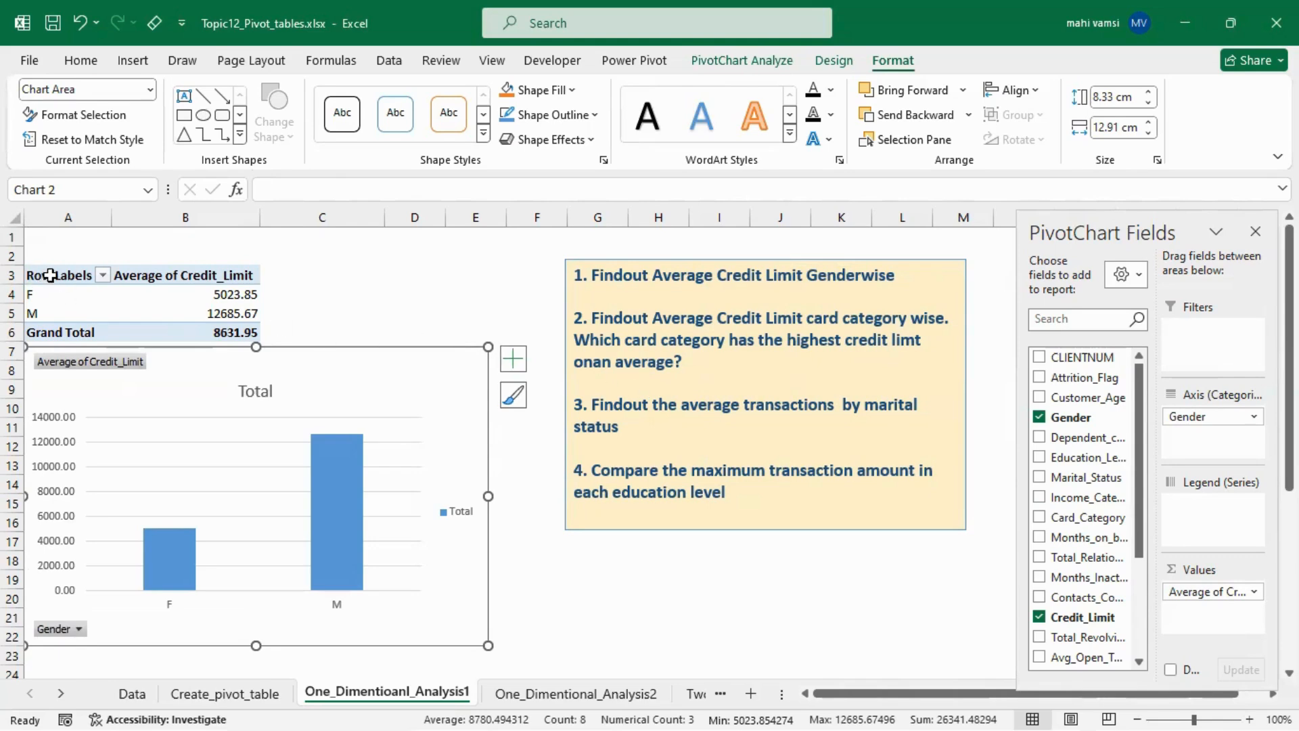
- Copy the gender PivotTable in A3:B6 and paste the copy at cell A28, below the chart
left_click_drag(54, 278, 206, 334)
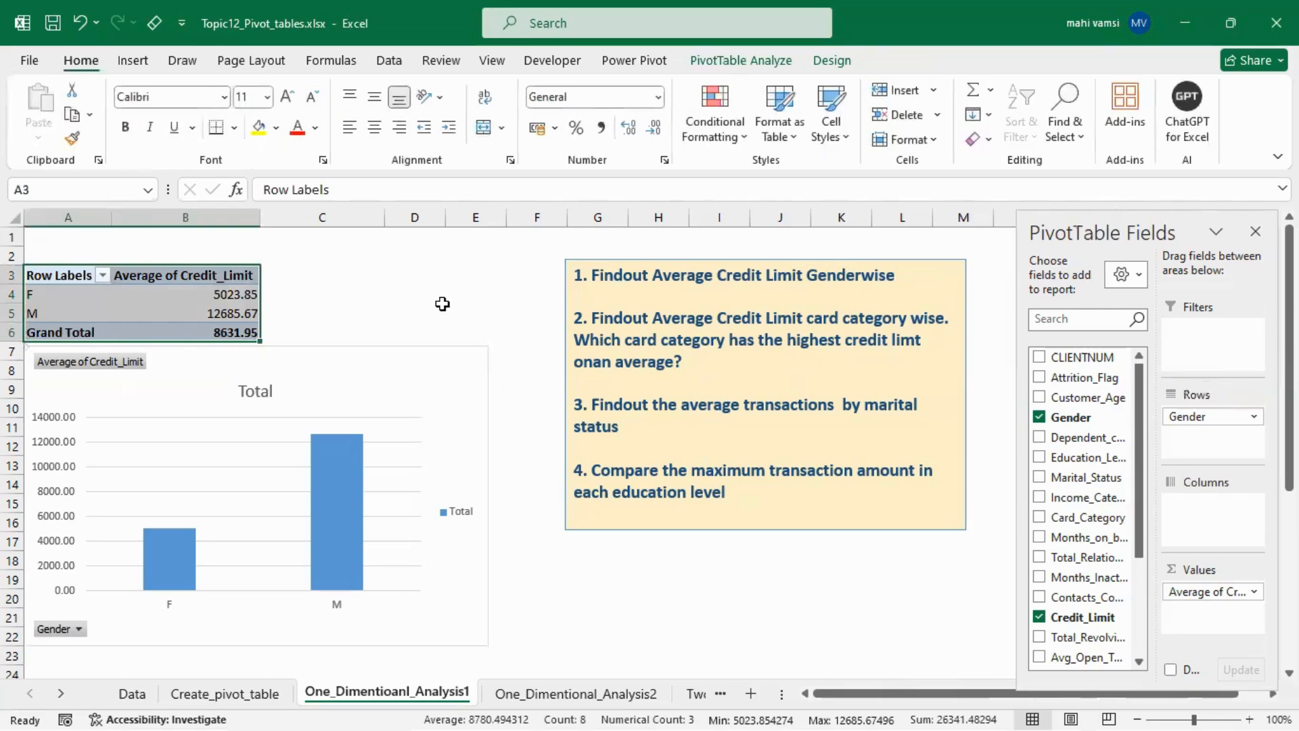
key("ctrl+c")
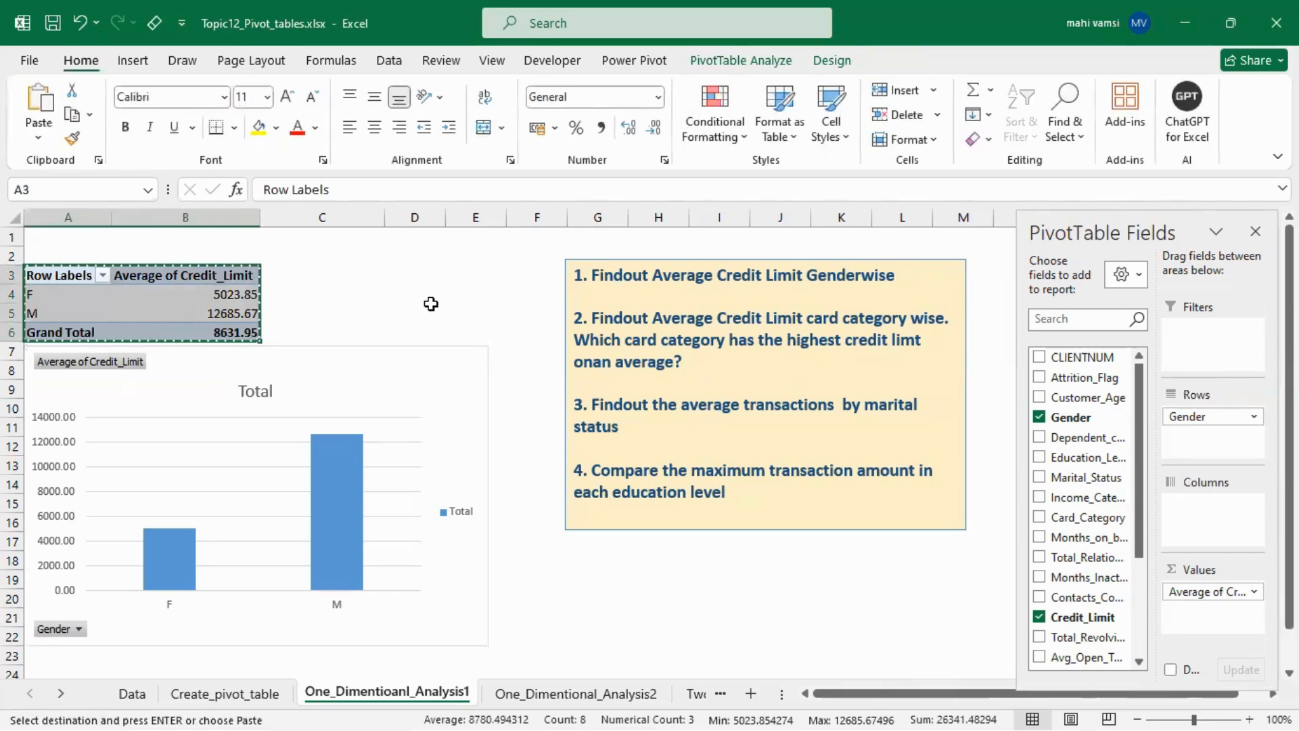
scroll(433, 305, "down", 3)
scroll(429, 308, "down", 4)
left_click(50, 345)
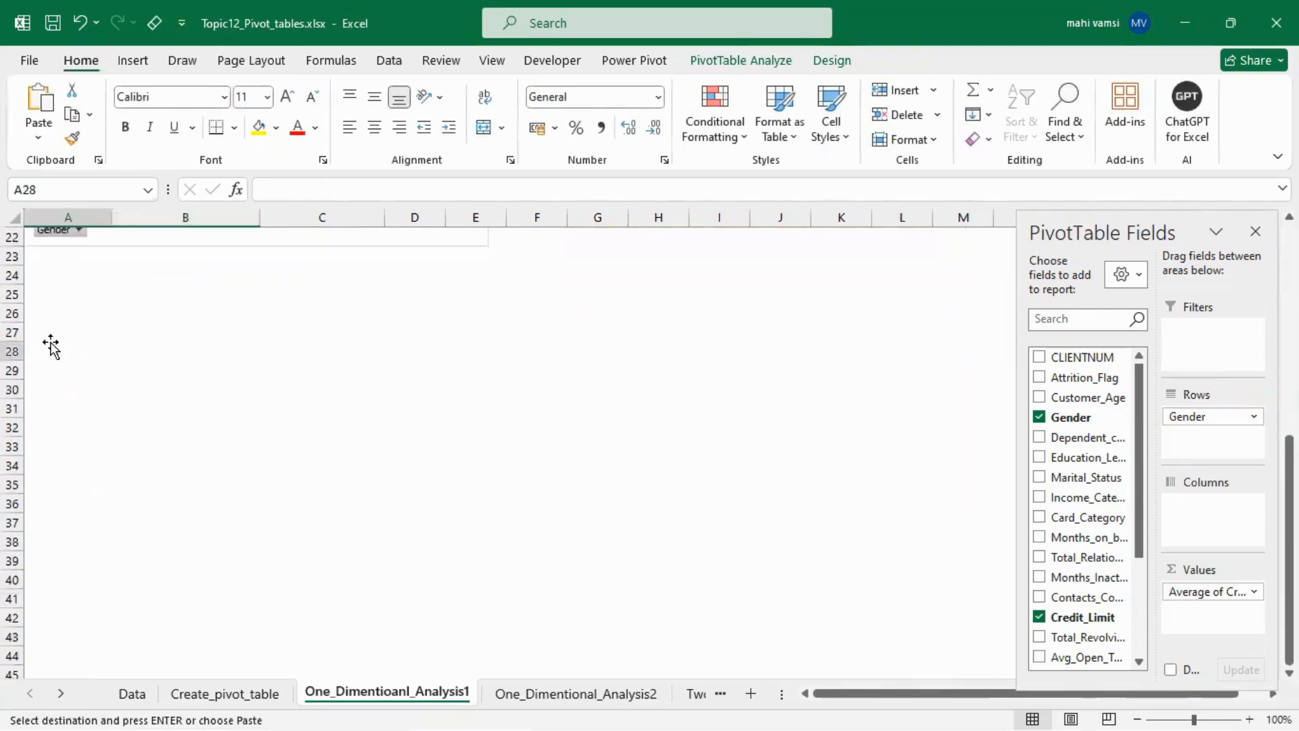
key("ctrl+v")
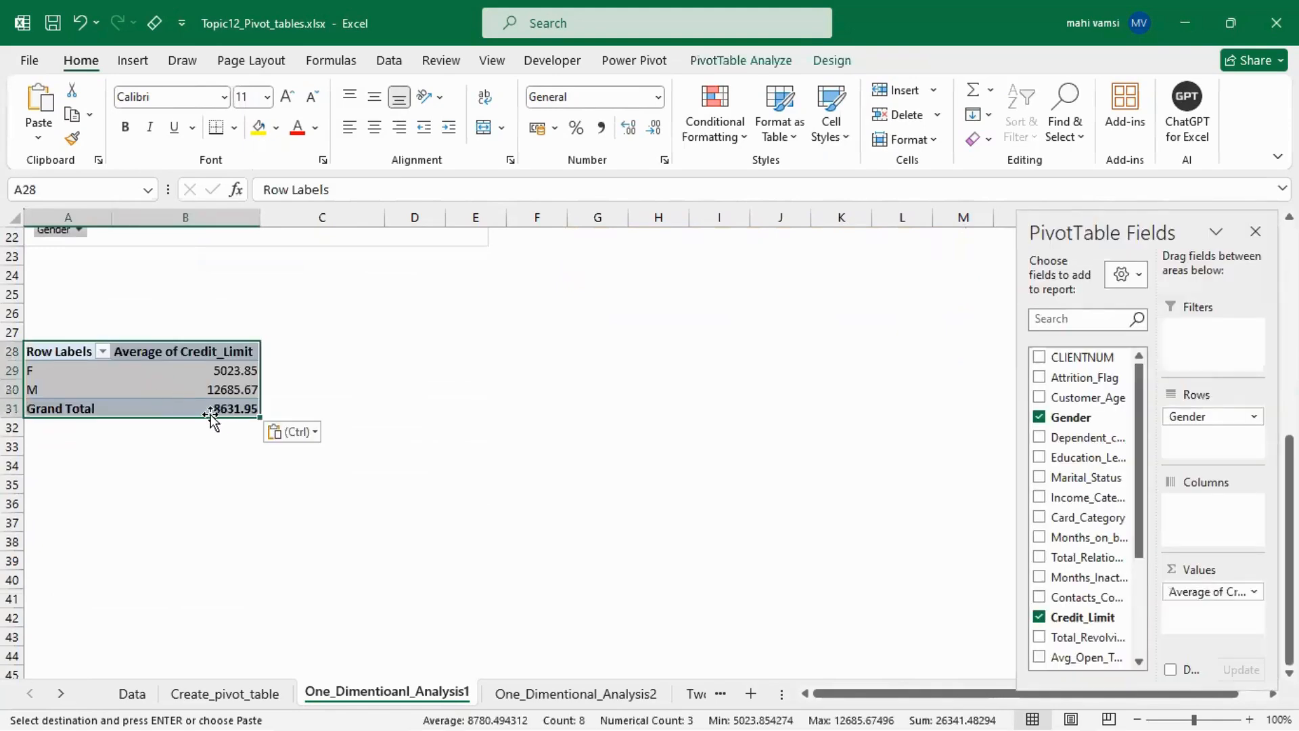
- Replace Gender with Card_Category as the row field of the copied PivotTable at A28
scroll(481, 373, "up", 7)
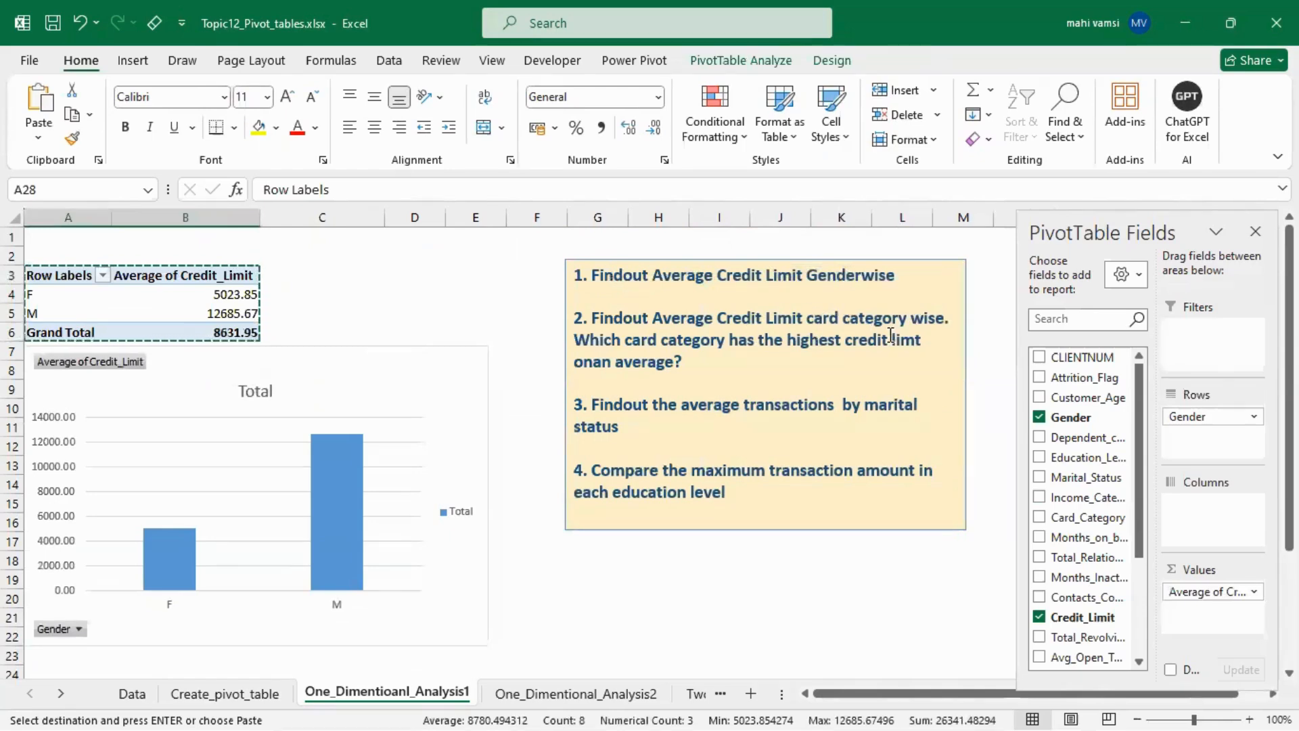
left_click(1040, 418)
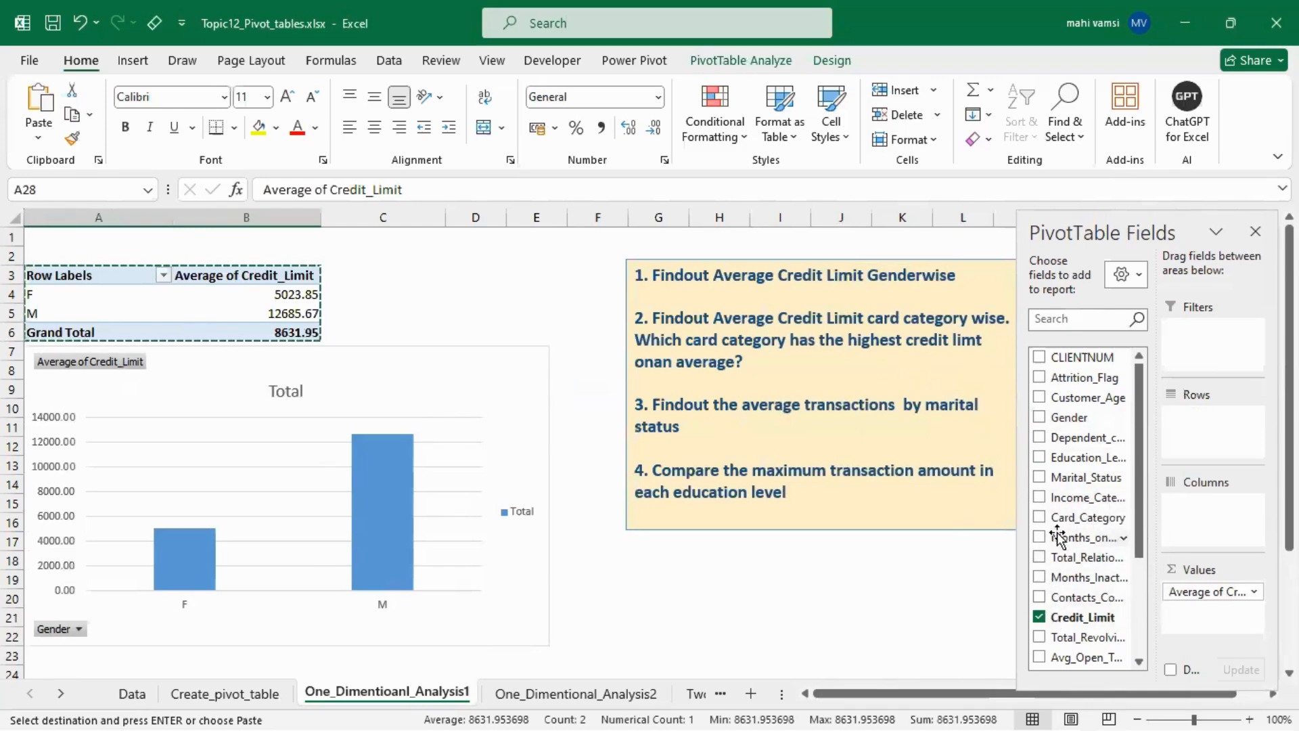
left_click_drag(1076, 525, 1199, 440)
scroll(509, 479, "down", 5)
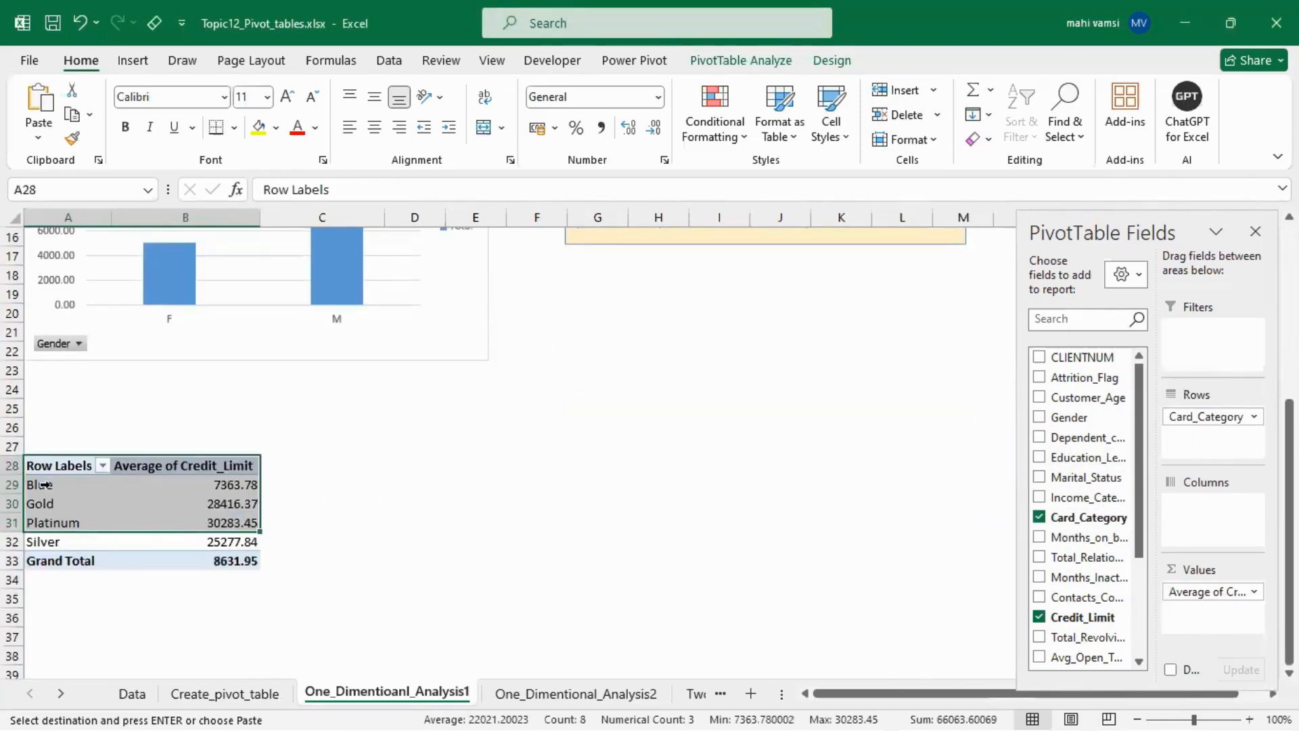
left_click(51, 462)
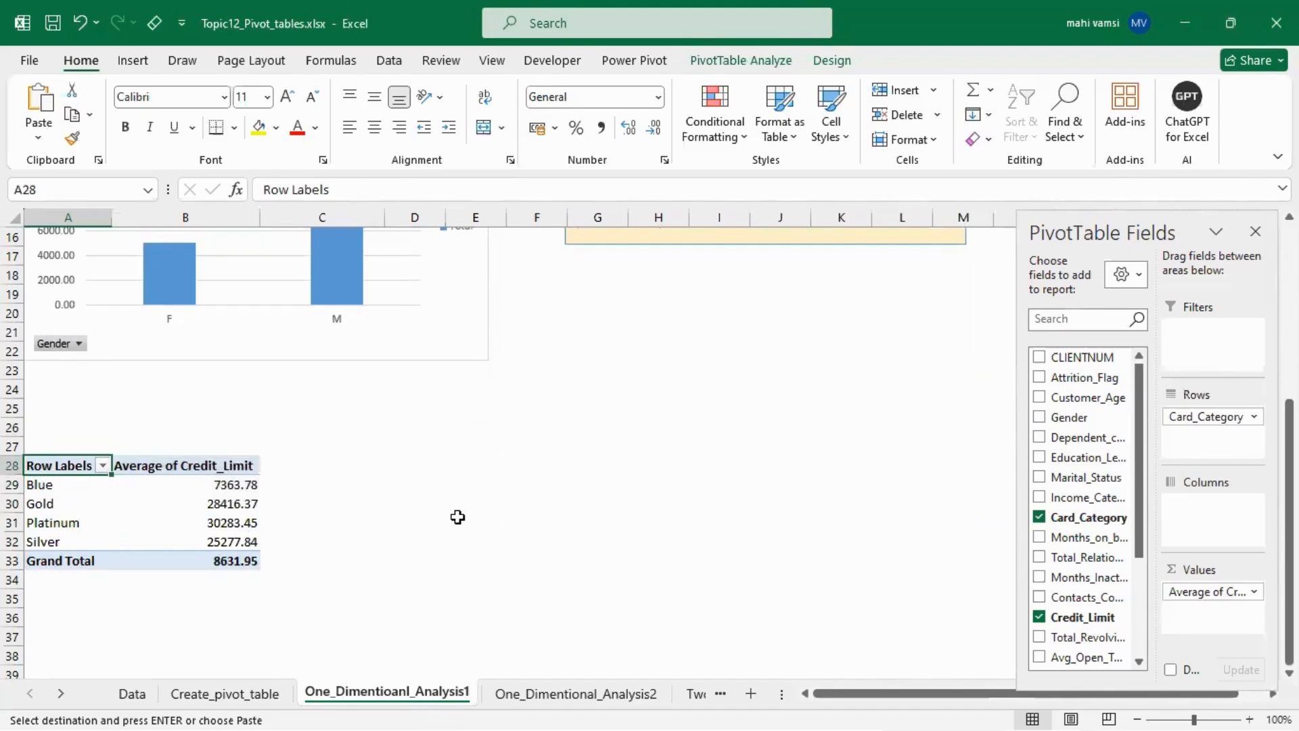
- Sort the card category PivotTable by average credit limit from largest to smallest and select its top category row
scroll(457, 517, "up", 5)
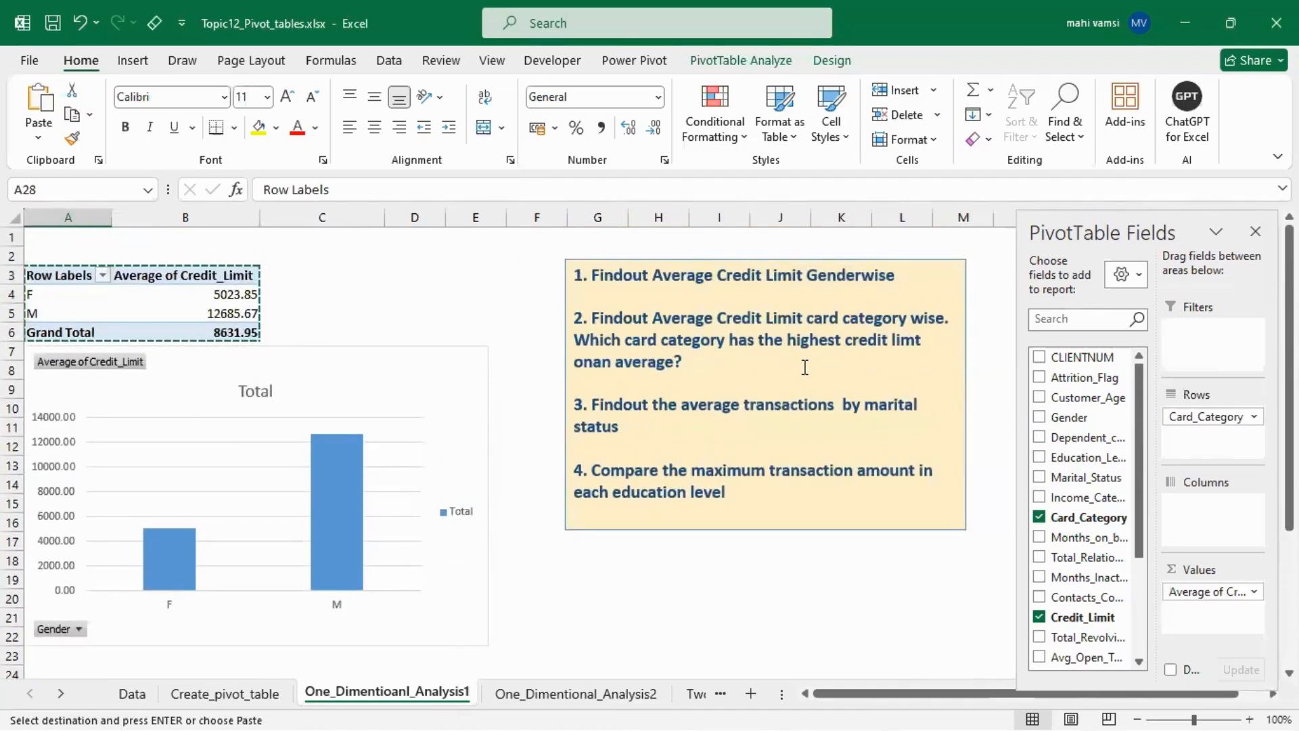
scroll(456, 478, "down", 5)
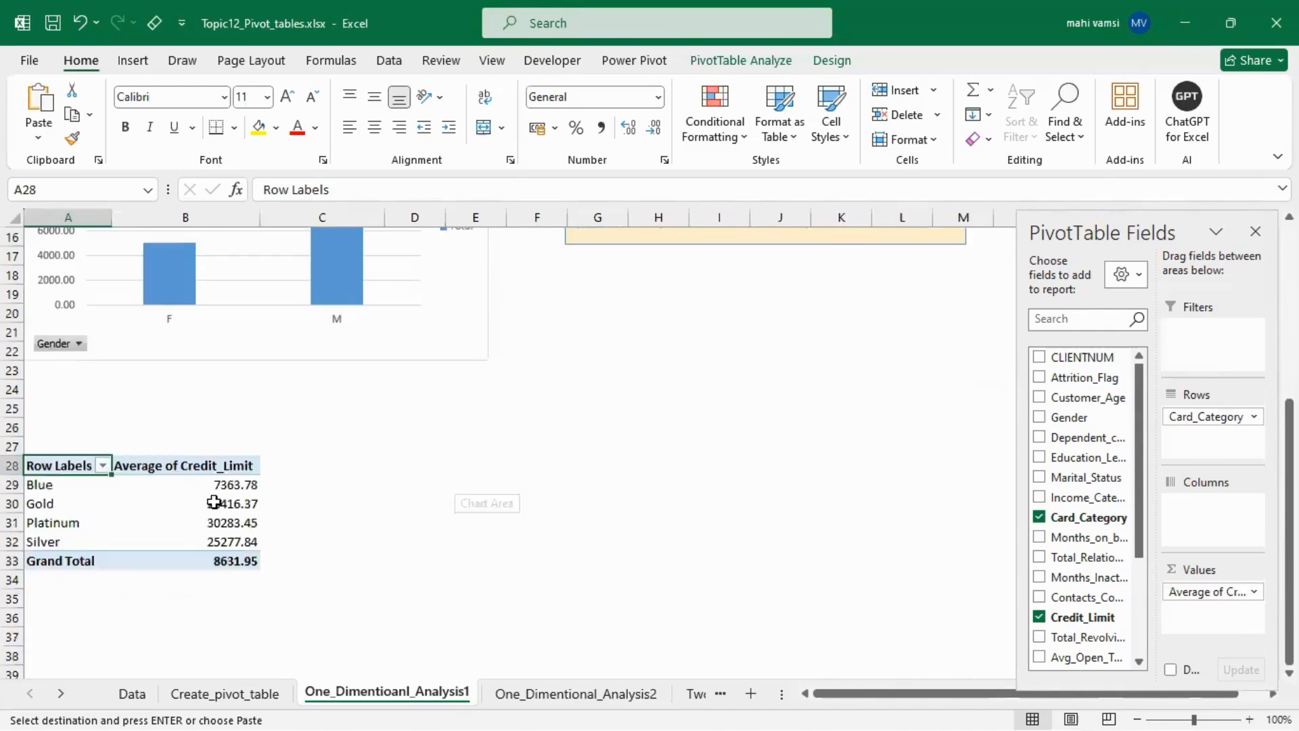
left_click_drag(188, 486, 176, 540)
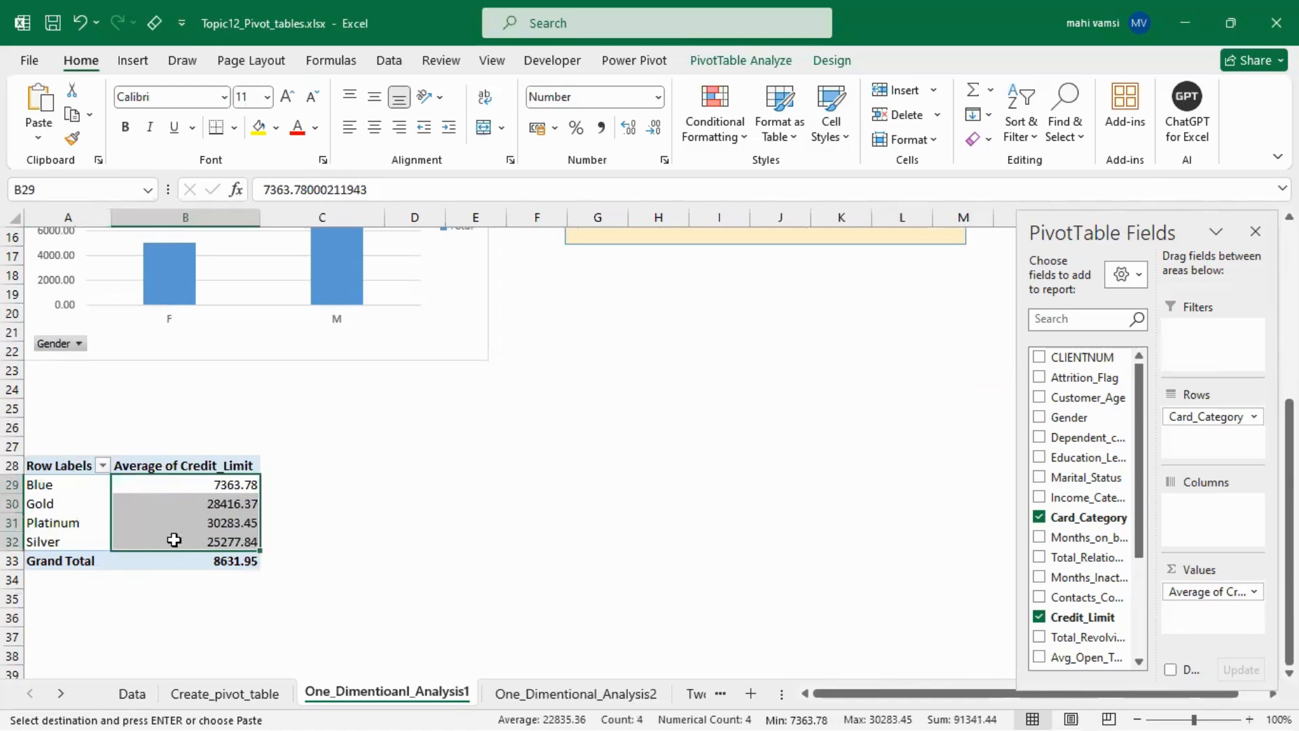
left_click(191, 507)
right_click(178, 485)
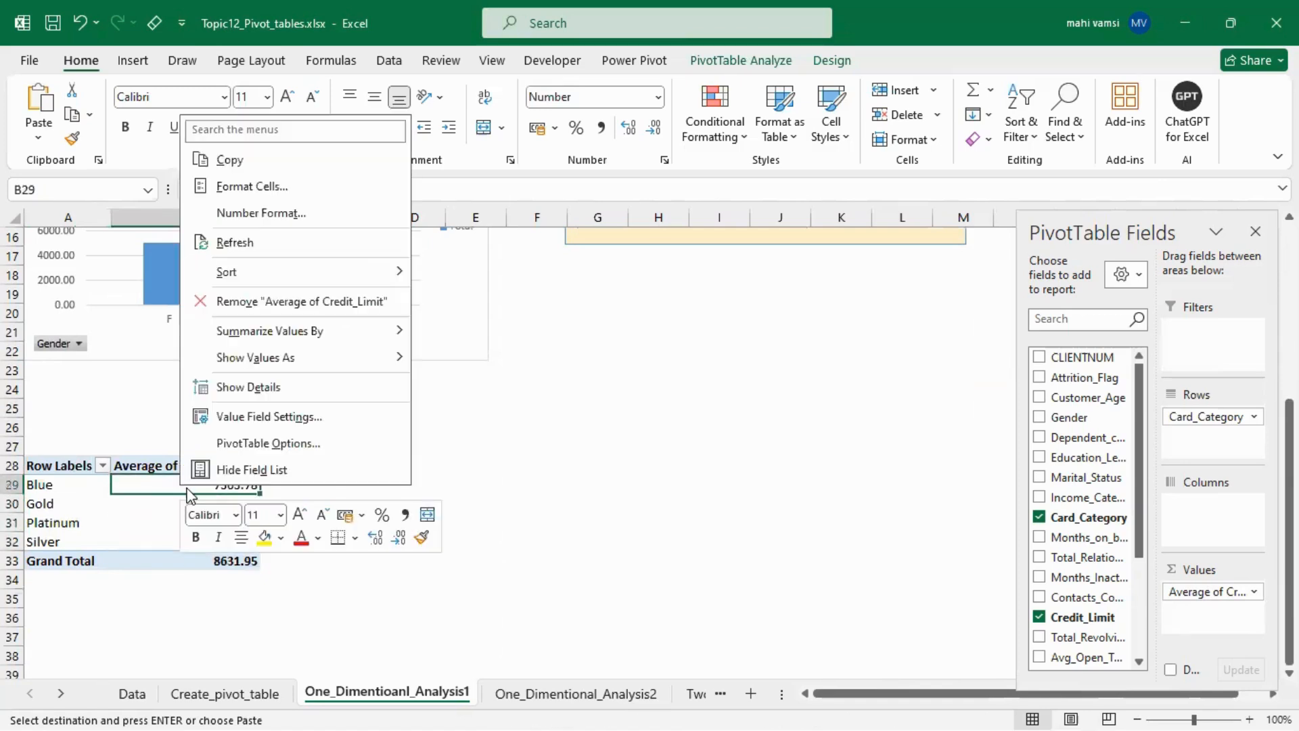
mouse_move(272, 274)
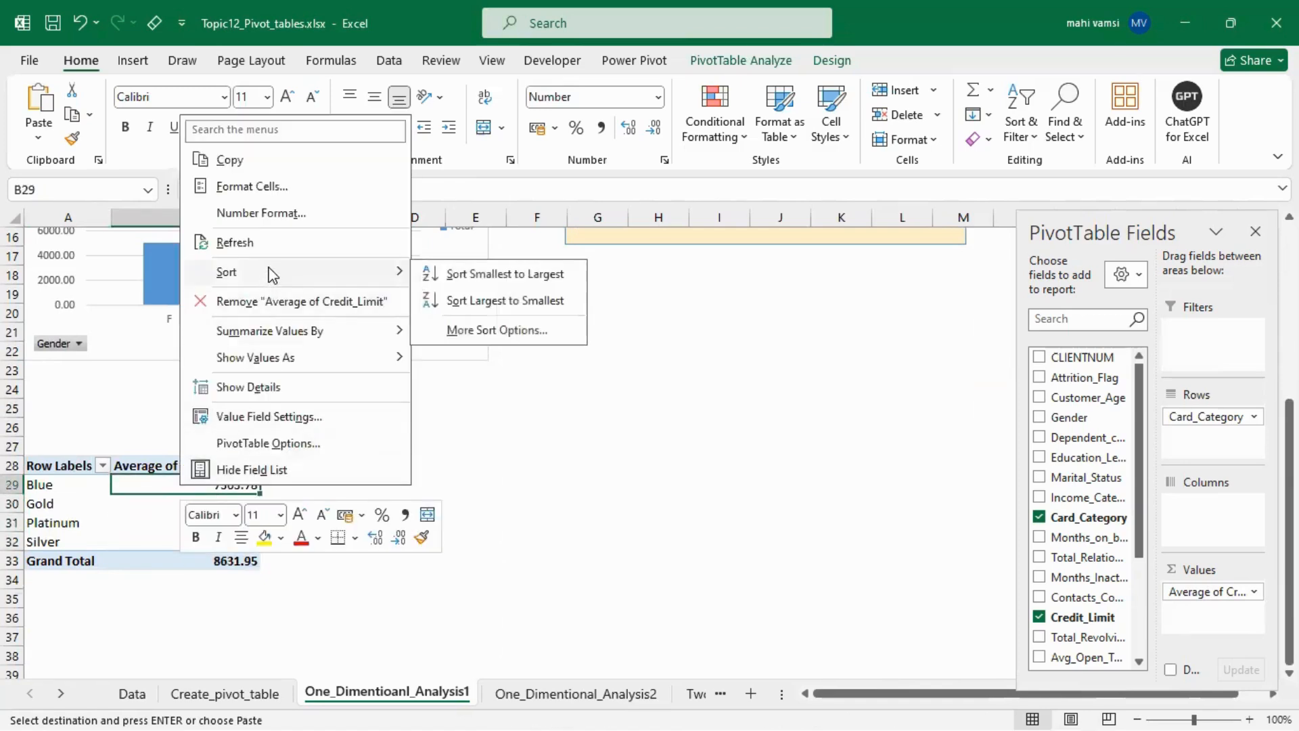
left_click(506, 302)
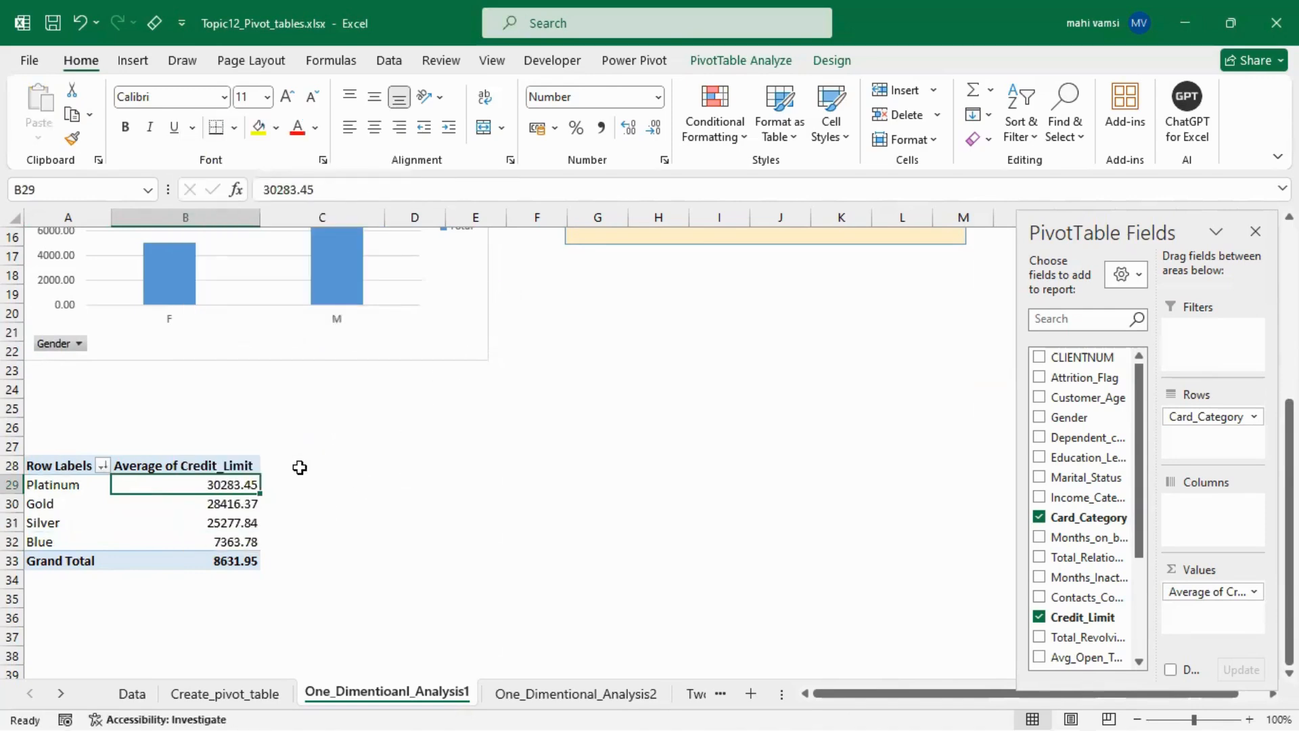
left_click_drag(61, 485, 183, 485)
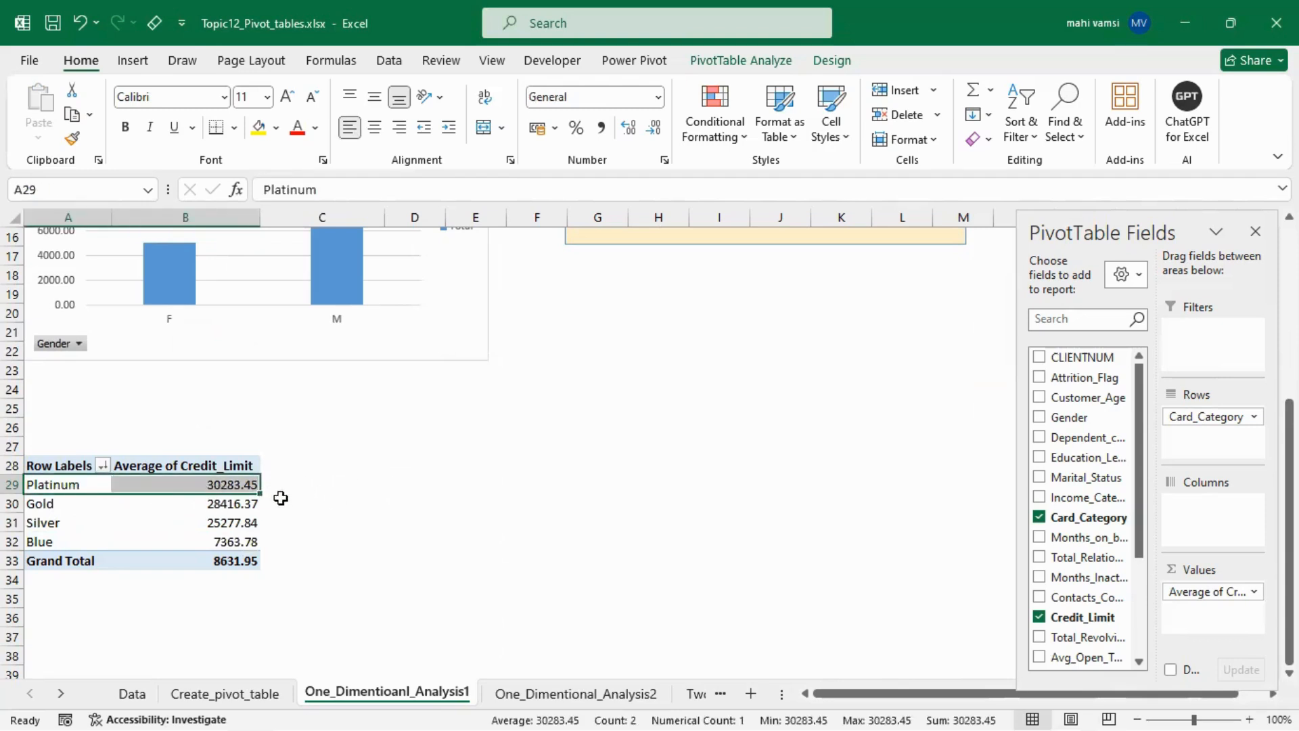
- Insert a clustered column PivotChart of average credit limit by card category and place it directly beside its PivotTable, starting at row 23
left_click_drag(60, 466, 248, 556)
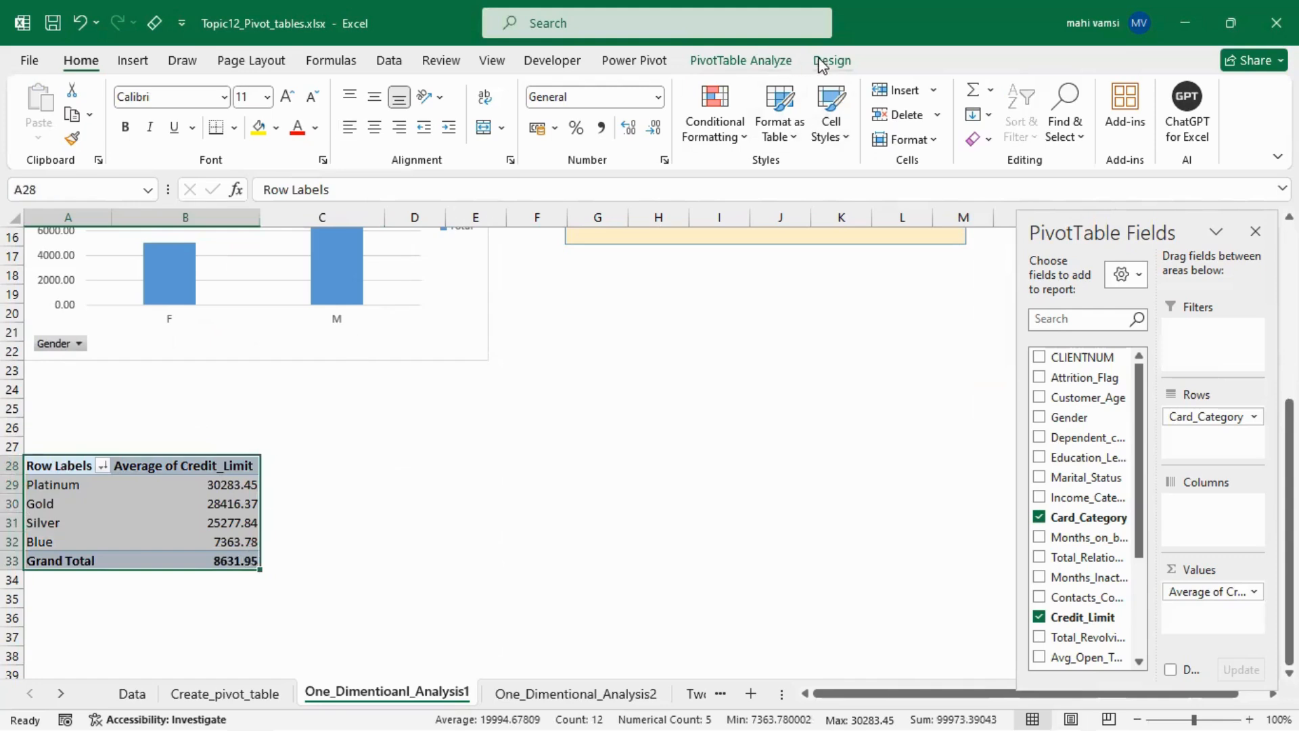
left_click(765, 64)
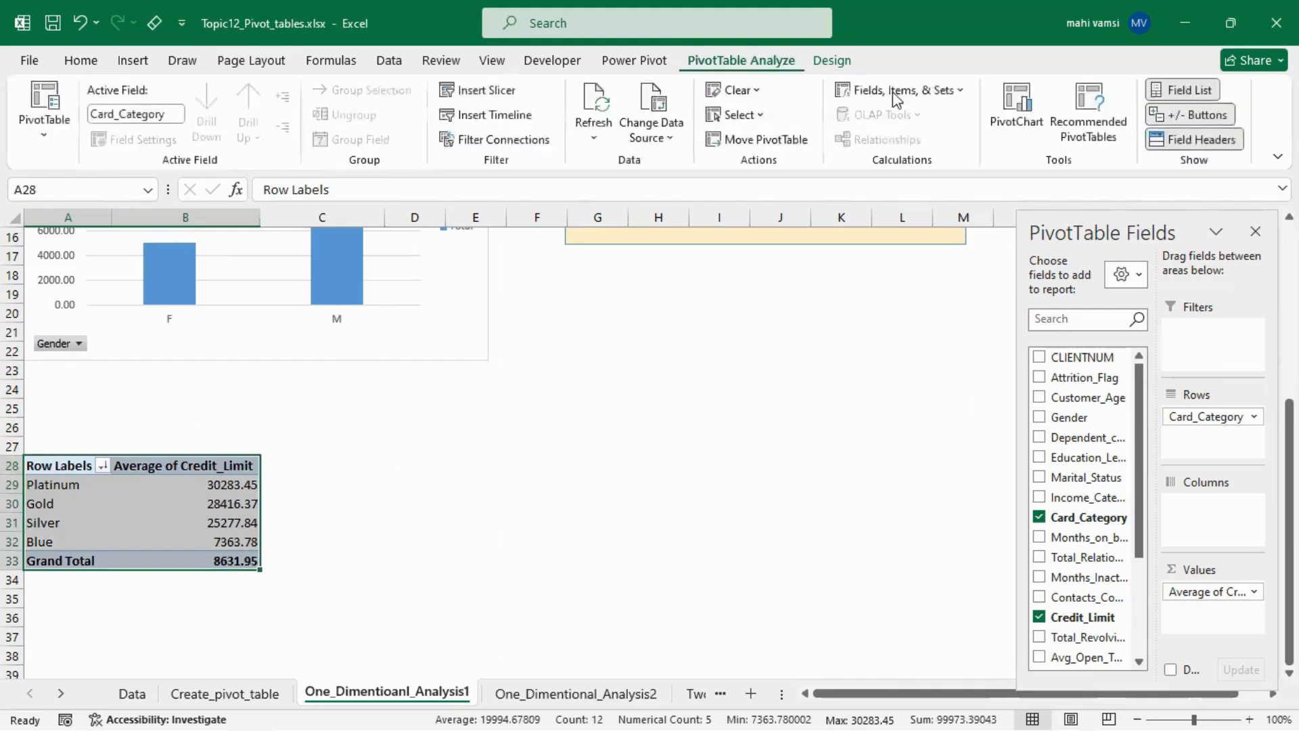
left_click(1017, 112)
mouse_move(649, 313)
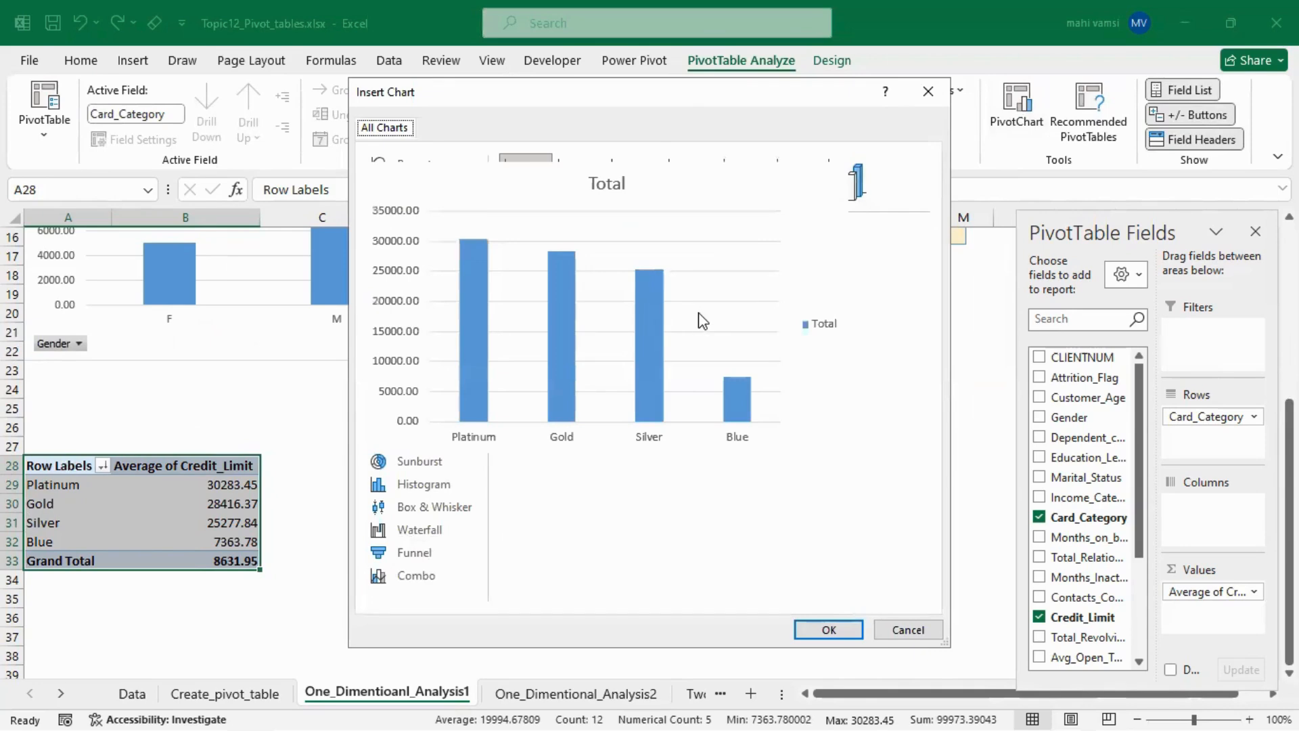
left_click(838, 632)
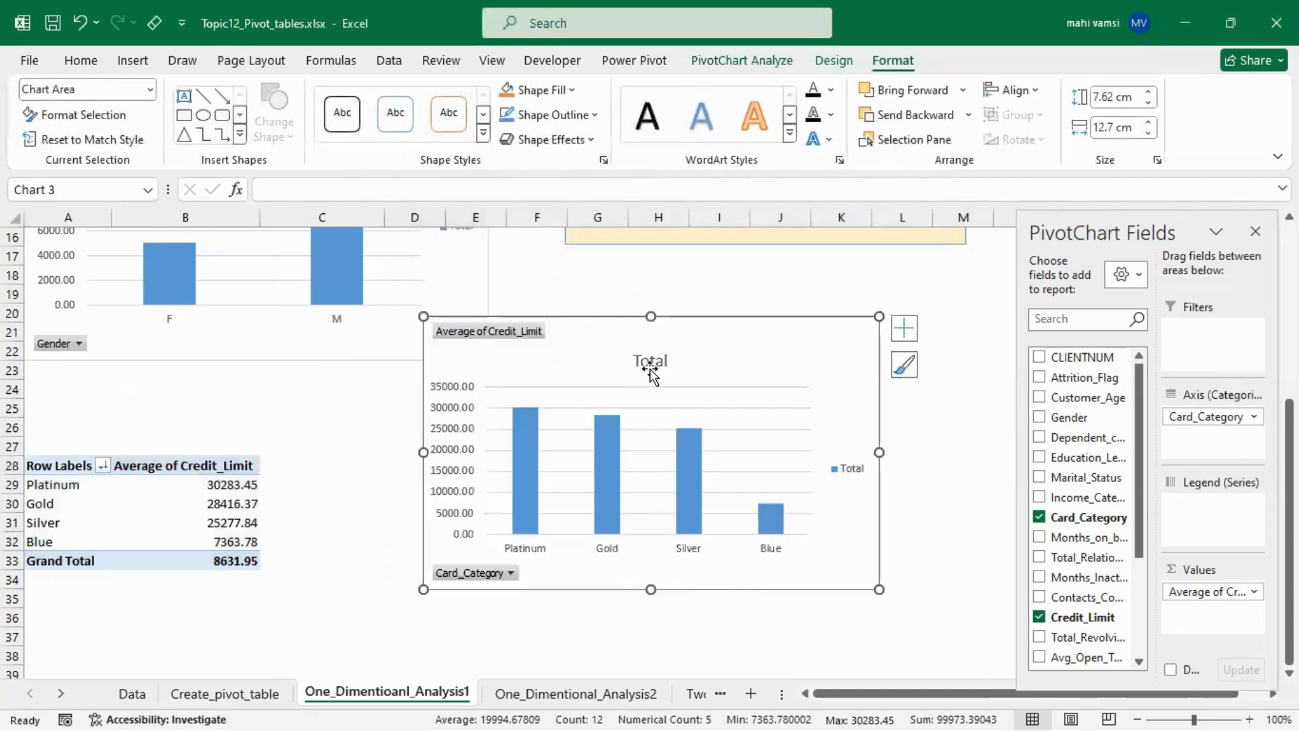
left_click_drag(709, 329, 549, 377)
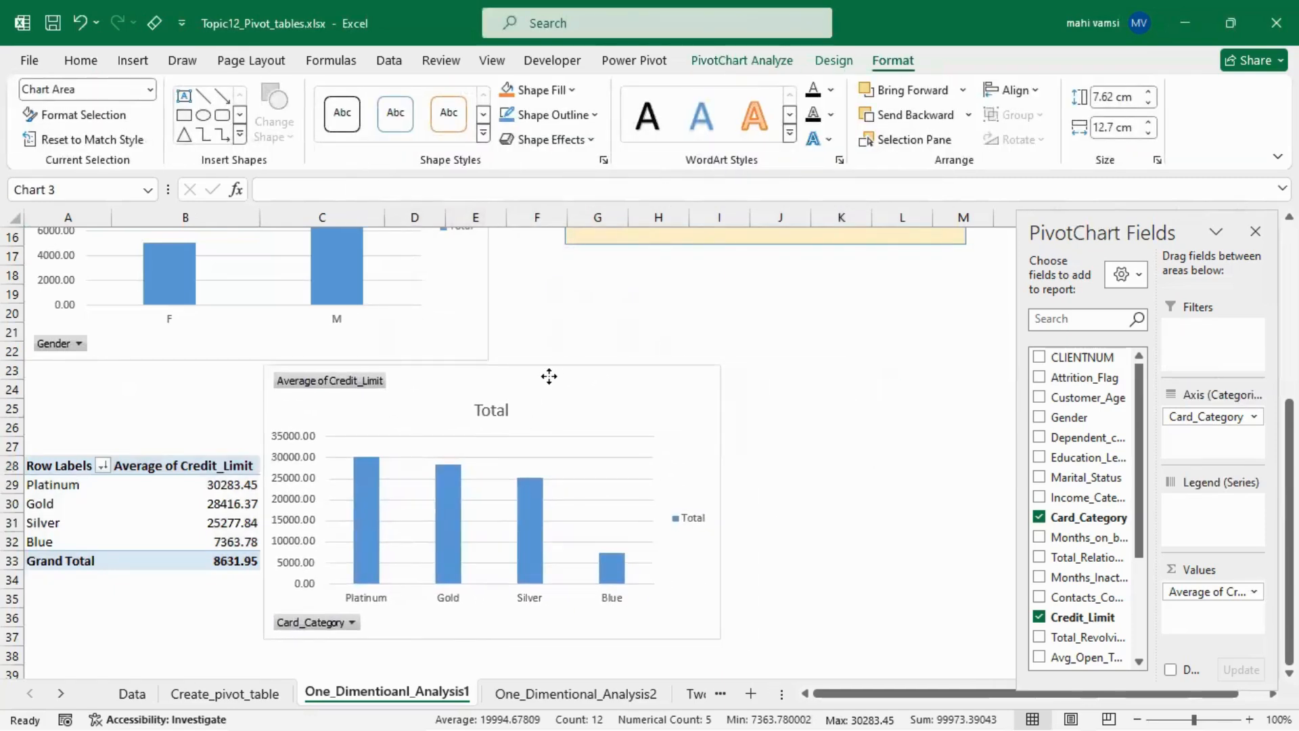
- Hide all field buttons on the card category PivotChart
left_click(365, 383)
right_click(360, 382)
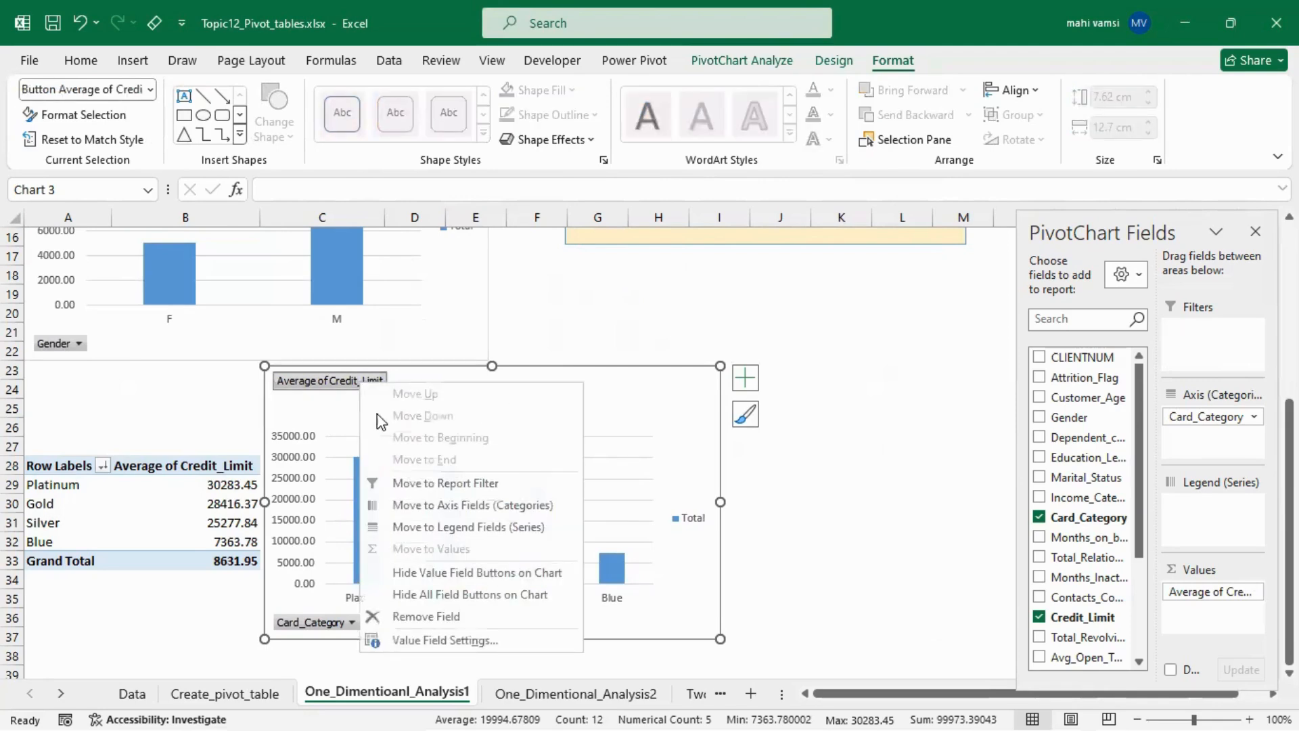
left_click(440, 592)
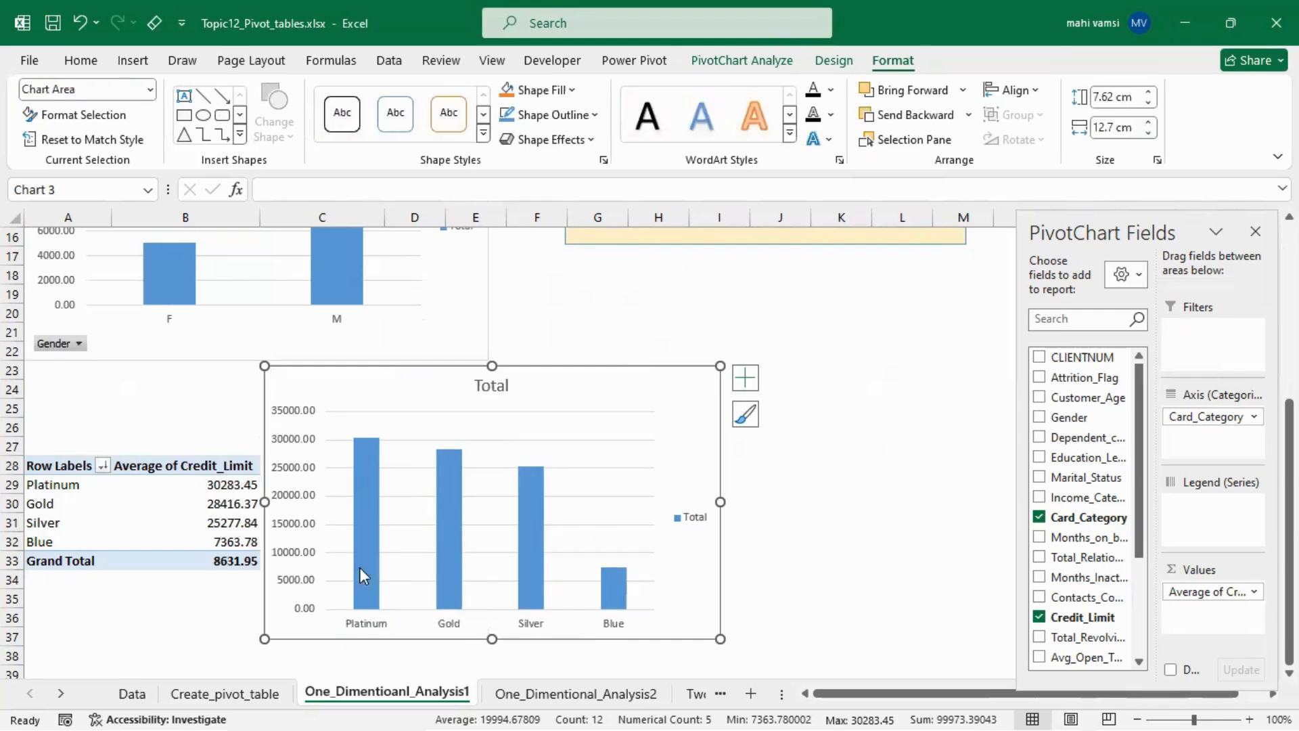
- Delete the vertical value axis, the legend and the major gridlines from the card category PivotChart
left_click(298, 533)
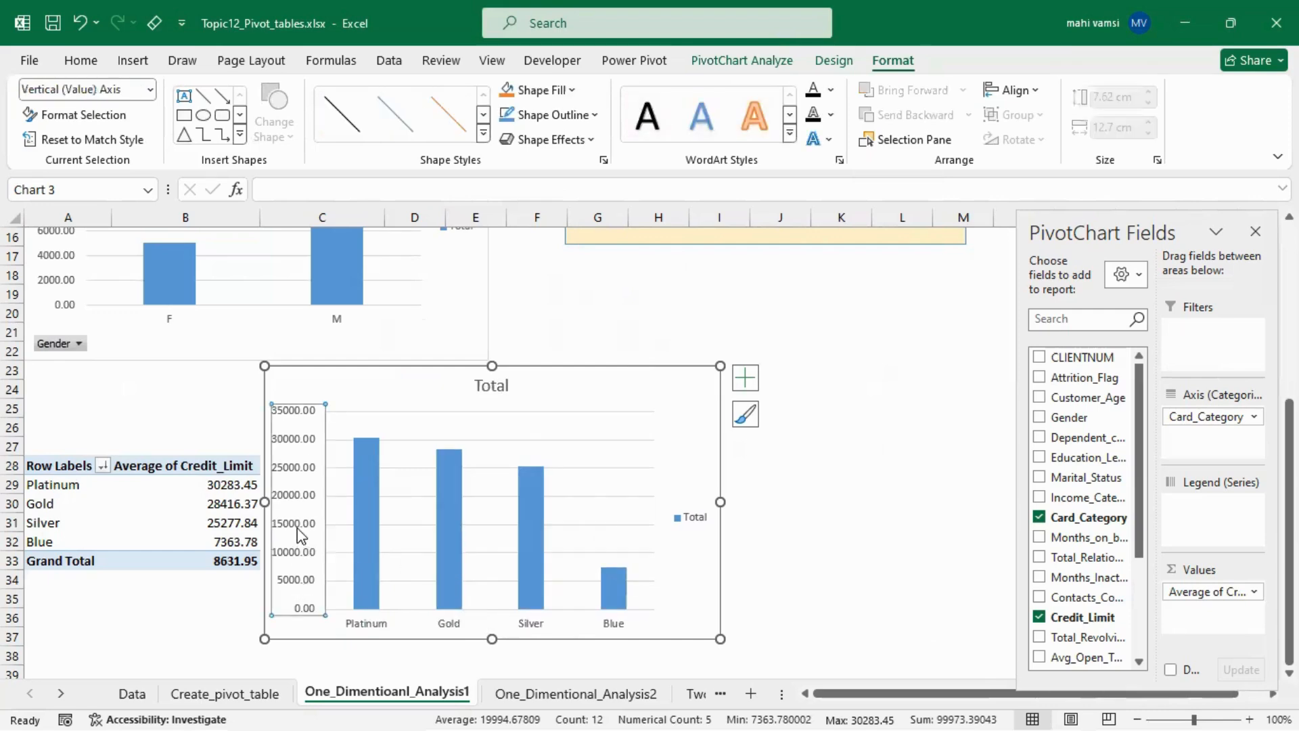
key("Delete")
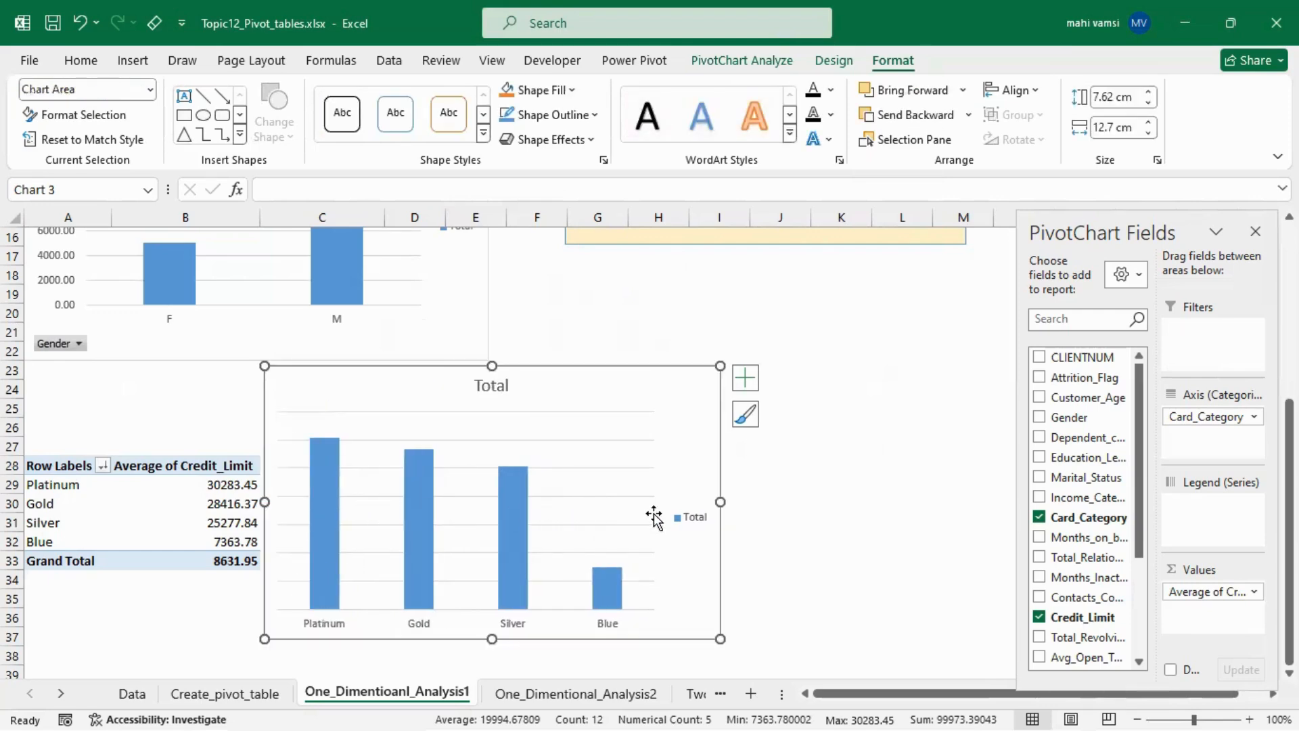
left_click(697, 530)
key("Delete")
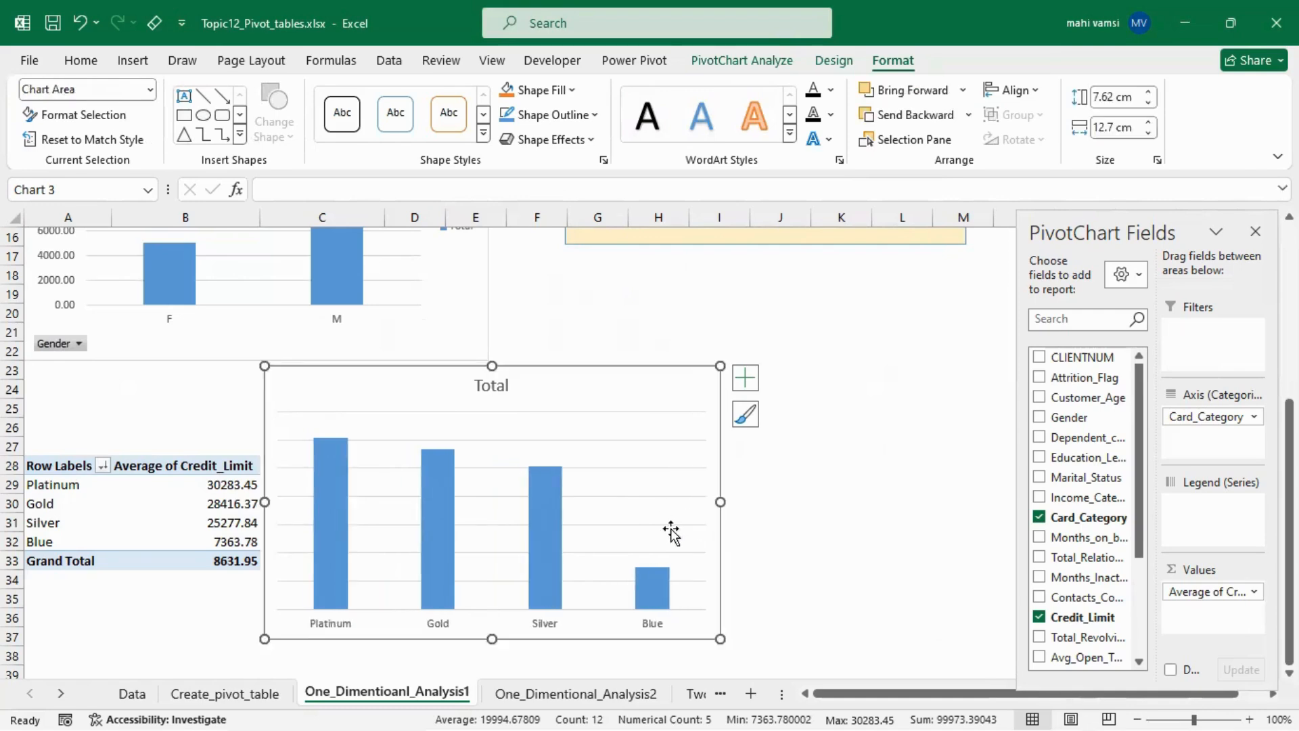
left_click(620, 498)
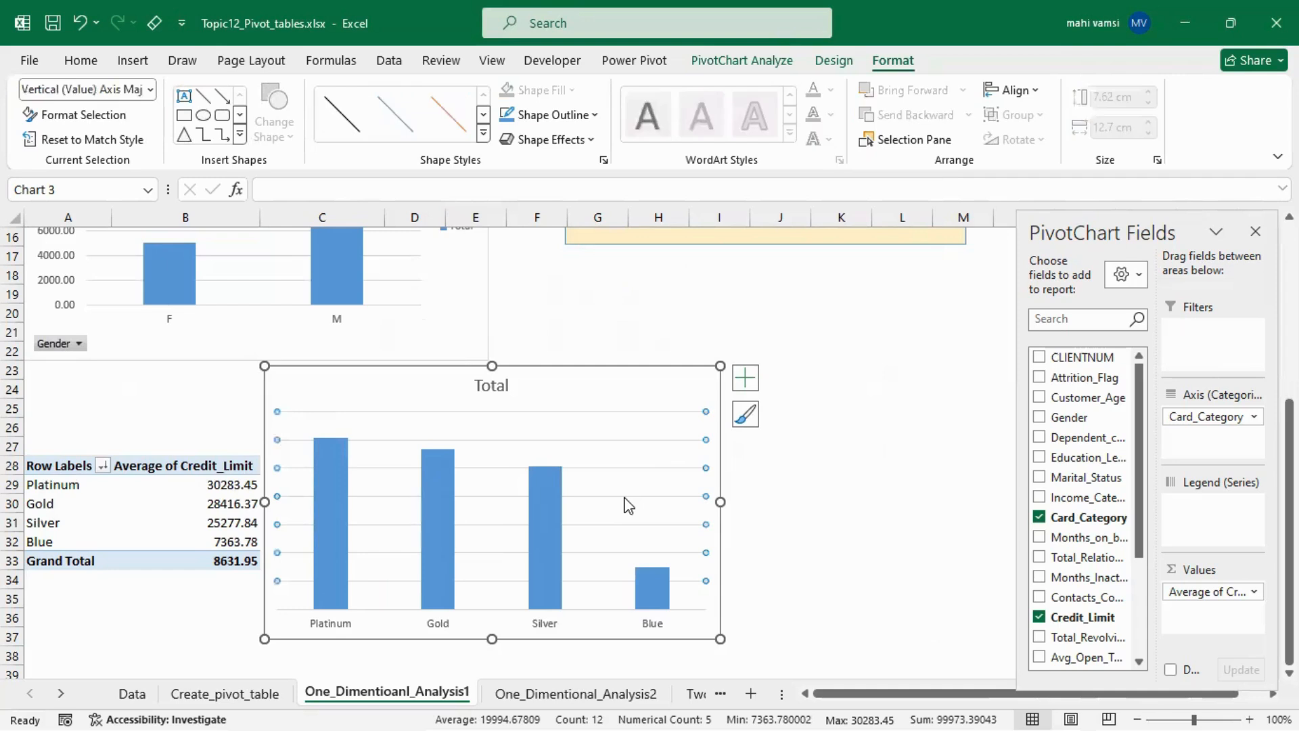
key("Delete")
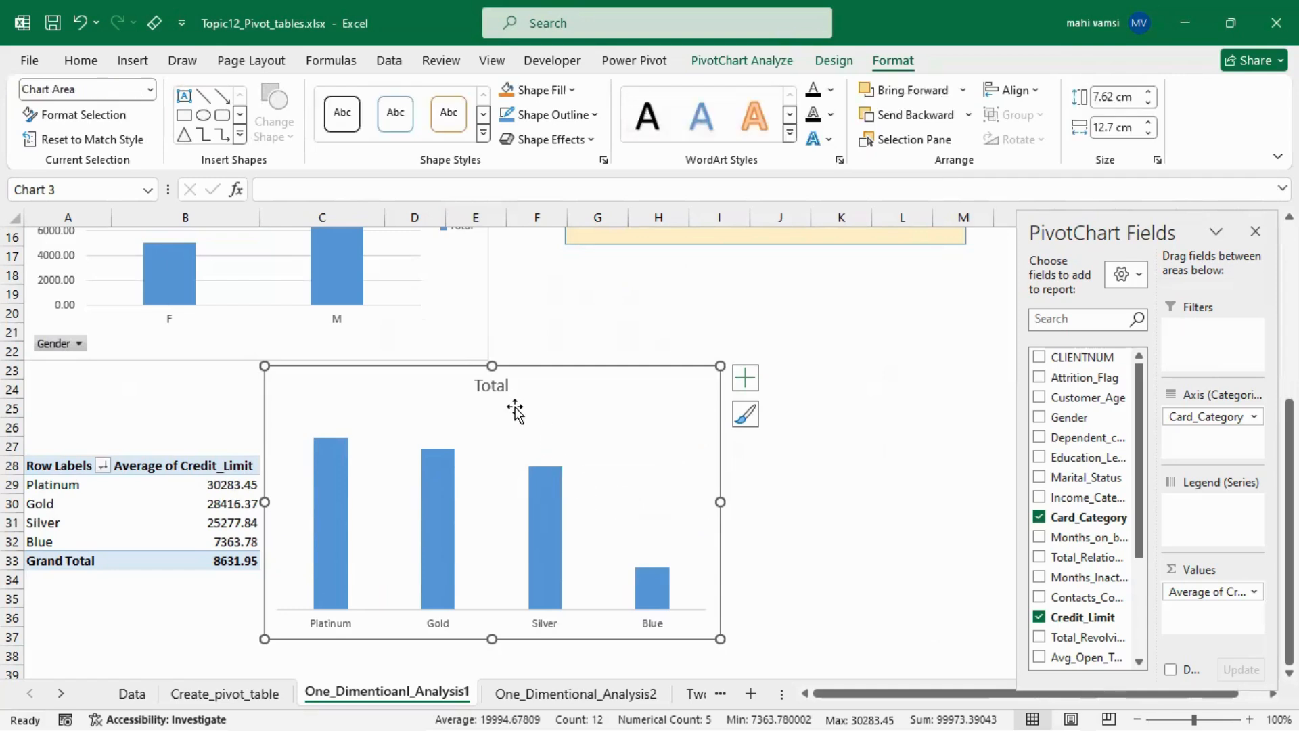
- Change the card category PivotChart's title to "Average of credit limit"
left_click(489, 387)
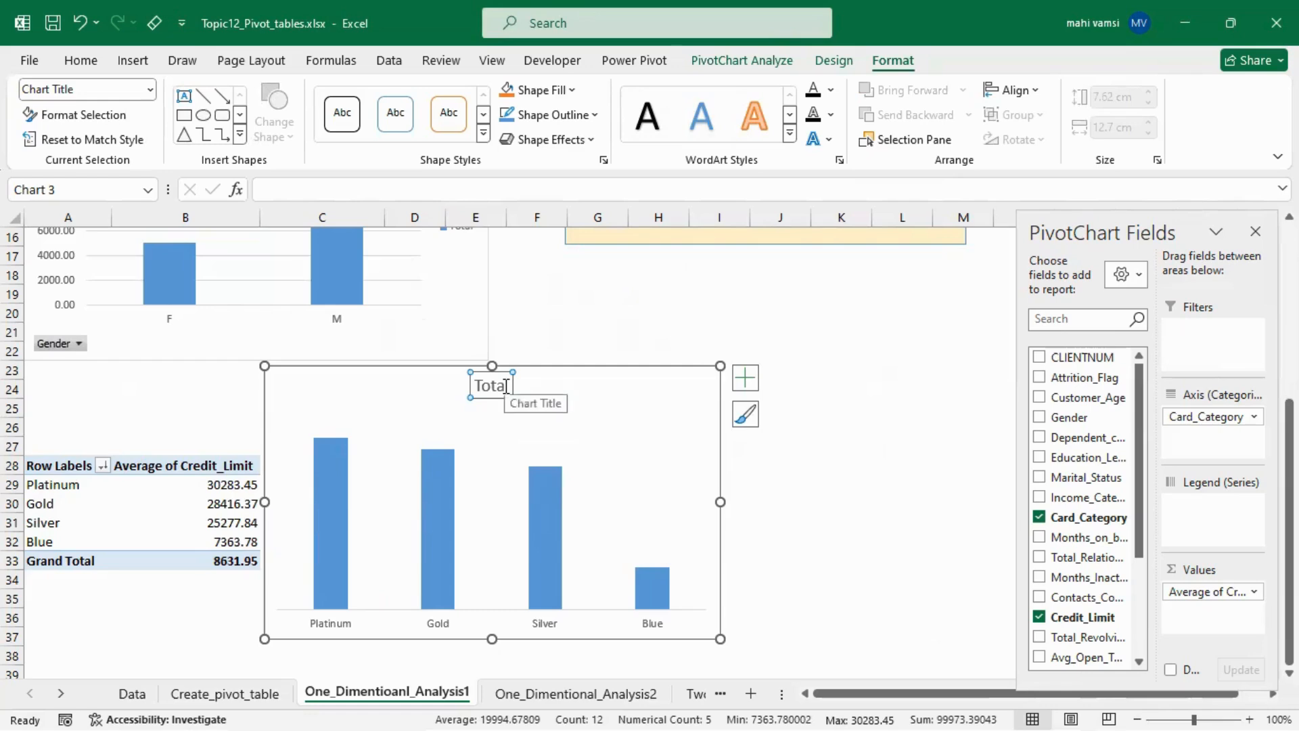
left_click(428, 190)
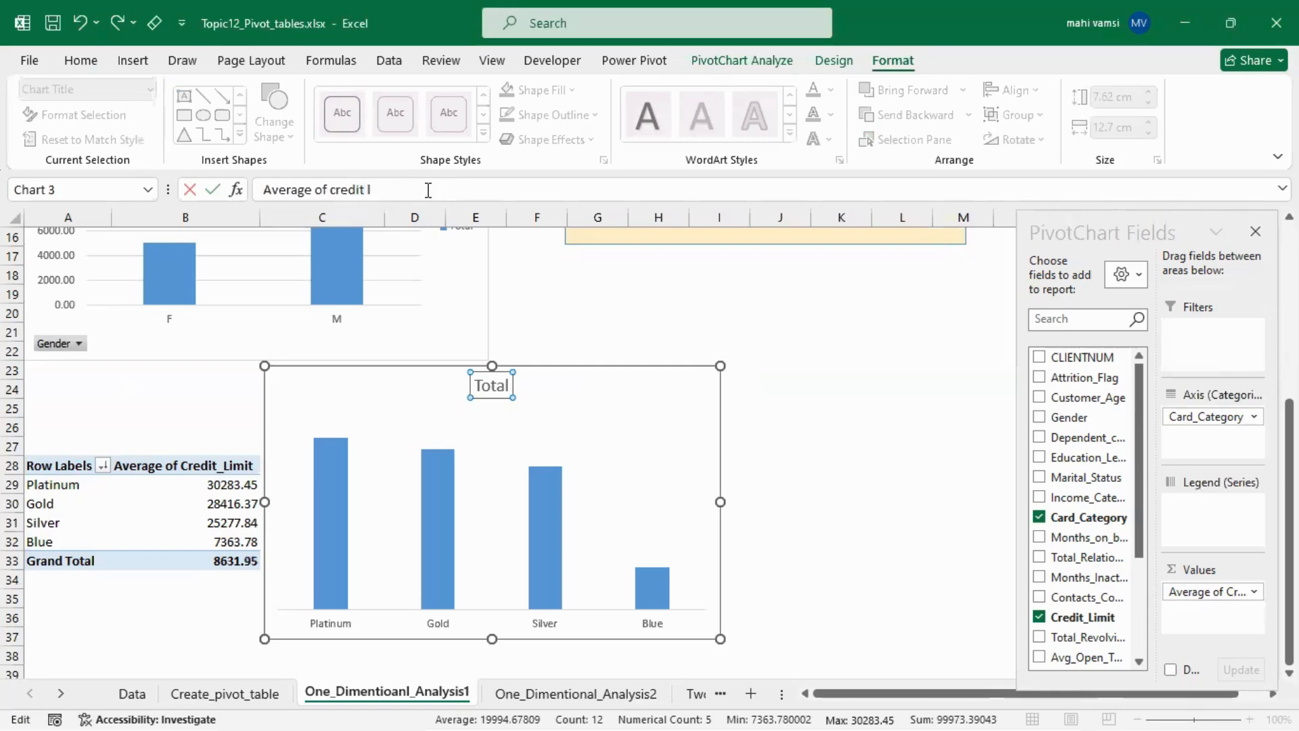
key("Return")
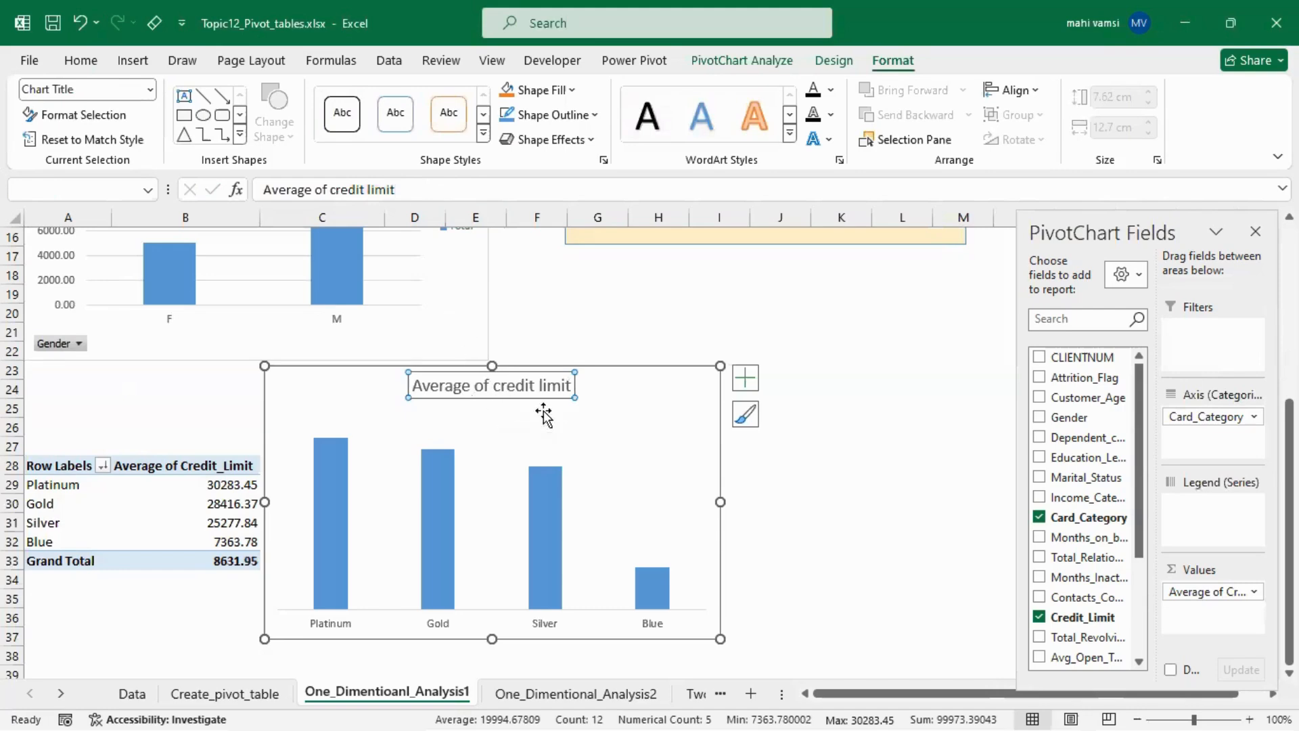
- Copy the gender PivotTable in A3:B6 and paste another copy at cell A50, below the card category chart
scroll(549, 426, "down", 3)
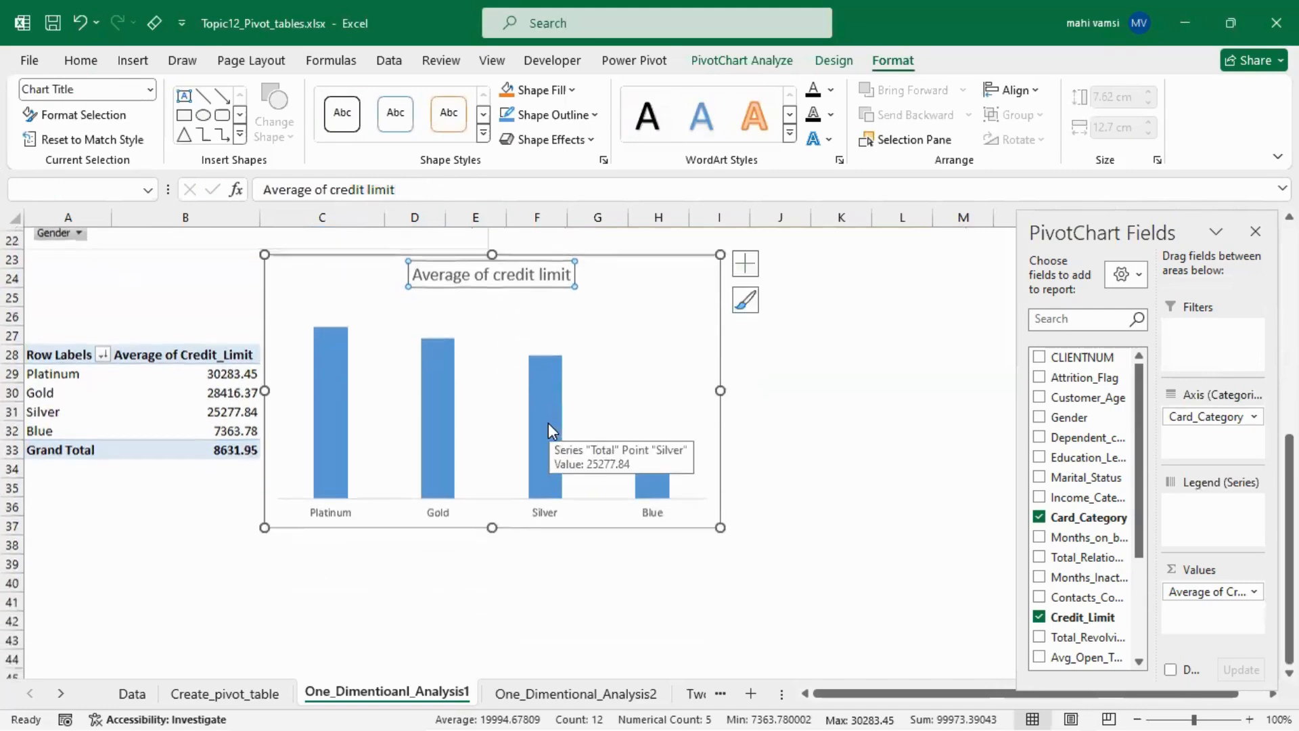
scroll(548, 424, "up", 7)
scroll(549, 423, "up", 1)
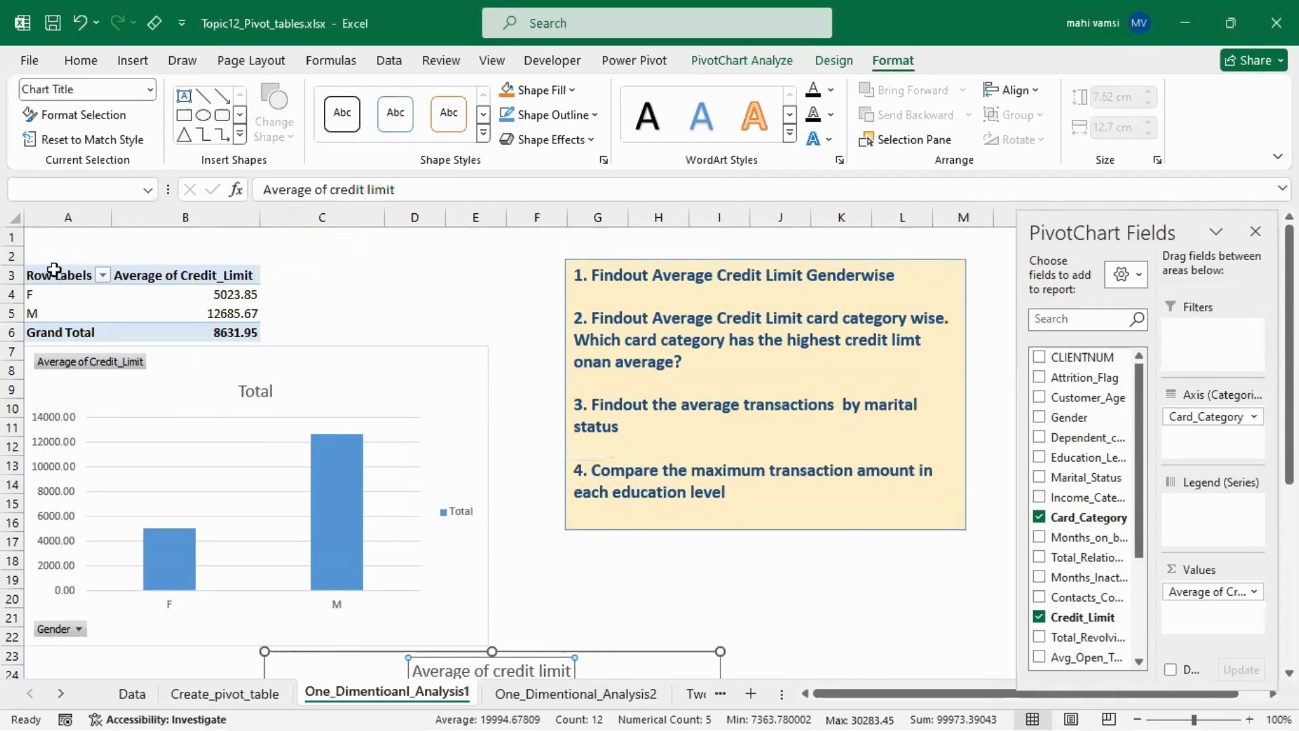
left_click_drag(50, 276, 192, 325)
key("ctrl+c")
scroll(191, 324, "down", 14)
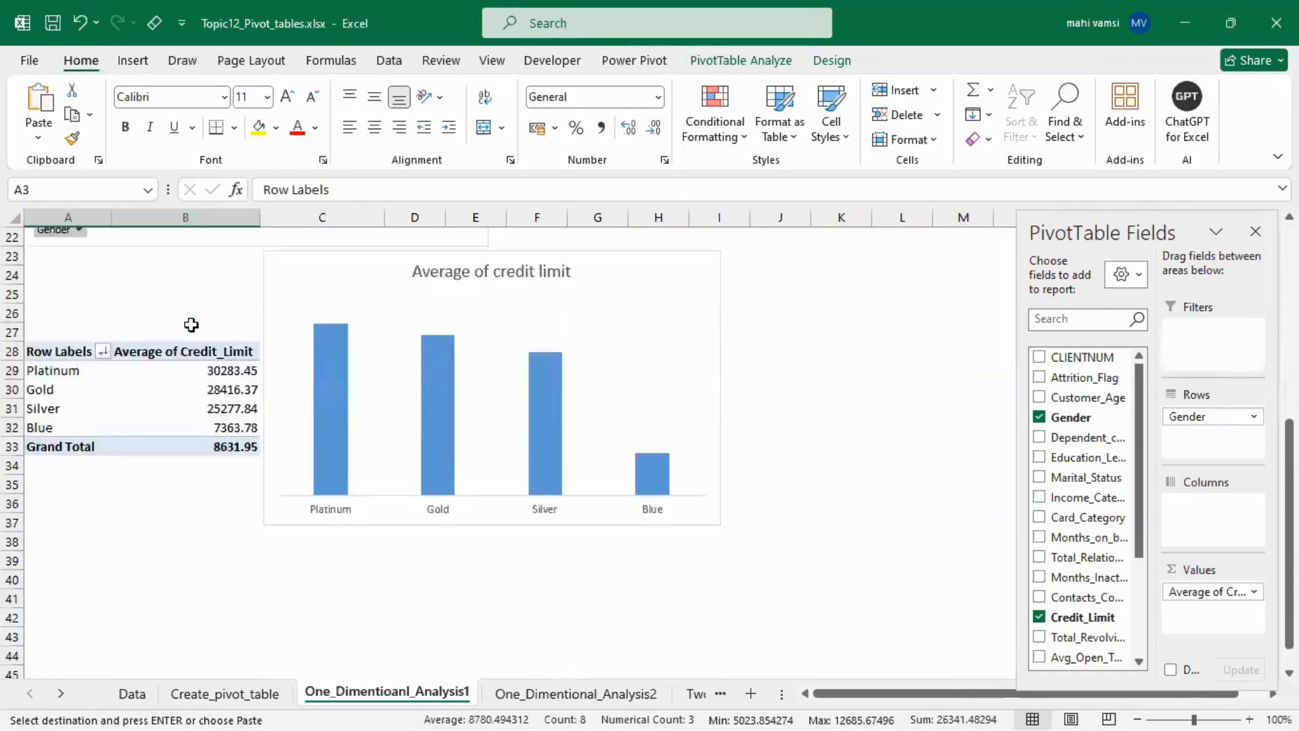
left_click(67, 364)
key("ctrl+v")
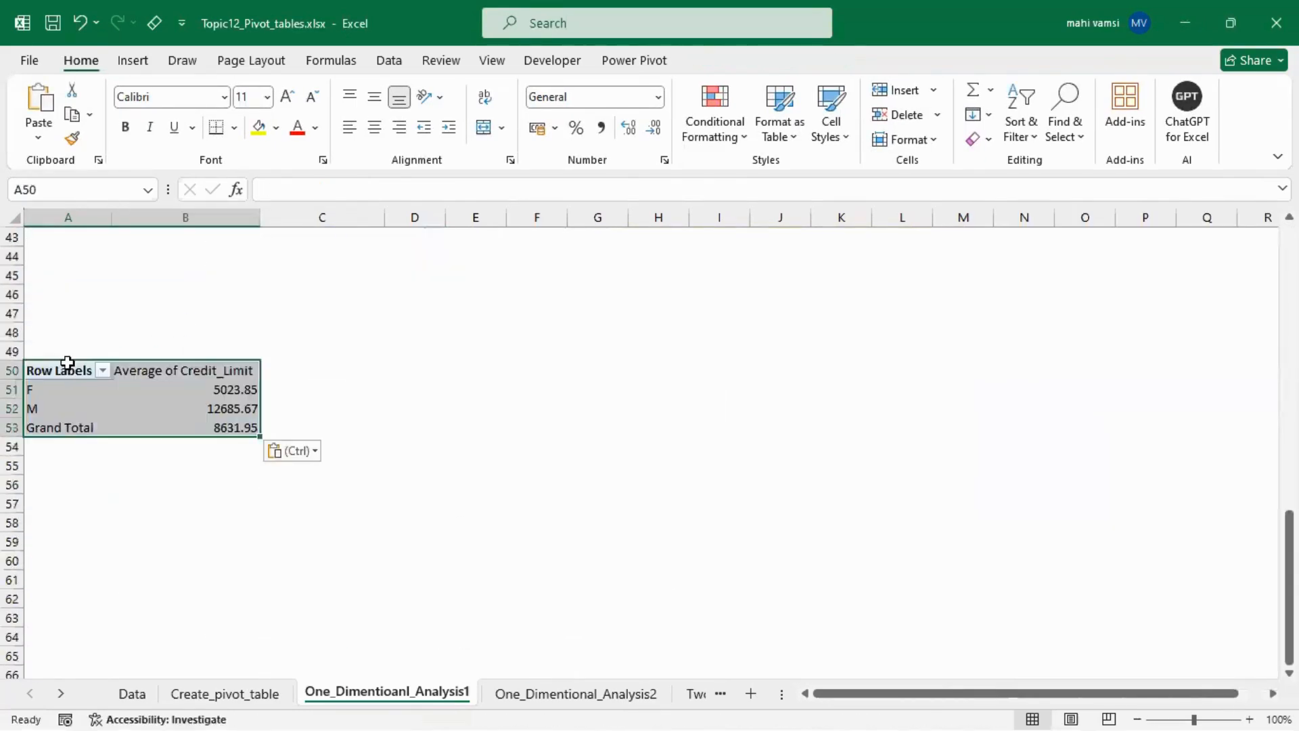
mouse_move(129, 399)
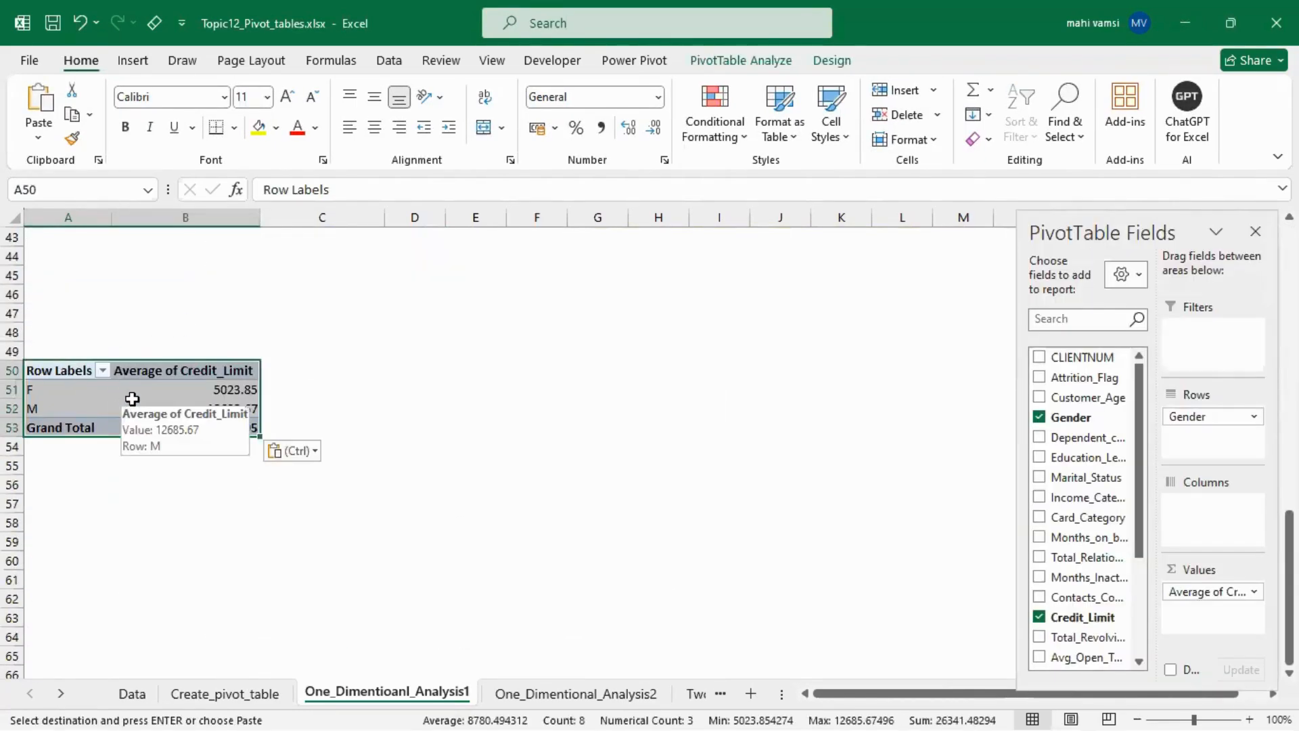
- Replace Credit_Limit with Total_Trans_Amt in the values of the PivotTable at A50
scroll(368, 391, "up", 9)
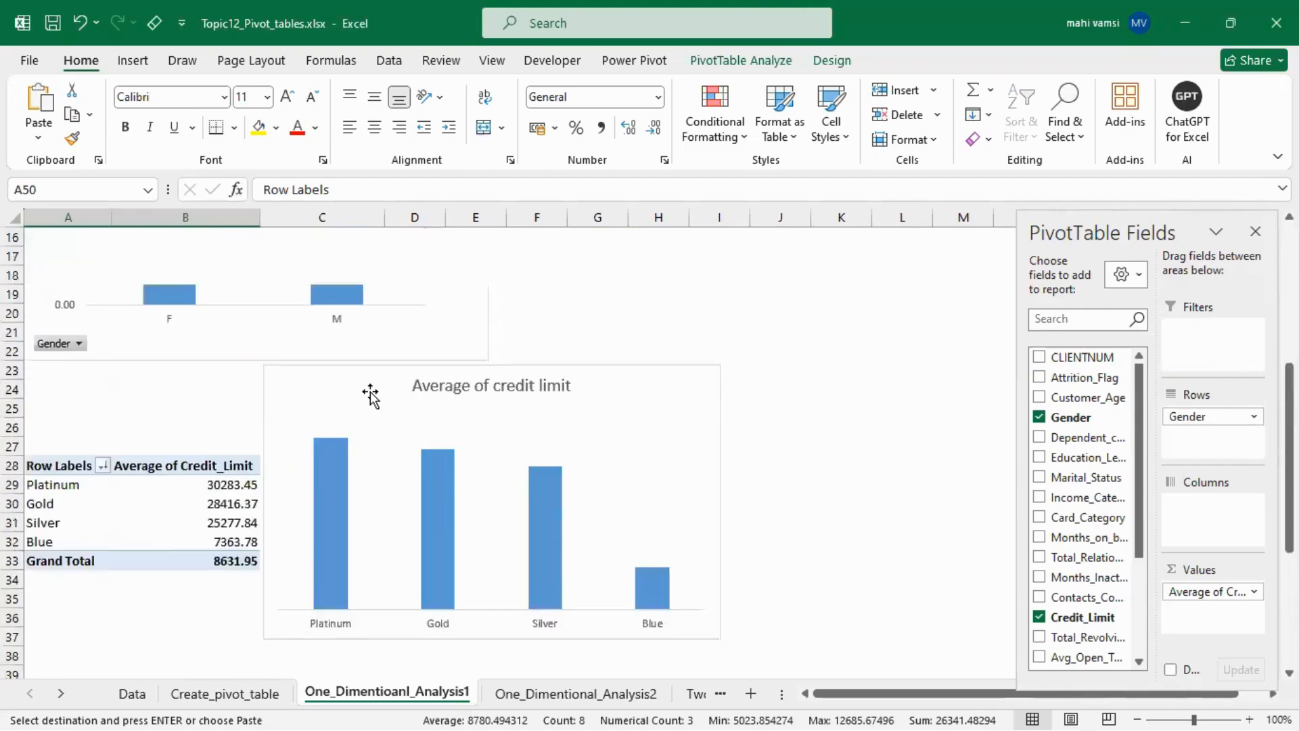
scroll(370, 393, "up", 4)
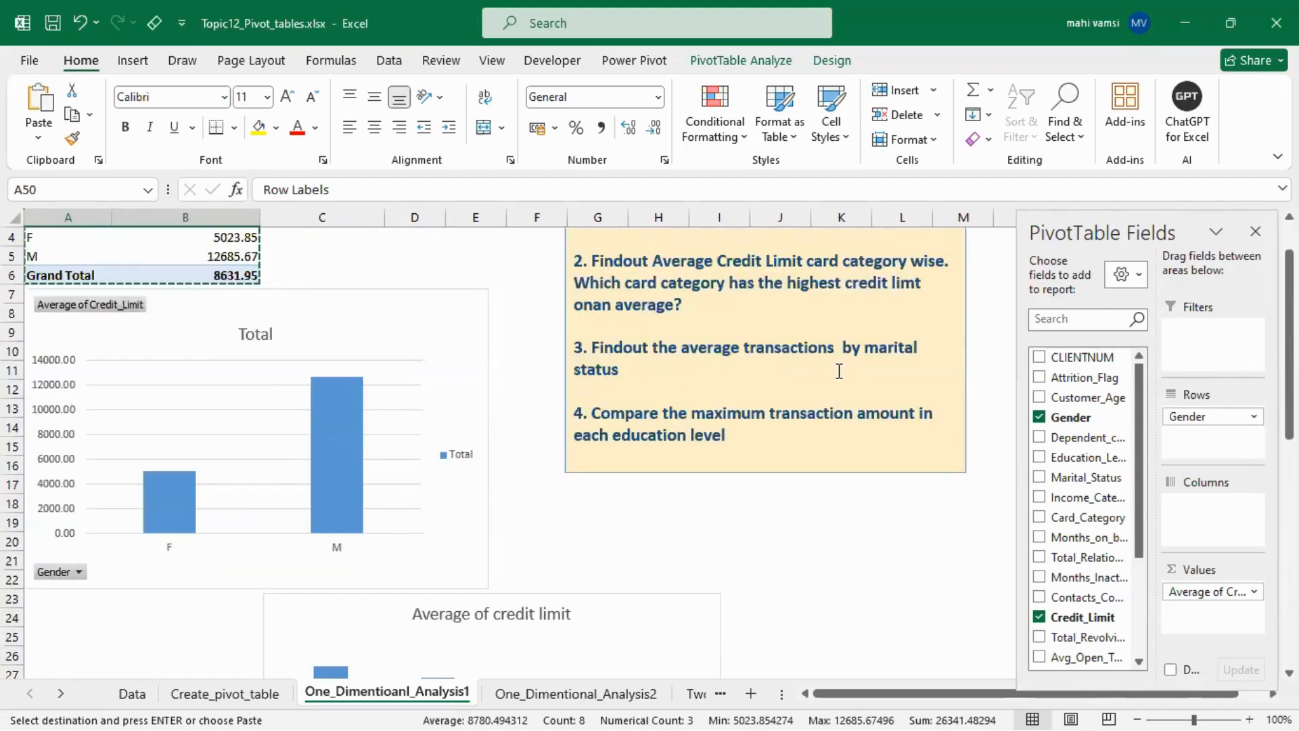
scroll(474, 420, "down", 12)
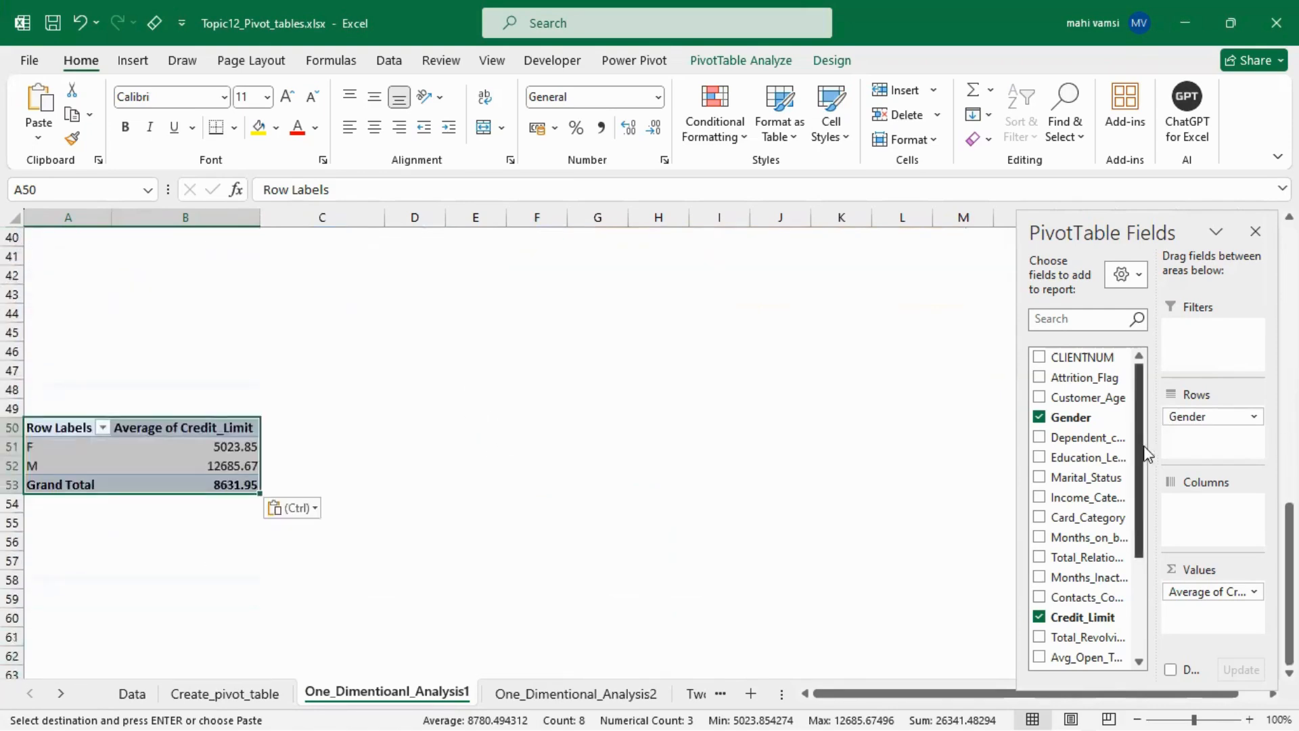
left_click_drag(1138, 456, 1136, 538)
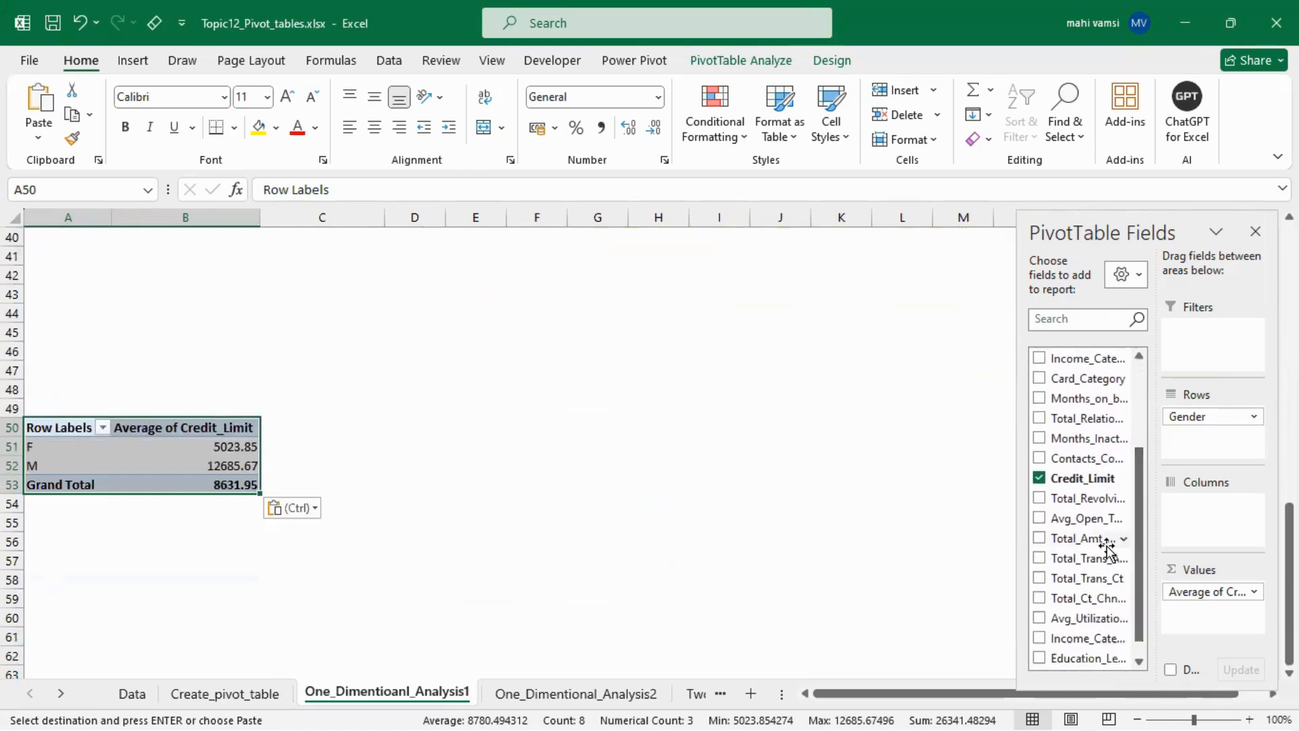
left_click_drag(1193, 601, 629, 450)
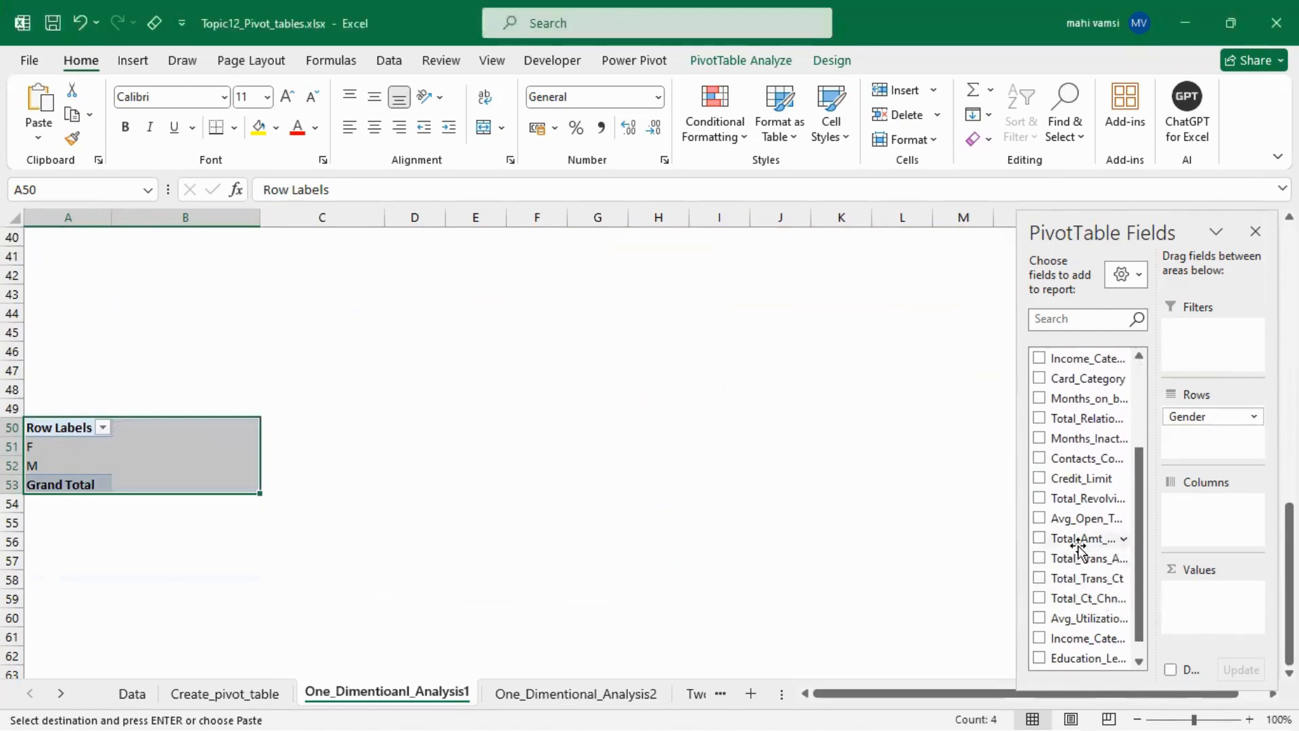
left_click(1040, 558)
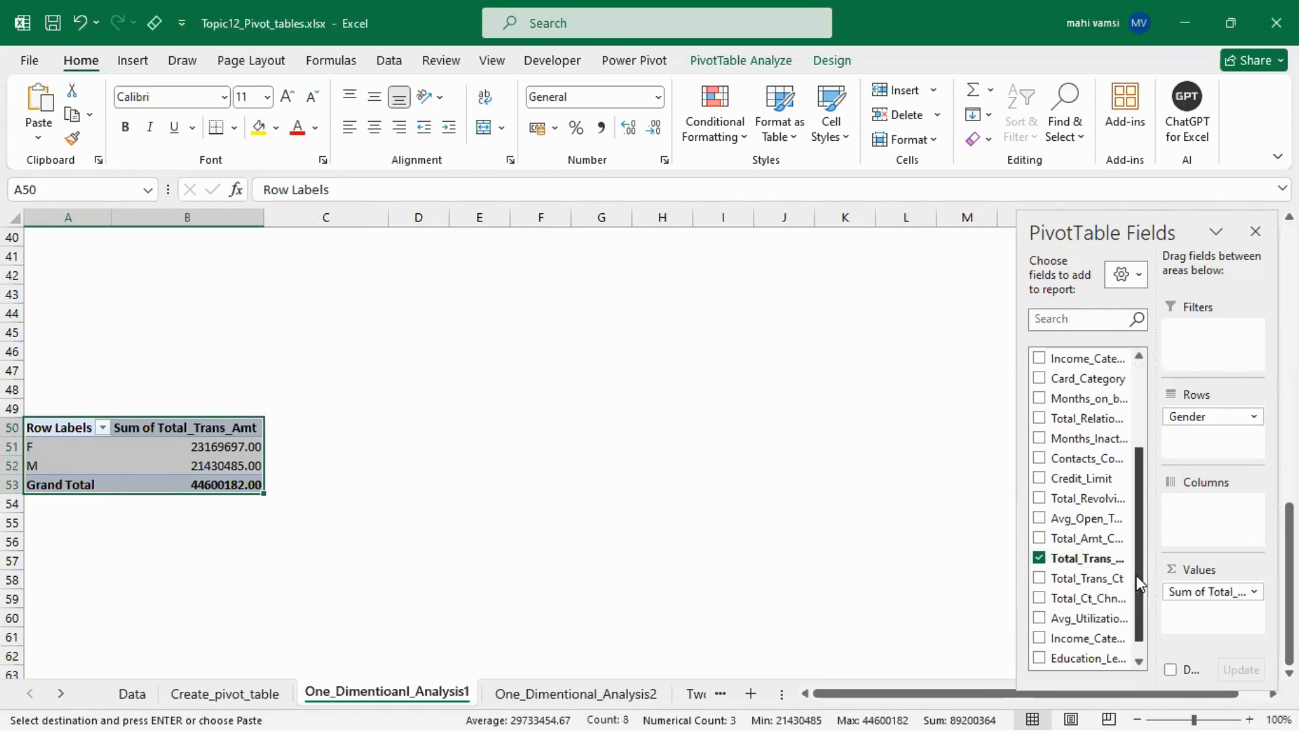
- Replace Gender with Marital_Status as the row field of the PivotTable at A50
scroll(951, 477, "up", 13)
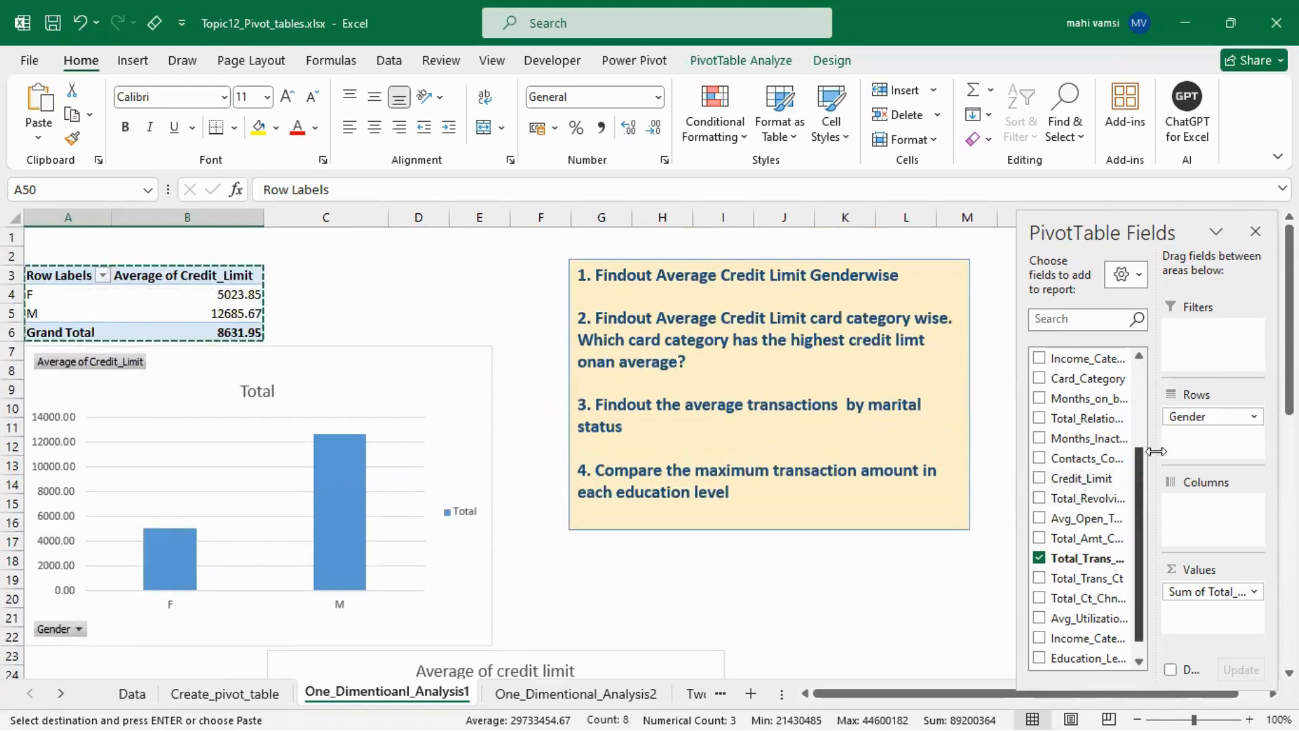
left_click_drag(1189, 416, 1000, 521)
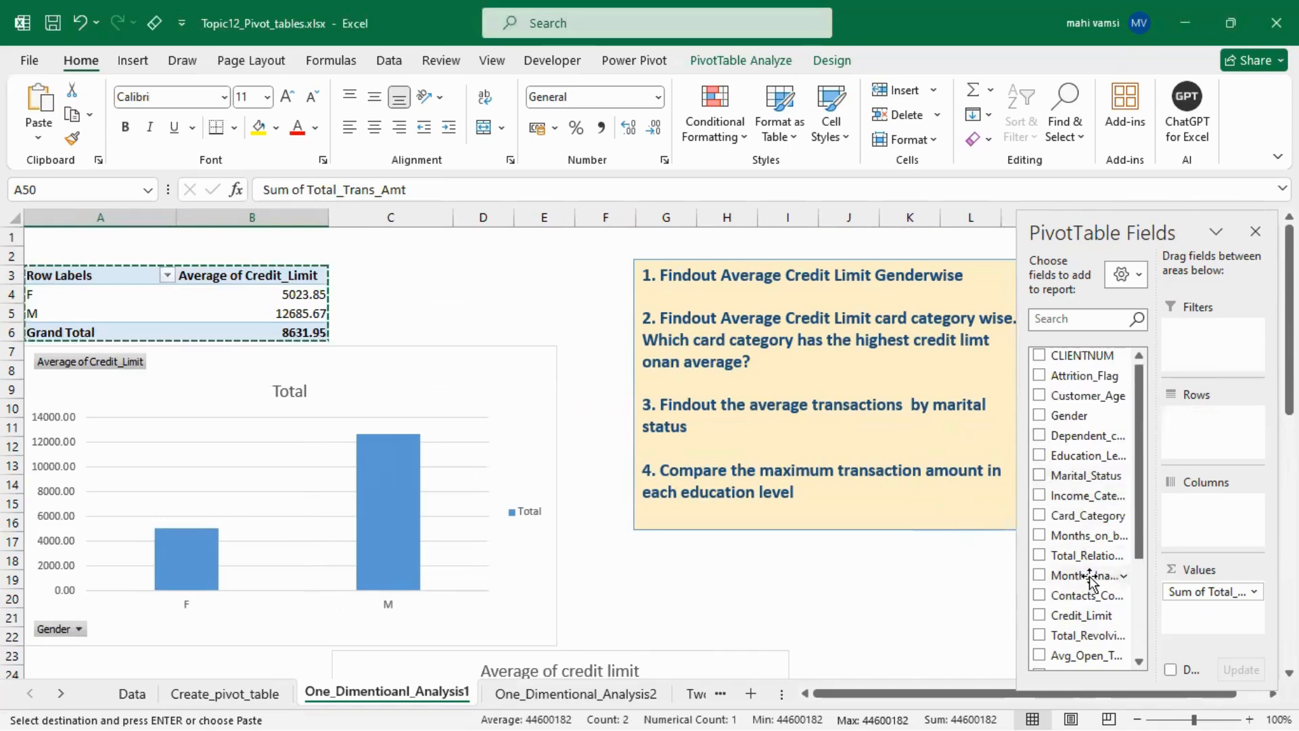
left_click(1040, 476)
scroll(653, 487, "down", 14)
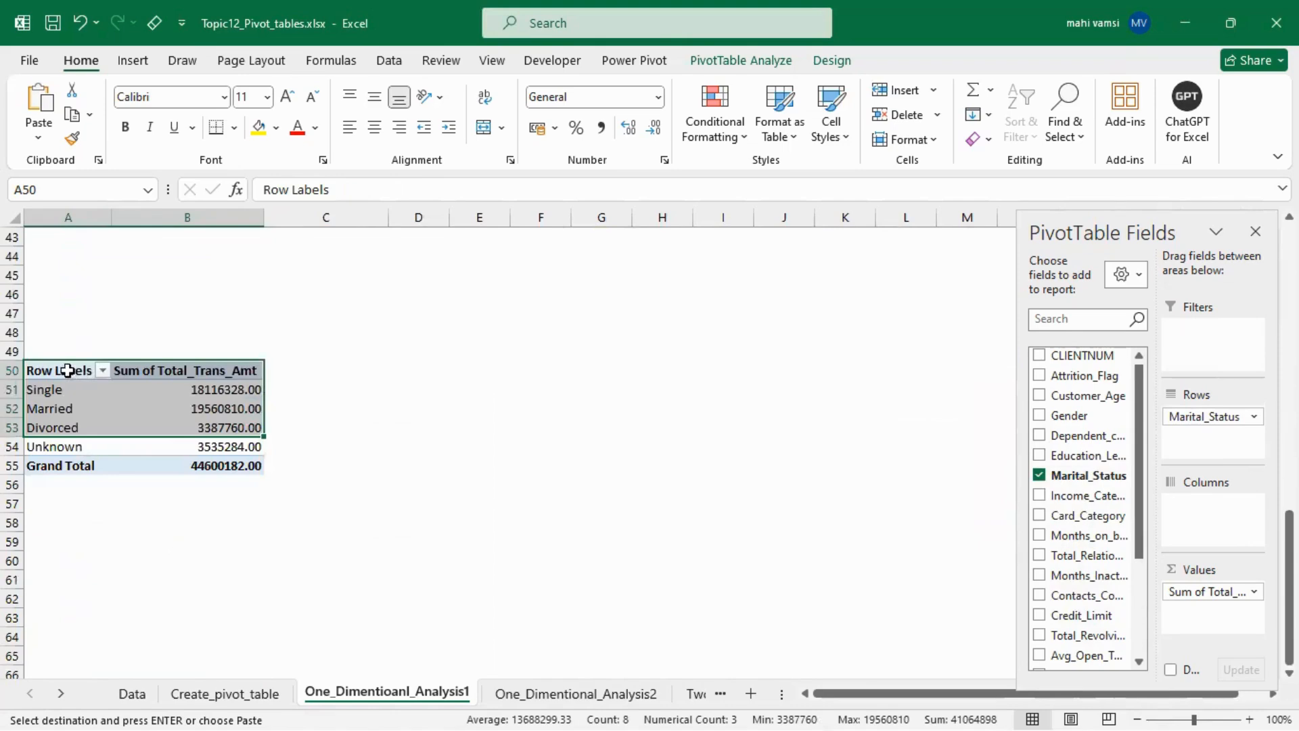
- Summarize Total_Trans_Amt by Average in the marital status PivotTable
left_click_drag(63, 370, 192, 458)
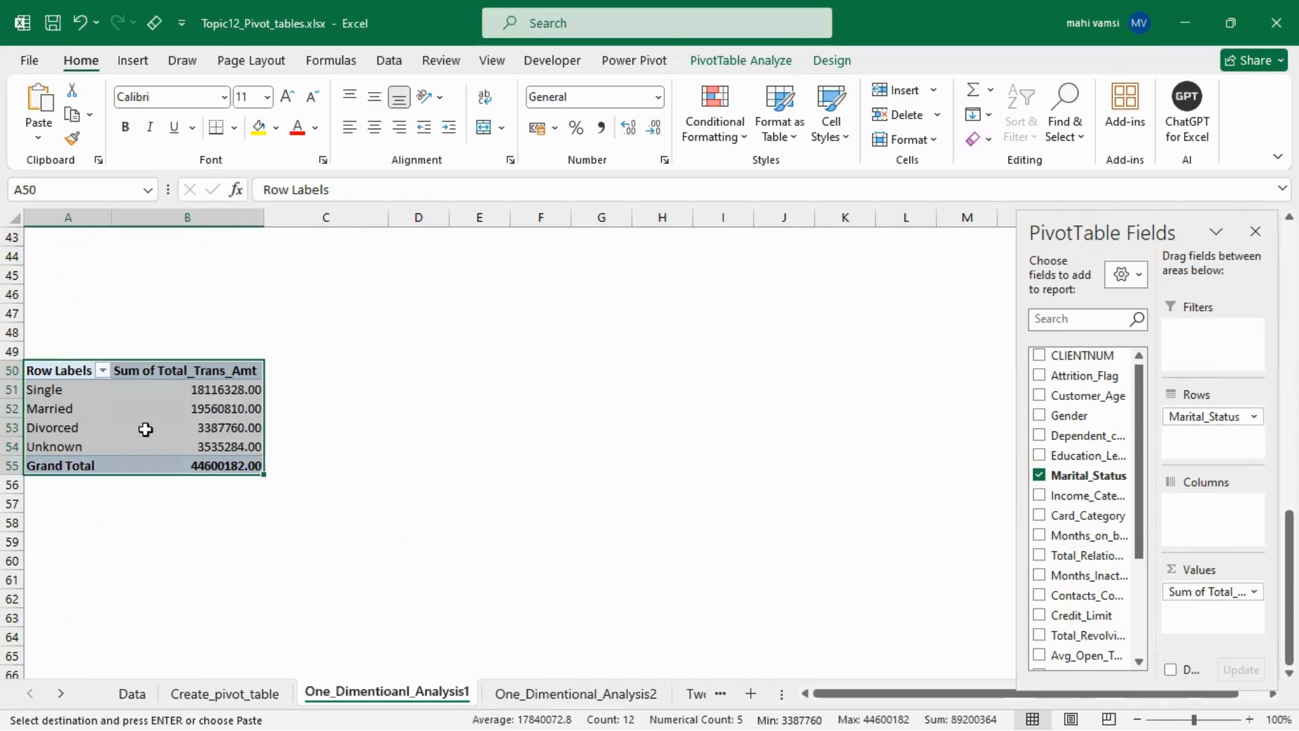
left_click(173, 423)
right_click(176, 410)
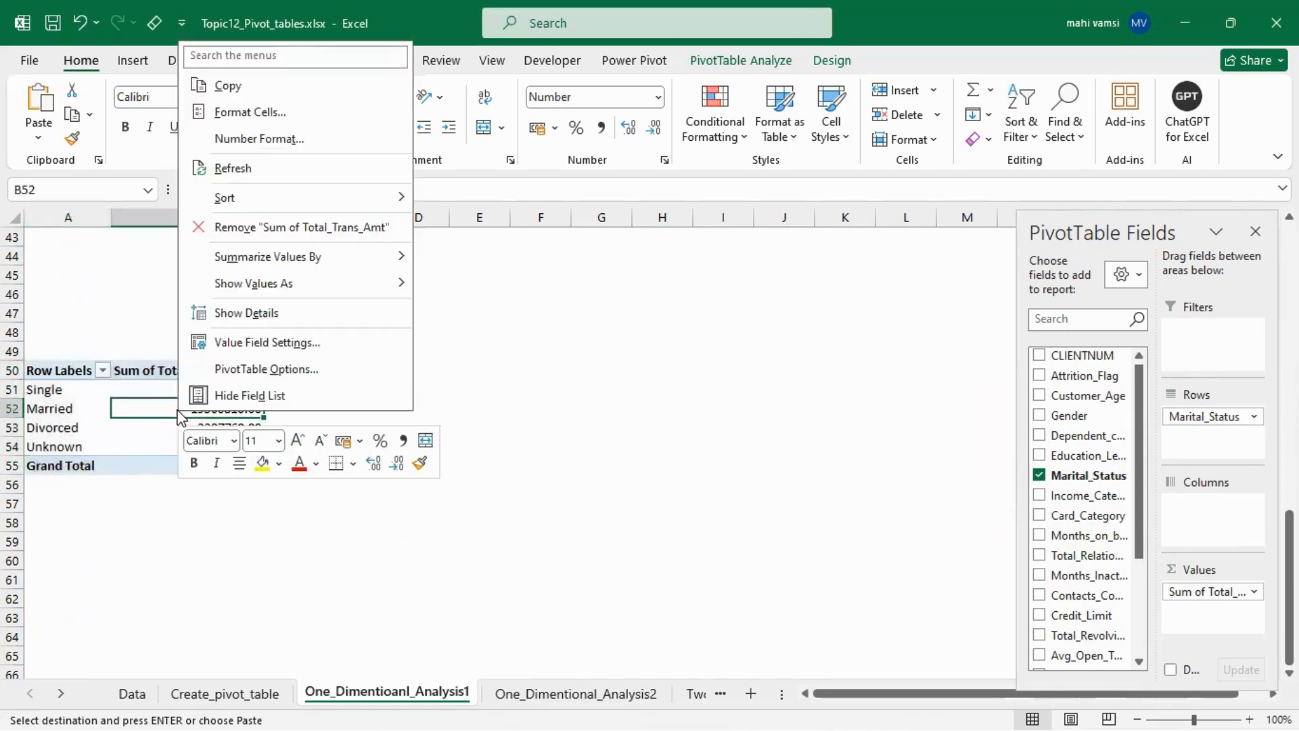
mouse_move(284, 291)
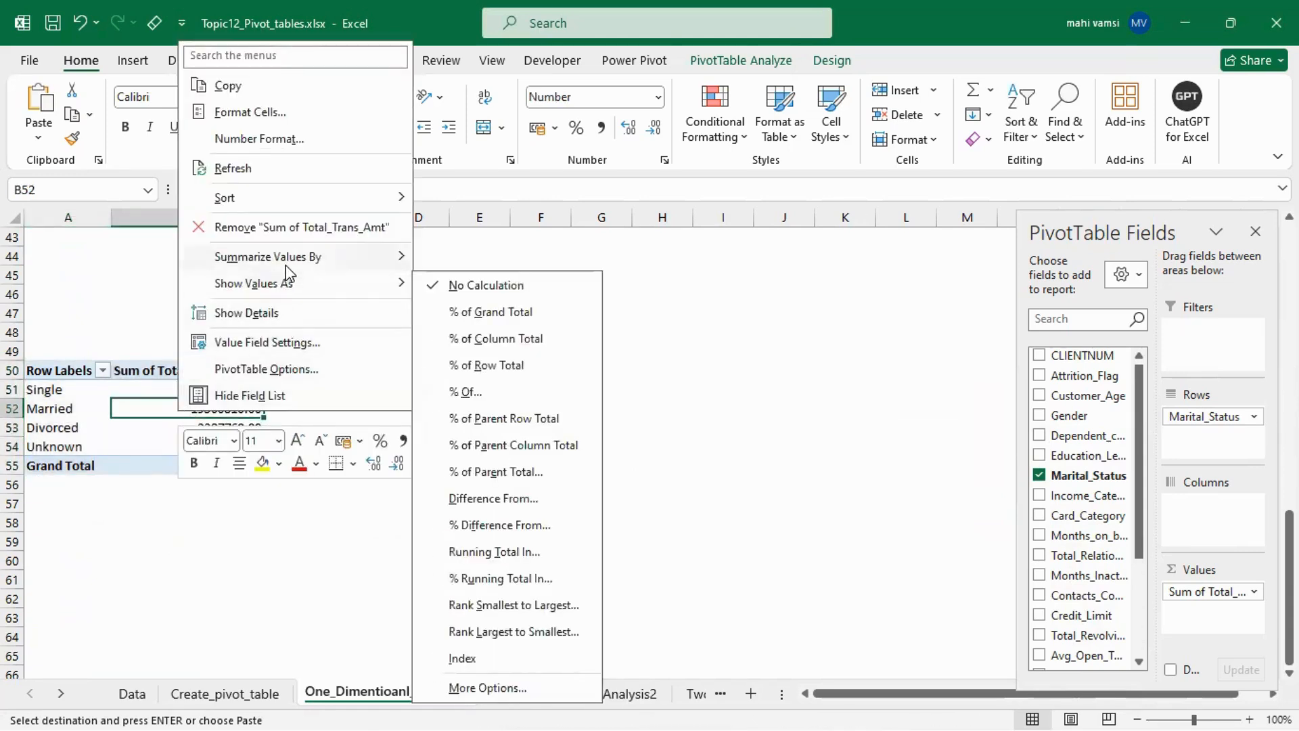
mouse_move(285, 264)
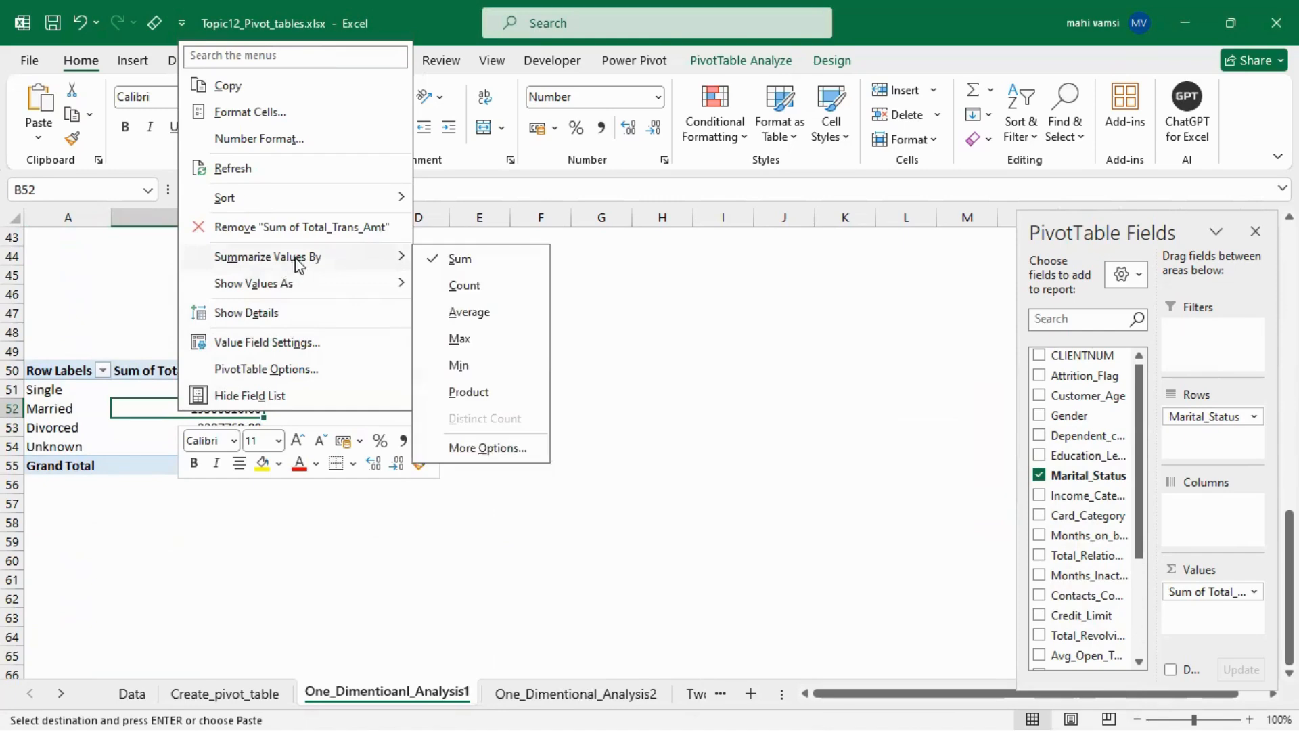
left_click(469, 312)
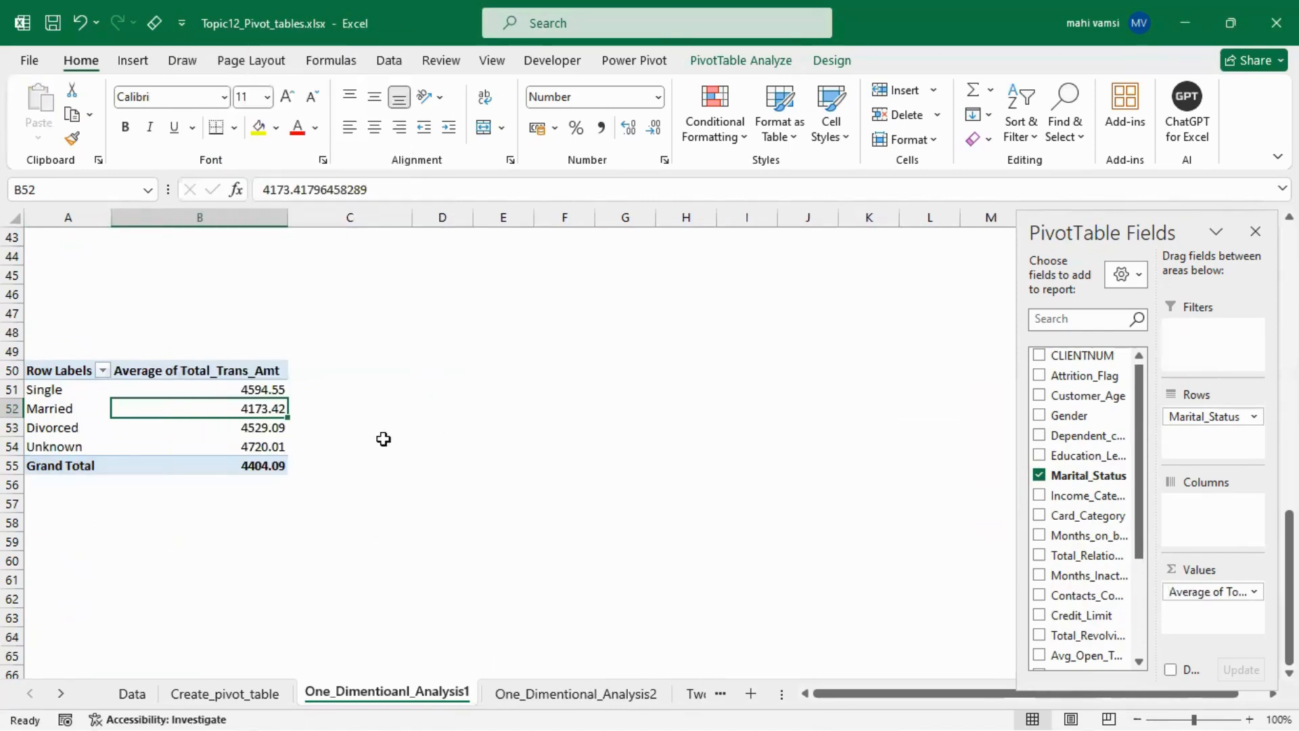
- Sort the marital status PivotTable by average transaction amount from largest to smallest
right_click(226, 384)
mouse_move(311, 177)
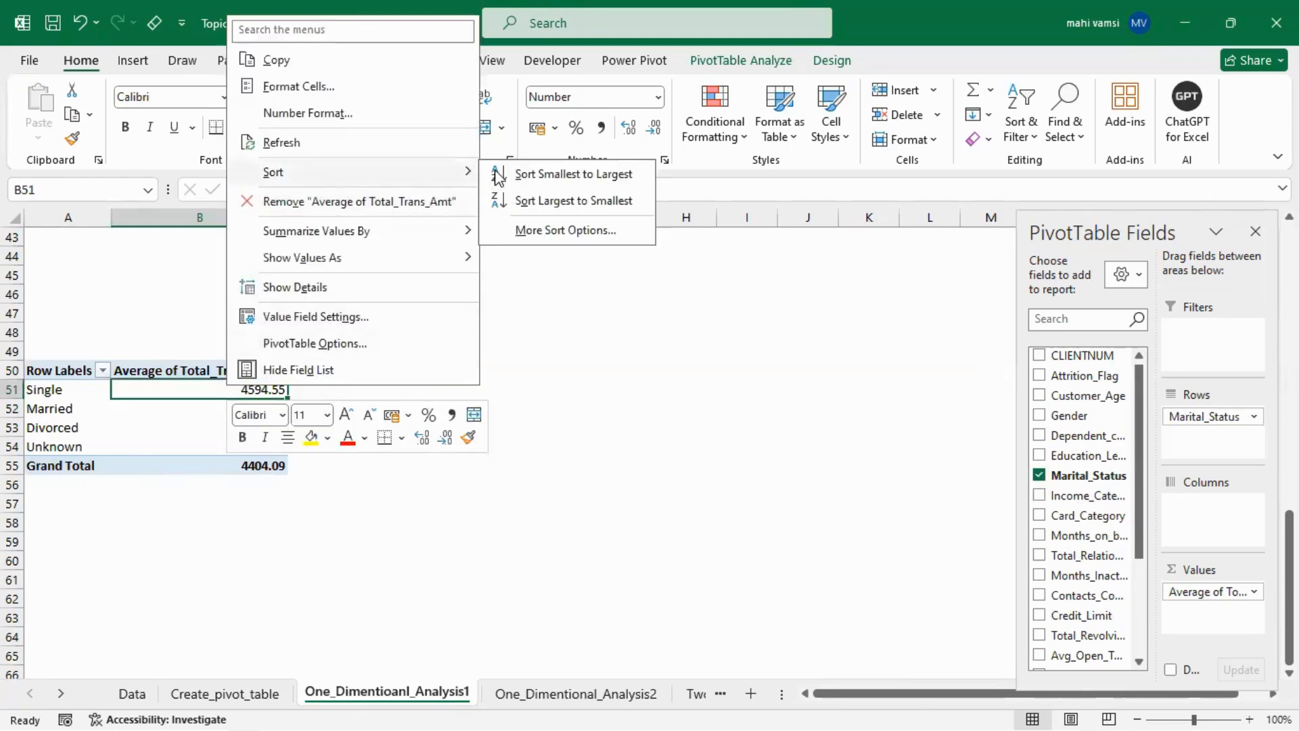
left_click(552, 202)
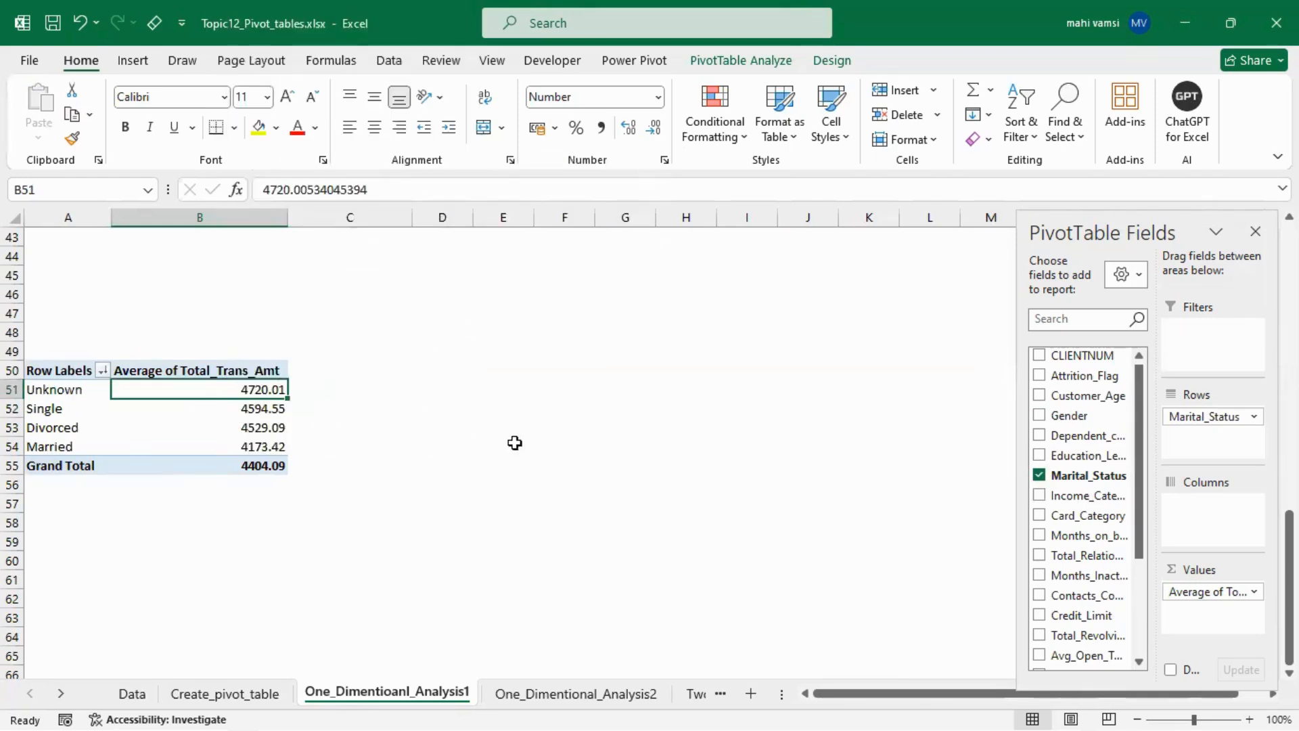
- Copy the marital status PivotTable in A50:B55 and paste it at cell D49
scroll(522, 447, "up", 13)
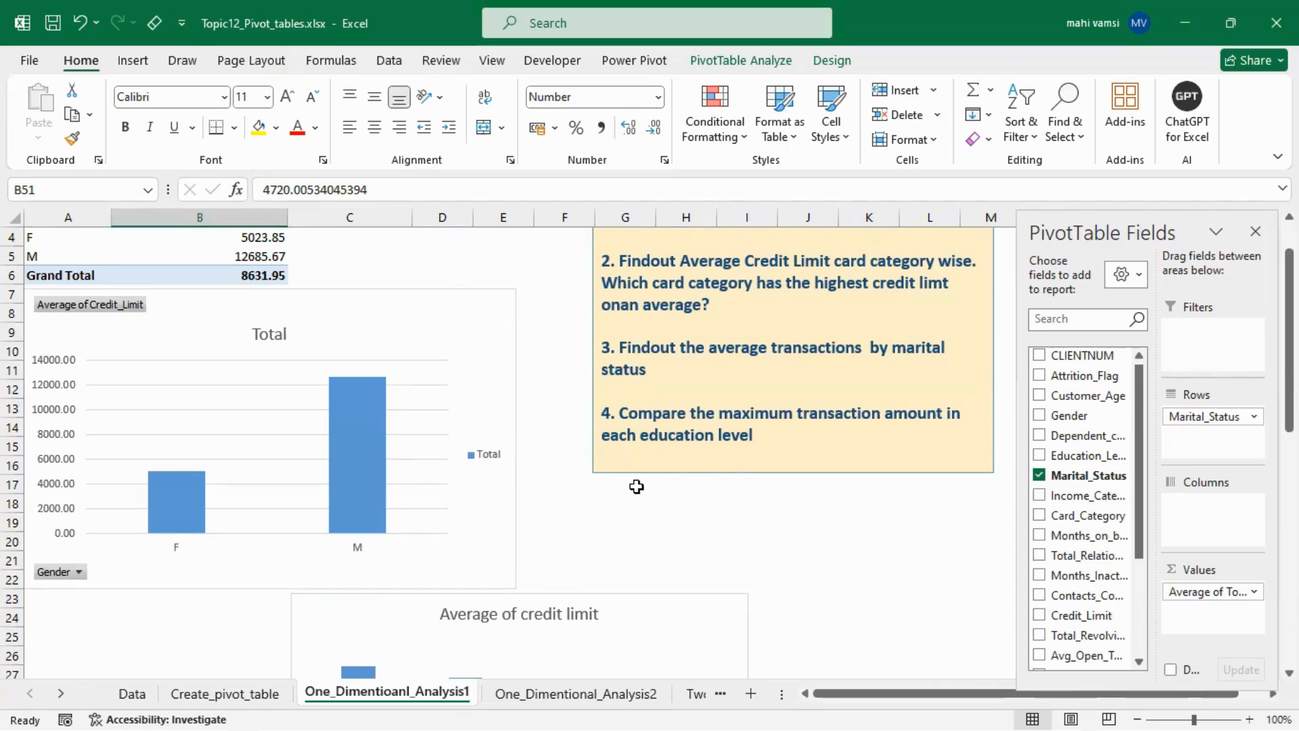
scroll(580, 498, "down", 5)
scroll(576, 494, "down", 8)
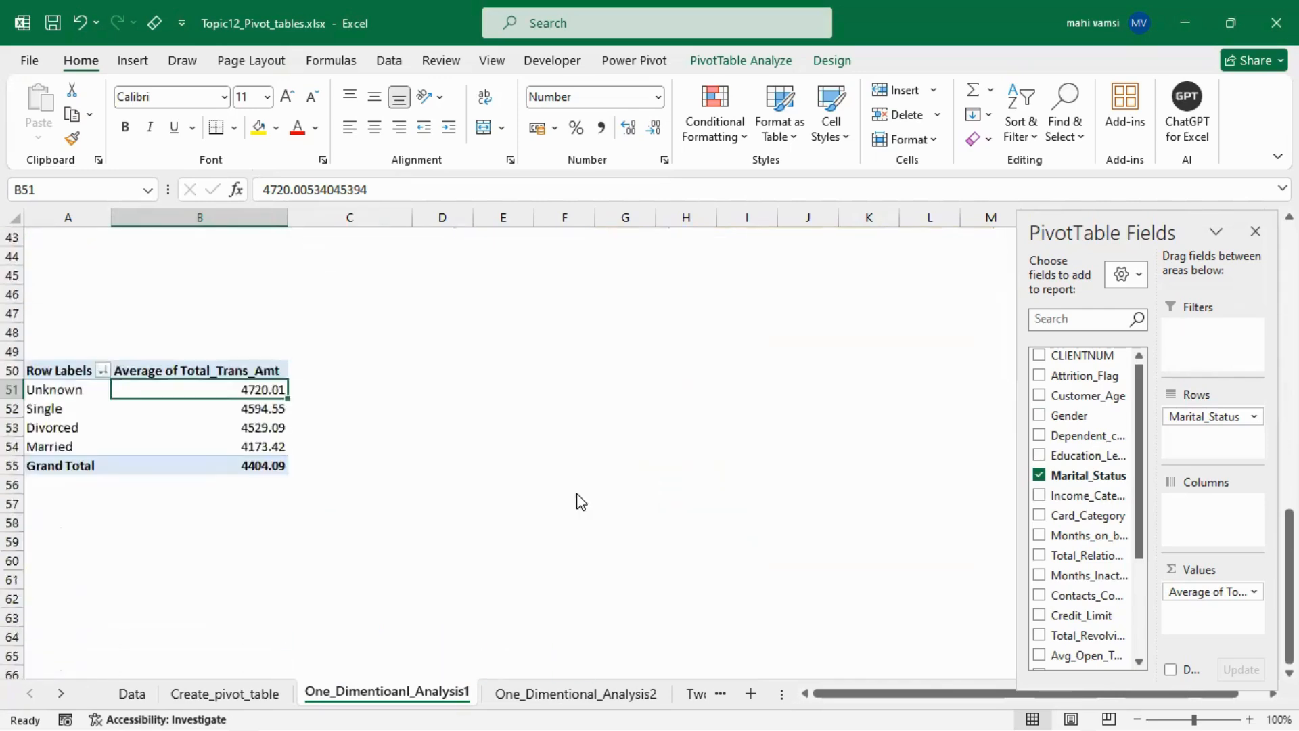
left_click_drag(50, 365, 271, 466)
key("ctrl+c")
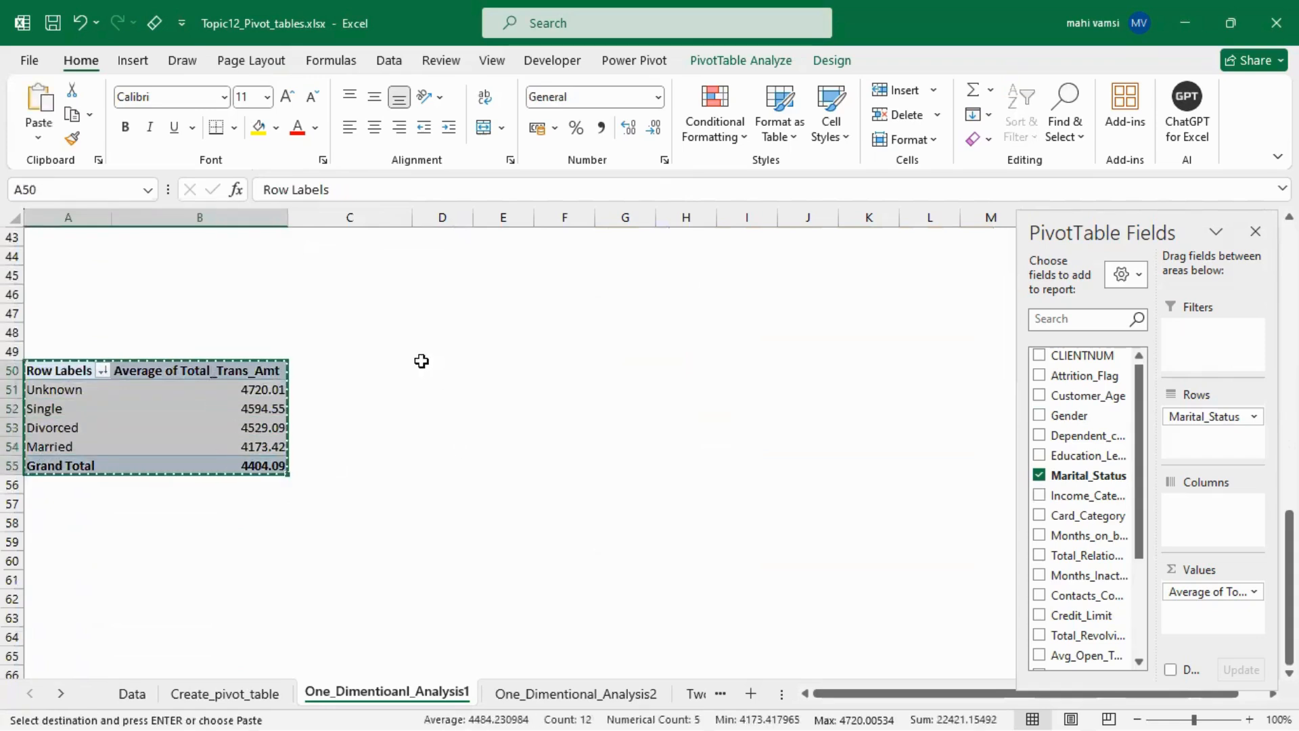
left_click(420, 359)
key("ctrl+v")
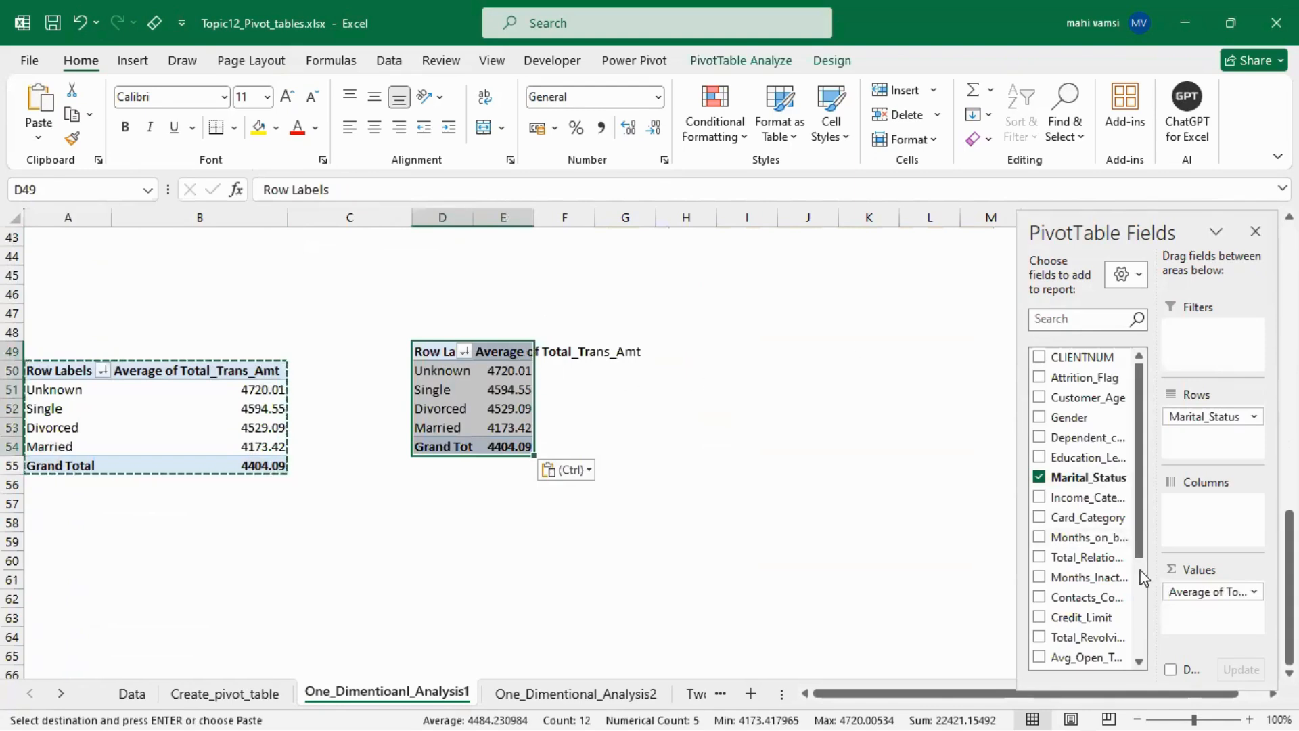
- Replace Marital_Status with Education_Level as the row field of the PivotTable at D49
scroll(665, 480, "up", 5)
scroll(665, 481, "up", 9)
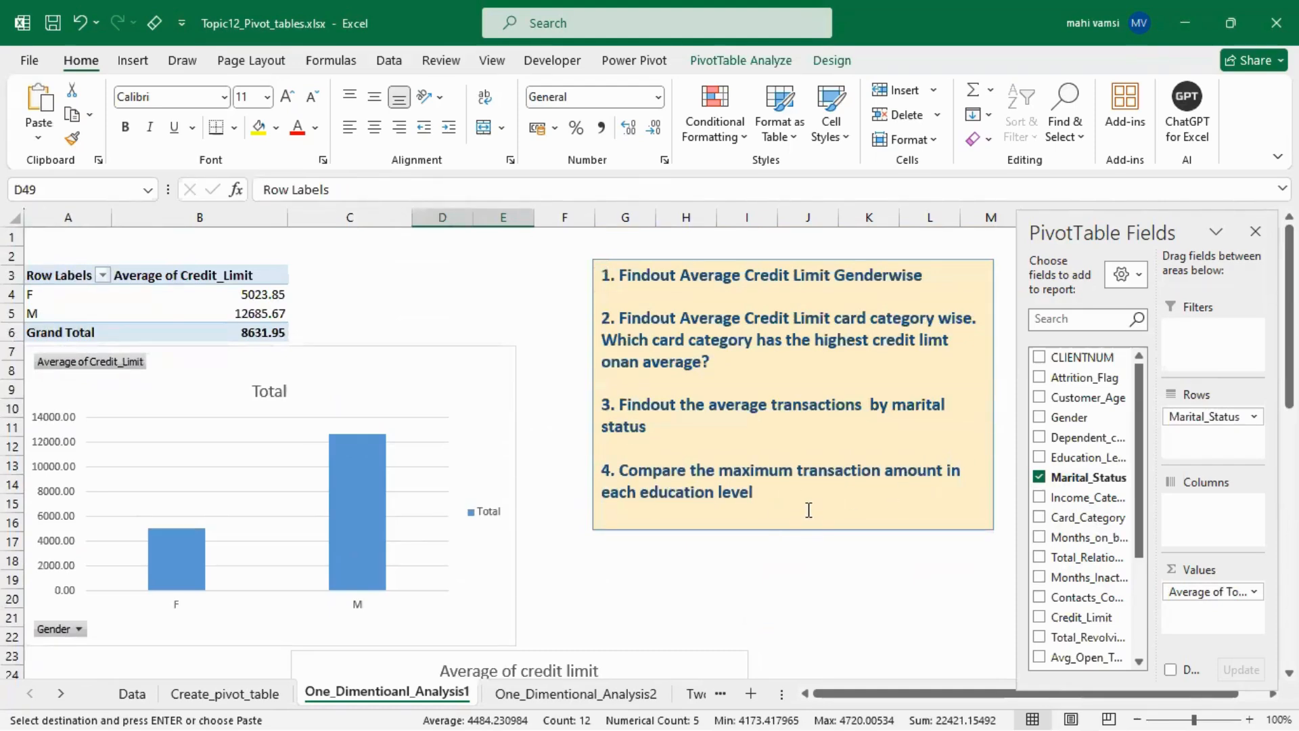
scroll(839, 513, "down", 13)
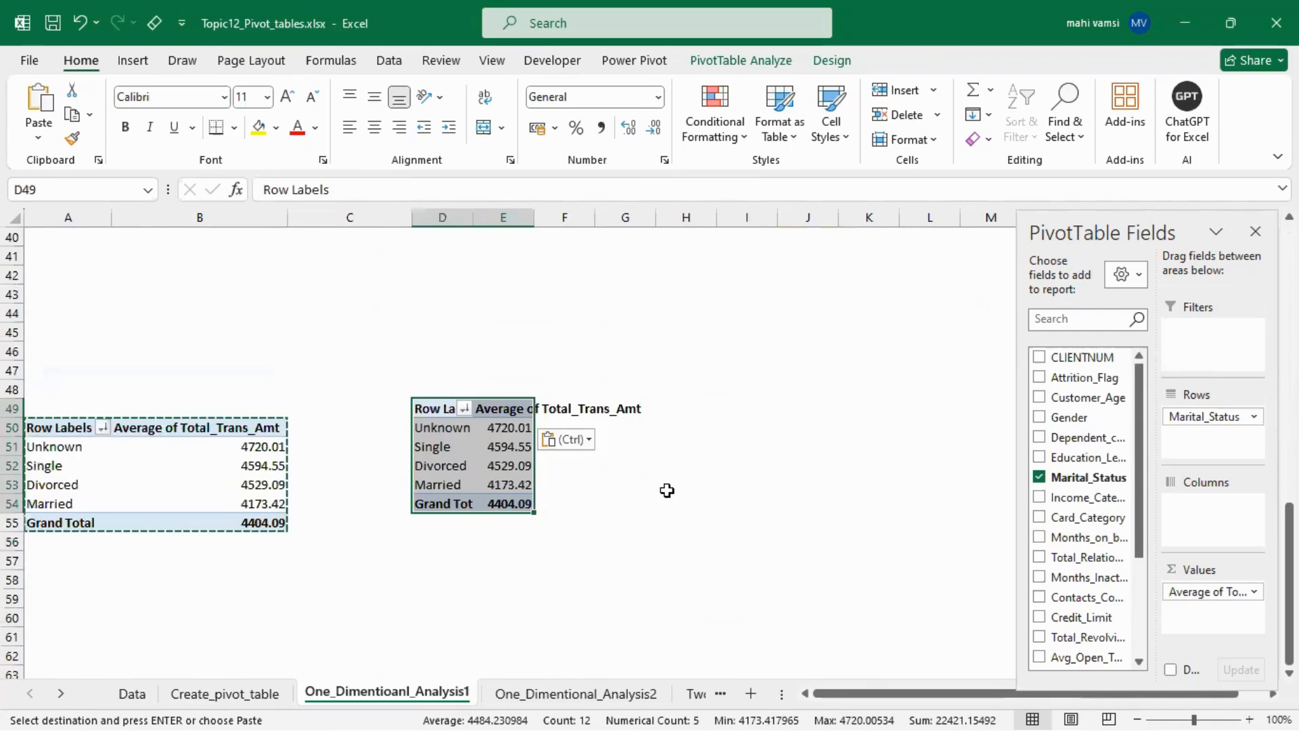
left_click(1039, 477)
left_click(1039, 457)
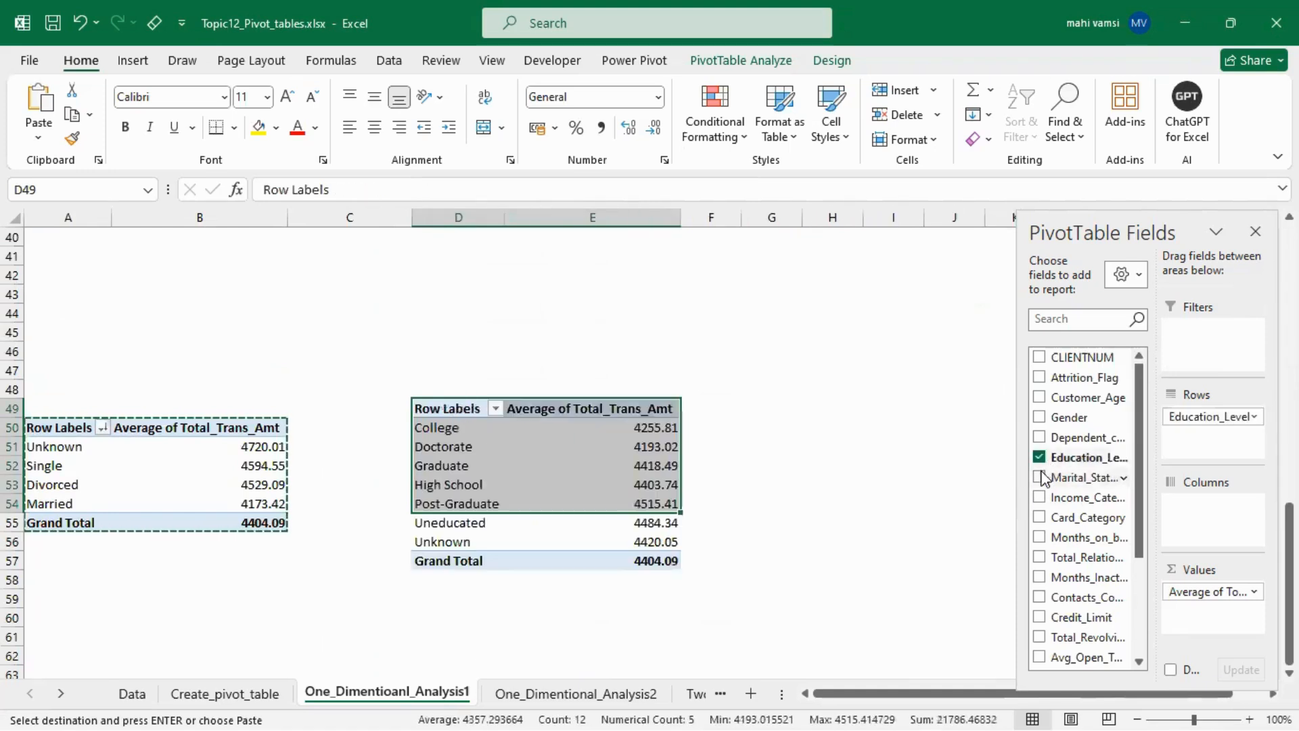
- Sort the education level PivotTable by average transaction amount from largest to smallest
left_click_drag(464, 408, 650, 556)
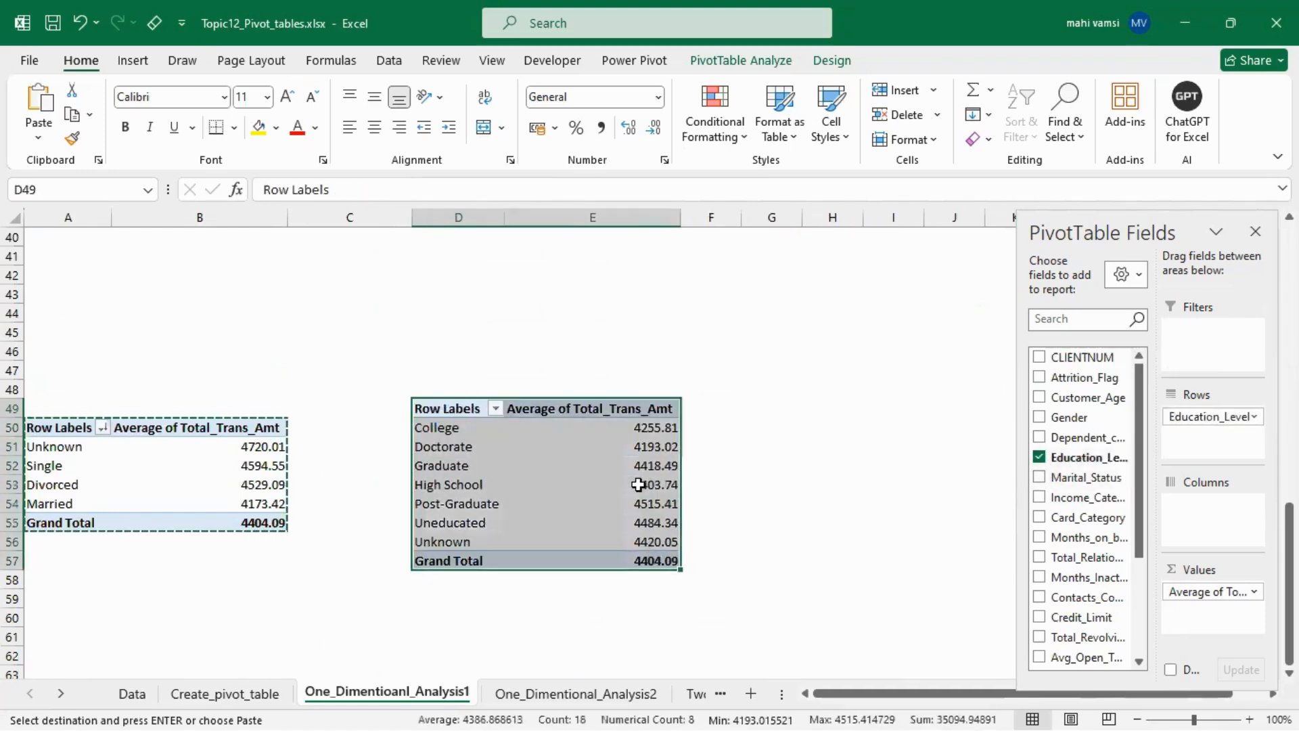
left_click(624, 427)
right_click(624, 427)
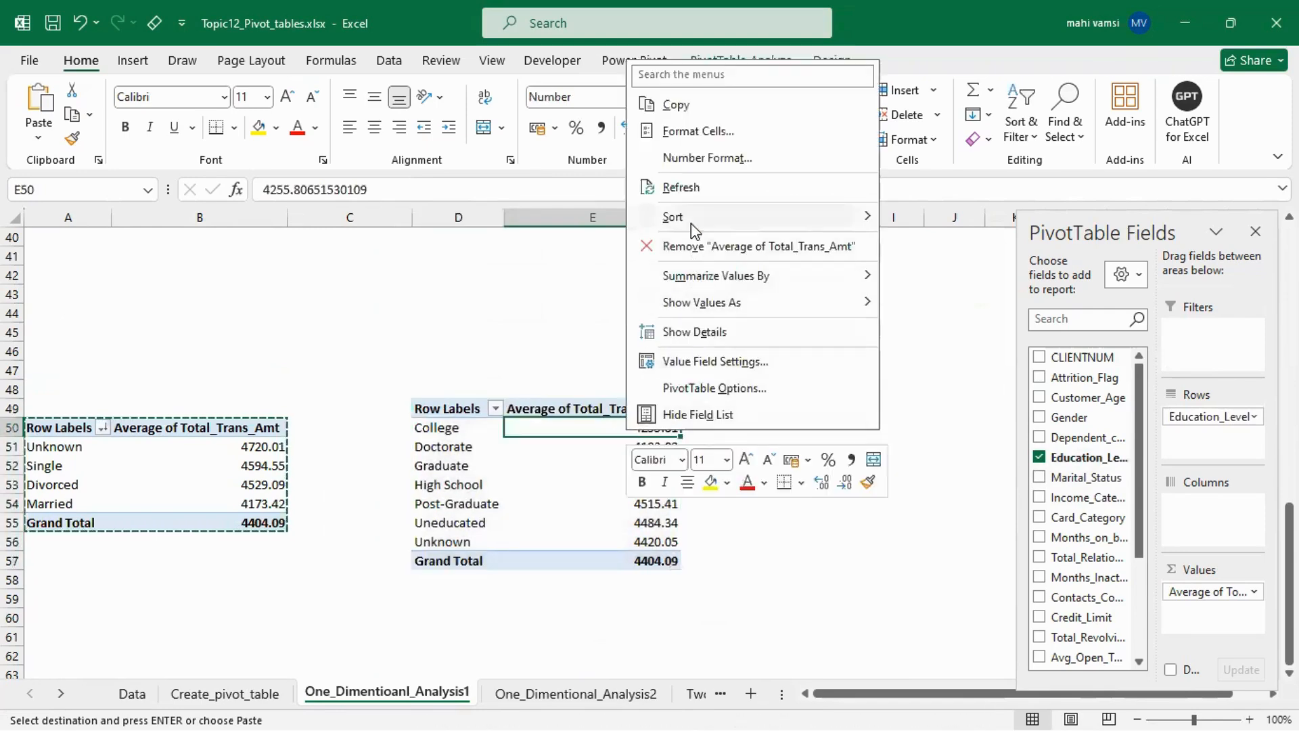
mouse_move(692, 220)
left_click(962, 247)
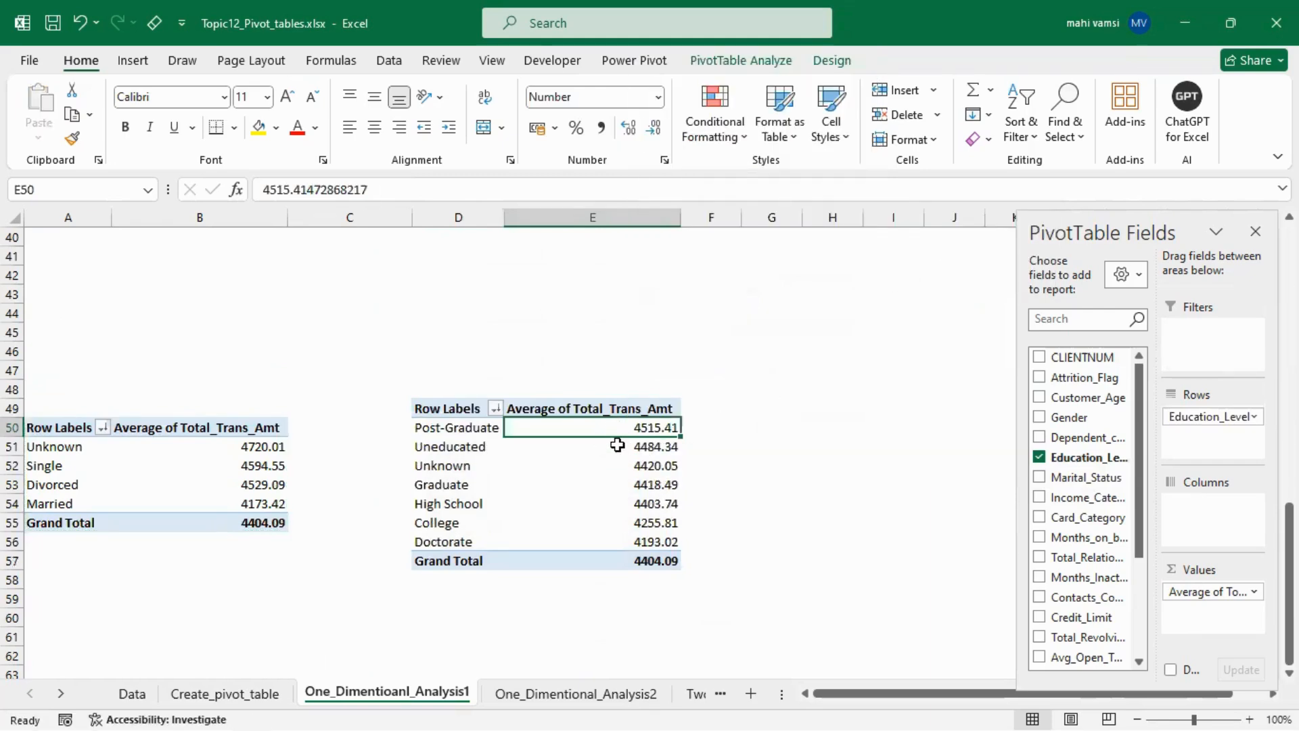
- Open the Difference From calculation settings for the education level PivotTable's average transaction amounts
left_click_drag(617, 445, 612, 541)
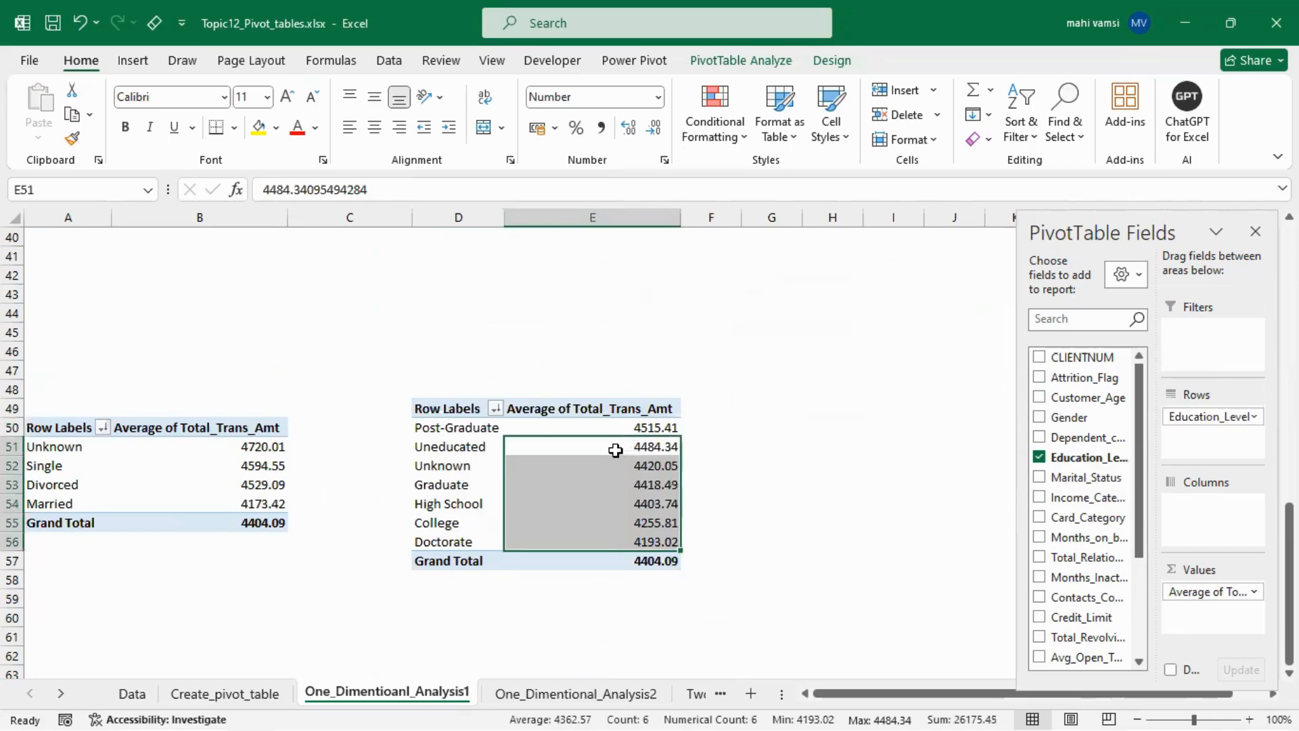
left_click(615, 425)
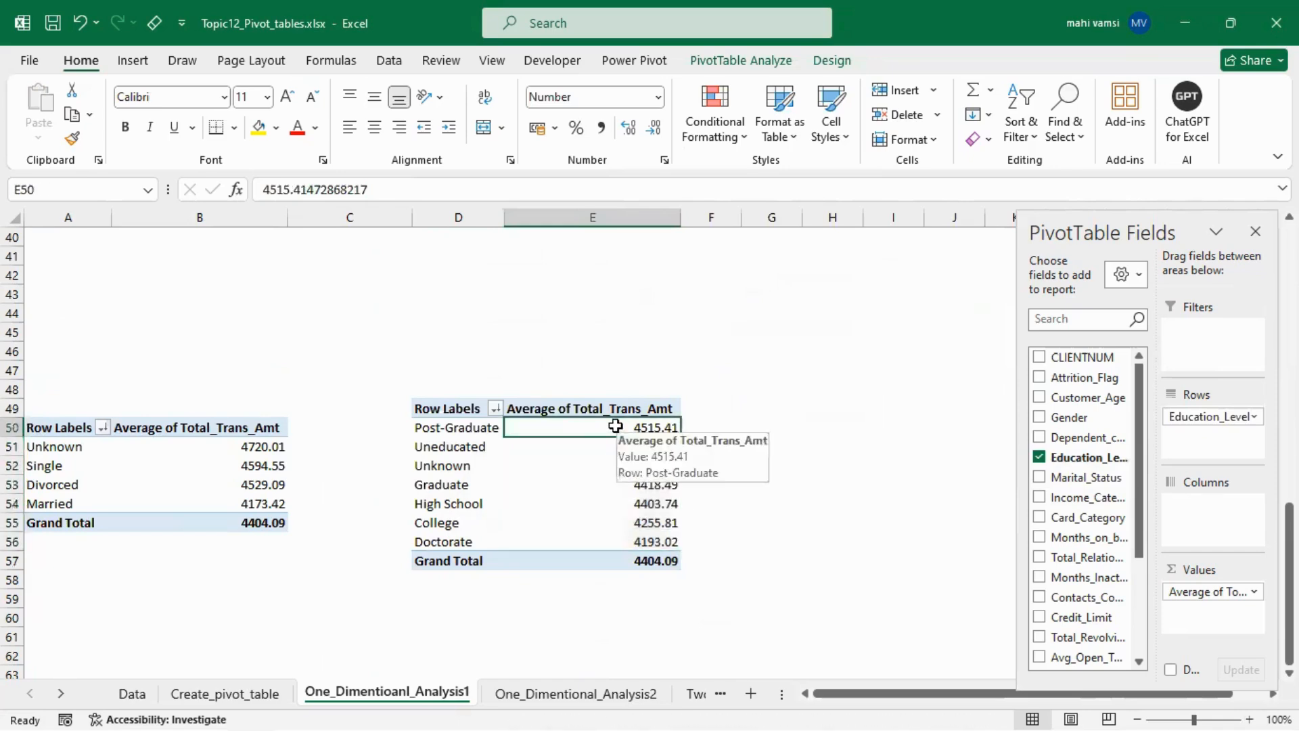
right_click(623, 425)
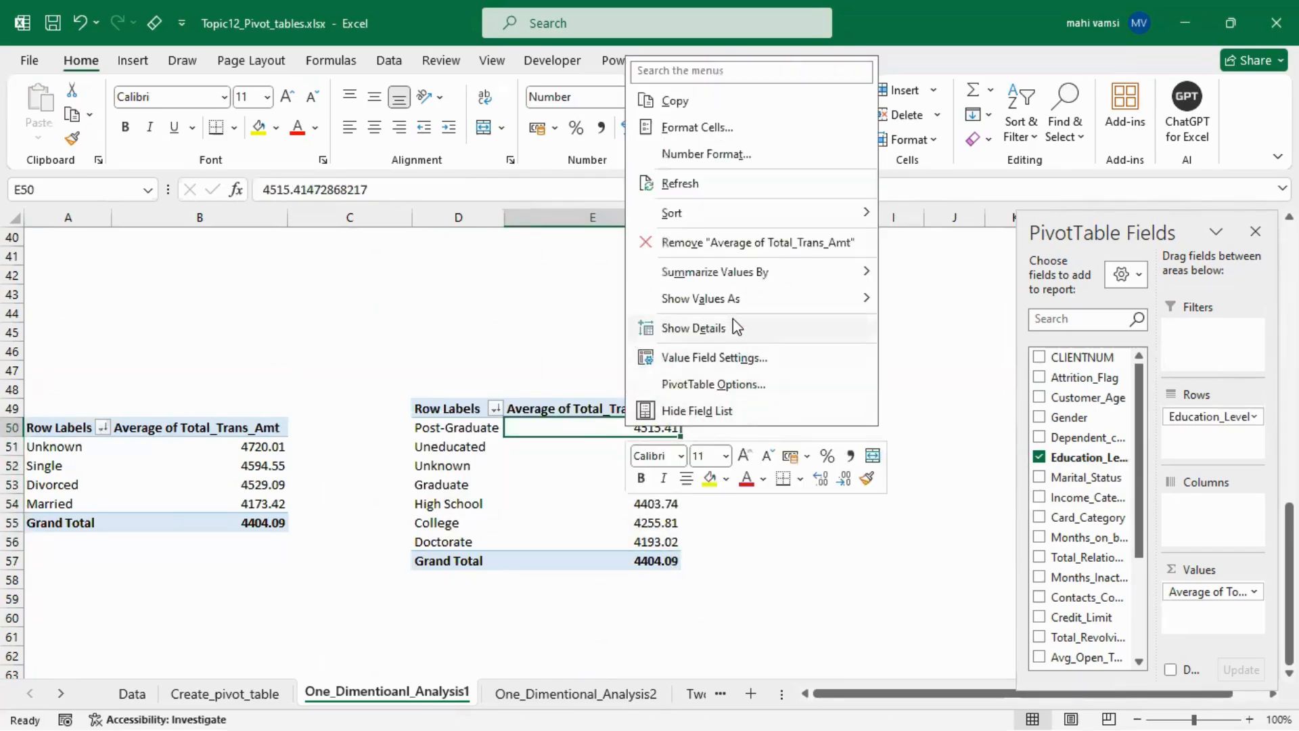
mouse_move(730, 304)
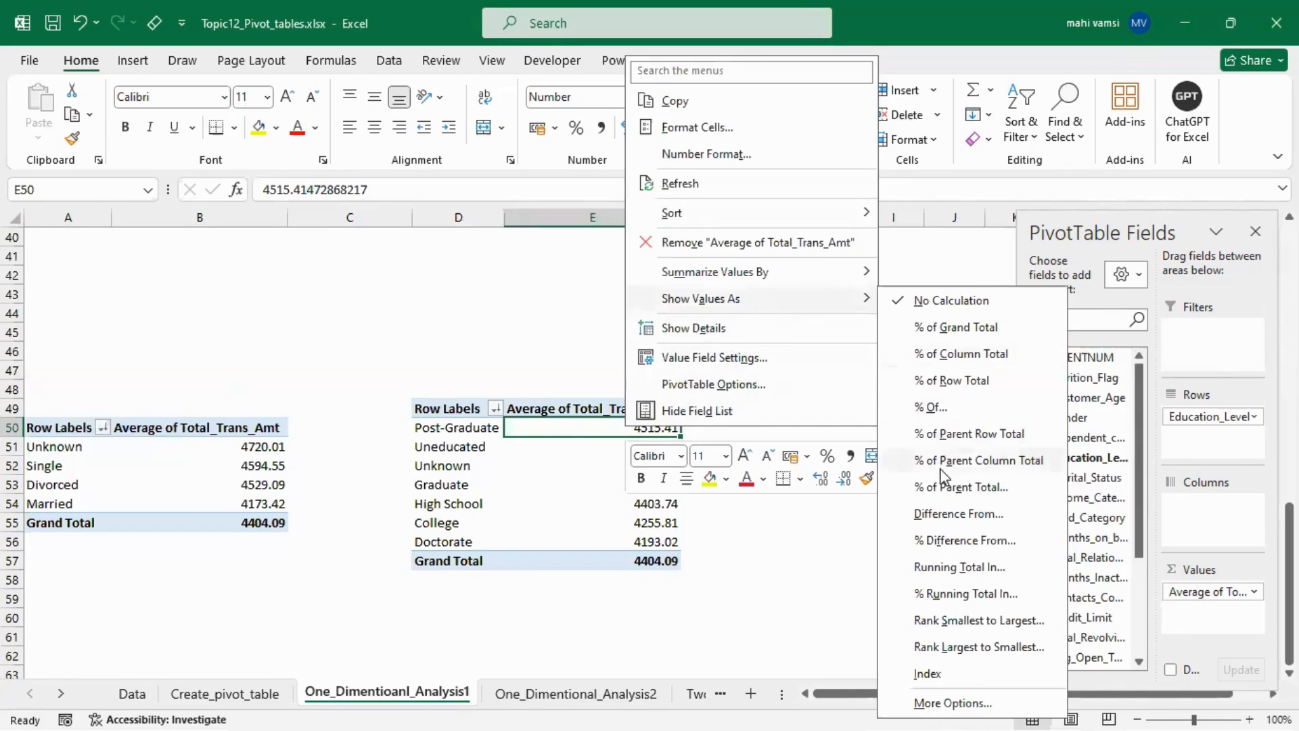
left_click(958, 514)
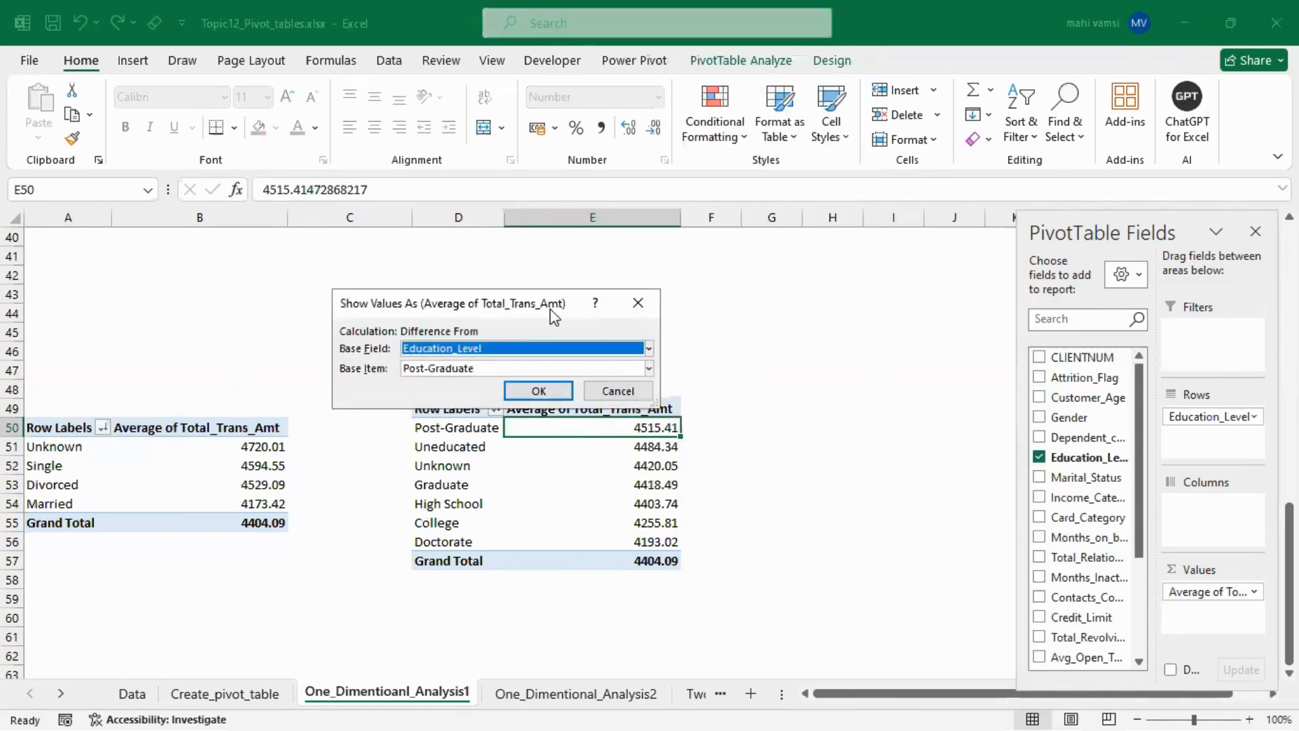
- Show the average transaction amounts as Difference From, with base field Education_Level and base item Post-Graduate
left_click_drag(580, 306, 730, 274)
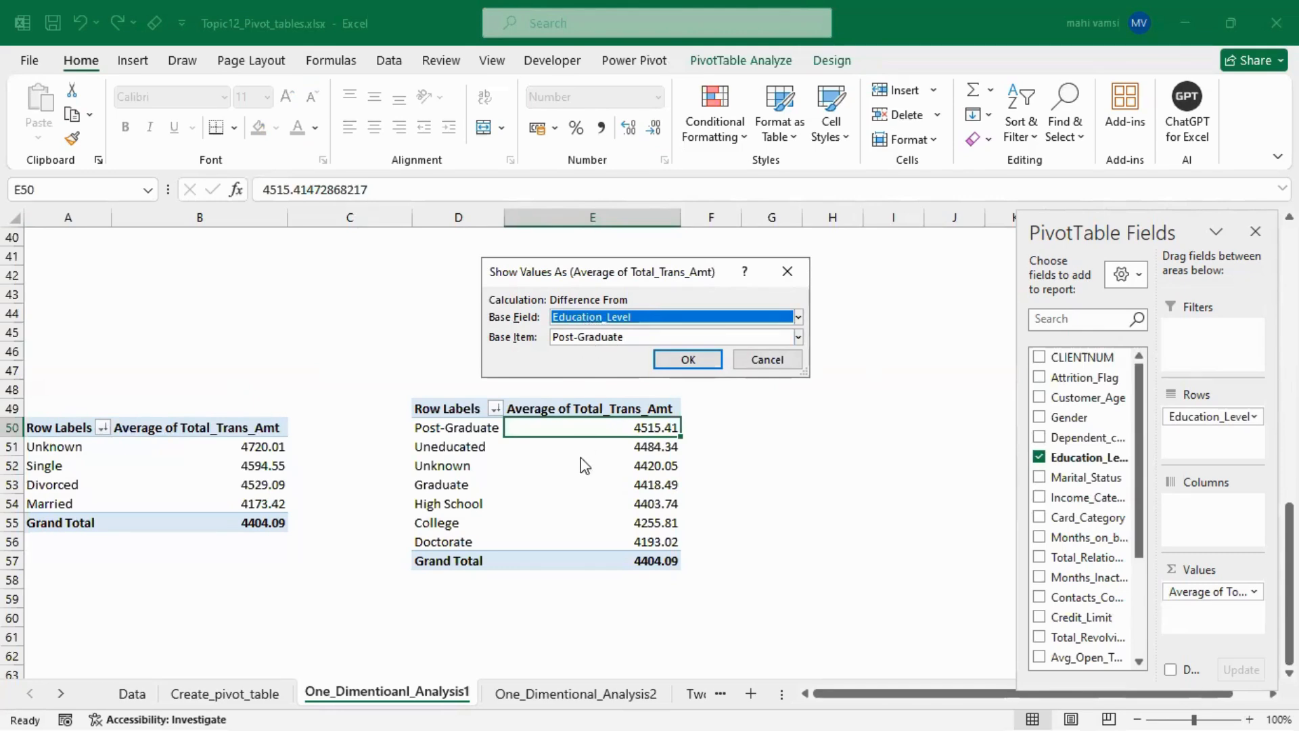
left_click(678, 366)
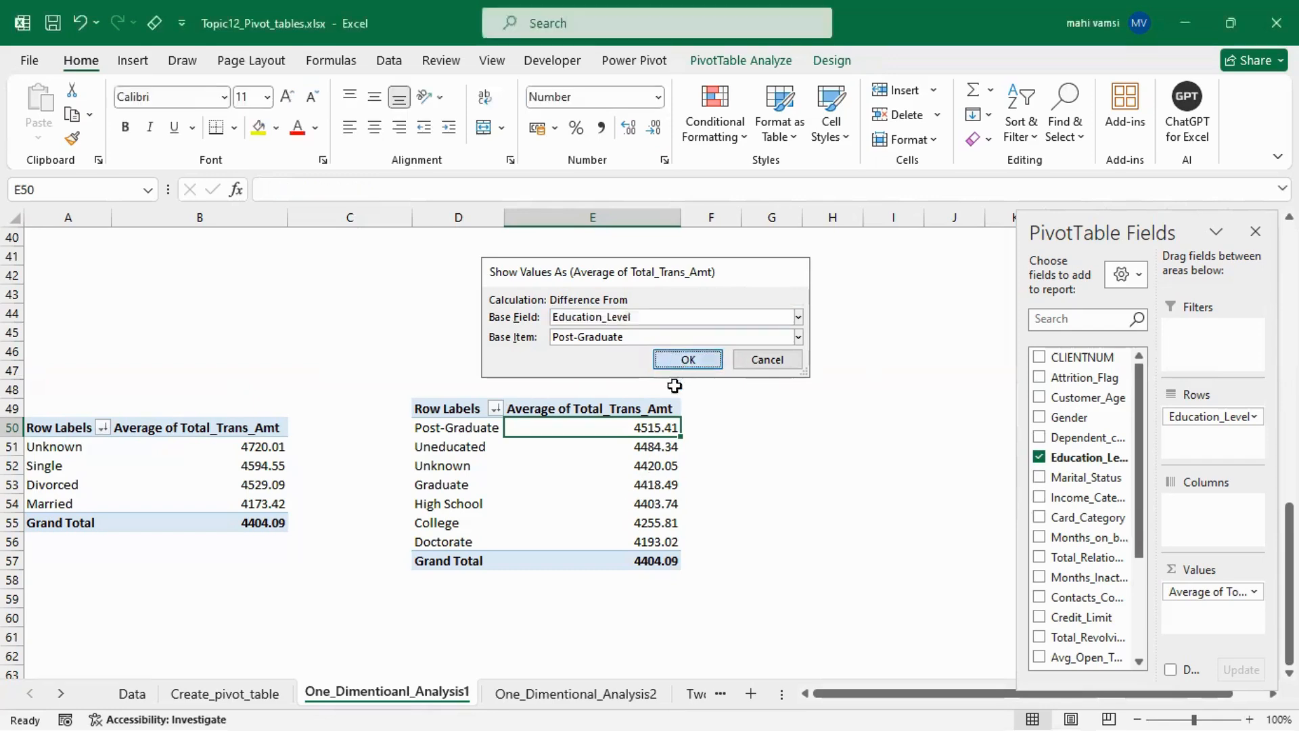
left_click(612, 446)
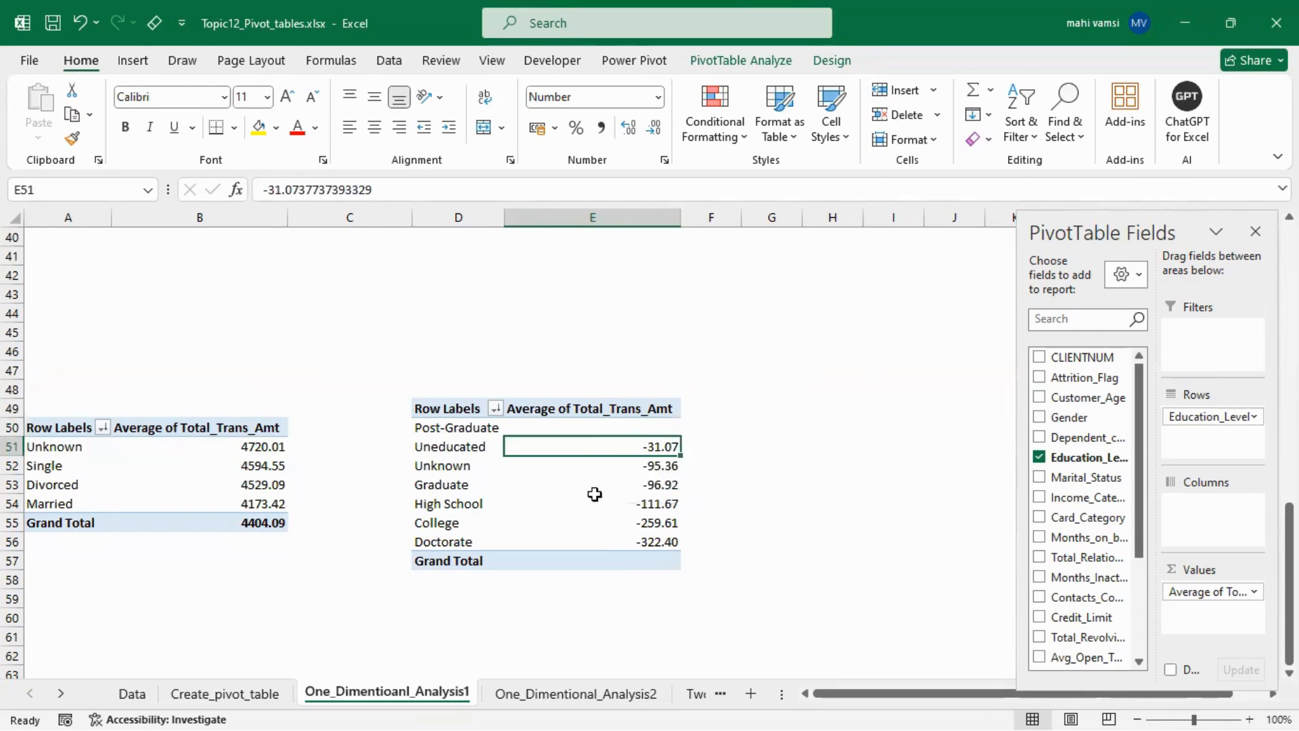
left_click(612, 462)
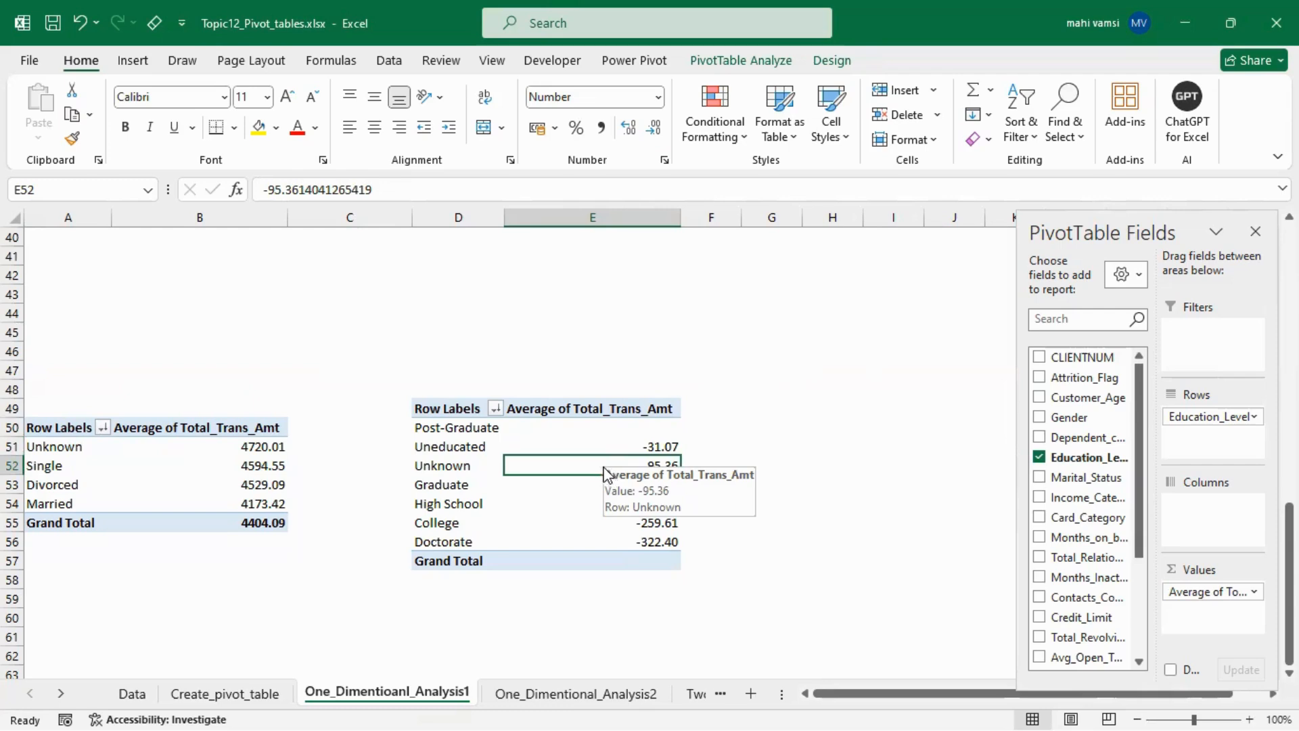
- Open the One_Dimentional_Analysis2 sheet and read the first question about the percentage of customers in each gender category
left_click(558, 685)
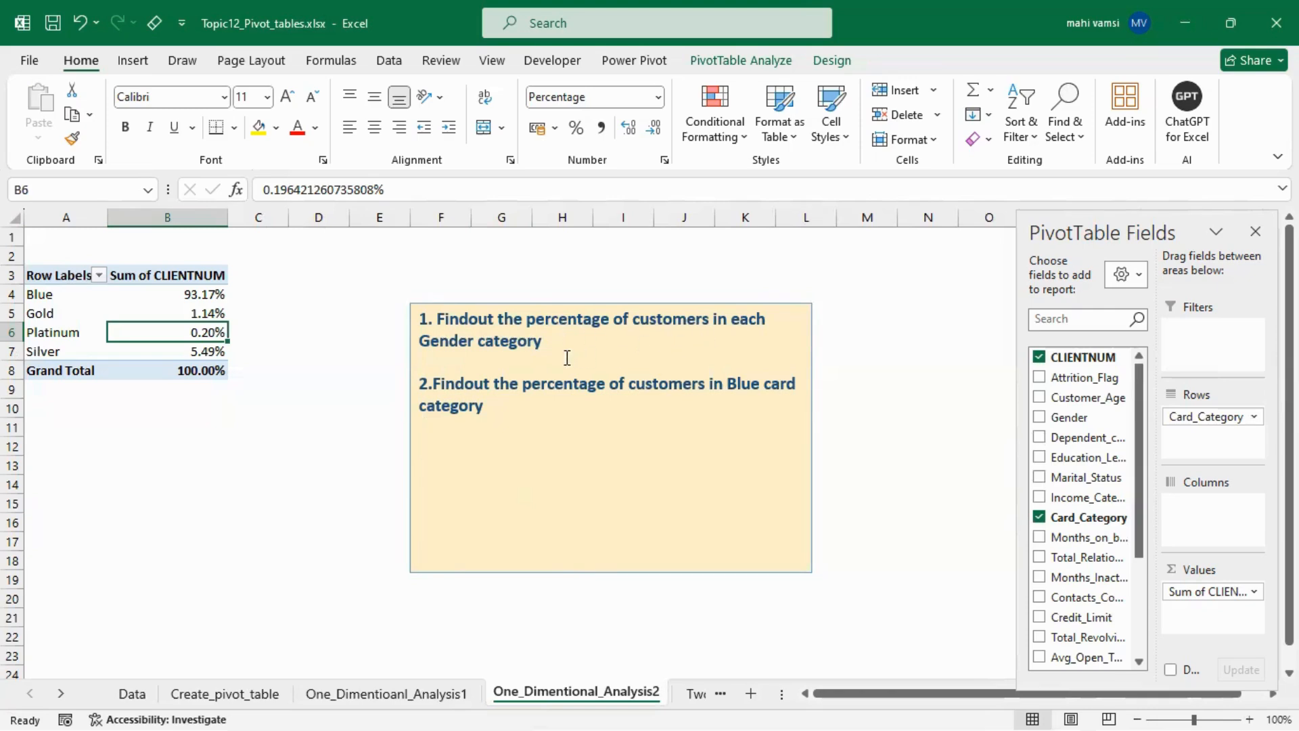
double_click(546, 347)
left_click_drag(546, 346, 449, 327)
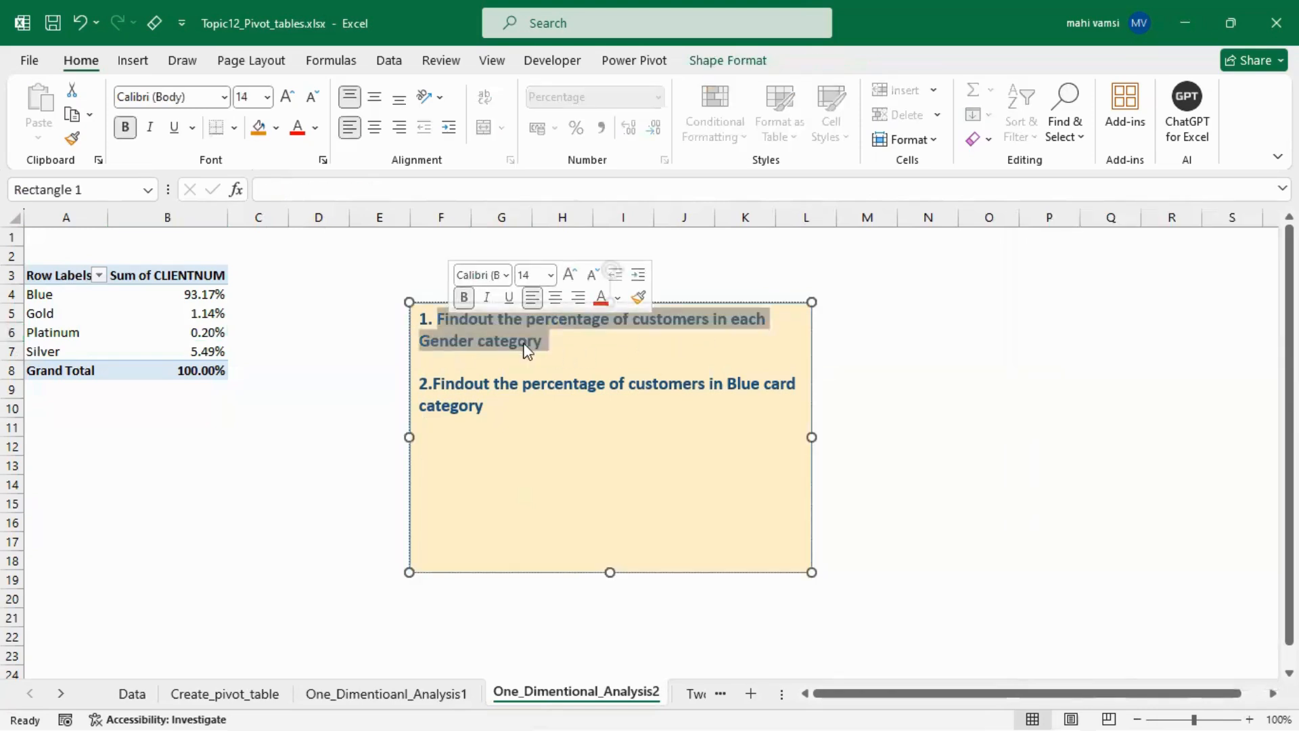
left_click(598, 359)
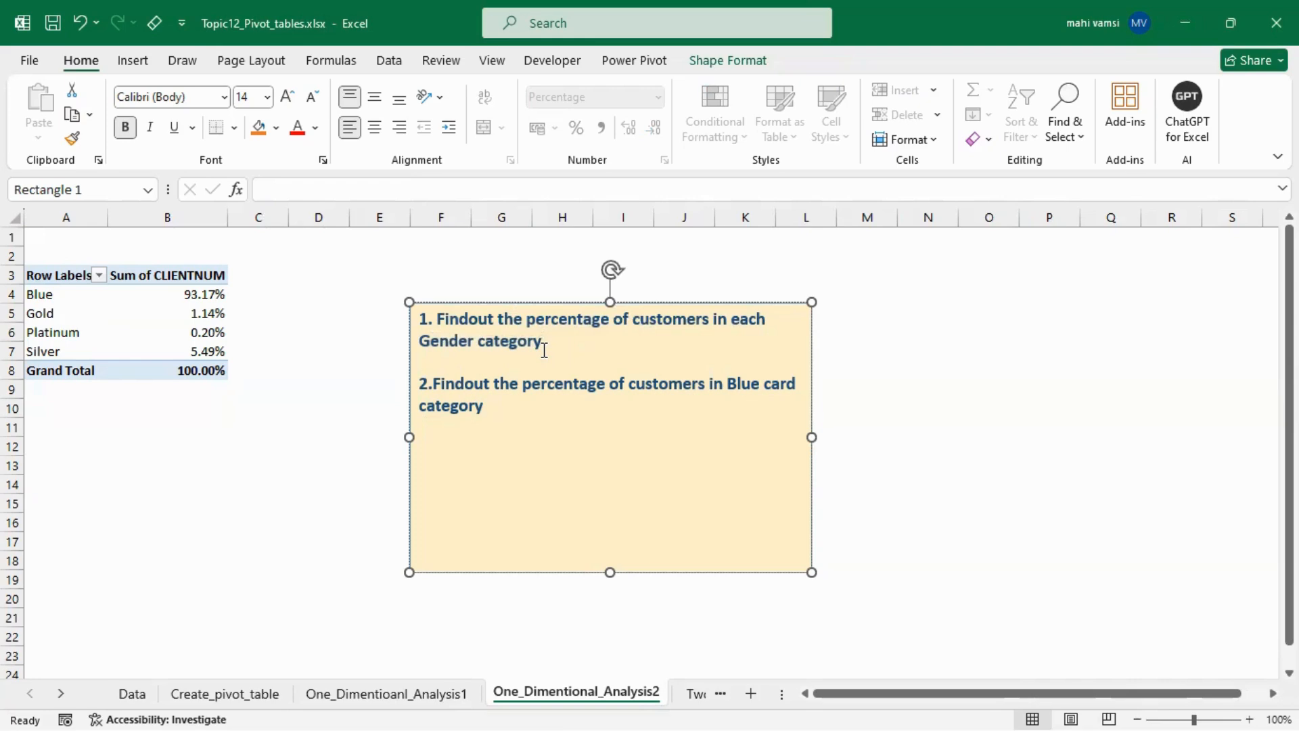
- Remove Card_Category and CLIENTNUM from the pivot table and add Gender to its rows
left_click(165, 331)
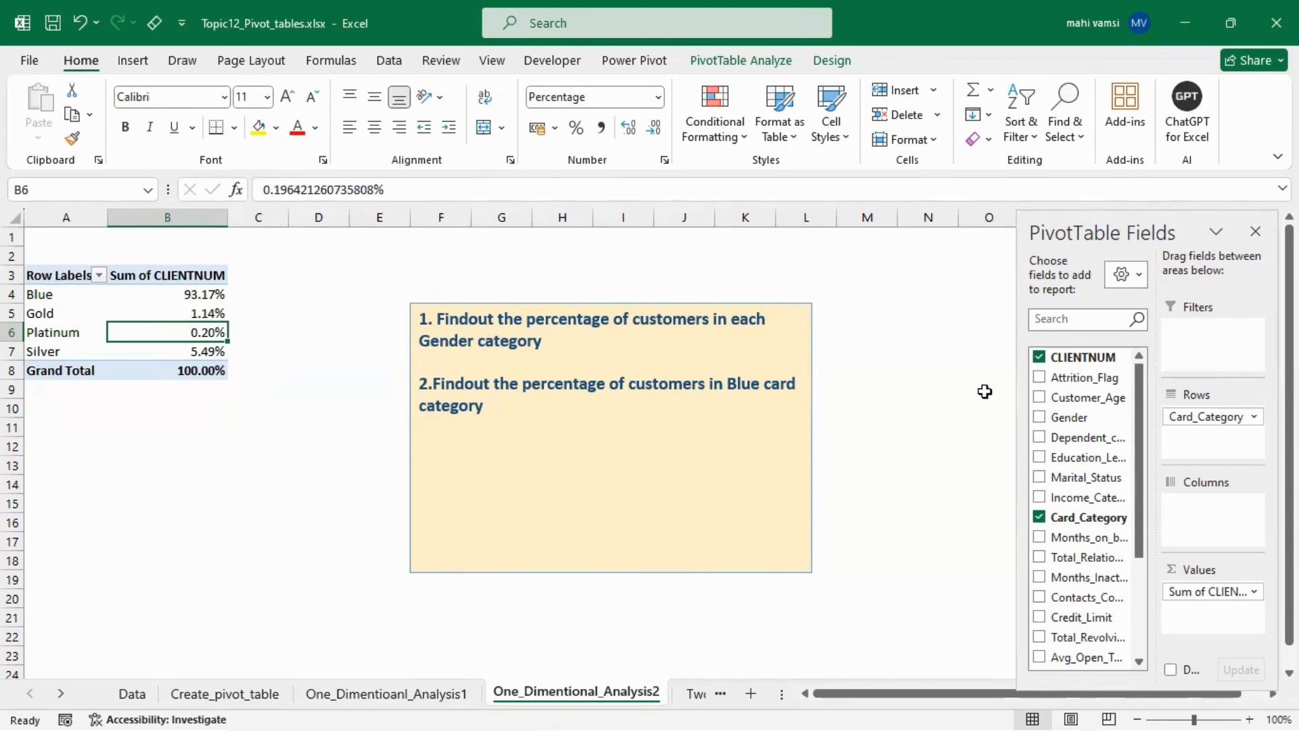
left_click(1040, 517)
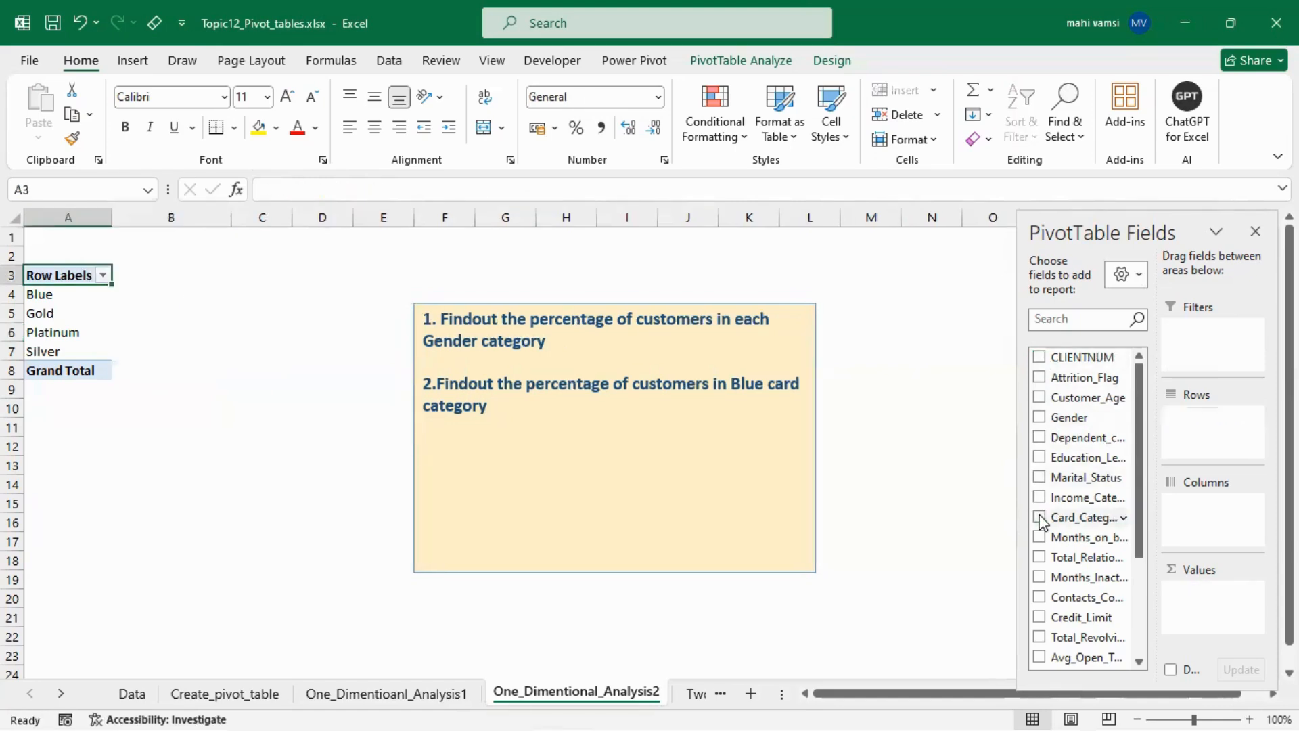
left_click(1041, 418)
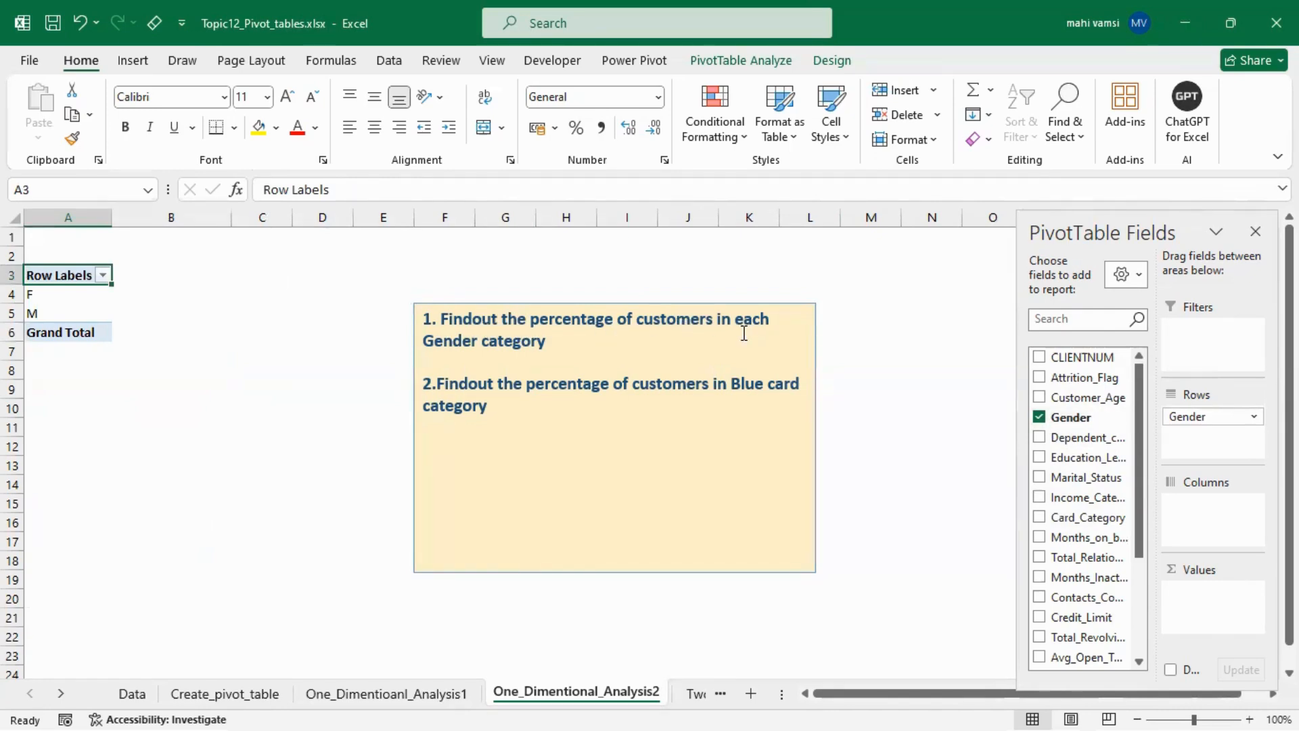
- Add CLIENTNUM to the pivot table's values and summarize it by Count
left_click_drag(1091, 359, 1208, 602)
left_click(1256, 591)
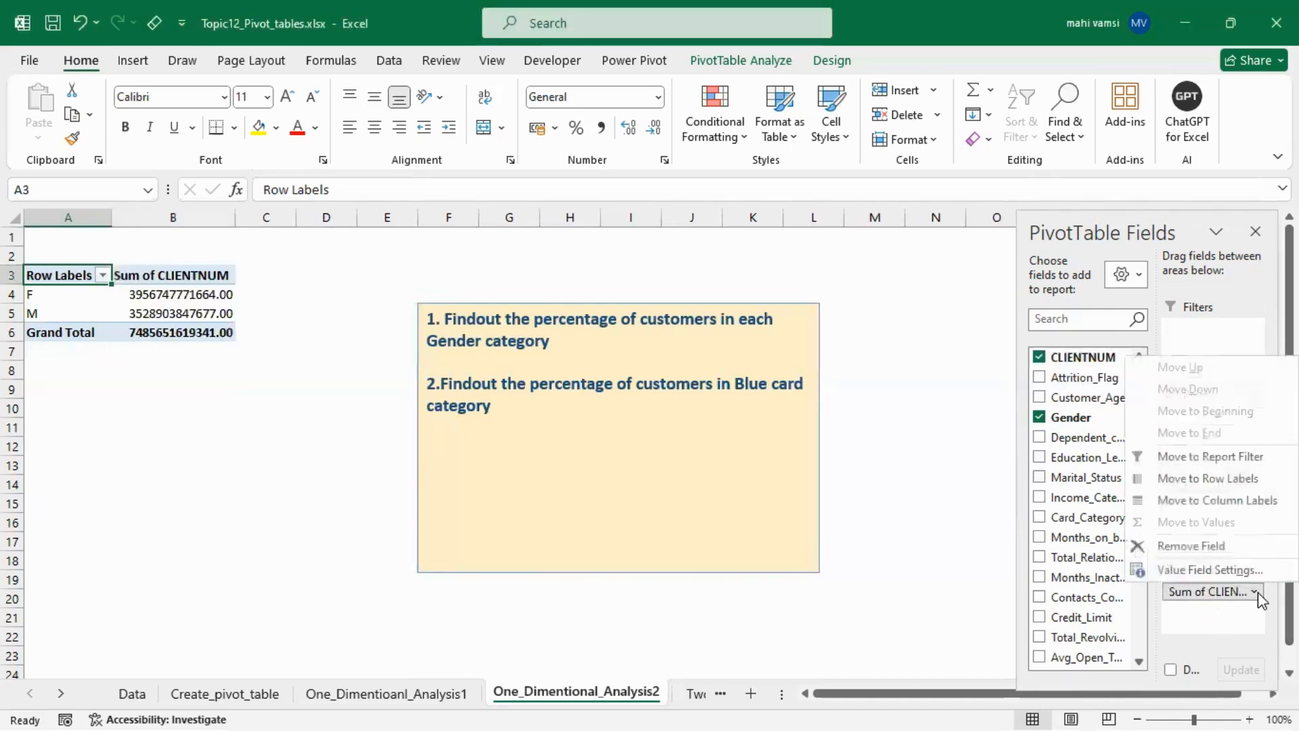
left_click(1203, 576)
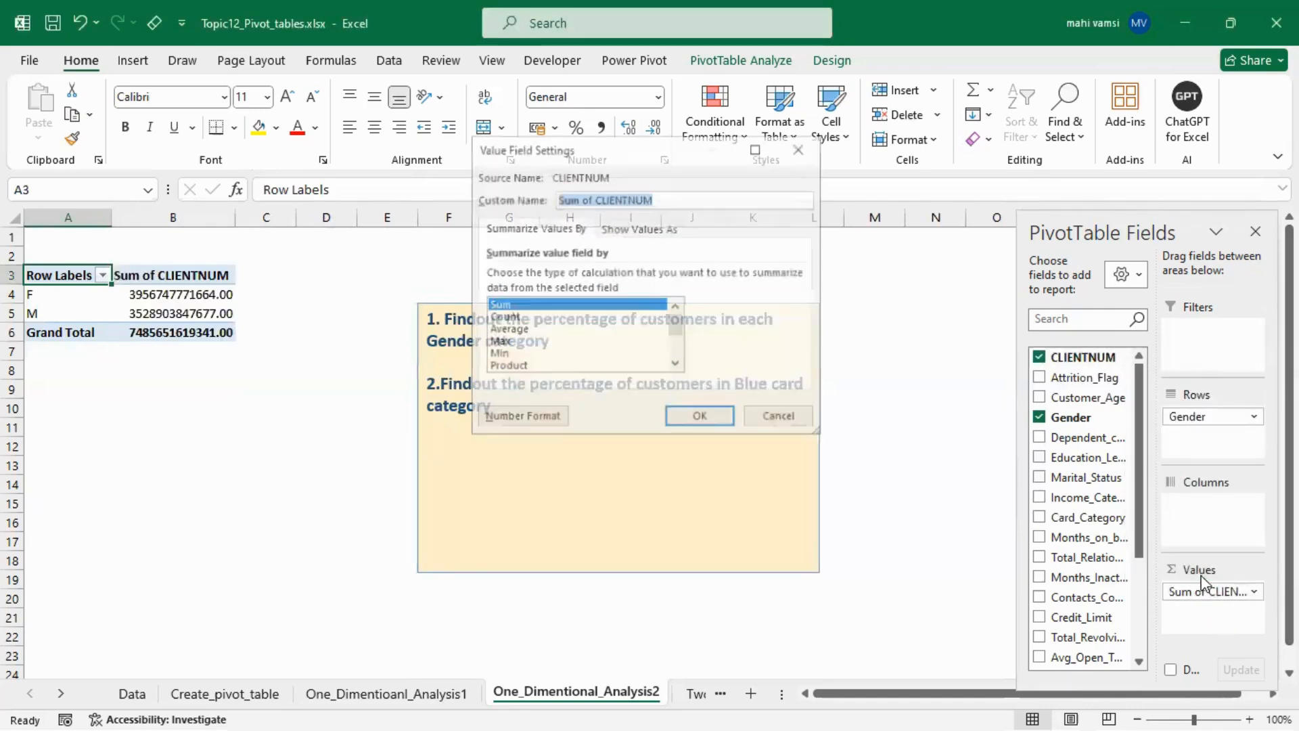
left_click(509, 329)
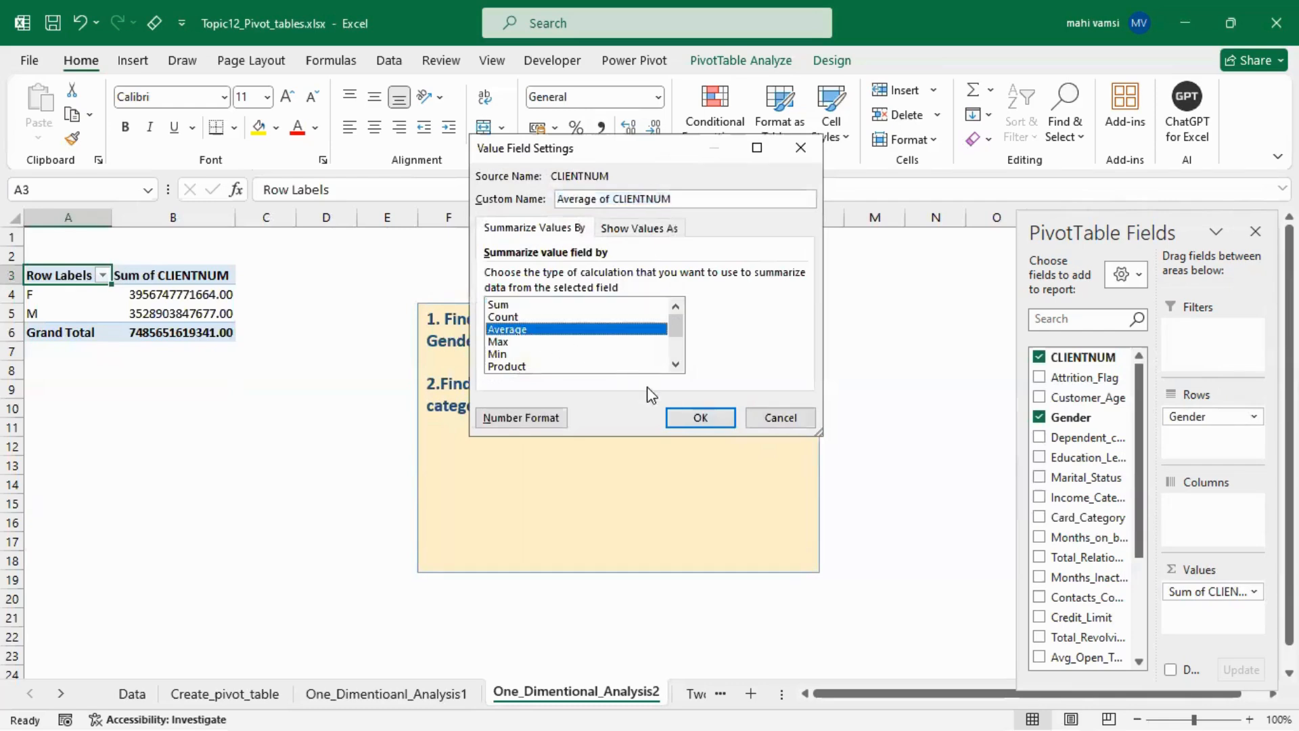
left_click(535, 316)
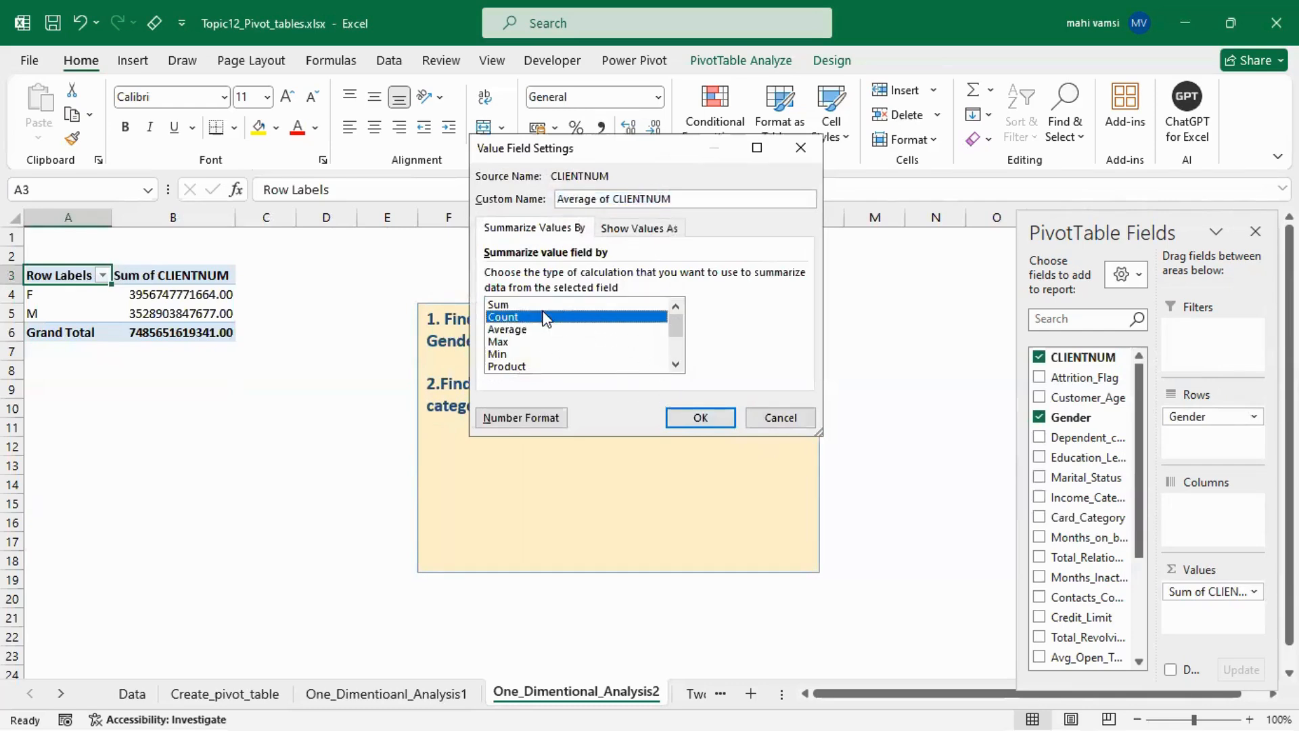
left_click(698, 418)
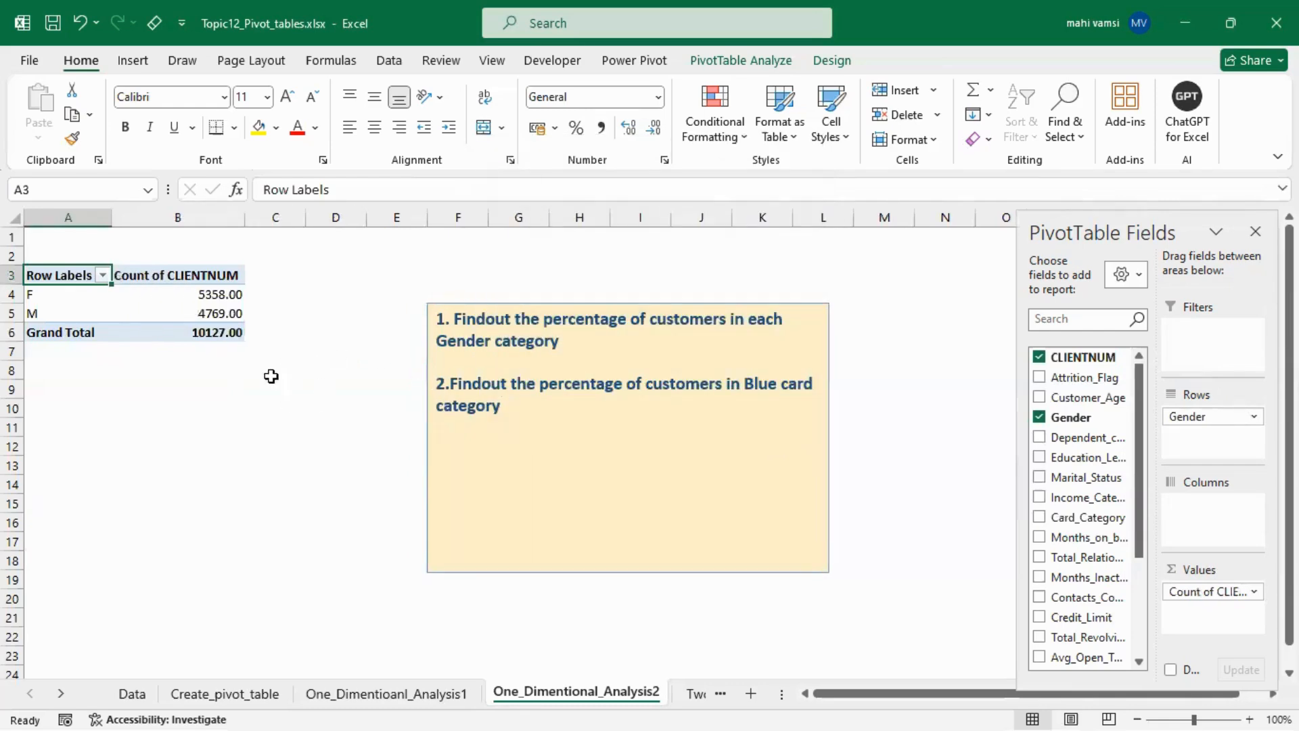
- Show the CLIENTNUM count for each gender as % of Grand Total
right_click(180, 297)
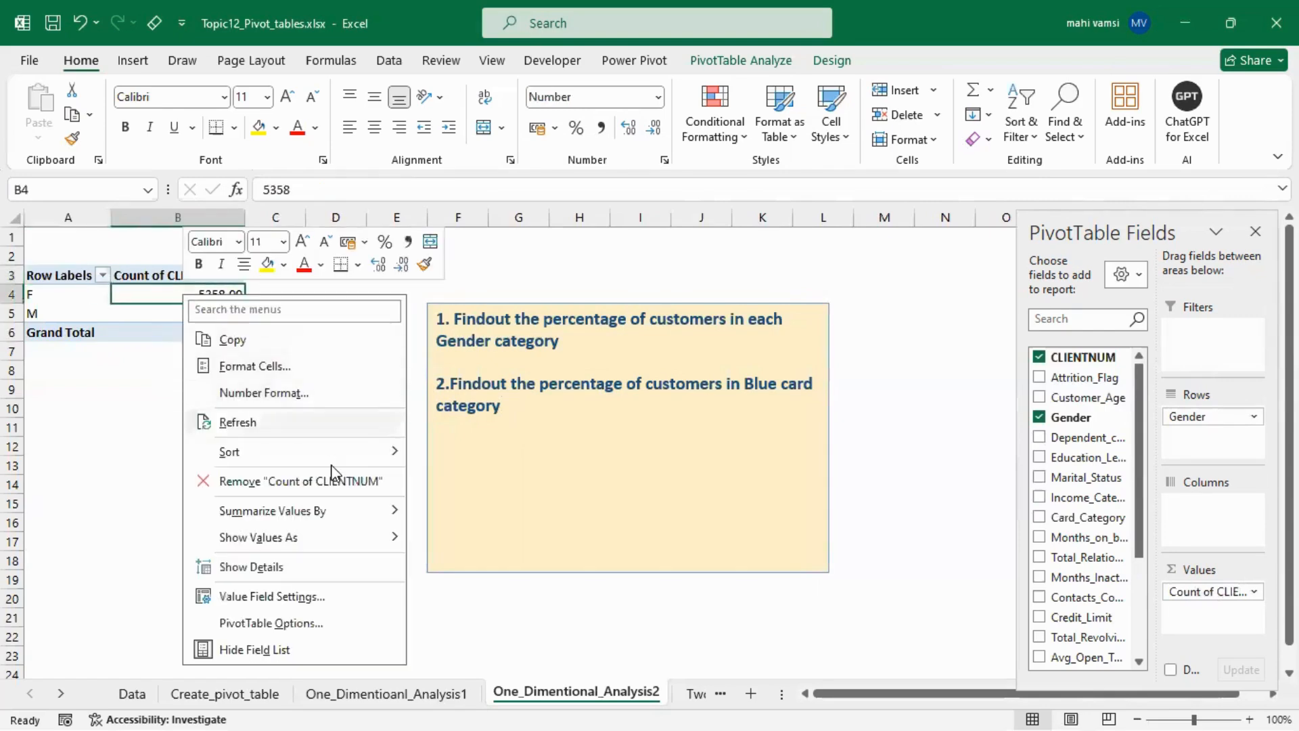
mouse_move(352, 542)
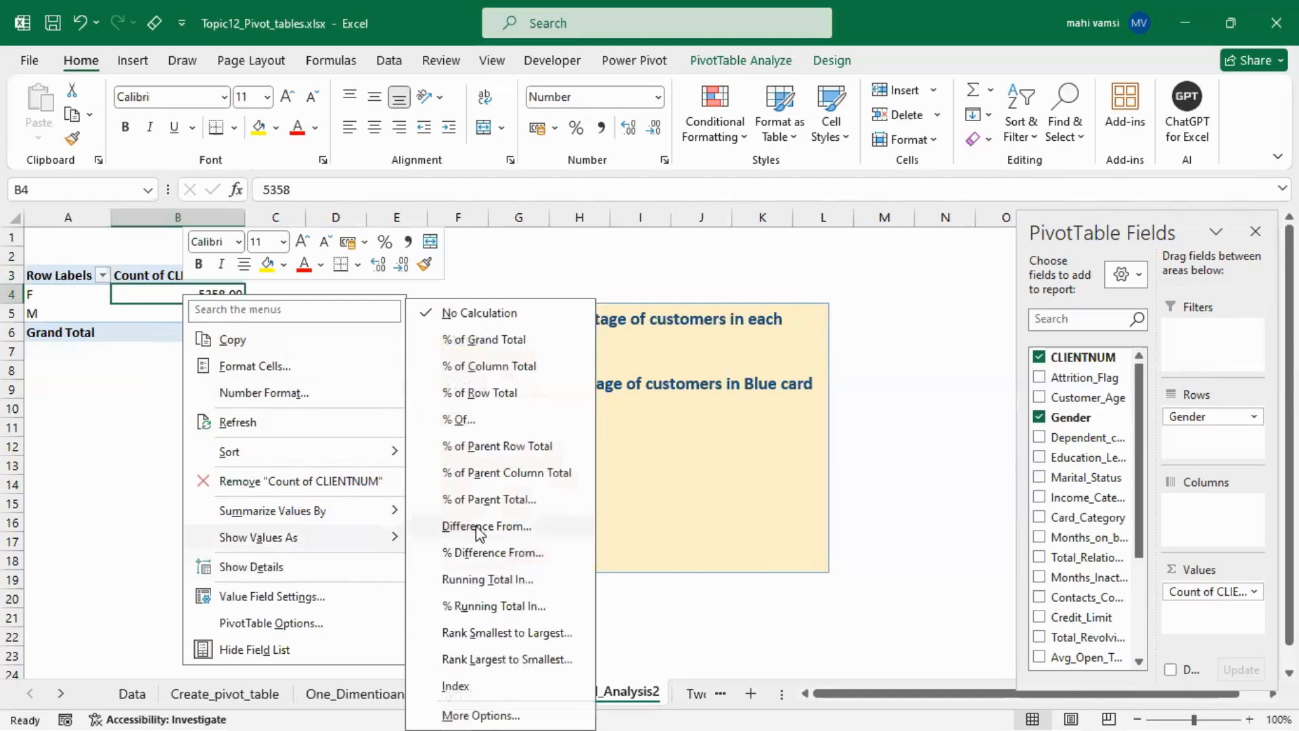
left_click(488, 342)
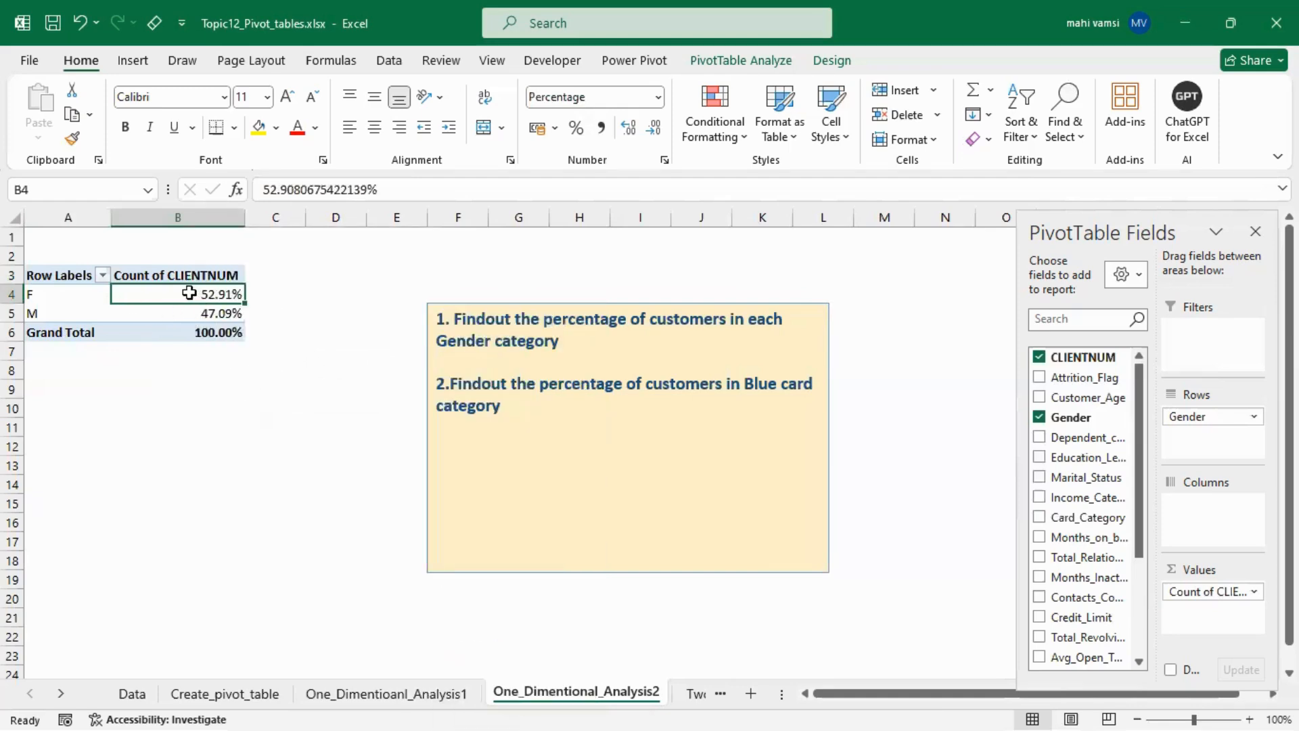
left_click(169, 312)
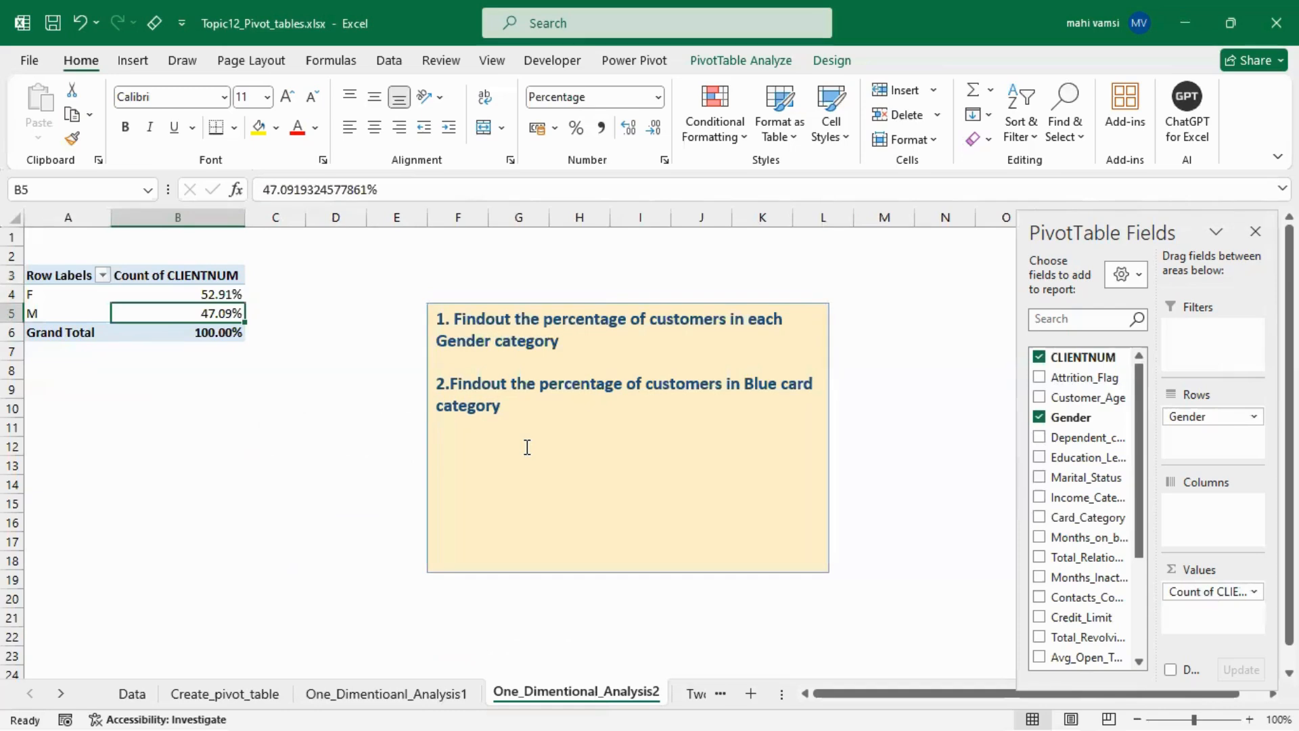
- Add CLIENTNUM to the values a second time and summarize the new column by Count
left_click_drag(1081, 357, 1177, 613)
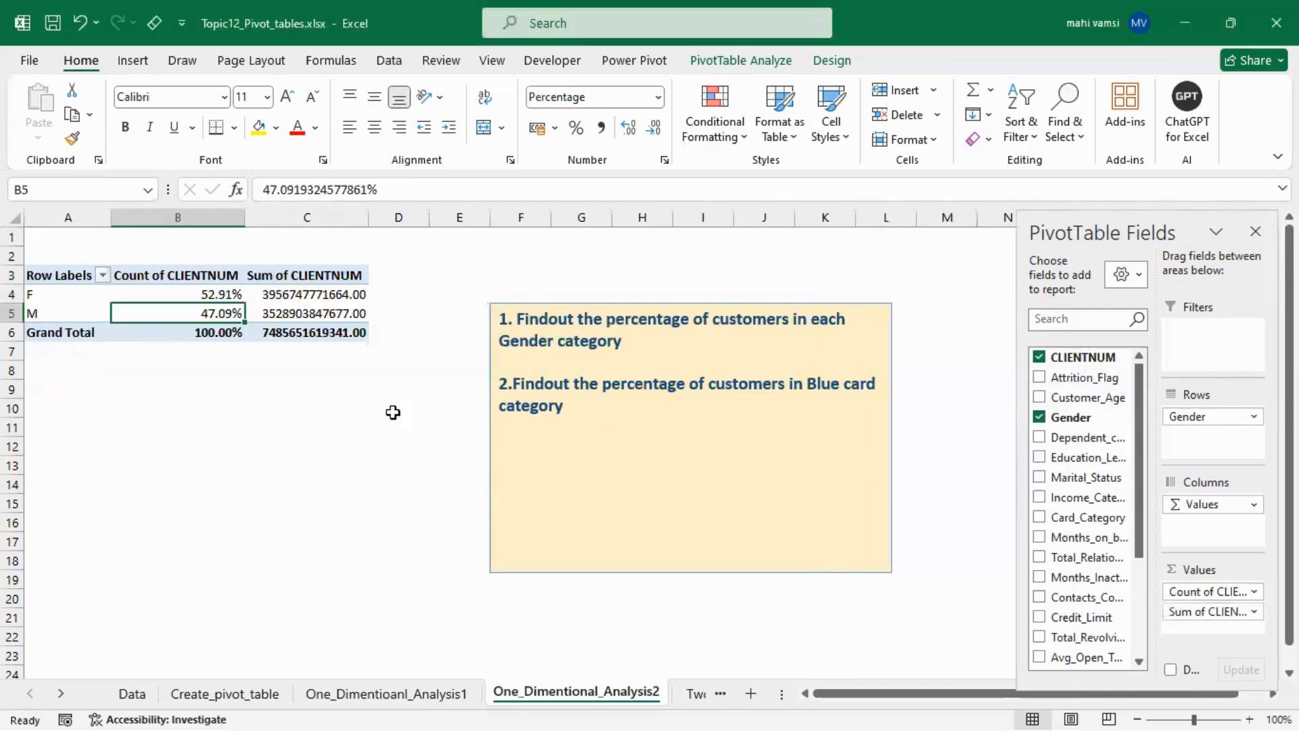
right_click(295, 306)
mouse_move(391, 535)
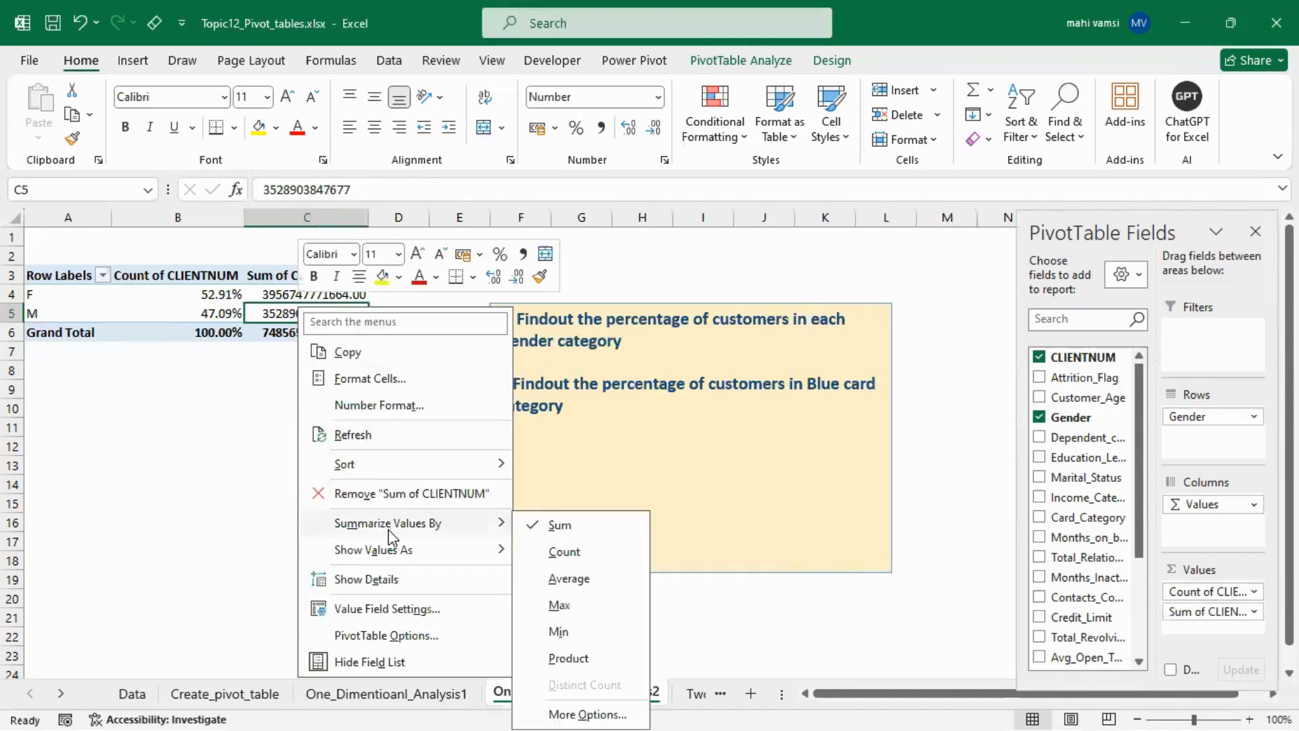
left_click(561, 552)
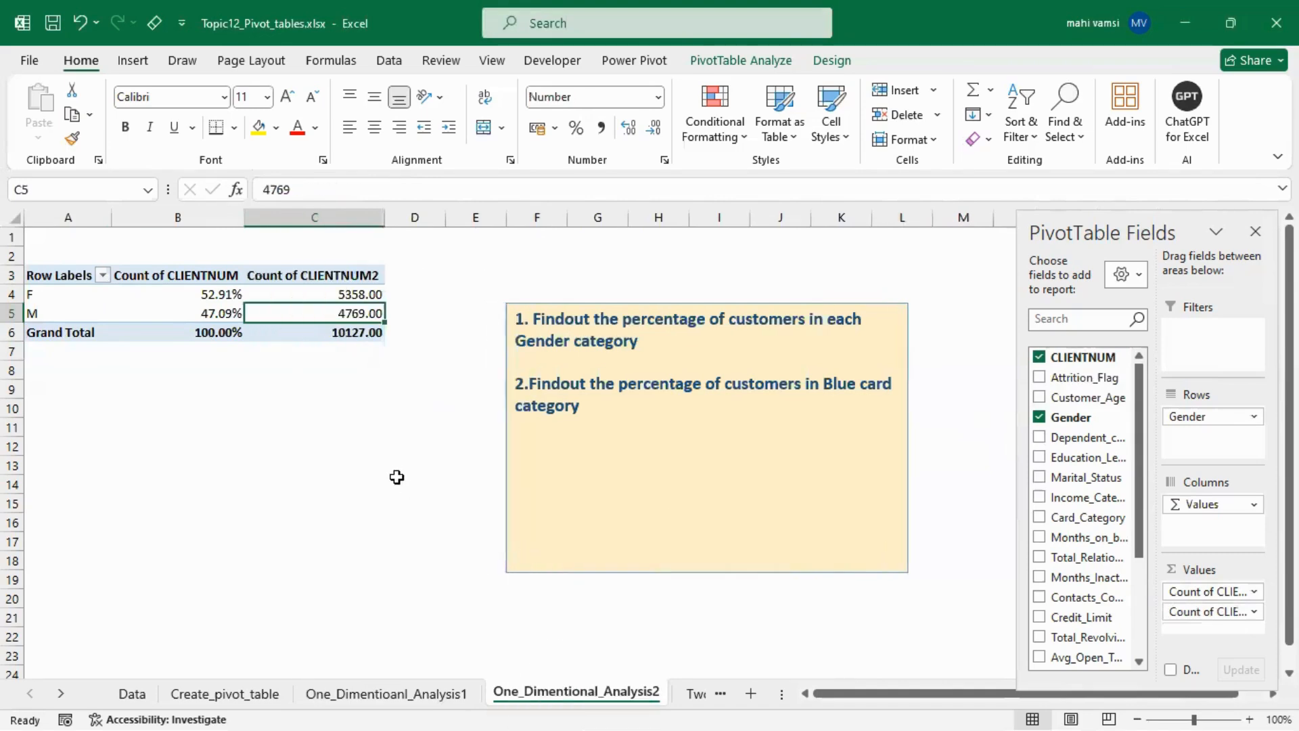
- Reorder the value fields so the plain CLIENTNUM count comes before the percentage column
left_click_drag(1172, 591, 1198, 639)
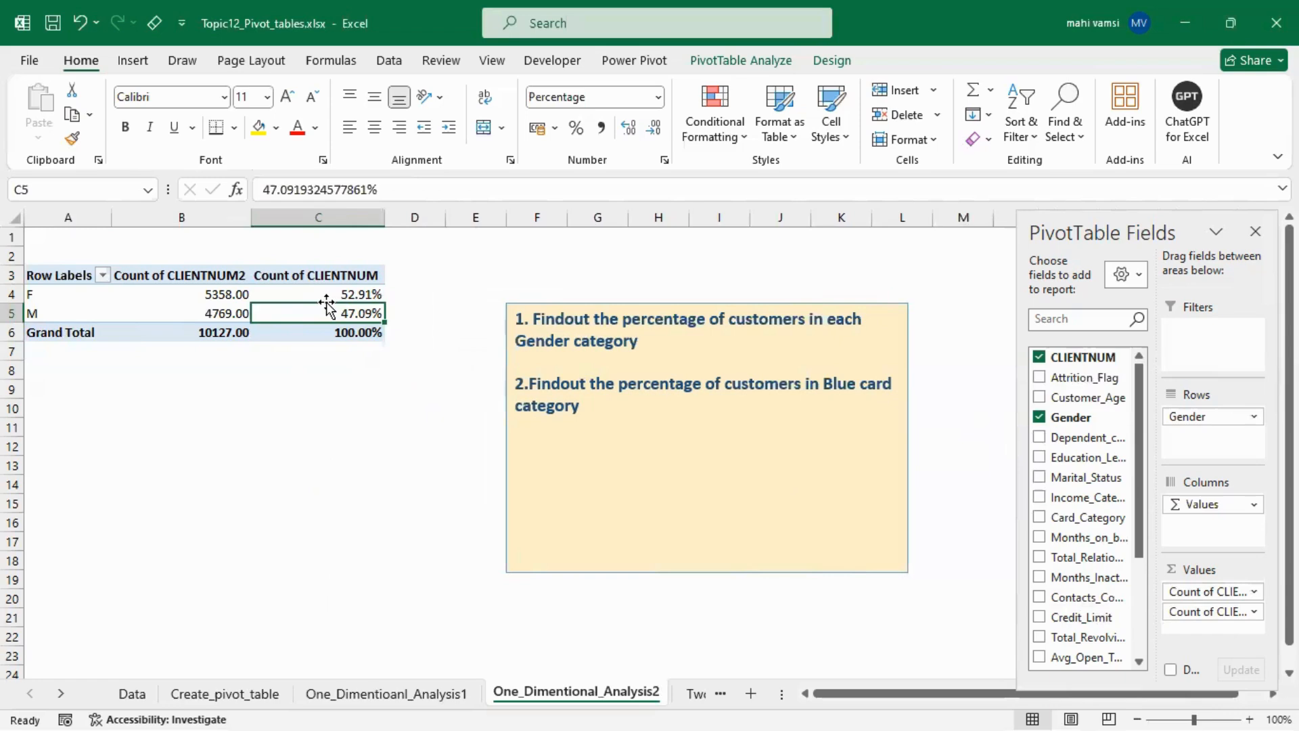
mouse_move(318, 292)
mouse_move(188, 304)
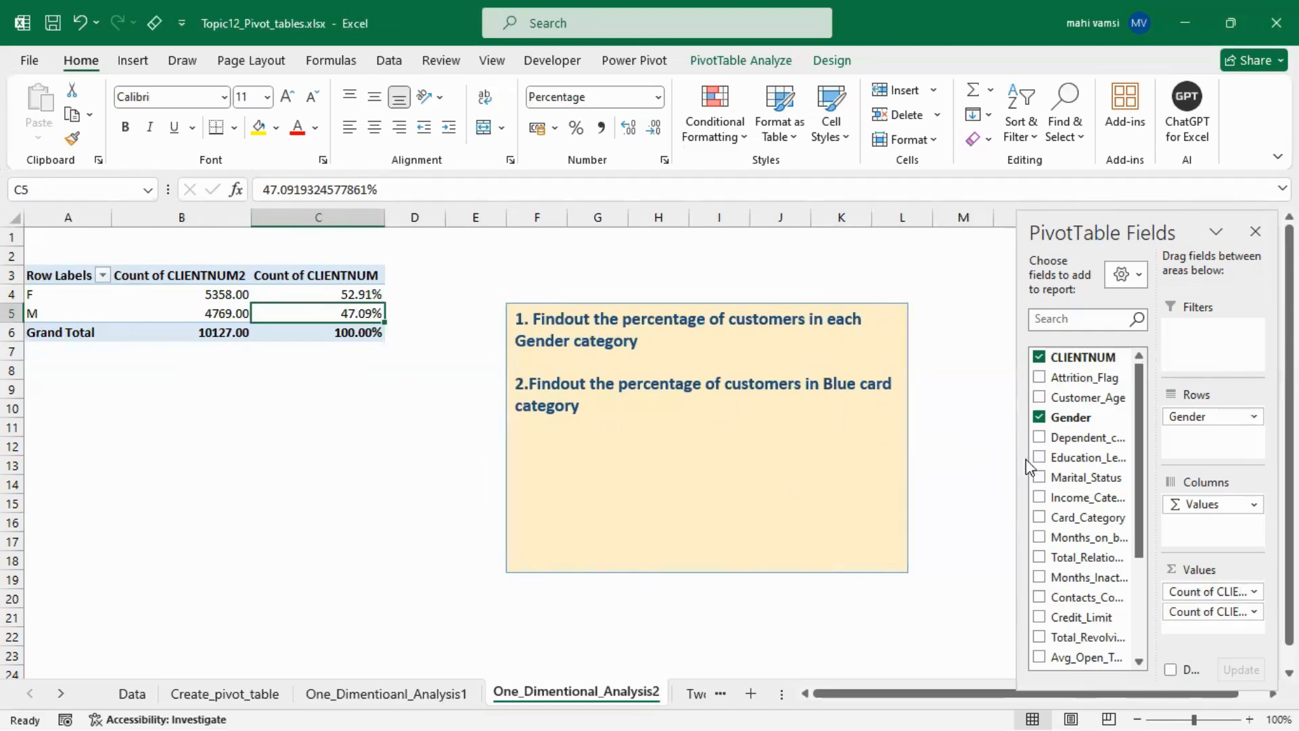
- Replace Gender with Card_Category in the pivot rows and check the Blue card's share of customers
left_click(1040, 417)
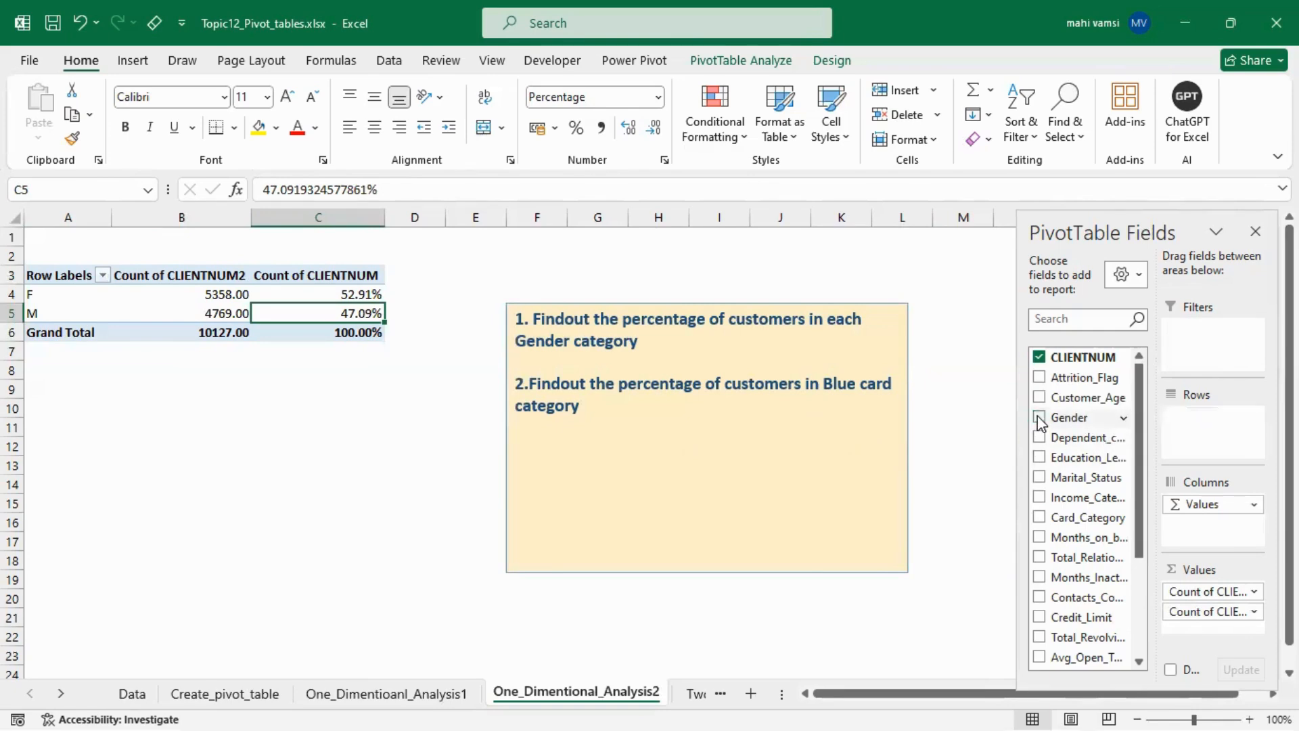
left_click(1040, 517)
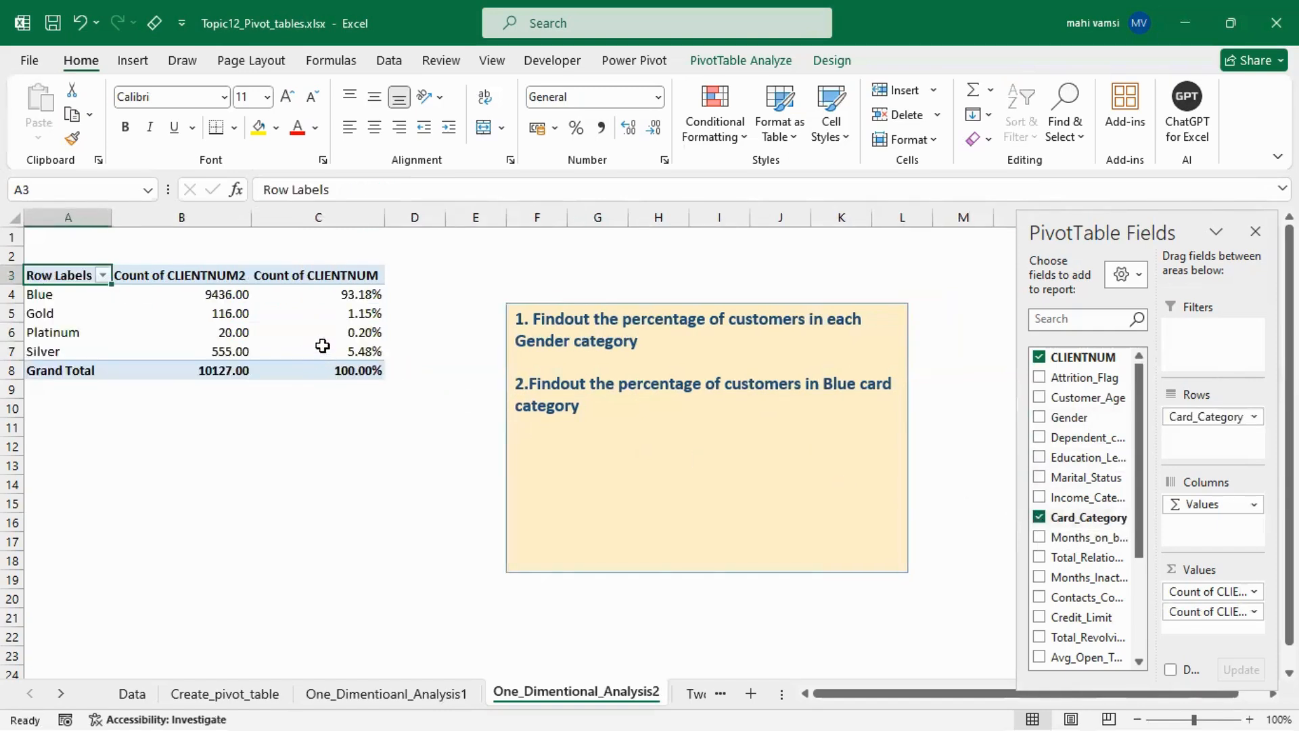
left_click_drag(188, 293, 189, 352)
left_click_drag(310, 291, 322, 351)
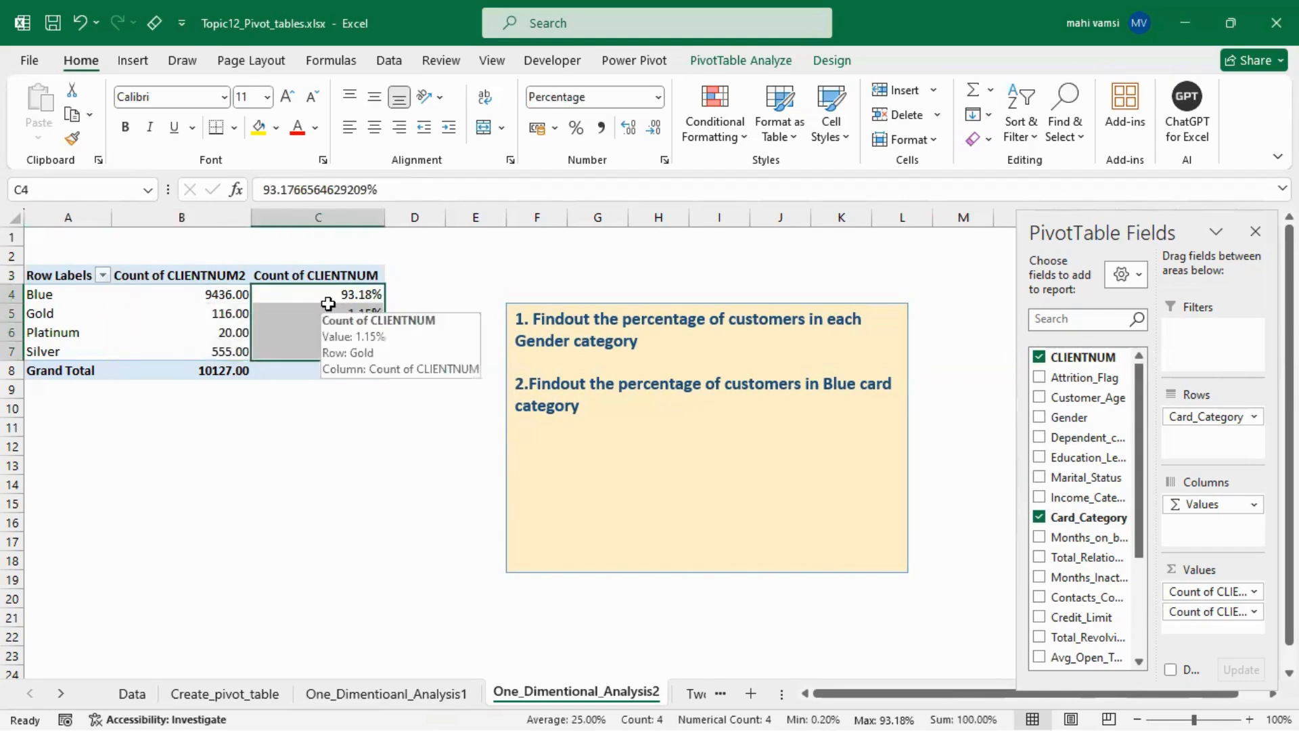
left_click(278, 297)
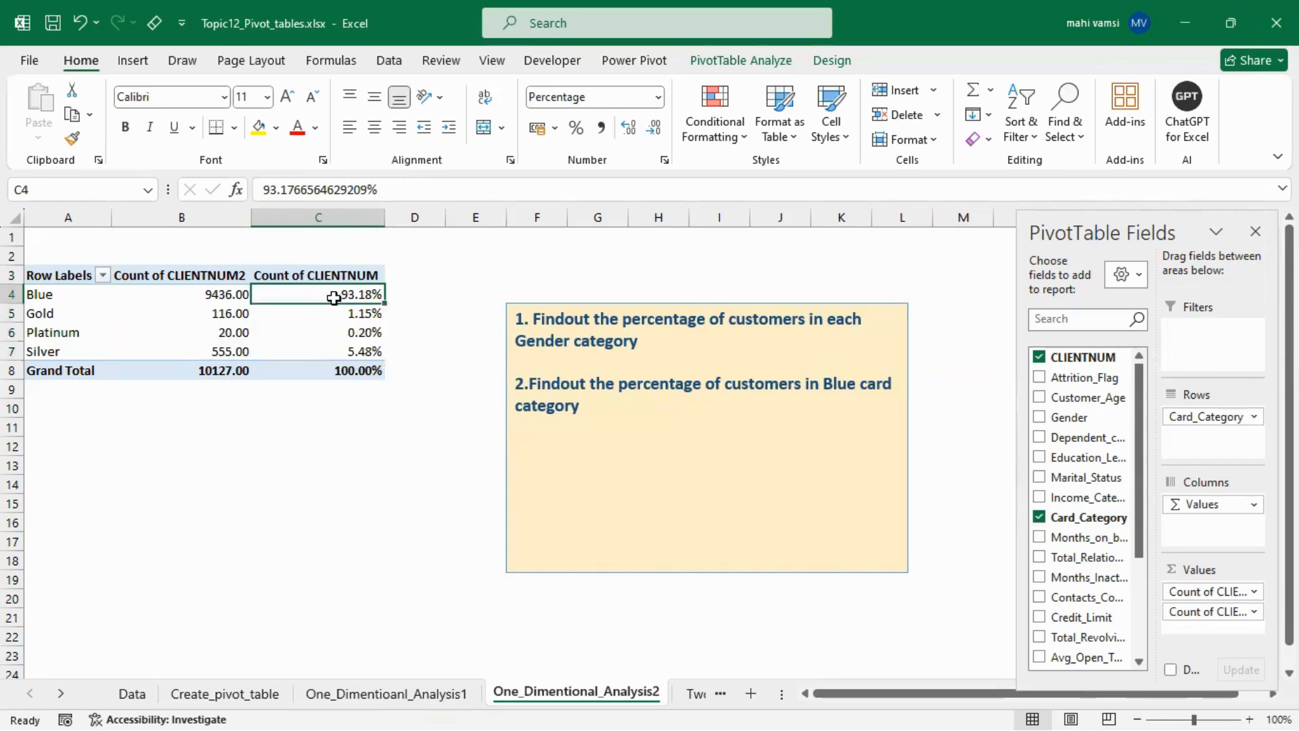
- On the Two_dimentional_analysis sheet, remove Education_Level from the pivot table and move Card_Category from columns to rows
left_click(693, 693)
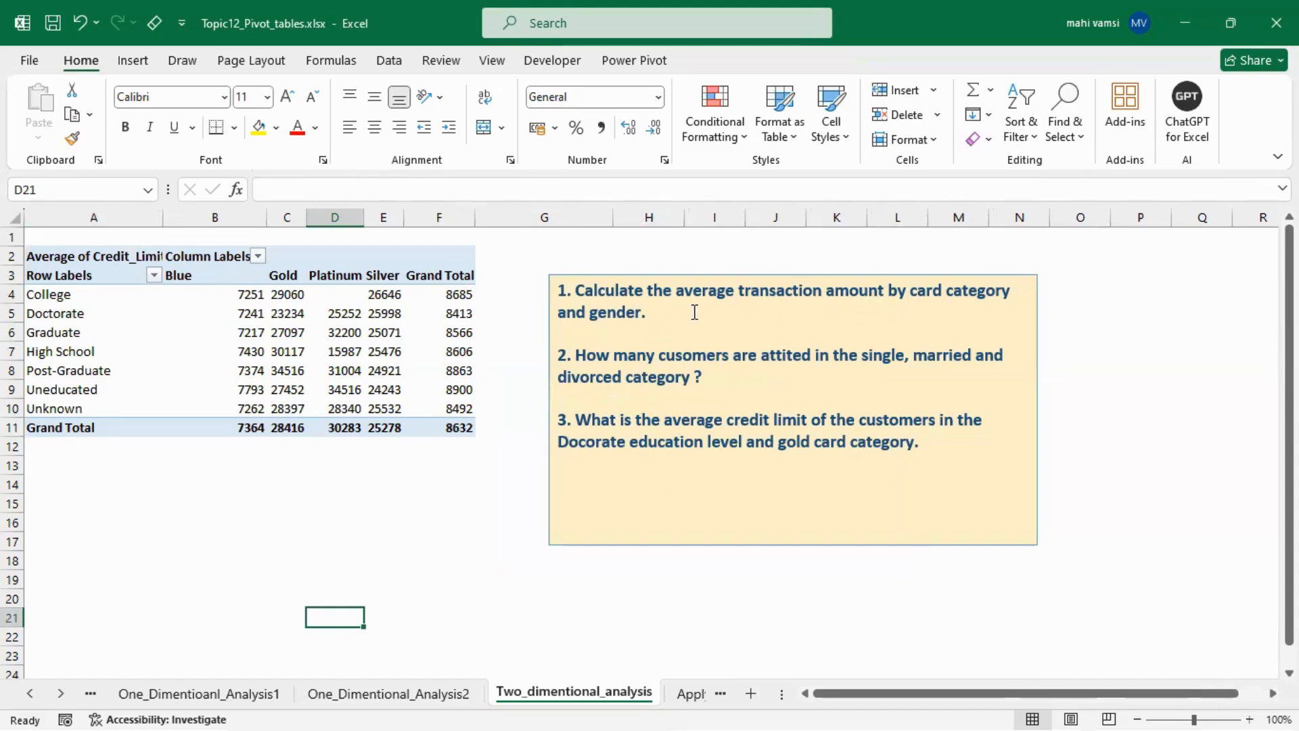
left_click(247, 347)
mouse_move(234, 310)
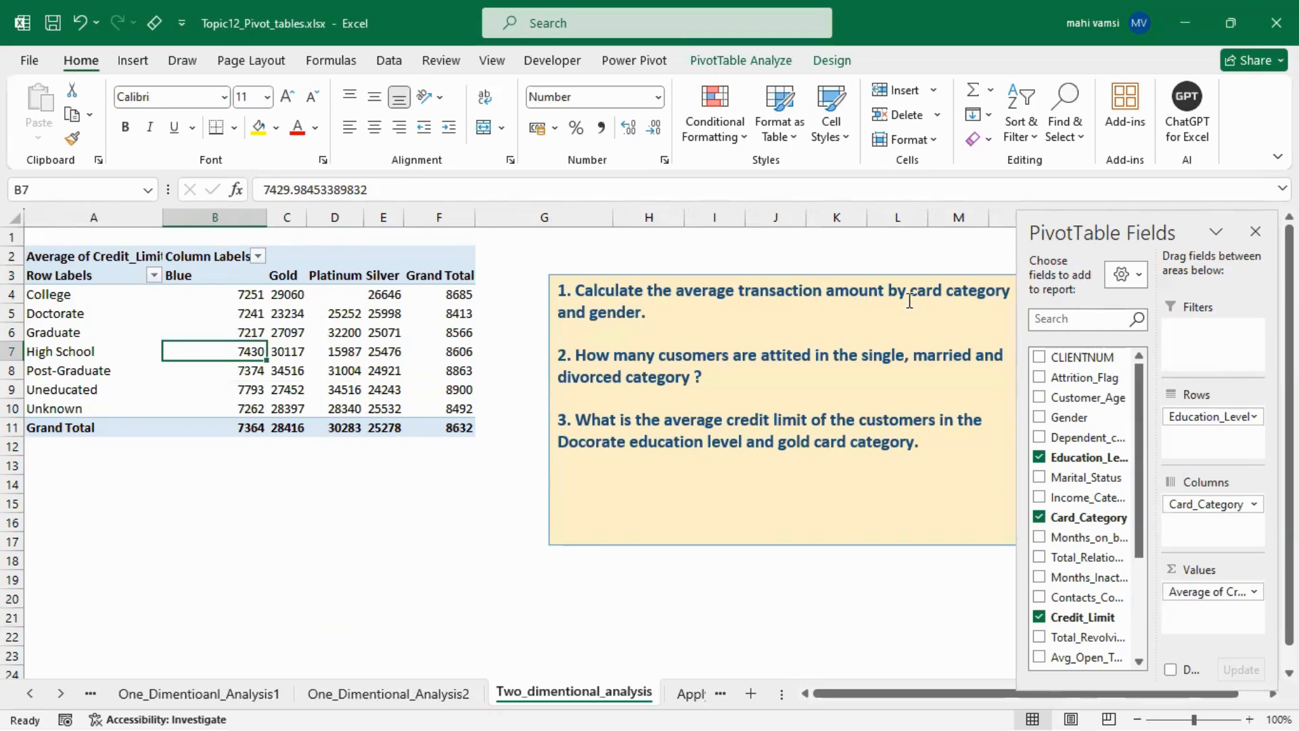
left_click(1040, 457)
left_click_drag(1047, 527, 1216, 447)
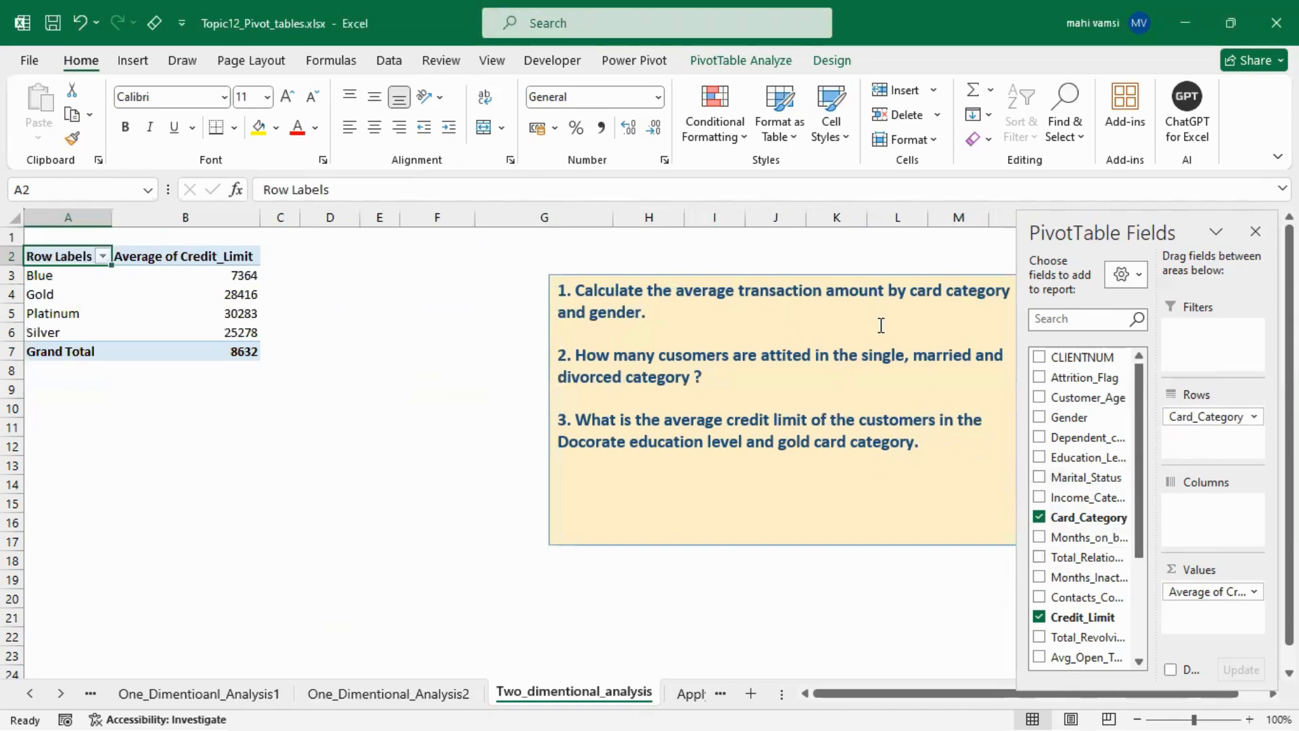
- Replace Credit_Limit with Total_Trans_Amt in the pivot values and select the Platinum amount
left_click(1143, 603)
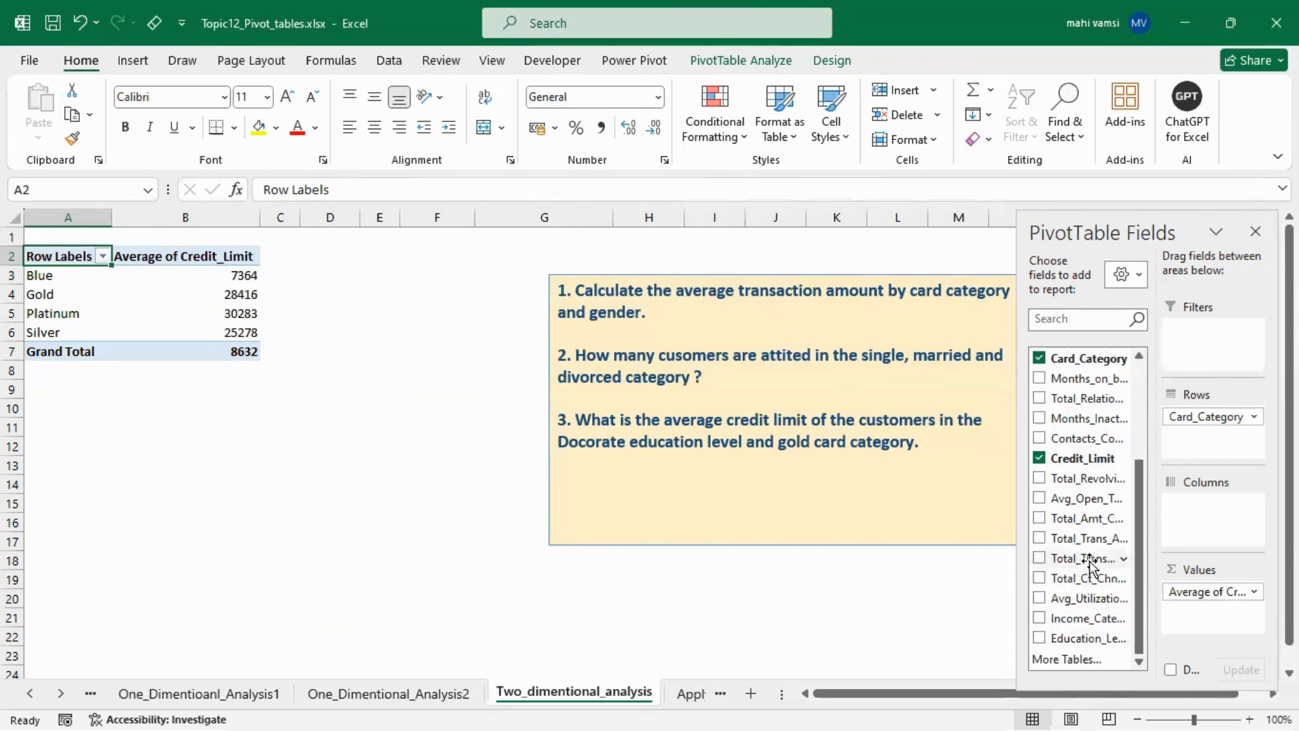
left_click(1039, 538)
left_click(1039, 458)
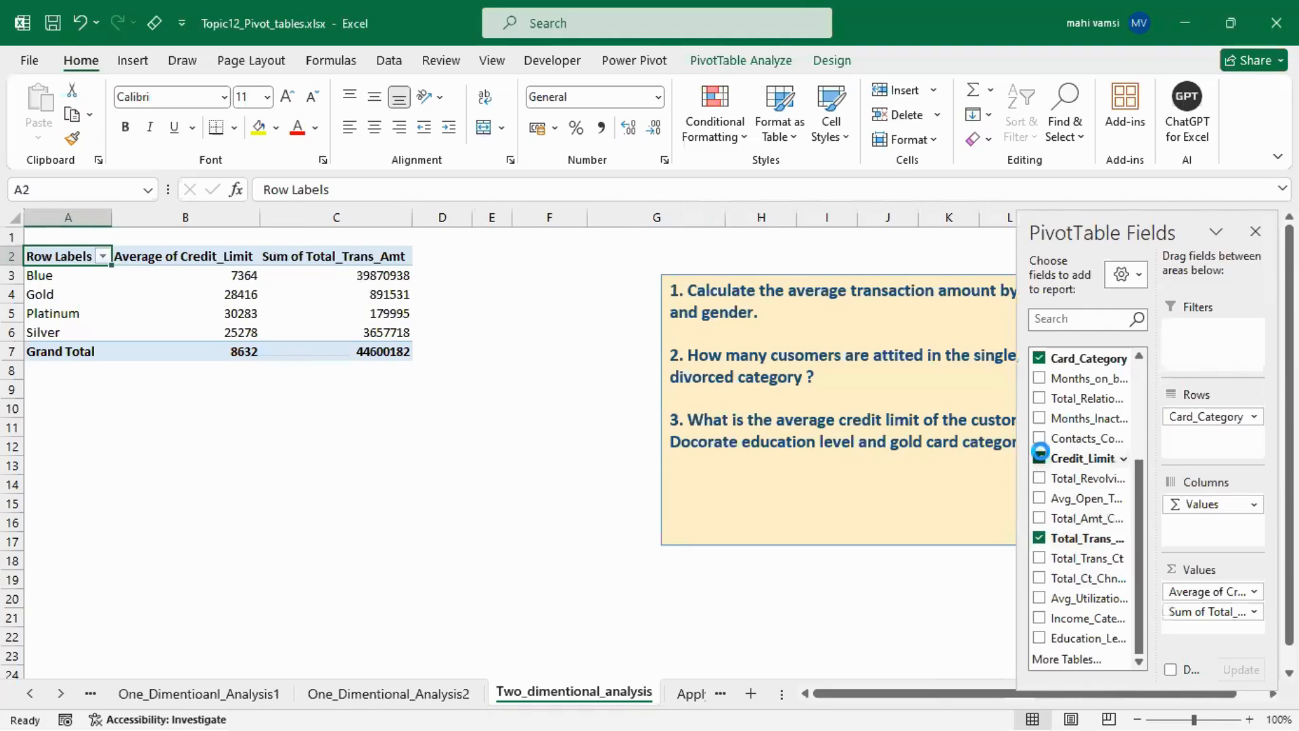
left_click_drag(1145, 546, 1145, 465)
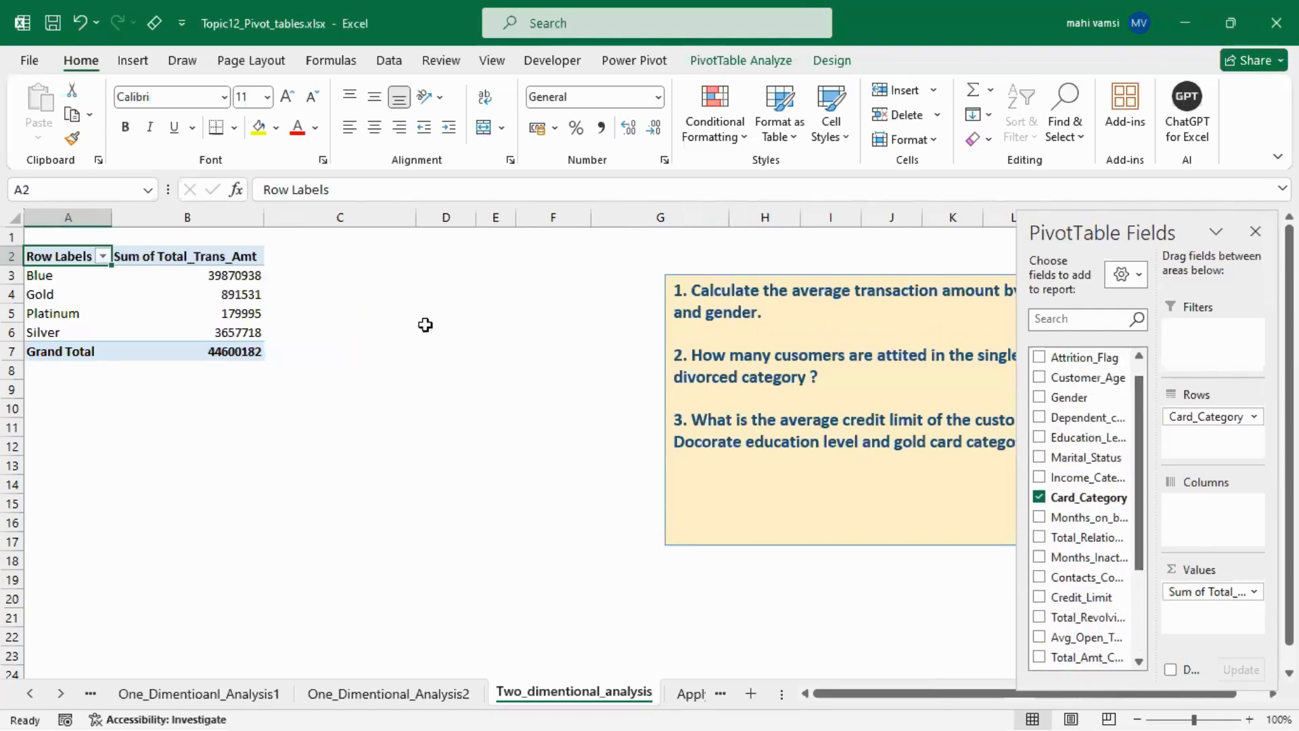
left_click(188, 308)
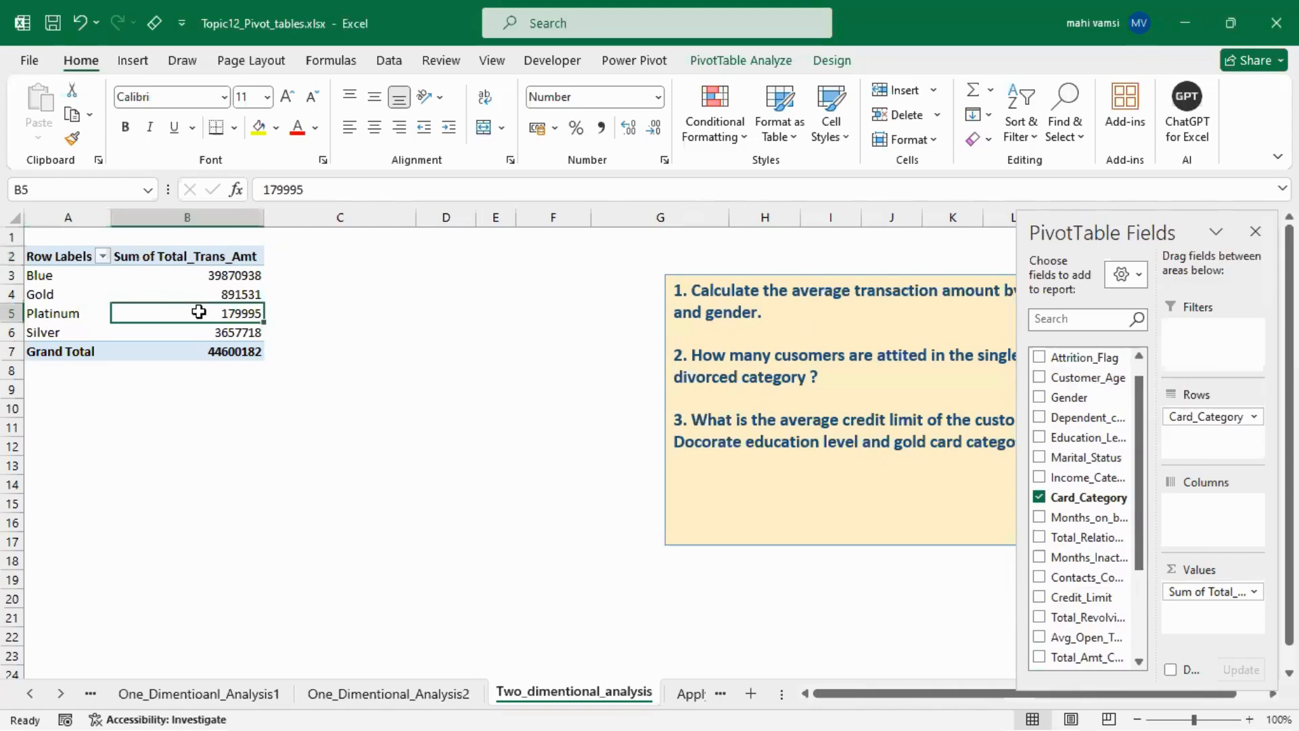
- Summarize the Total_Trans_Amt values in the card category pivot table by Average
right_click(198, 311)
mouse_move(363, 531)
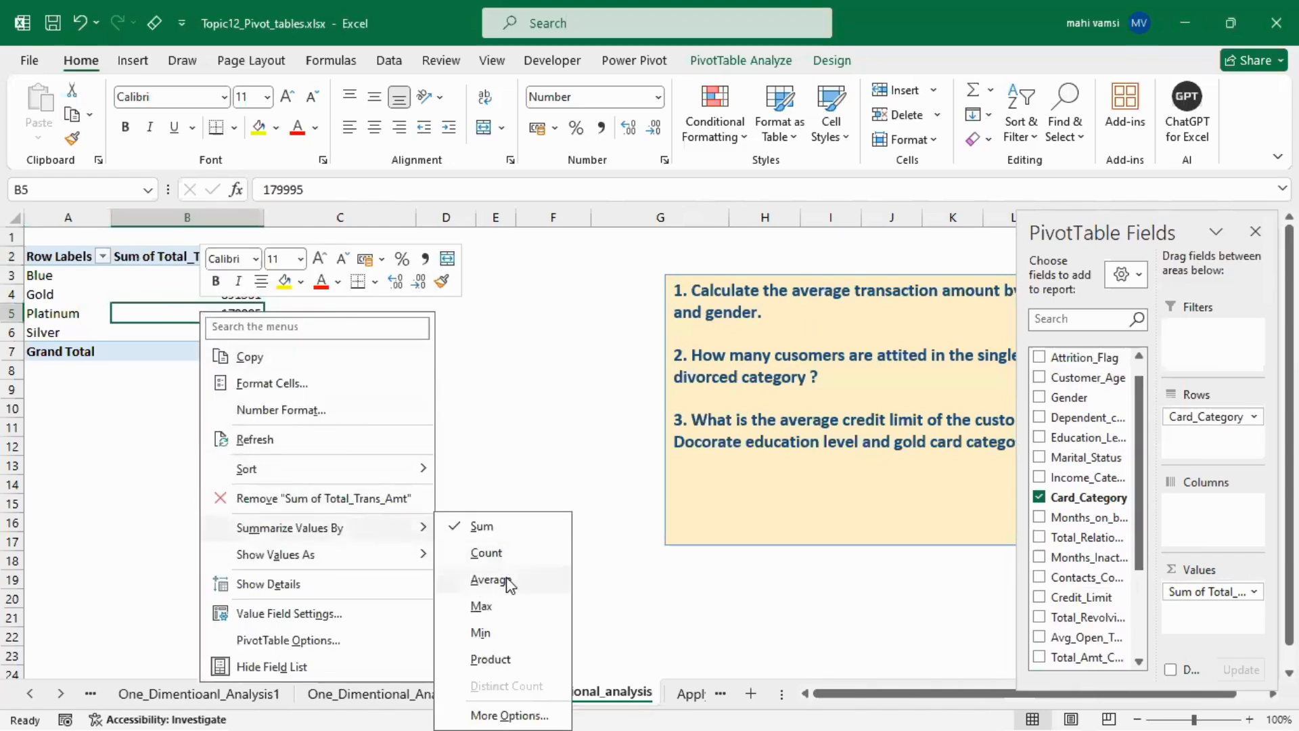
left_click(488, 580)
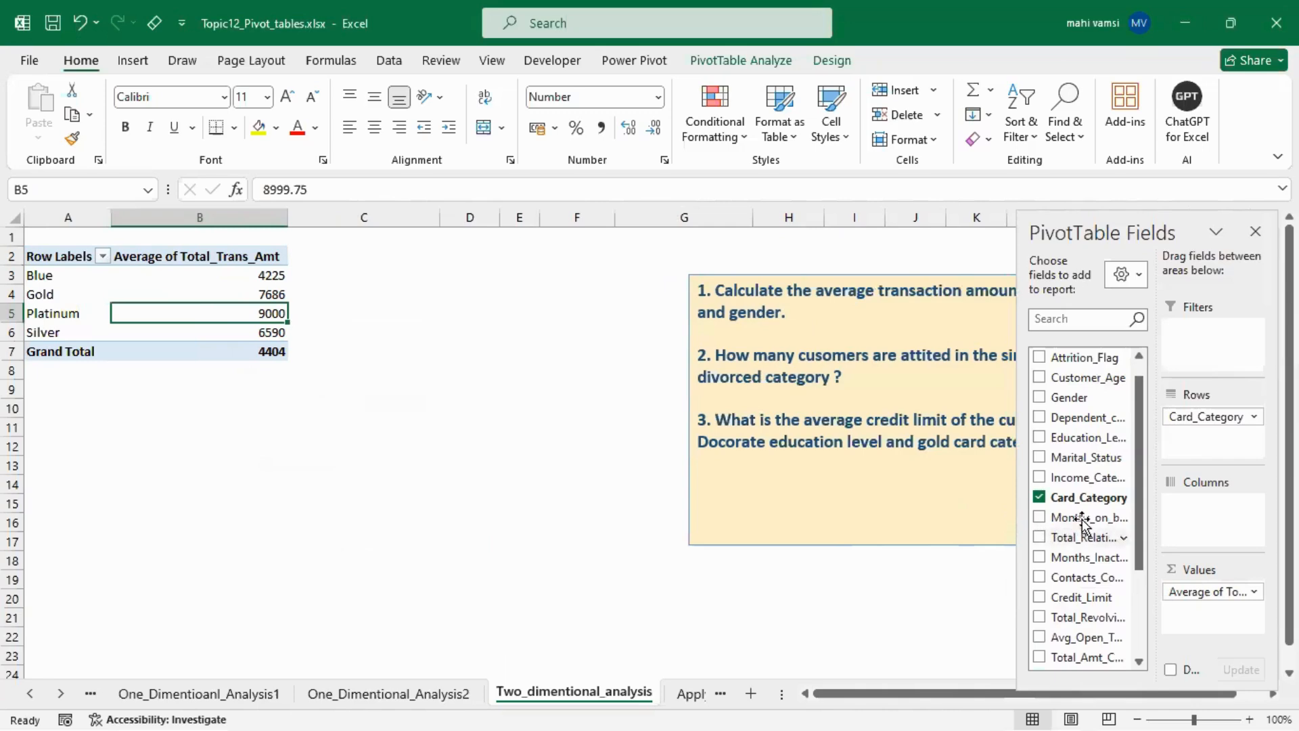
- Add Total_Trans_Amt to the pivot values a second time and show that column as % of Grand Total
scroll(1139, 567, "down", 3)
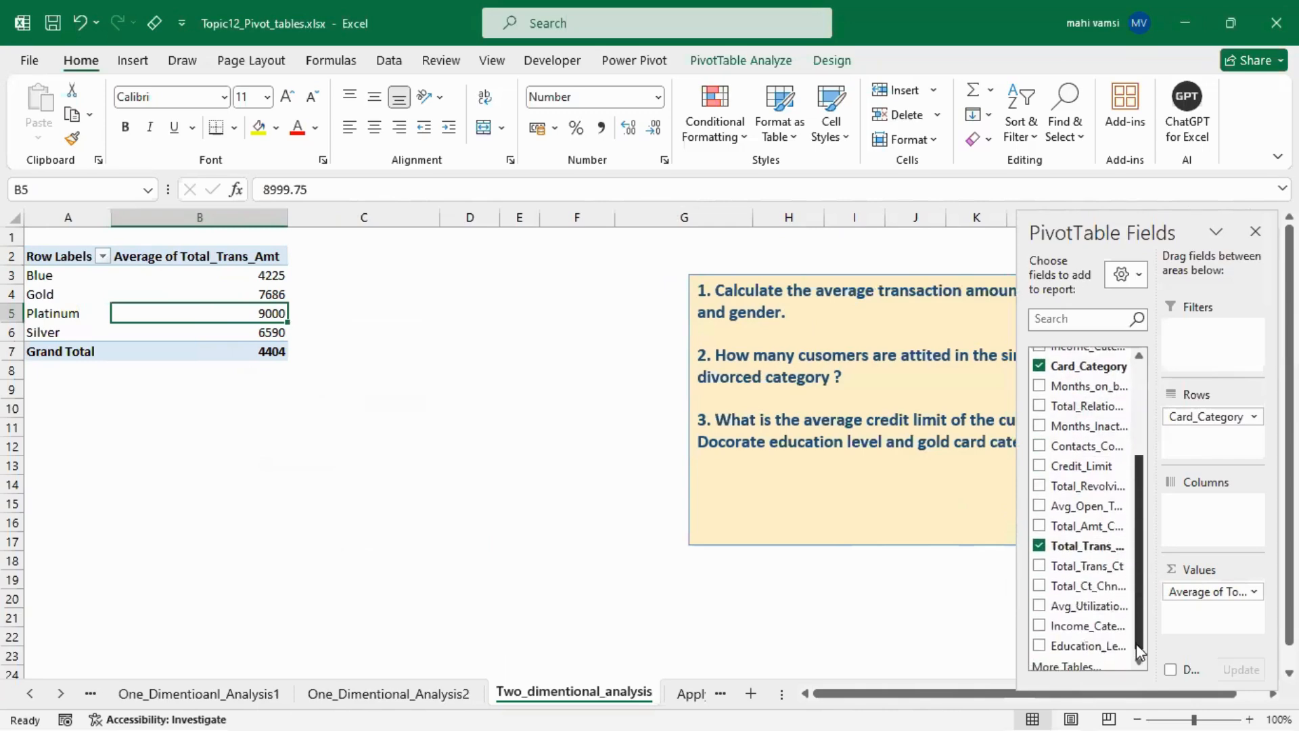
left_click_drag(1076, 539, 1197, 617)
right_click(400, 311)
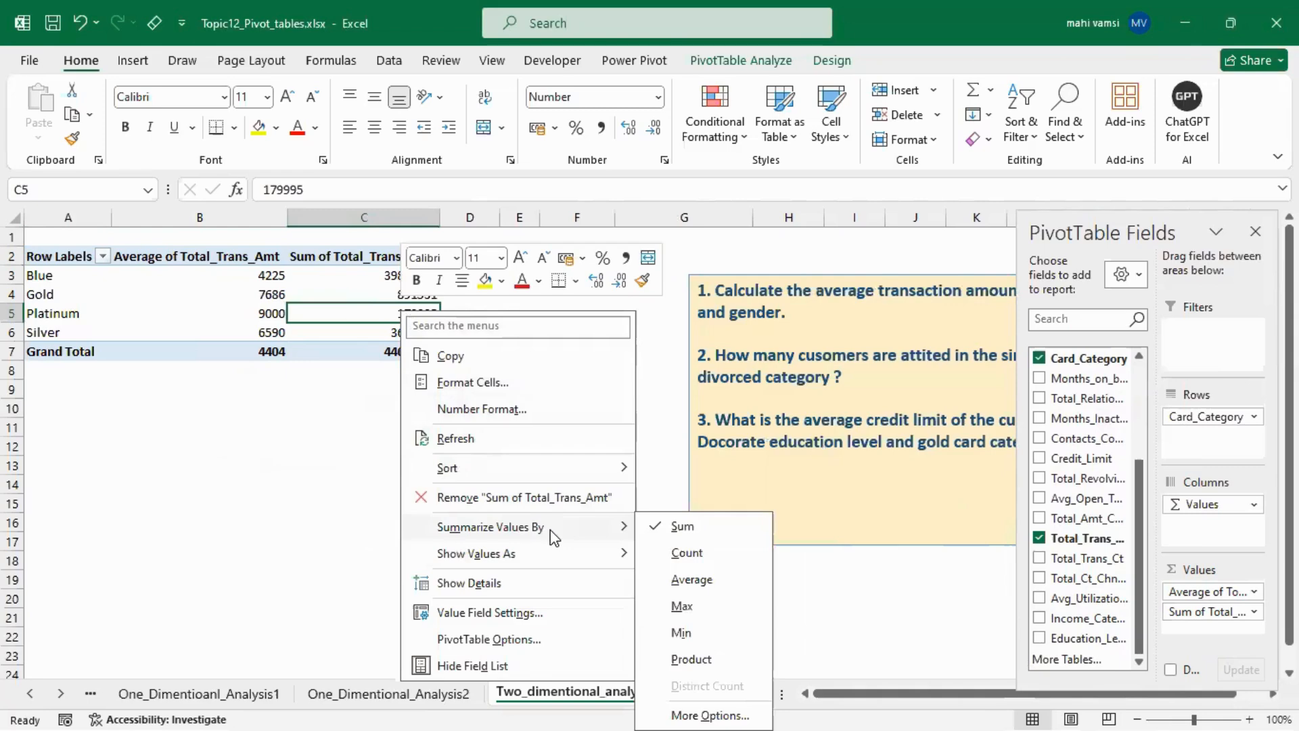
mouse_move(569, 555)
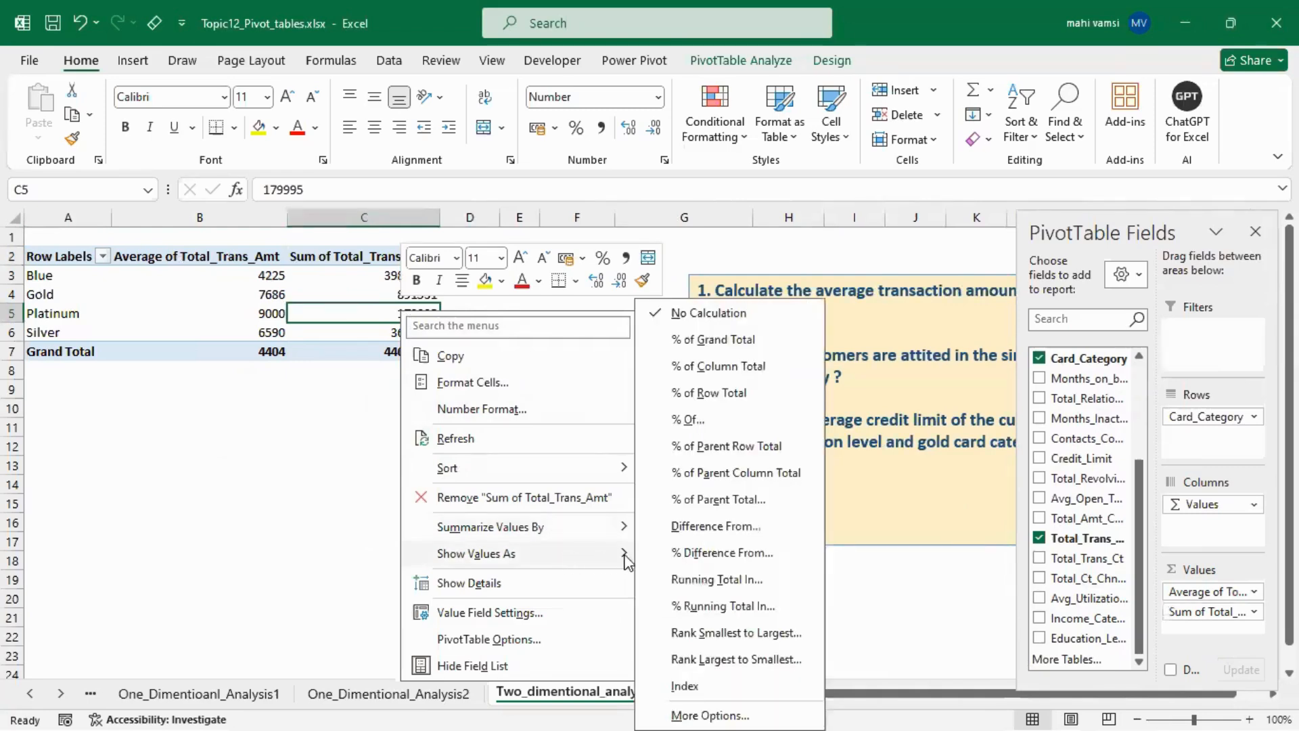
left_click(707, 339)
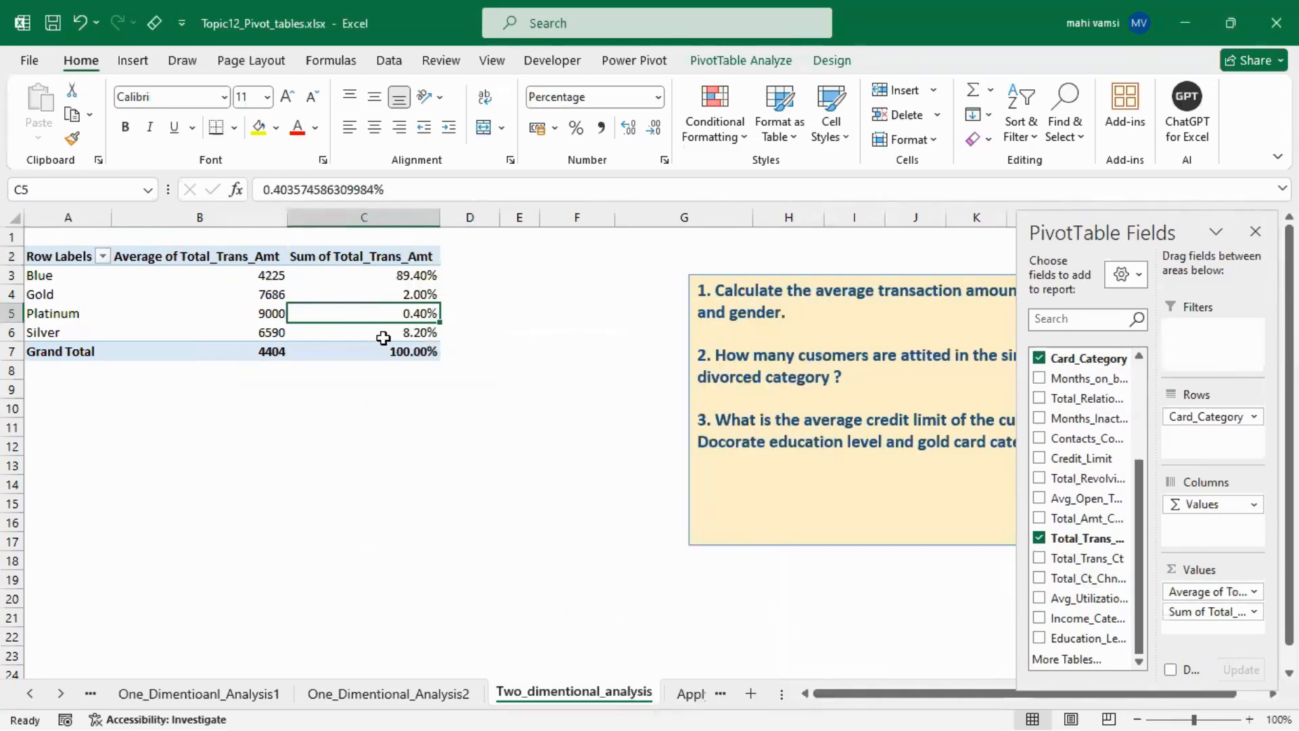
- Sort the card categories from largest to smallest by their Total_Trans_Amt percentage
right_click(364, 279)
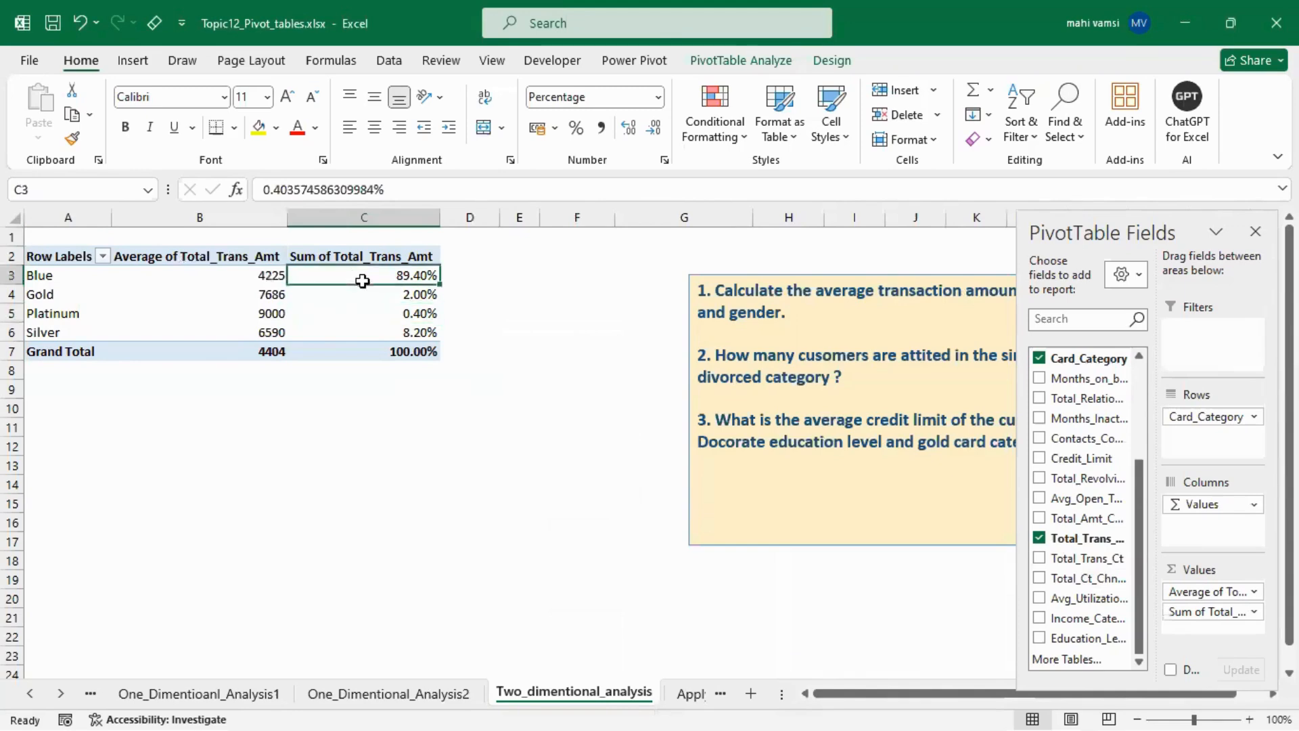
mouse_move(514, 443)
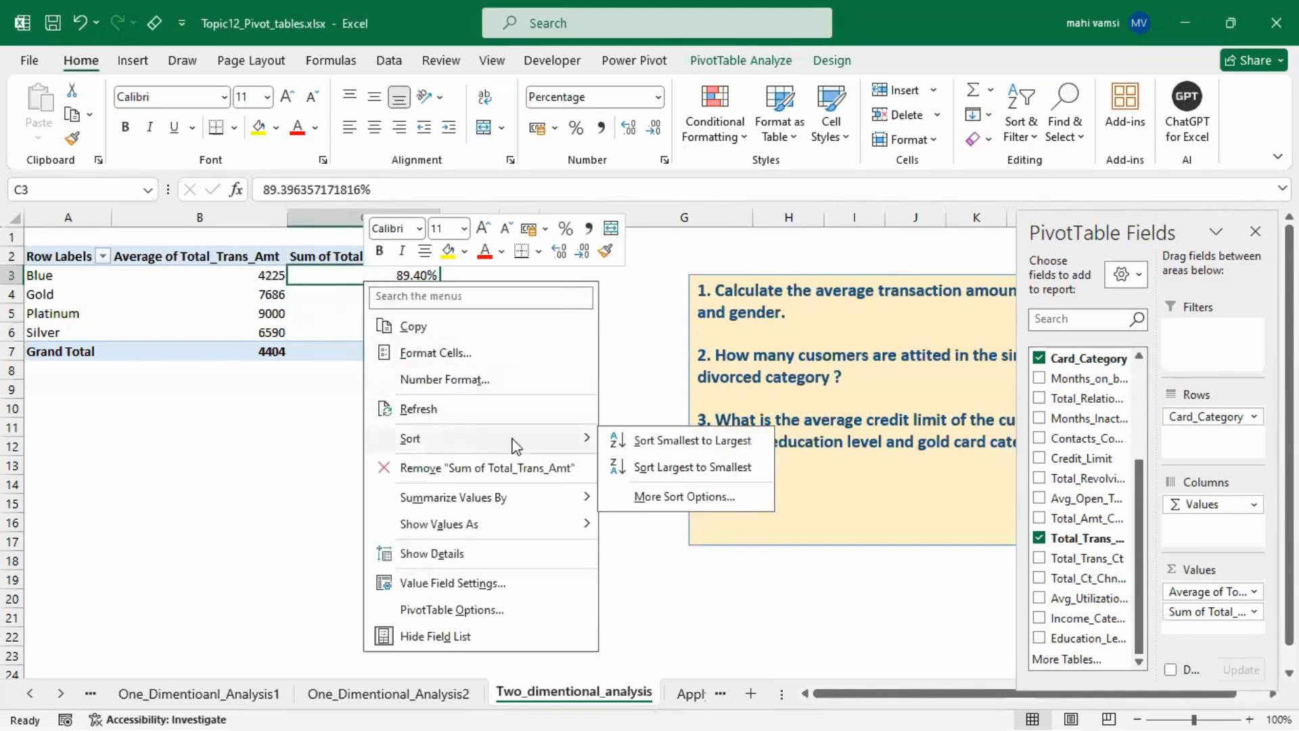
left_click(679, 469)
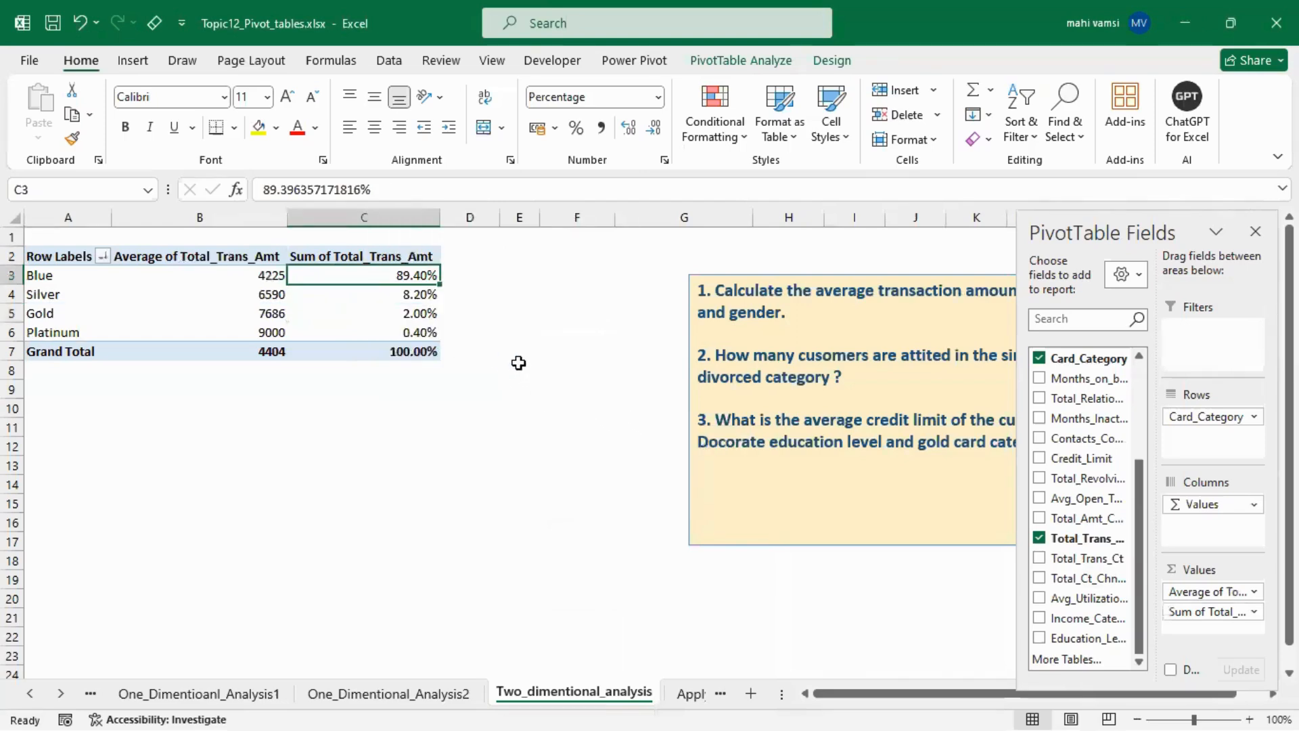
left_click(577, 522)
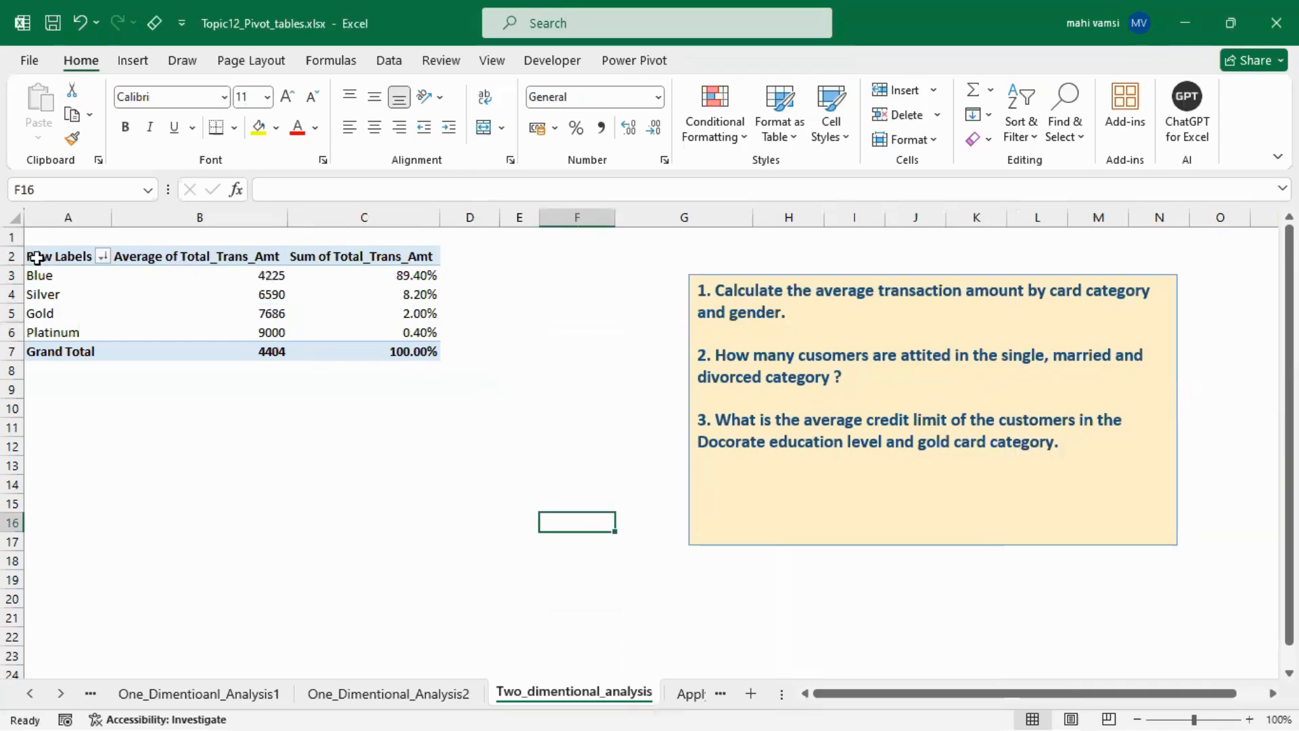
- Copy the whole card category pivot table and paste the duplicate at cell A11
left_click_drag(31, 256, 416, 345)
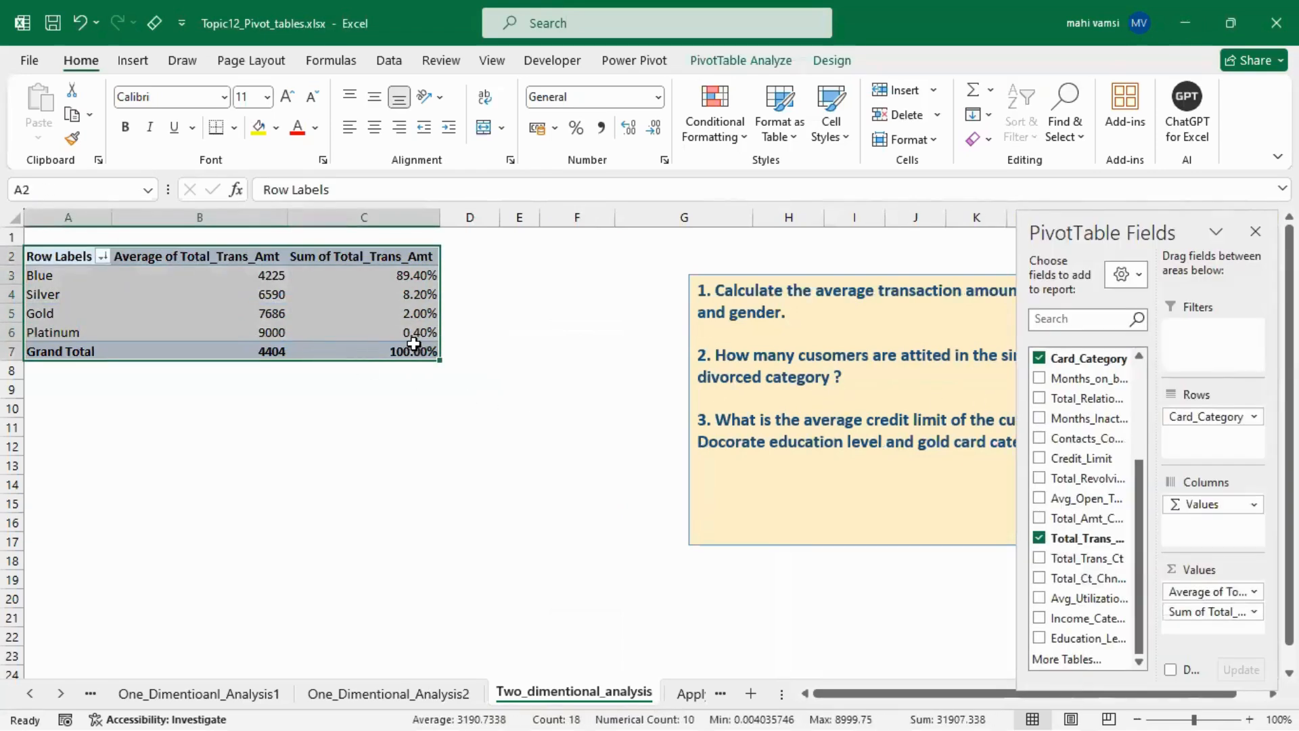
key("ctrl+c")
left_click(52, 422)
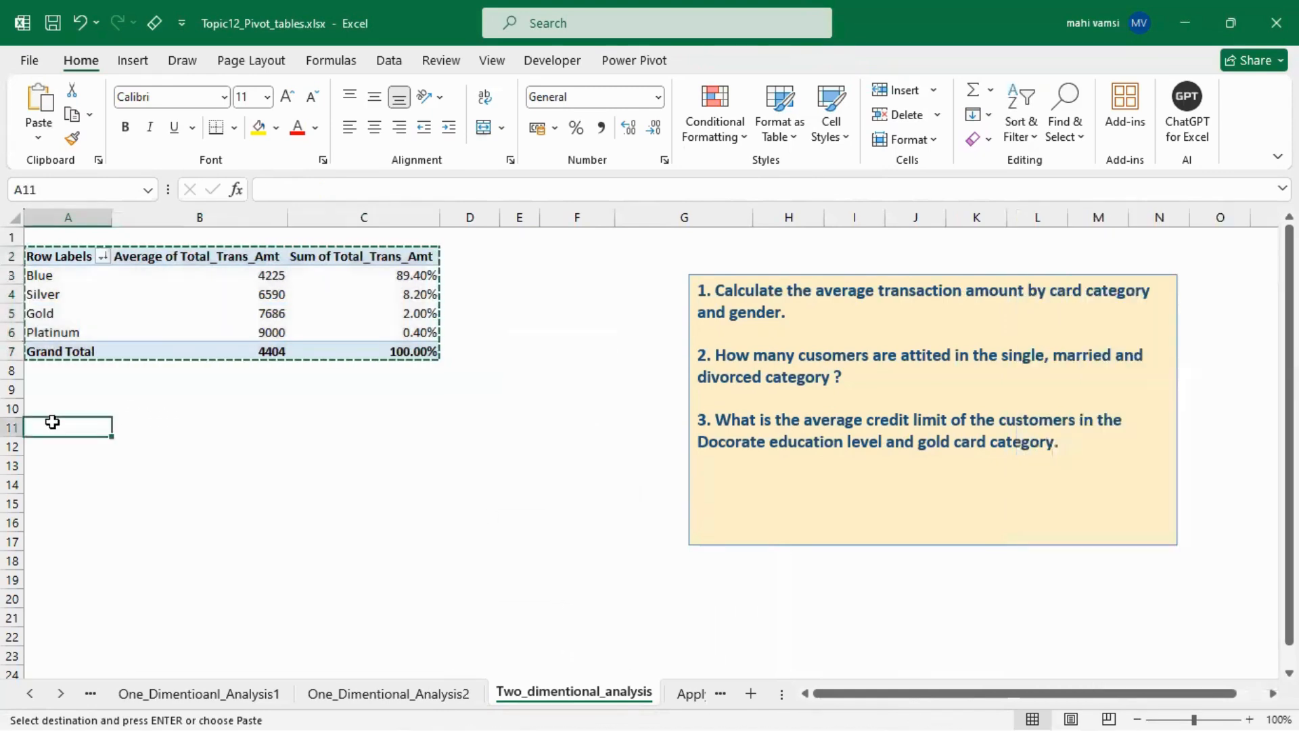
key("ctrl+v")
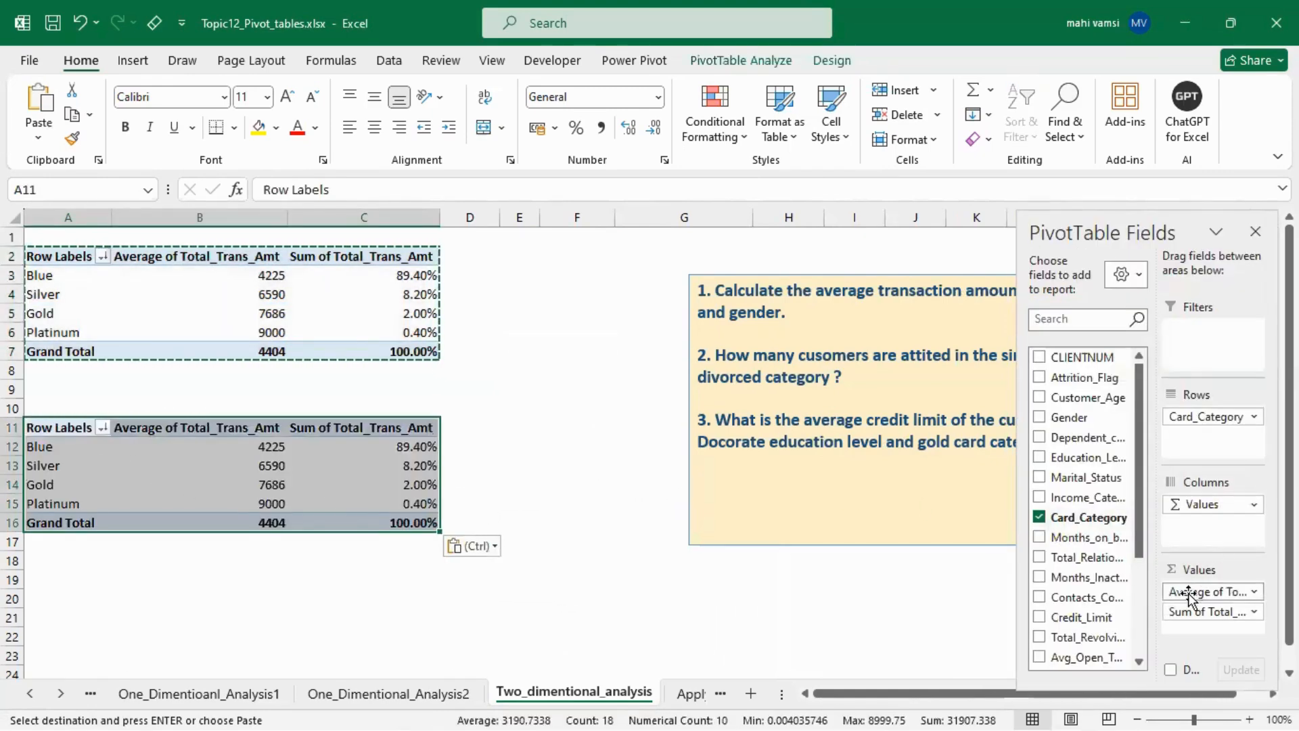
- Remove both value fields and Card_Category from the copied pivot table and put Marital_Status in its rows
left_click_drag(1189, 595, 905, 593)
left_click_drag(1180, 592, 876, 582)
left_click_drag(1199, 422, 927, 588)
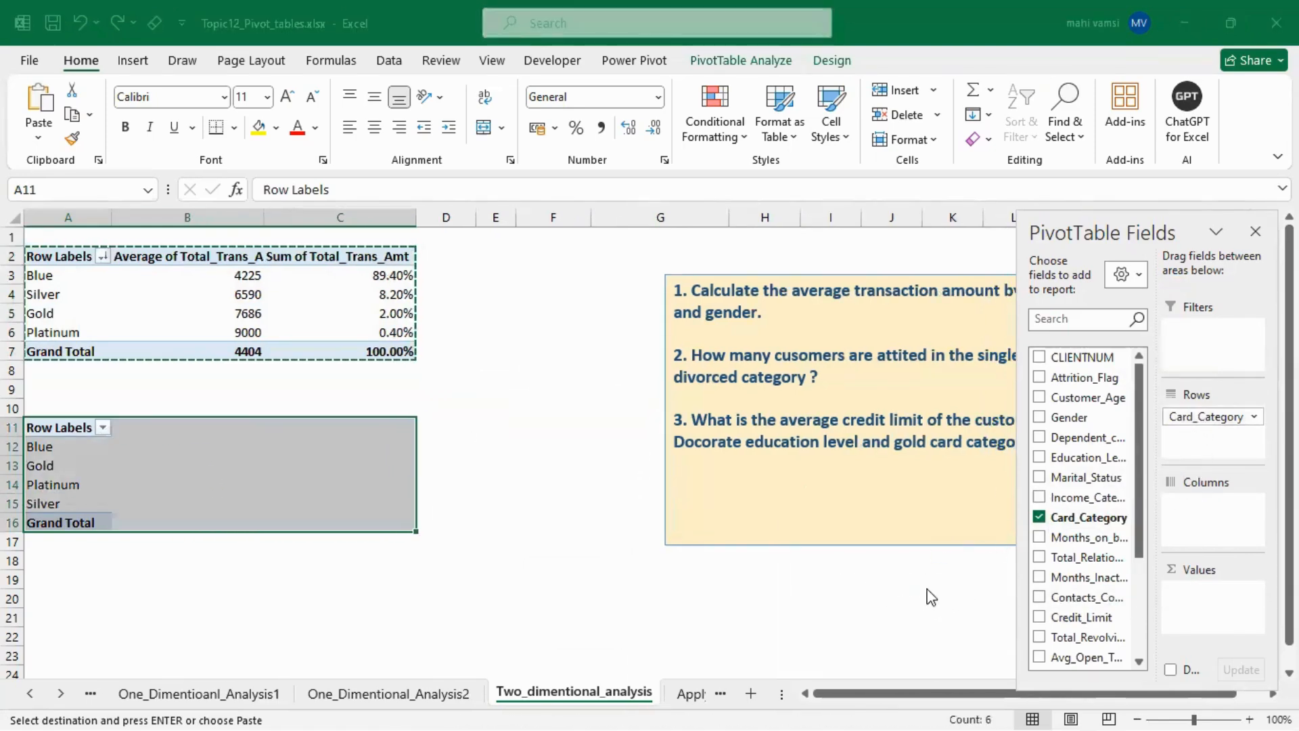
left_click(1039, 478)
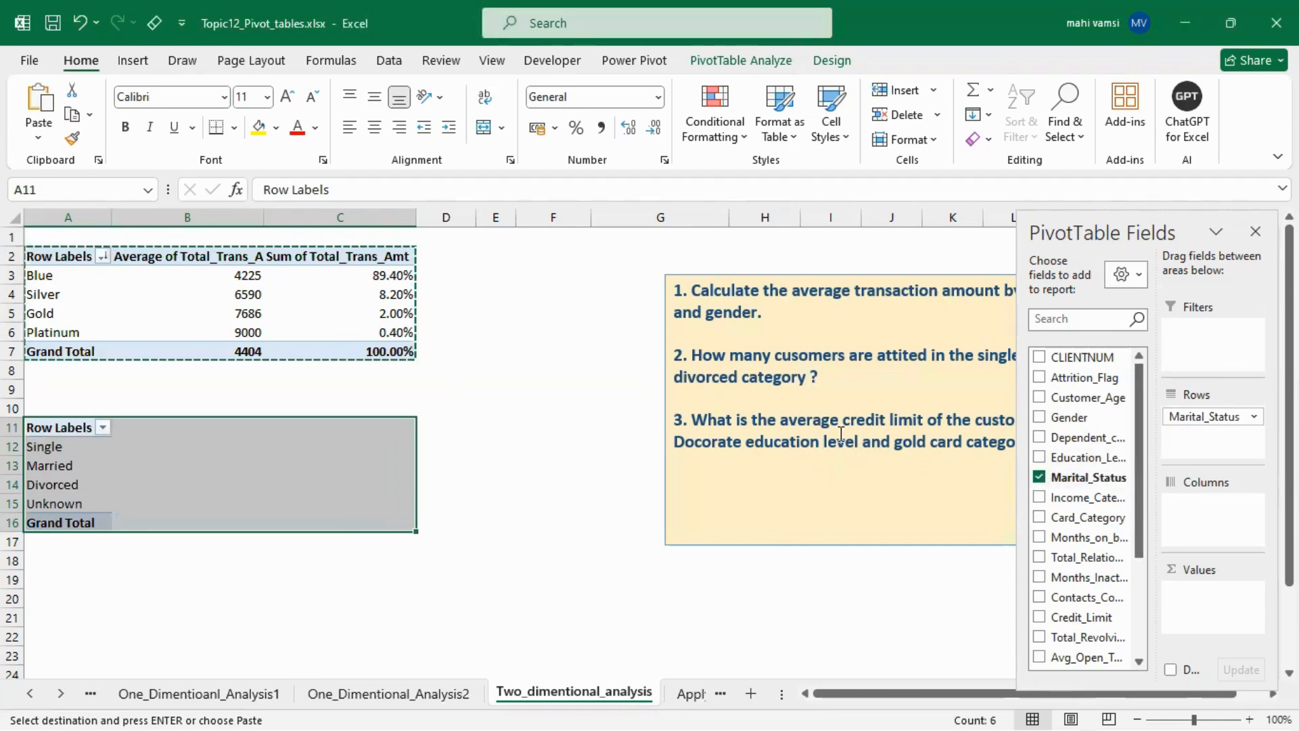
- Add CLIENTNUM to the Marital_Status pivot values and summarize it by Count
left_click_drag(1103, 357, 1215, 592)
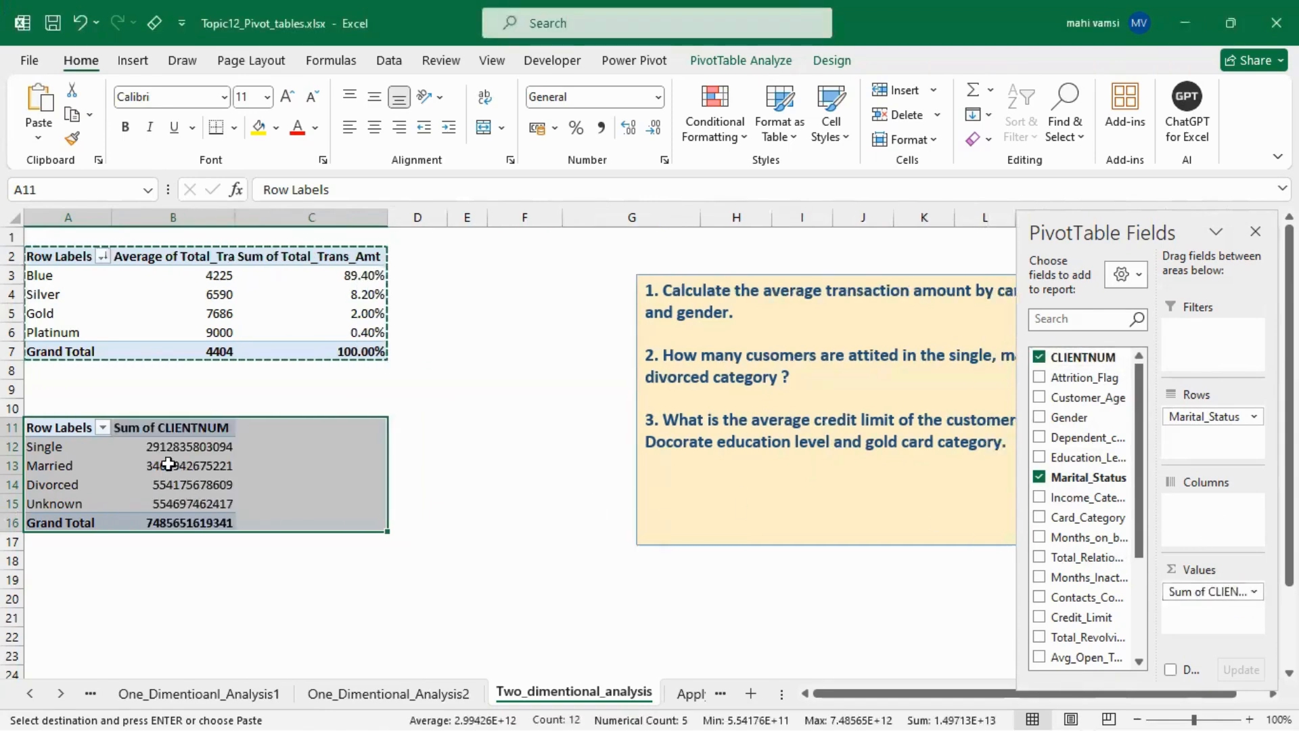
right_click(168, 465)
left_click(135, 545)
left_click(168, 450)
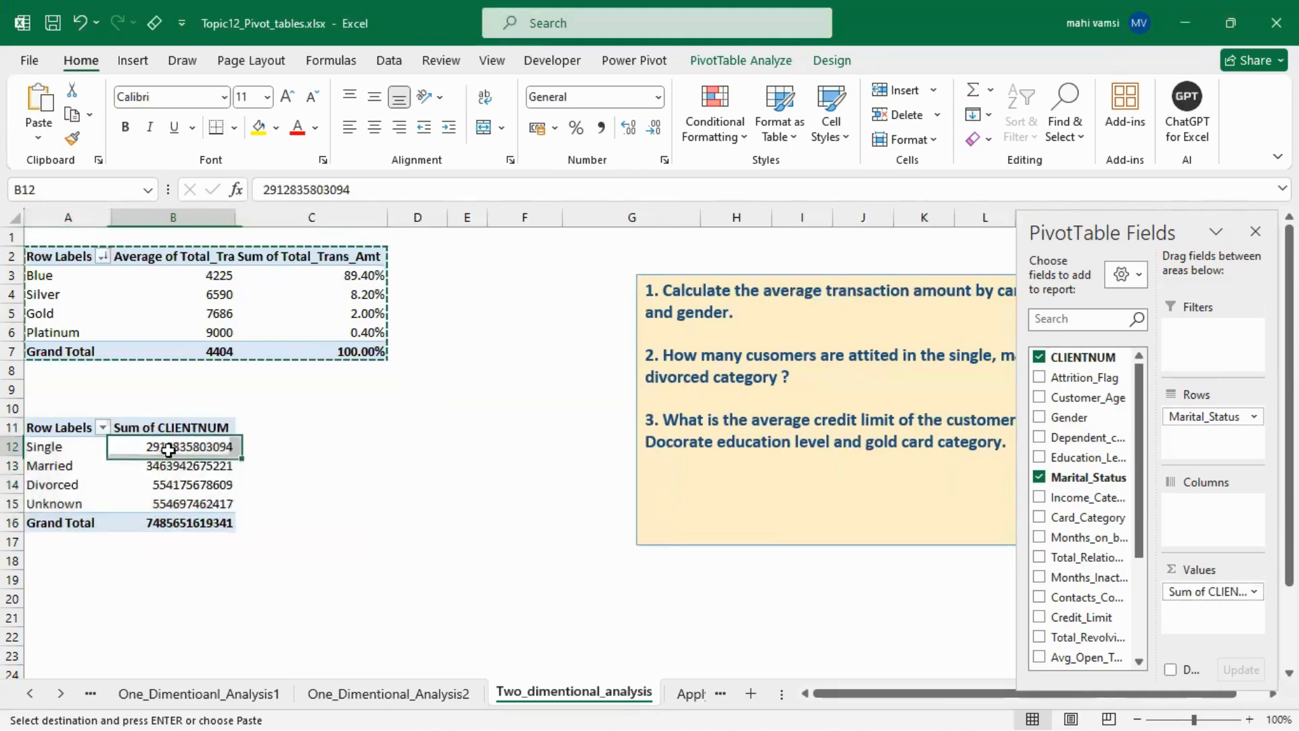
right_click(165, 468)
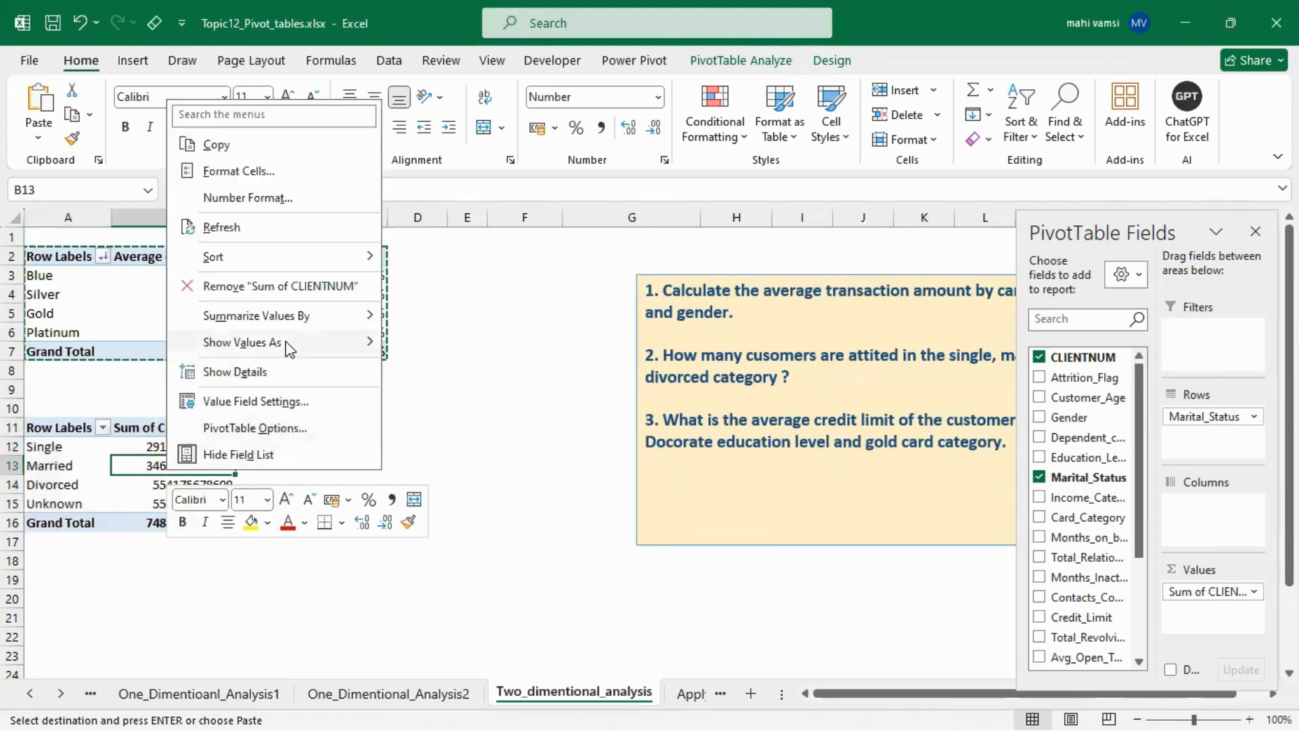
mouse_move(287, 317)
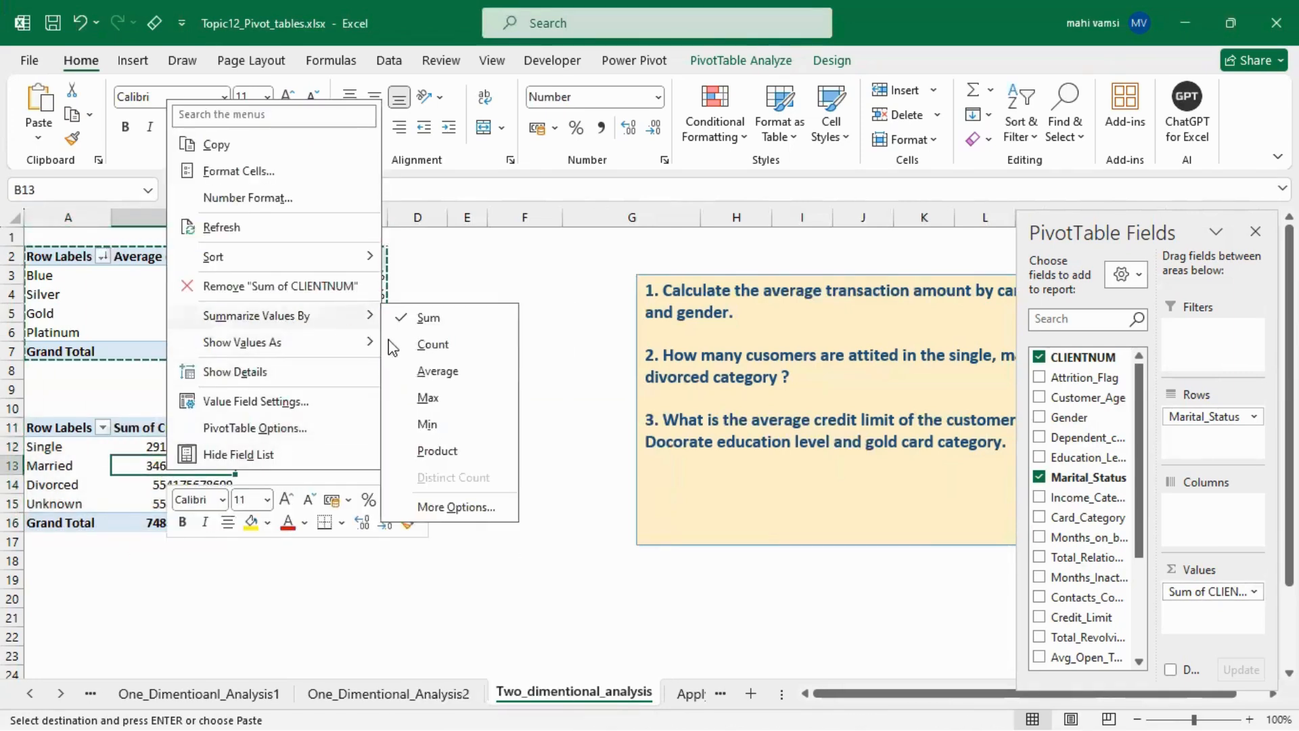
left_click(425, 345)
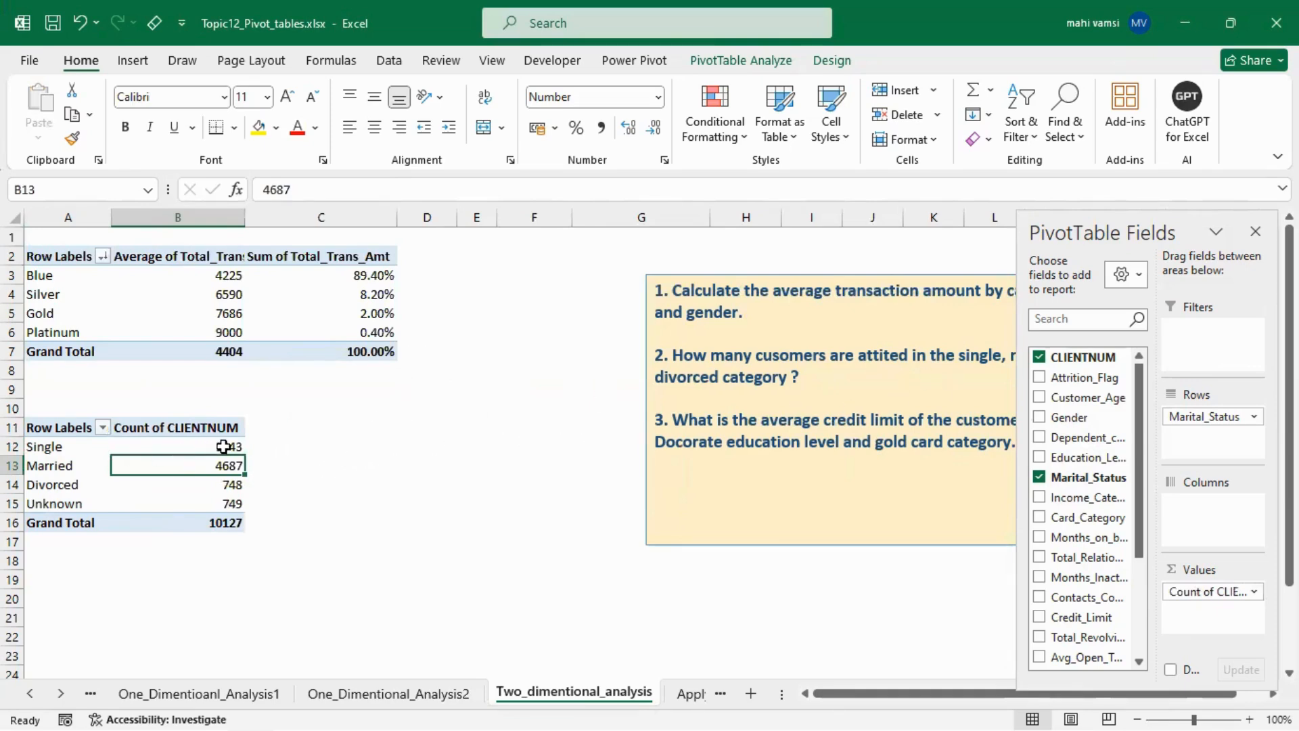
mouse_move(218, 449)
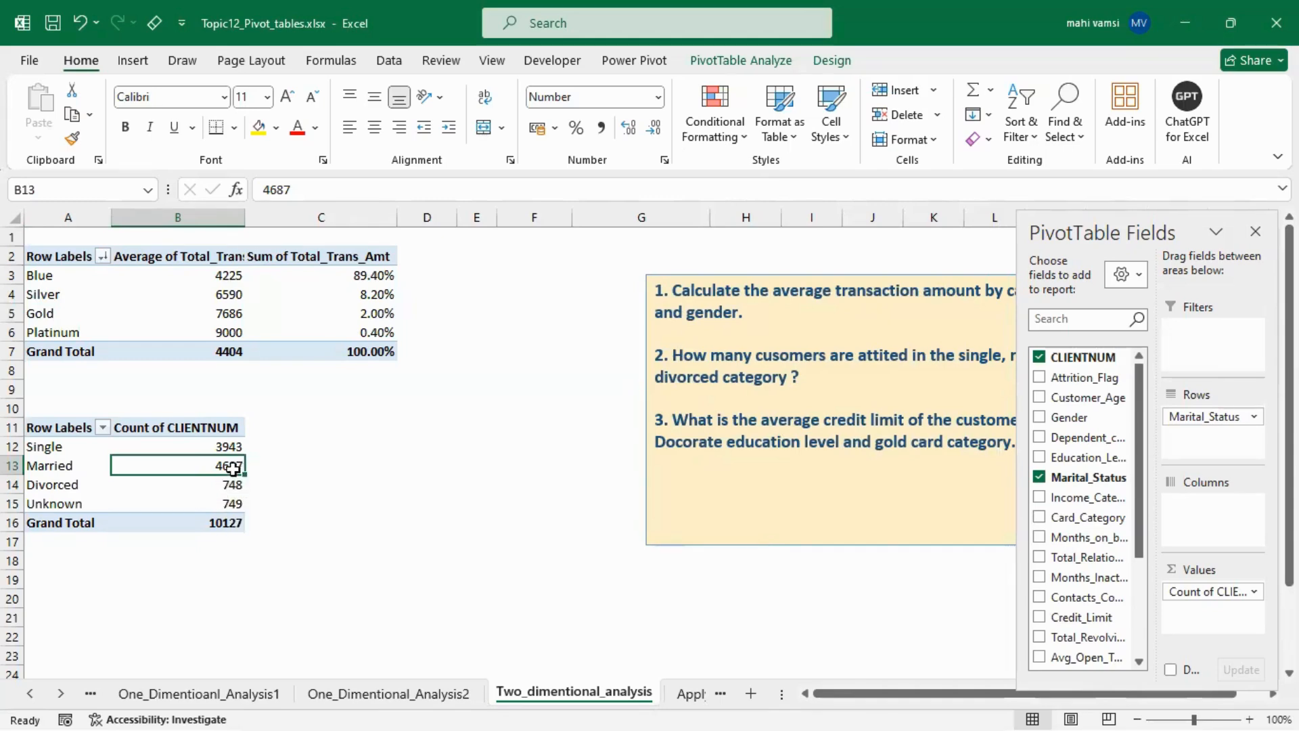
- Move the box with the analysis questions closer to the pivot tables and reselect the lower pivot table
left_click(733, 499)
left_click_drag(757, 552, 554, 563)
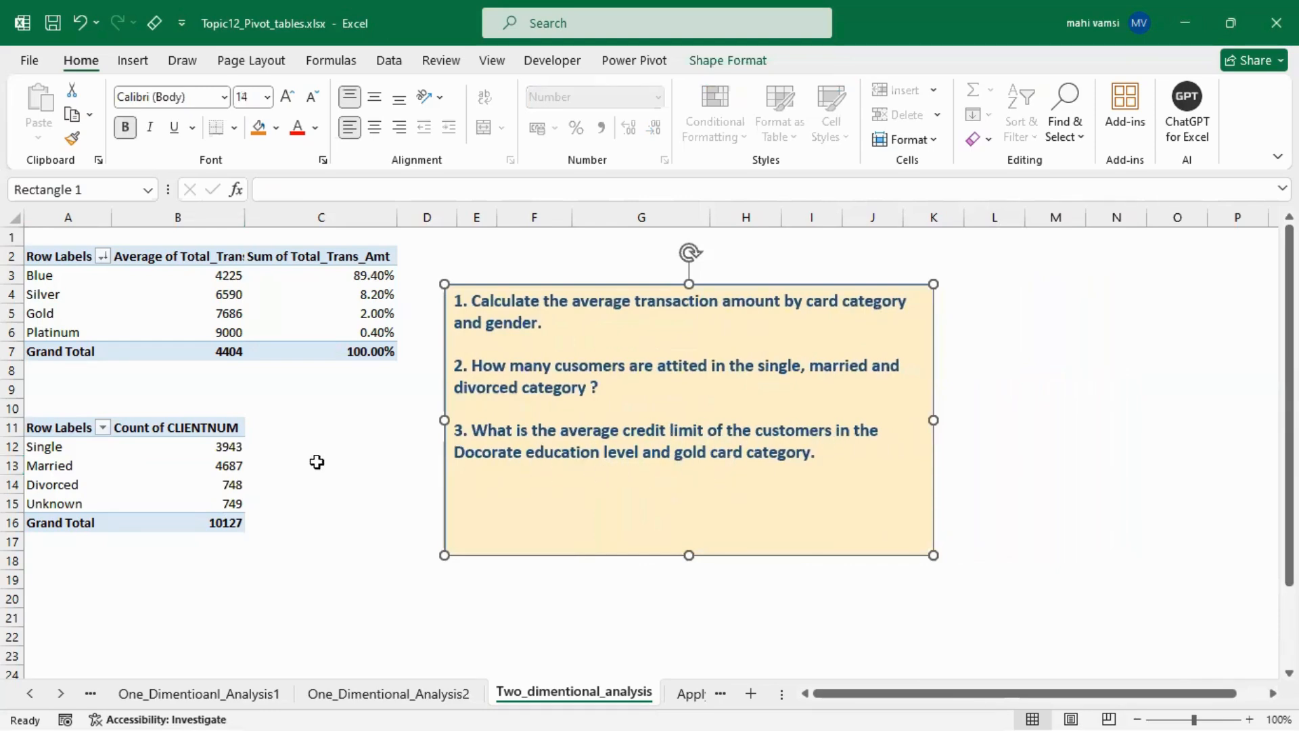
left_click(195, 465)
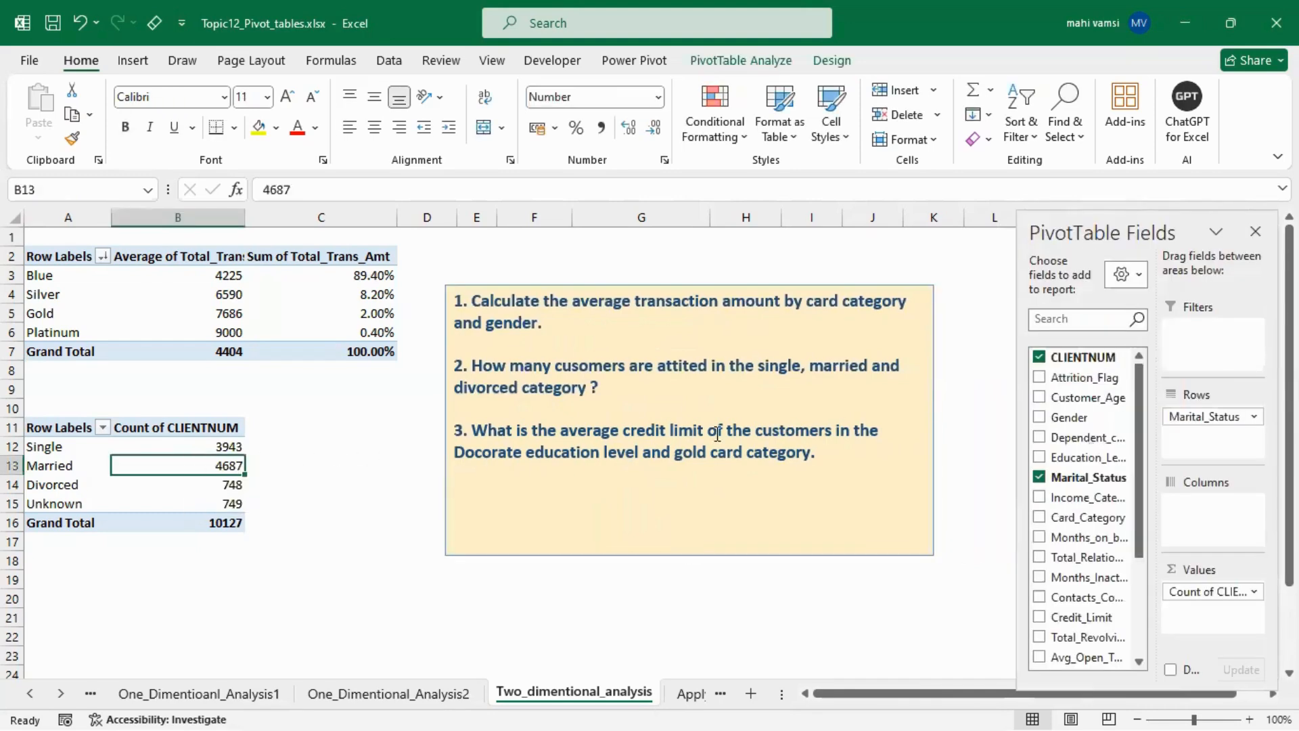
- Replace Marital_Status and CLIENTNUM in the lower pivot table with Education_Level as rows and Credit_Limit as values
left_click(1040, 477)
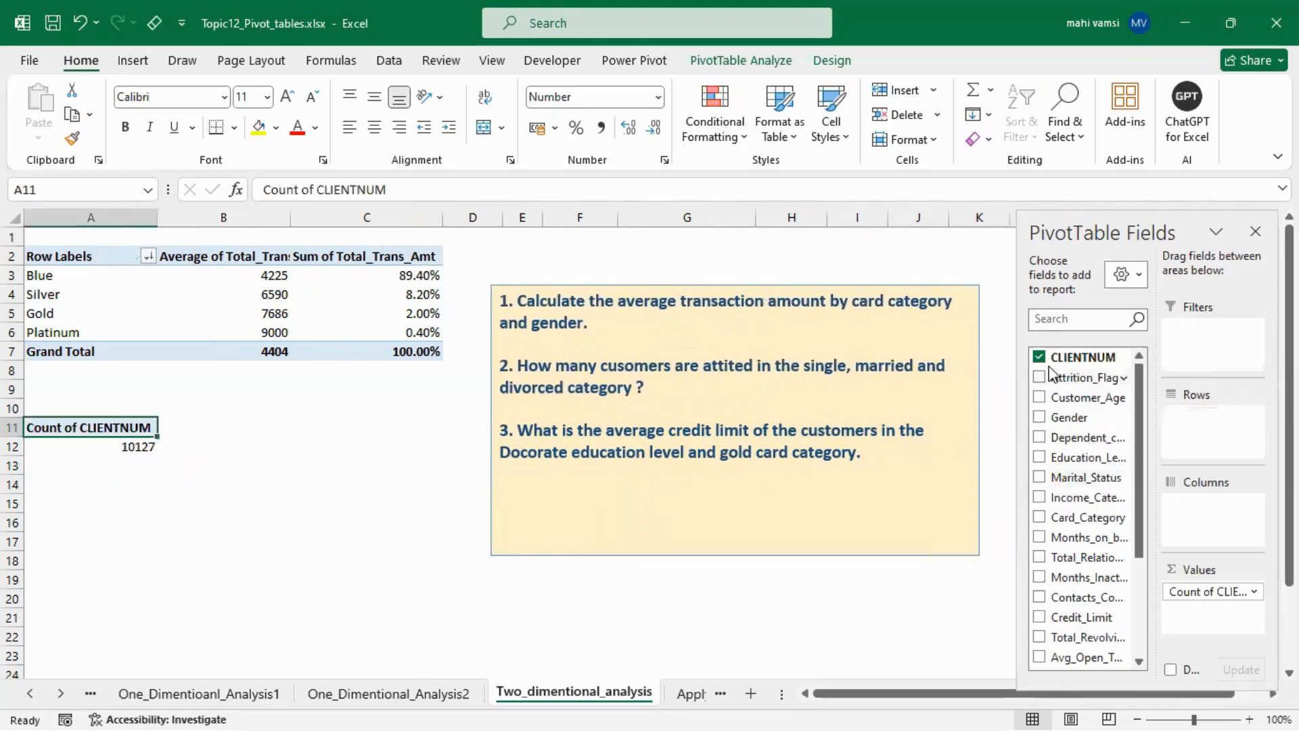
left_click(1040, 359)
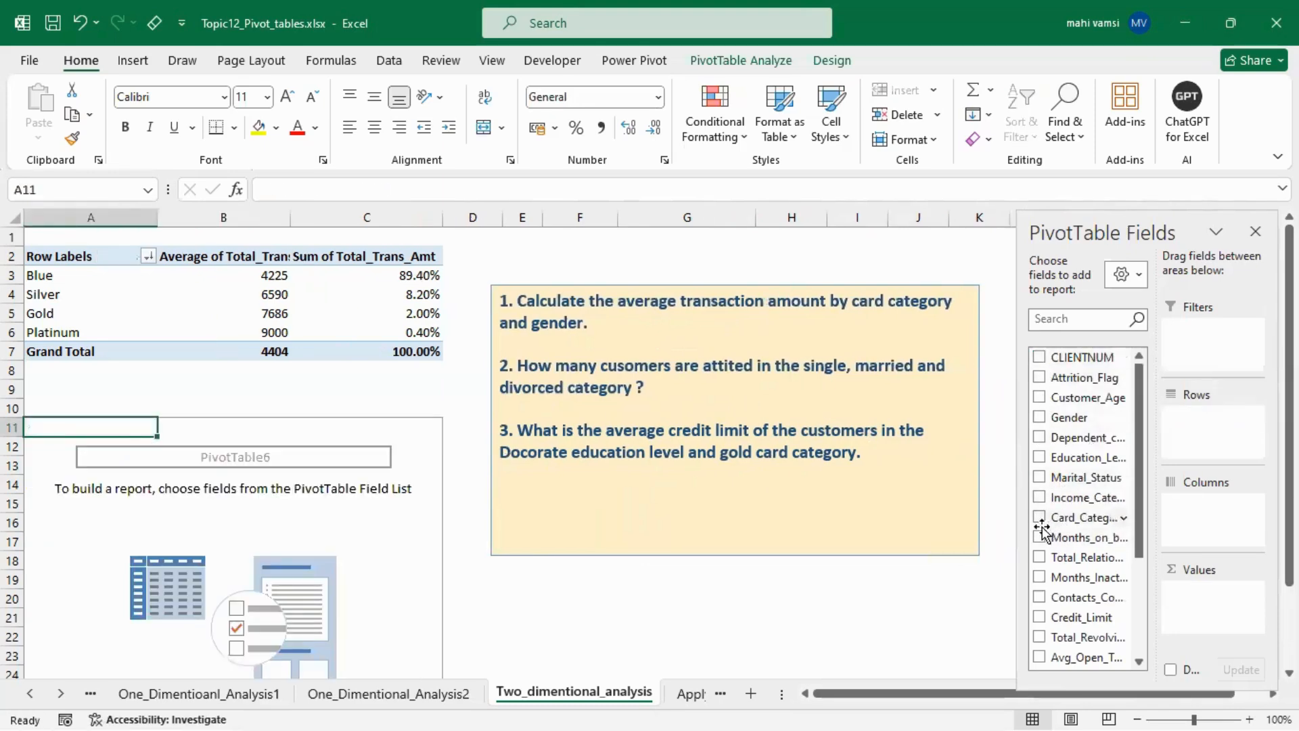
left_click(1039, 617)
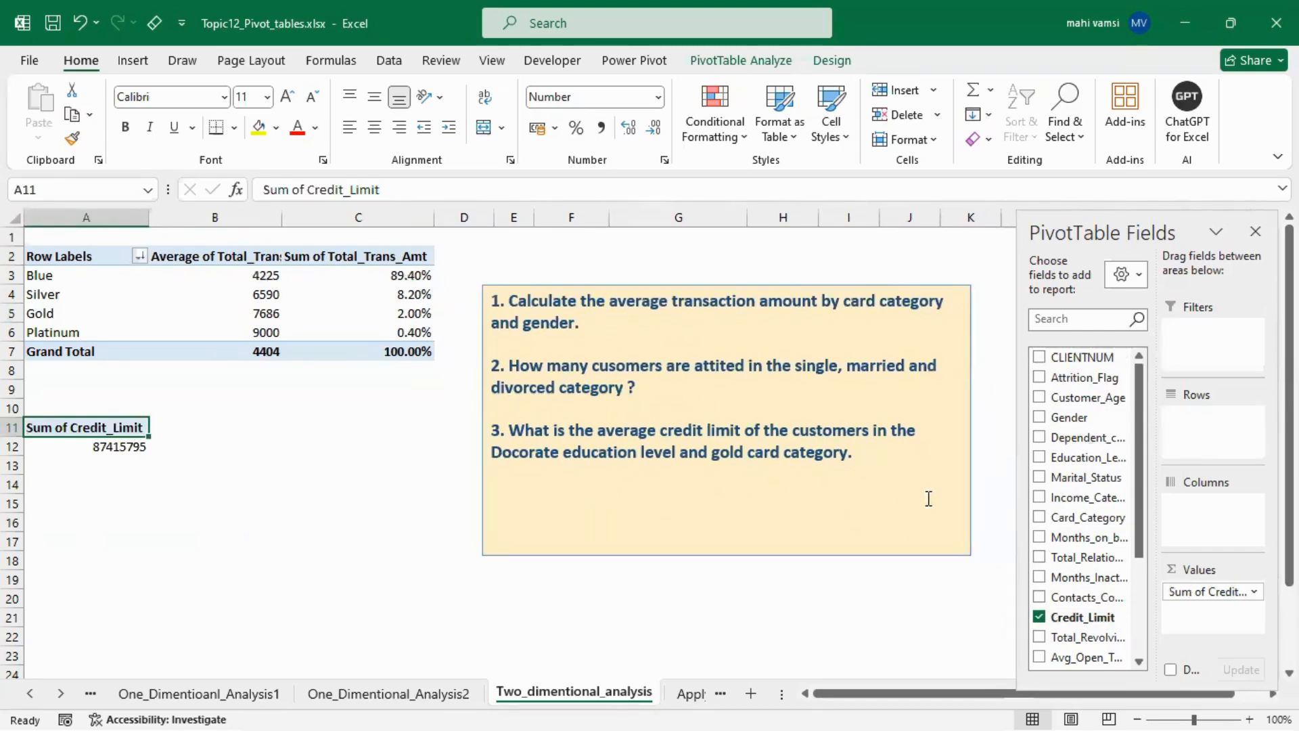
left_click(1039, 458)
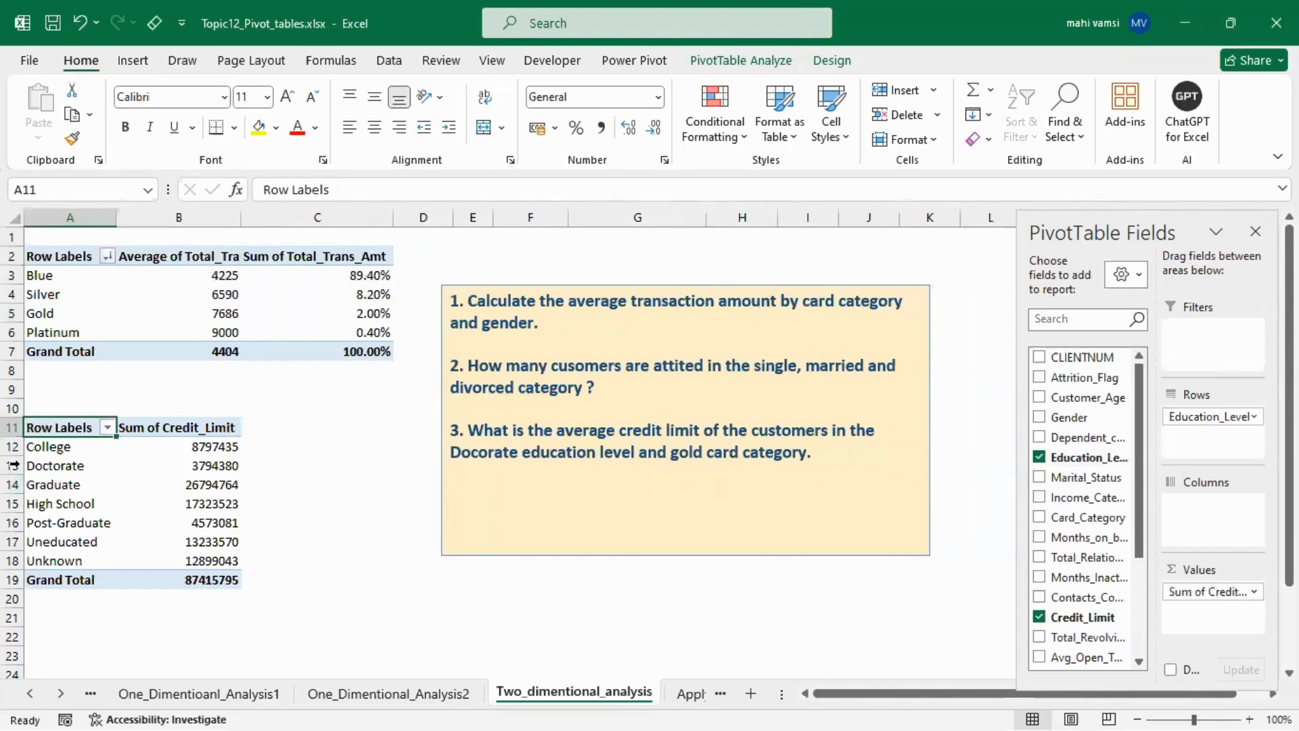
- Summarize the Credit_Limit values in the education level pivot table by Average
left_click(67, 471)
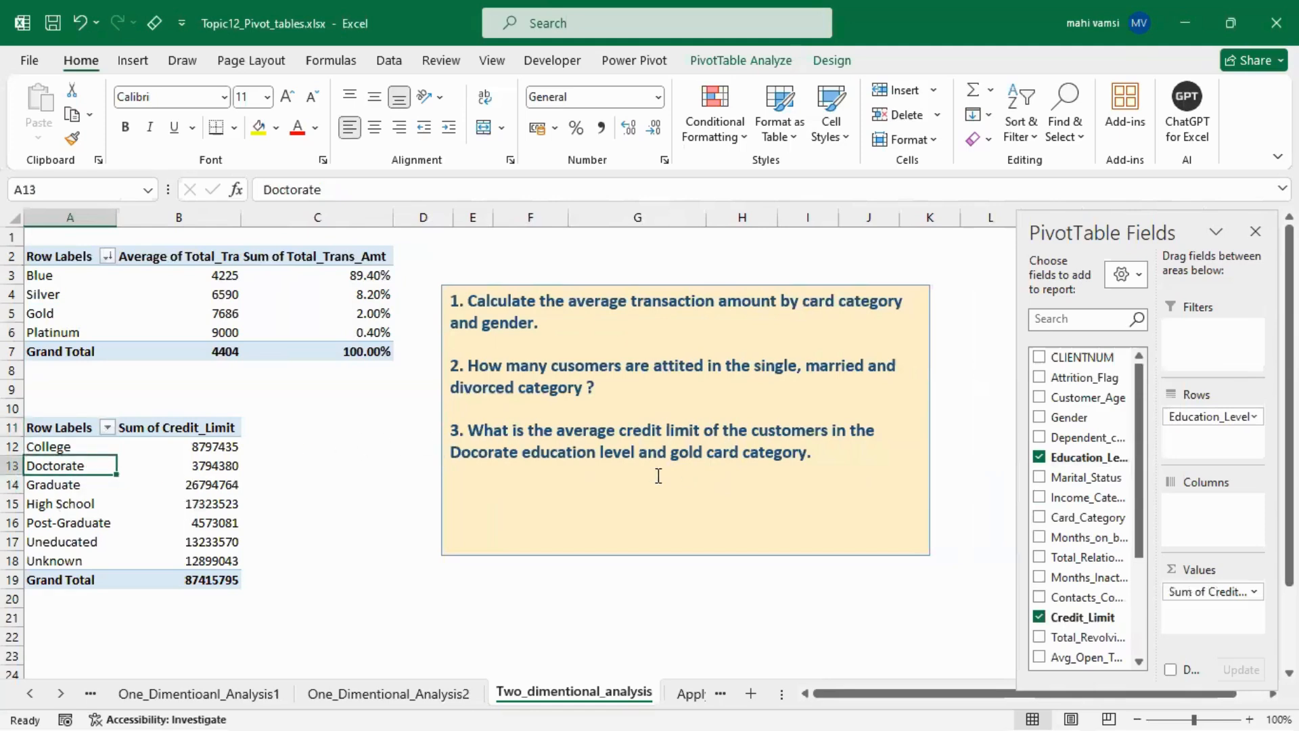
left_click(206, 488)
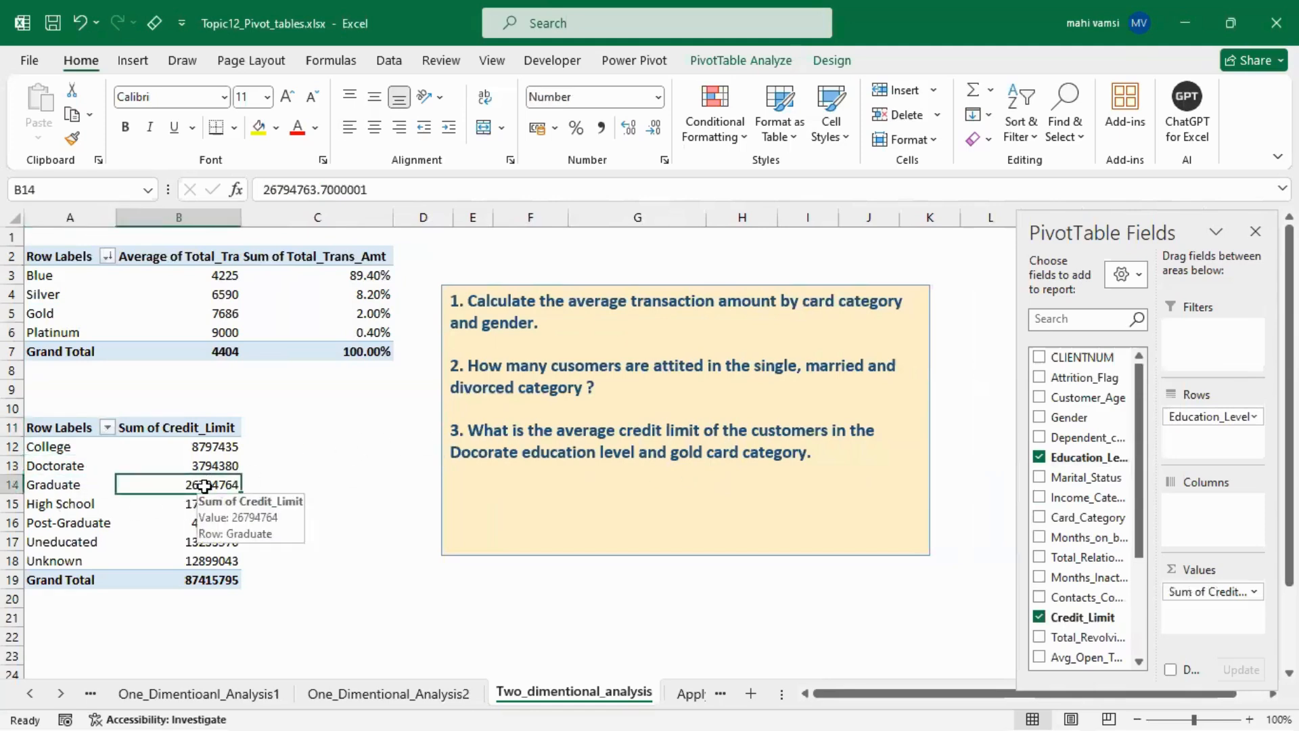
right_click(207, 490)
mouse_move(294, 368)
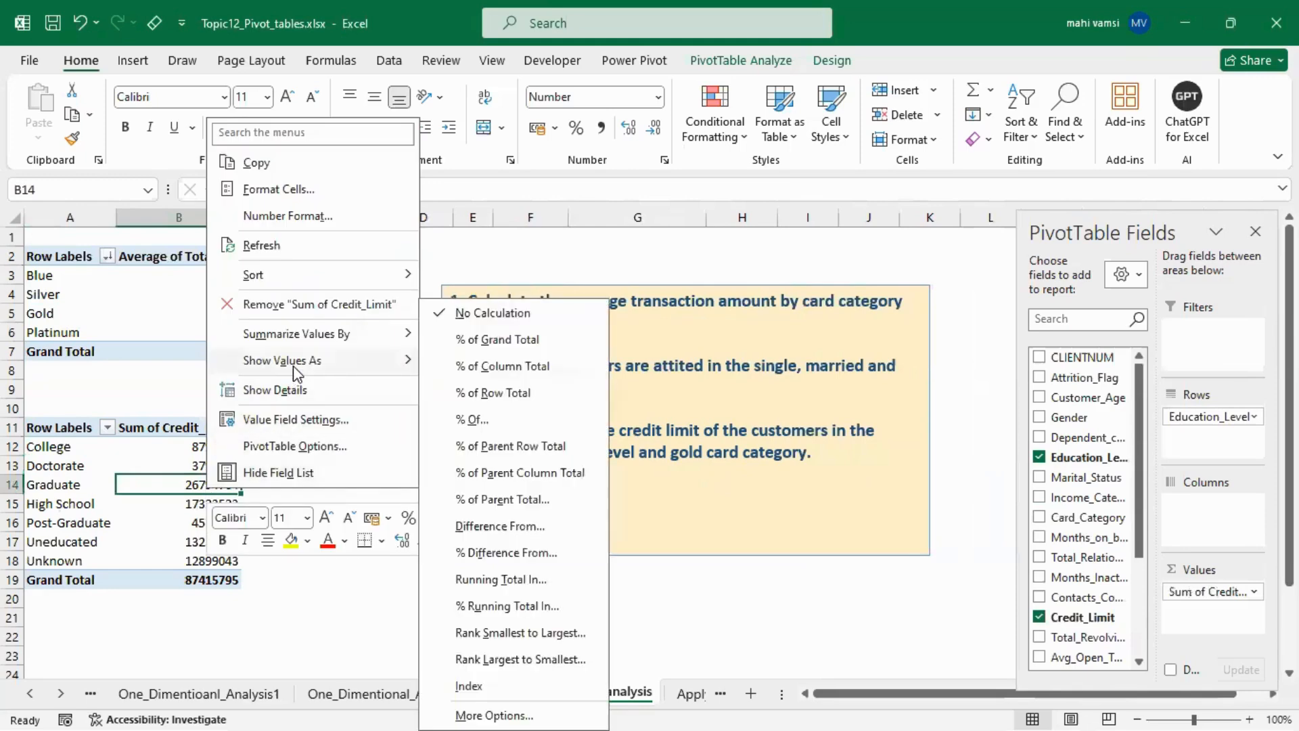
mouse_move(302, 342)
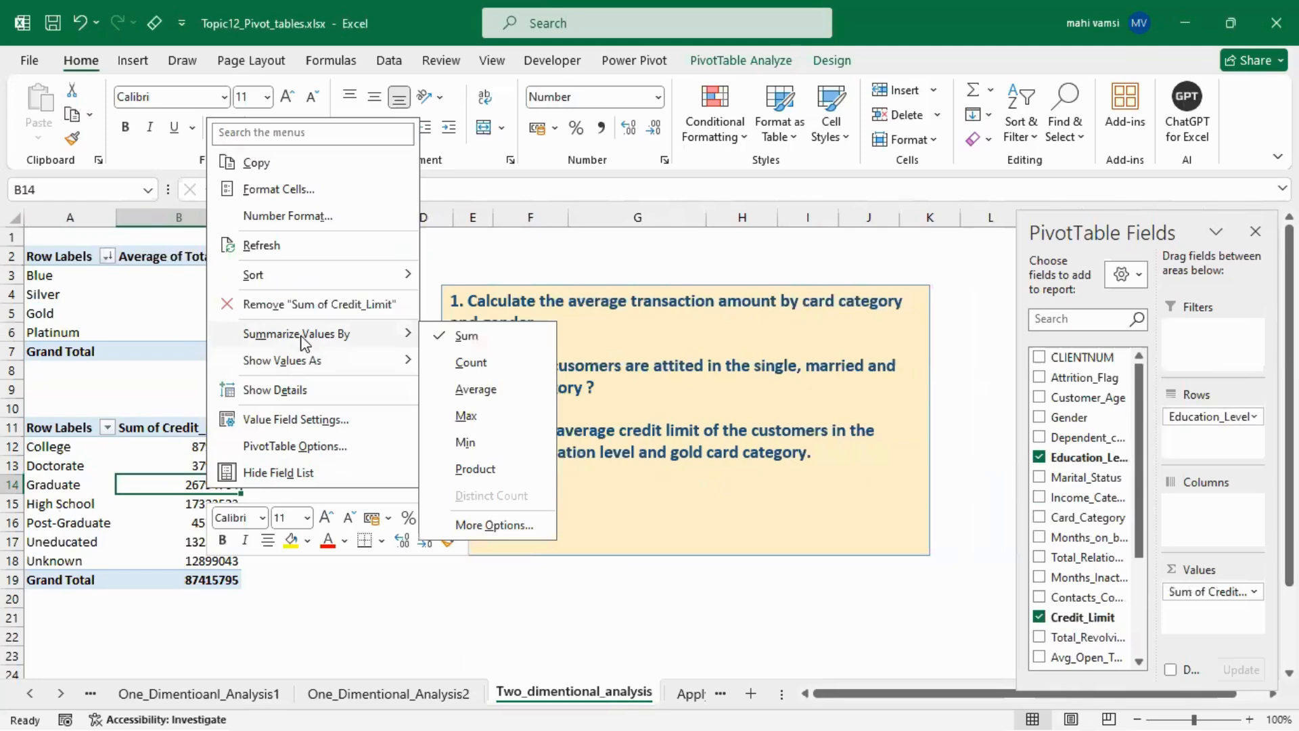
left_click(470, 391)
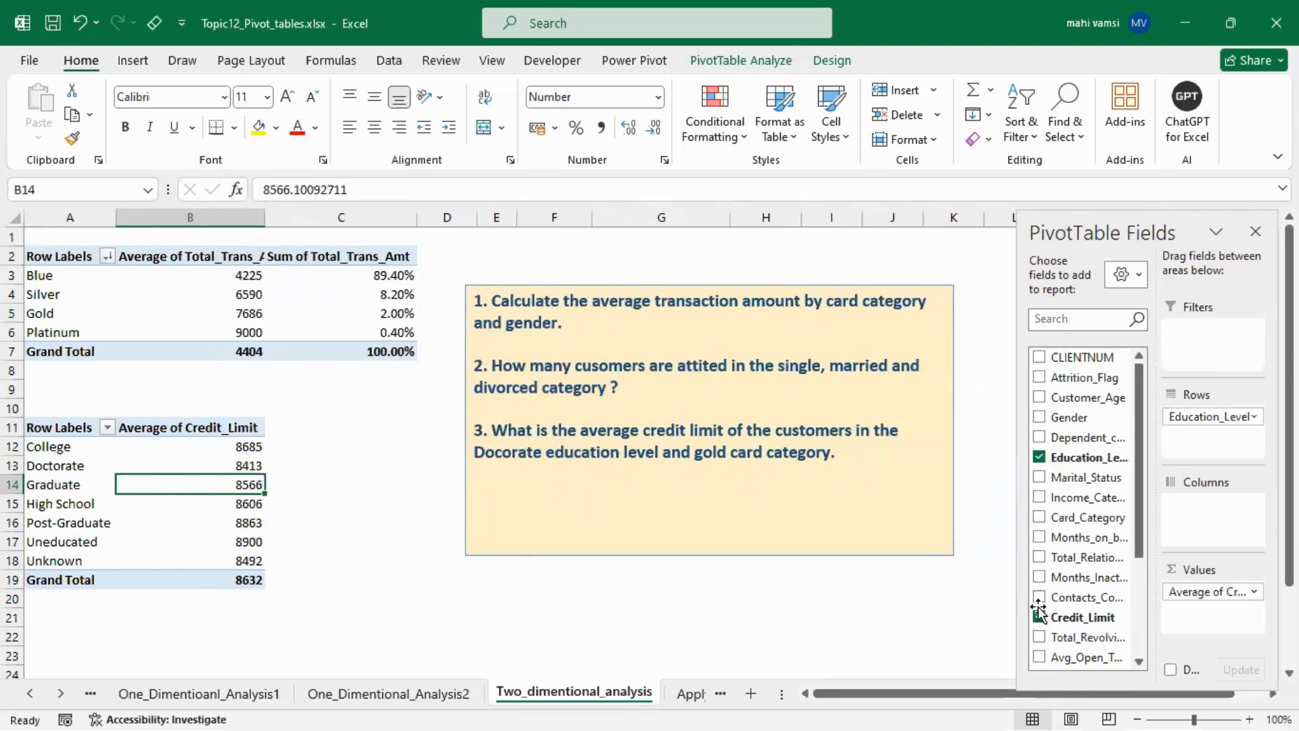
- Add Credit_Limit to the pivot values a second time and show that column as % of Grand Total
left_click_drag(1083, 617, 1211, 609)
right_click(339, 481)
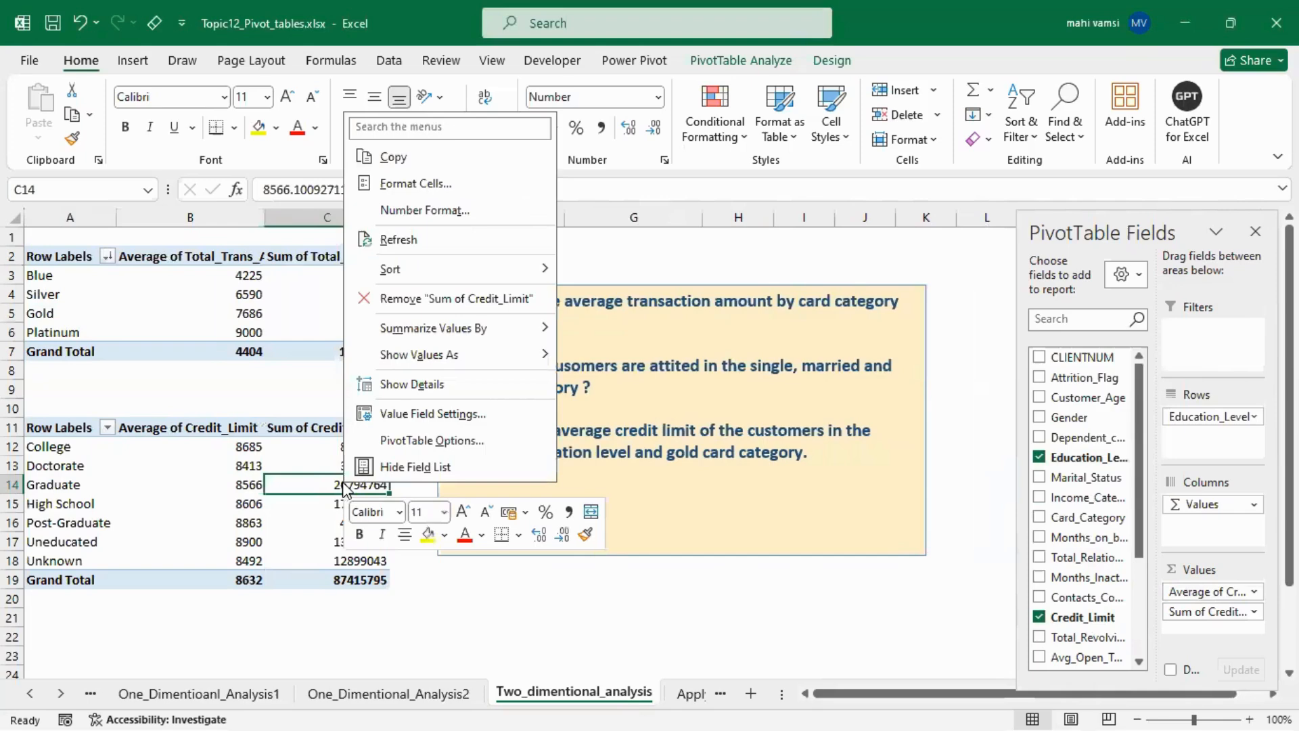
mouse_move(409, 357)
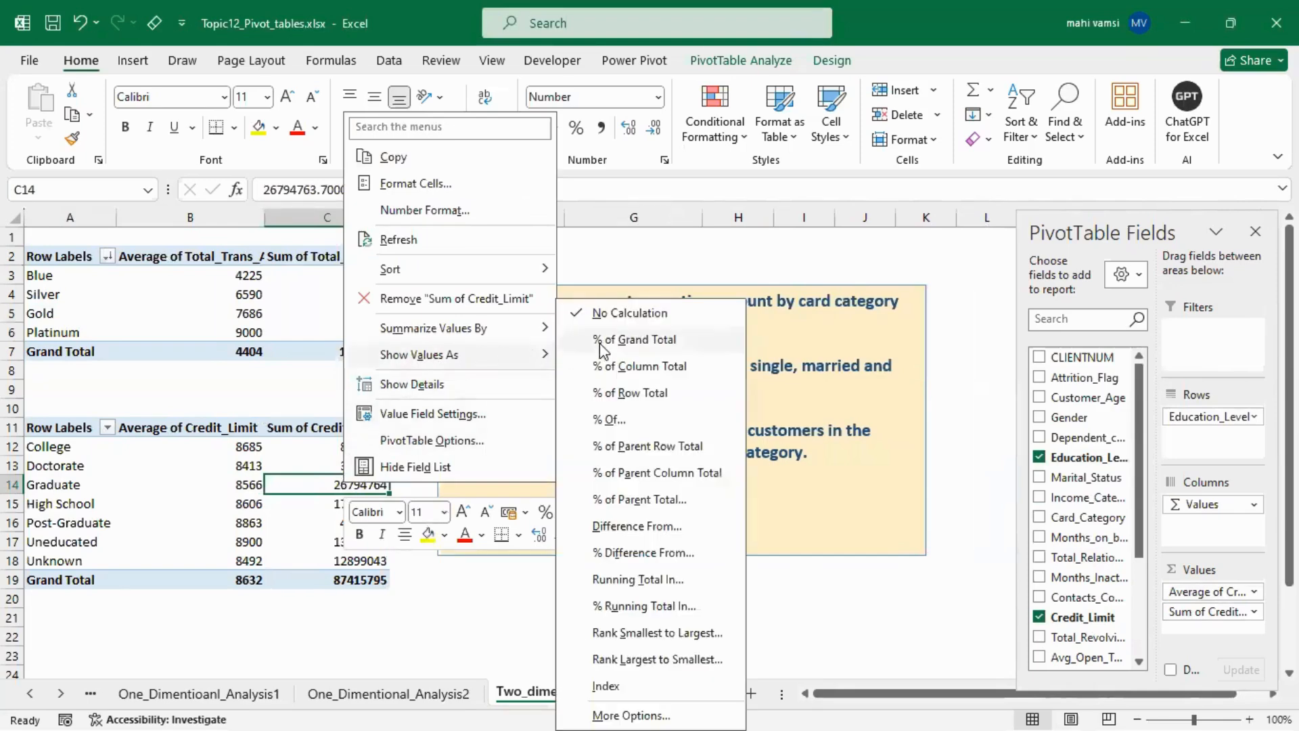
left_click(622, 340)
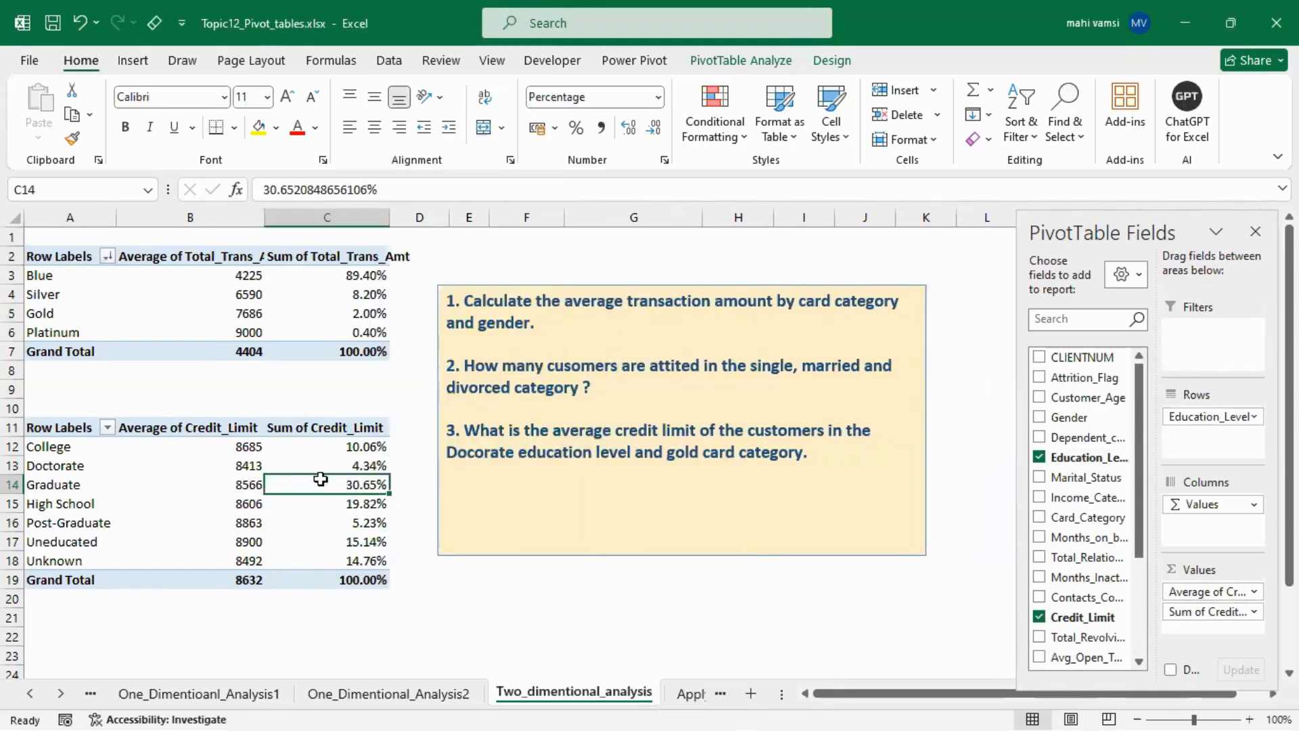
- Sort the education level pivot table by its percentage Credit_Limit column from largest to smallest
right_click(316, 452)
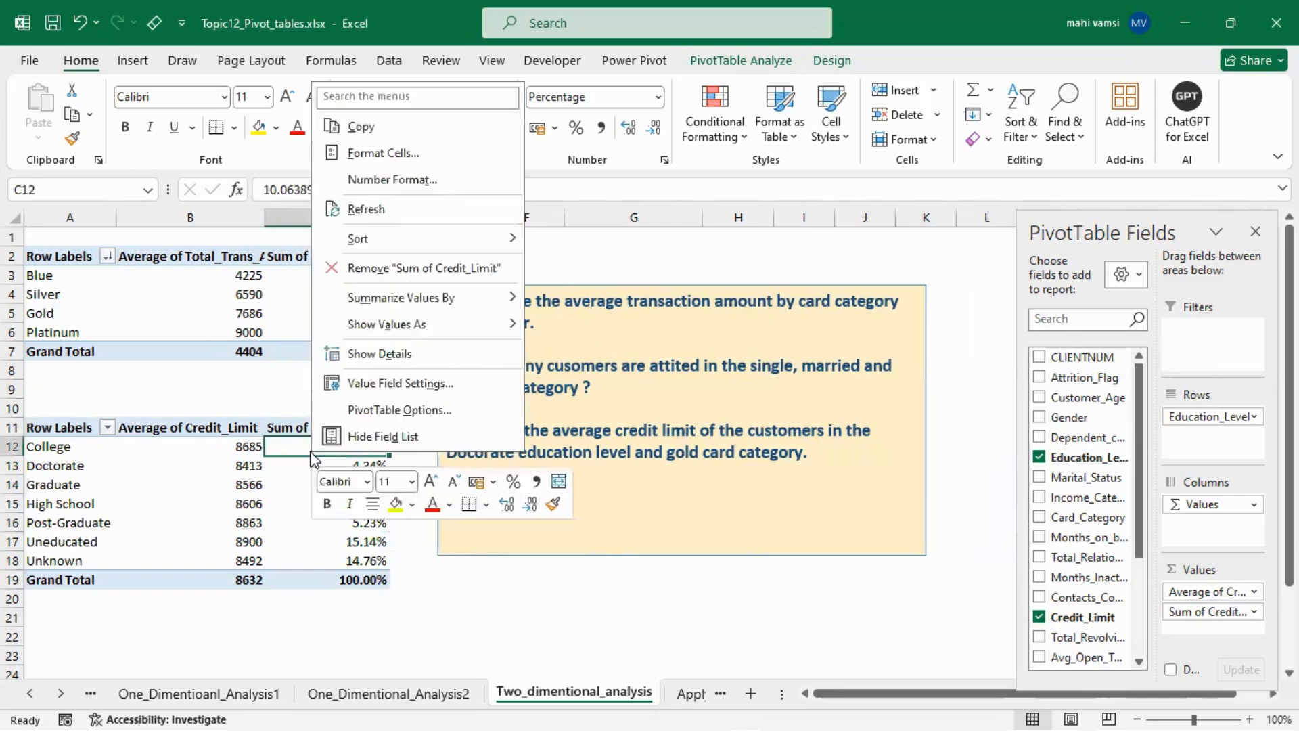
mouse_move(504, 245)
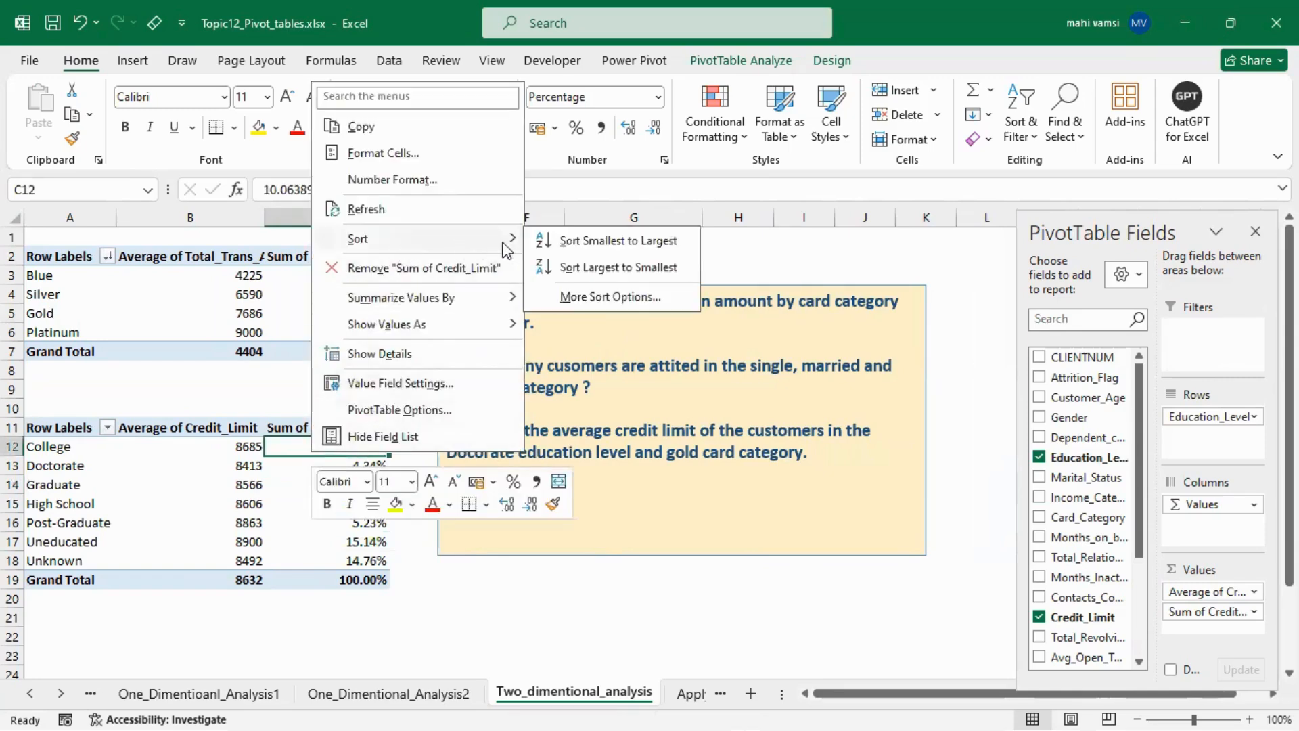
left_click(577, 268)
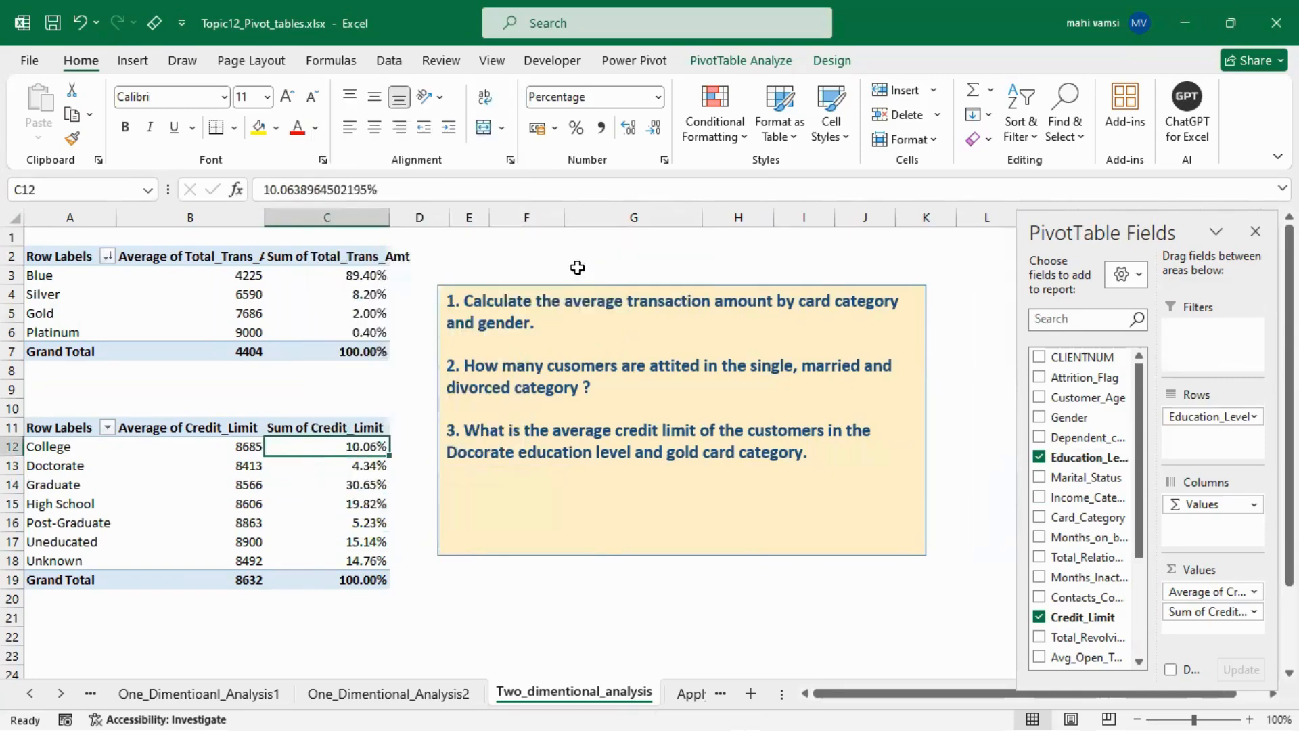
- Go to the Apply_filter sheet and remove all filter, row, column and value fields from its pivot table
left_click(682, 695)
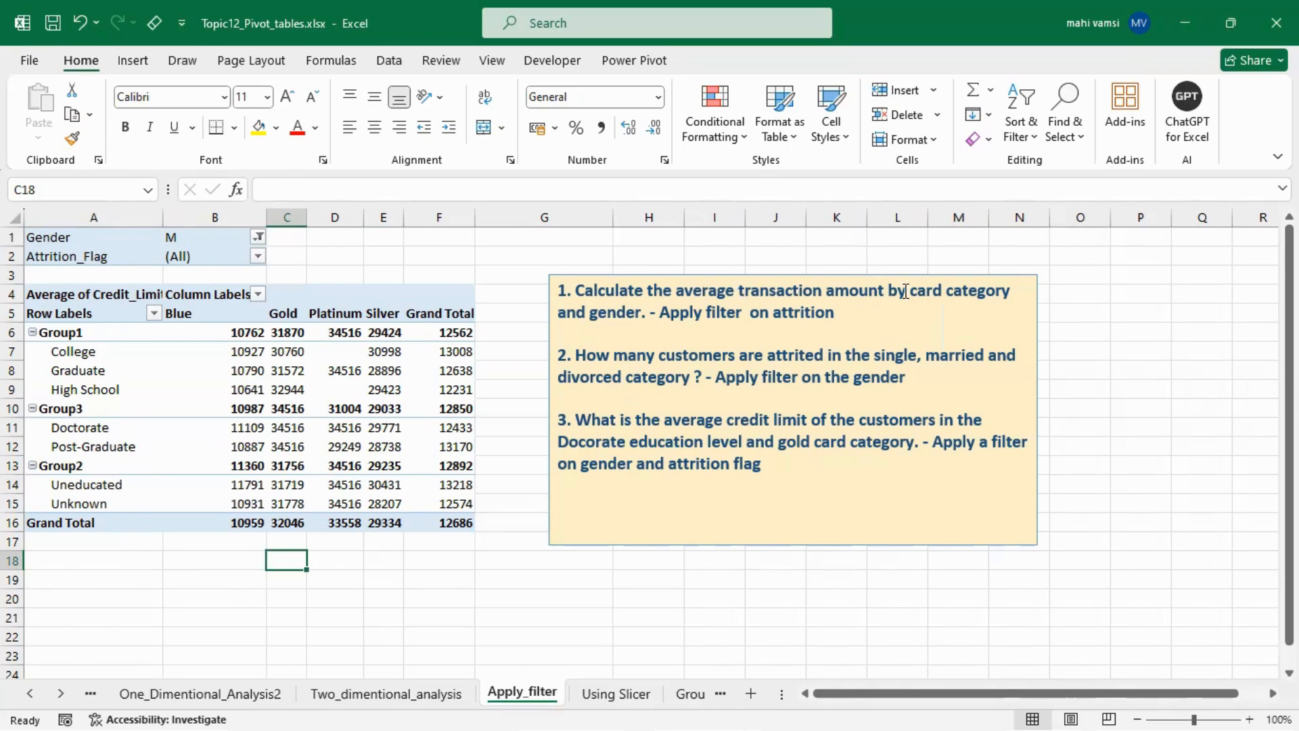
left_click(138, 389)
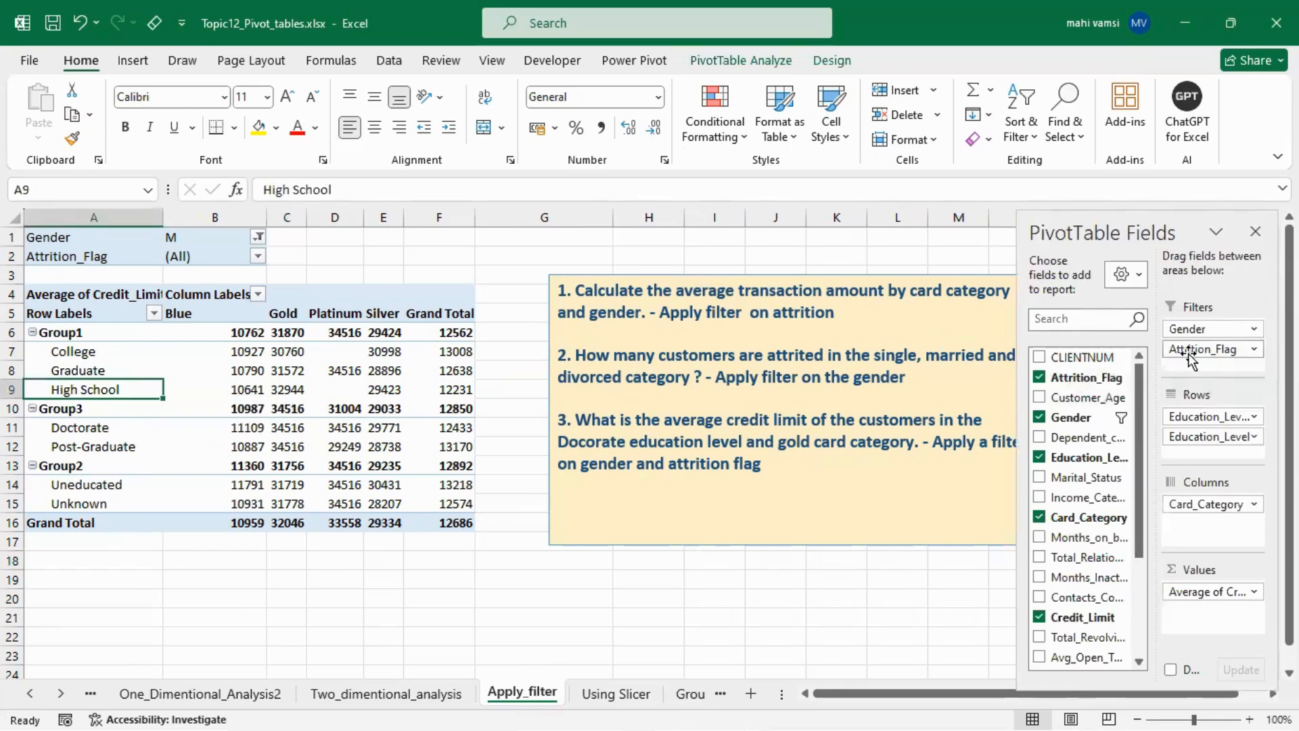
left_click_drag(1212, 348, 940, 504)
left_click_drag(1208, 331, 924, 466)
left_click_drag(1189, 415, 914, 597)
left_click_drag(1183, 501, 975, 636)
left_click_drag(1192, 594, 871, 585)
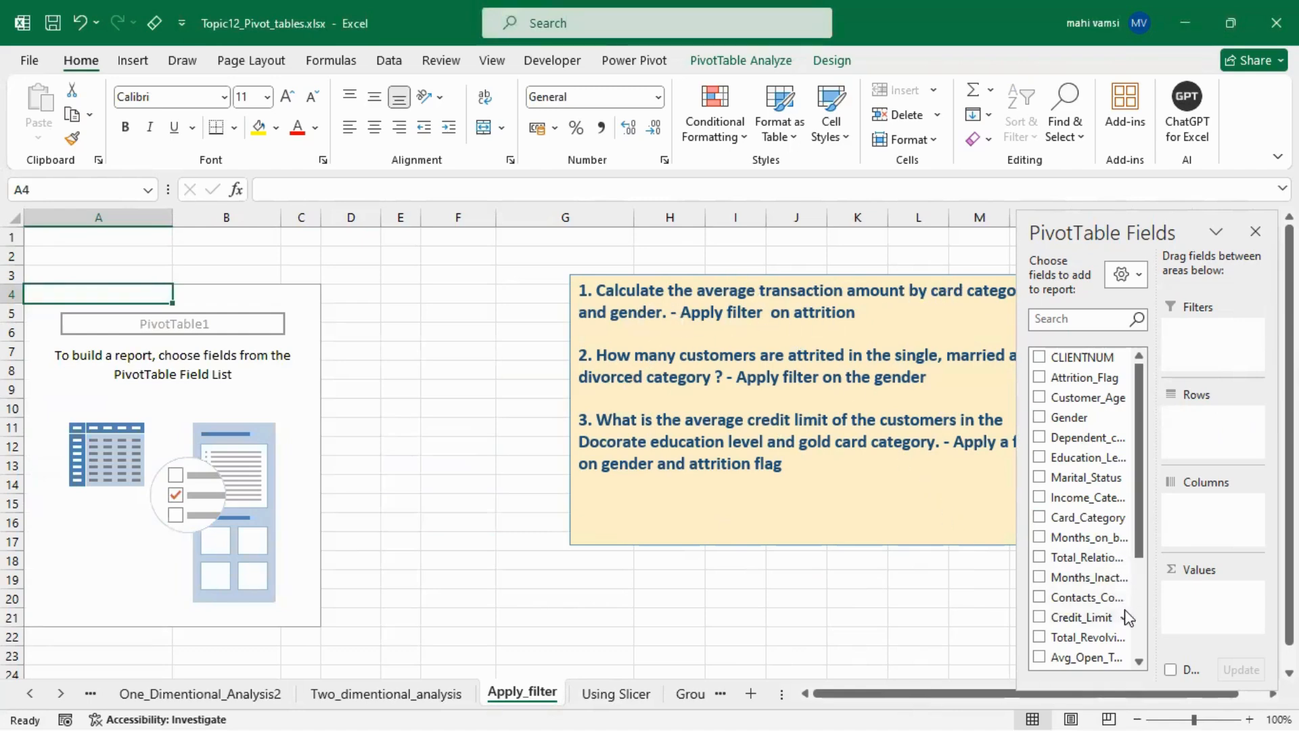
- Build the empty pivot table with Card_Category as rows and Total_Trans_Amt as values
scroll(1143, 623, "down", 3)
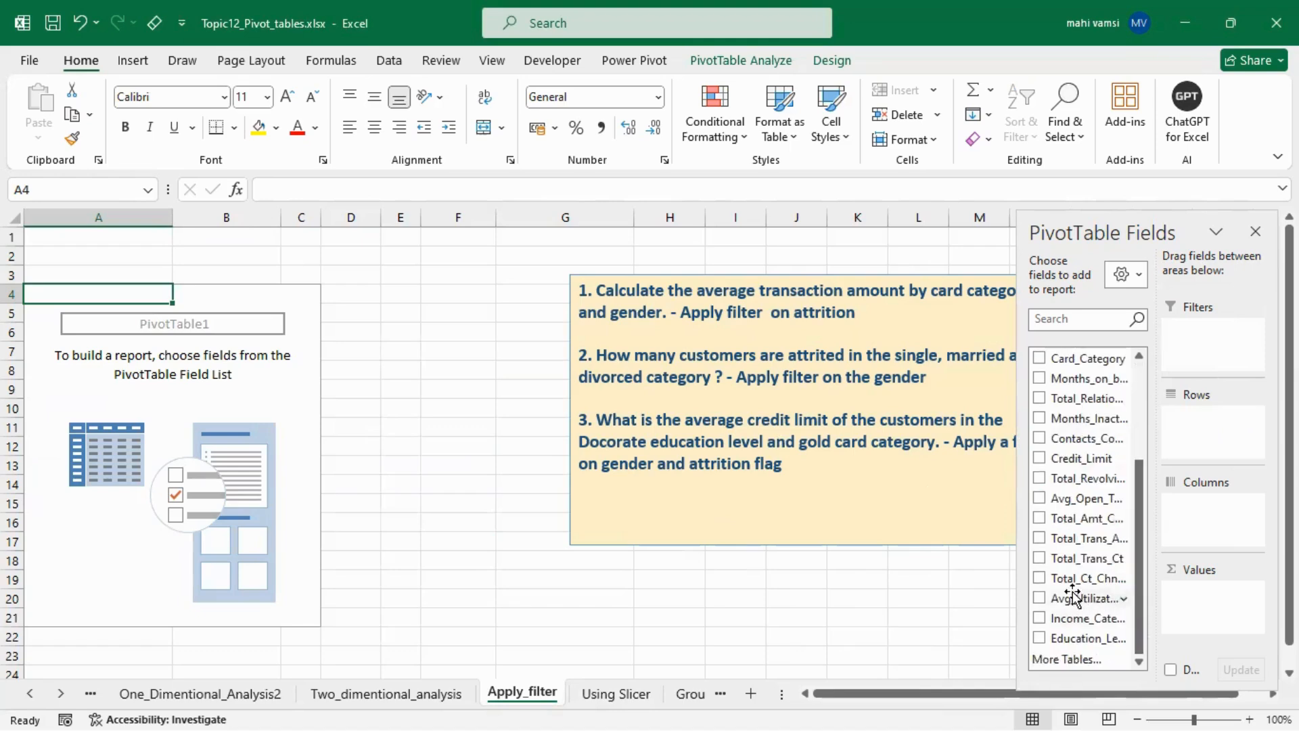
left_click(1040, 538)
left_click_drag(1141, 545, 1120, 471)
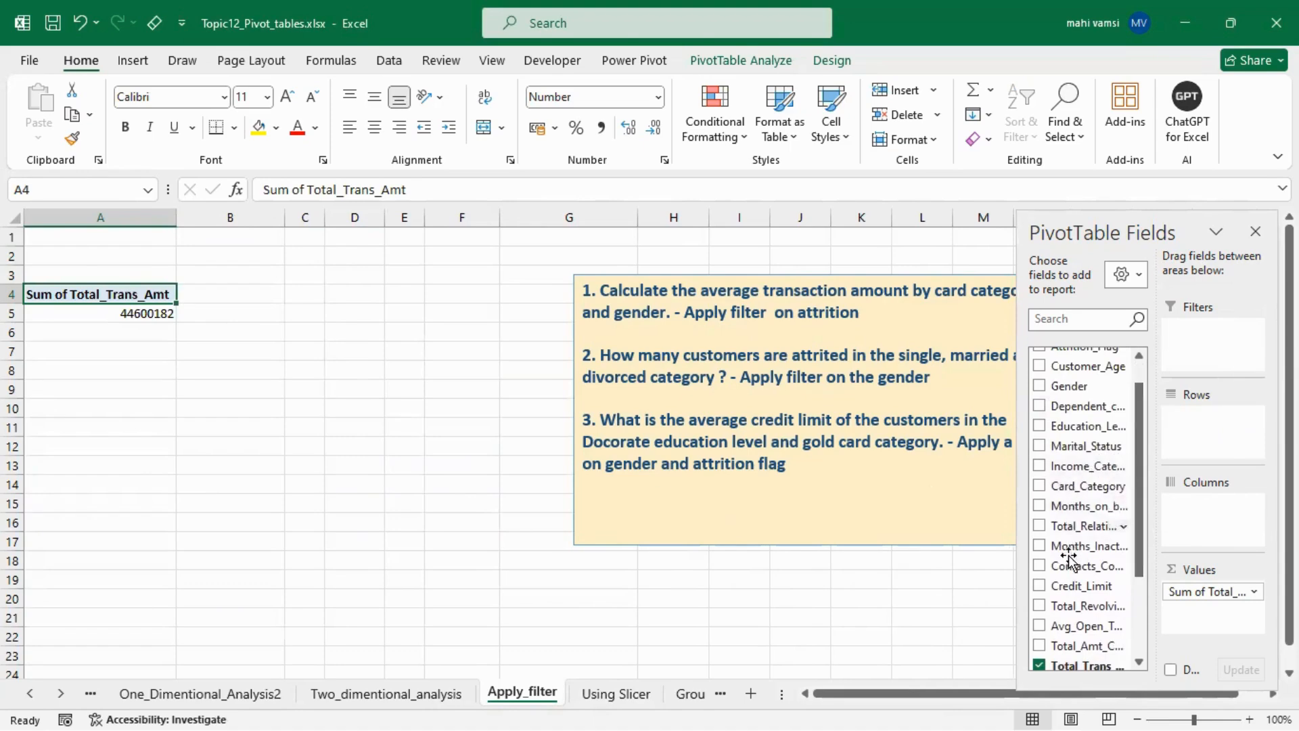
left_click(1040, 488)
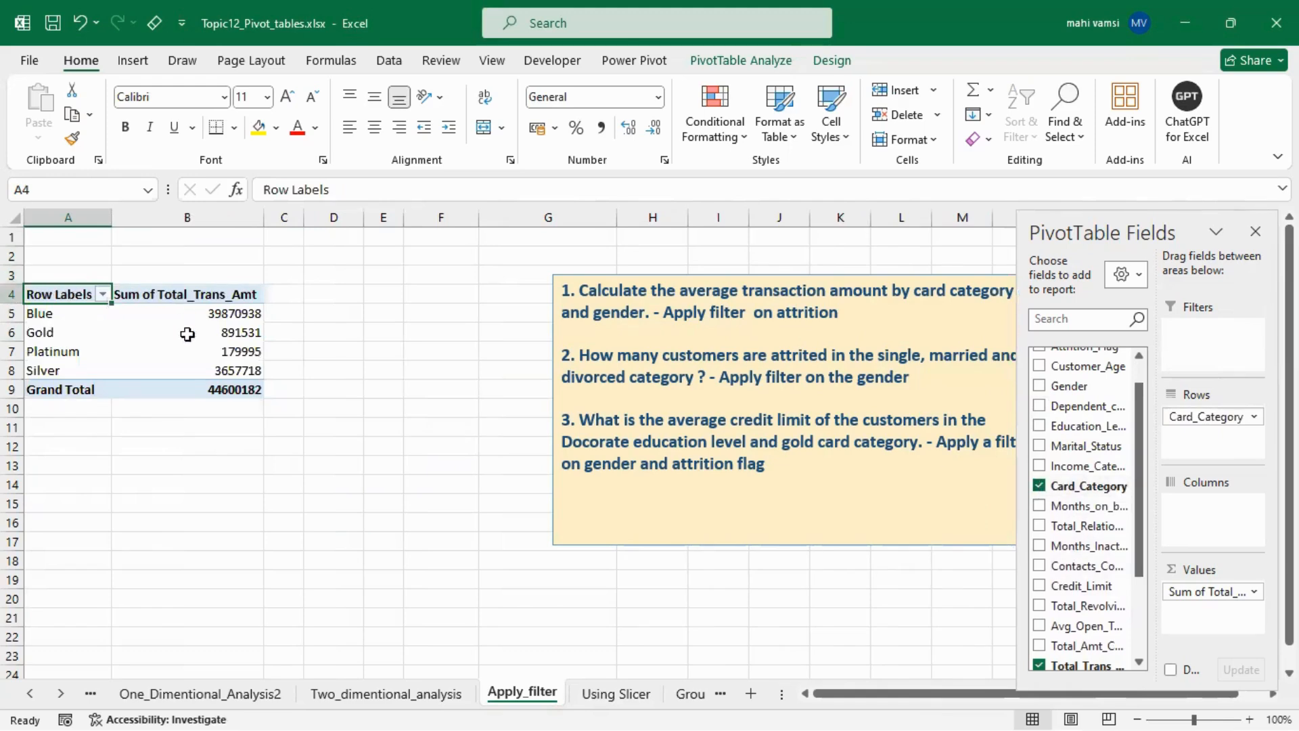
- Summarize the Total_Trans_Amt values in the card category pivot table by Average
left_click(213, 337)
right_click(213, 337)
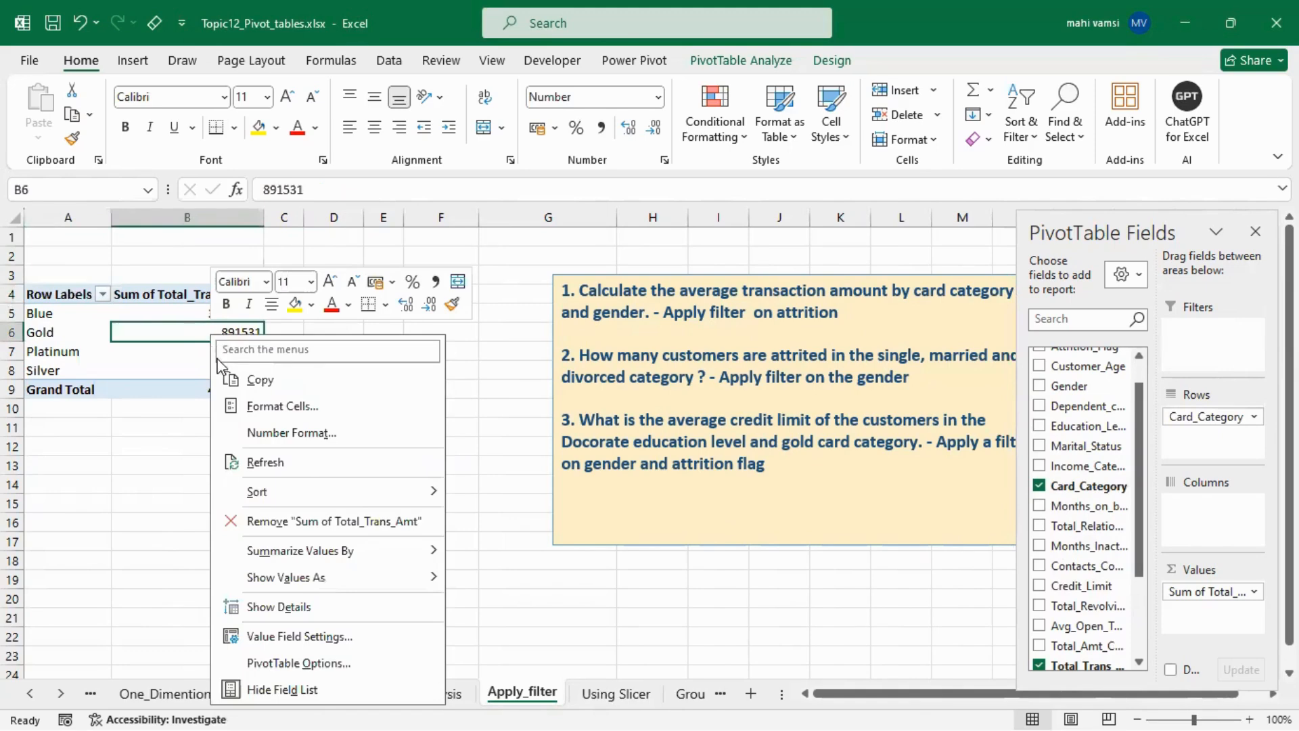
mouse_move(366, 556)
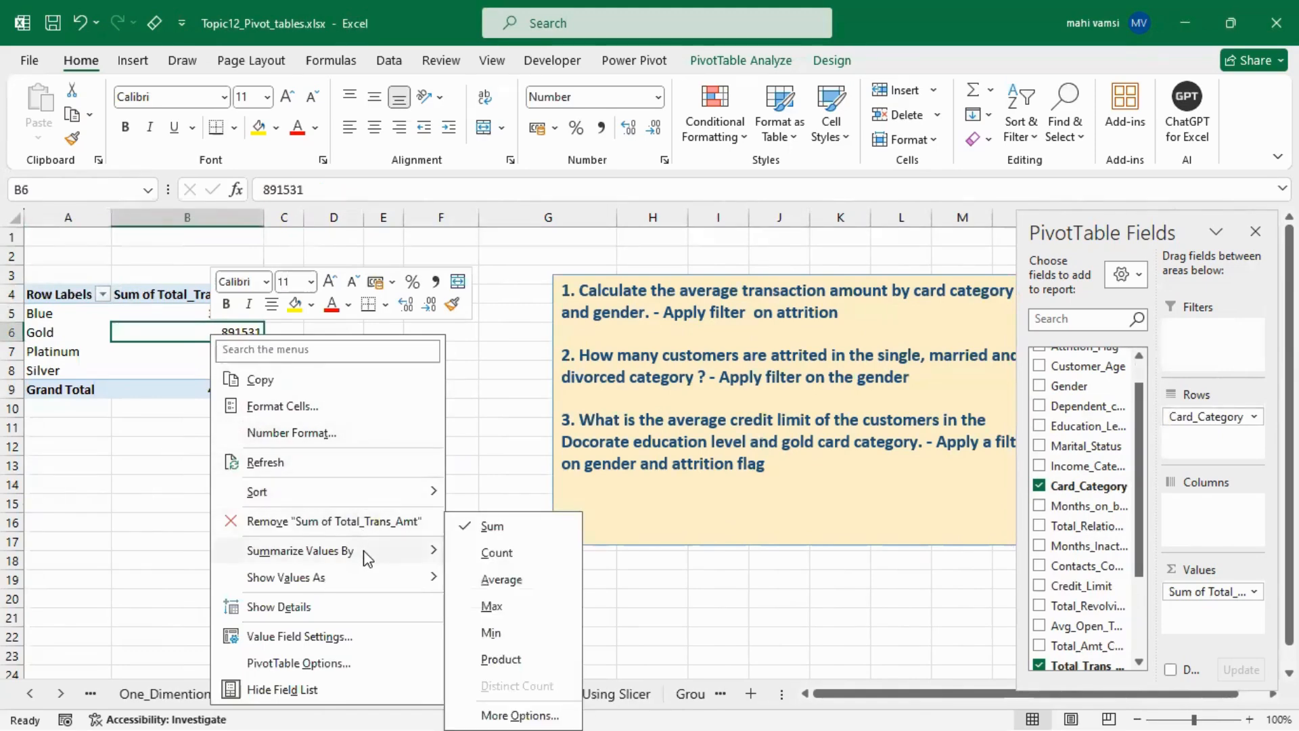
left_click(491, 582)
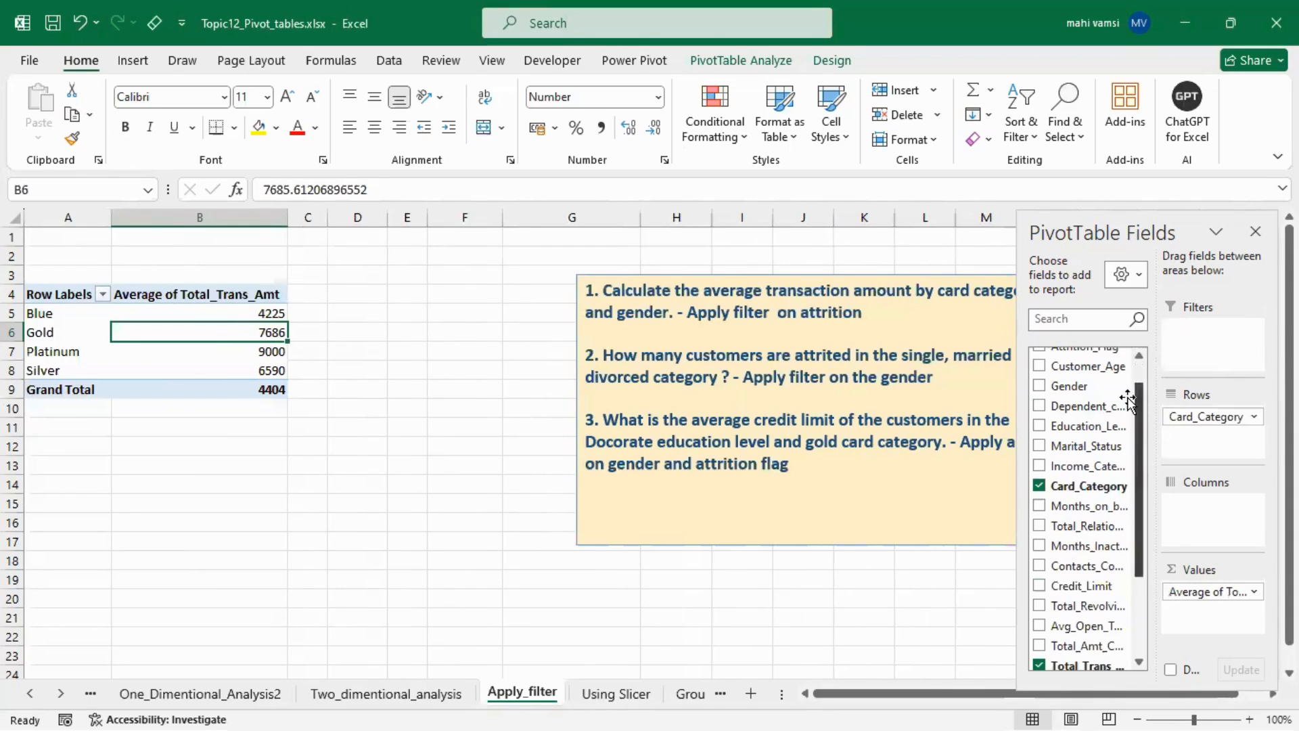
- Add Gender as a report filter to the card category pivot table and filter it to F
left_click_drag(1071, 386, 1189, 342)
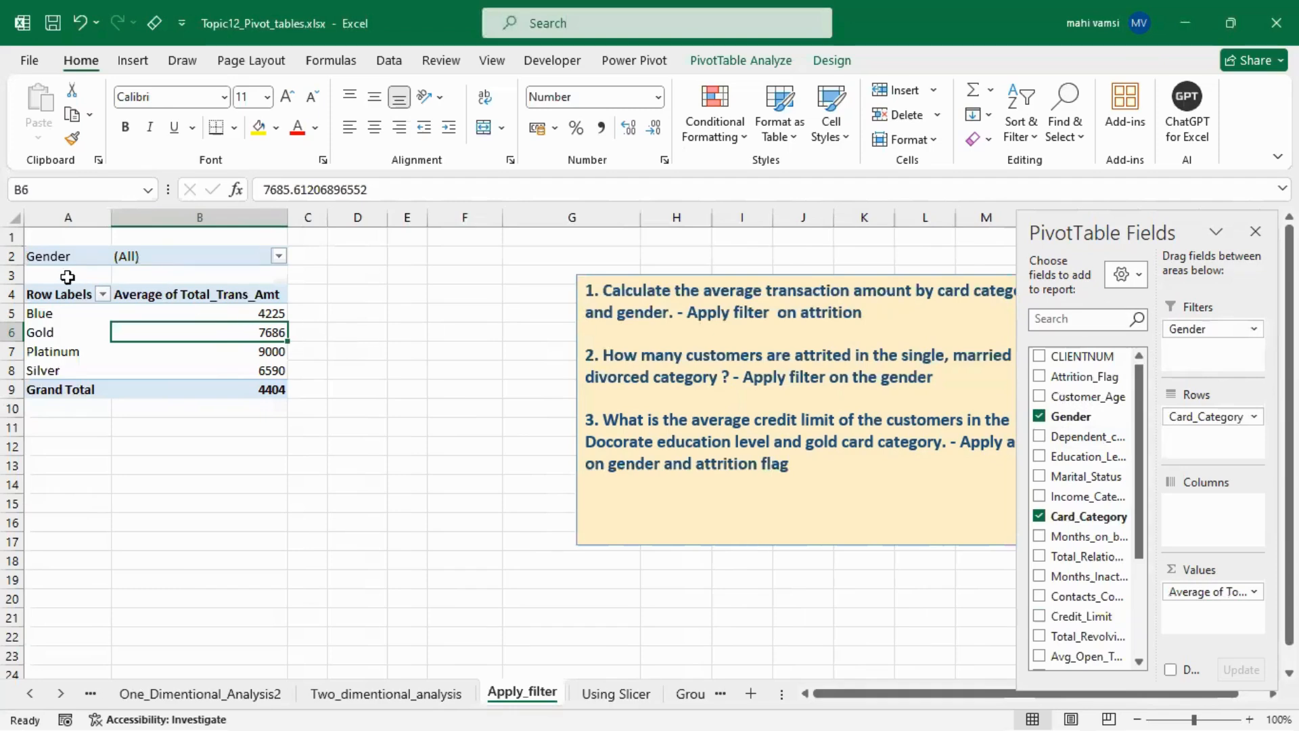
left_click(279, 258)
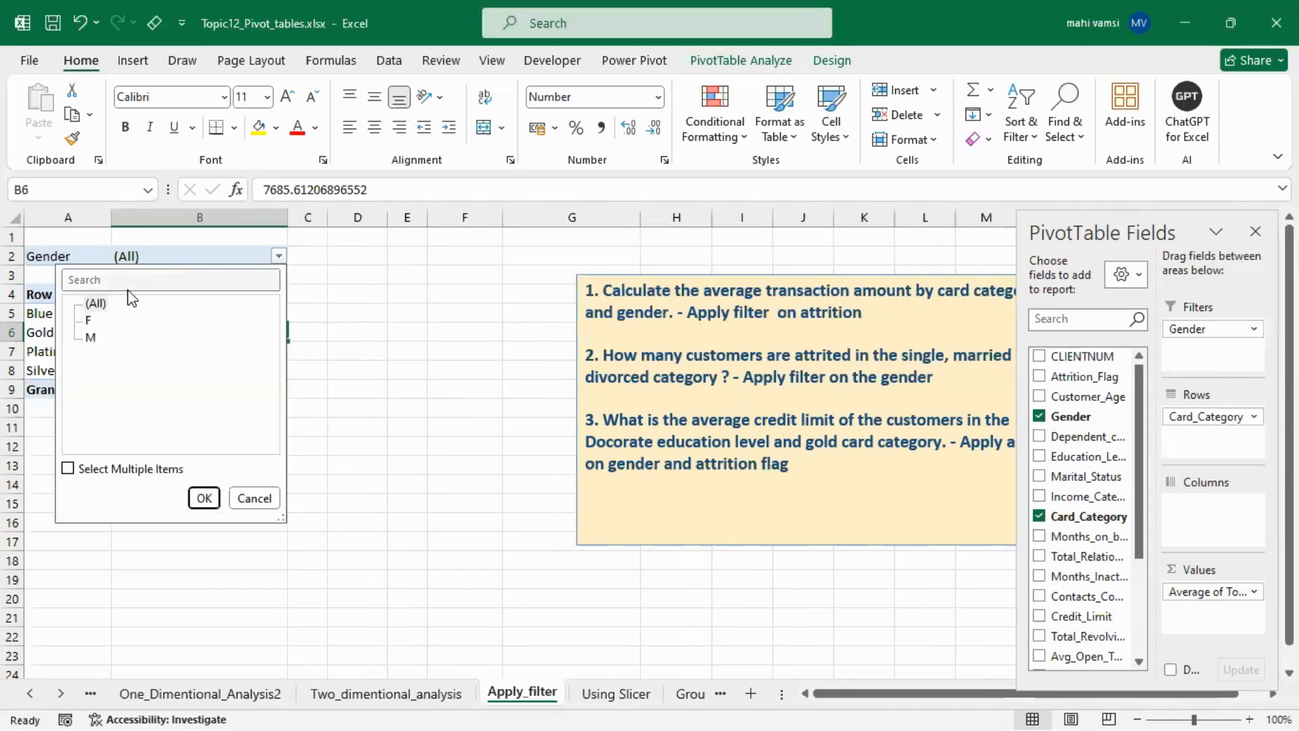
left_click(88, 319)
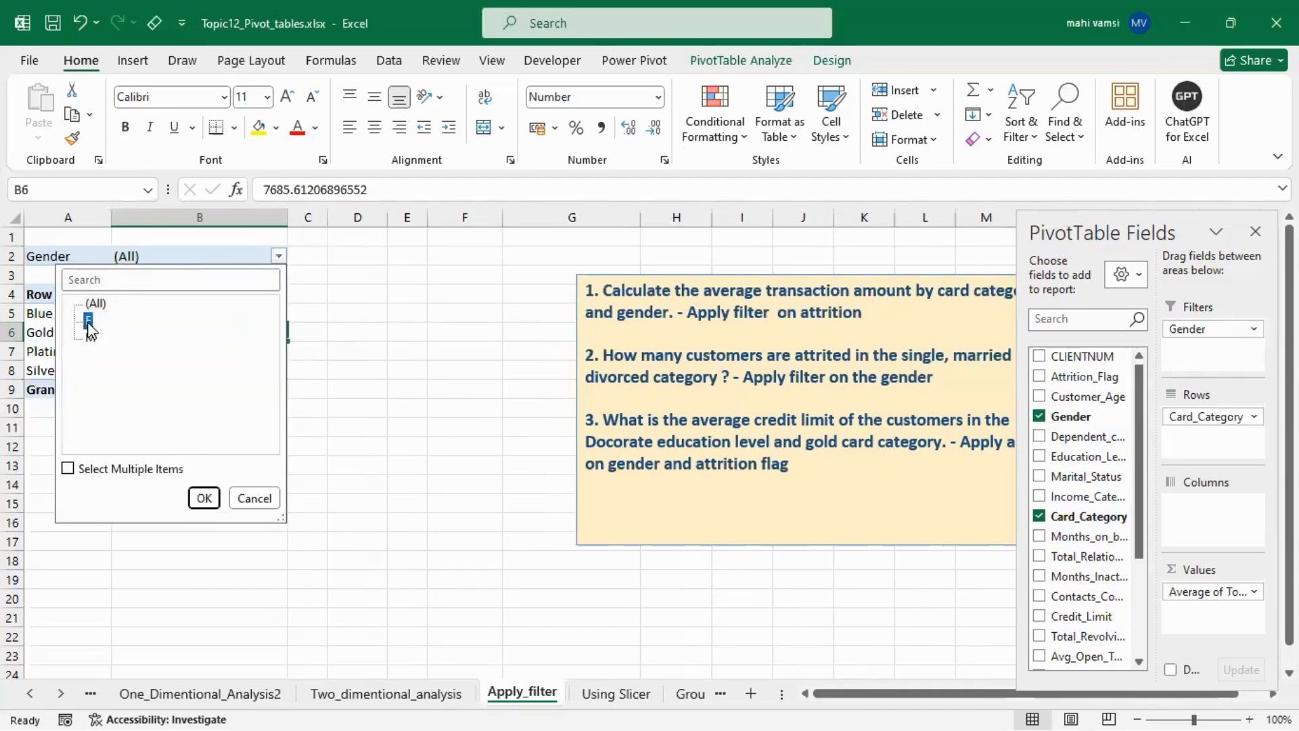
left_click(204, 498)
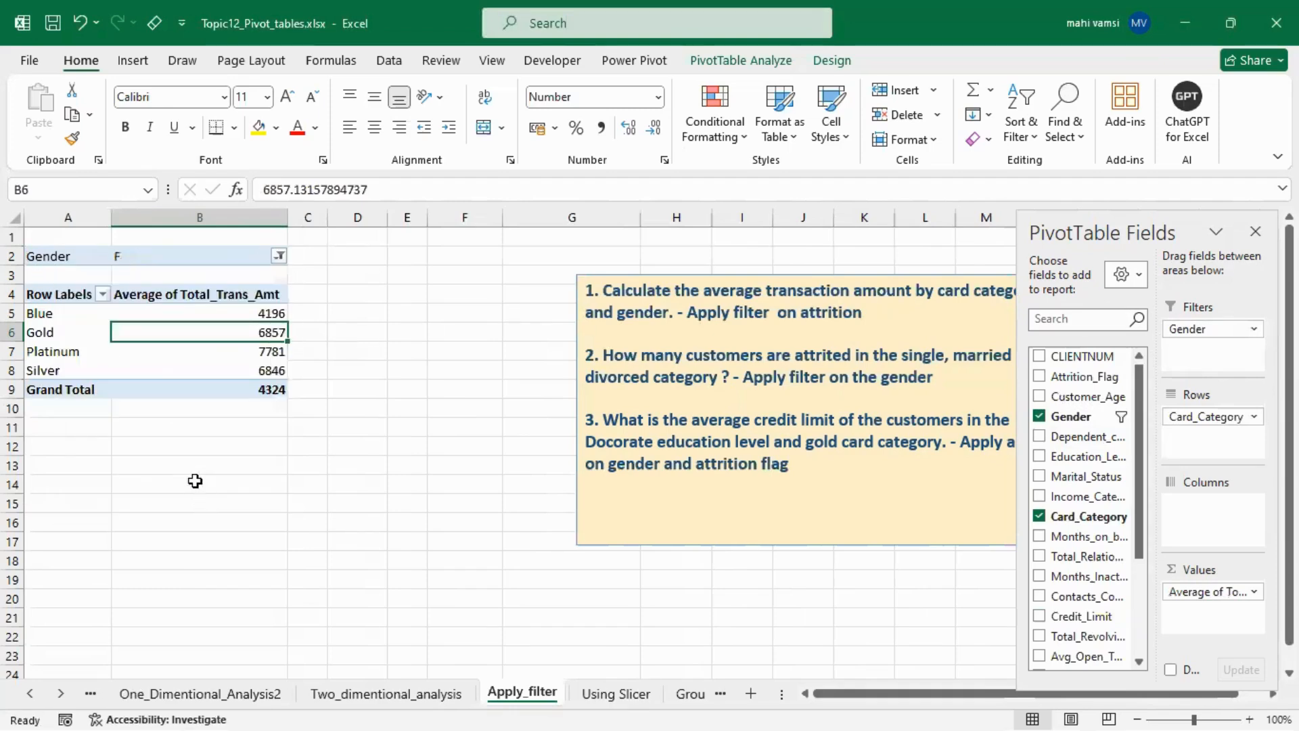
- Switch the Gender filter of the card category pivot table to M
left_click(279, 256)
left_click(91, 337)
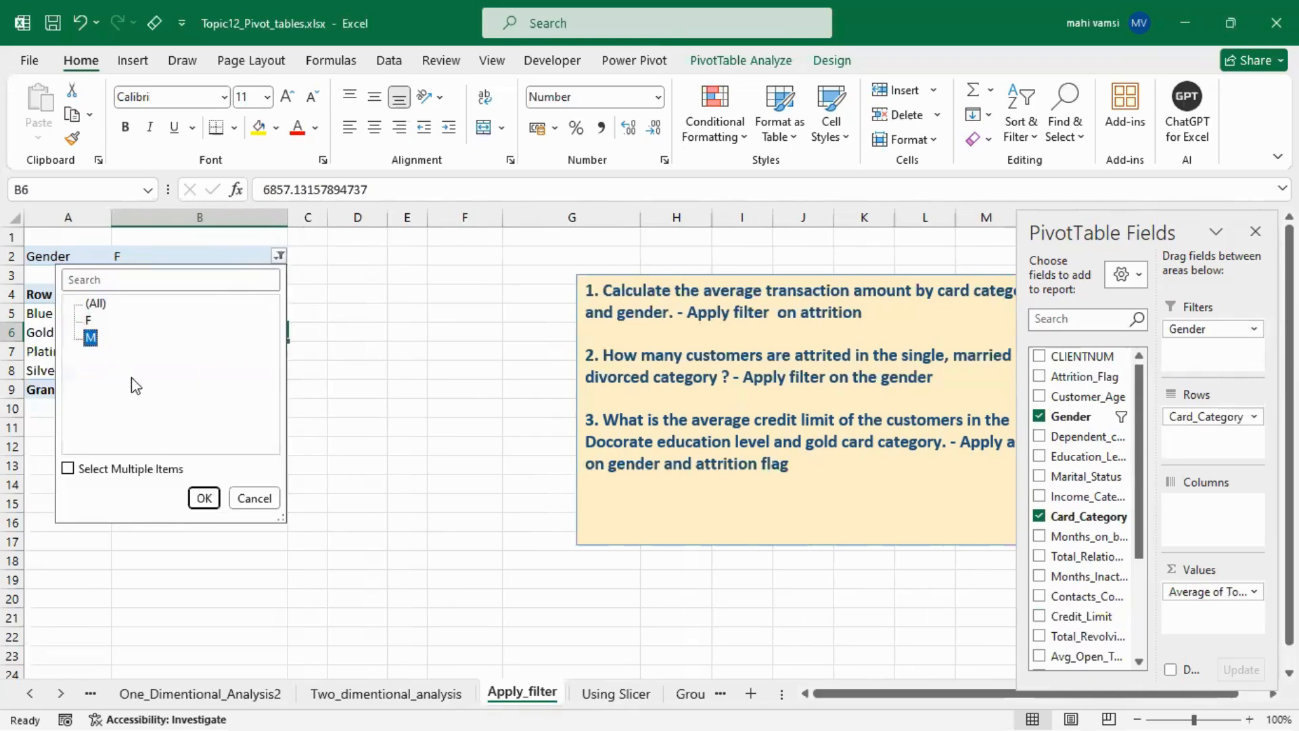
left_click(209, 501)
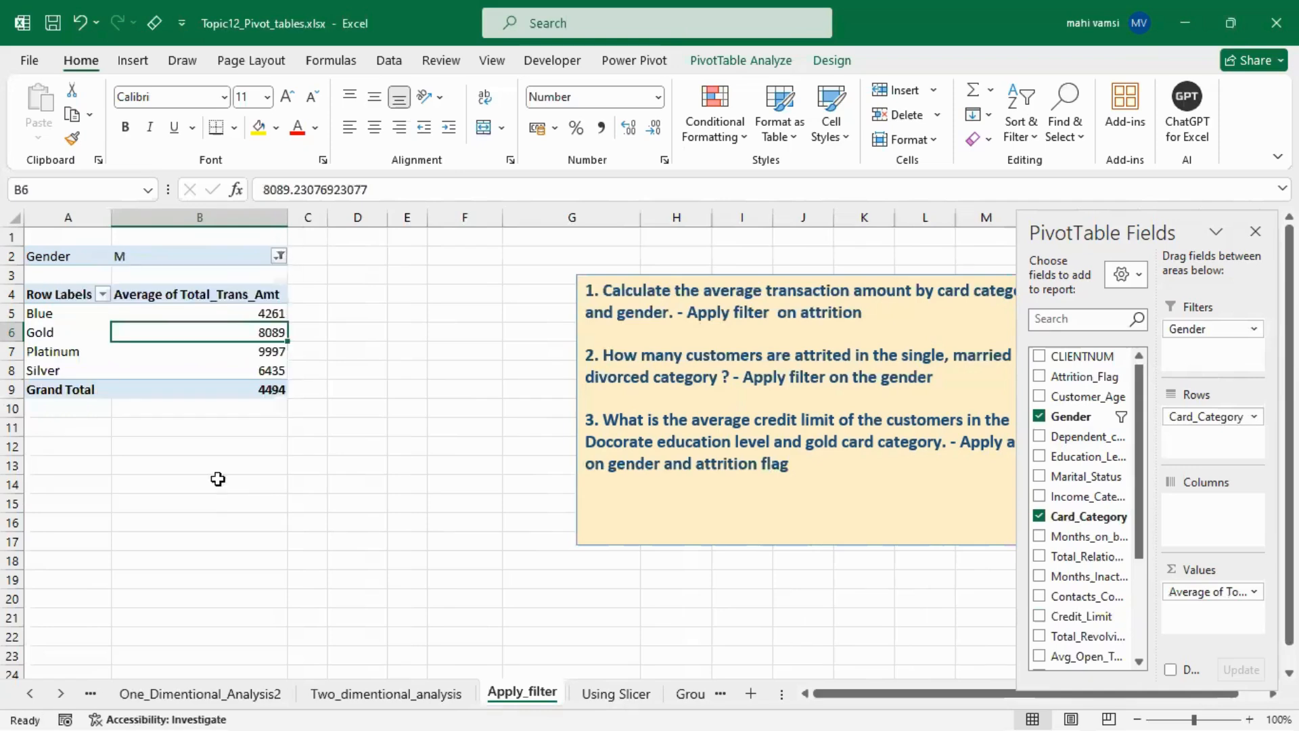
left_click(280, 257)
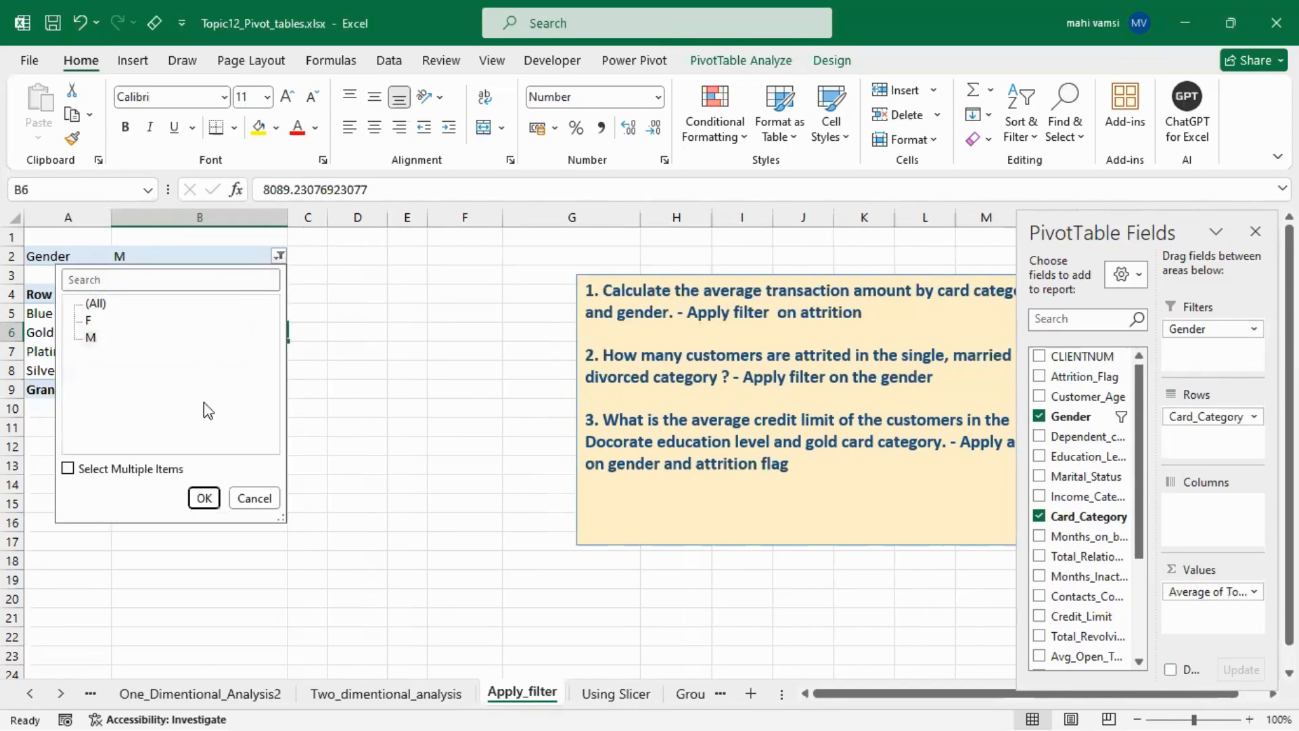
left_click(254, 499)
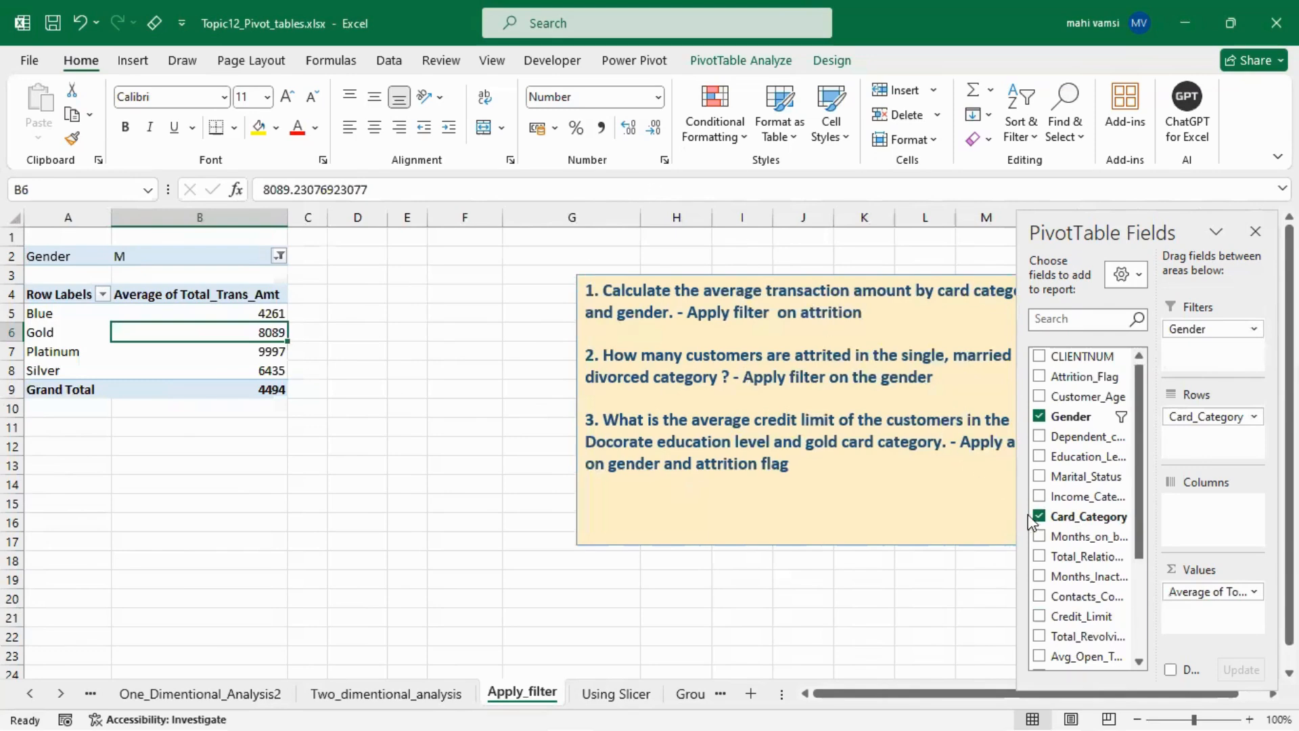
- Replace Card_Category with Marital_Status as the pivot rows and reset the Gender filter to (All)
left_click(1039, 476)
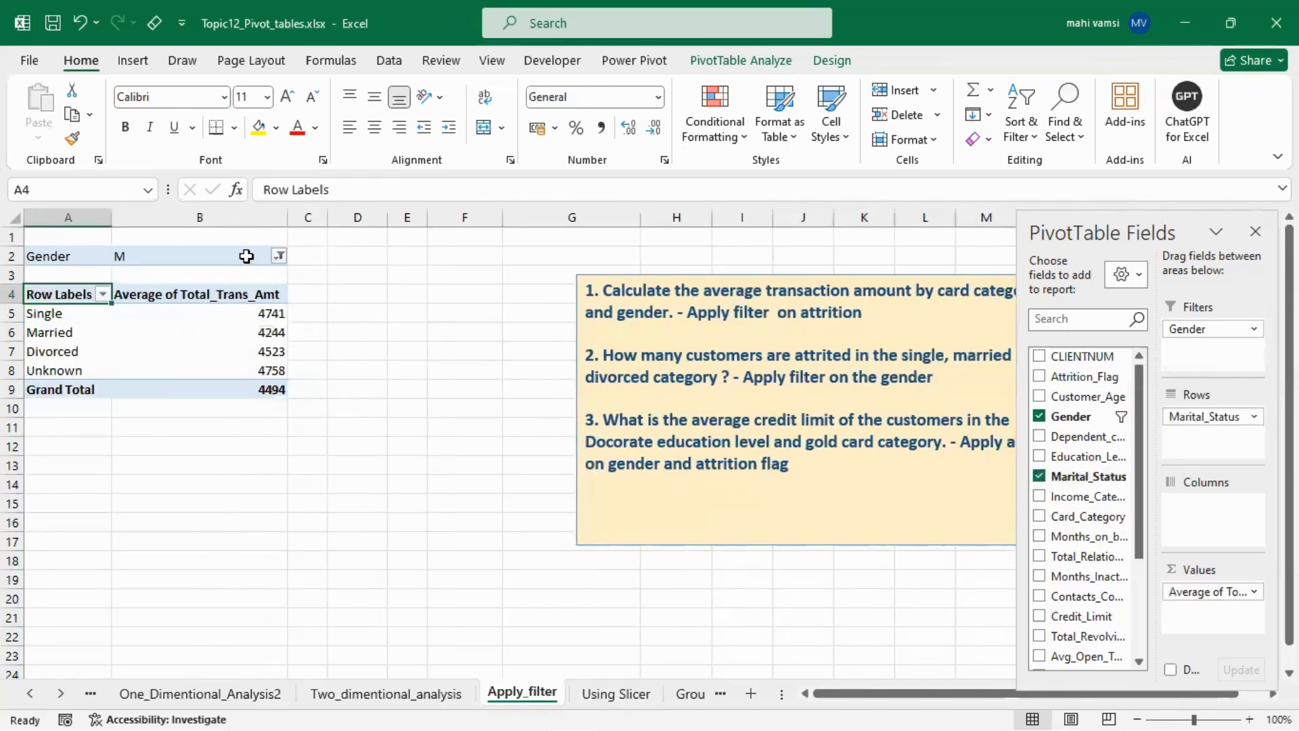
left_click(280, 256)
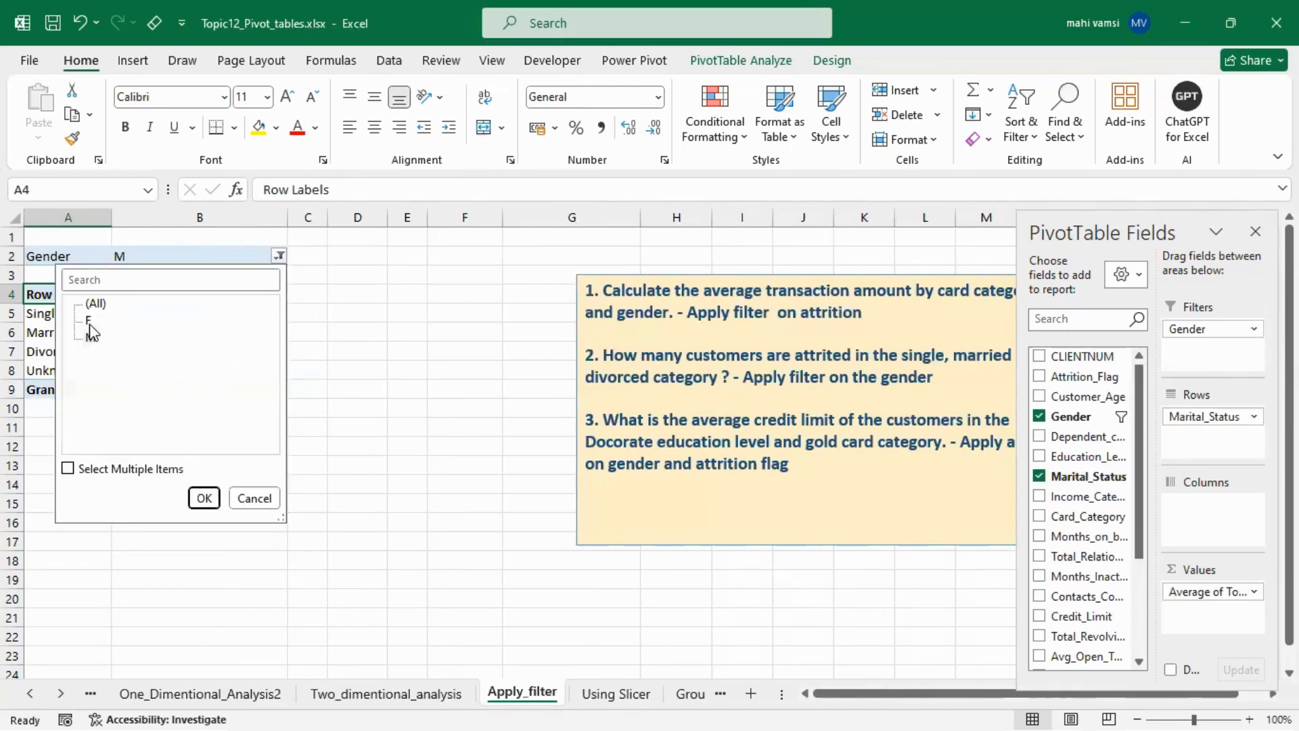
left_click(95, 304)
left_click(204, 499)
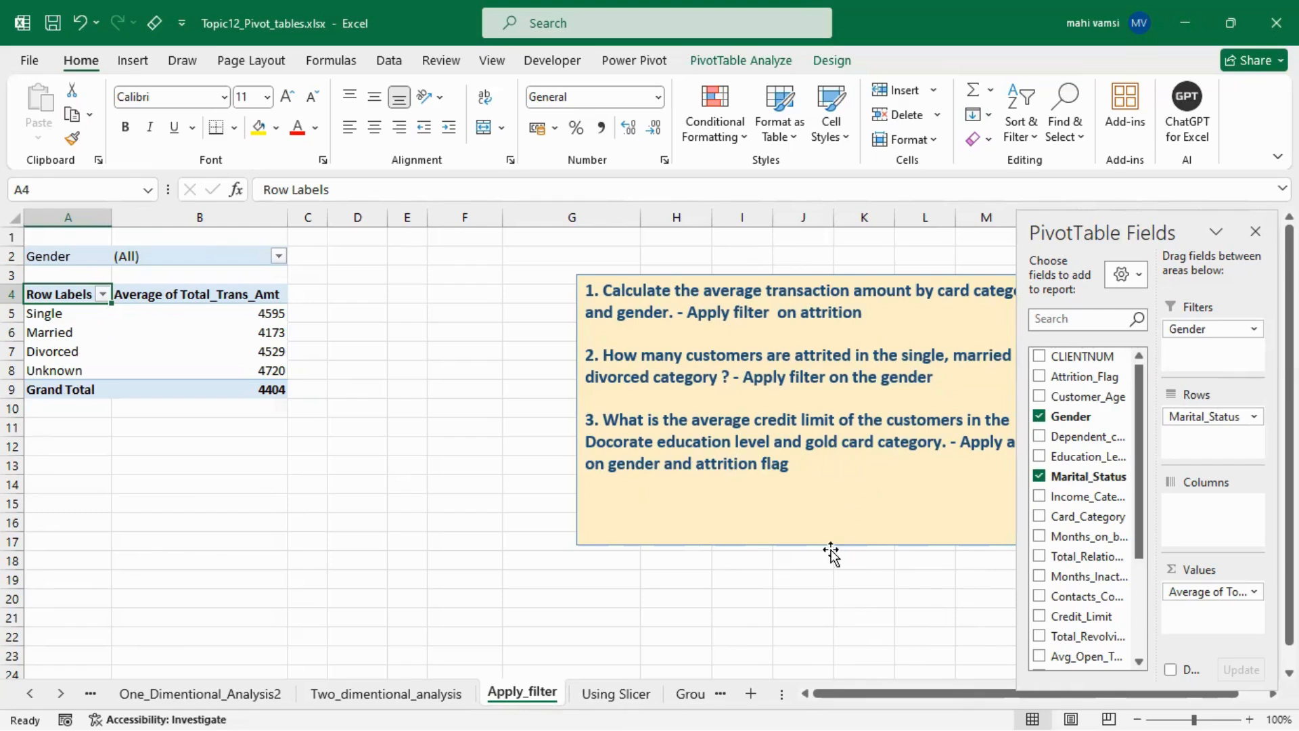
- Move the question box closer to the pivot table and replace Marital_Status with Education_Level as the pivot rows
left_click_drag(831, 554, 691, 515)
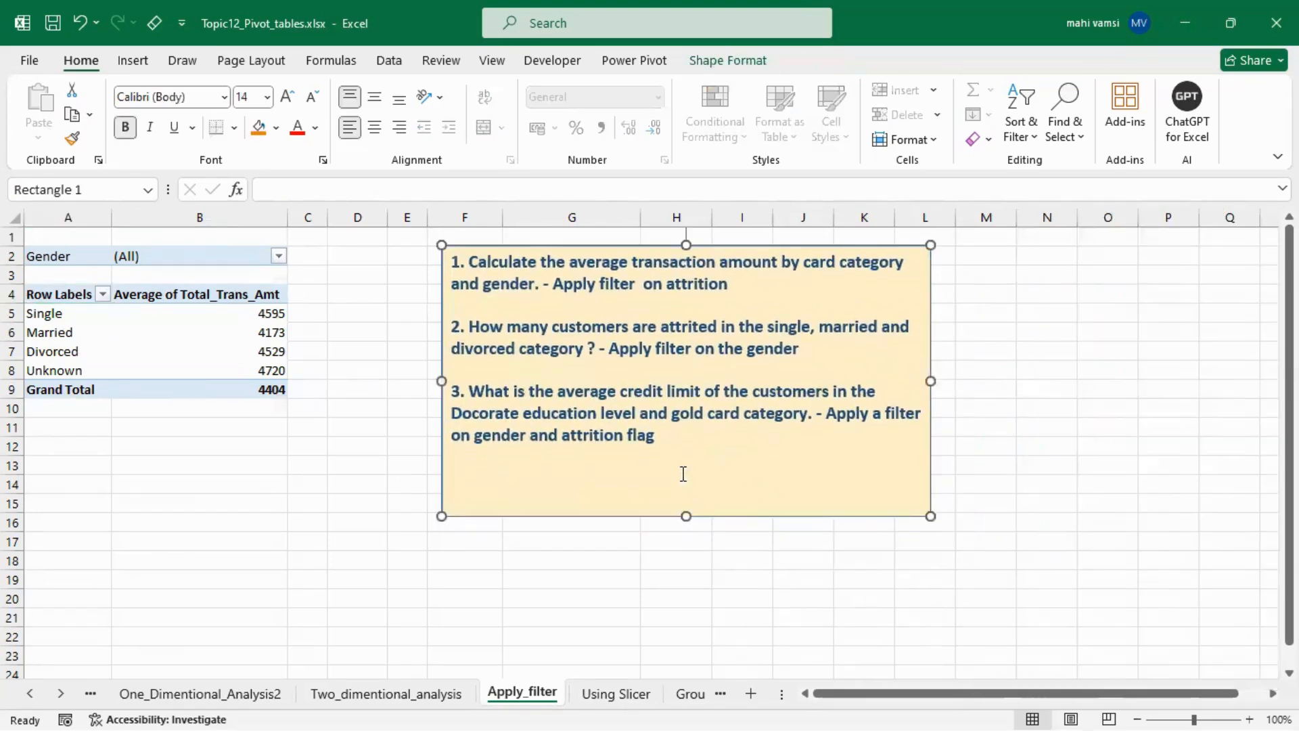
left_click(168, 351)
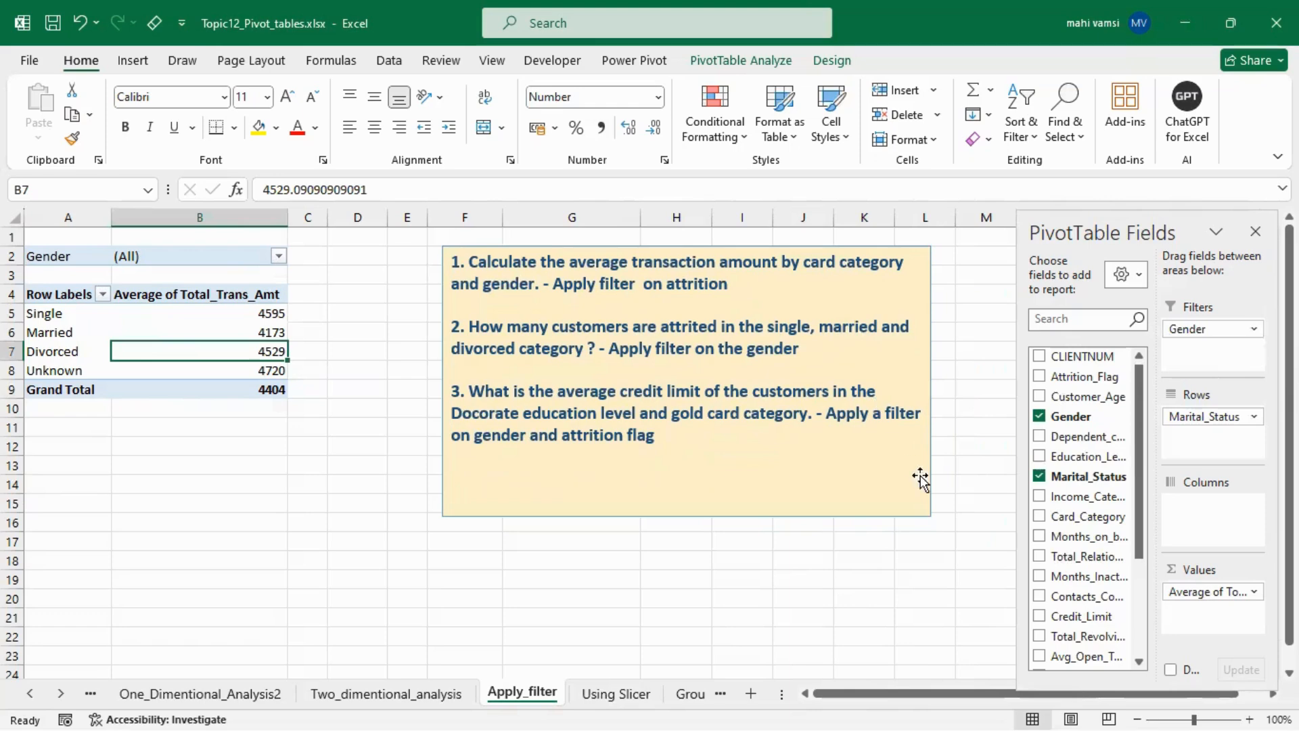
left_click(1039, 475)
left_click(1040, 457)
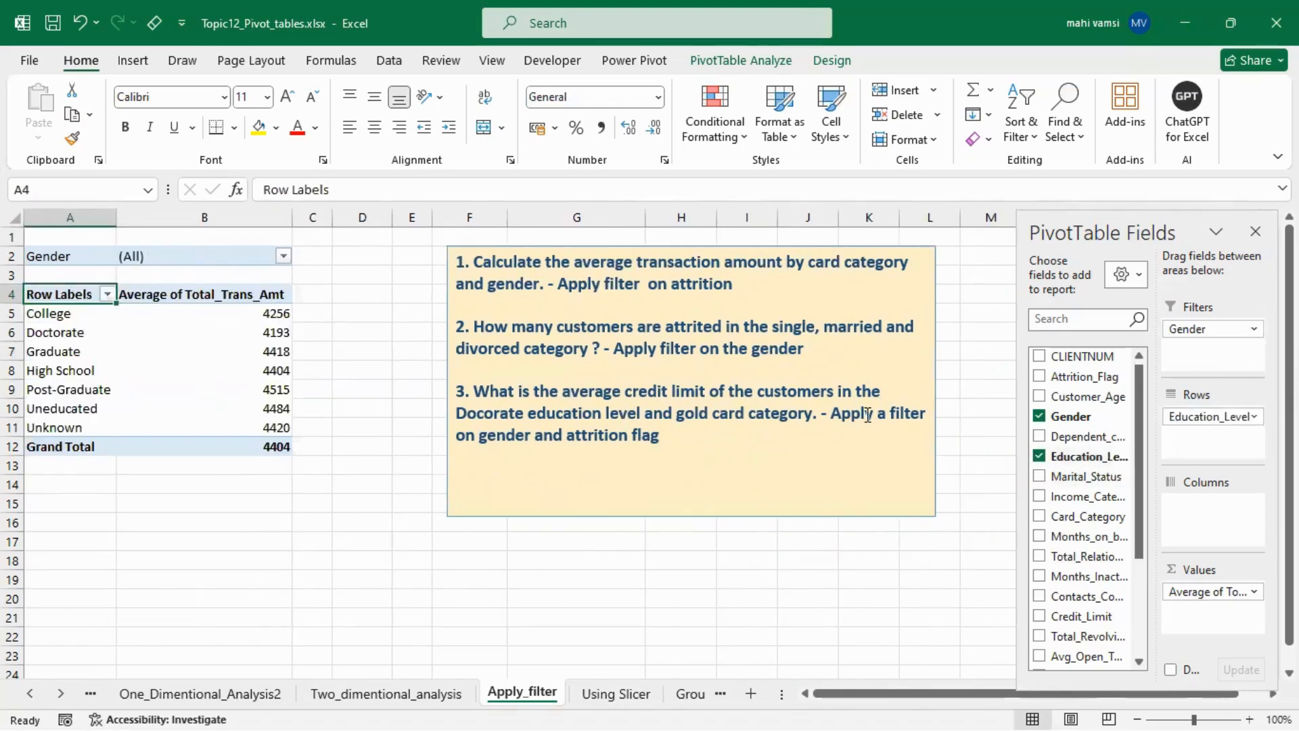
- Remove the Gender filter and replace Total_Trans_Amt with Credit_Limit as the pivot values
left_click(1039, 416)
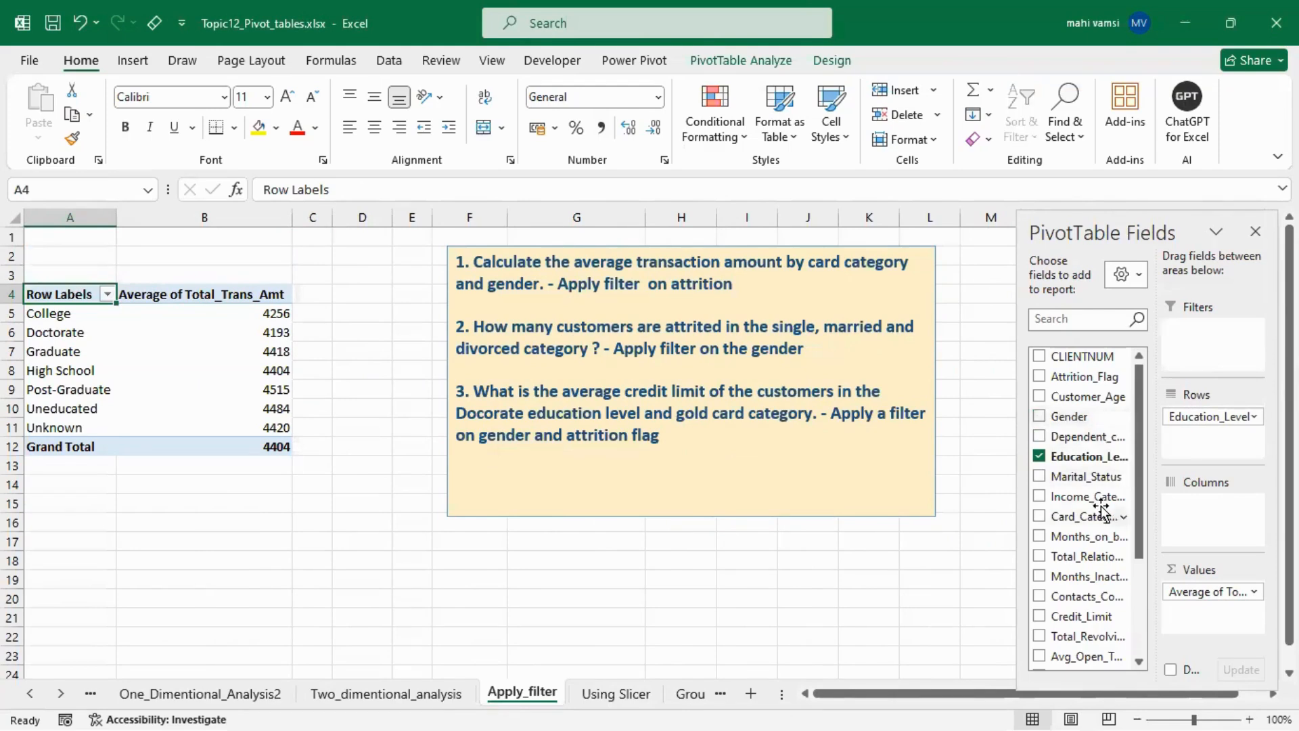
left_click(1039, 616)
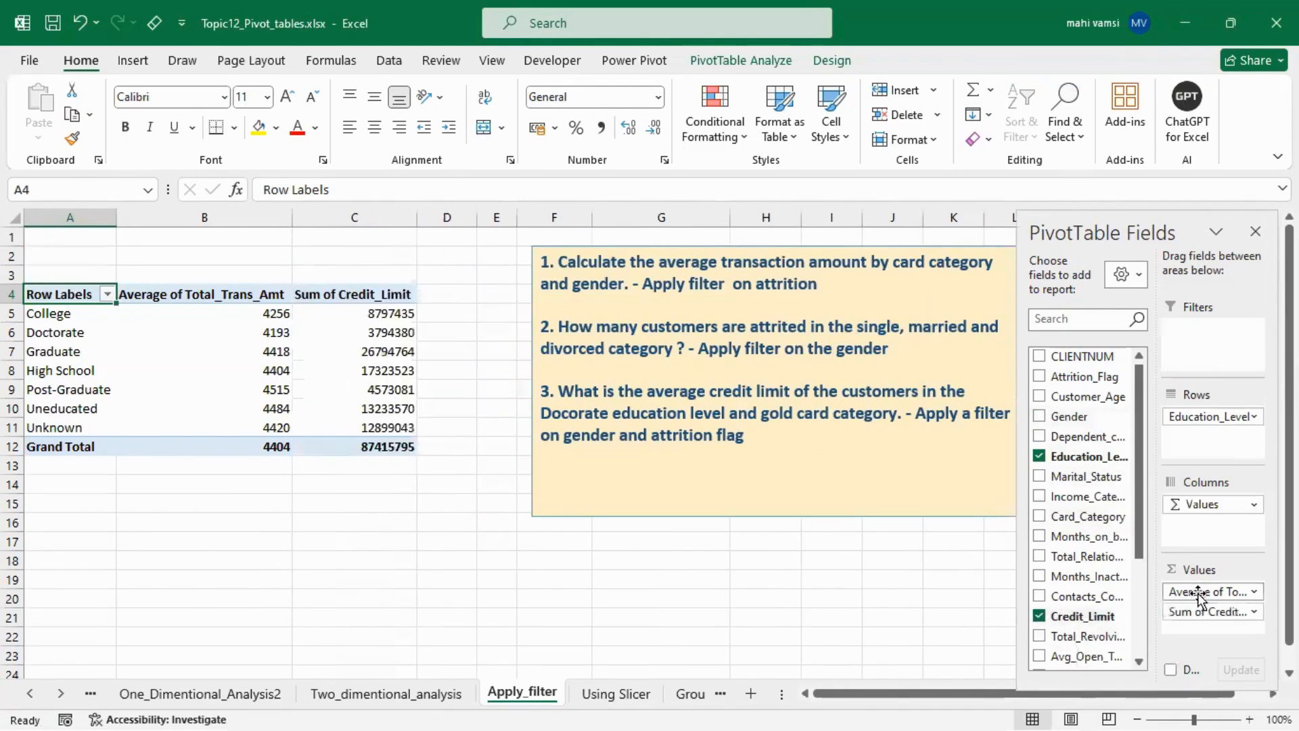
left_click_drag(1167, 592, 917, 595)
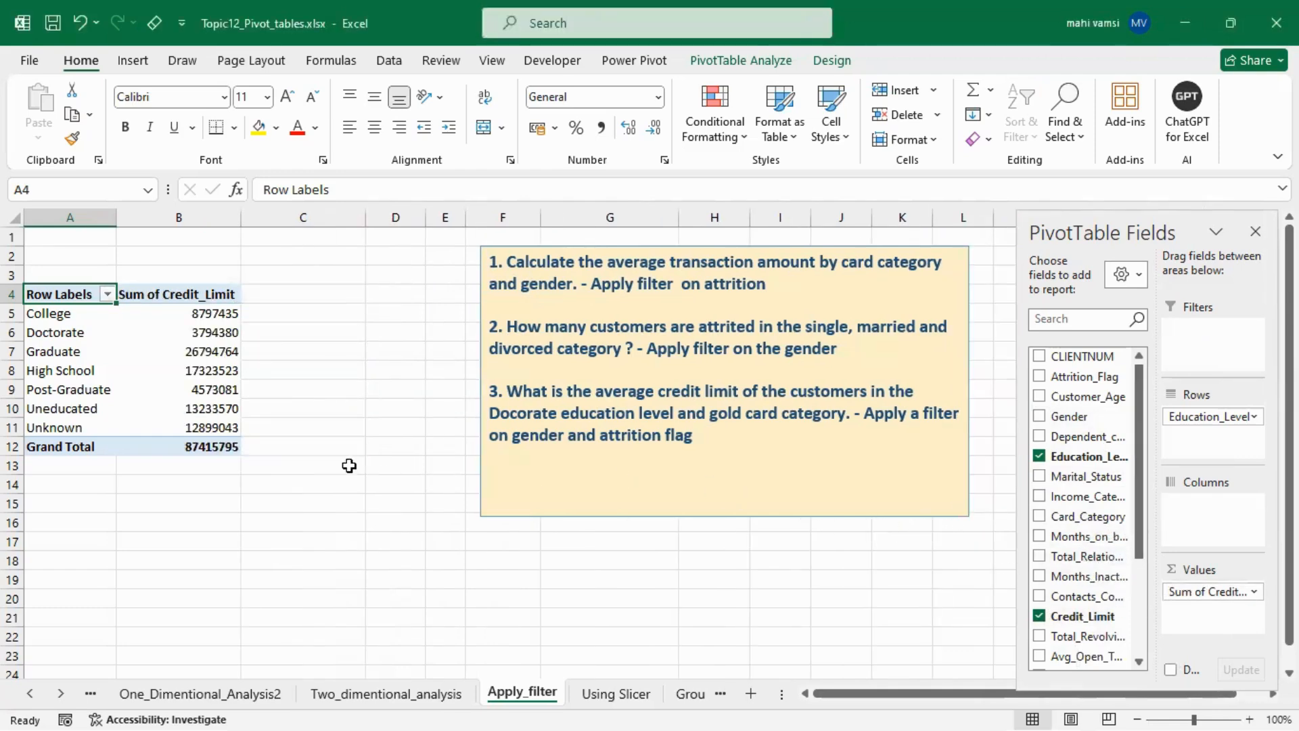
- Summarize the Credit_Limit values on the Apply_filter sheet by Average
left_click(217, 371)
right_click(217, 373)
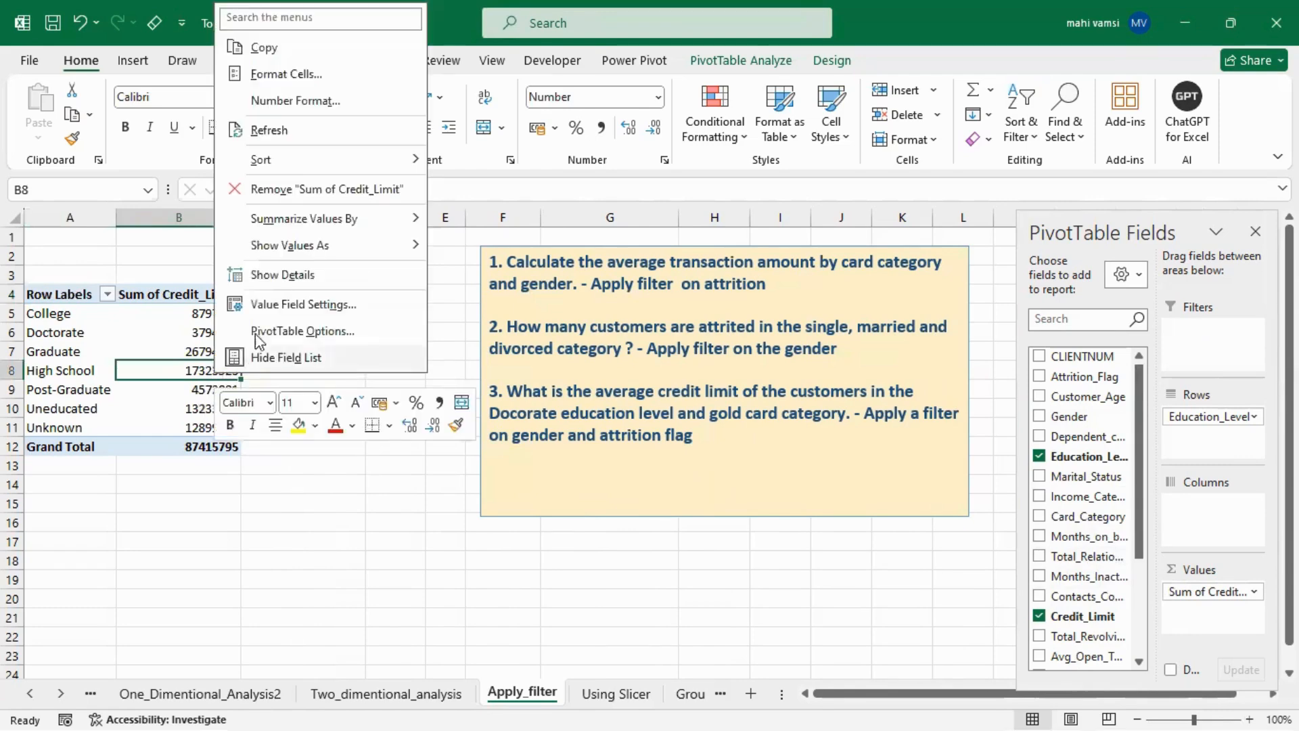
mouse_move(311, 218)
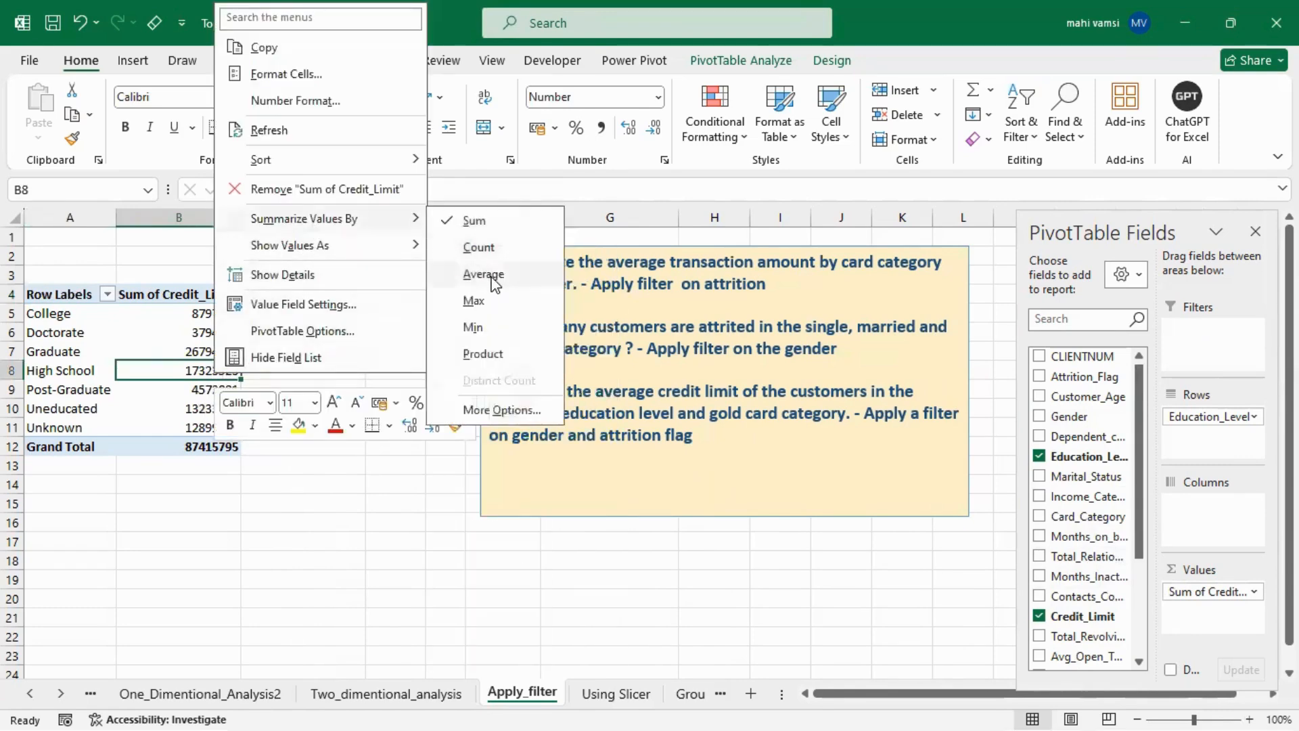
left_click(483, 274)
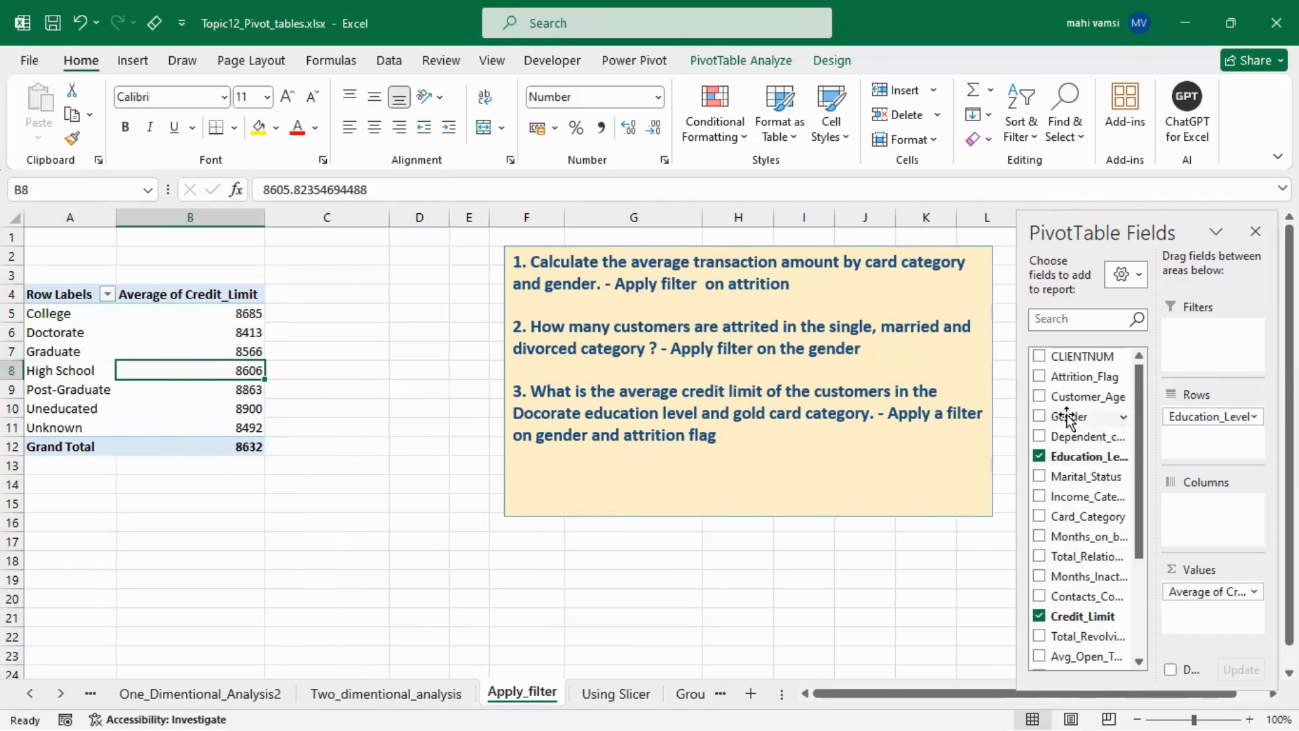
- Add Gender and Attrition_Flag as report filters and filter the credit limit pivot to M and Existing Customer
left_click_drag(1073, 416, 1180, 342)
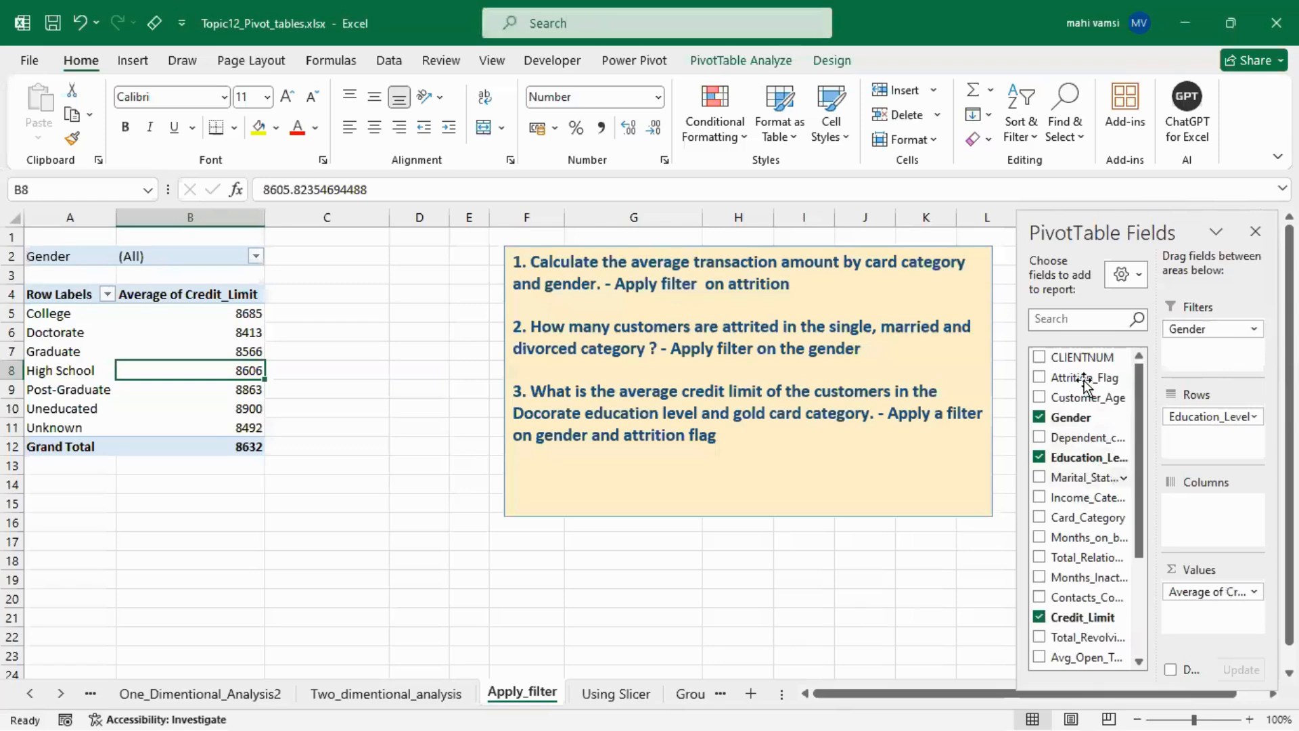
left_click_drag(1079, 377, 1218, 355)
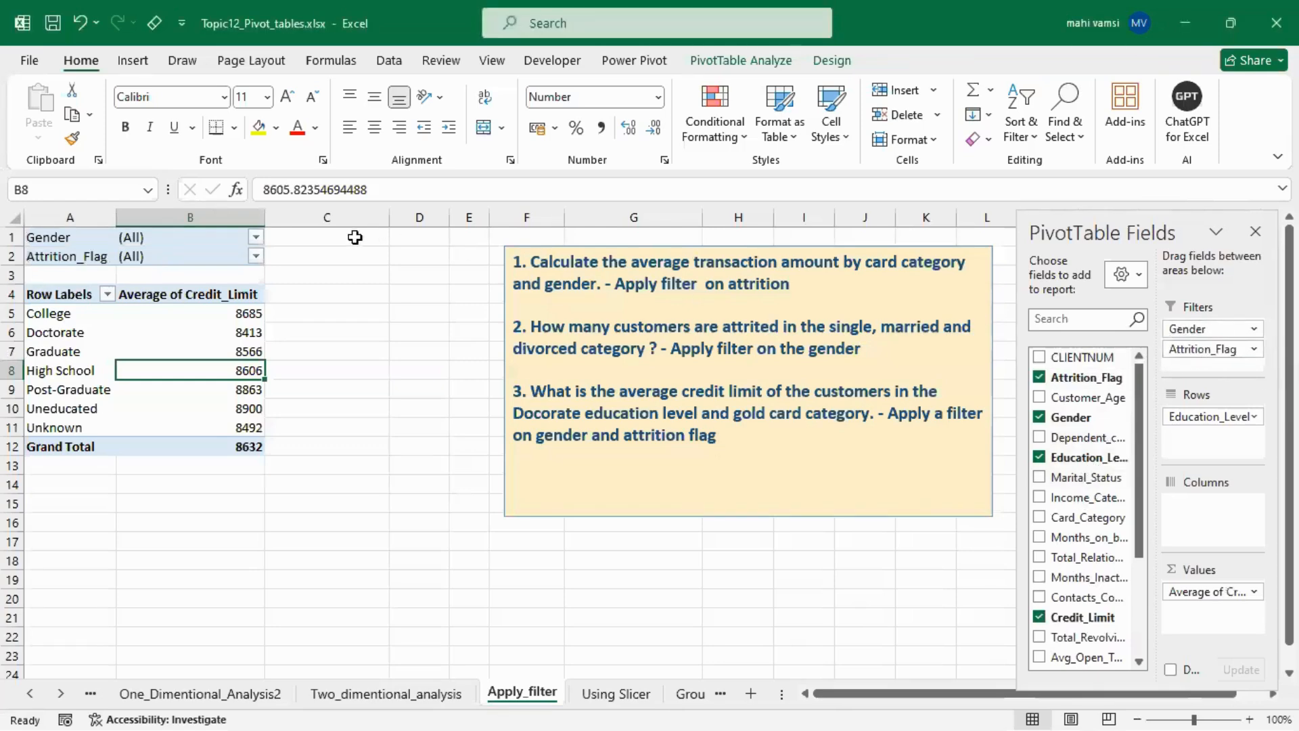
left_click(256, 237)
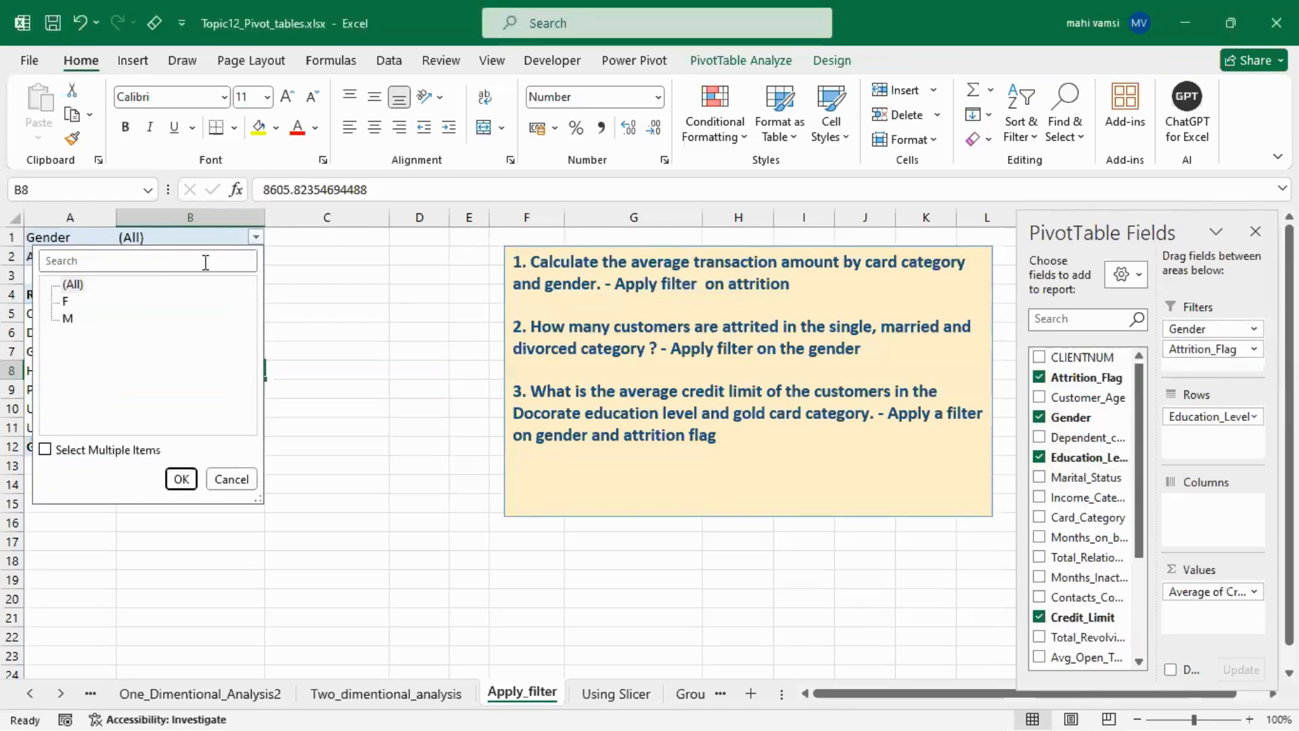
left_click(67, 319)
left_click(180, 479)
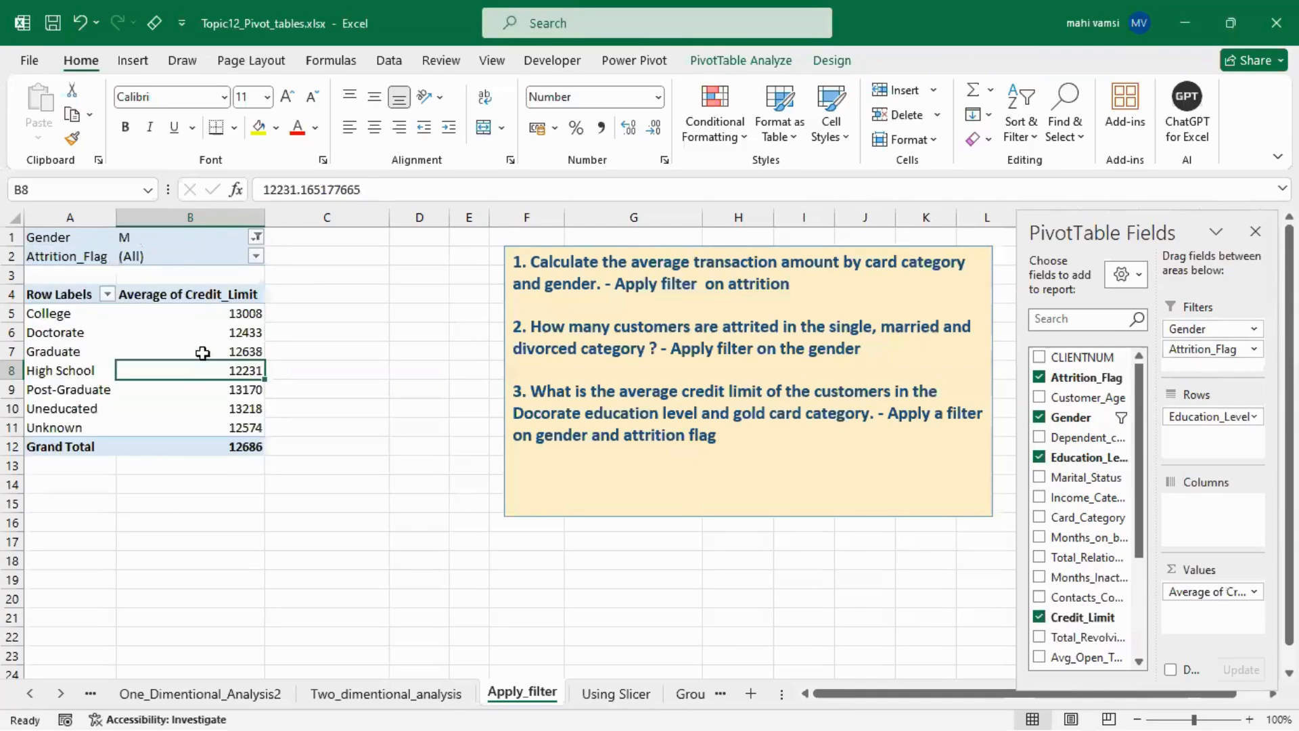
left_click(257, 258)
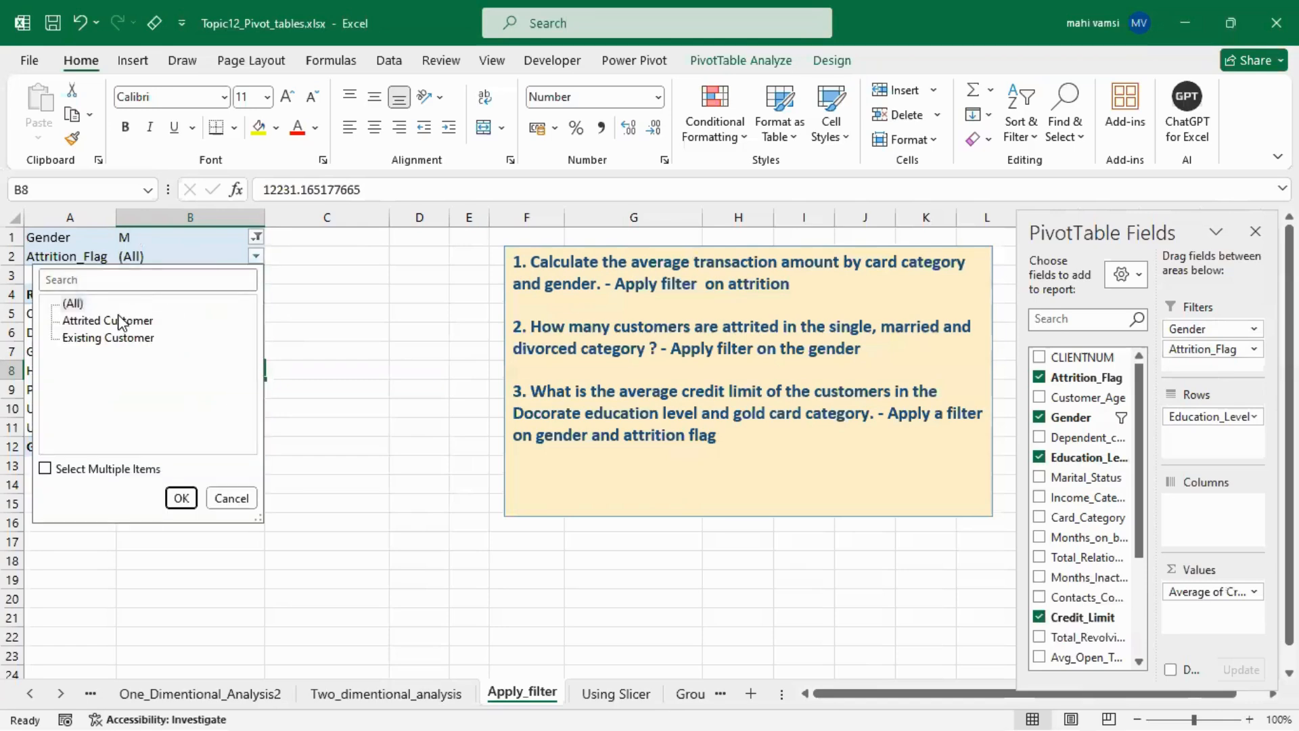
left_click(103, 338)
left_click(180, 498)
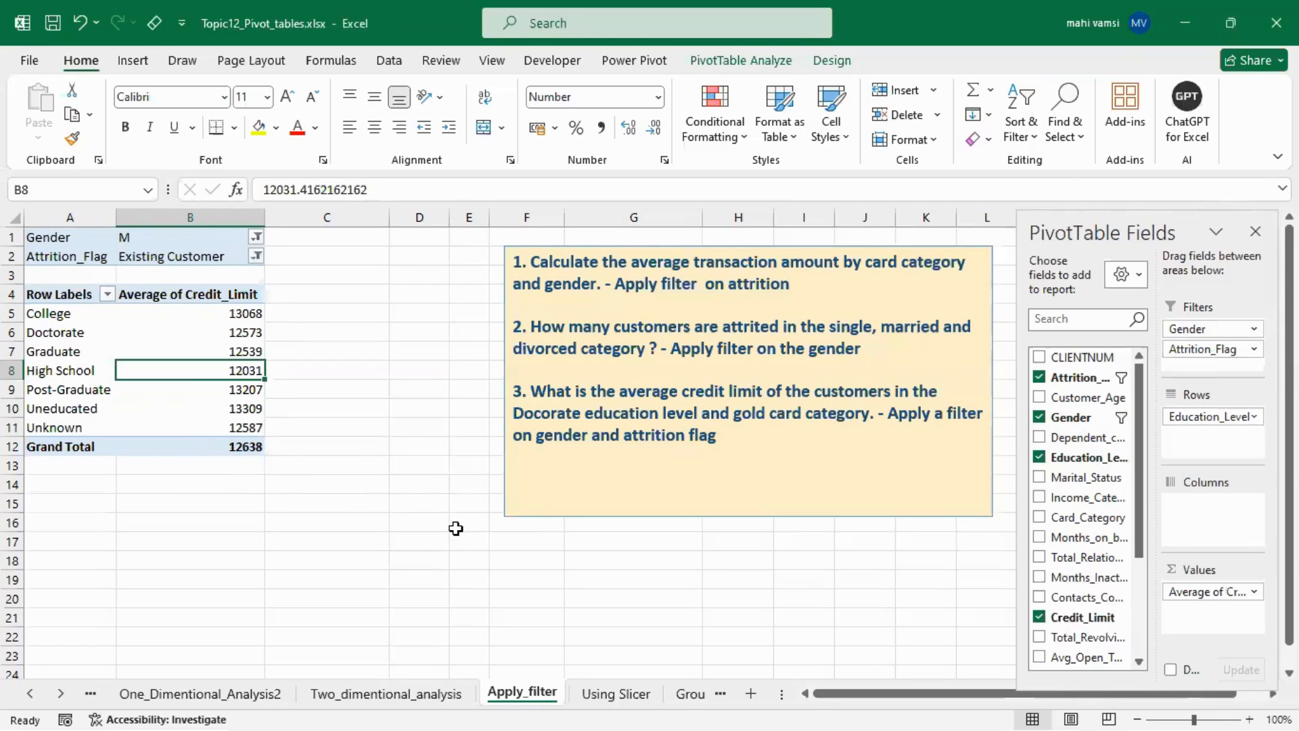
- On the Using Slicer sheet, replace Credit_Limit with Total_Trans_Amt as the pivot values
left_click(604, 694)
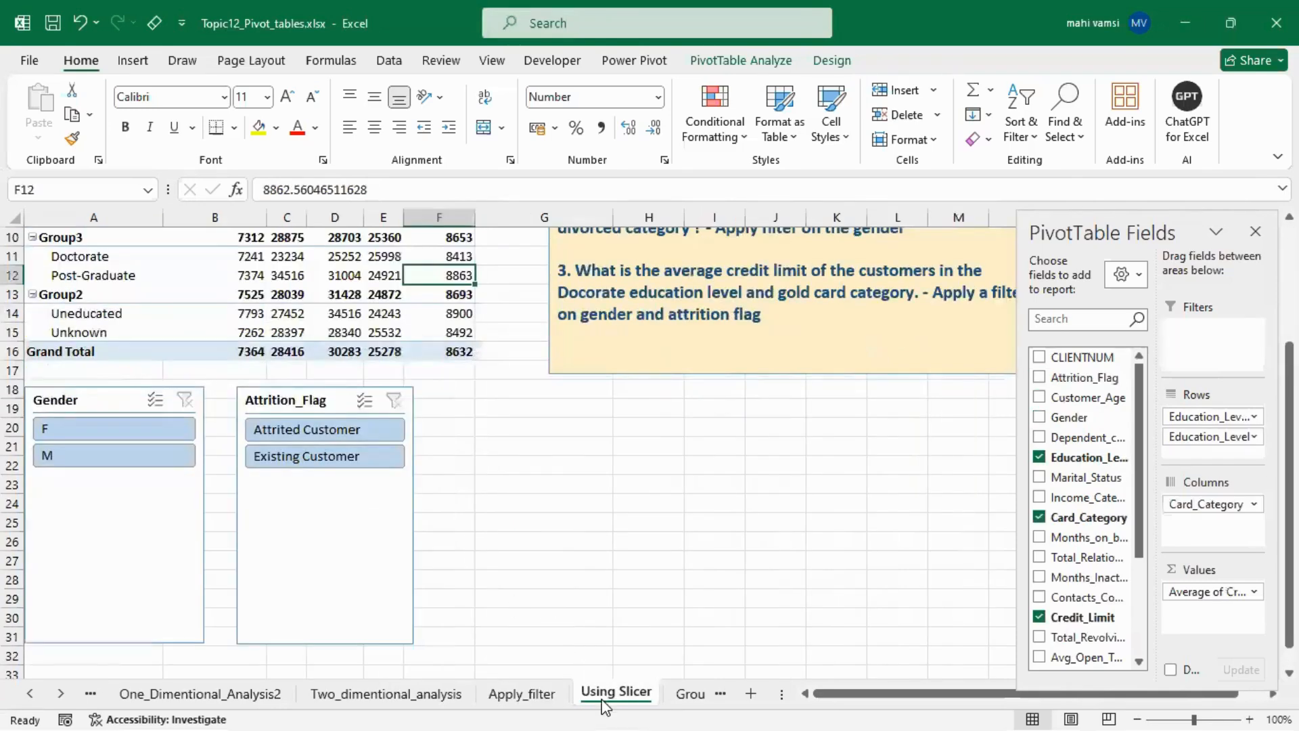
left_click(517, 695)
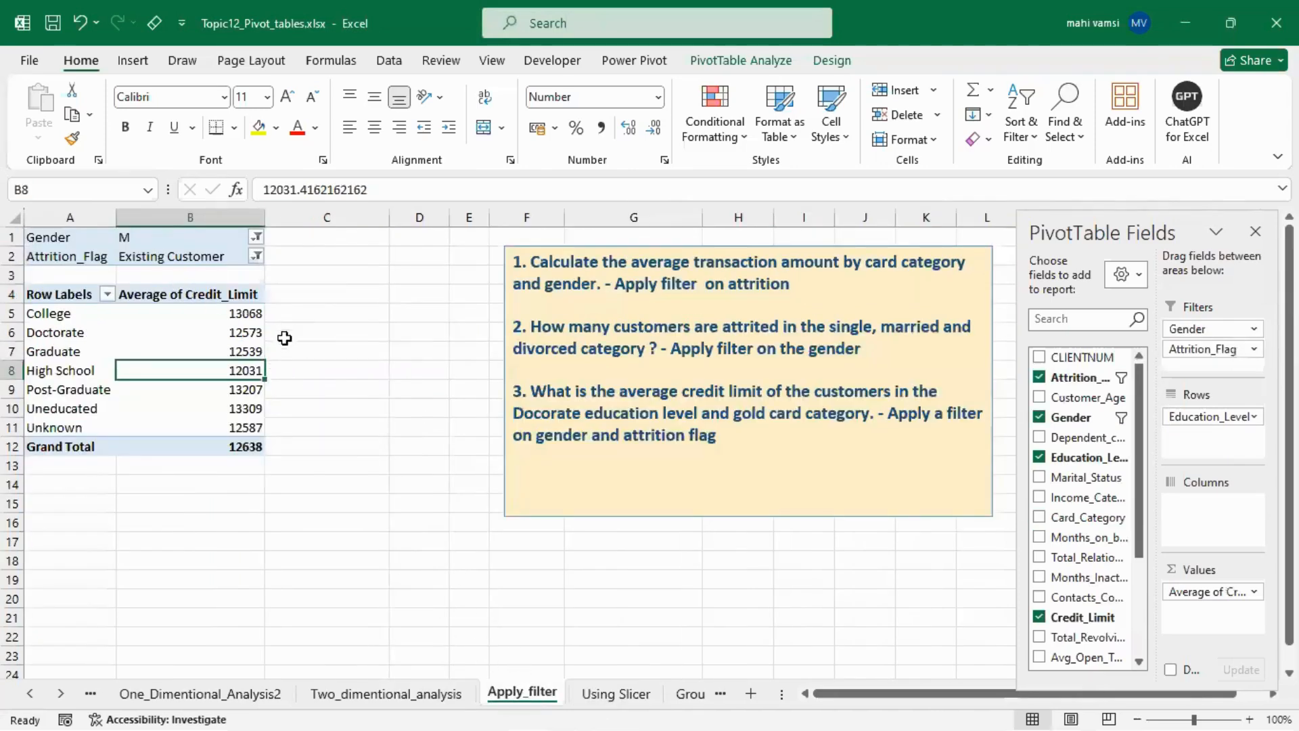
left_click(614, 693)
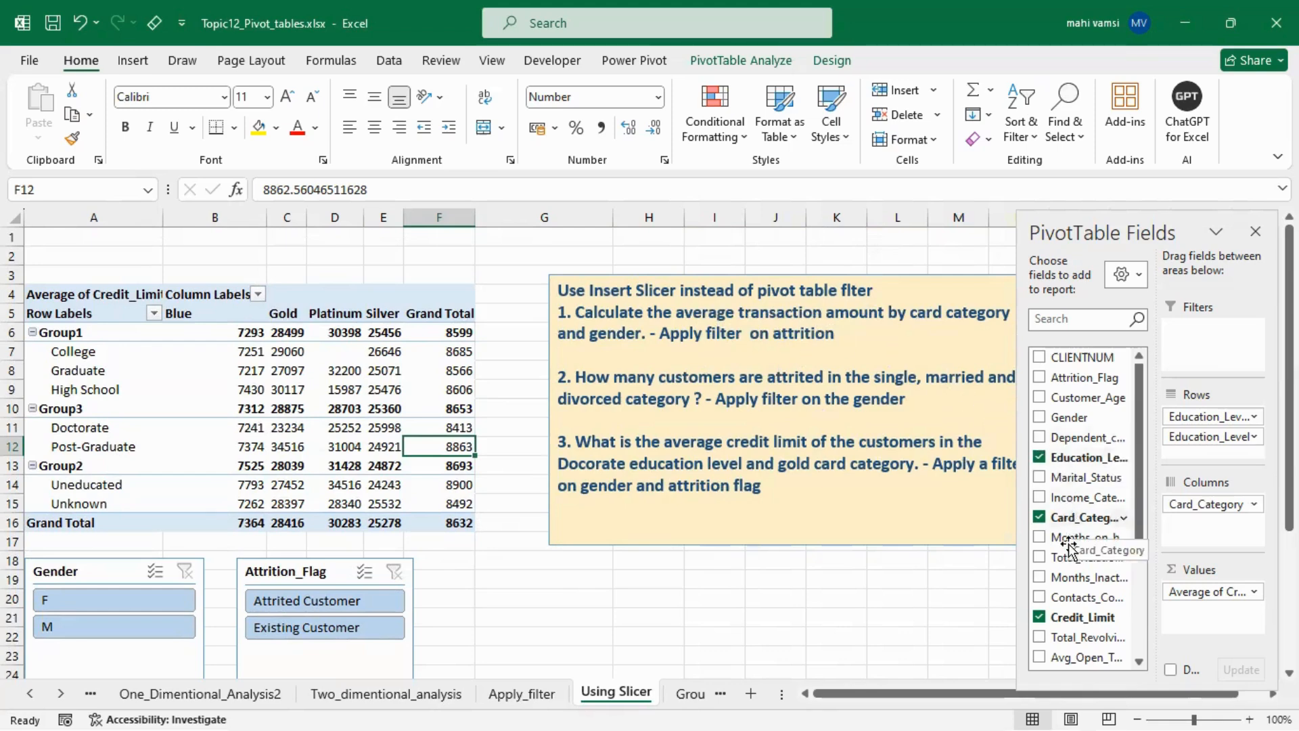
left_click(1039, 618)
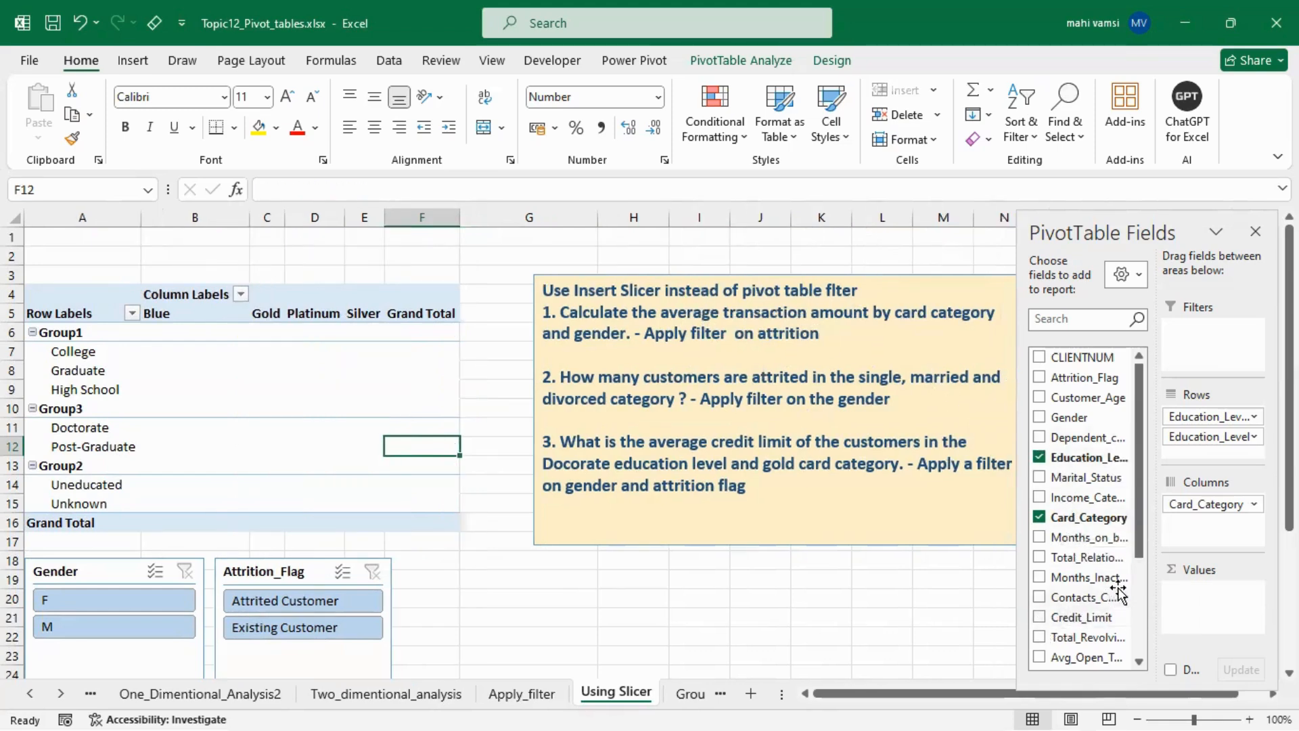
scroll(1096, 616, "down", 2)
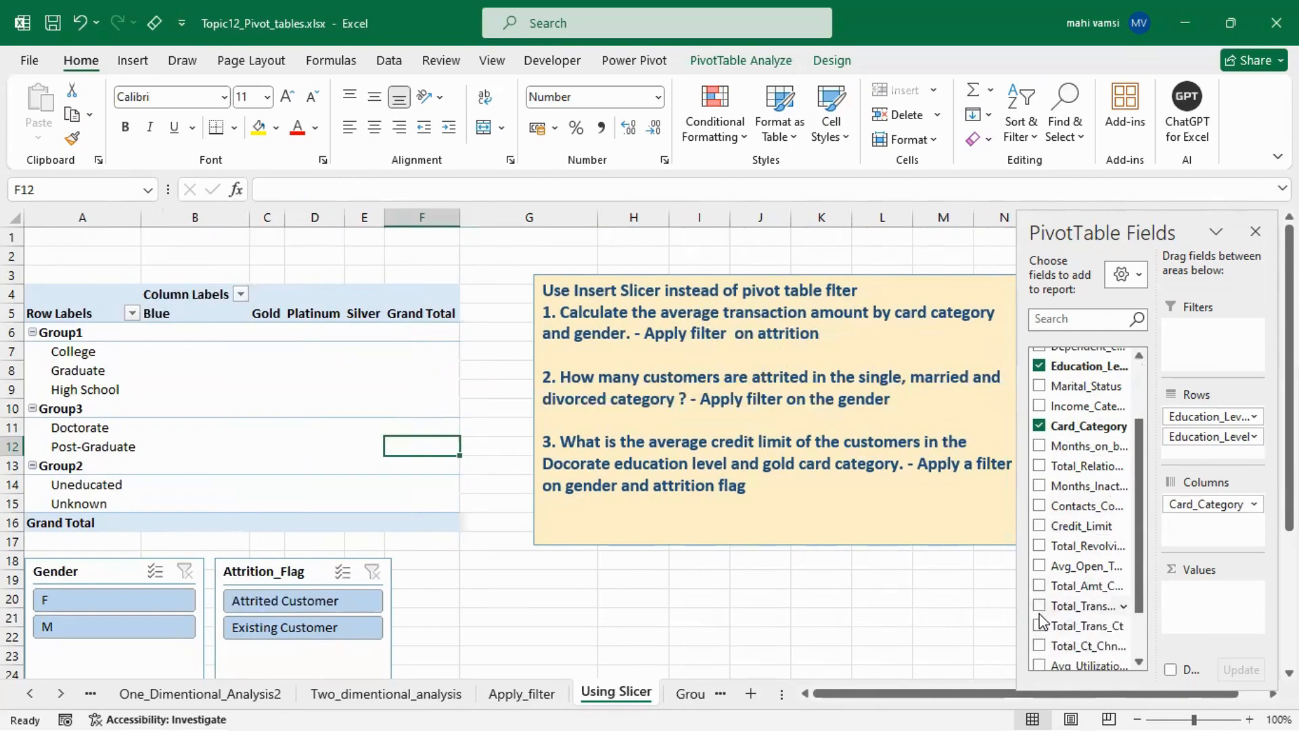
left_click(1039, 606)
scroll(1086, 589, "up", 2)
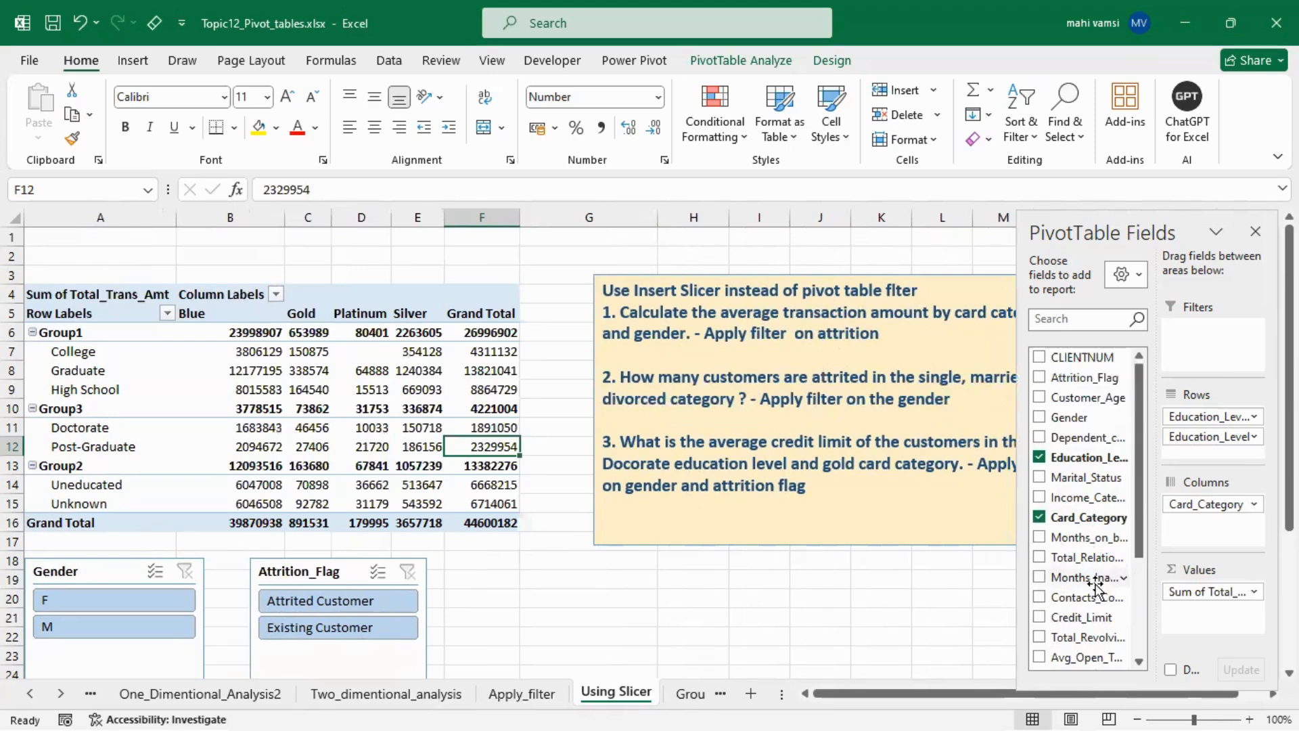
- Summarize the Total_Trans_Amt values on the Using Slicer sheet by Average
right_click(267, 382)
mouse_move(406, 230)
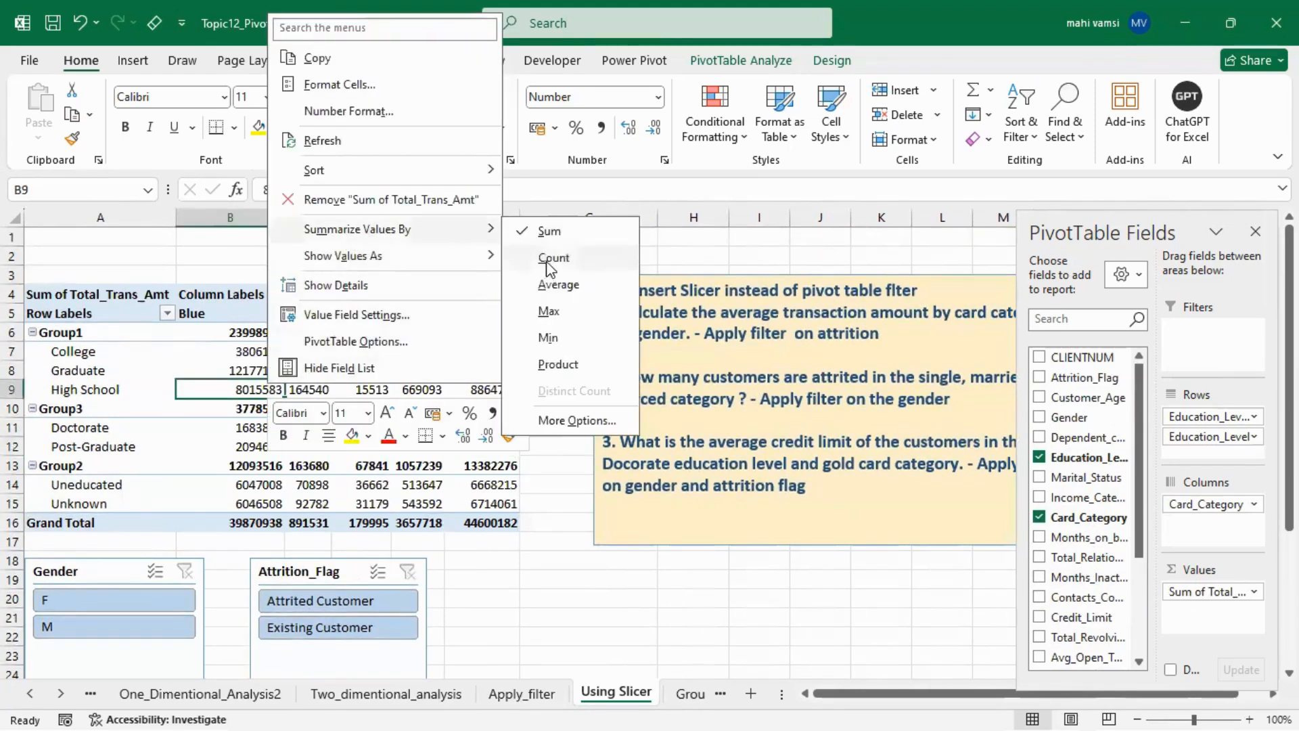
left_click(554, 284)
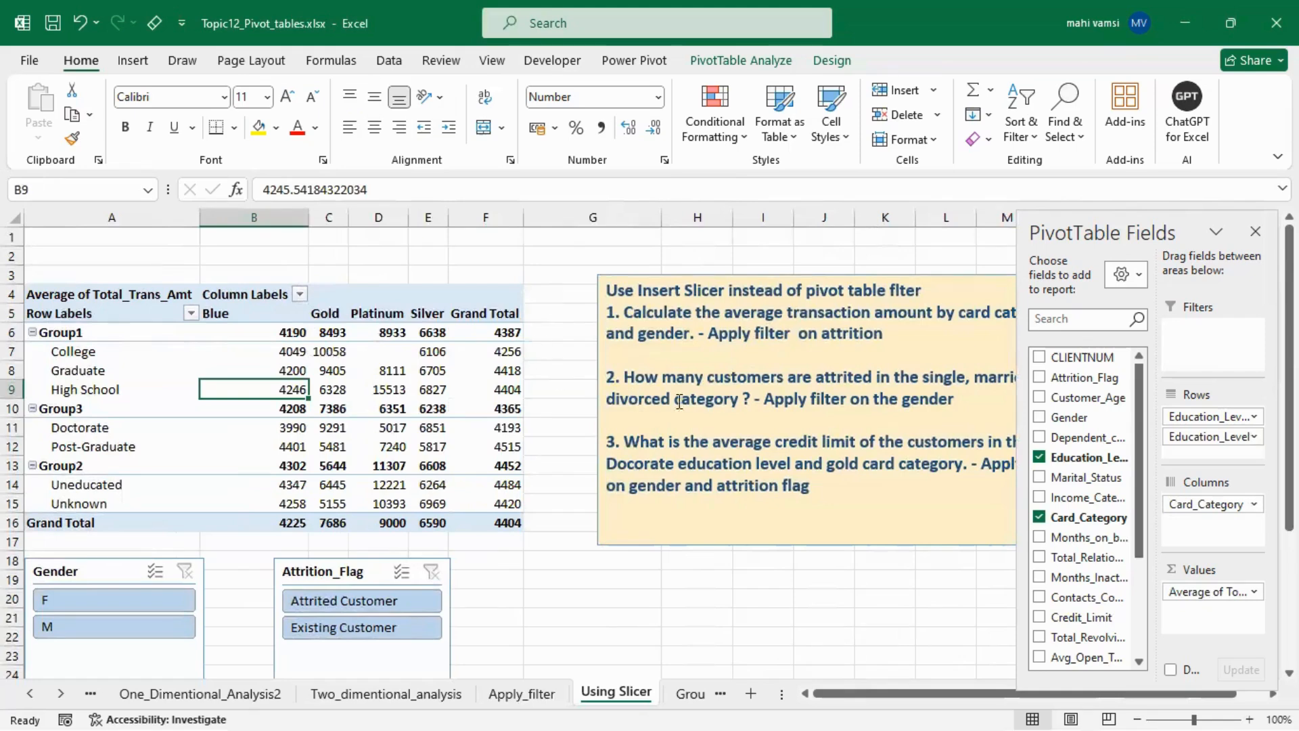
- Delete the existing Gender and Attrition_Flag slicers and add a new slicer for Gender
left_click(108, 579)
key("Delete")
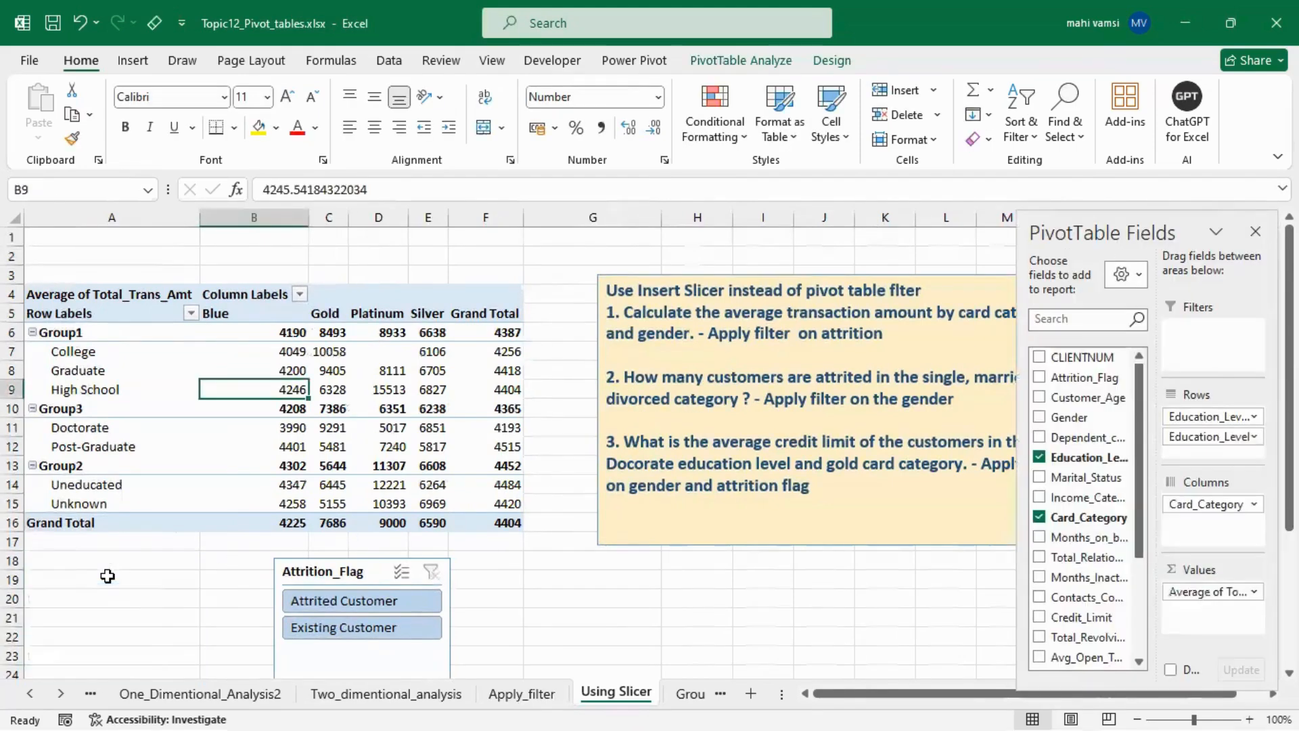
left_click(344, 571)
key("Delete")
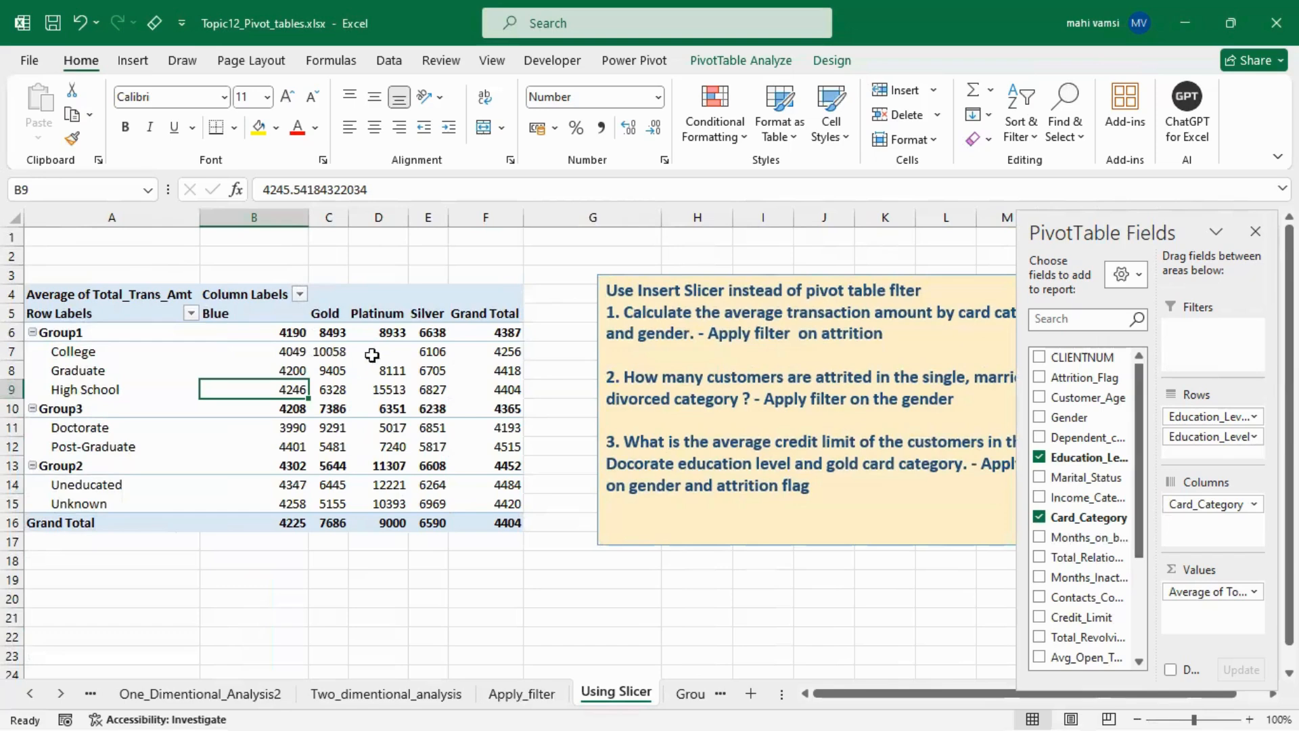
right_click(1078, 423)
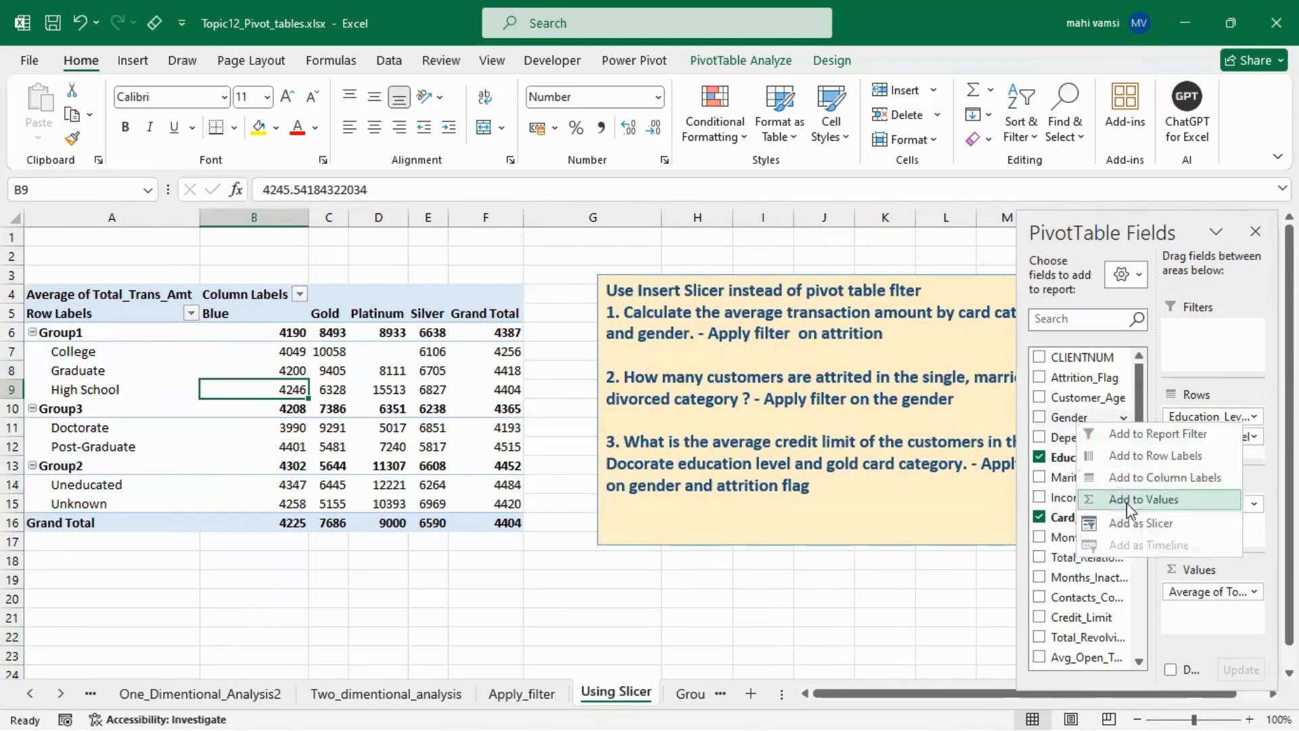
left_click(1139, 525)
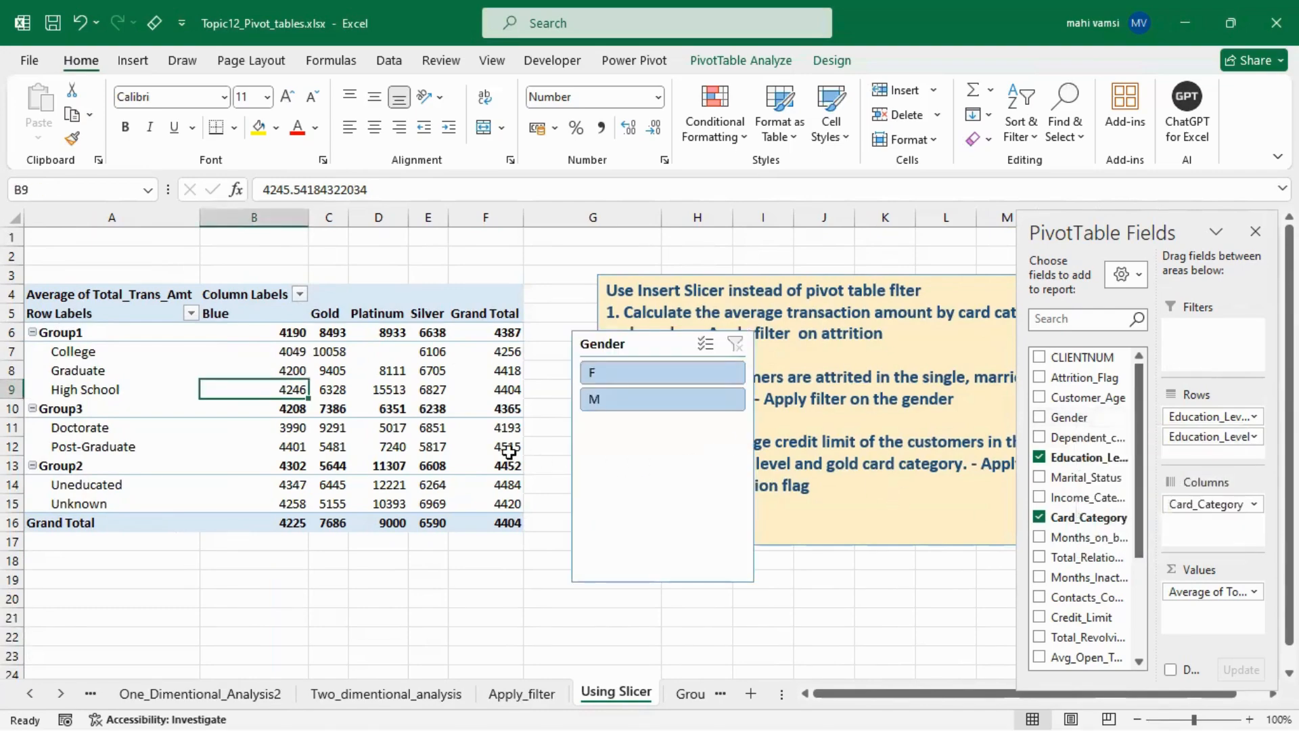
- Try out the Gender slicer with single and multiple selection of F and M, and clear its filter
left_click(623, 378)
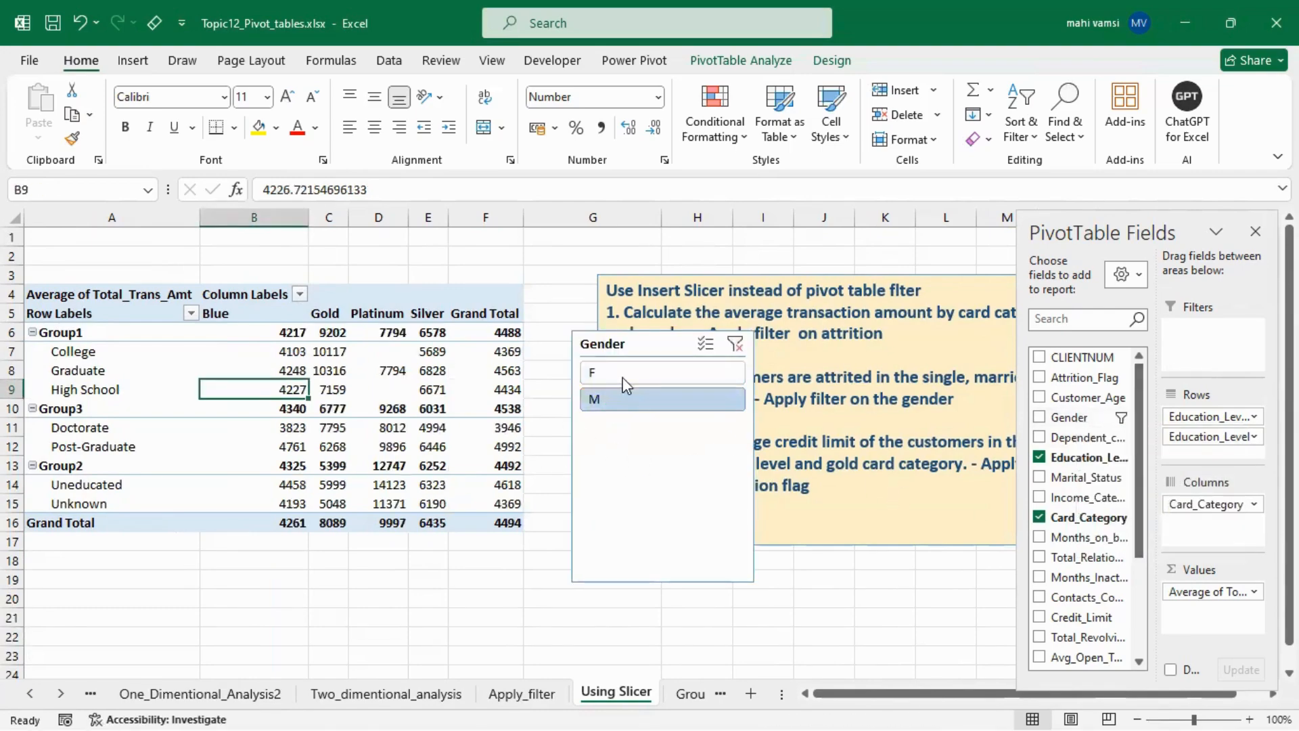
left_click(704, 346)
left_click(680, 394)
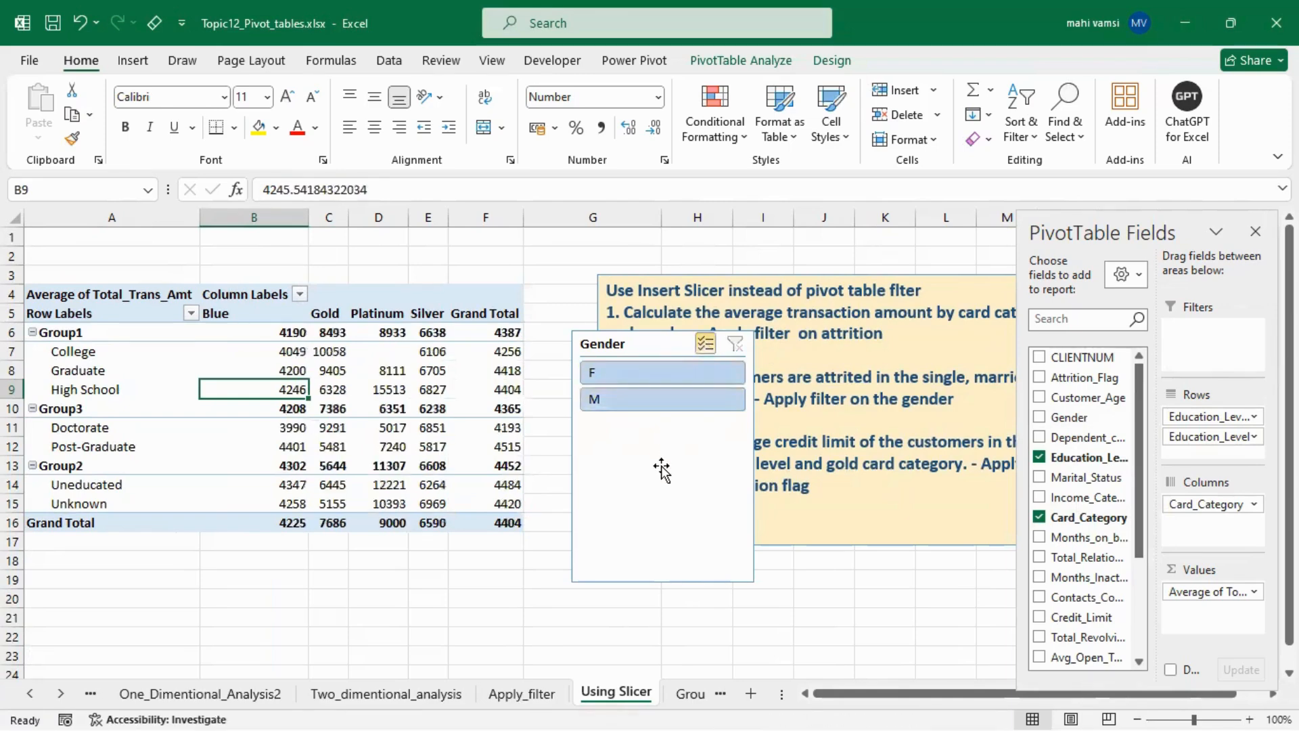
left_click(736, 348)
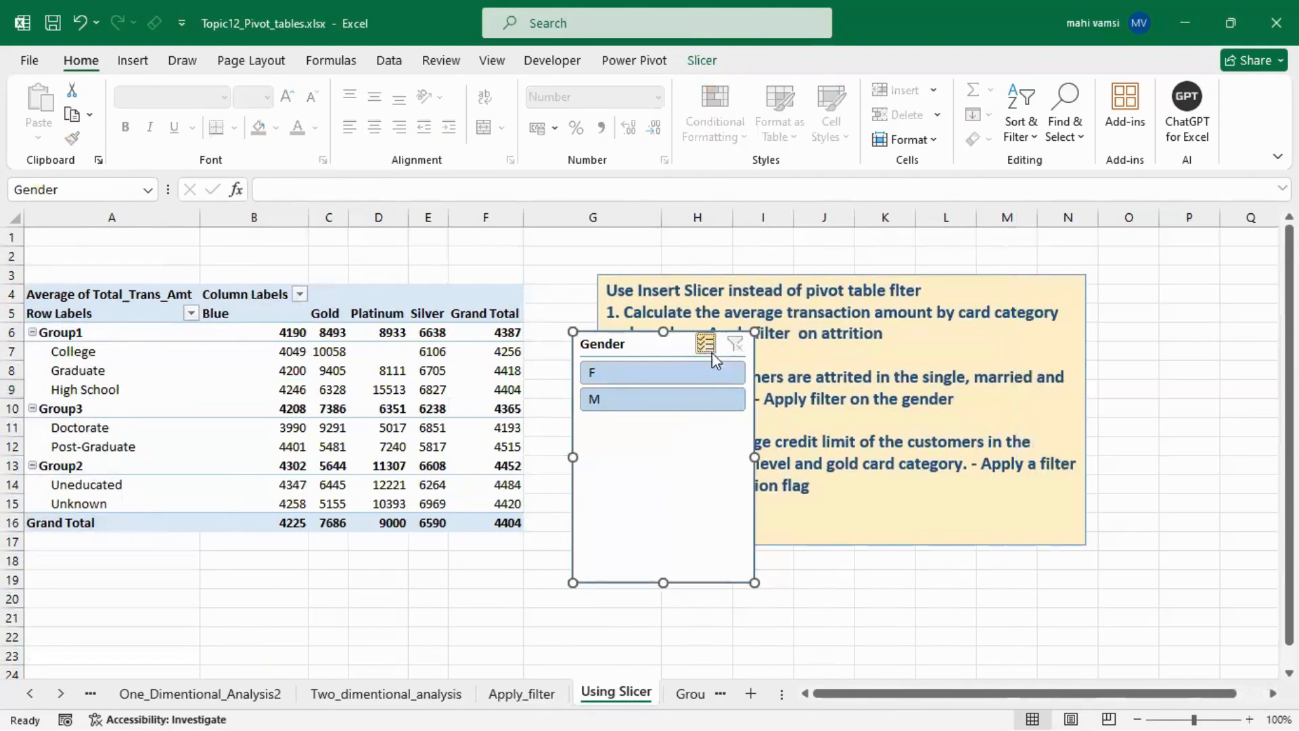
left_click(692, 395)
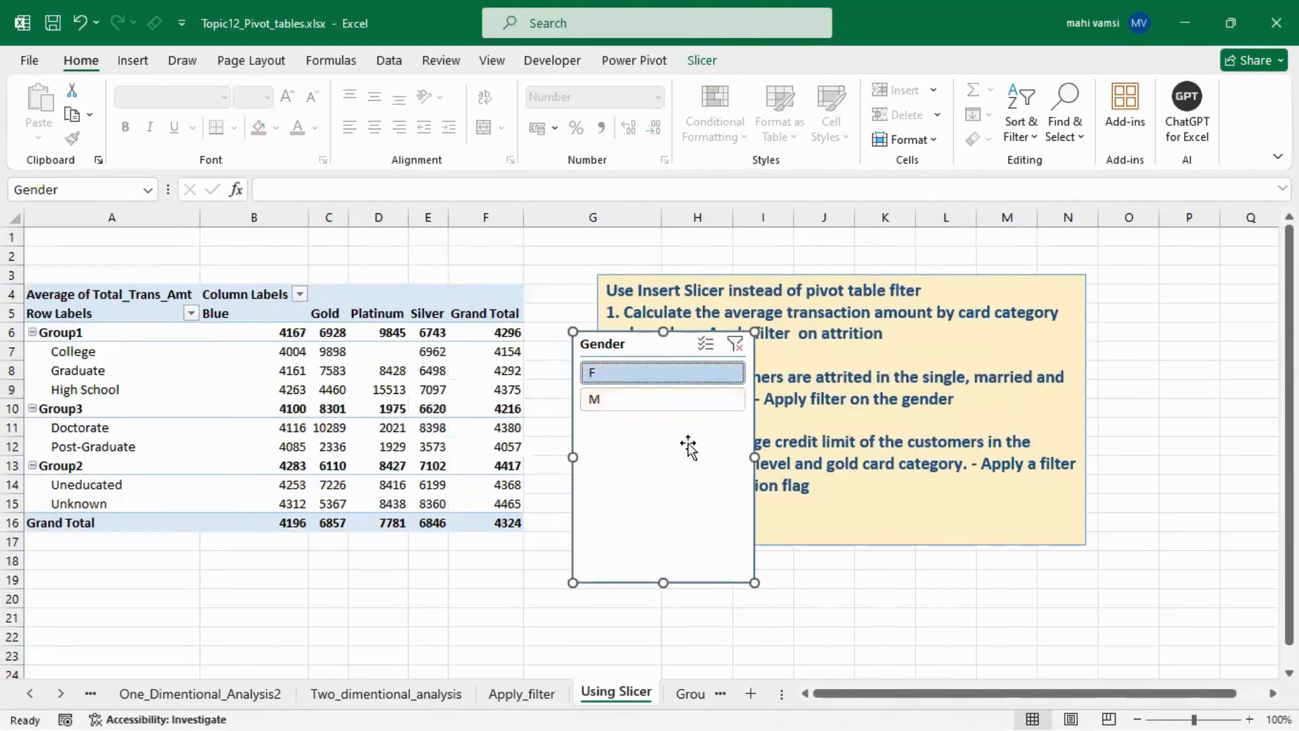
left_click(736, 345)
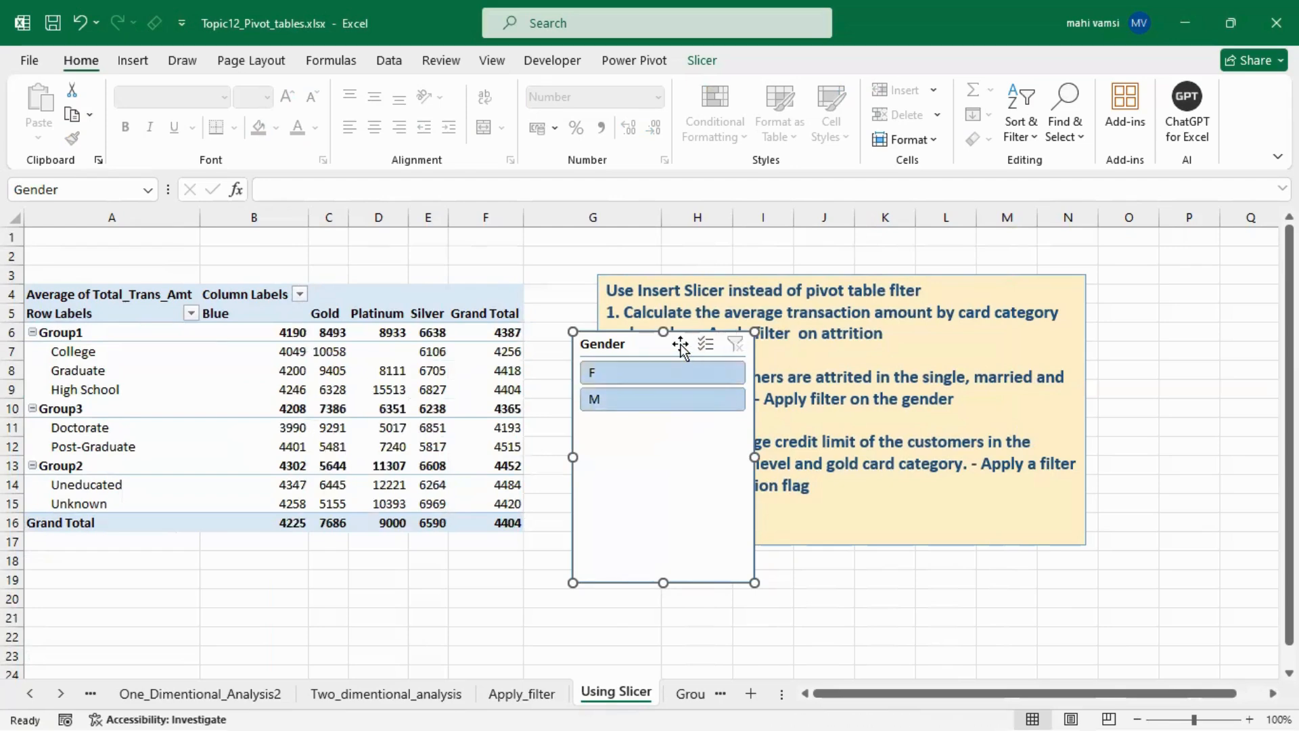
- Move the Gender slicer to columns A and B from row 11, and replace the Education_Level rows and Card_Category columns with Marital_Status rows
left_click_drag(664, 345, 131, 446)
left_click(337, 350)
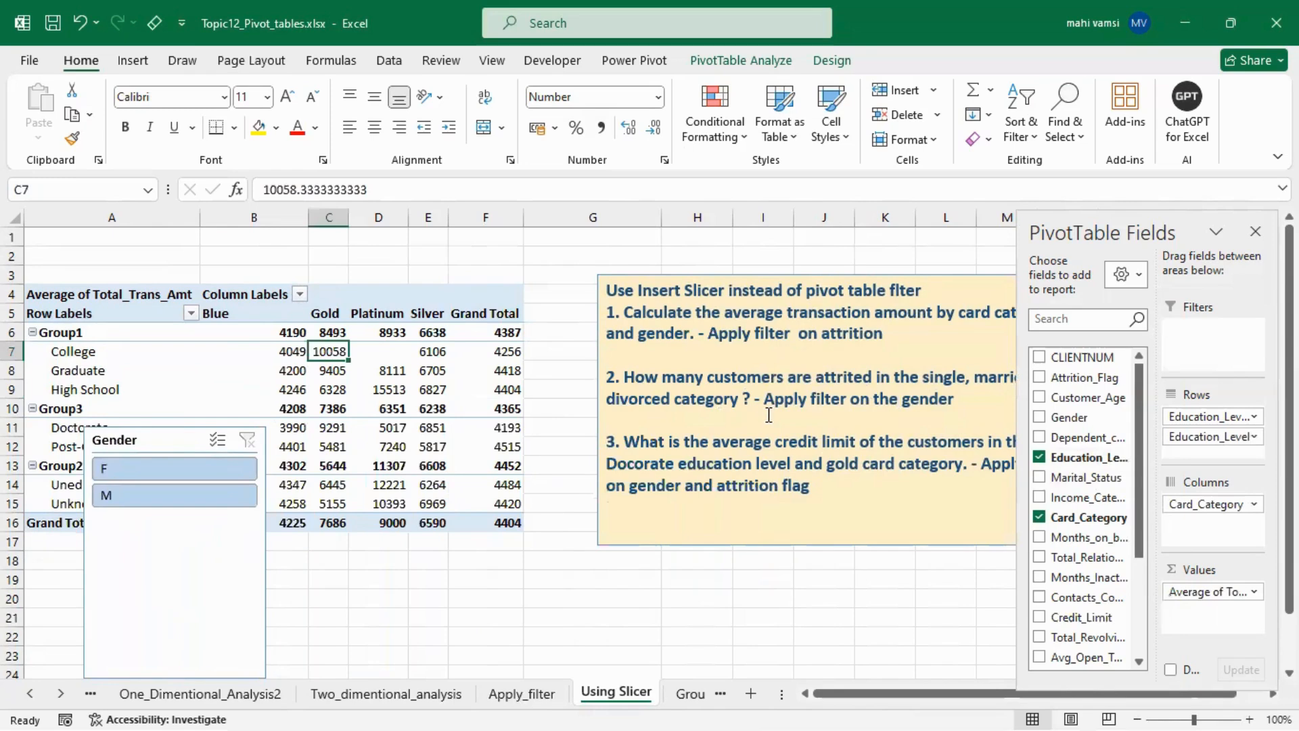
left_click(1039, 459)
left_click(1039, 518)
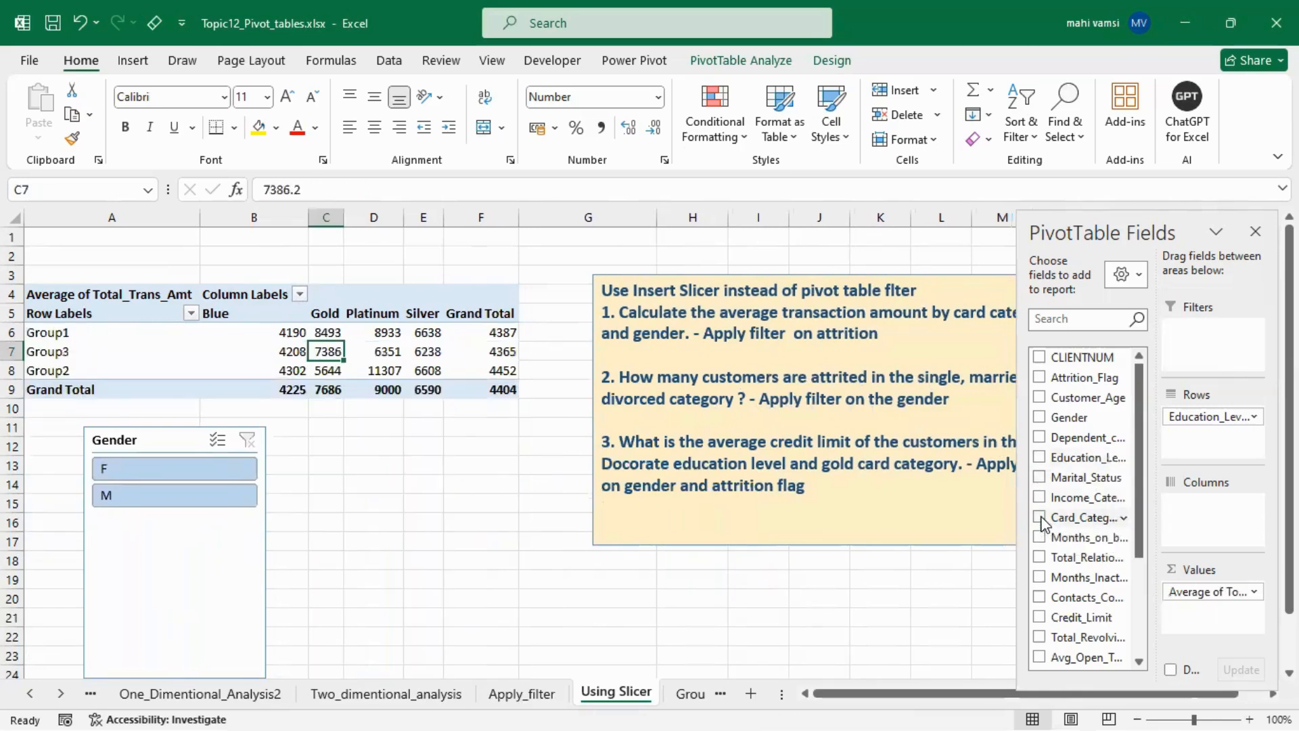
left_click(1039, 478)
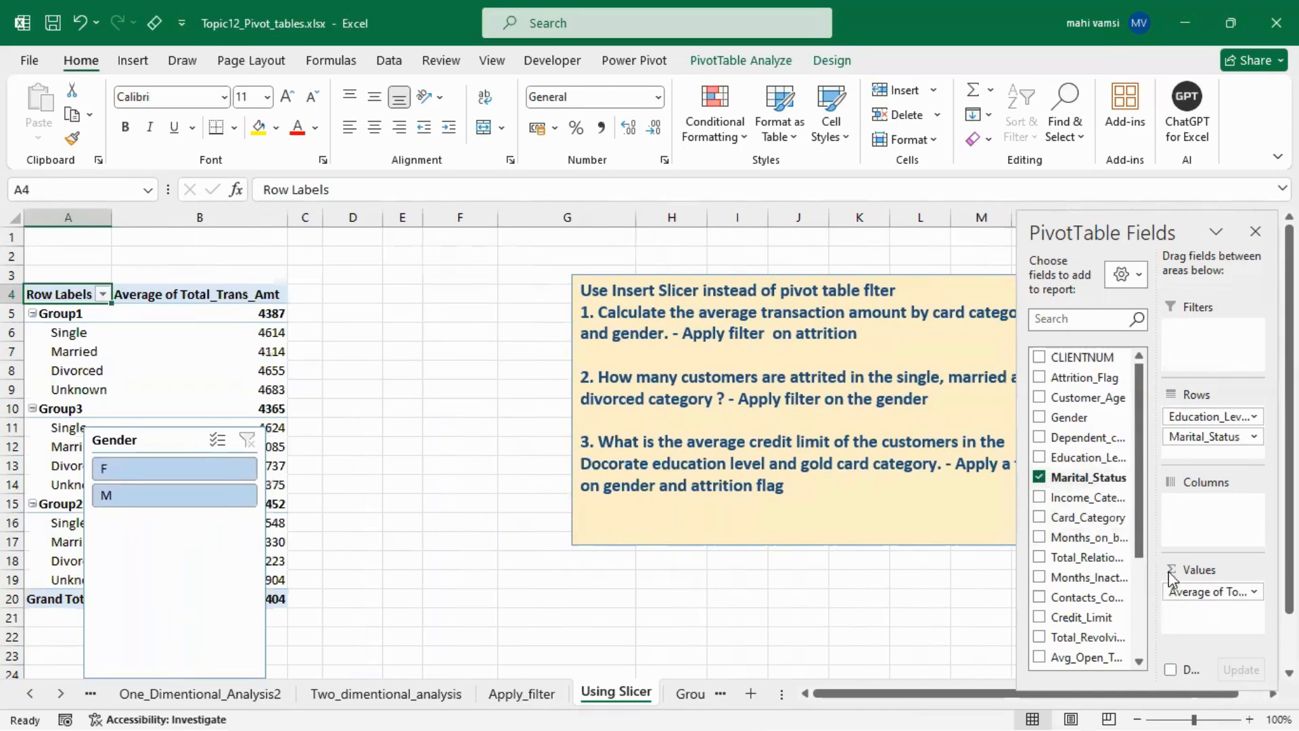
left_click_drag(1214, 418, 946, 540)
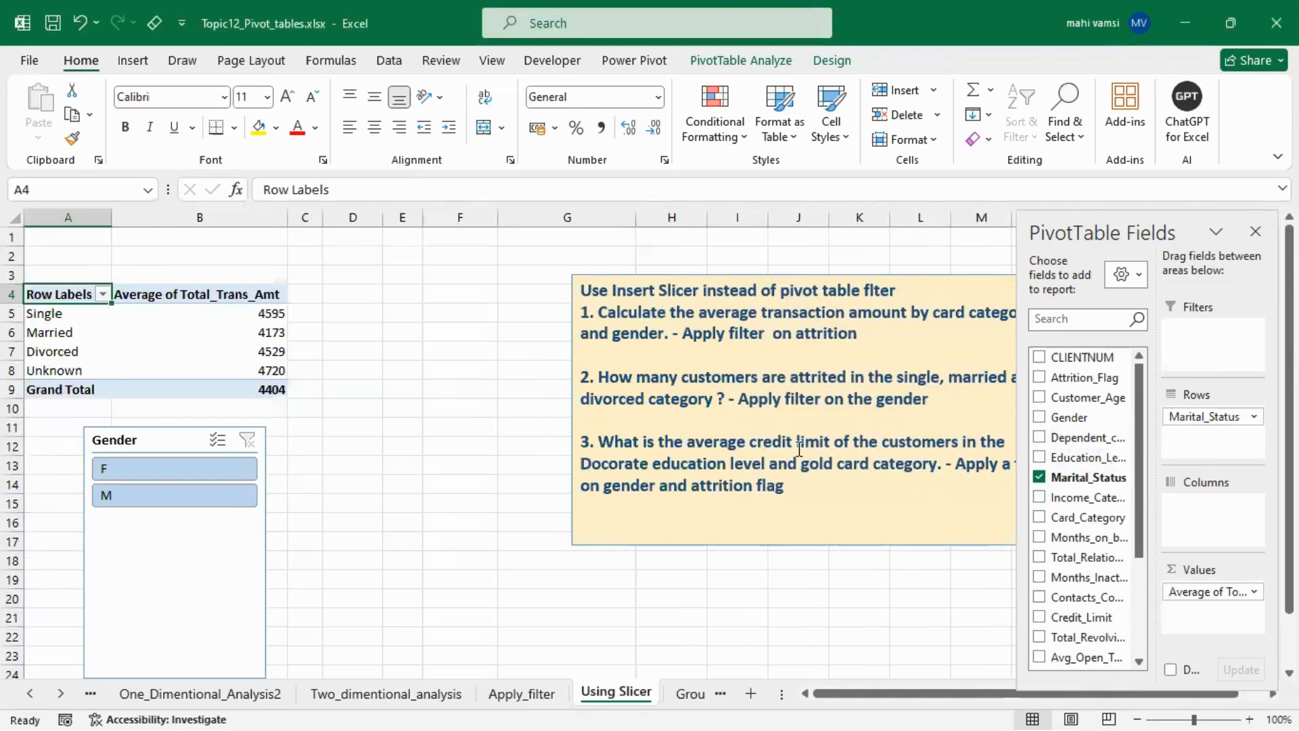
- Summarize the Total_Trans_Amt values by Count for each marital status
right_click(255, 335)
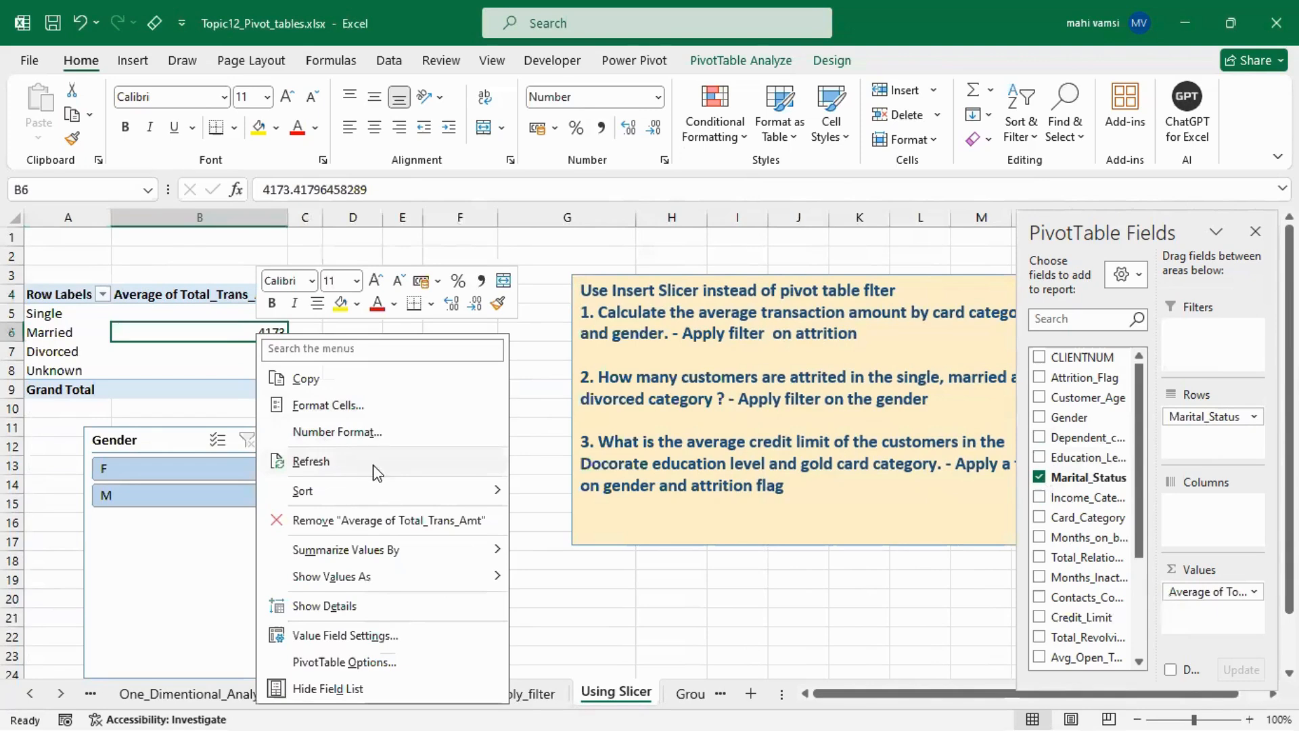
mouse_move(394, 551)
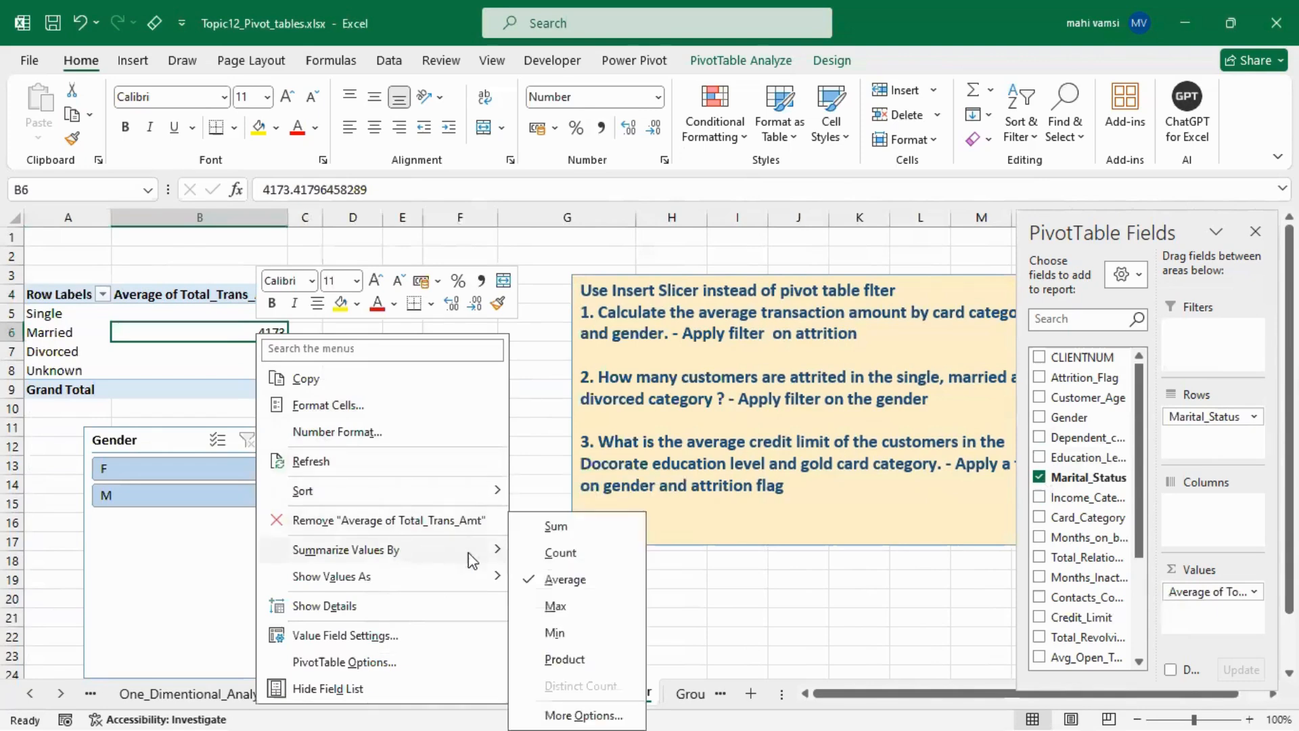
left_click(563, 552)
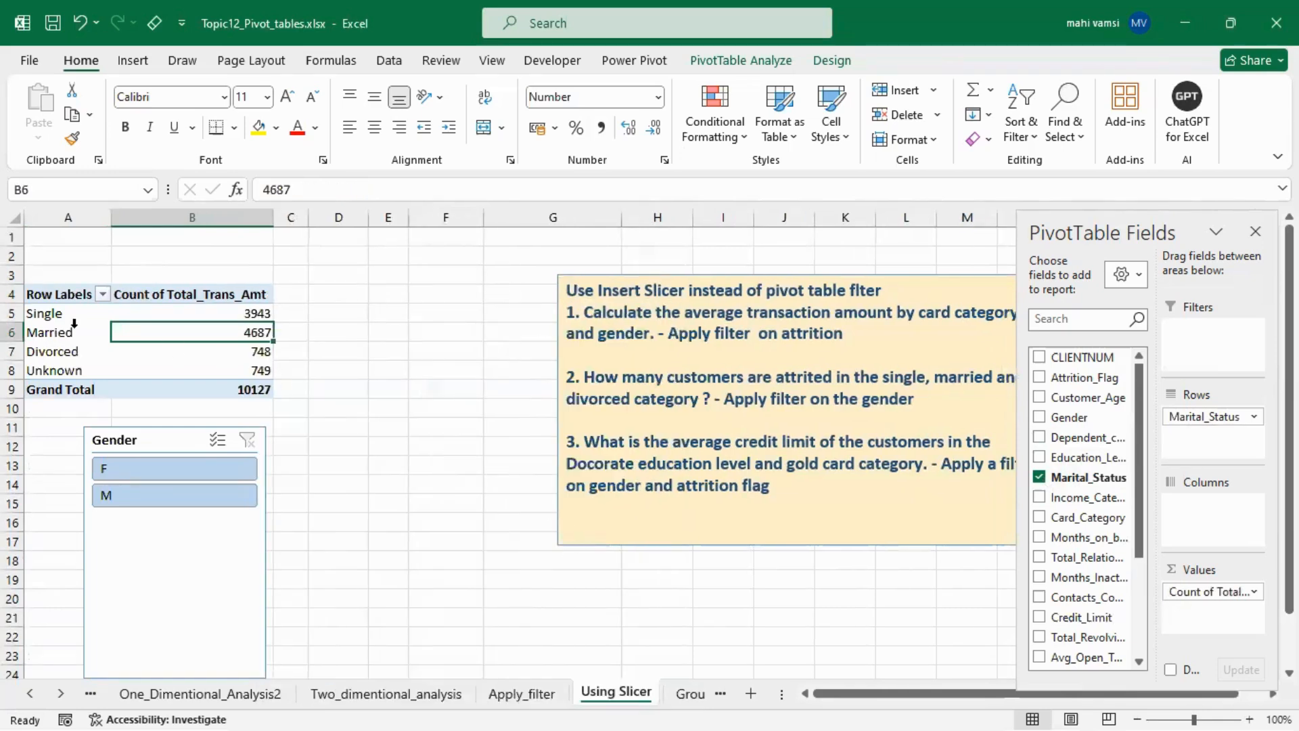
- Filter the marital status counts by F and by M with the Gender slicer, and clear the filter
left_click(200, 469)
left_click(193, 501)
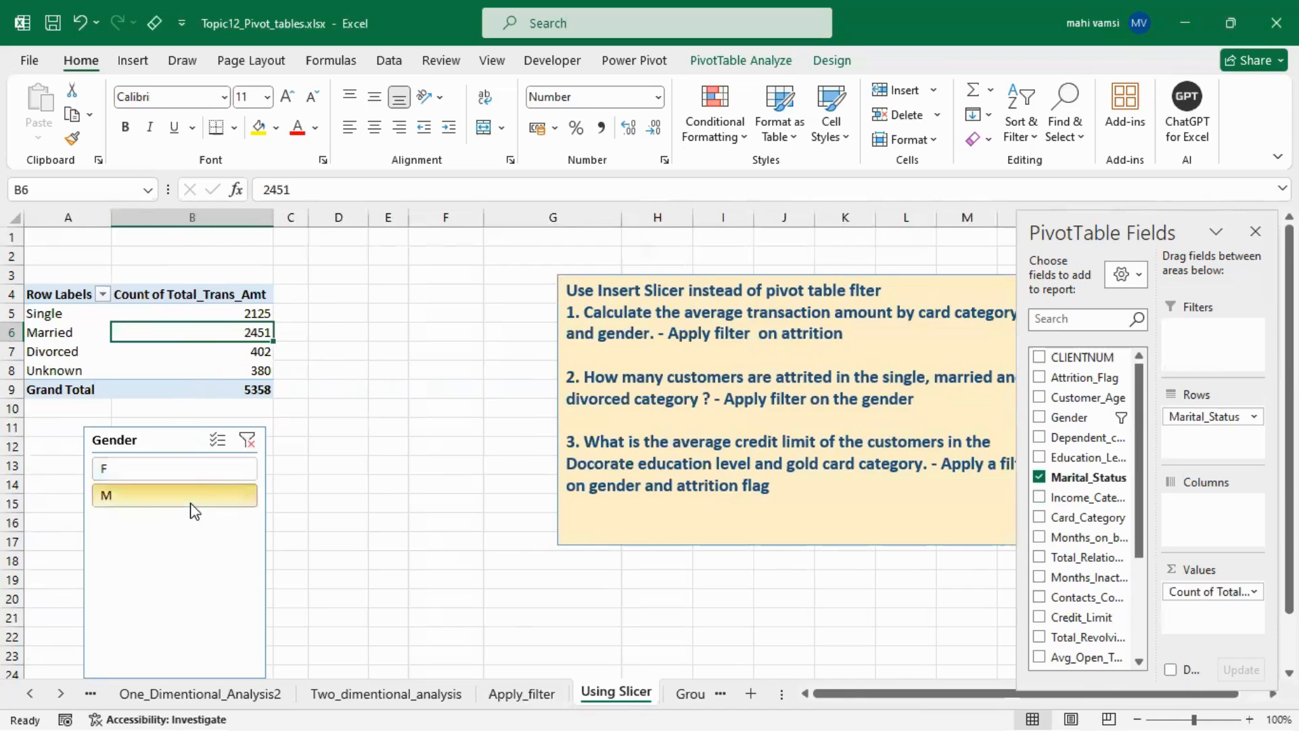
left_click(247, 440)
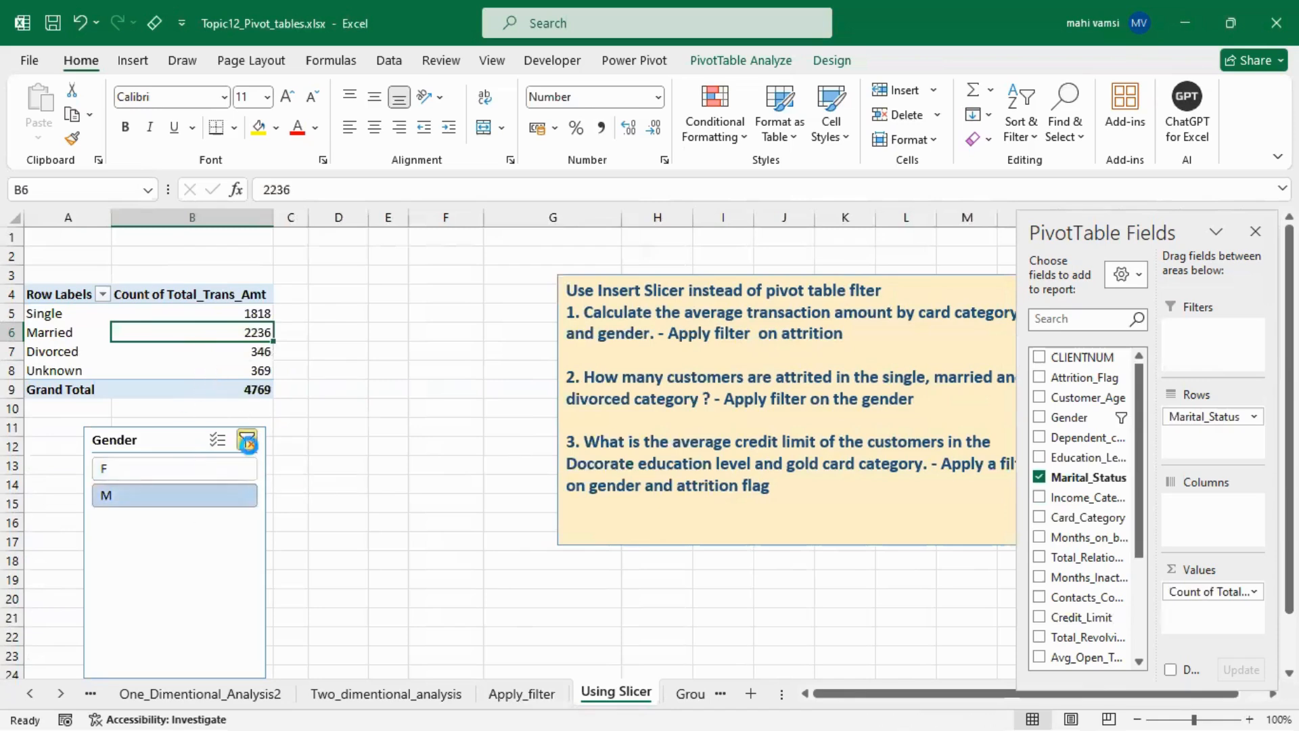
- Reposition the Gender slicer just below the pivot table and select a cell in the pivot
left_click_drag(189, 446, 190, 347)
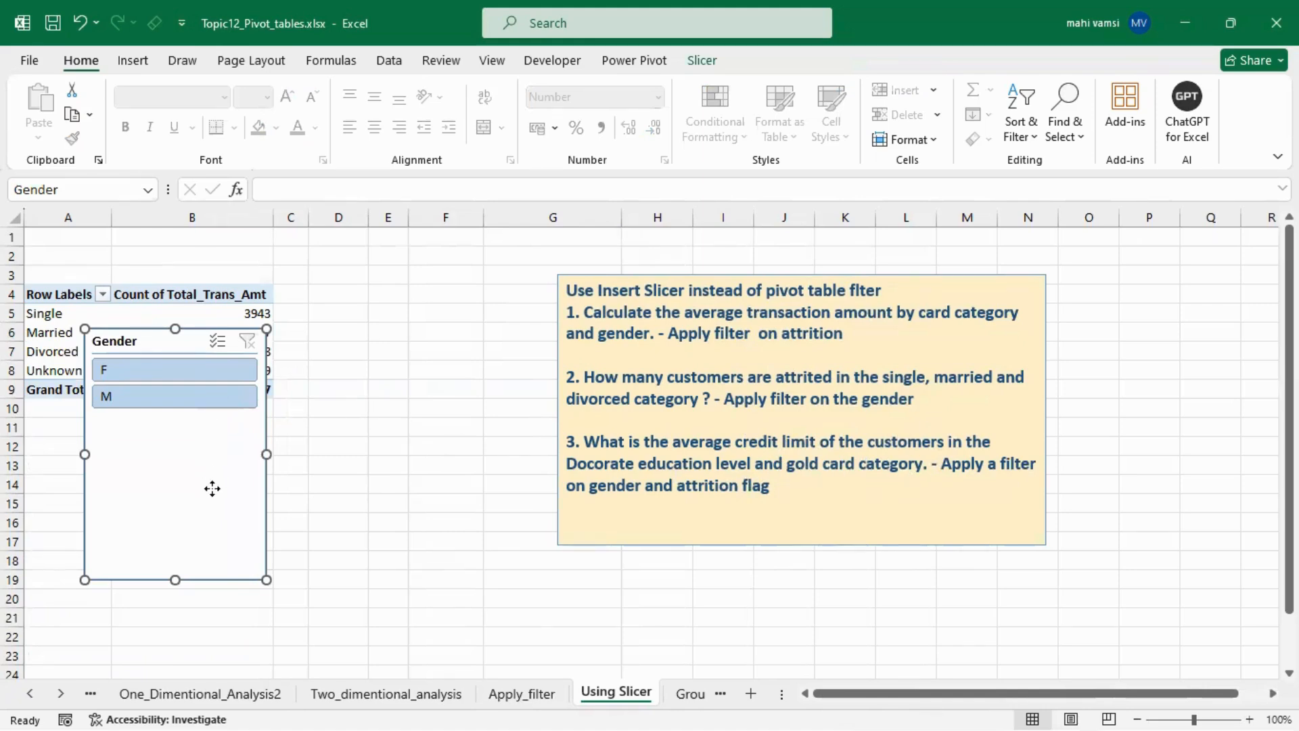
left_click_drag(211, 488, 233, 585)
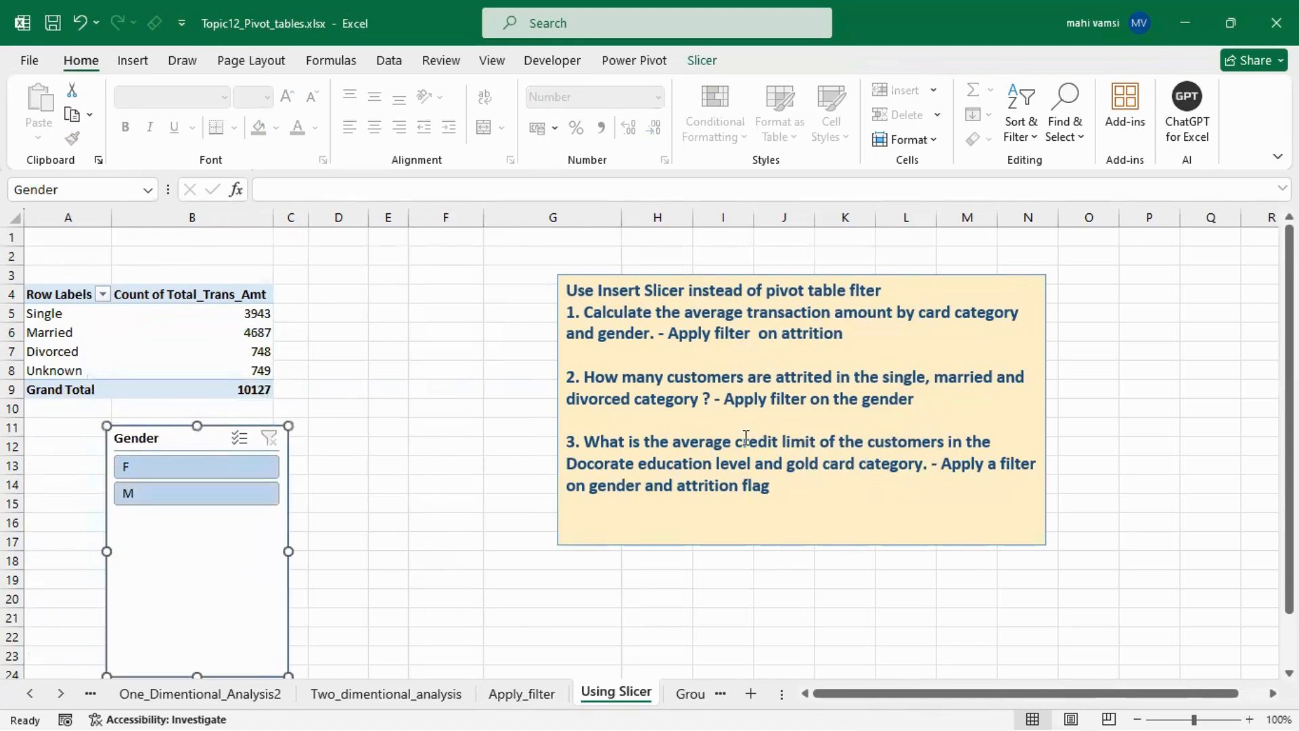
left_click(140, 341)
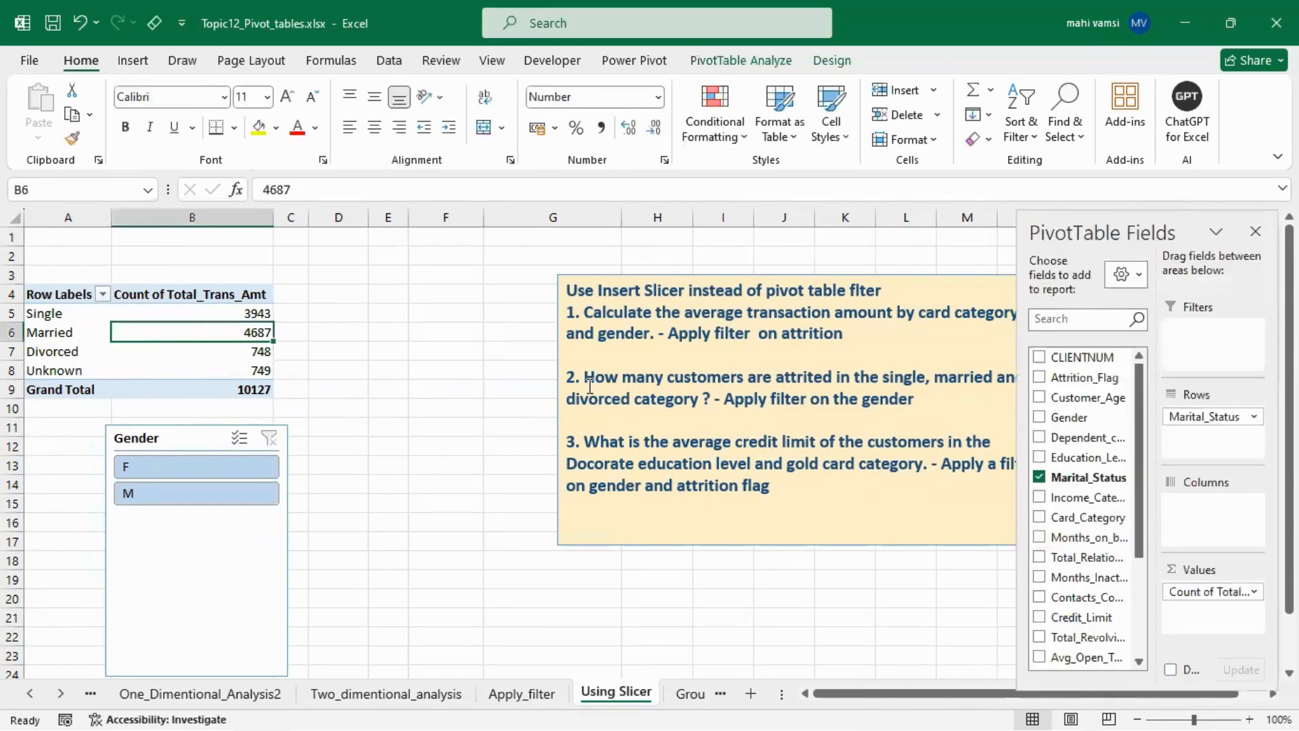
- Replace the Marital_Status rows with Education_Level and the Total_Trans_Amt values with Credit_Limit in the pivot table
left_click(1039, 477)
left_click(1040, 459)
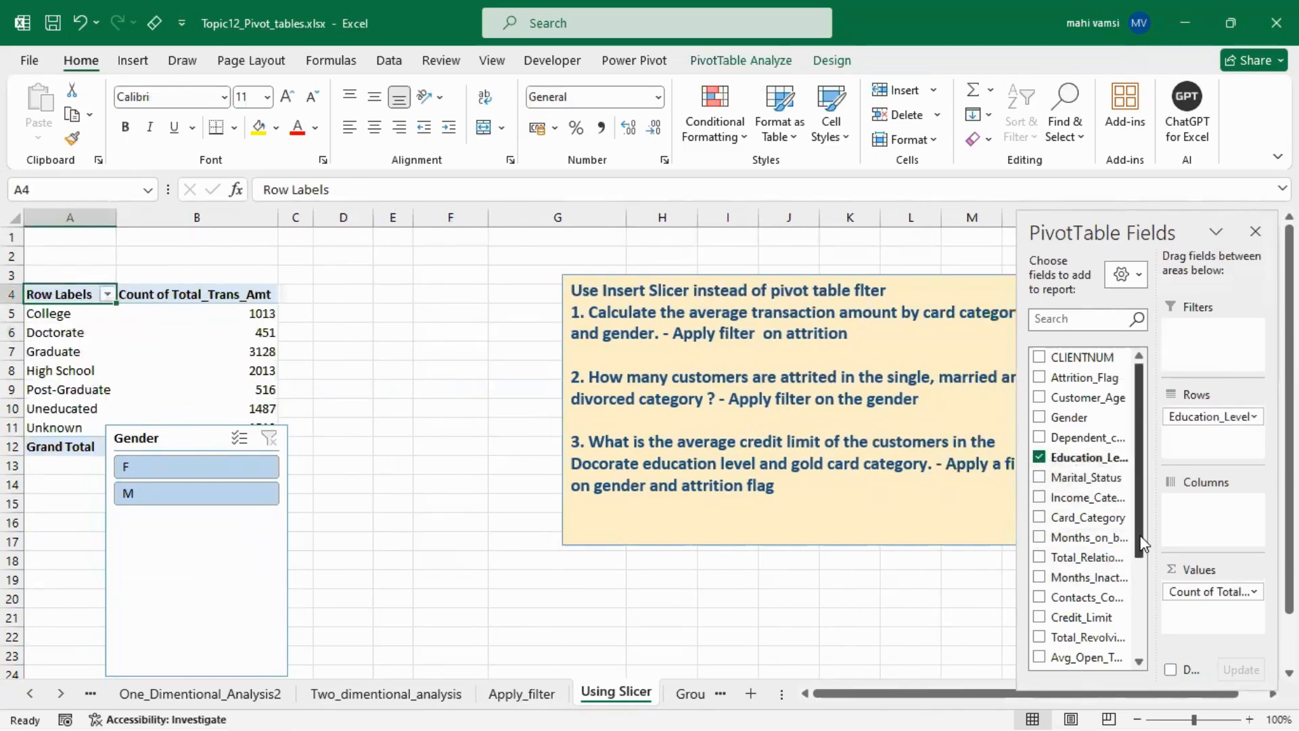
scroll(1142, 541, "down", 3)
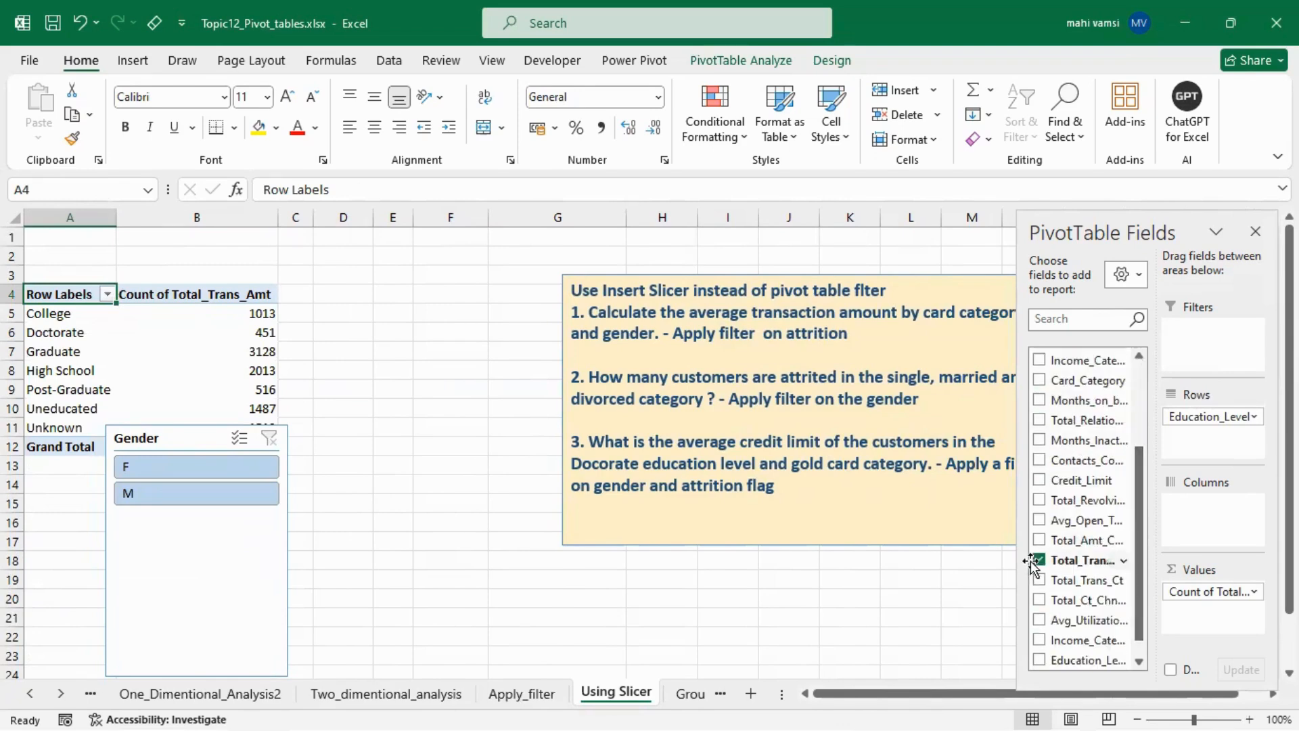
left_click(1039, 560)
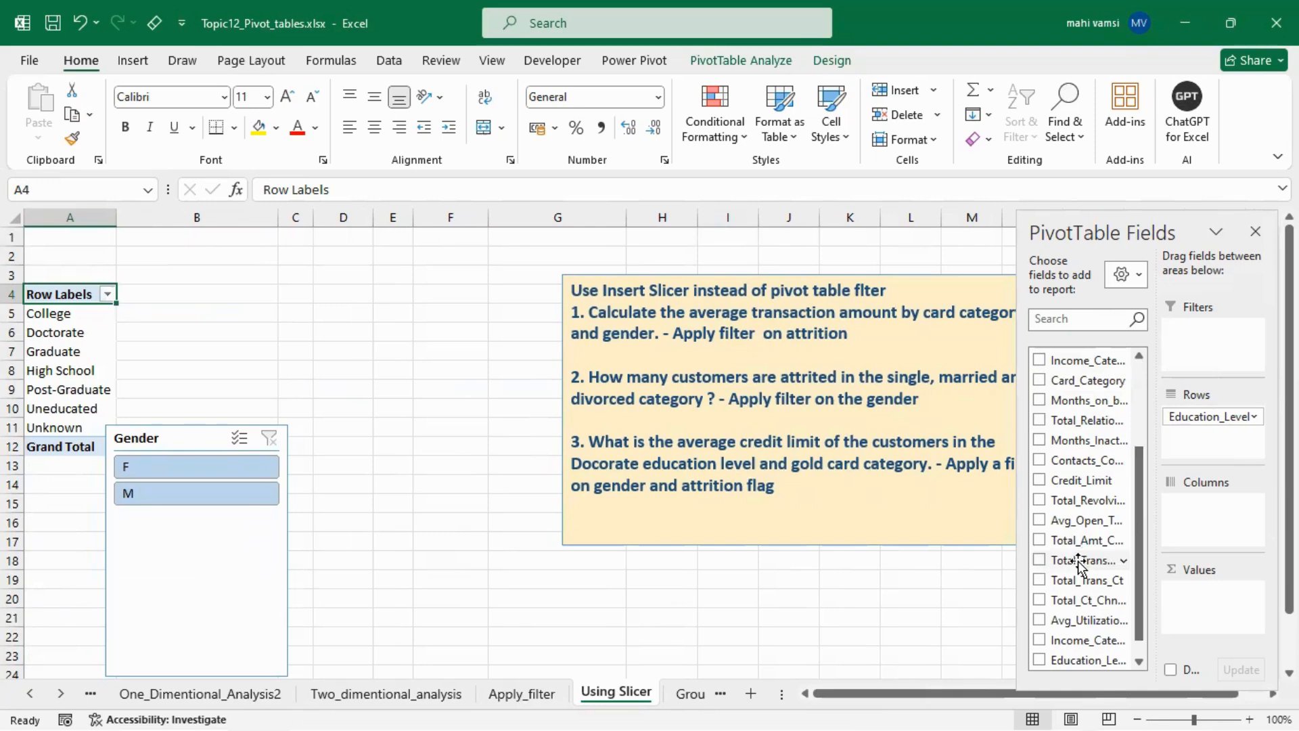
left_click(1039, 480)
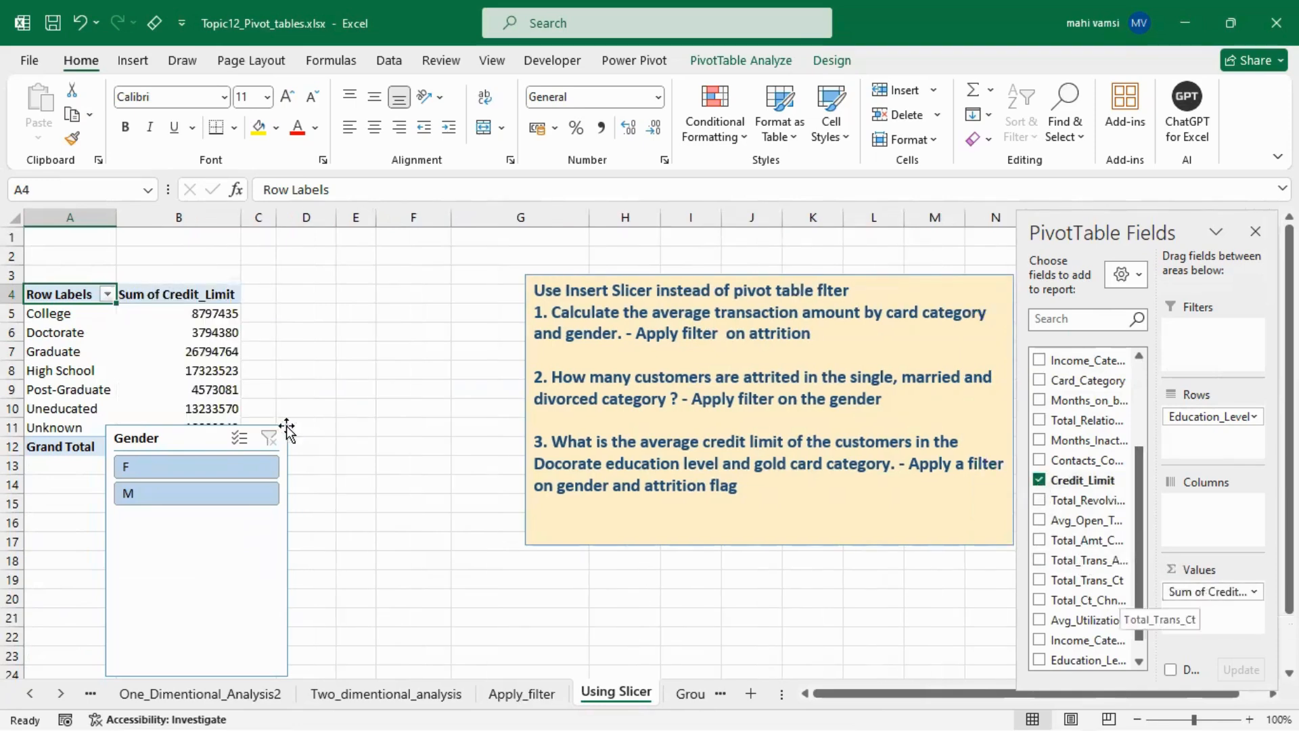
- Summarize the Credit_Limit values by Average for each education level
right_click(181, 354)
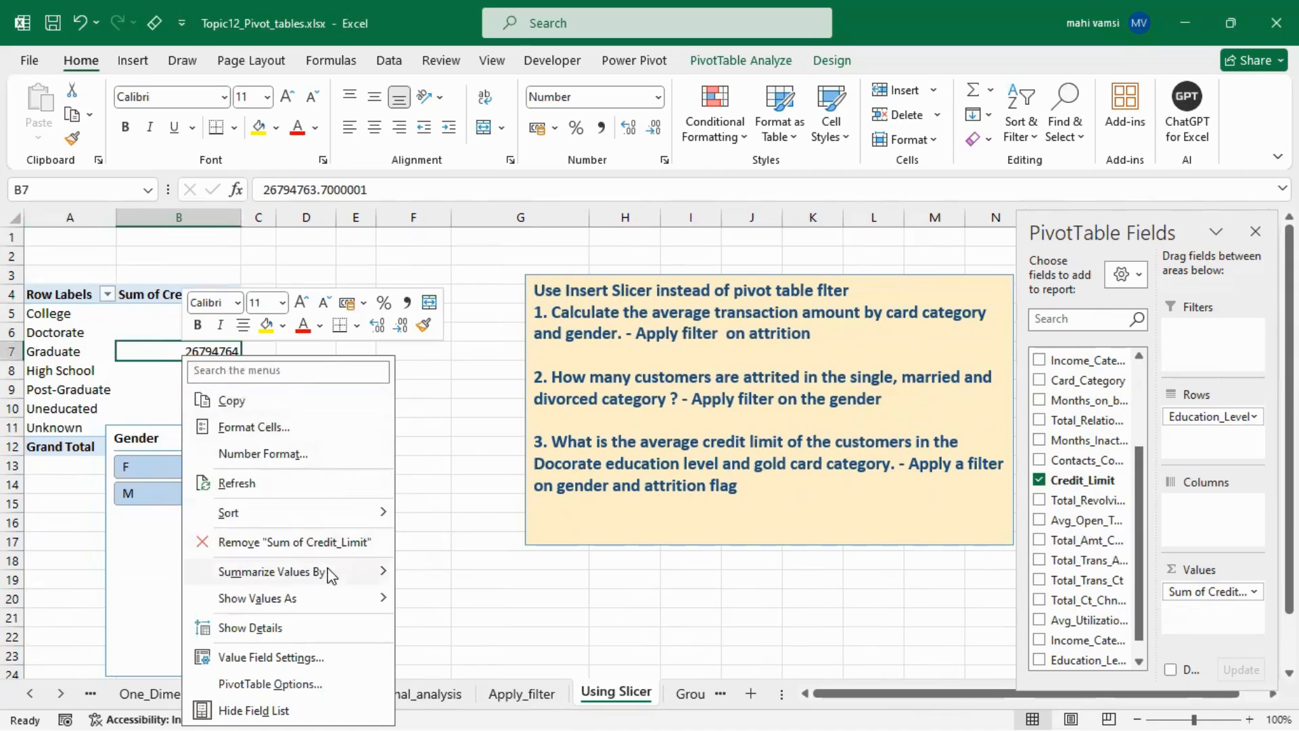
mouse_move(329, 572)
left_click(454, 581)
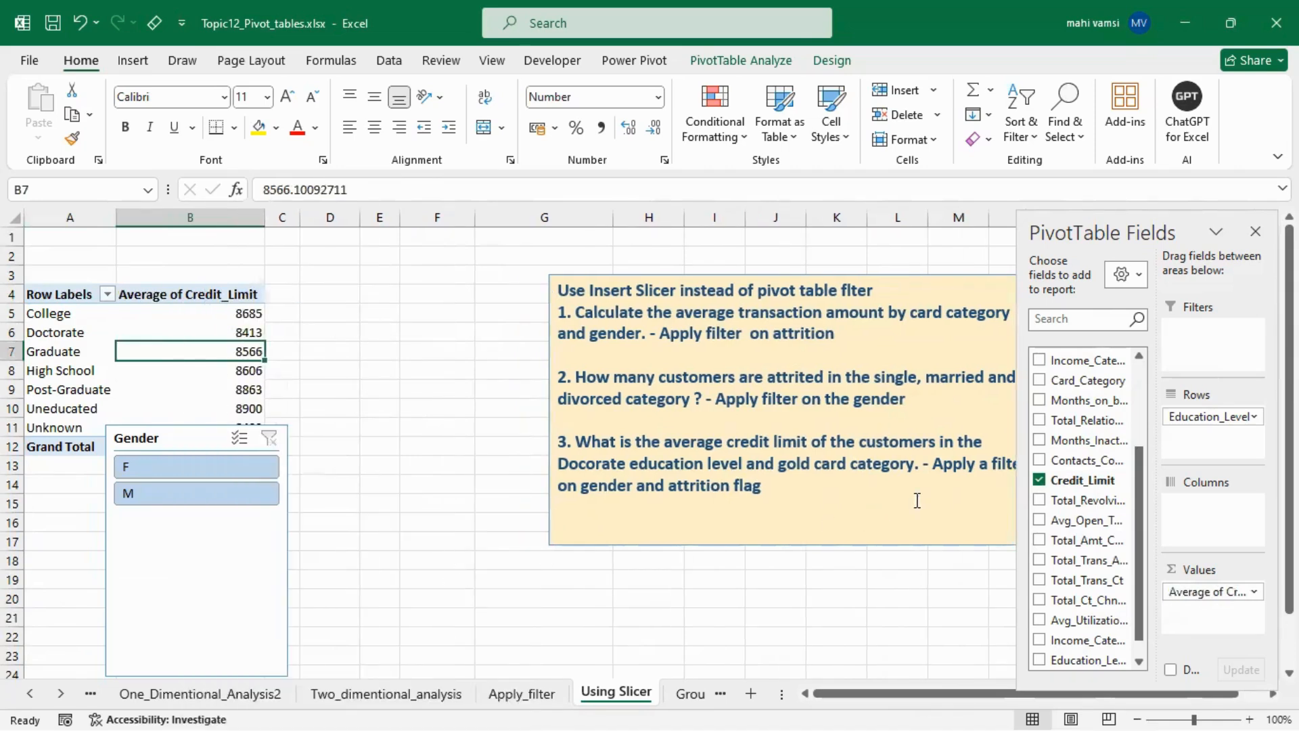
- Add Credit_Limit to the values a second time and show its sum as % of Grand Total
left_click_drag(1069, 481, 1208, 615)
right_click(338, 356)
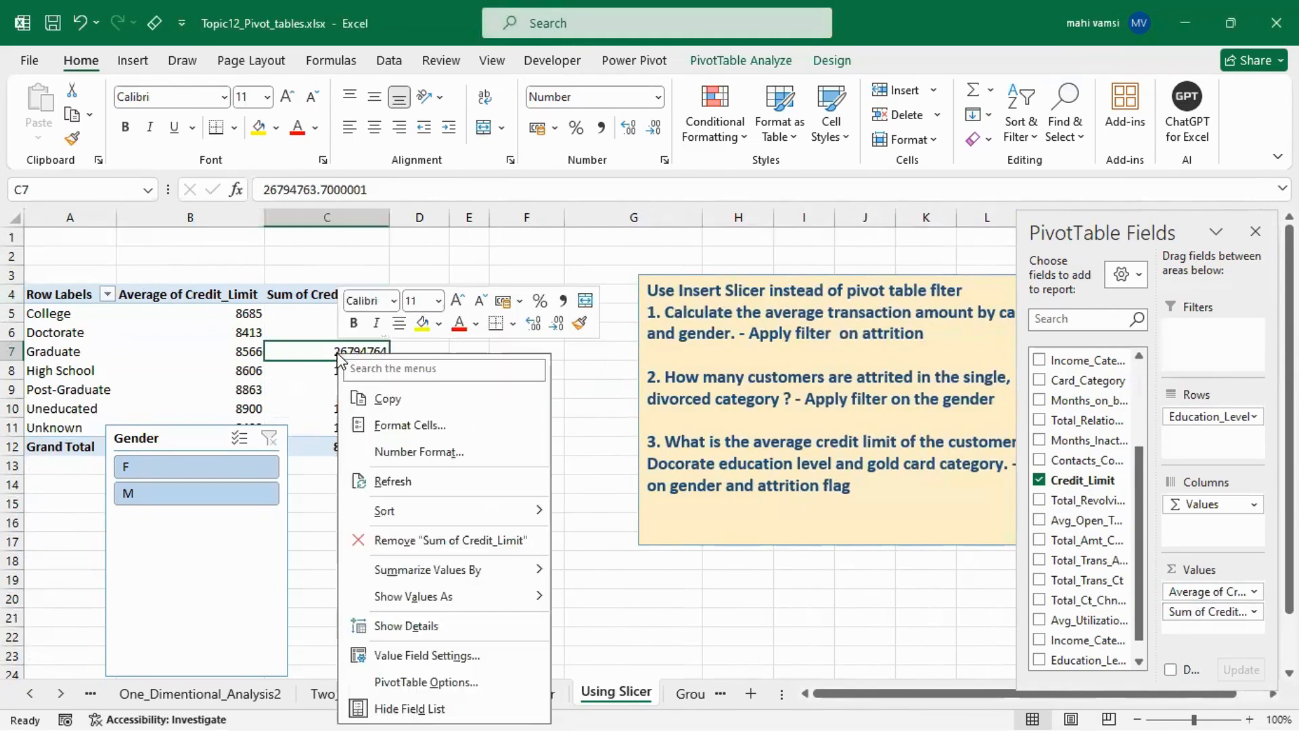
mouse_move(470, 599)
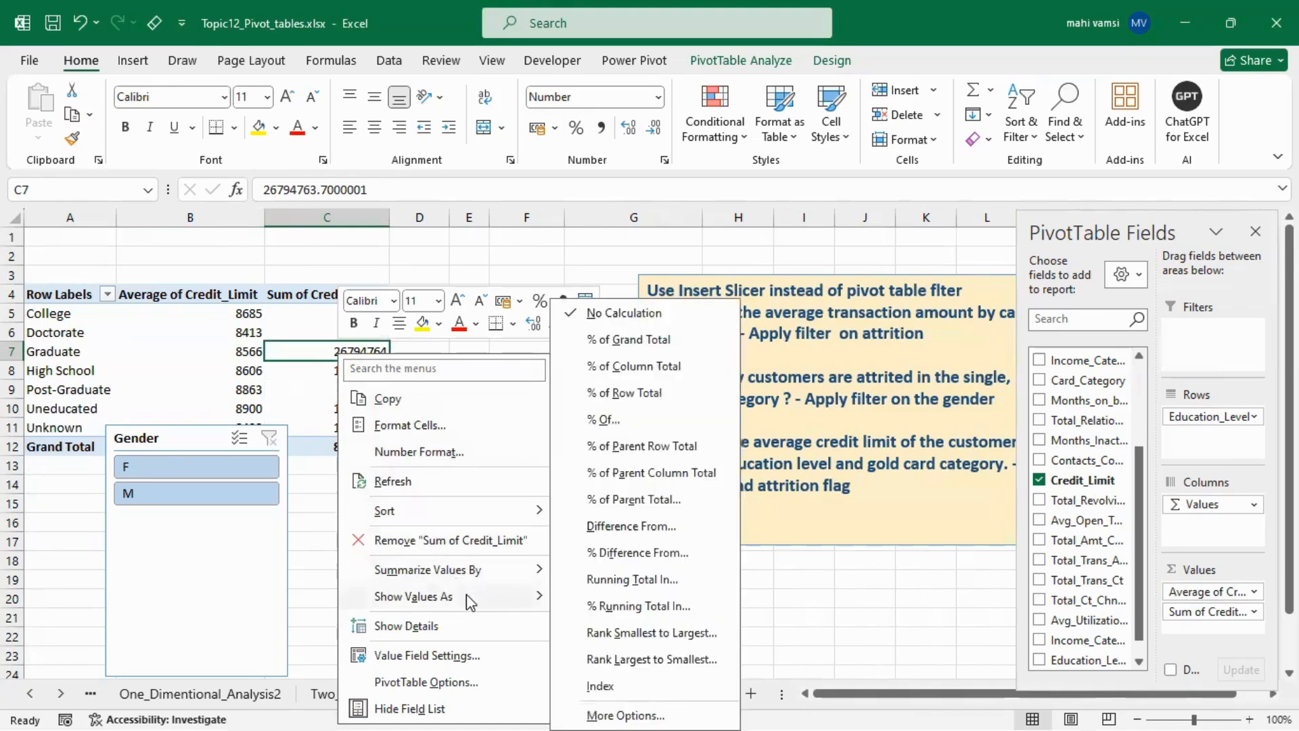
left_click(619, 340)
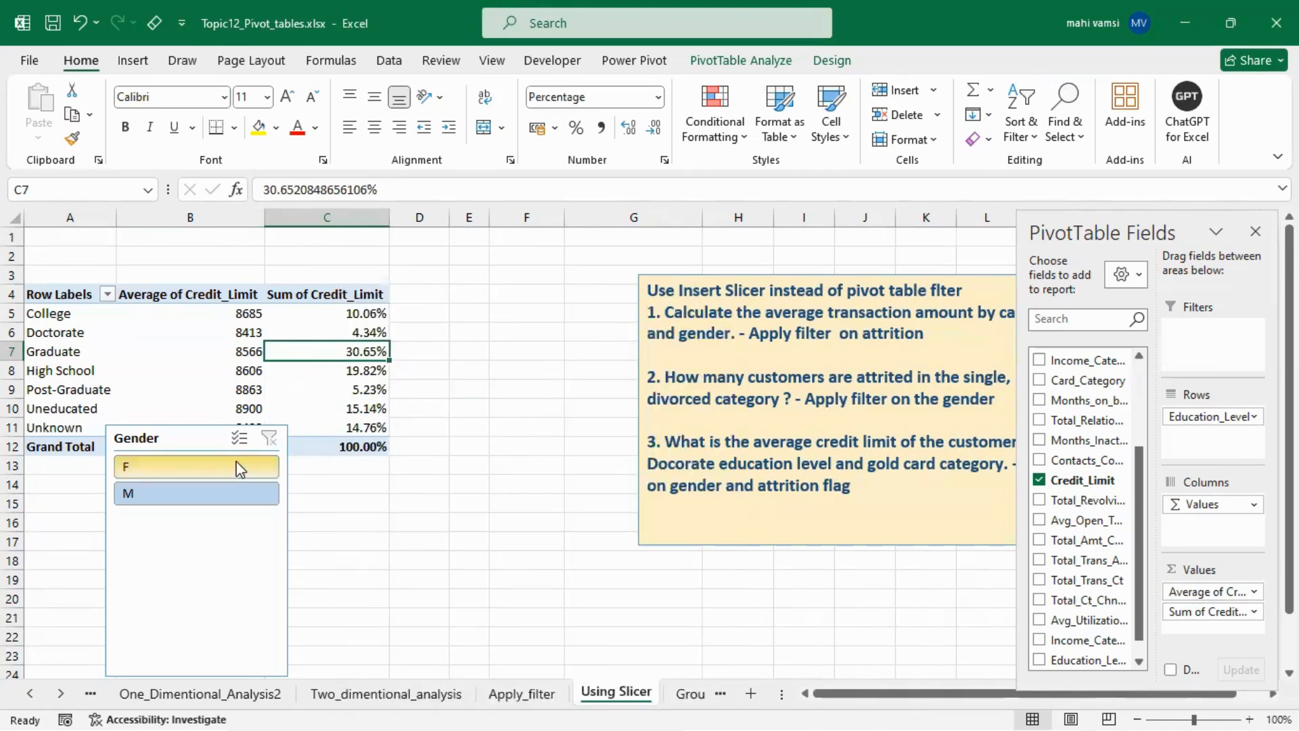
- Filter the pivot by F with the Gender slicer, move the slicer beside the pivot from column D, and shorten it to fit its two buttons
left_click(203, 478)
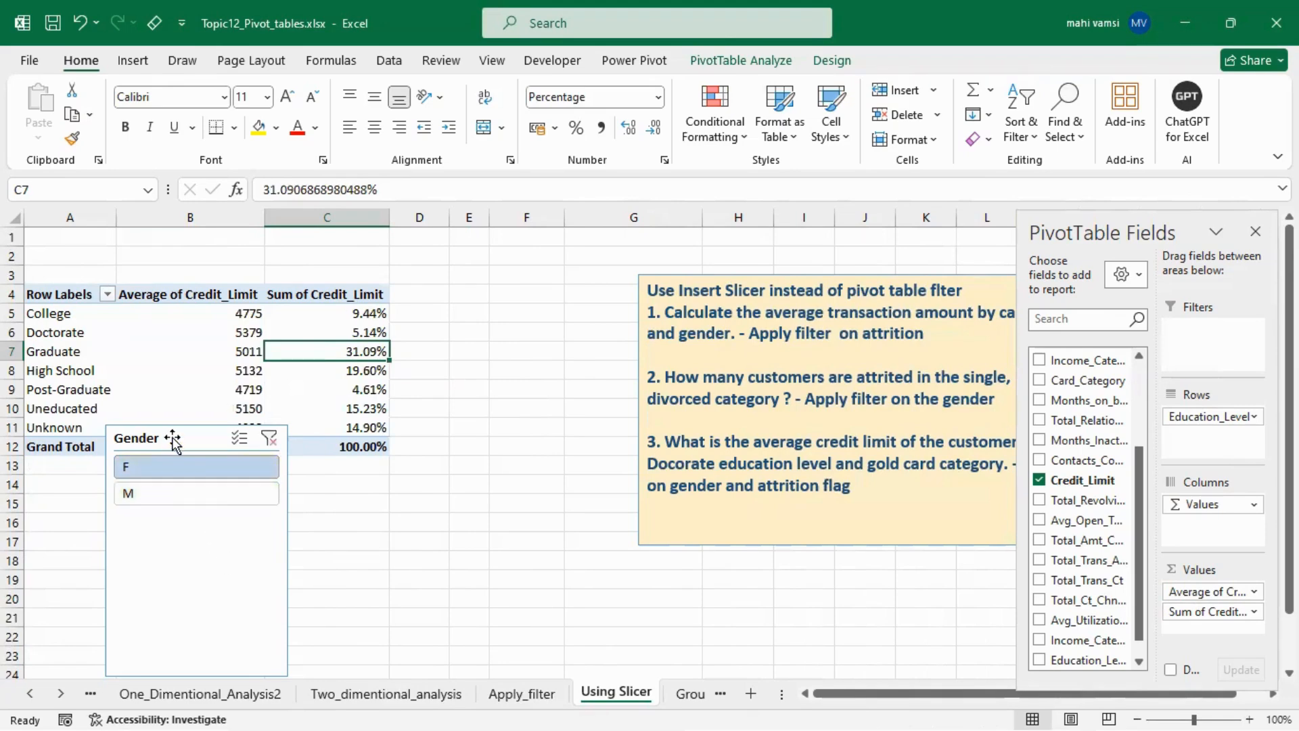
left_click_drag(266, 436, 464, 289)
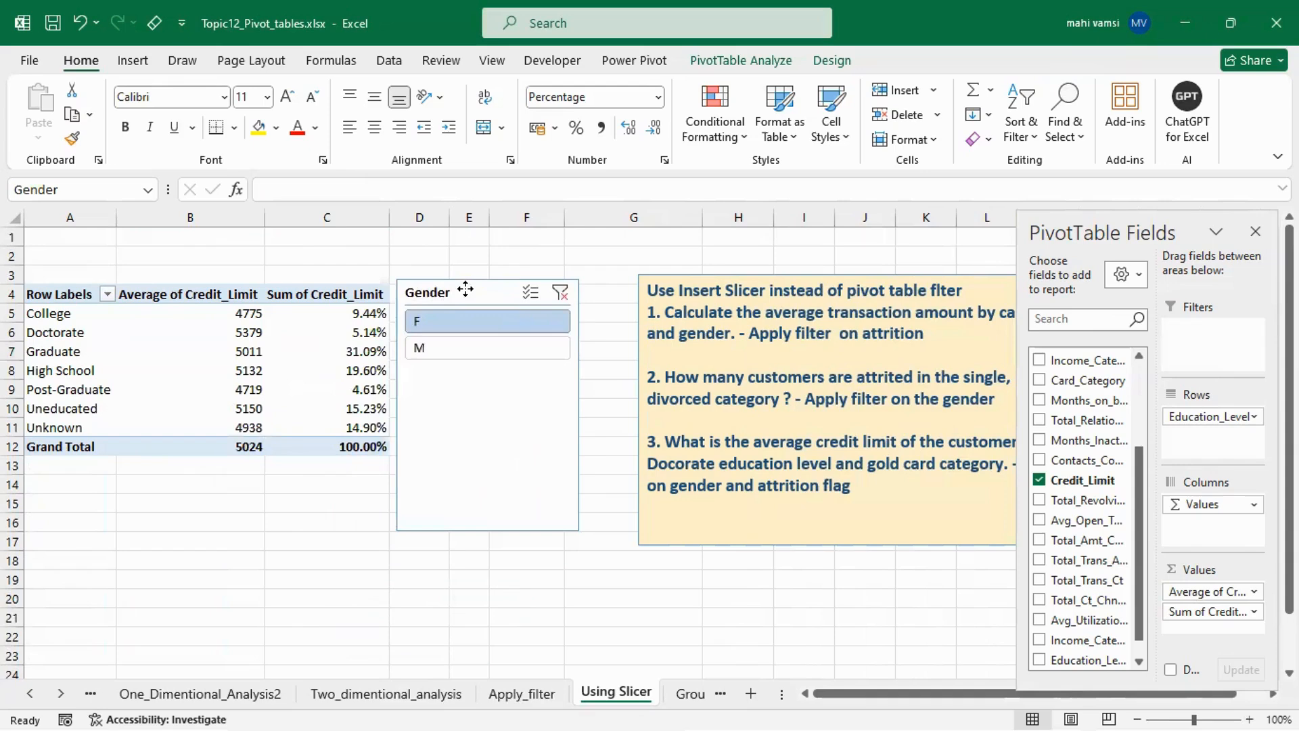
left_click_drag(488, 531, 487, 371)
- Add a slicer for Attrition_Flag, shorten it to fit its two buttons, and place it directly below the Gender slicer
left_click(335, 383)
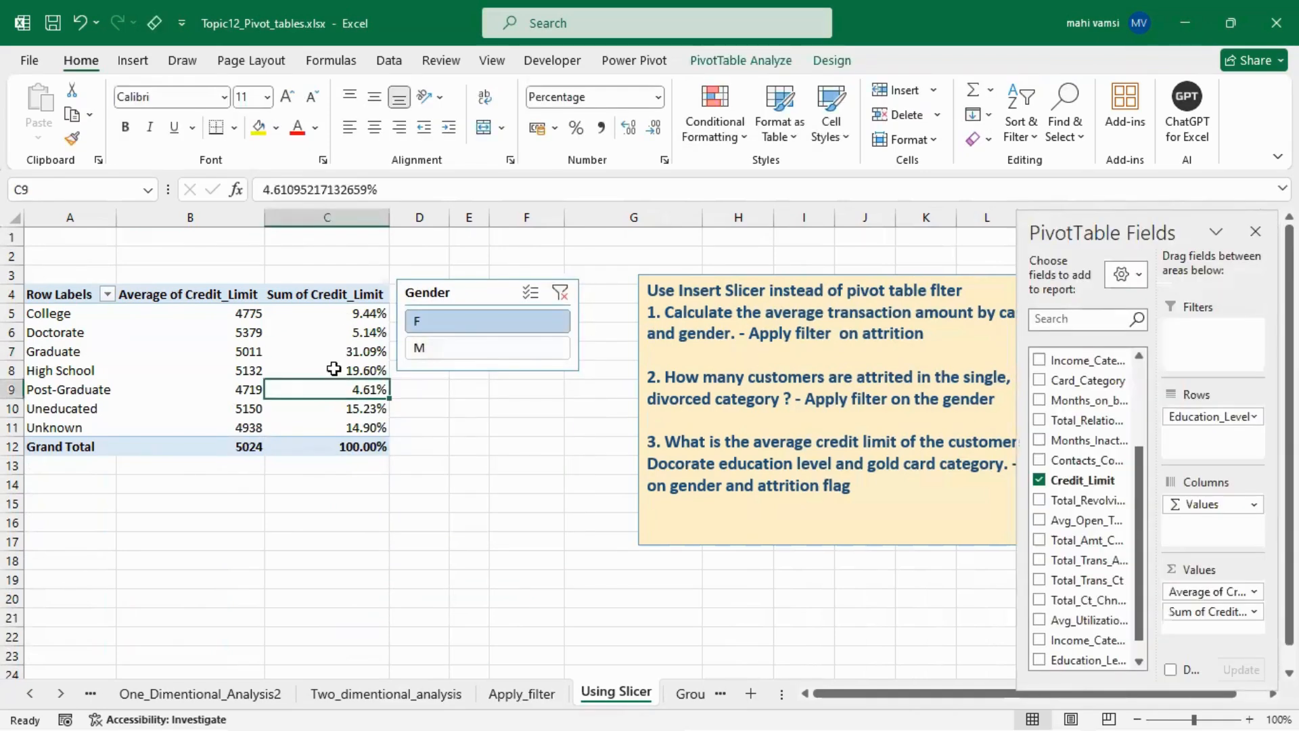
scroll(1081, 446, "up", 3)
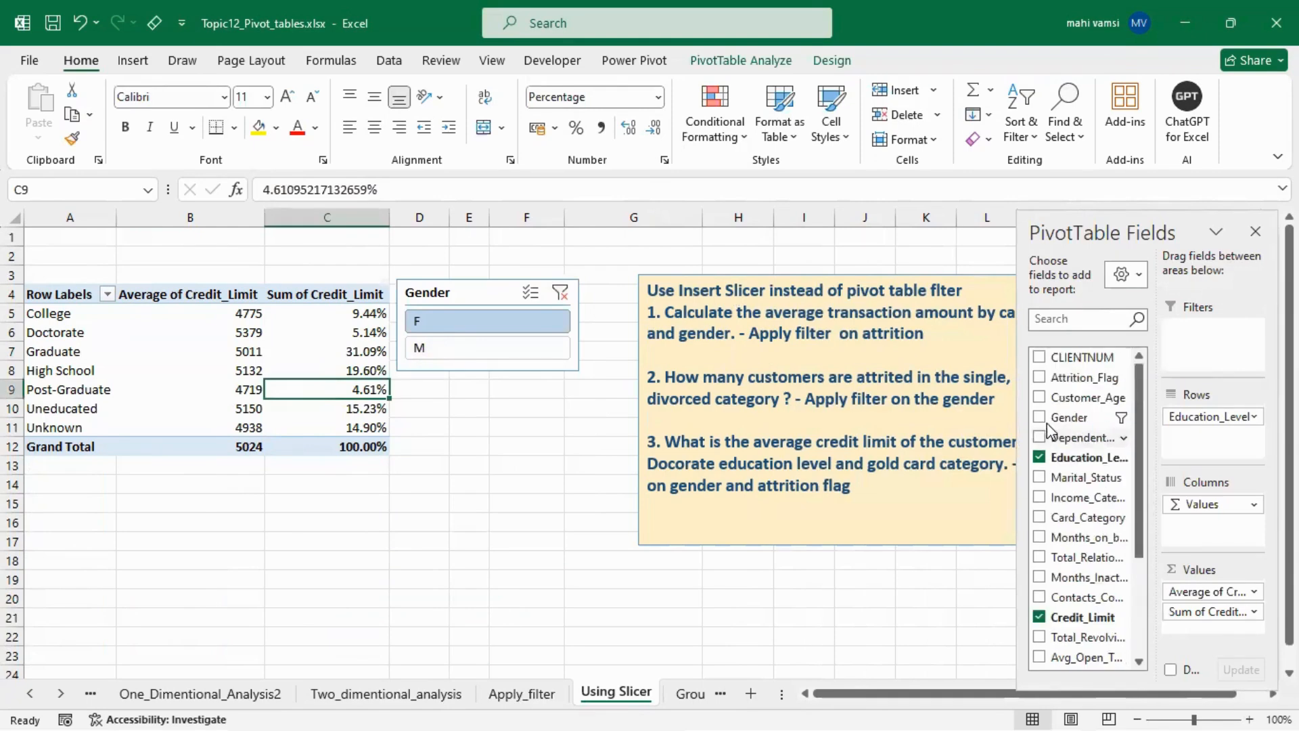
right_click(1066, 377)
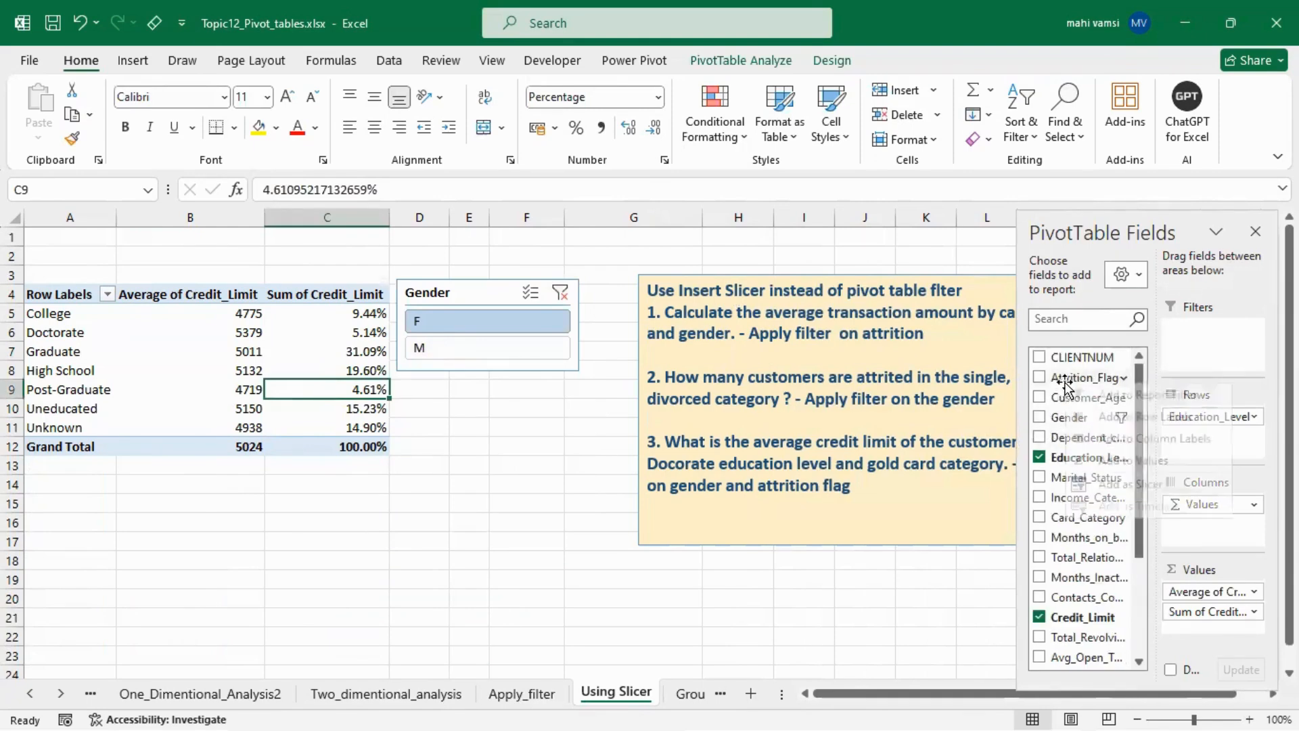
left_click(1120, 485)
left_click(654, 543)
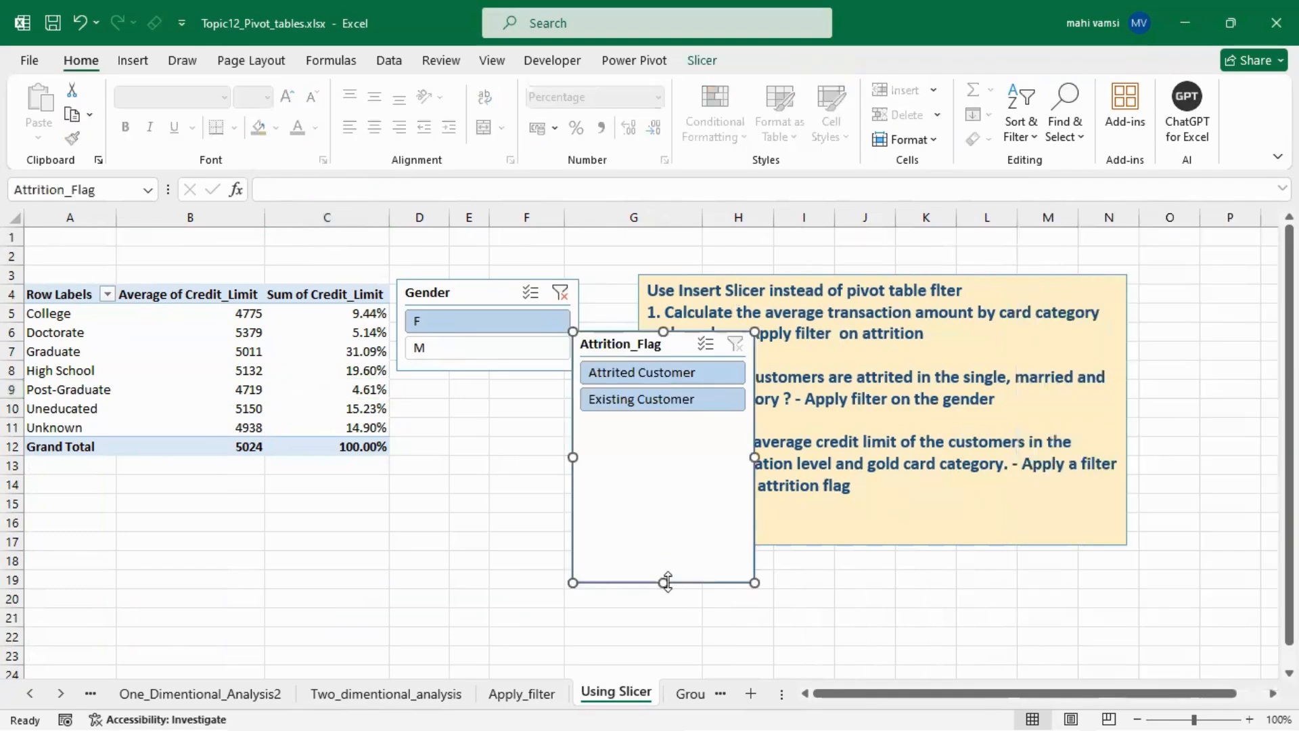
left_click_drag(664, 582, 652, 423)
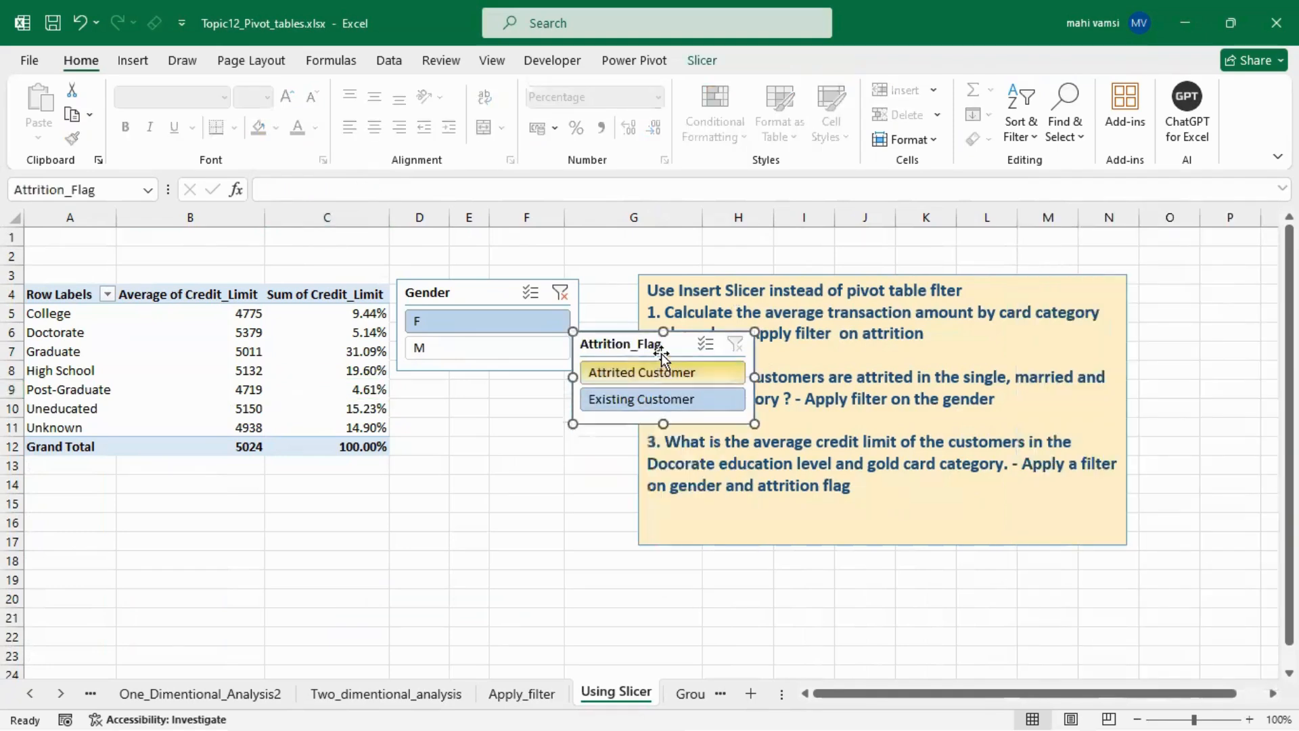
left_click_drag(661, 344, 485, 397)
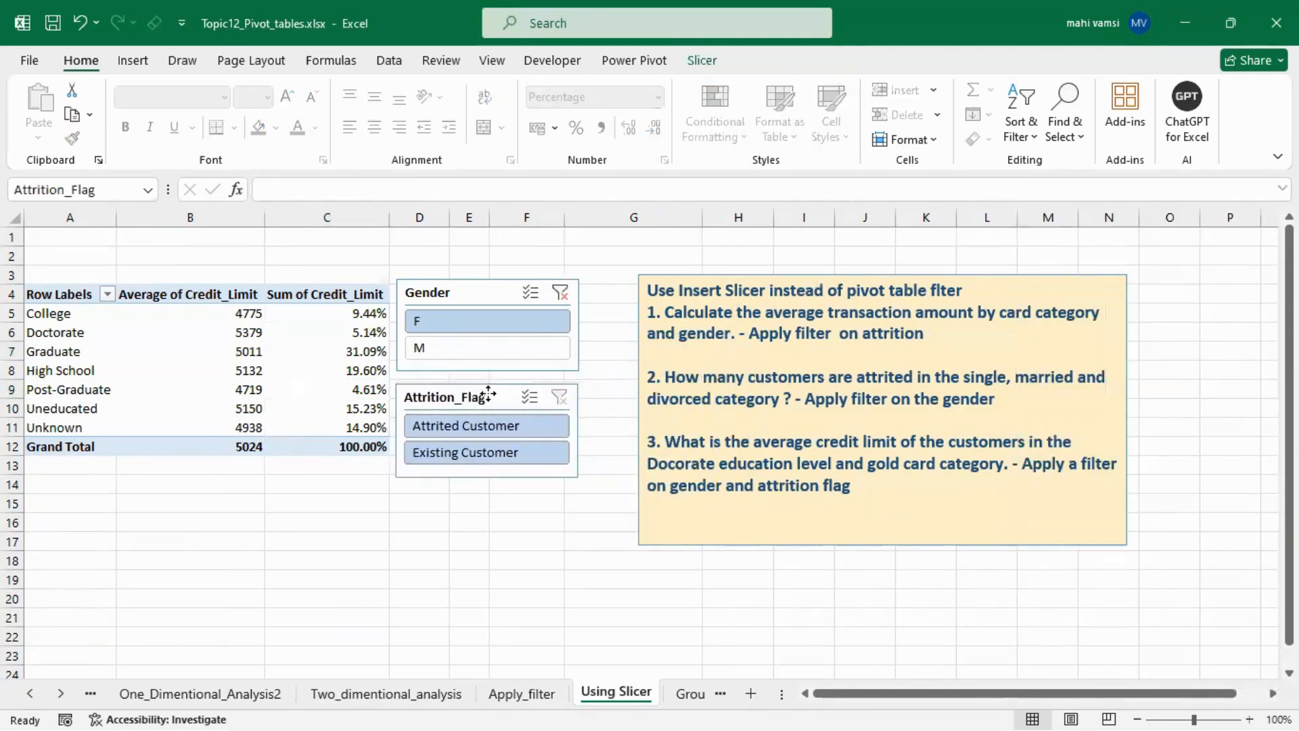
- Filter the credit limits by Existing Customer, switch the Gender slicer to M, and clear the Gender filter
left_click(474, 457)
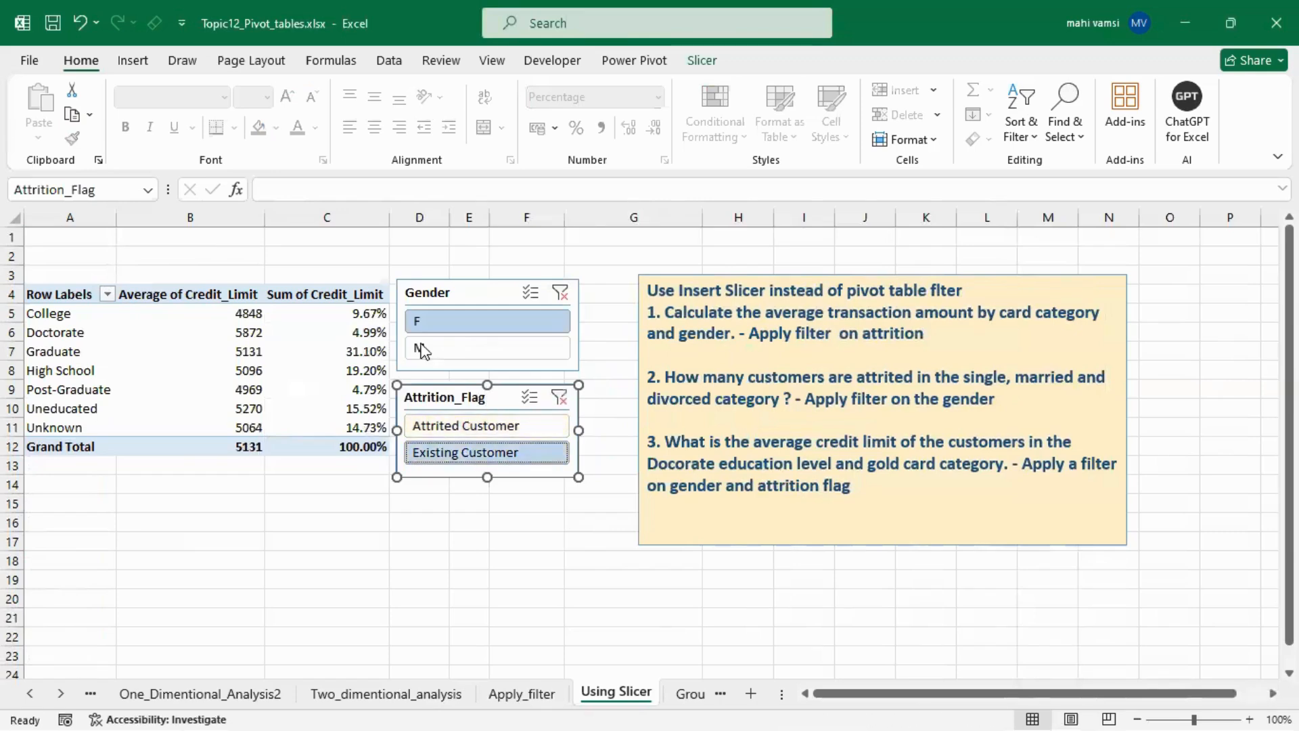
left_click(485, 345)
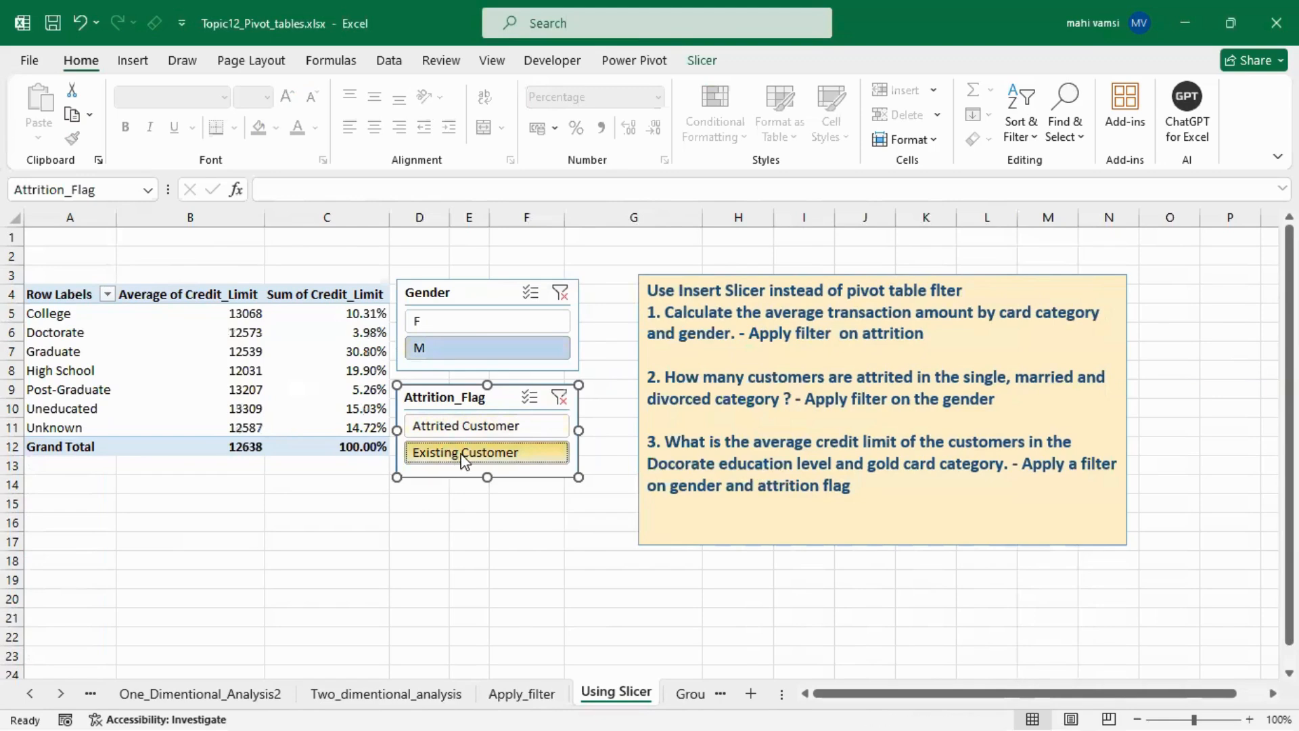
left_click(561, 293)
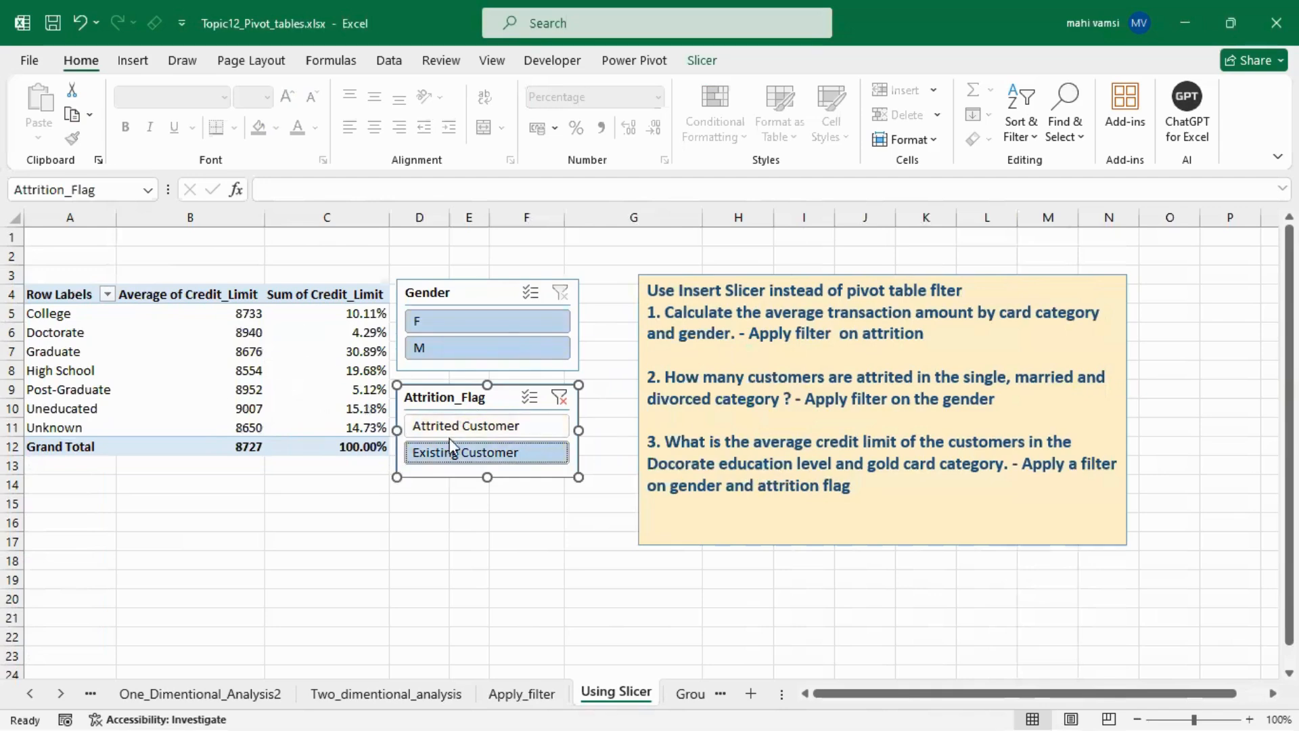
- Delete the existing grouped credit limit pivot table on the Group_in_pivots1 sheet
left_click(690, 693)
left_click(376, 567)
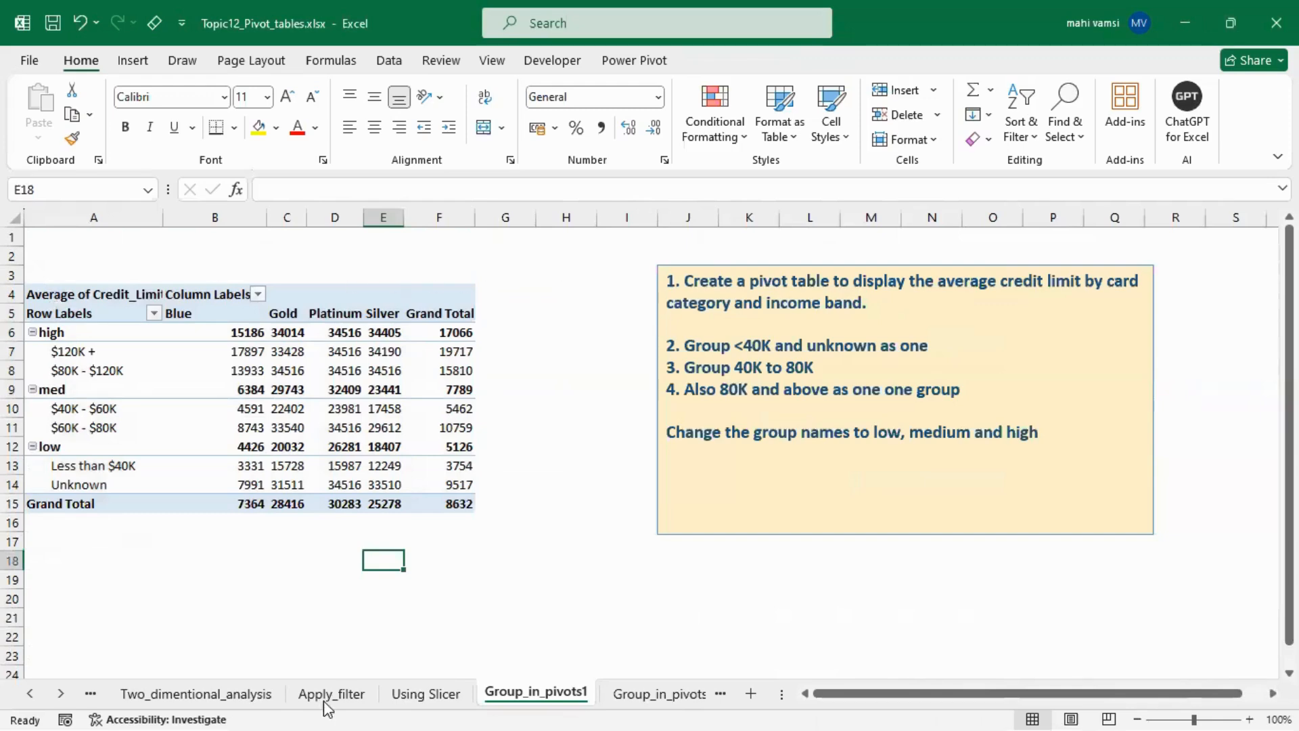
left_click(62, 300)
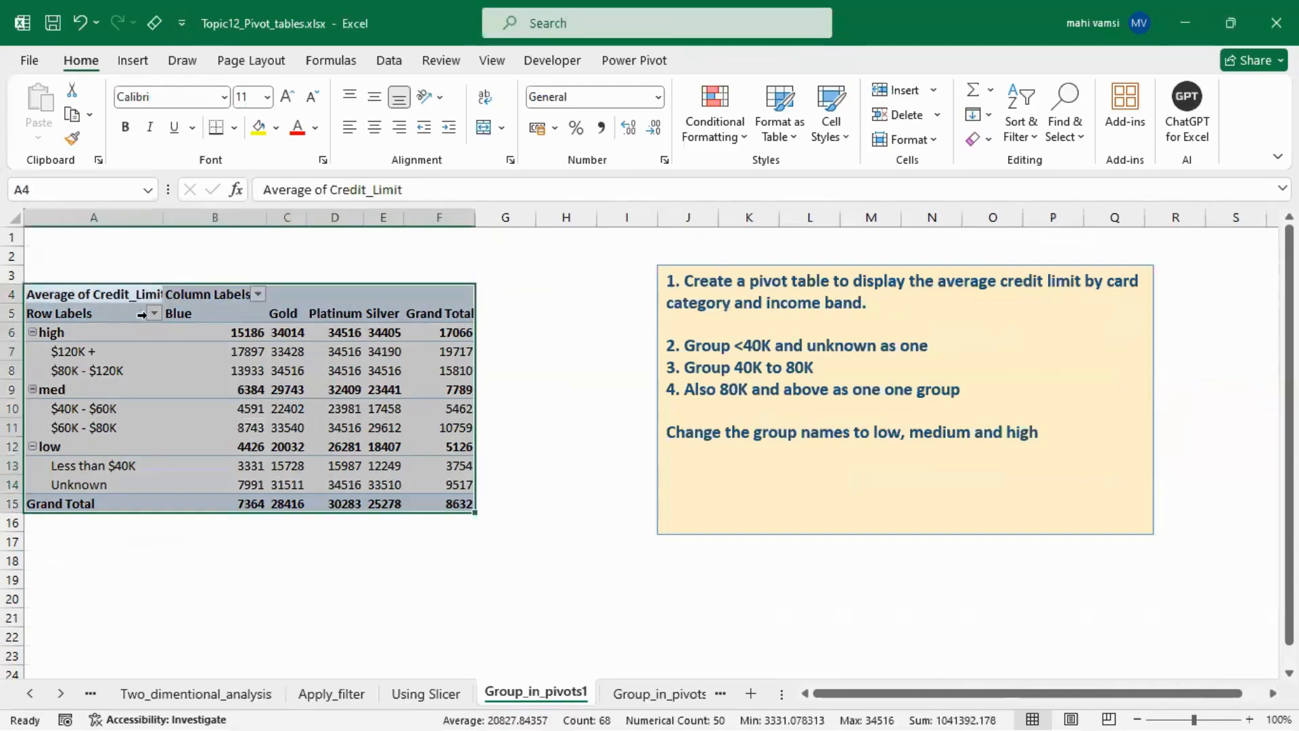
key("Delete")
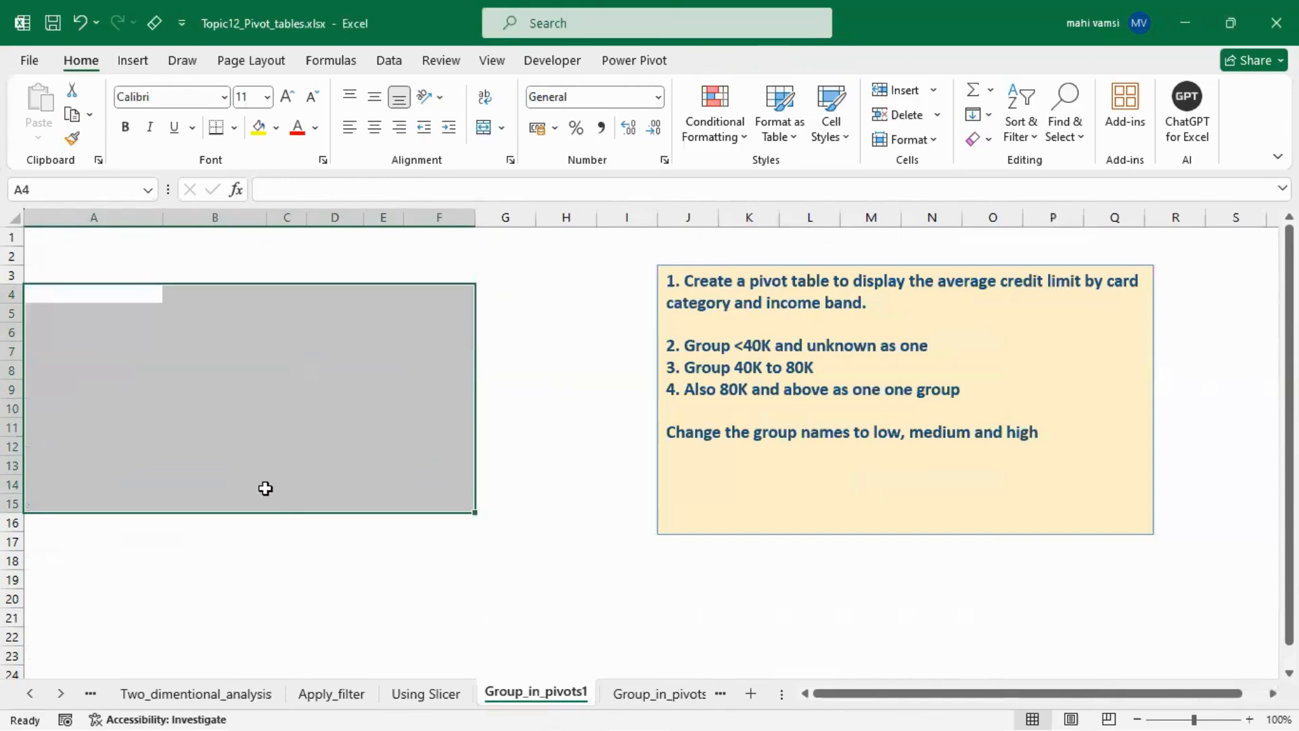
- Copy the pivot table from the Using Slicer sheet to cell A4 of the Group_in_pivots1 sheet
left_click(426, 694)
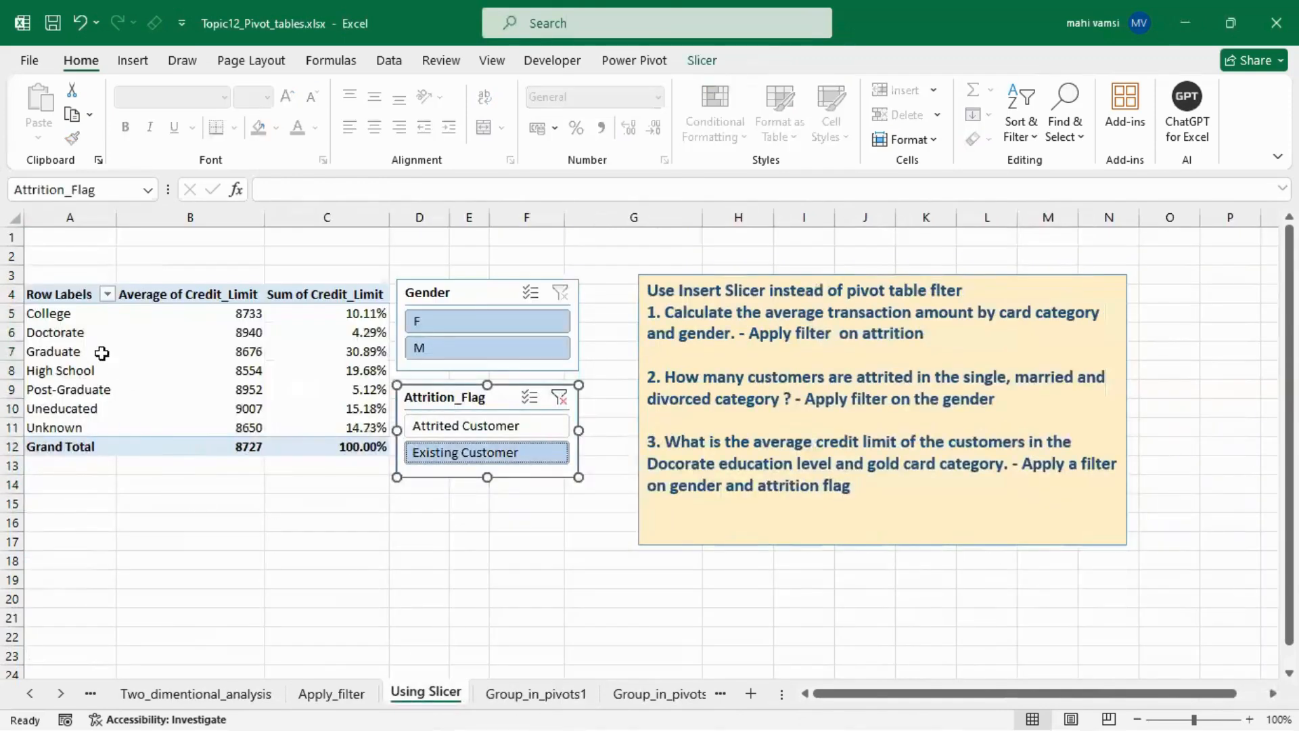
left_click_drag(57, 293, 398, 451)
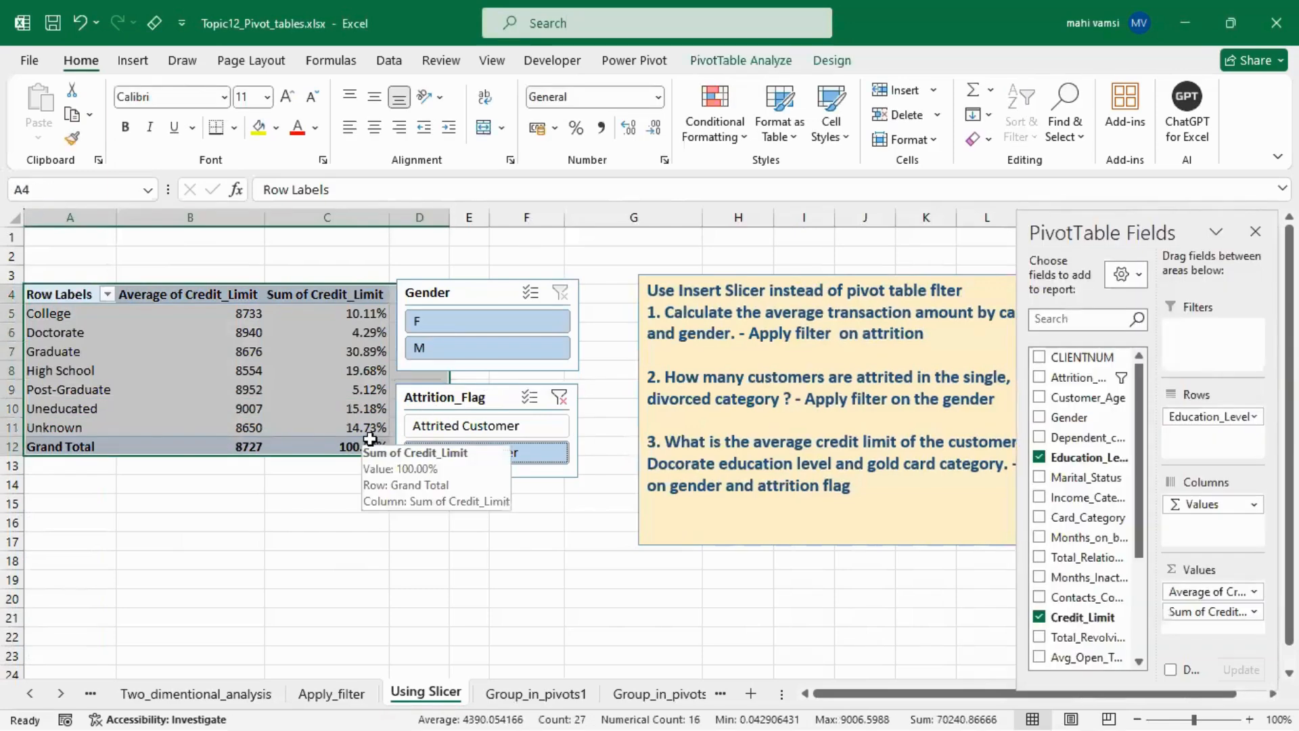
key("ctrl+c")
left_click(538, 693)
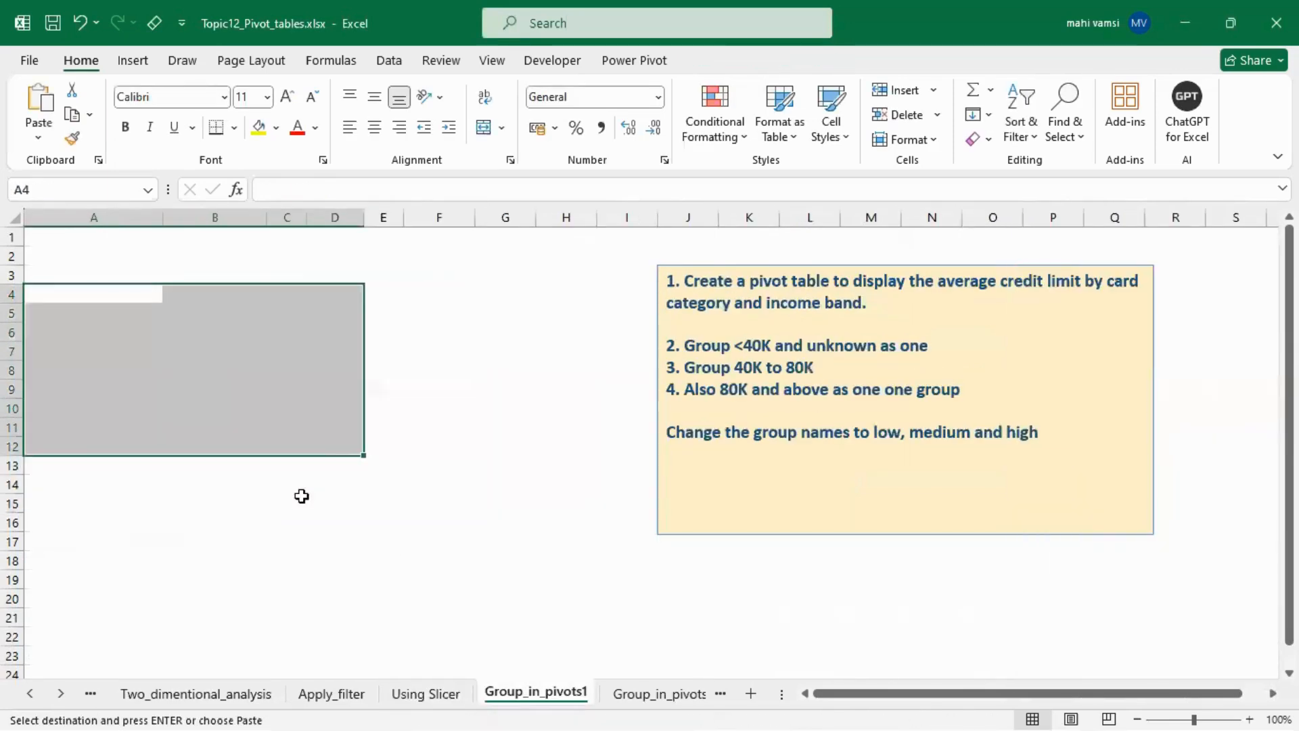
left_click(231, 370)
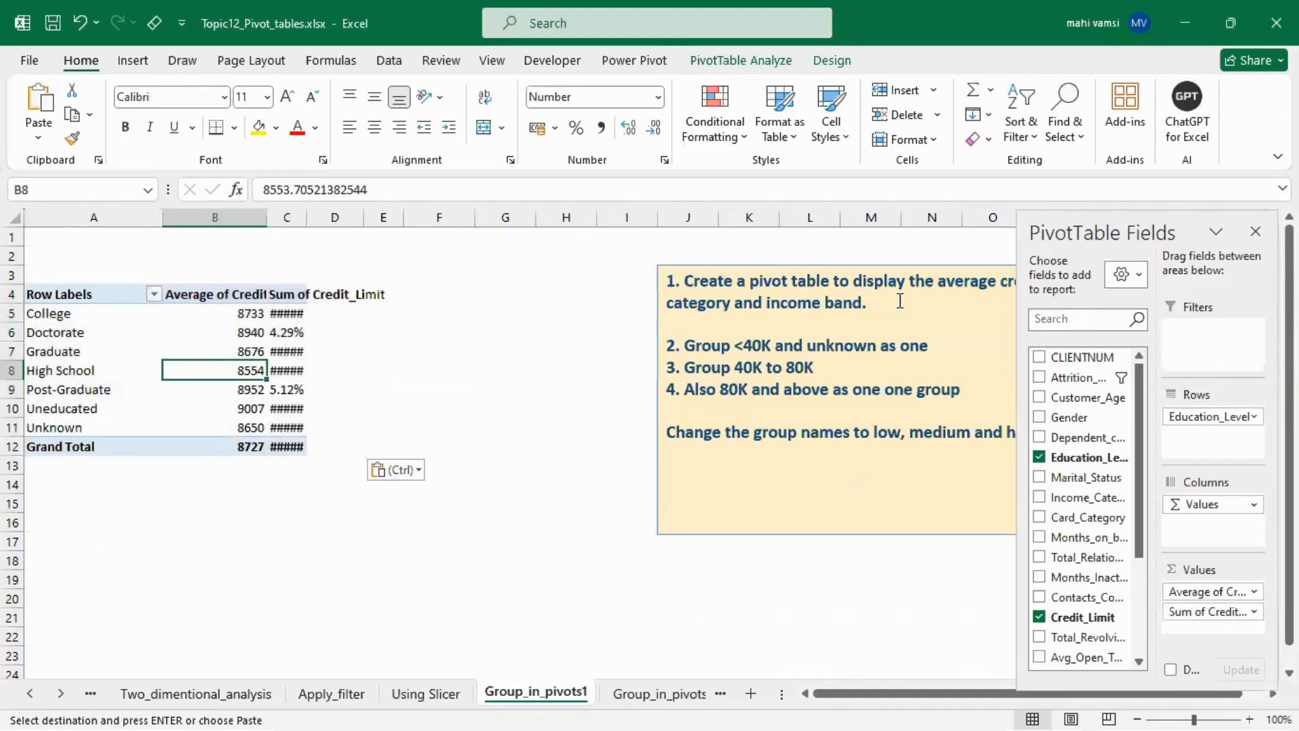
- Move the task text box closer to the pivot table, starting at column H, and select a cell in the pivot
left_click_drag(893, 537, 774, 553)
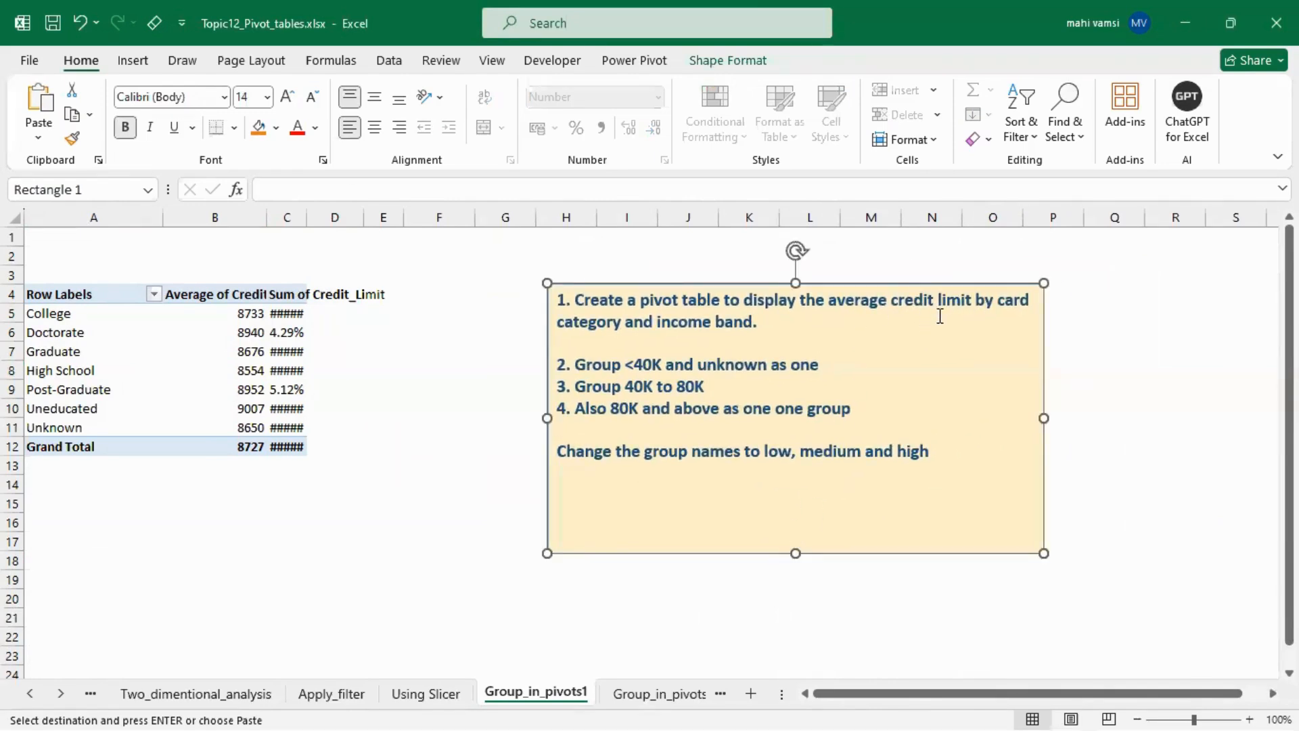
left_click_drag(892, 552, 905, 522)
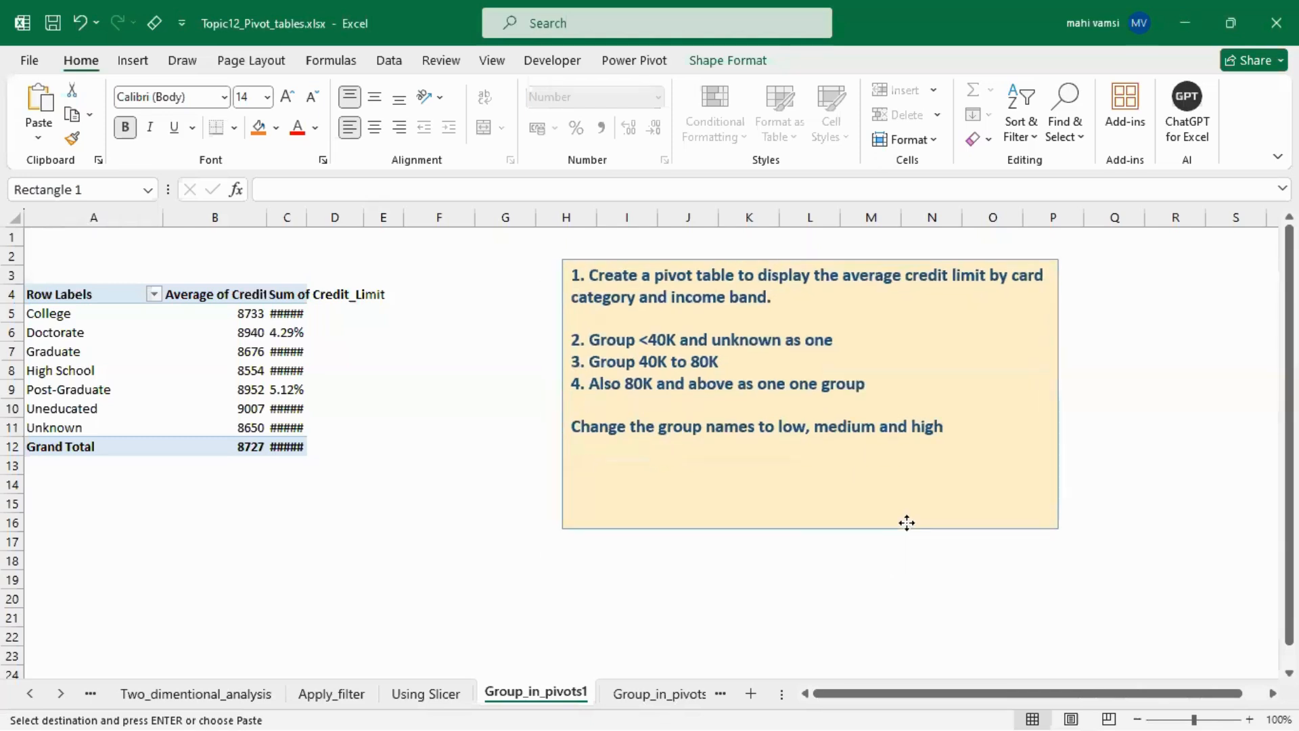
left_click(195, 406)
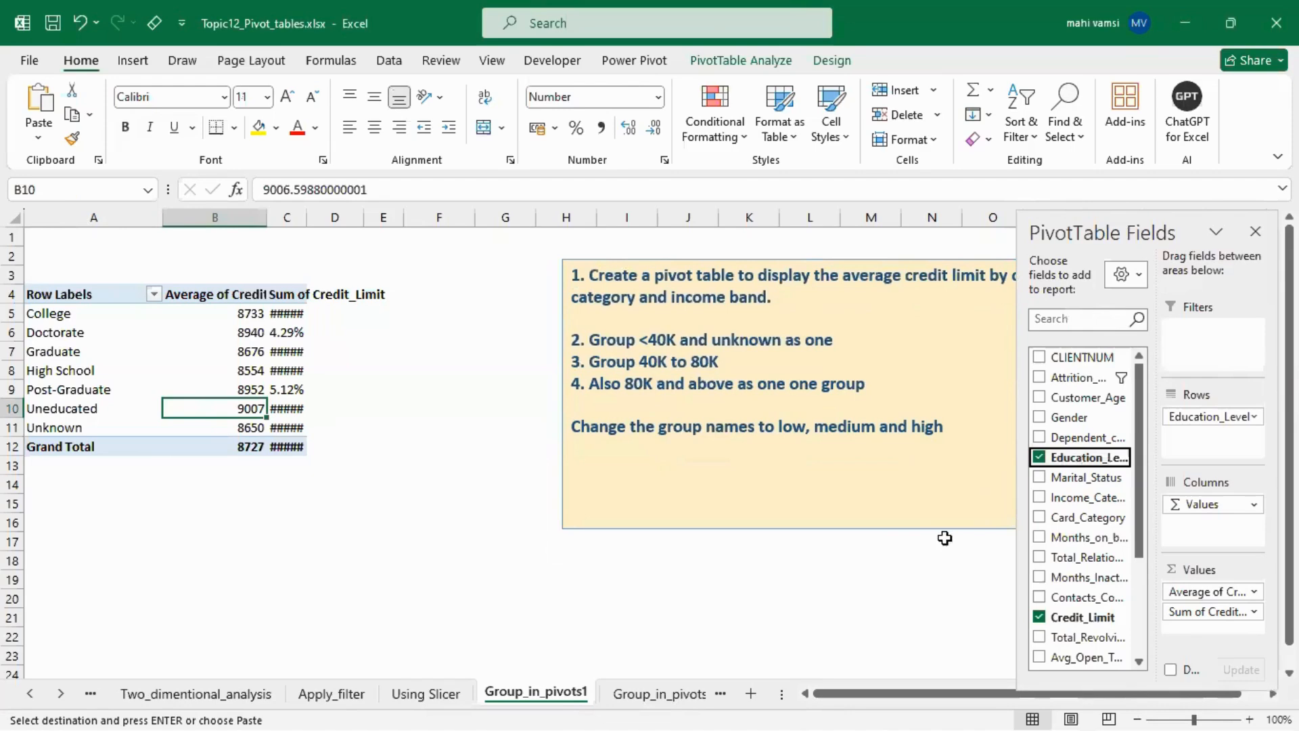
- Remove Education_Level and both Credit_Limit values from the copied pivot, and add Credit_Limit back as its only value
left_click_drag(1208, 417, 1196, 633)
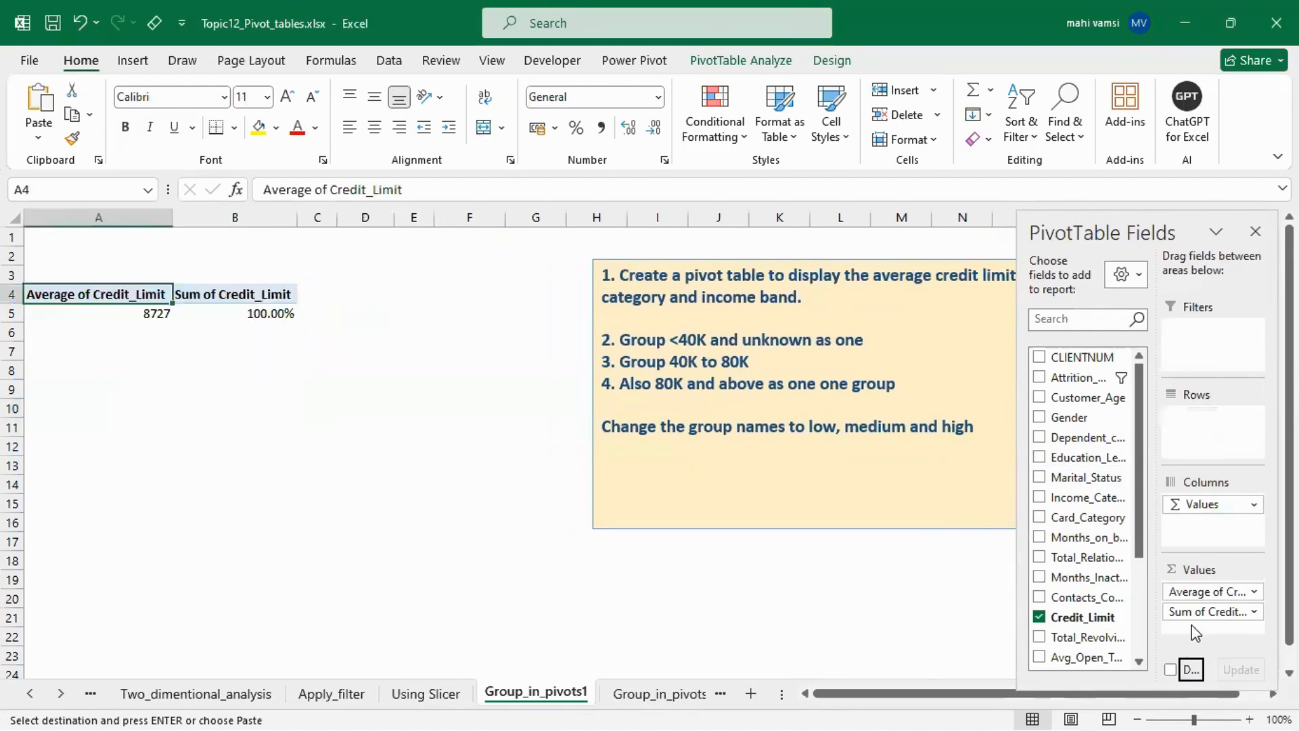
left_click_drag(1112, 660, 1114, 658)
left_click_drag(1201, 591, 979, 618)
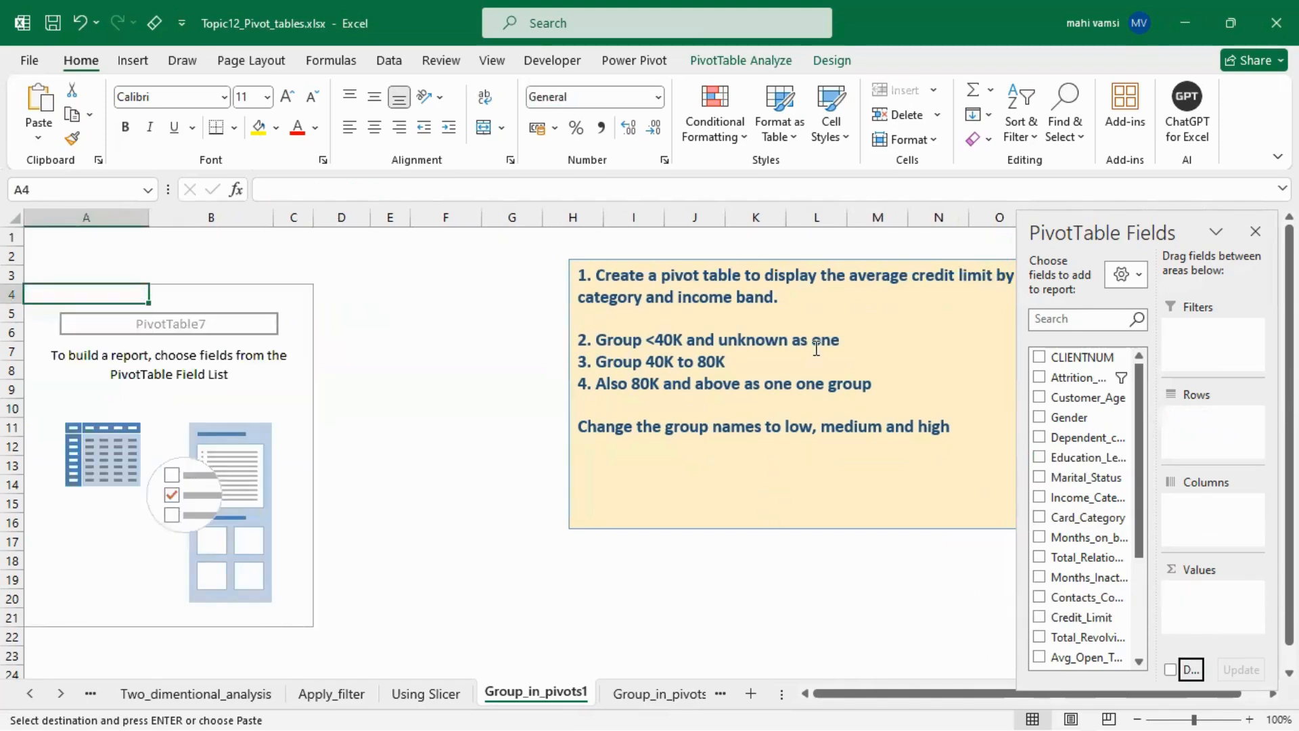
left_click(1039, 617)
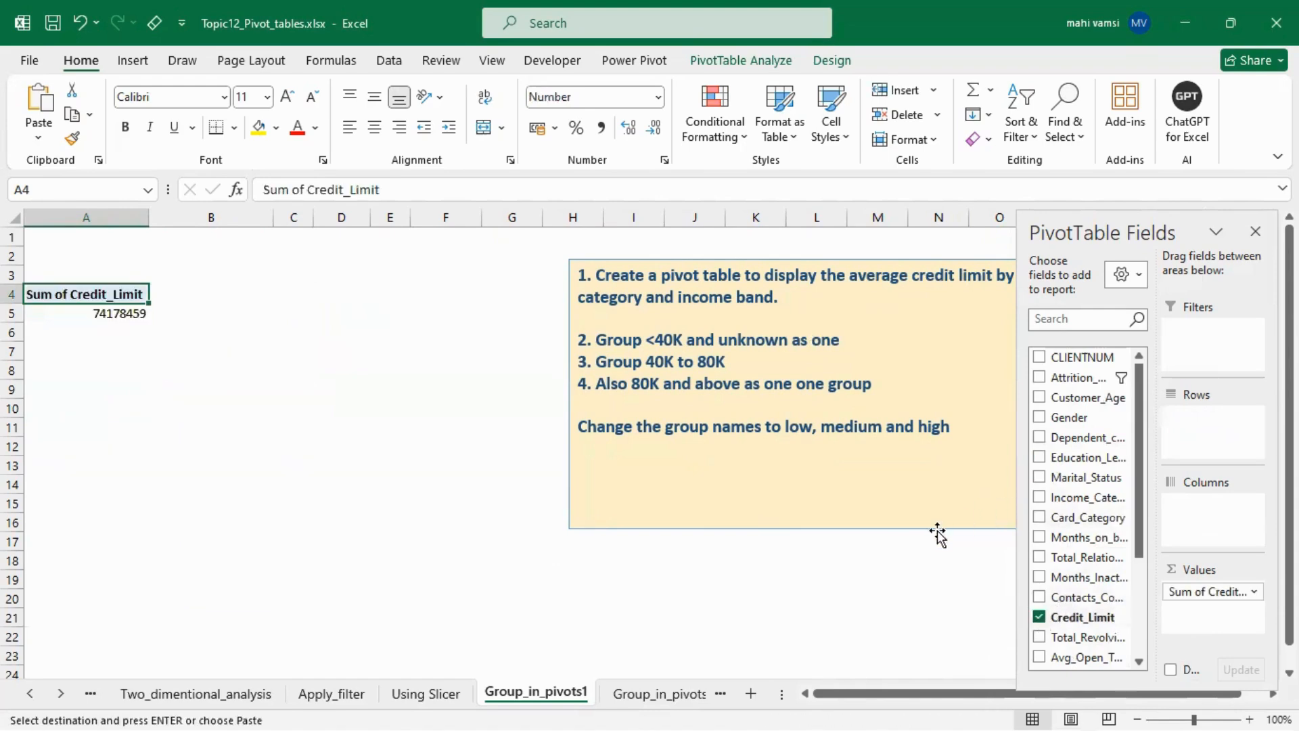
- Shift the task text box slightly further toward the pivot table and select the Credit_Limit value cell
mouse_move(885, 533)
left_mouse_down()
mouse_move(777, 545)
mouse_move(864, 525)
left_mouse_up()
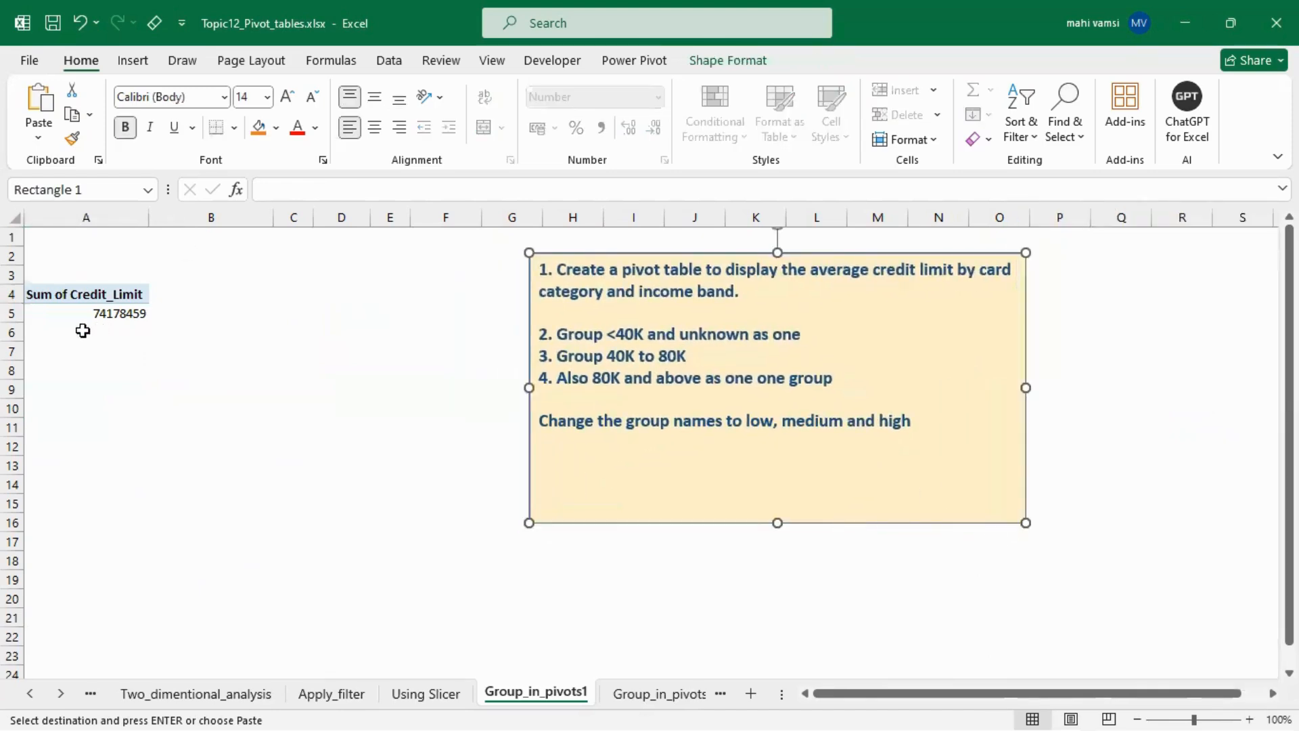
left_click(58, 313)
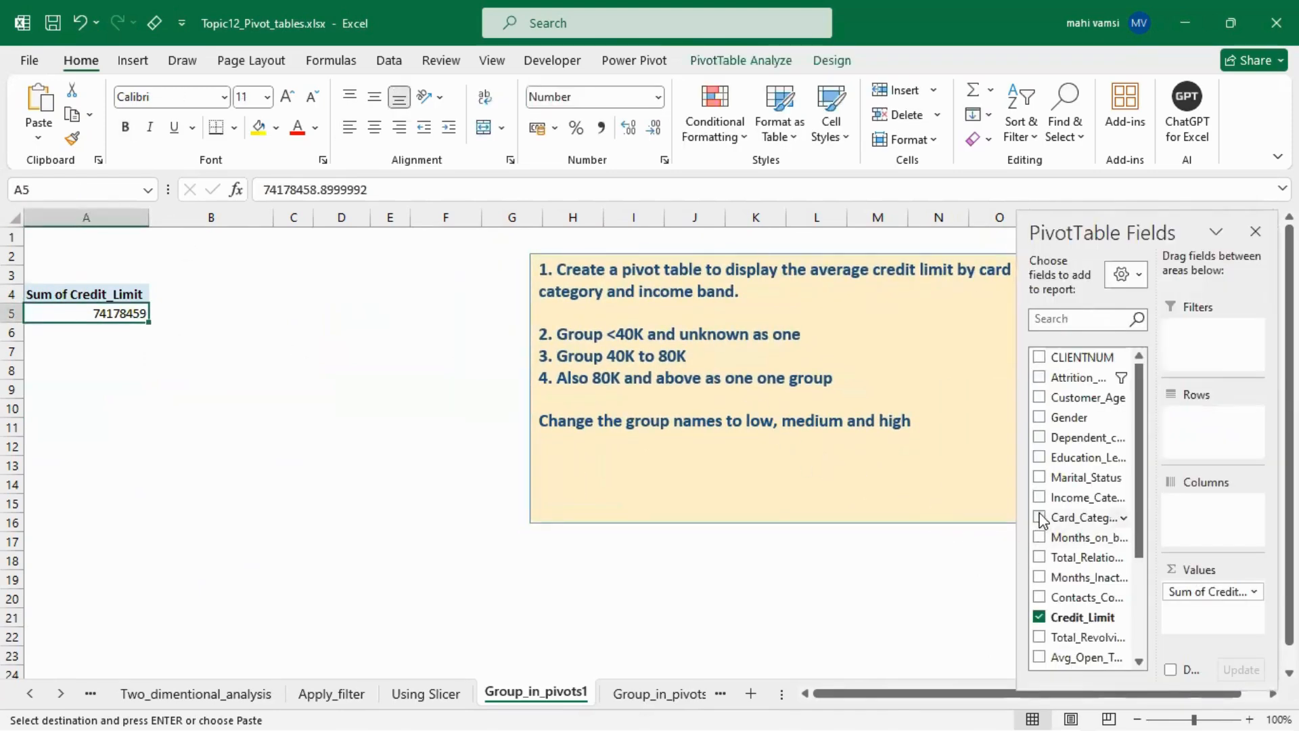
- Arrange the credit limit pivot with Income_Category in the rows and Card_Category in the columns
left_click(1040, 517)
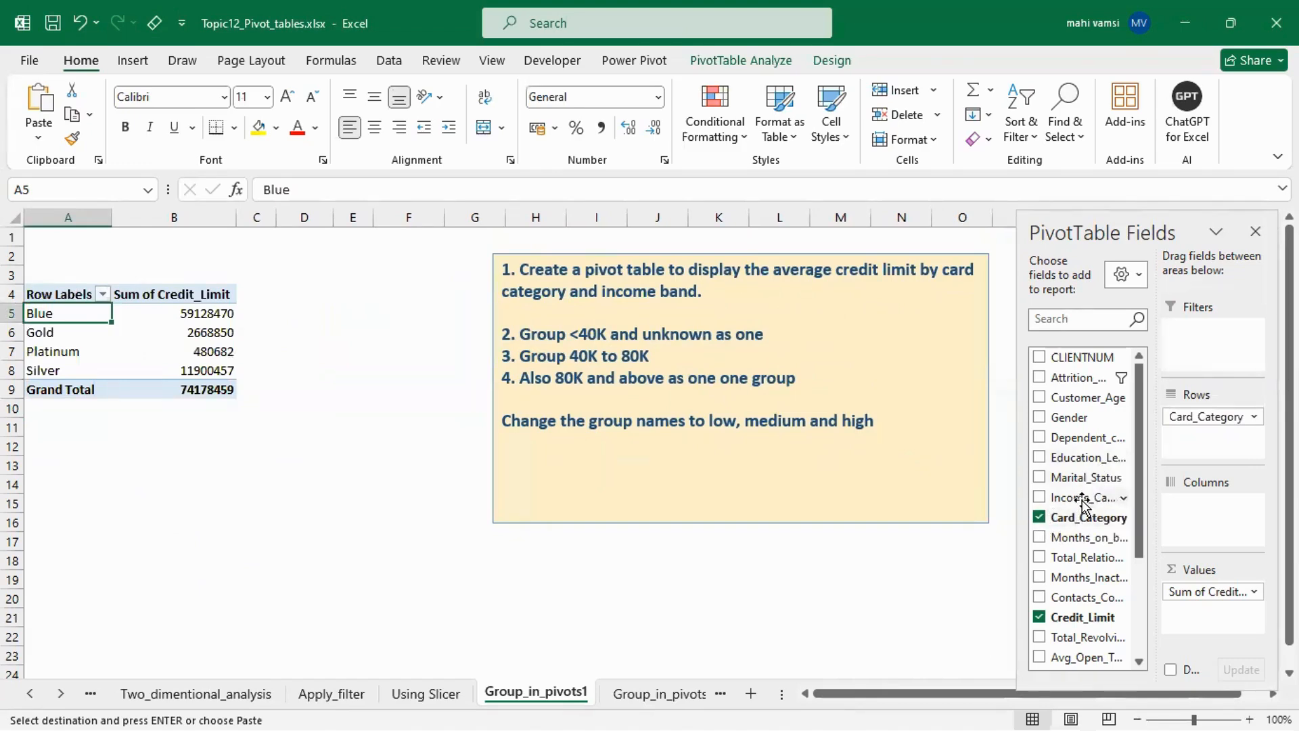
left_click(1039, 501)
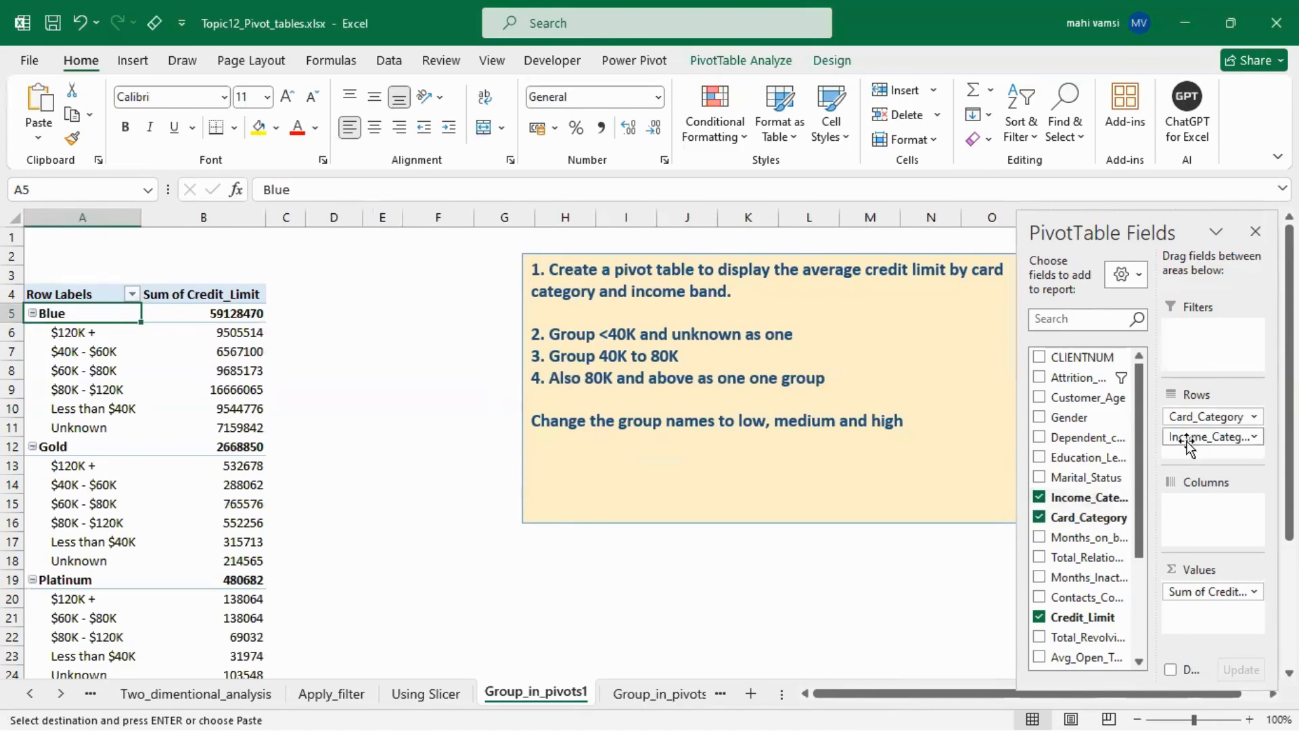
left_click_drag(1188, 445, 1209, 518)
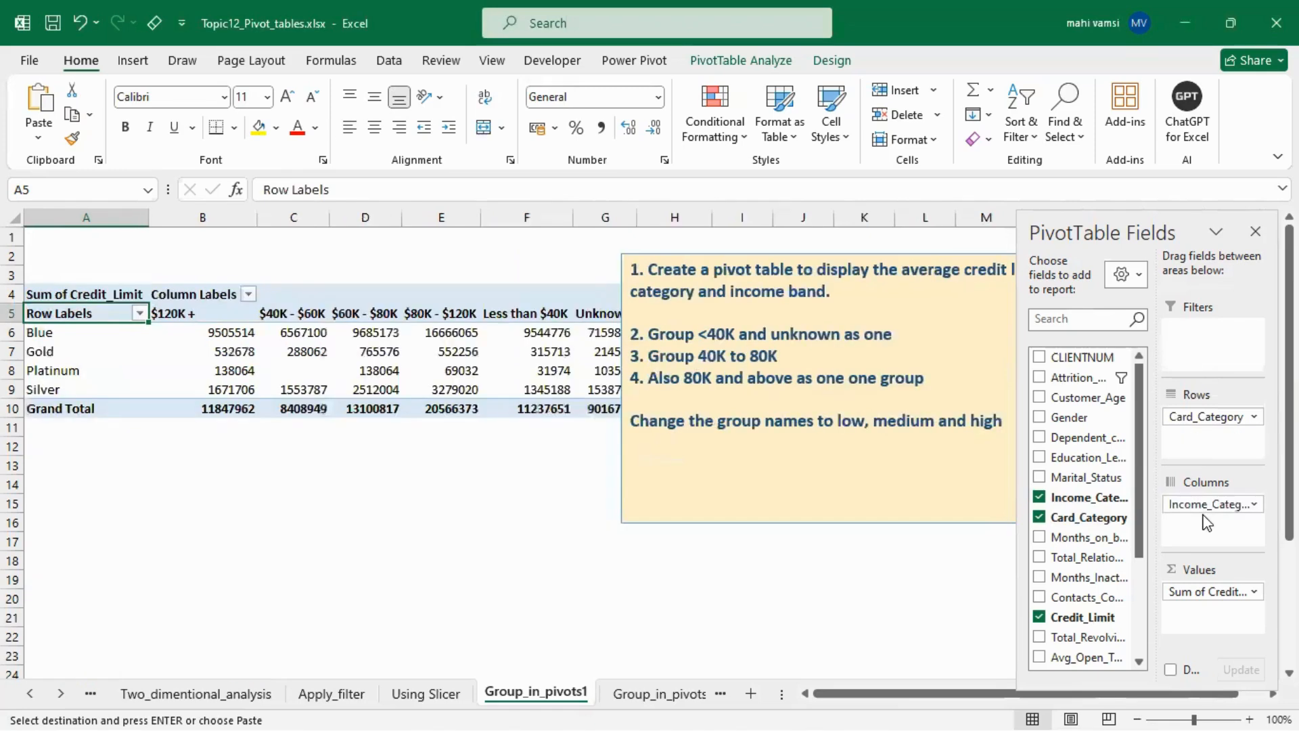
left_click_drag(1195, 416, 1199, 448)
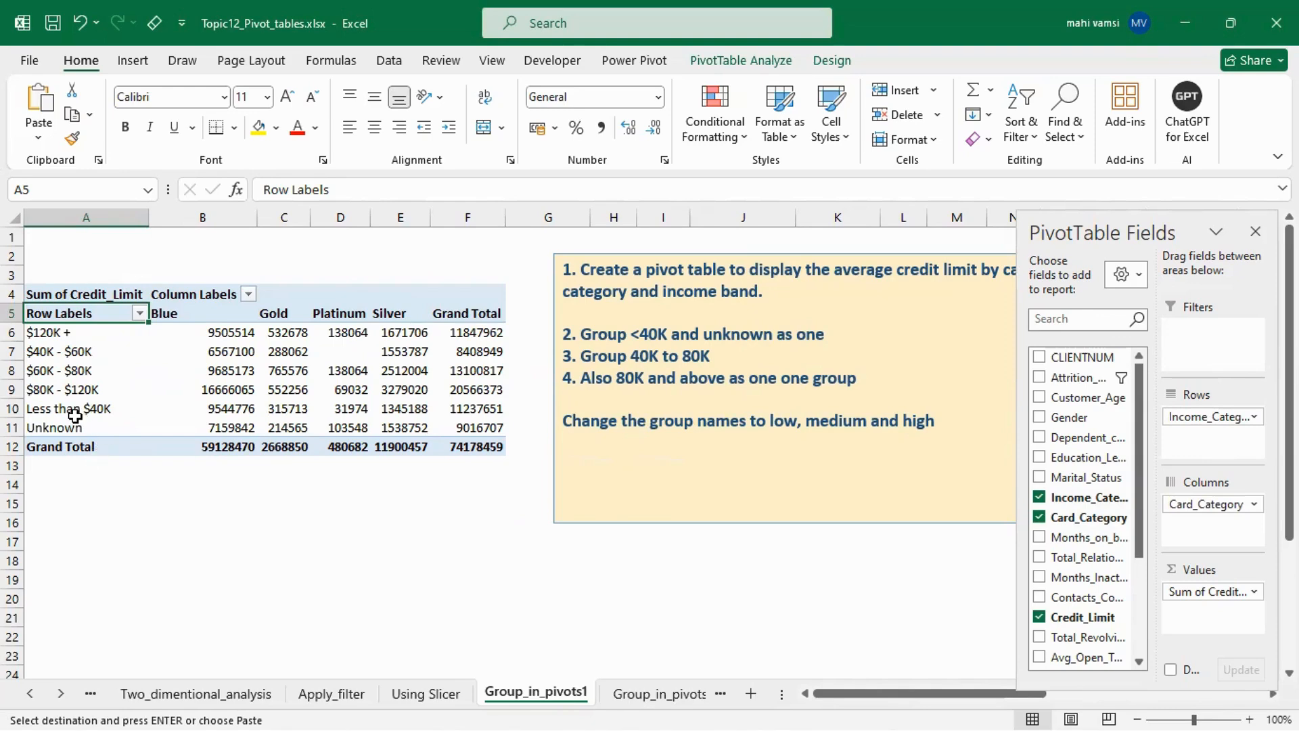
- Group the income rows into three bands: Less than $40K with Unknown, $40K to $80K, and $80K and above
left_click_drag(68, 410, 462, 405)
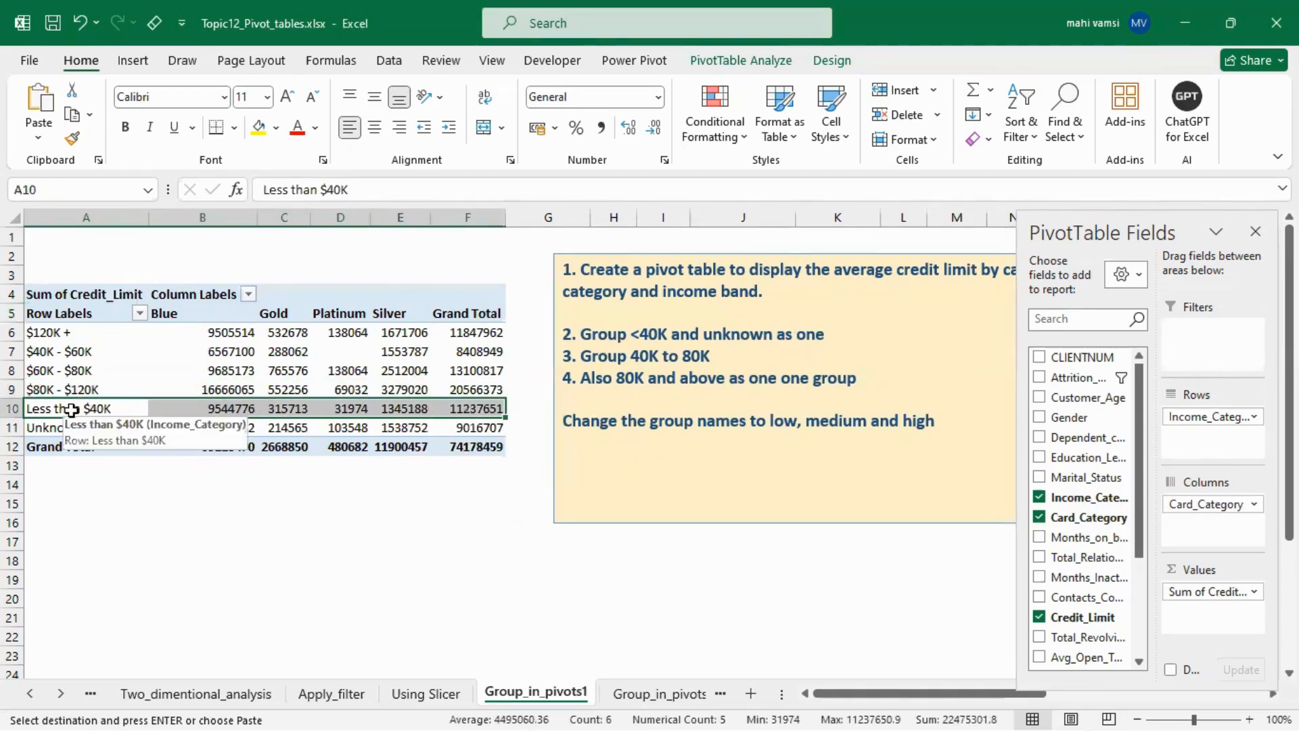
left_click_drag(74, 410, 480, 426)
right_click(308, 420)
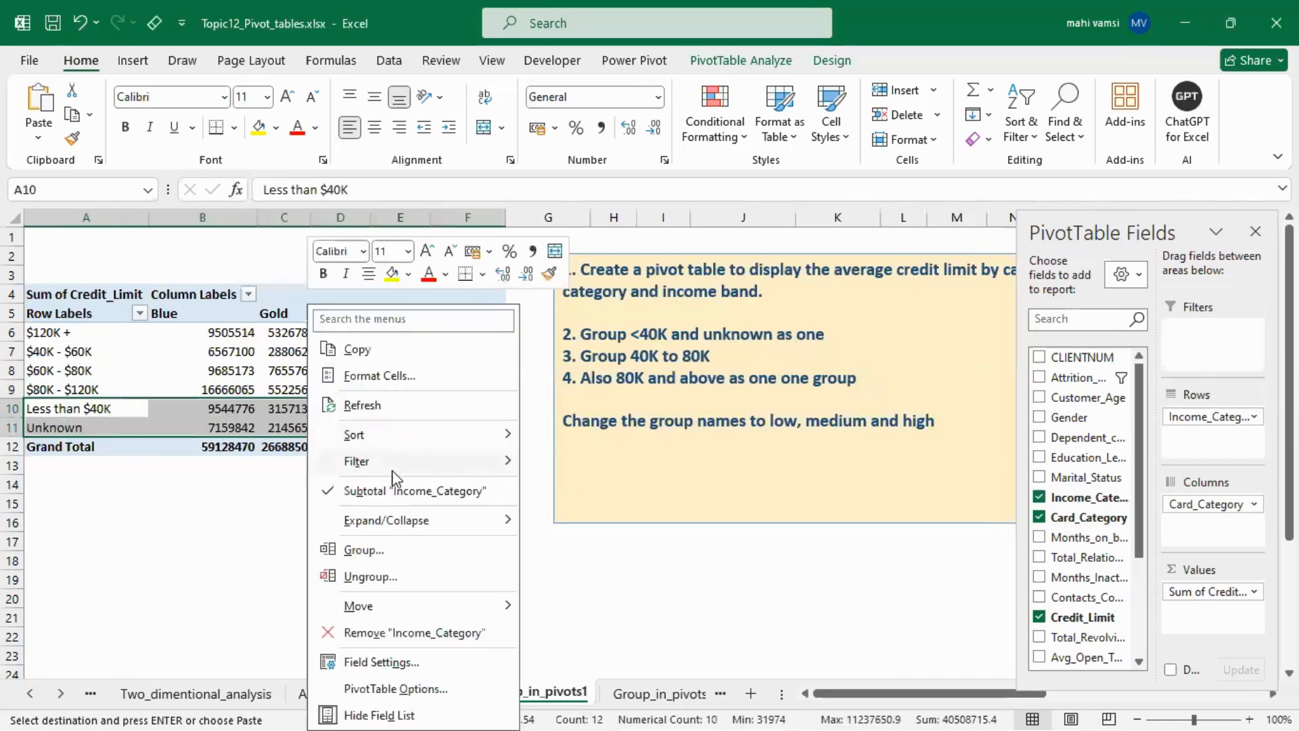
left_click(364, 550)
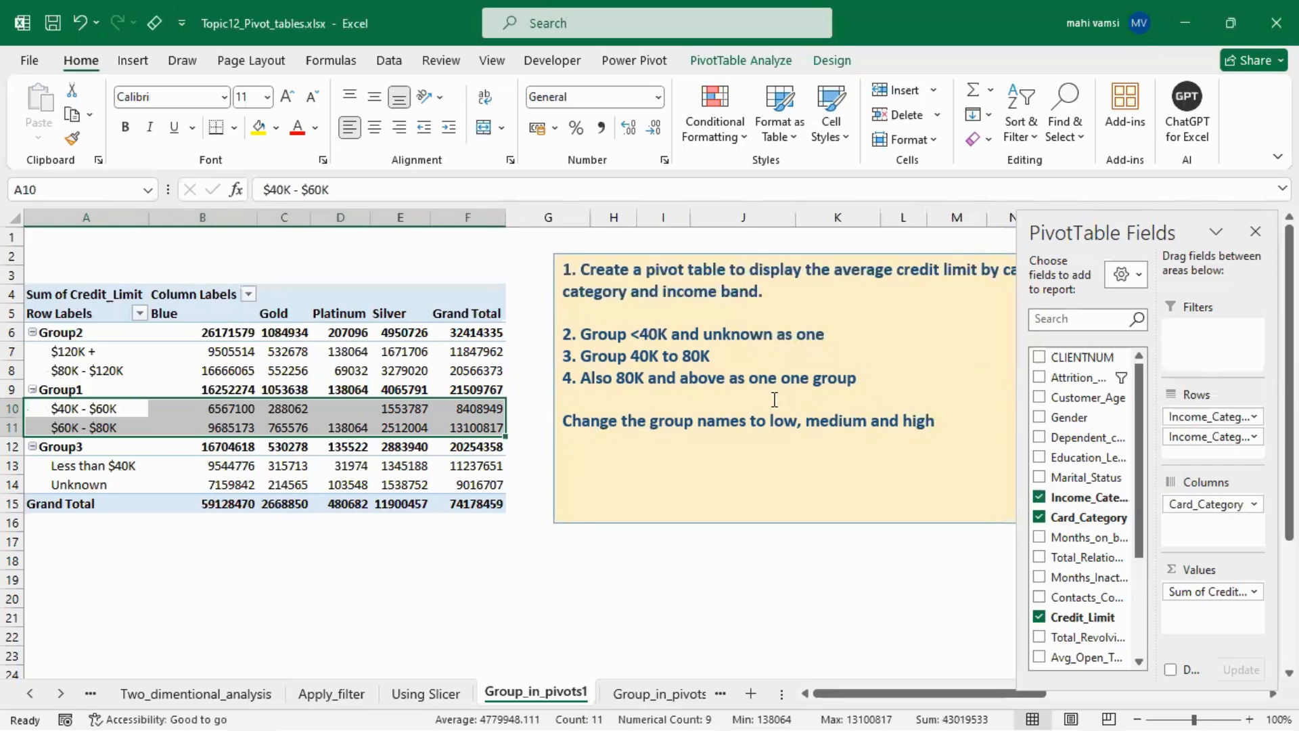
- Rename the group containing Less than $40K and Unknown as low
left_click(88, 448)
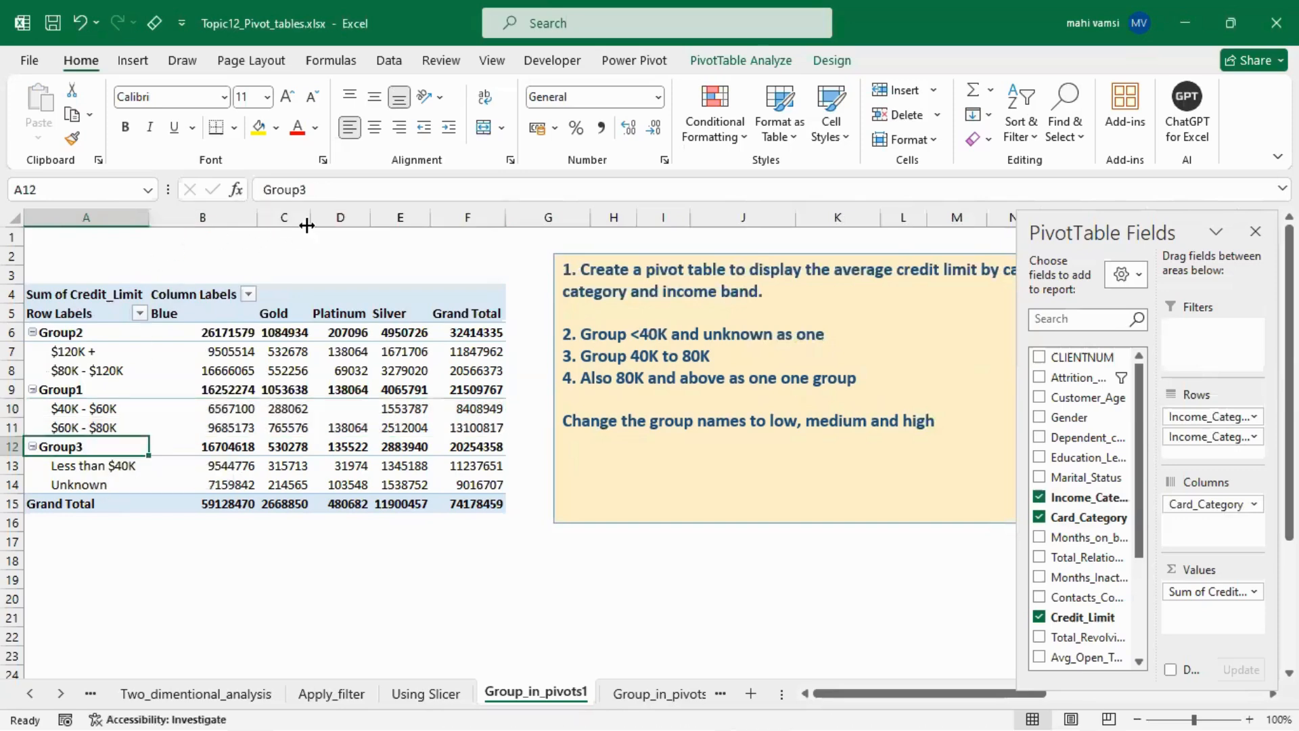
left_click(326, 197)
double_click(326, 198)
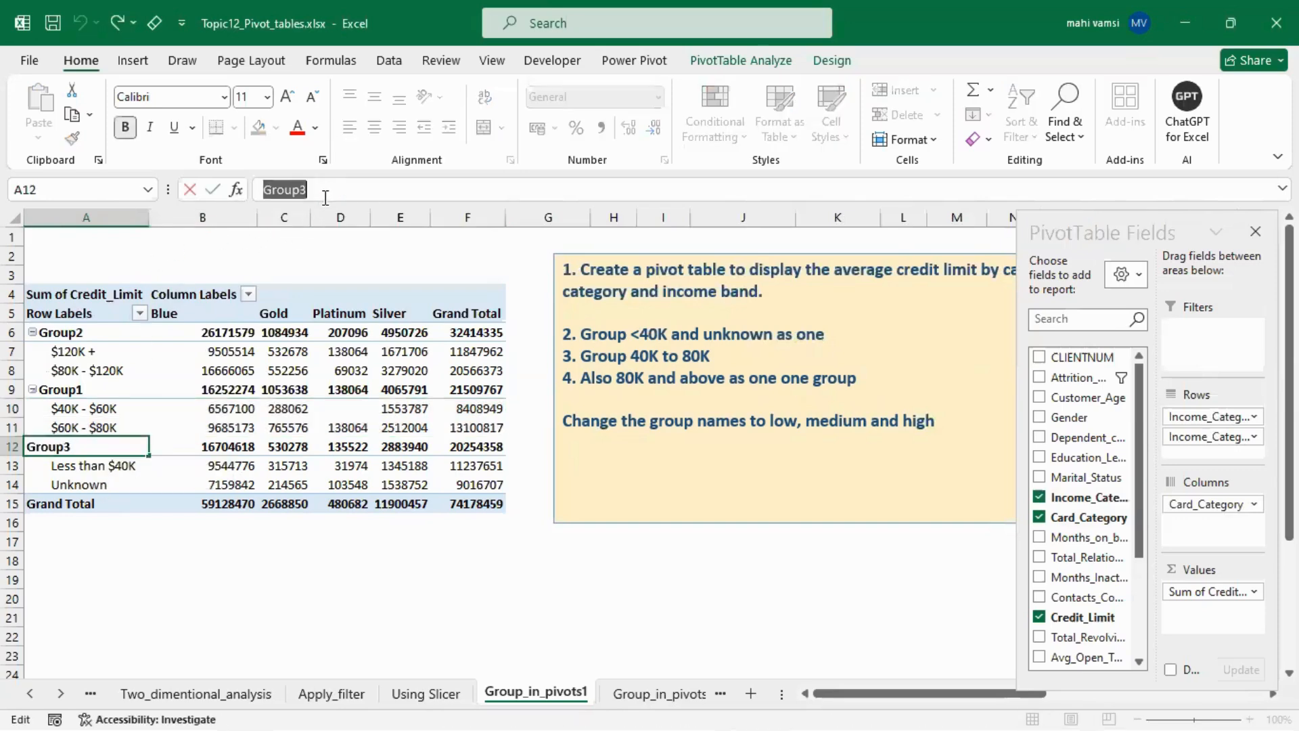
key("BackSpace")
key("Return")
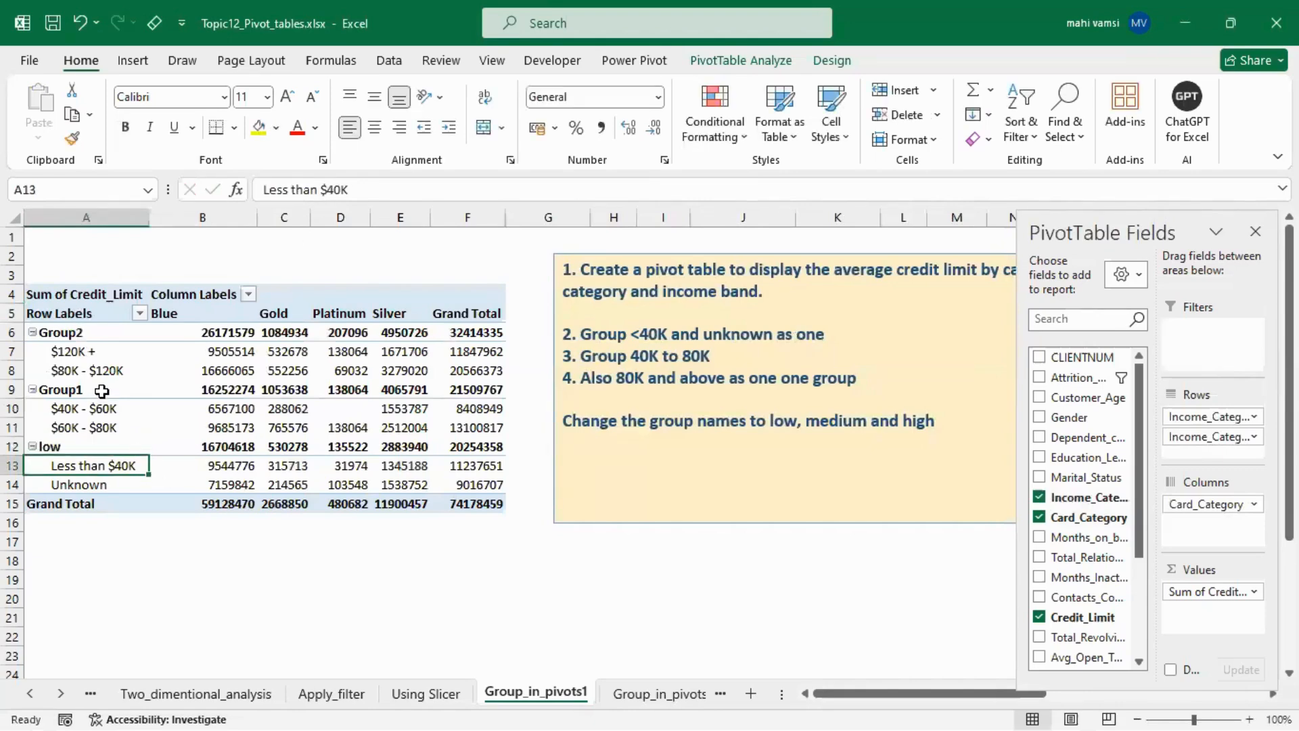
- Rename the group containing $40K - $60K and $60K - $80K as medium
left_click(101, 391)
left_click(327, 191)
double_click(327, 190)
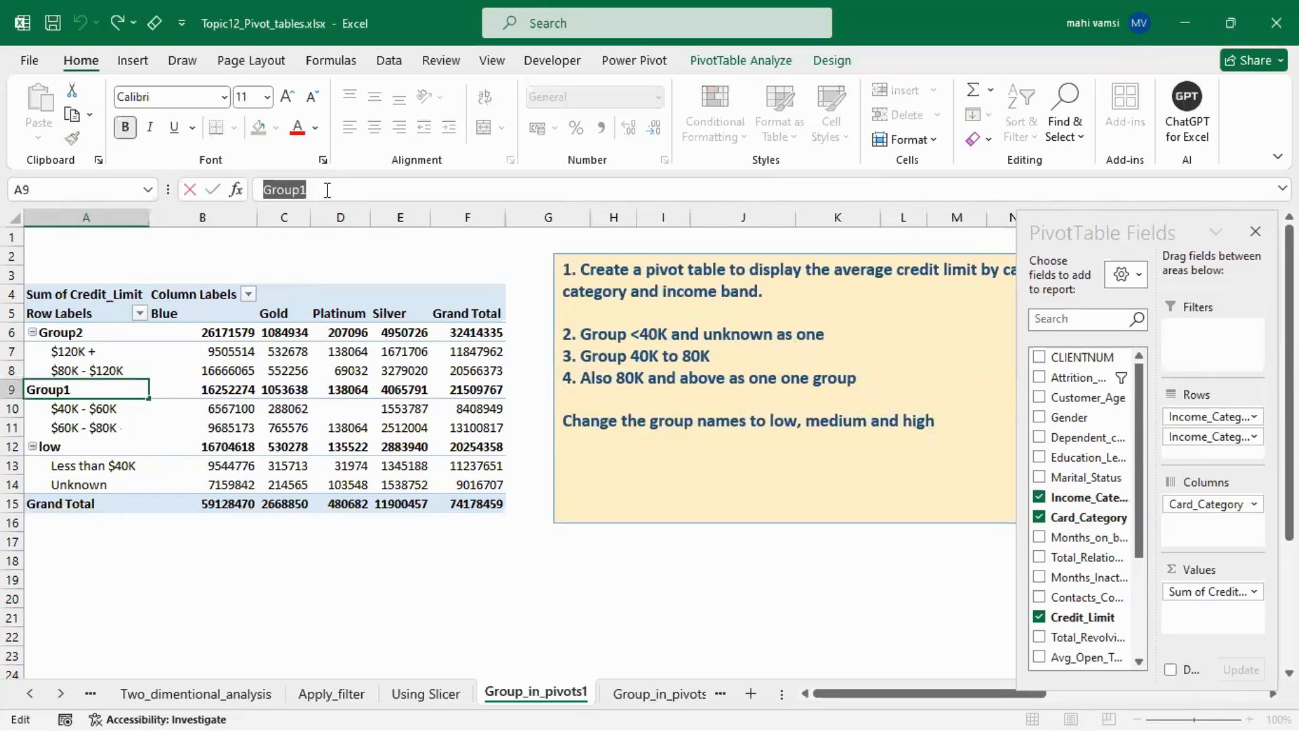
type("med")
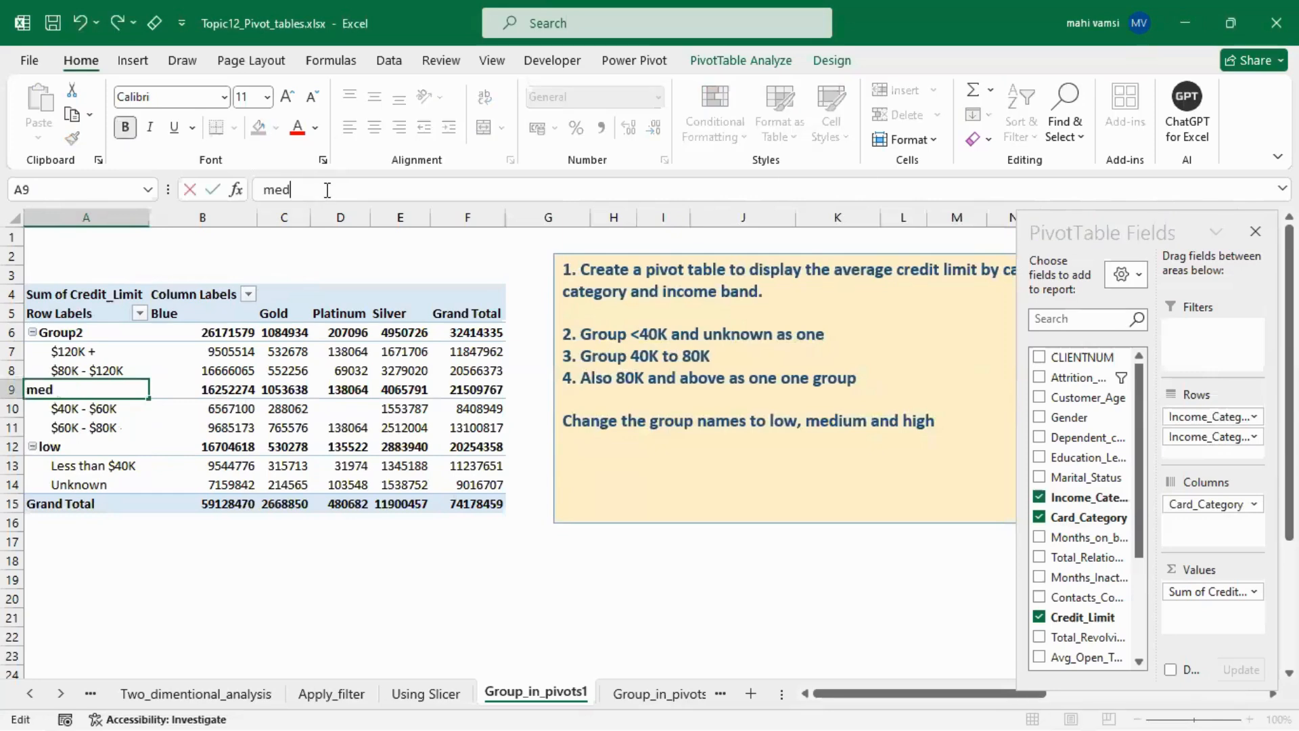
type("ium")
key("Return")
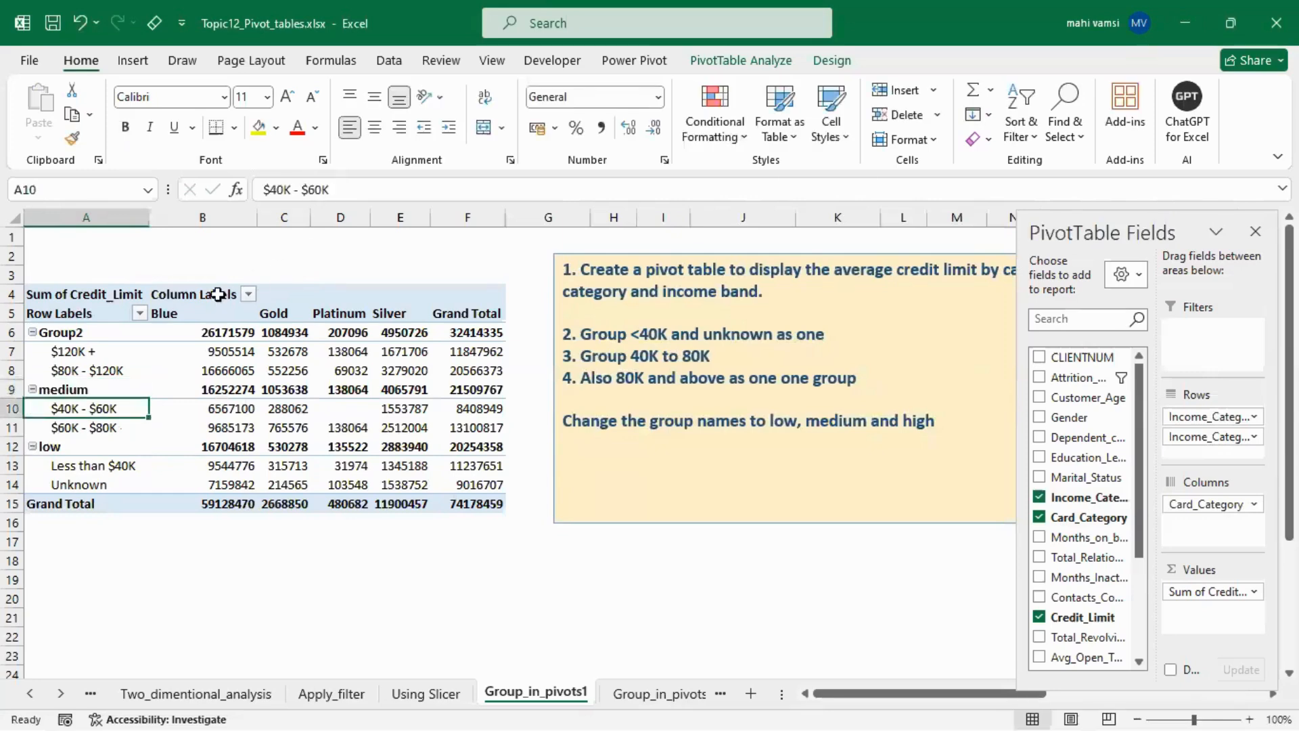
- Rename the group containing $80K - $120K and $120K + as high
left_click(96, 331)
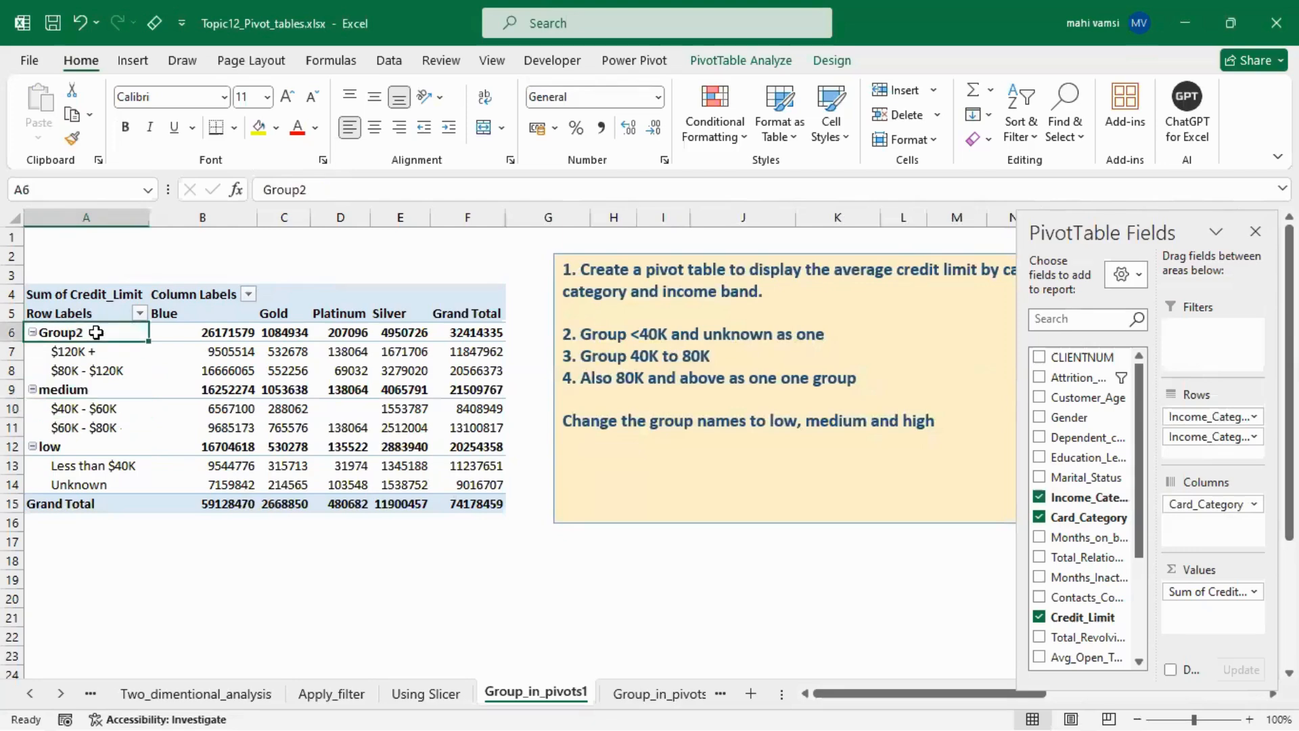
left_click(336, 196)
double_click(337, 195)
key("BackSpace")
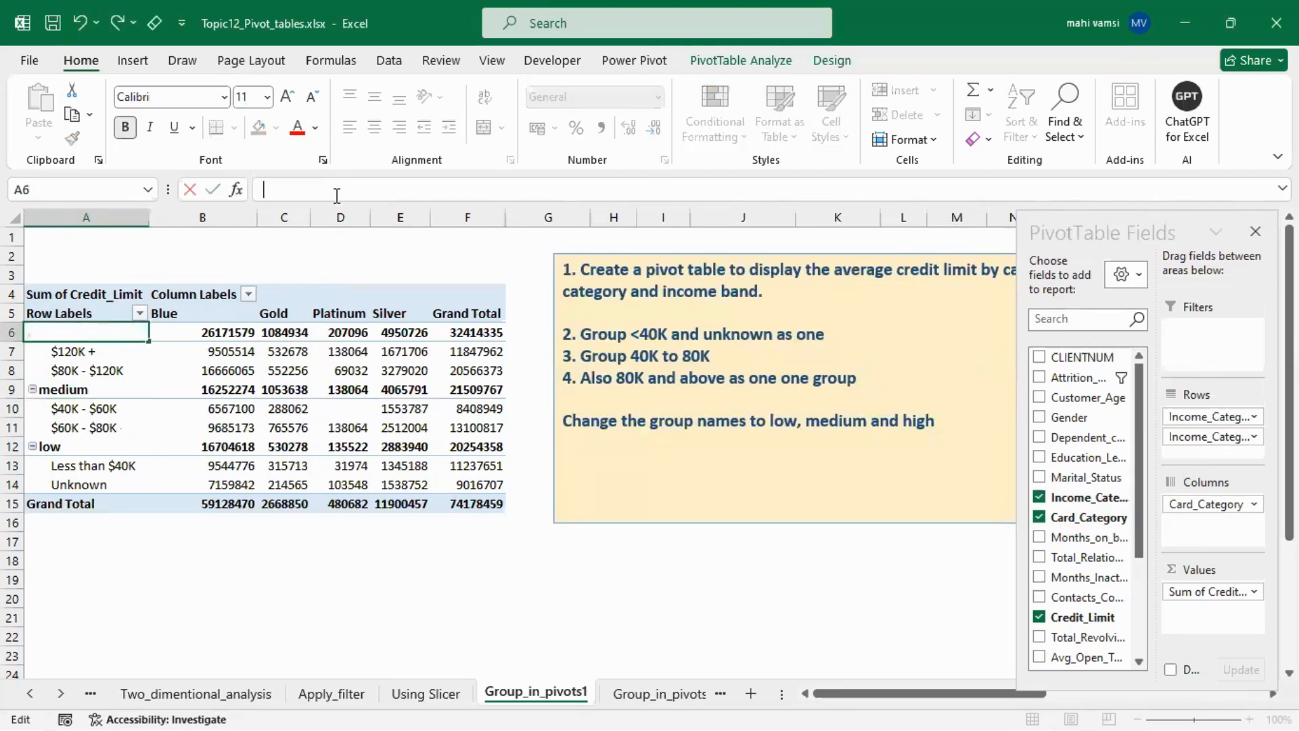
key("Return")
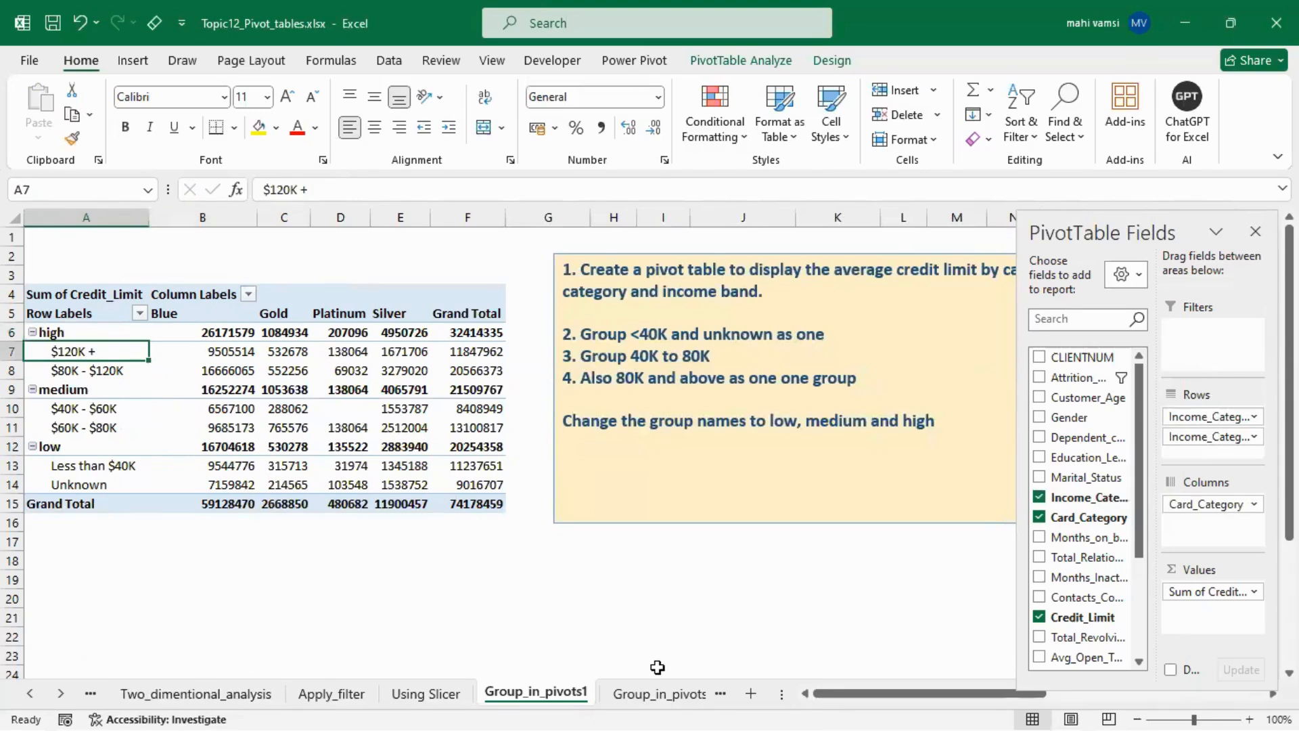
- Review the tasks and pivots on the Group_in_pivots2, Table_value_Formatting and Using Slicer sheets
left_click(668, 690)
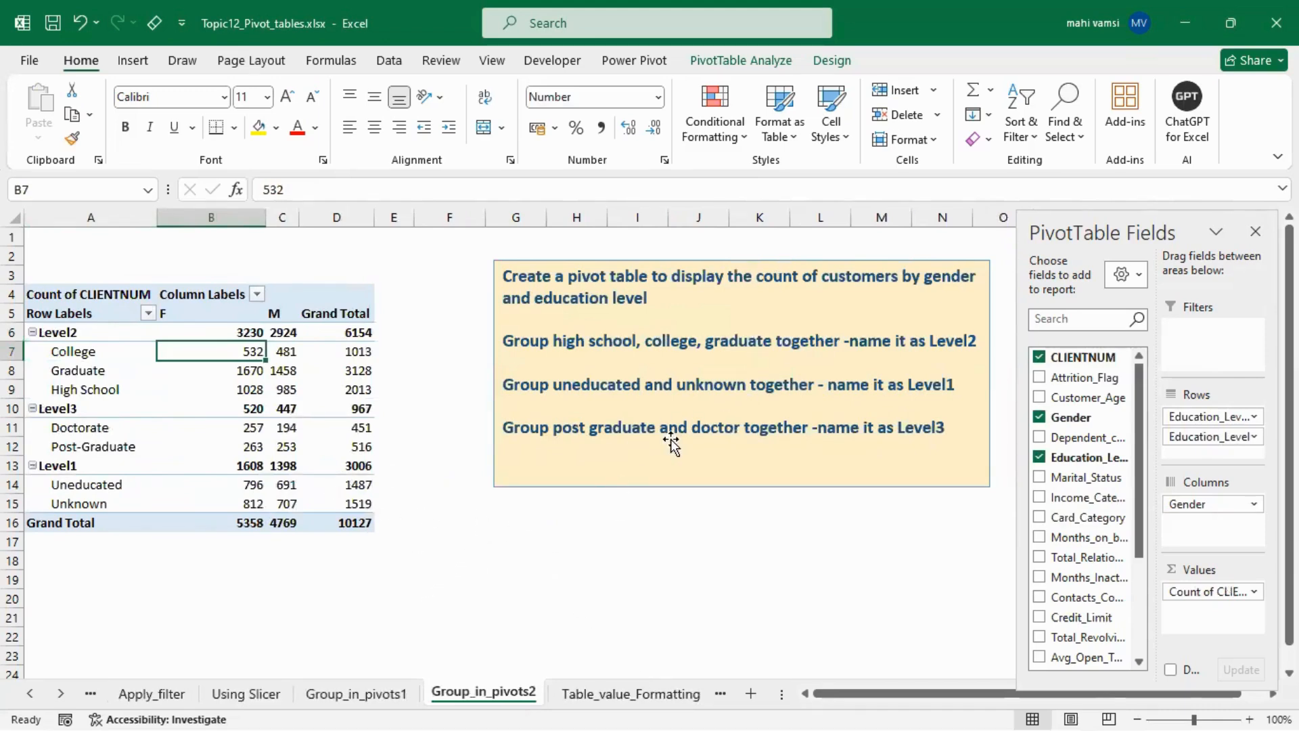
left_click(634, 698)
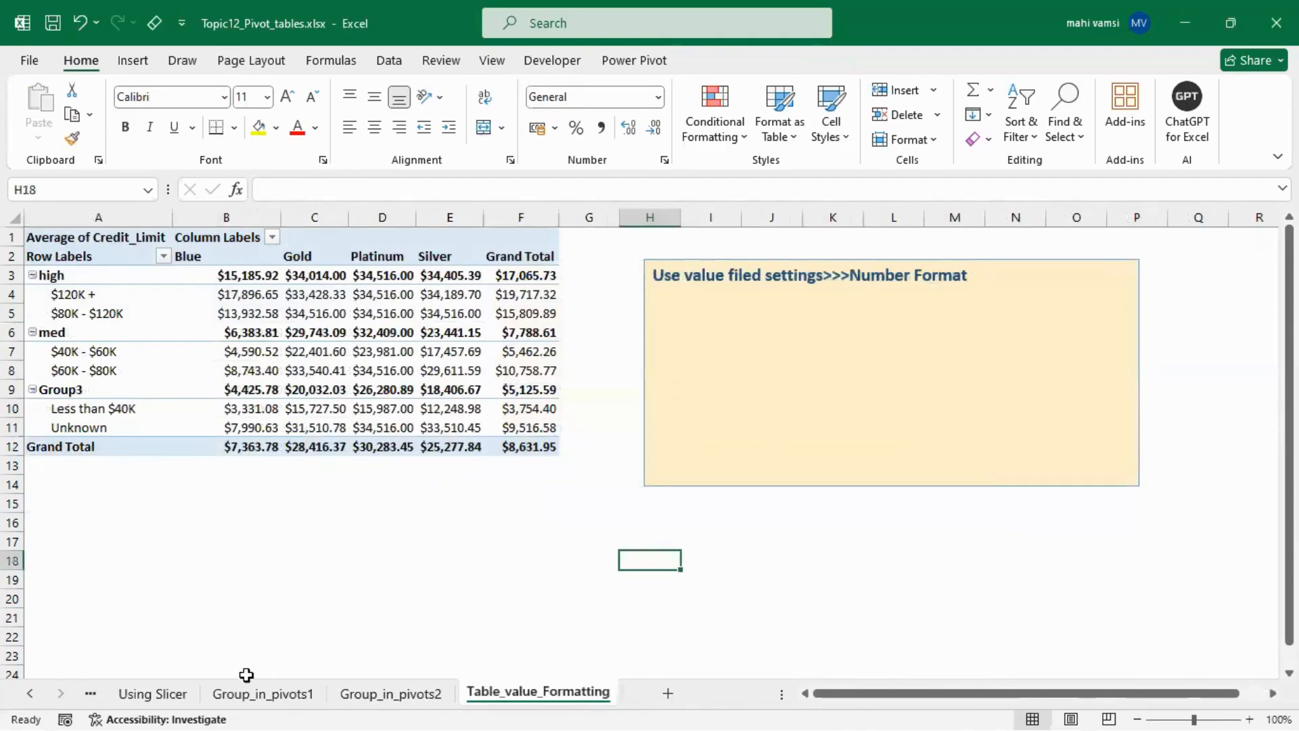
left_click(245, 699)
left_click(153, 693)
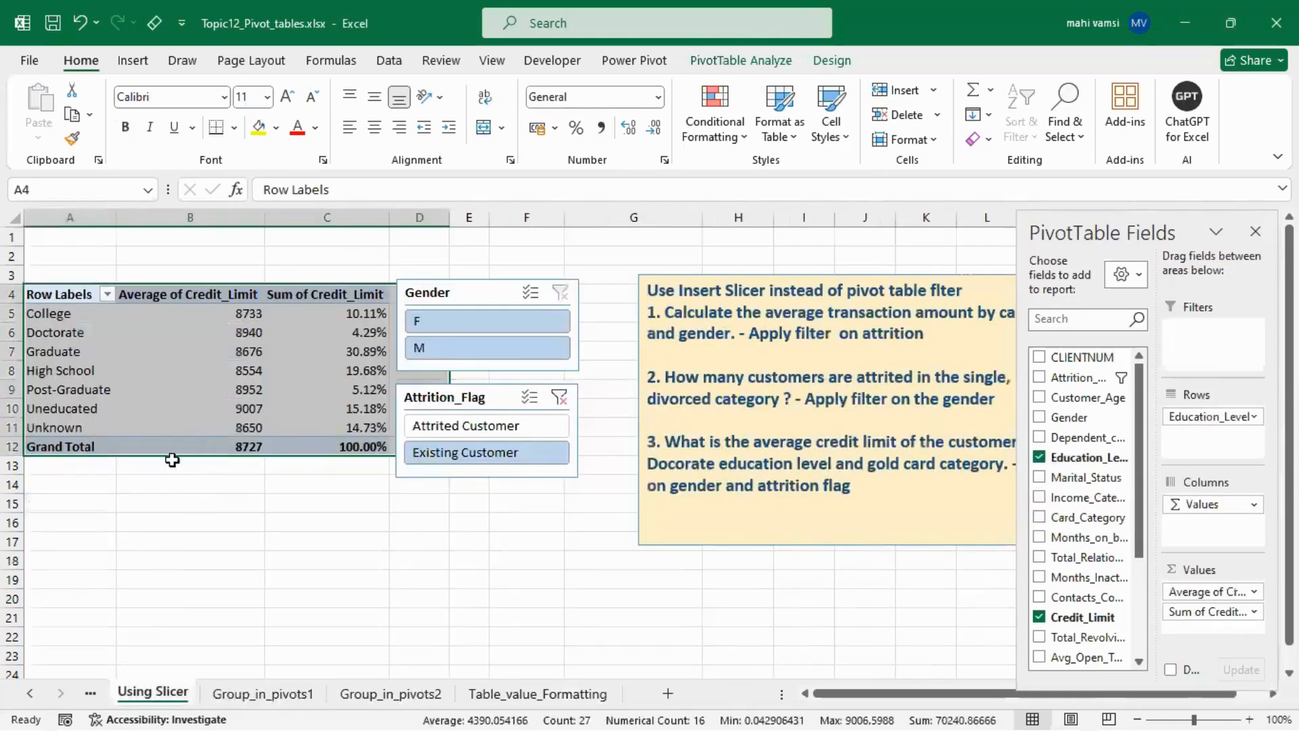
- On the Apply_filter sheet, replace Credit_Limit in the pivot's values with Total_Trans_Amt
left_click(90, 693)
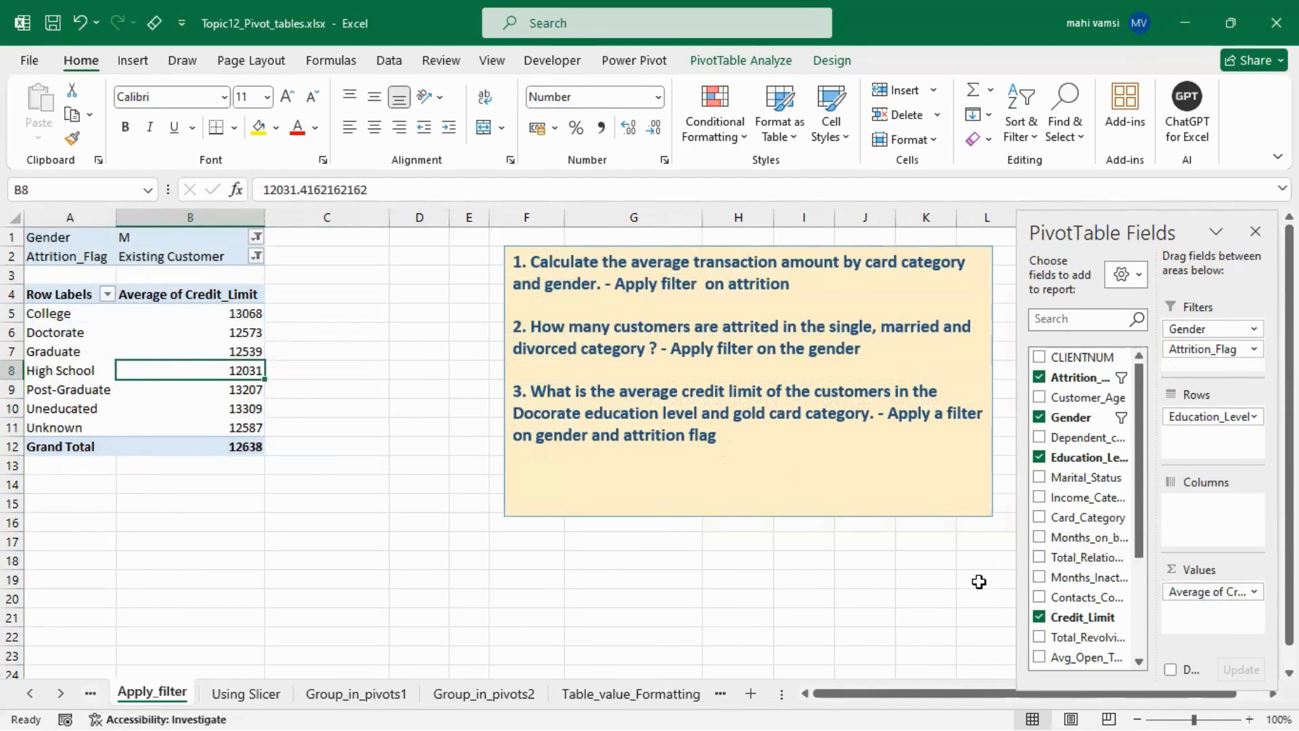
left_click_drag(1192, 599, 976, 623)
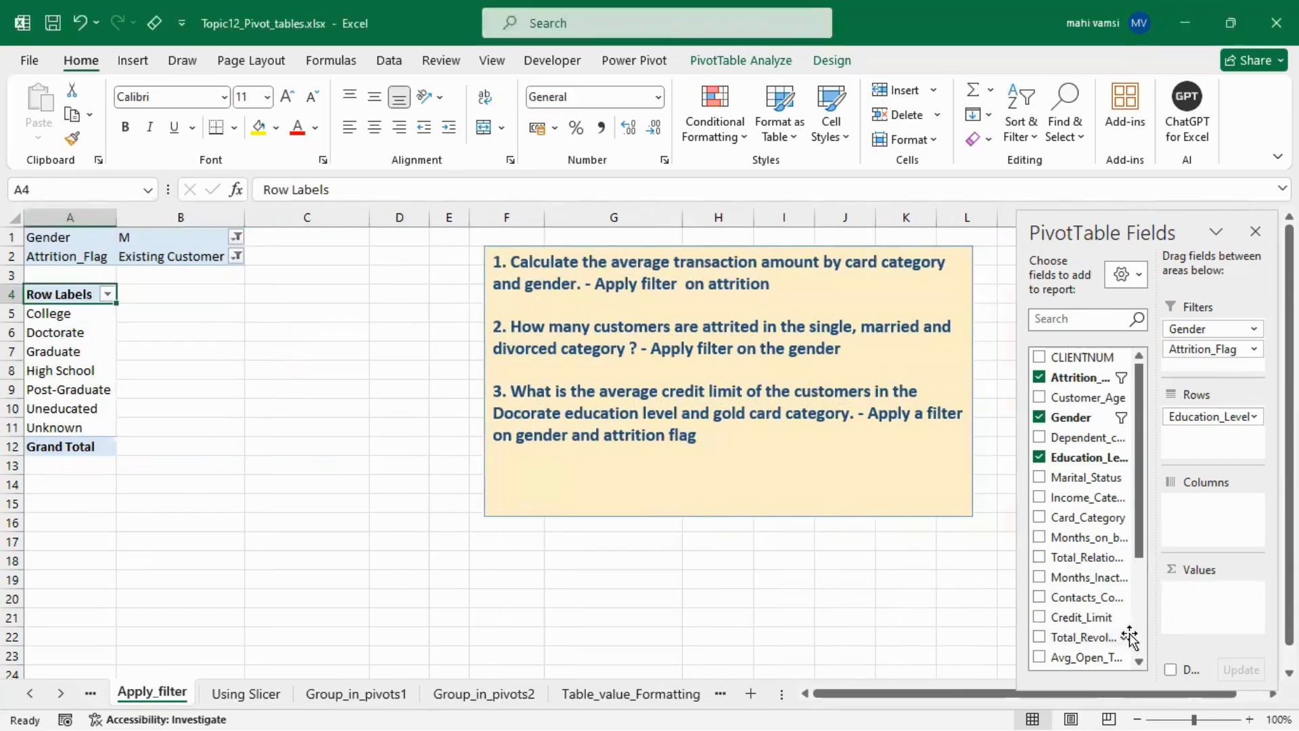
left_click(1142, 640)
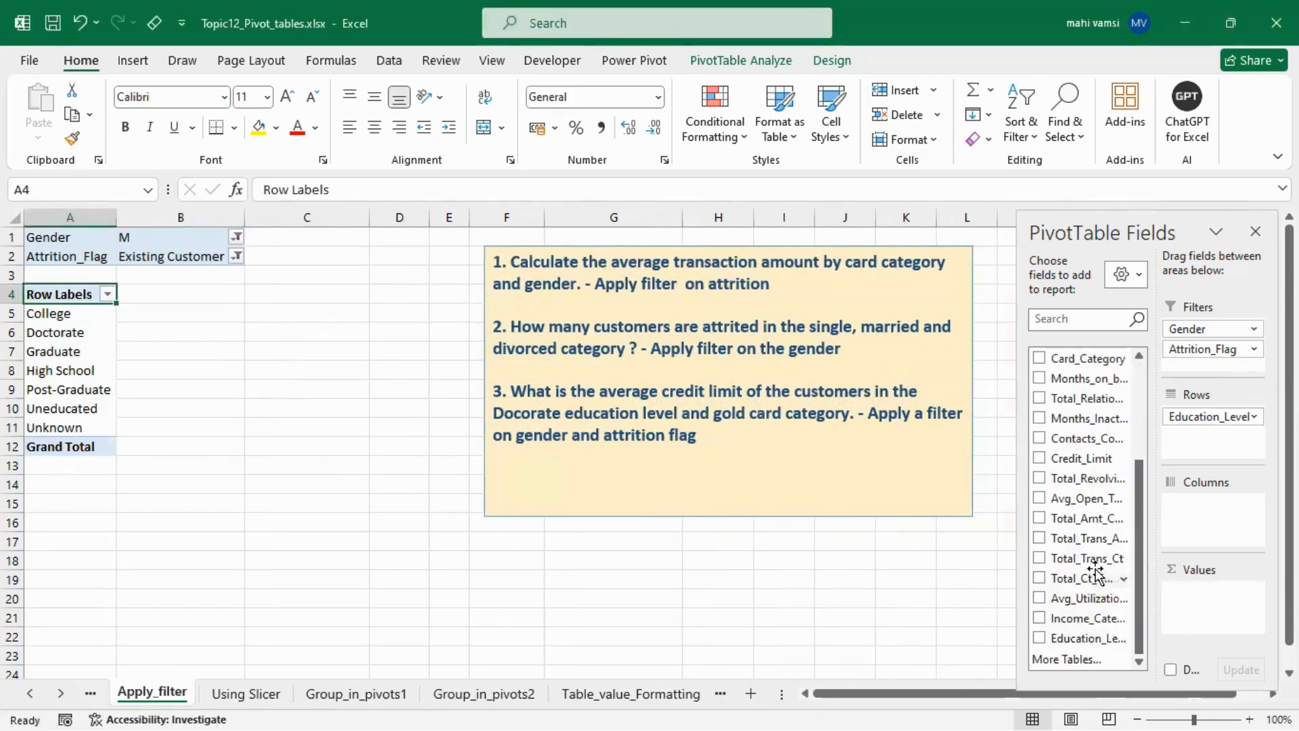
left_click_drag(1072, 542, 1196, 612)
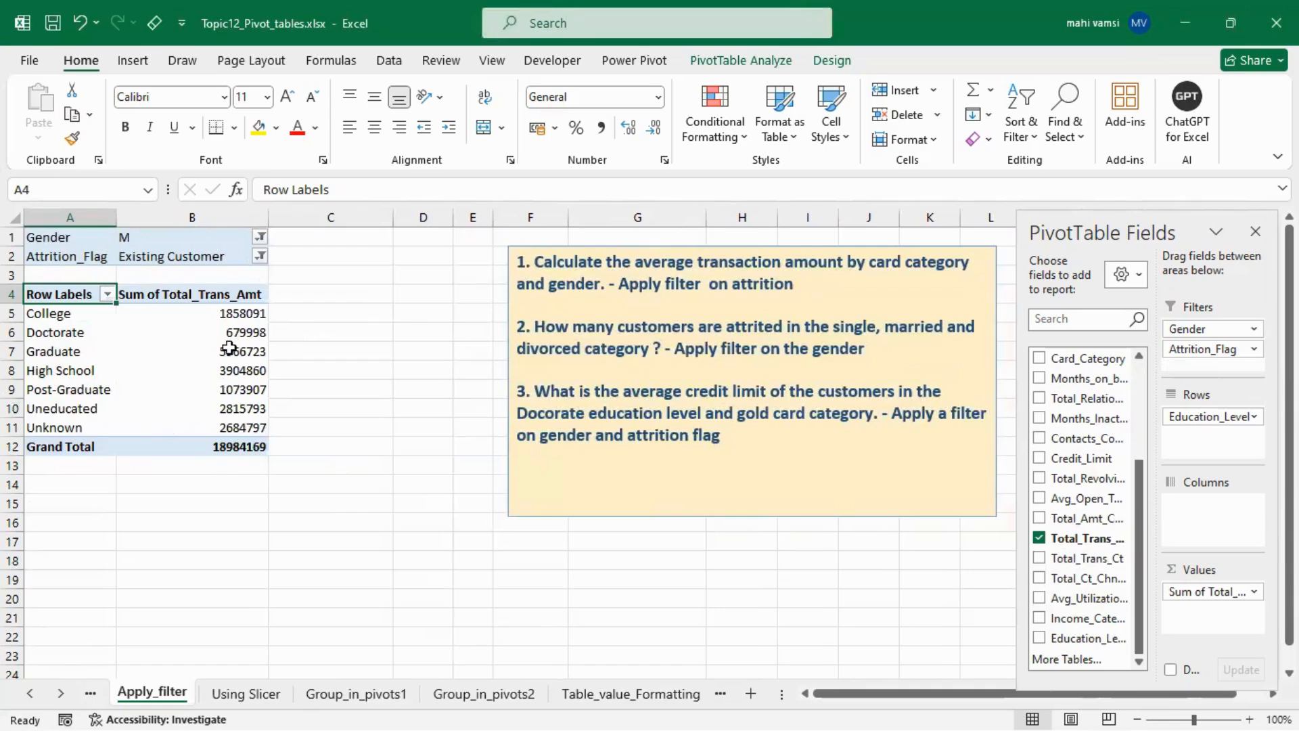
- Set the number format of the Total_Trans_Amt values to Number with 0 decimal places and the 1000 separator
left_click(195, 351)
right_click(195, 351)
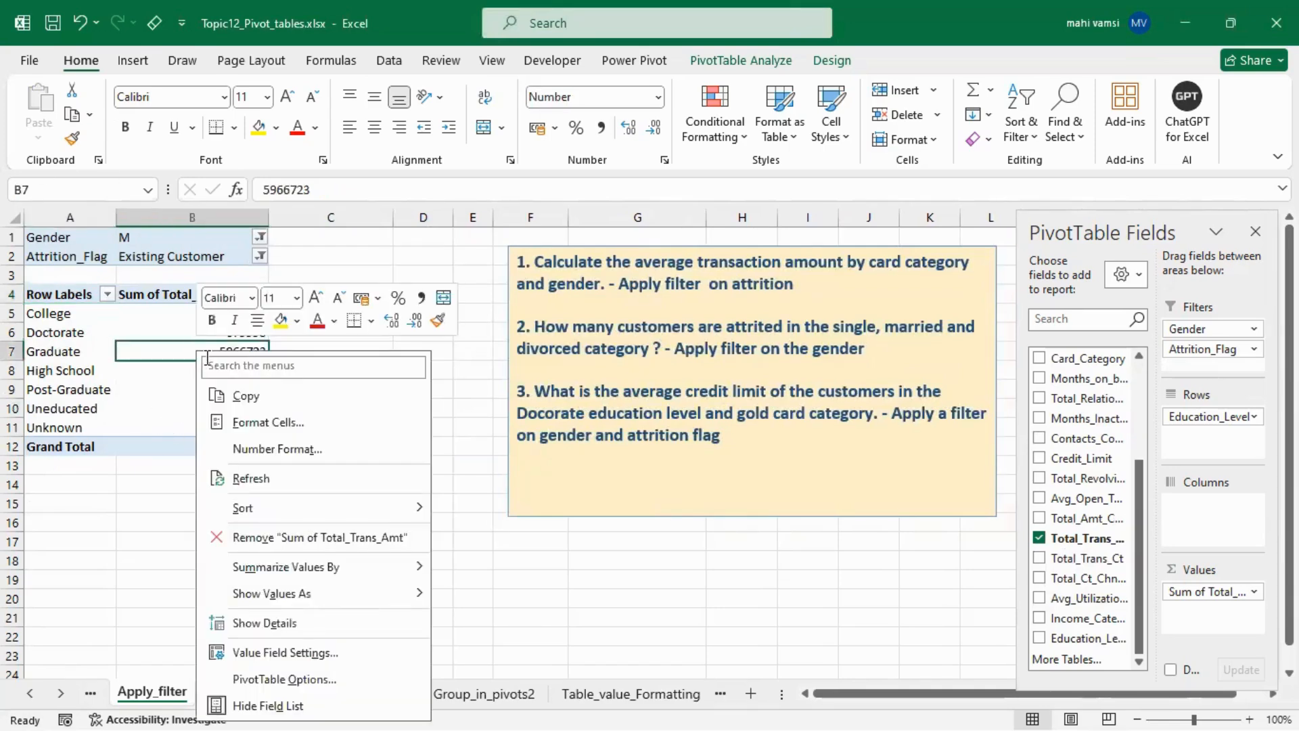
left_click(283, 453)
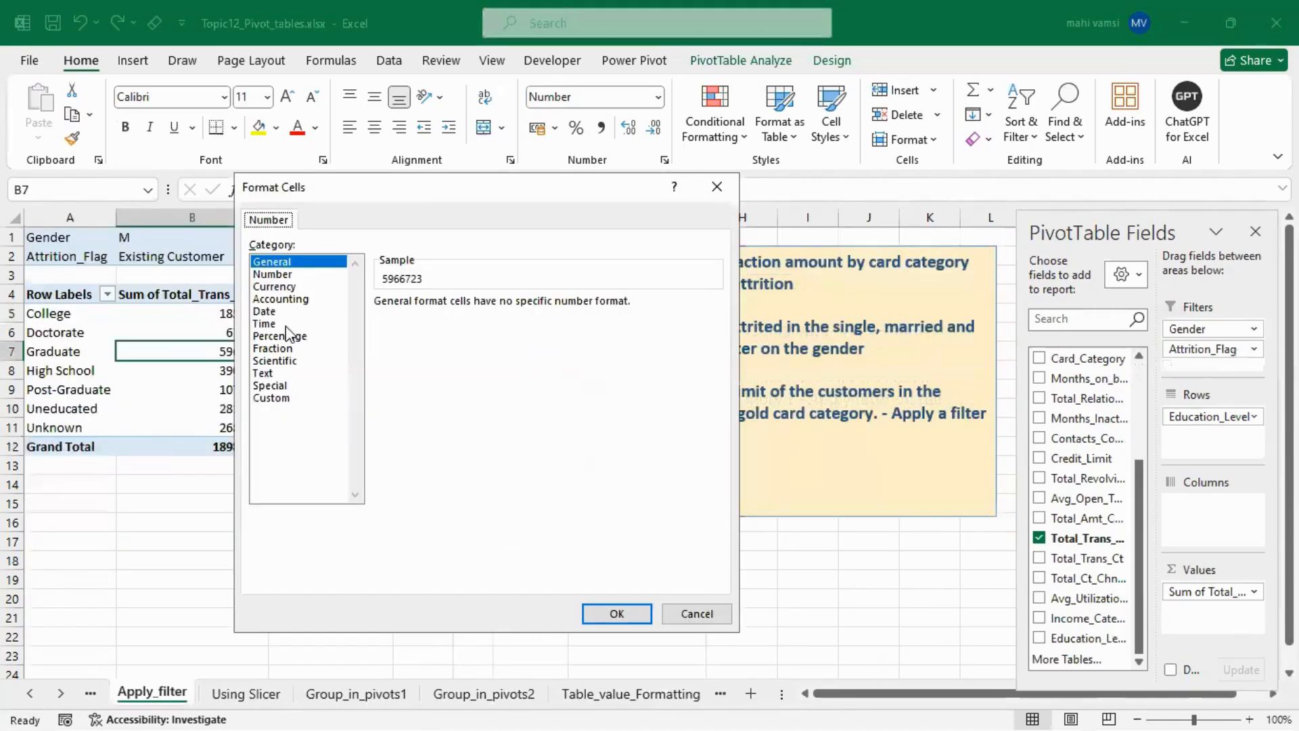
left_click(283, 277)
left_click(504, 306)
left_click(504, 306)
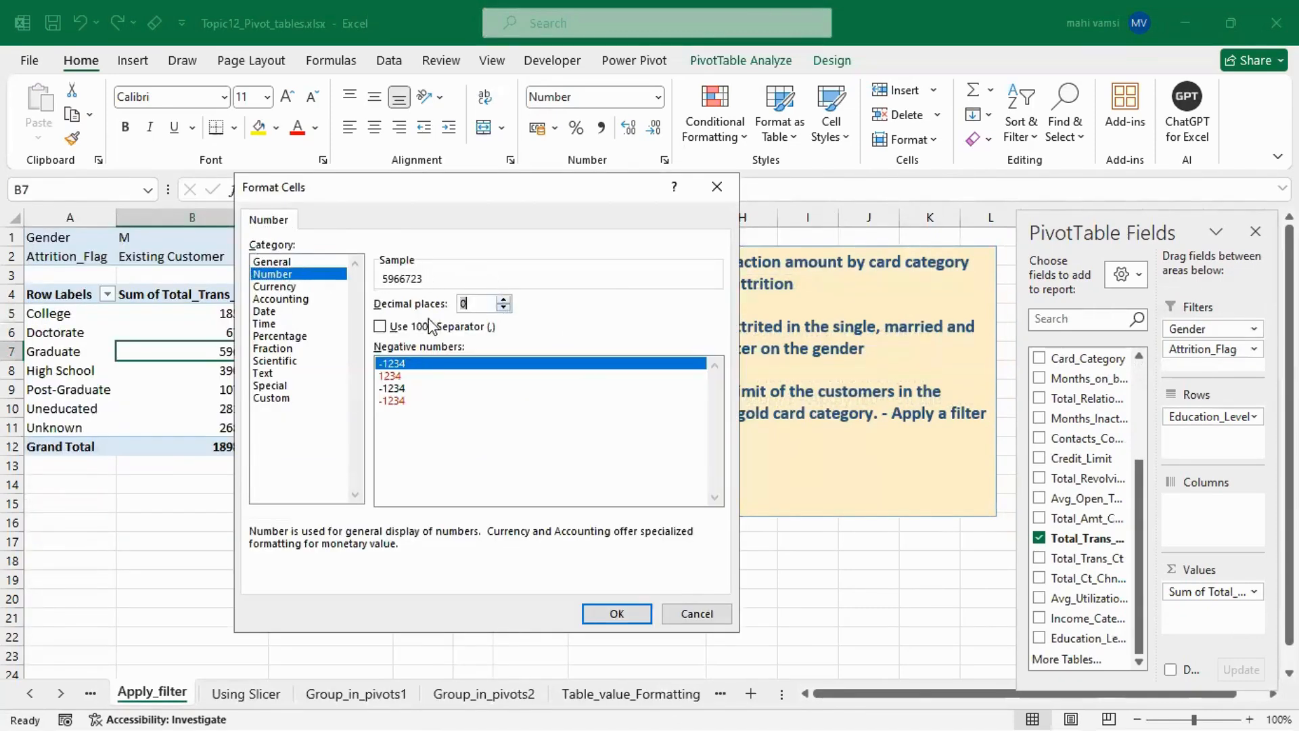
left_click(381, 327)
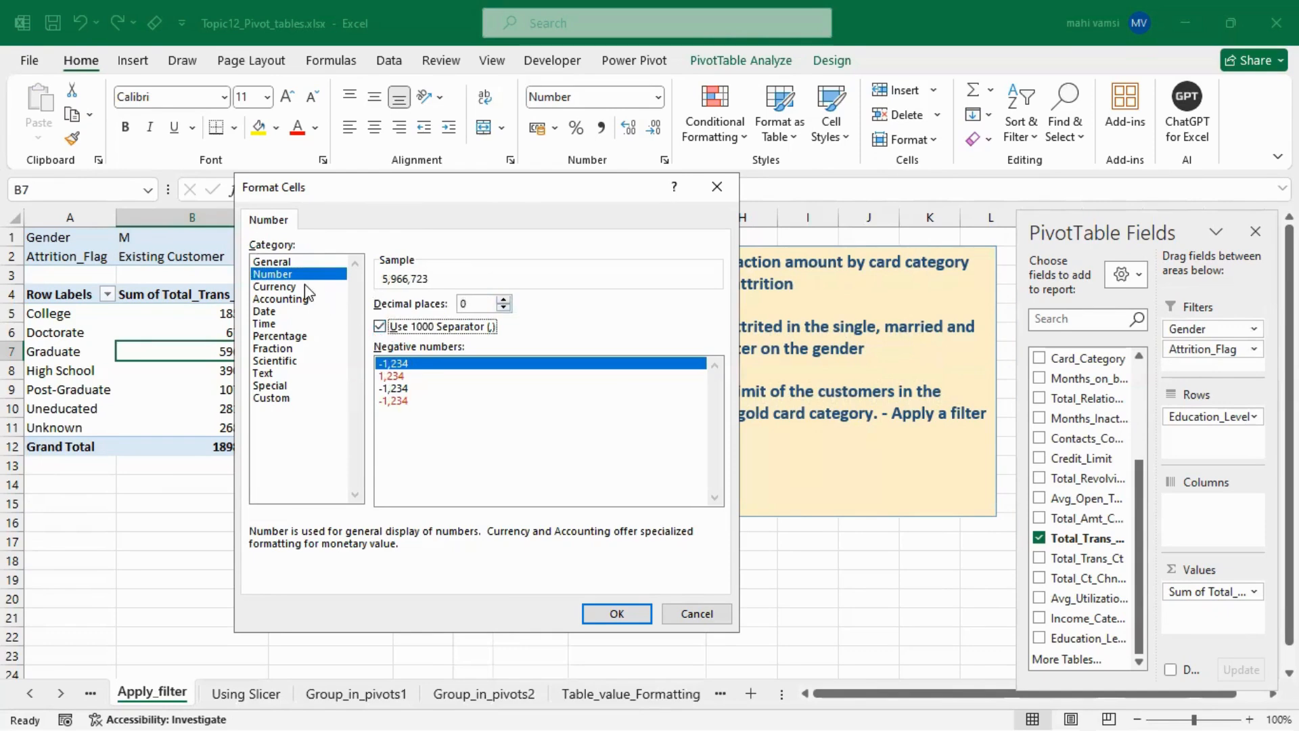
- Change the values' number format to Currency with the $ English (Australia) symbol, apply it, and open the Table_value_Formatting sheet
left_click(306, 286)
left_click(714, 326)
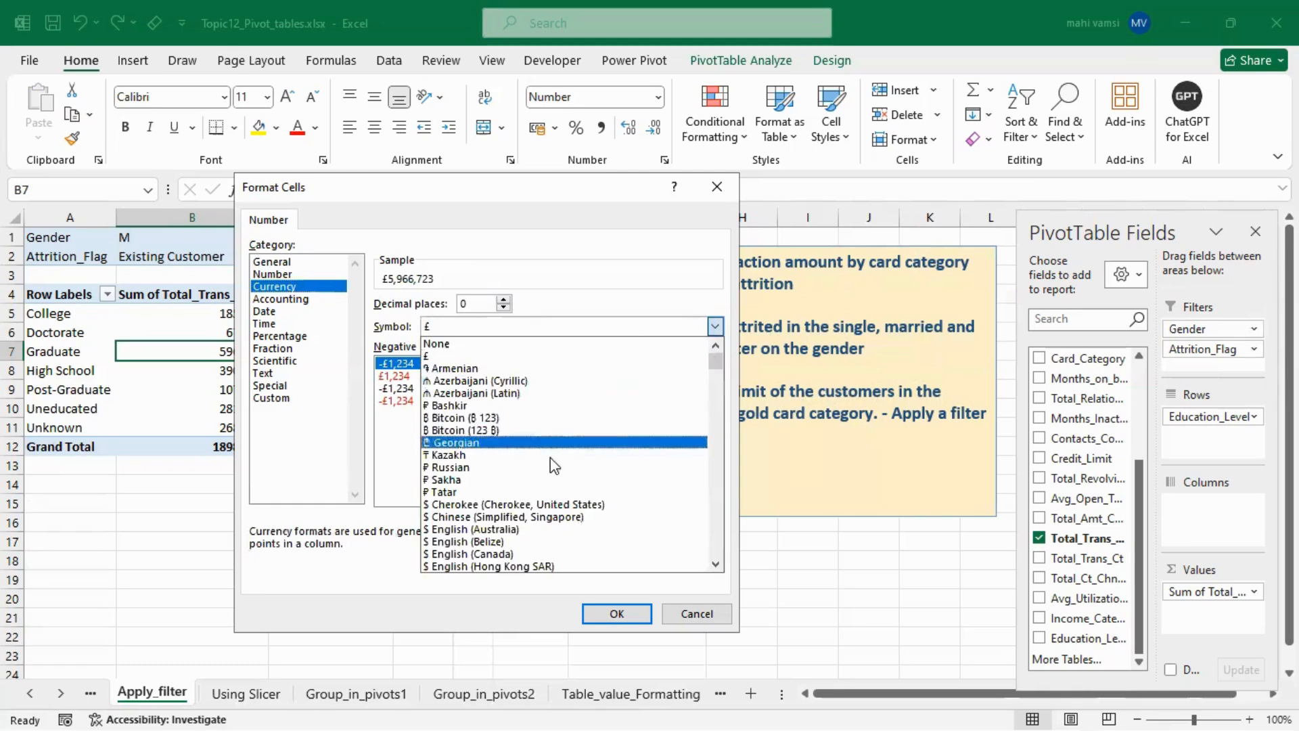
left_click(493, 529)
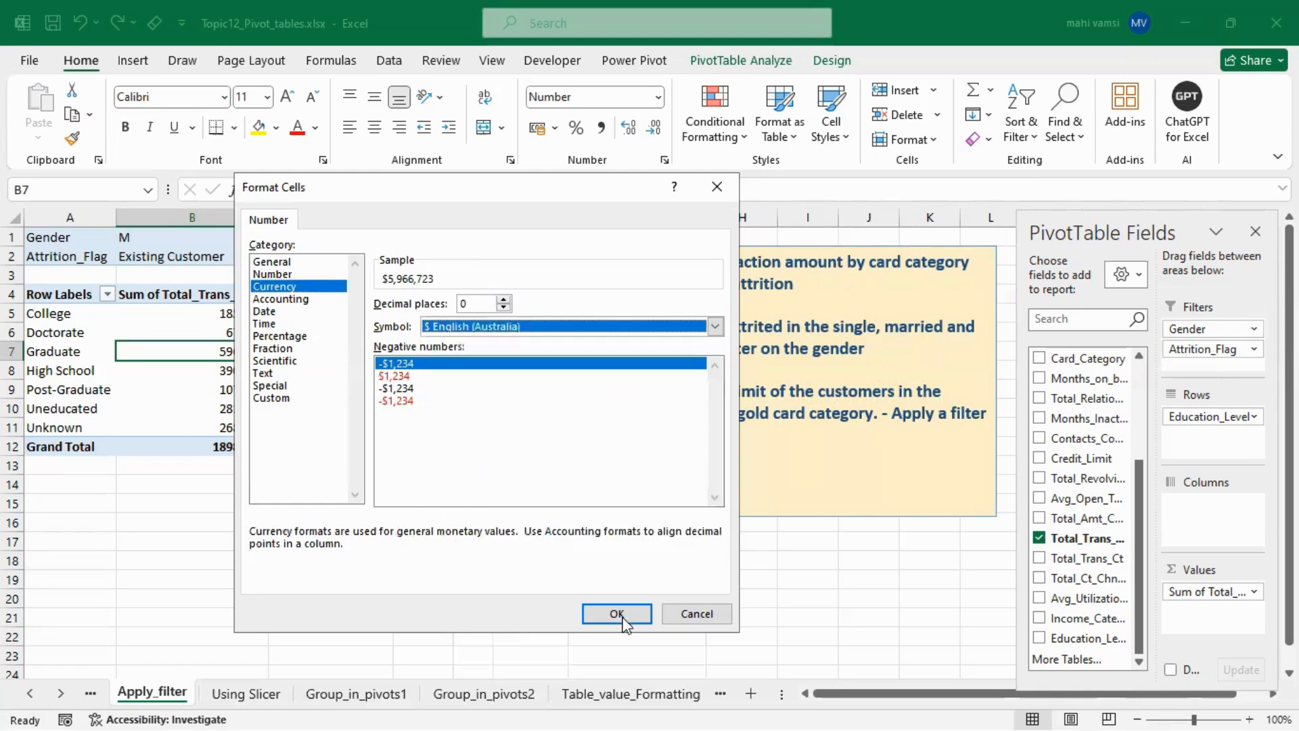
left_click(617, 613)
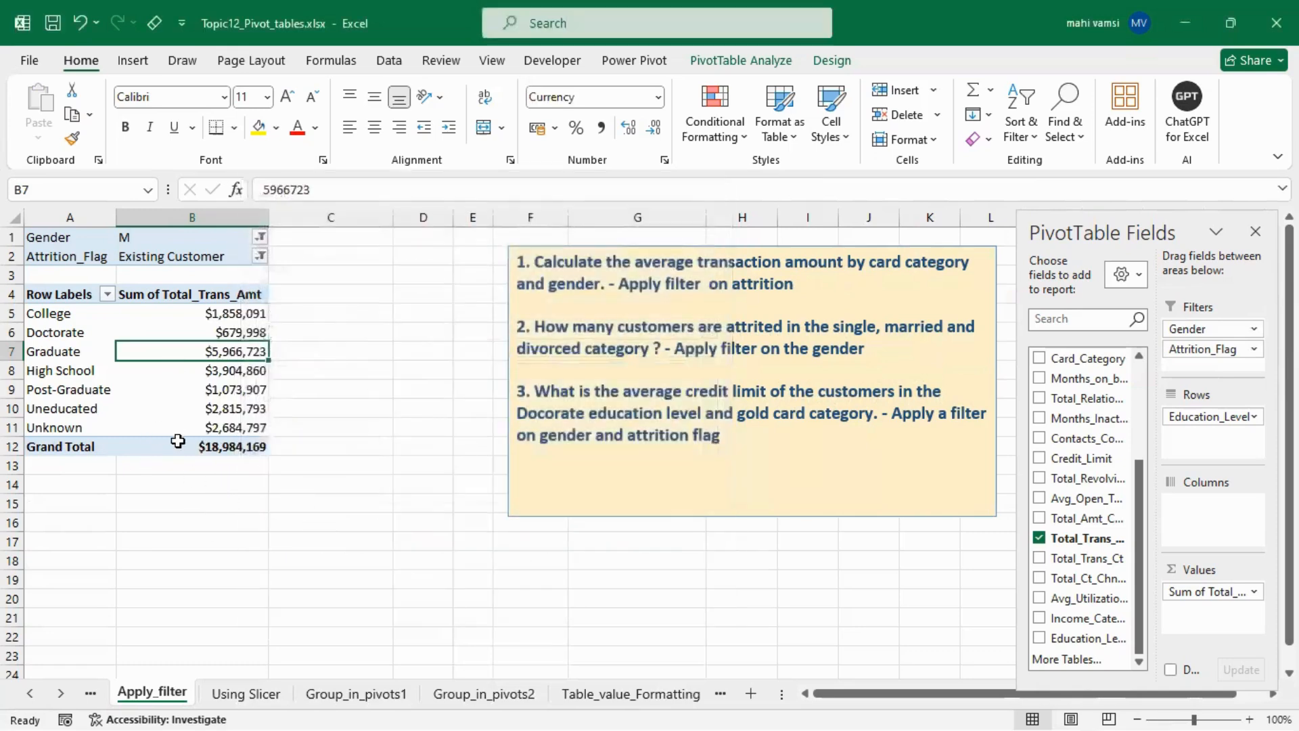
left_click(655, 696)
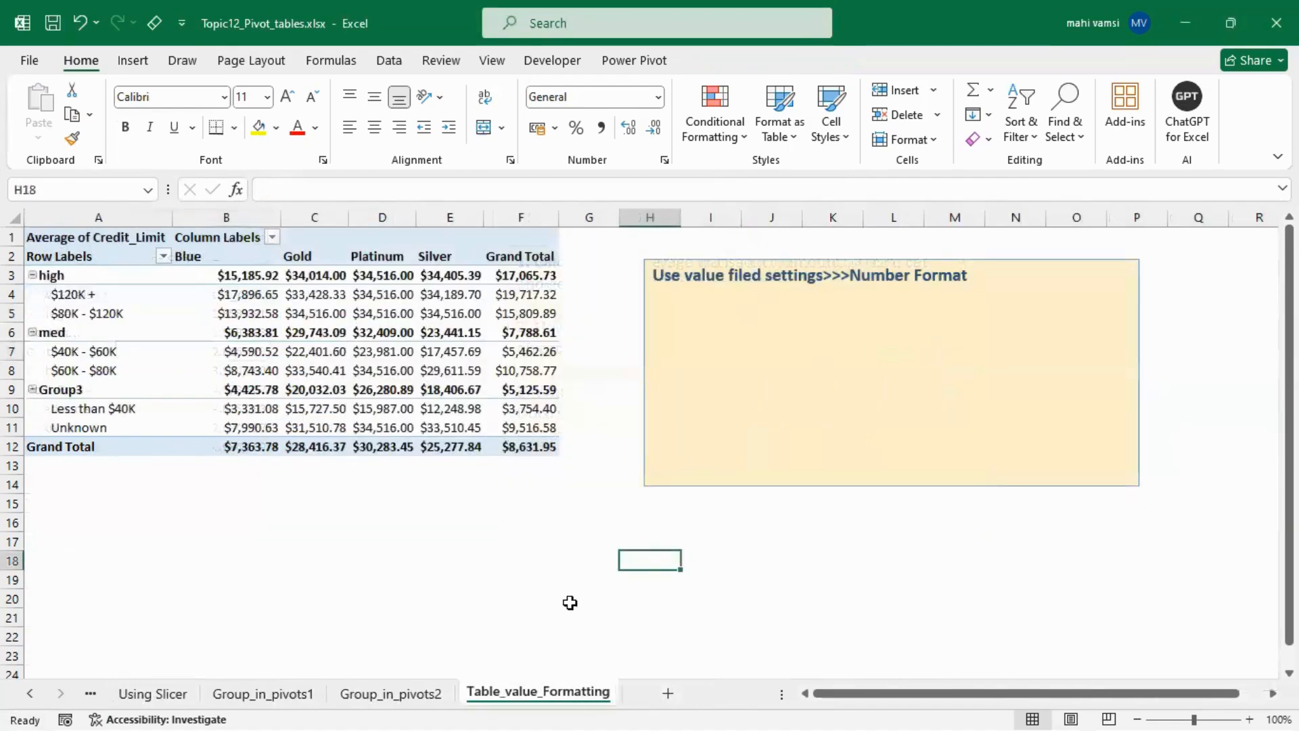